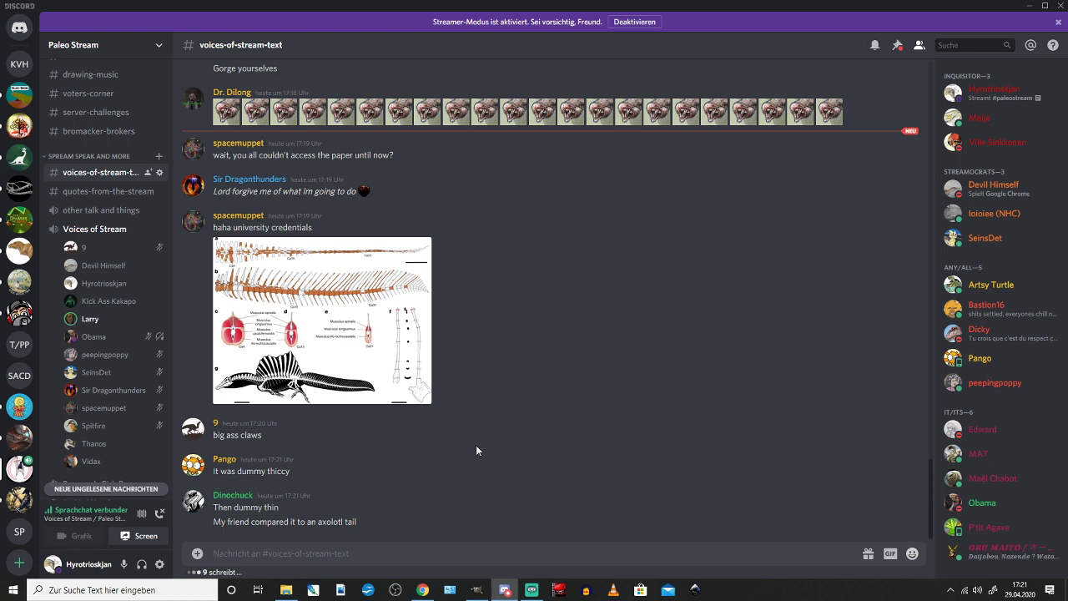
scroll(96, 245, "down", 3)
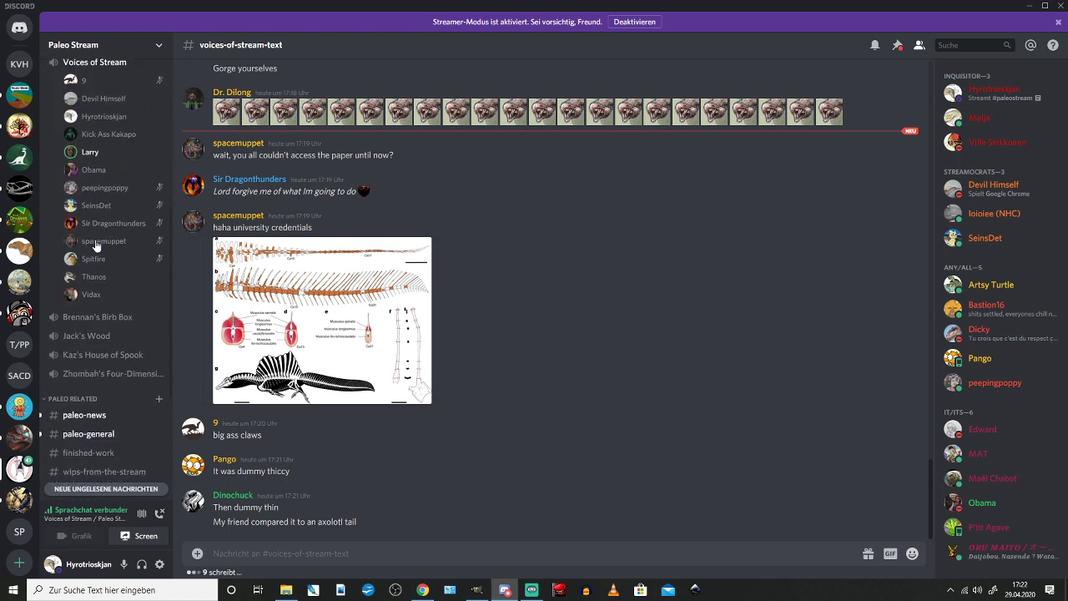
scroll(96, 244, "up", 2)
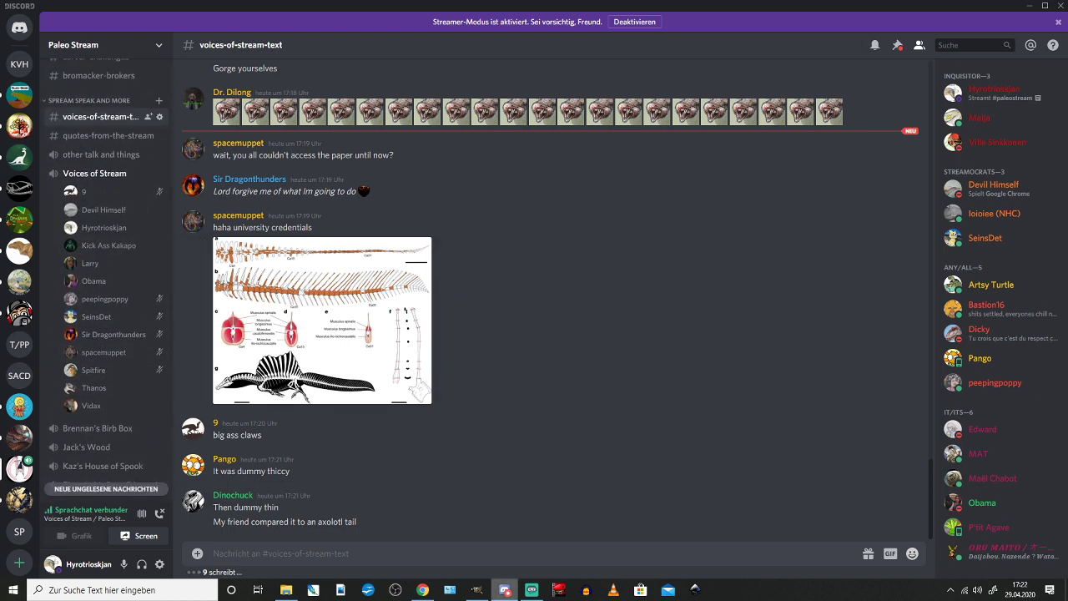
left_click(477, 590)
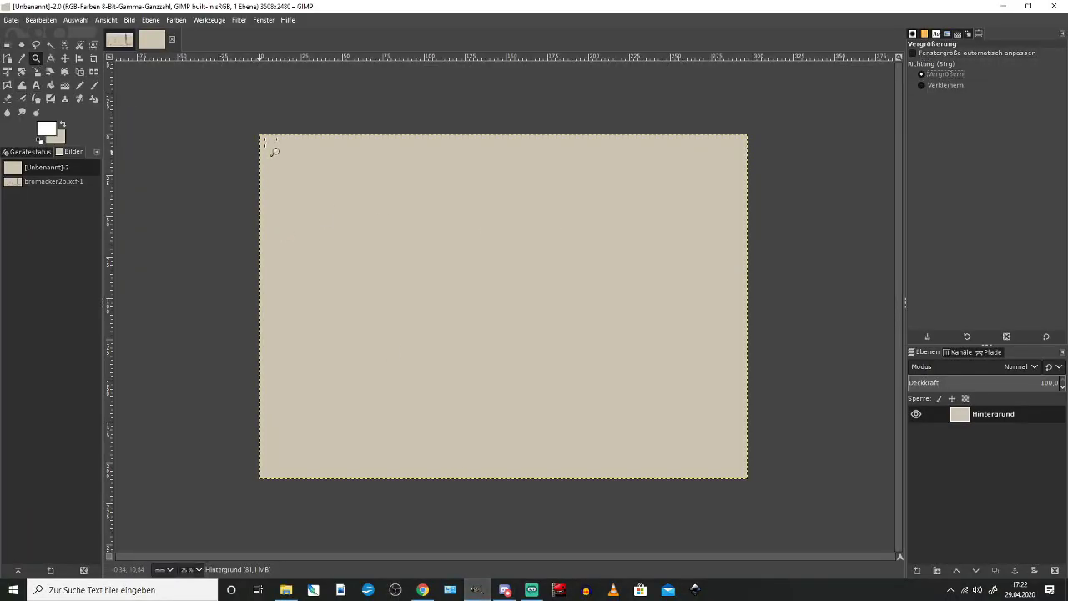
left_click_drag(256, 128, 758, 493)
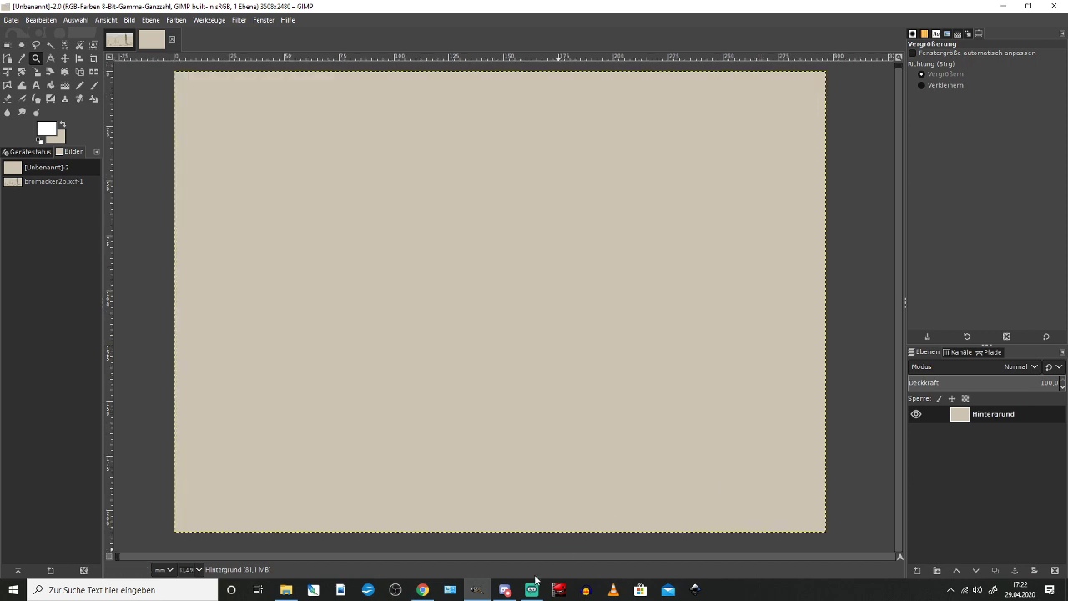
left_click(531, 590)
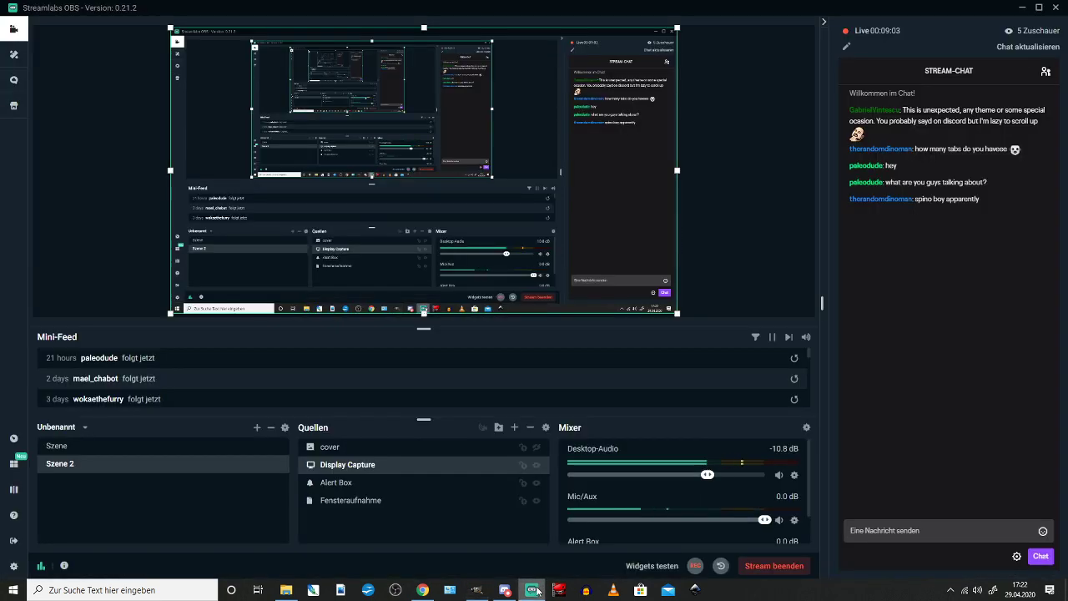
left_click(537, 590)
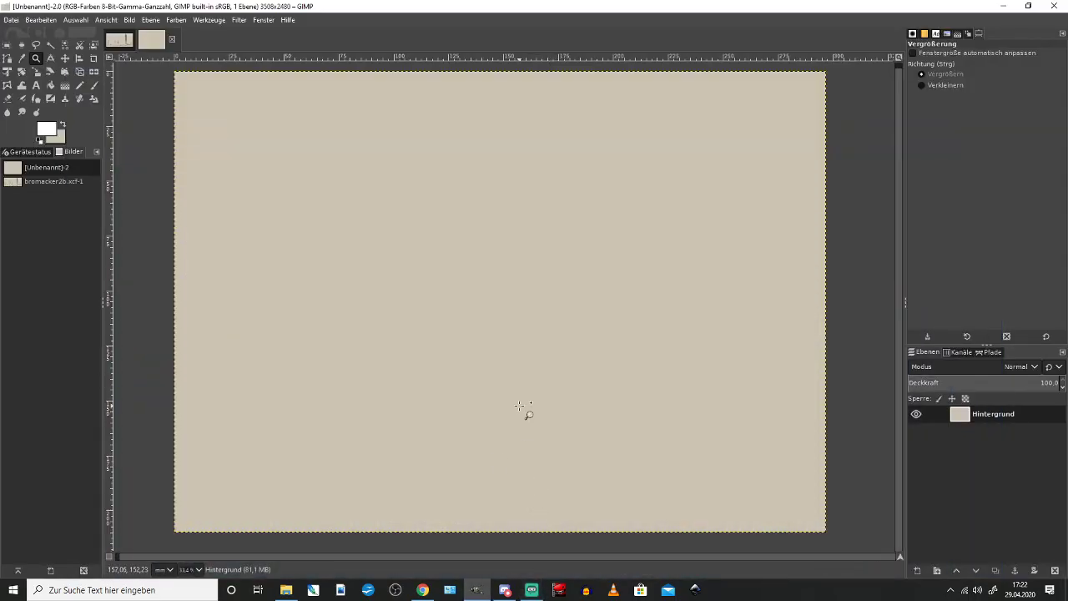
left_click(505, 590)
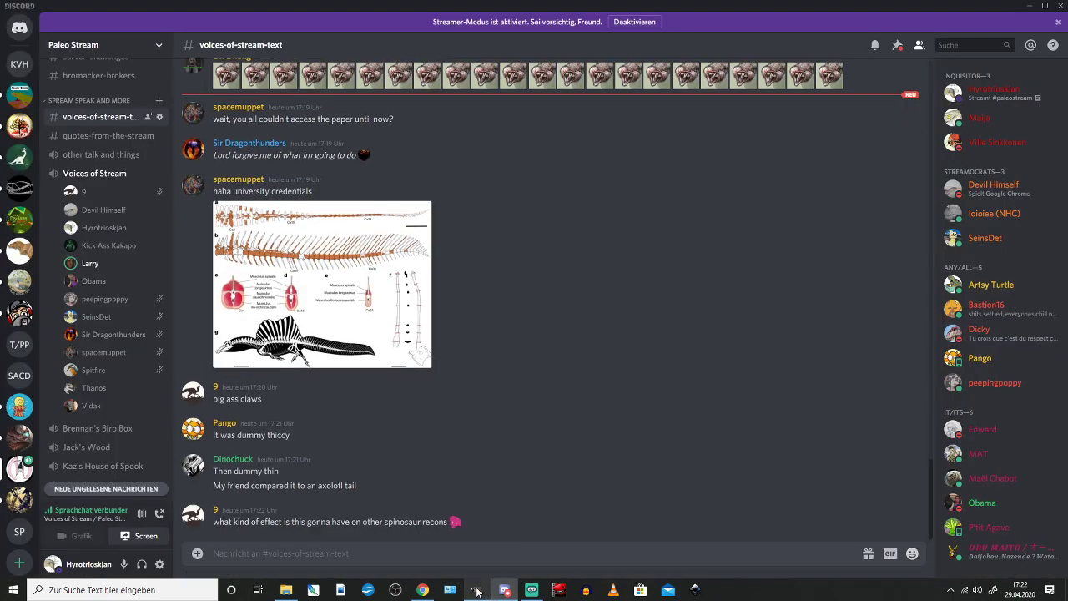
mouse_move(532, 589)
left_click(563, 554)
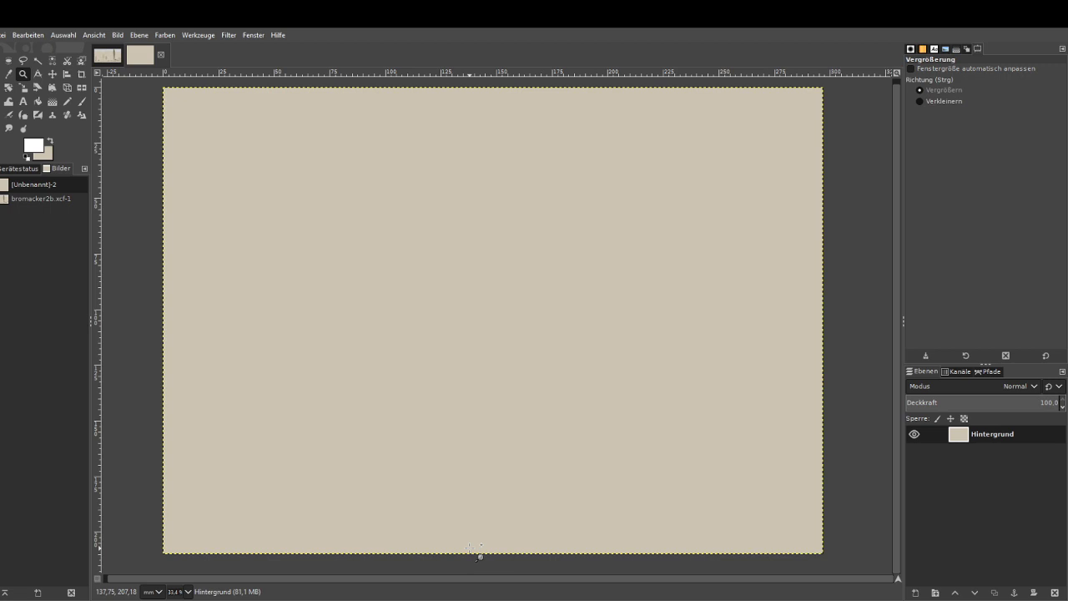
Fill the whole beige background layer with white.
left_click(69, 100)
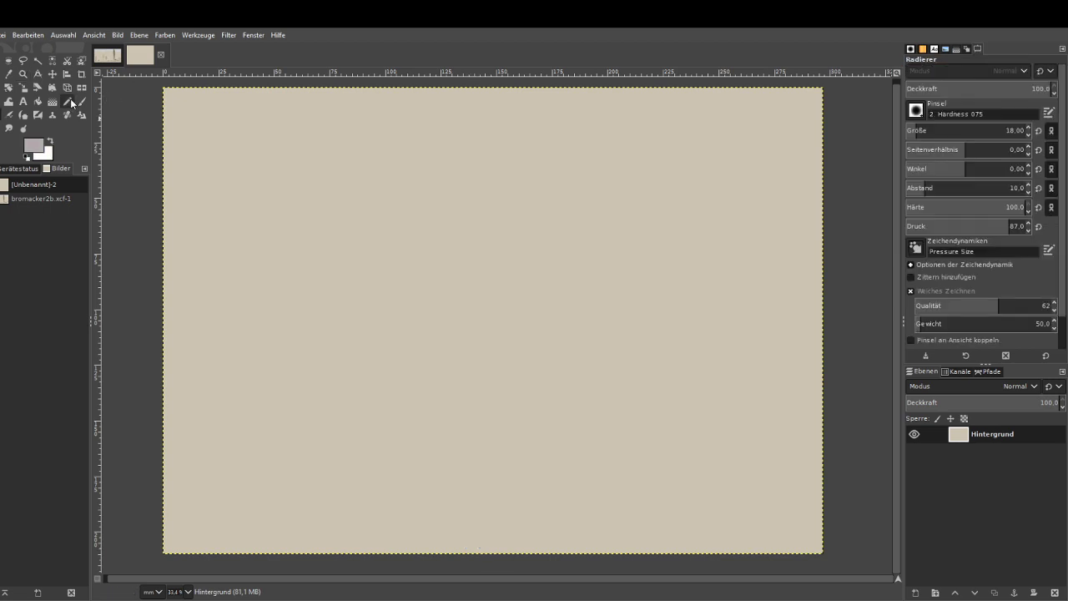
left_click(37, 101)
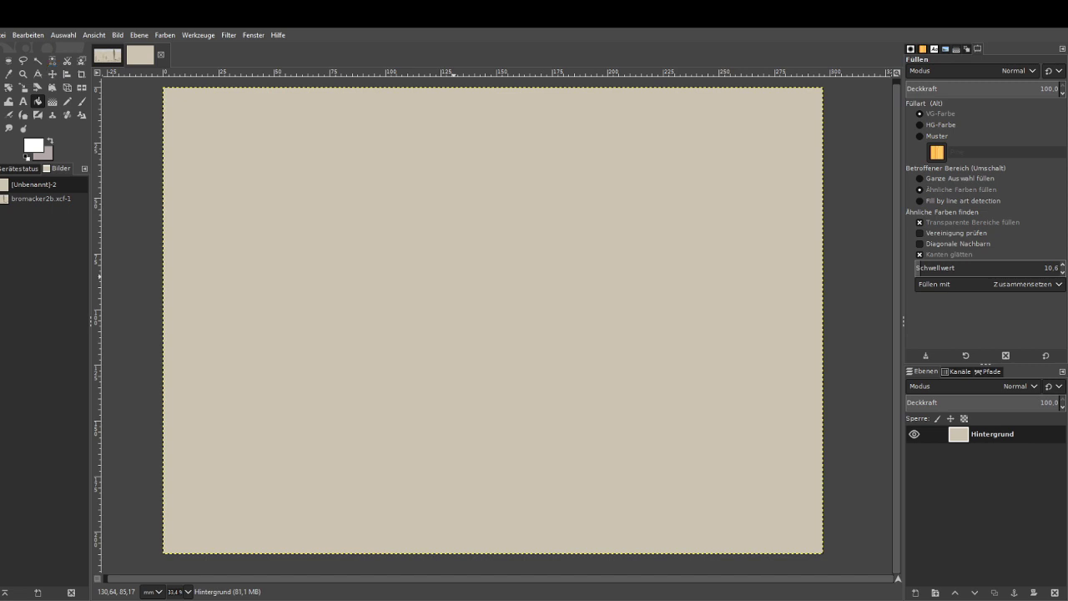
left_click(496, 327)
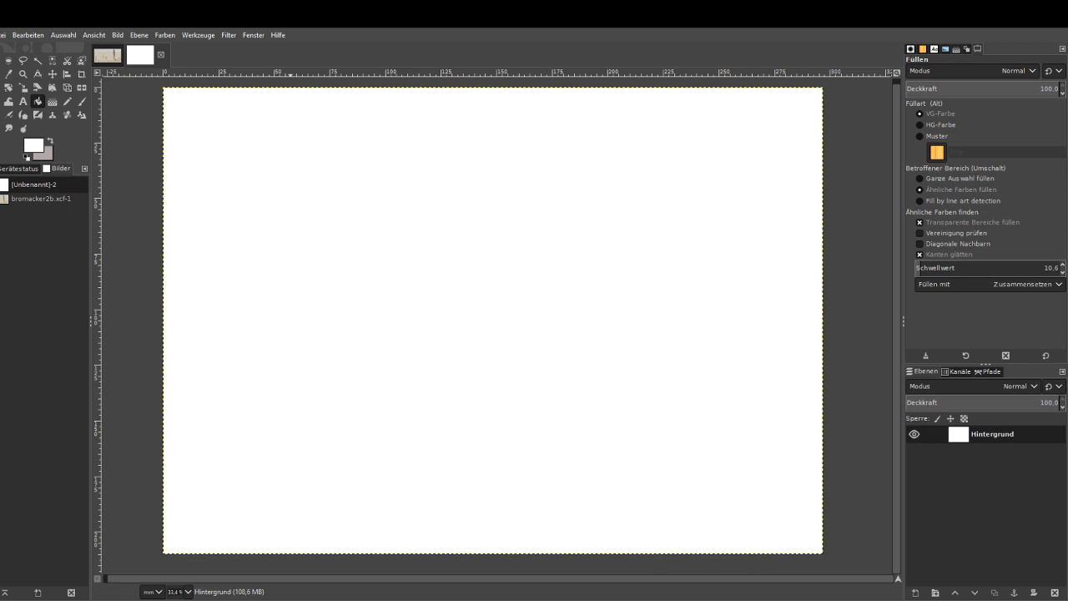
left_click(24, 74)
left_click_drag(152, 80, 710, 524)
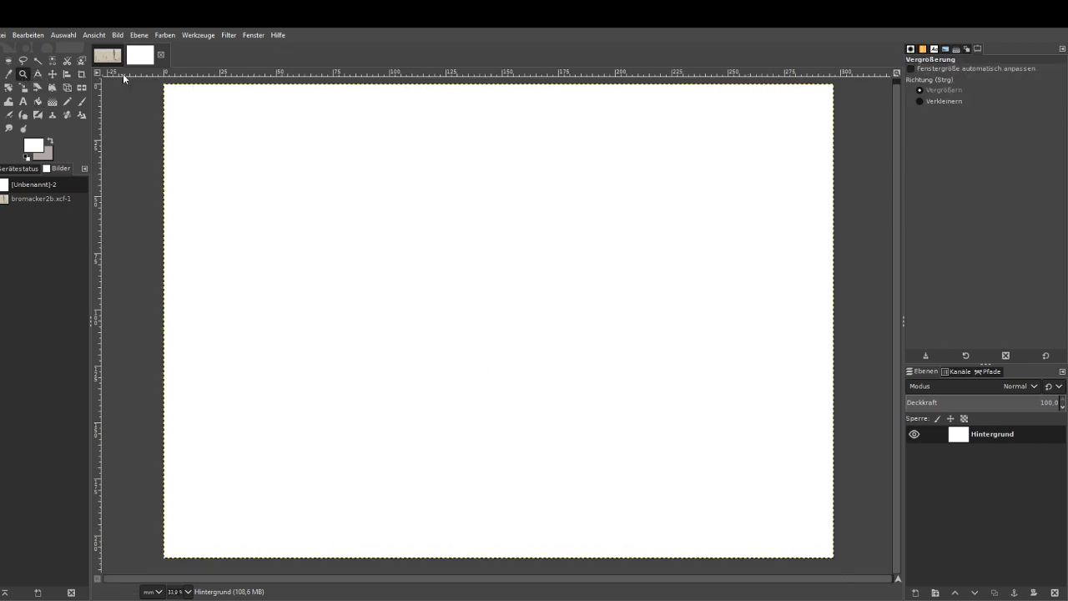
Paste the copied Spinosaurus skeleton figure into the image as a new layer.
left_click(82, 101)
left_click(50, 141)
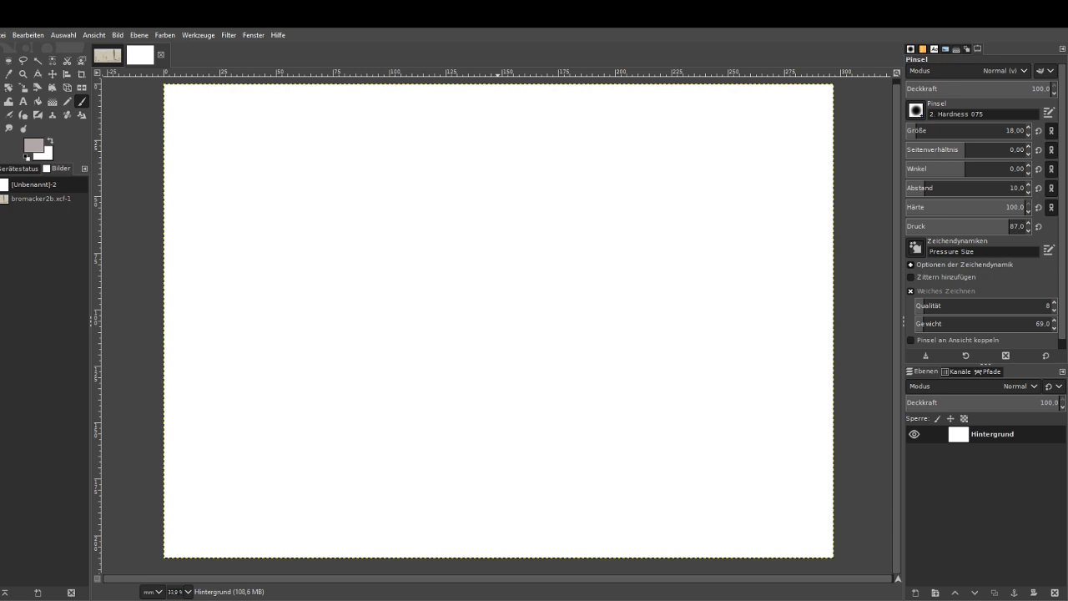
key("z")
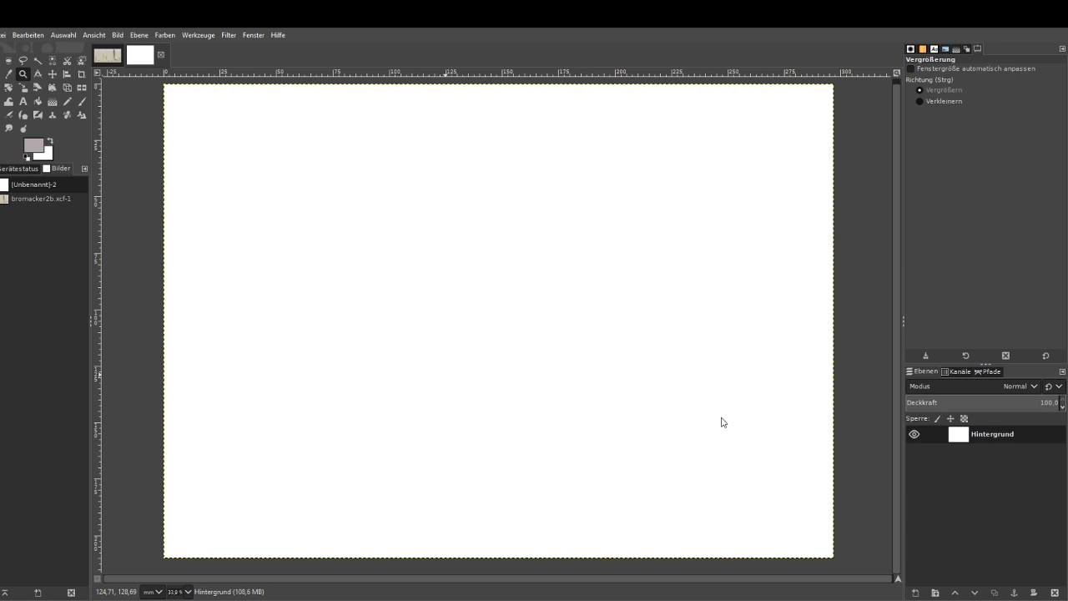
key("ctrl+v")
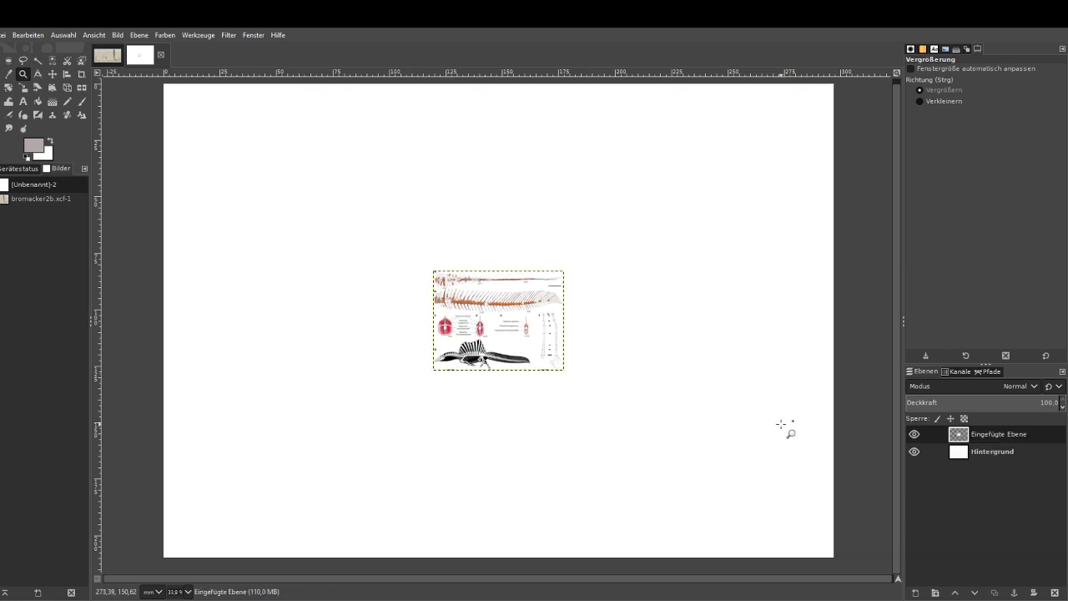
Enlarge the pasted figure proportionally to about 2.5 times its size and place it in the canvas's upper-right corner.
left_click(24, 86)
left_click(451, 306)
left_click_drag(443, 309, 277, 214)
left_click_drag(444, 282, 669, 197)
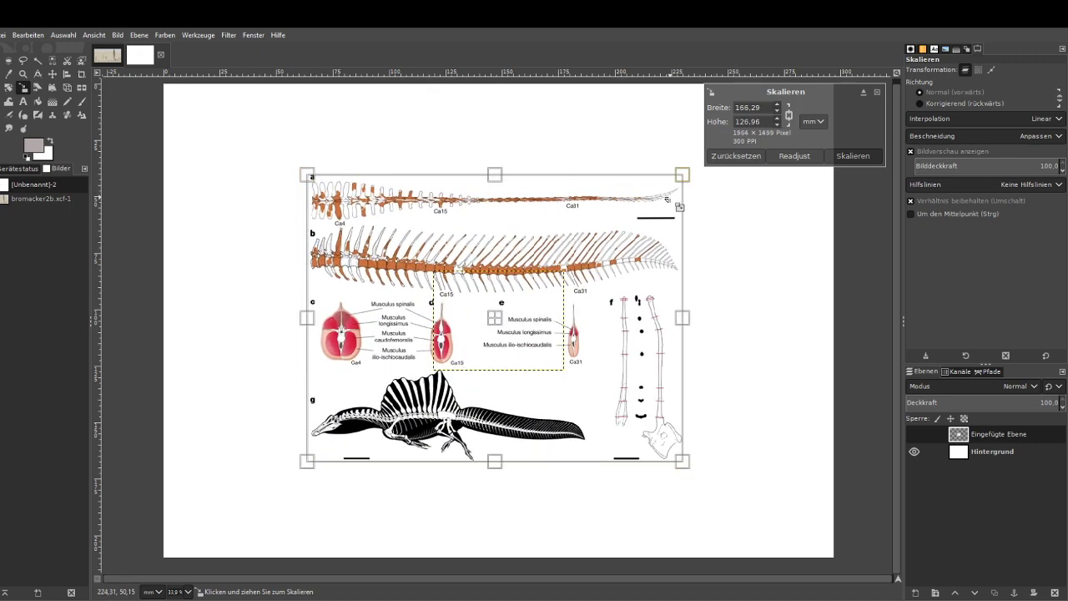
left_click_drag(600, 408, 544, 357)
left_click(856, 158)
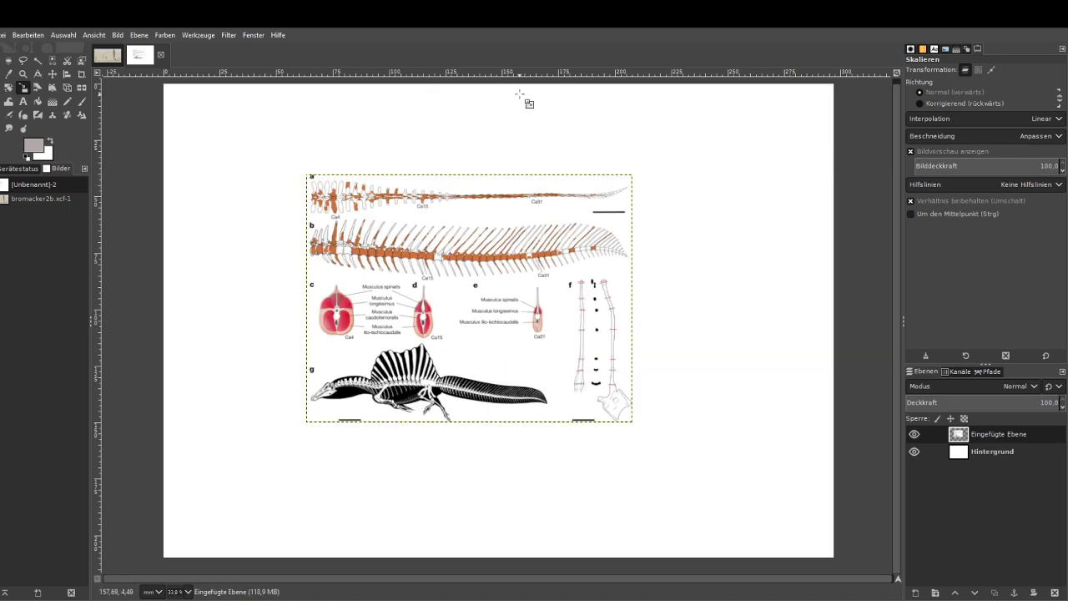
left_click(52, 74)
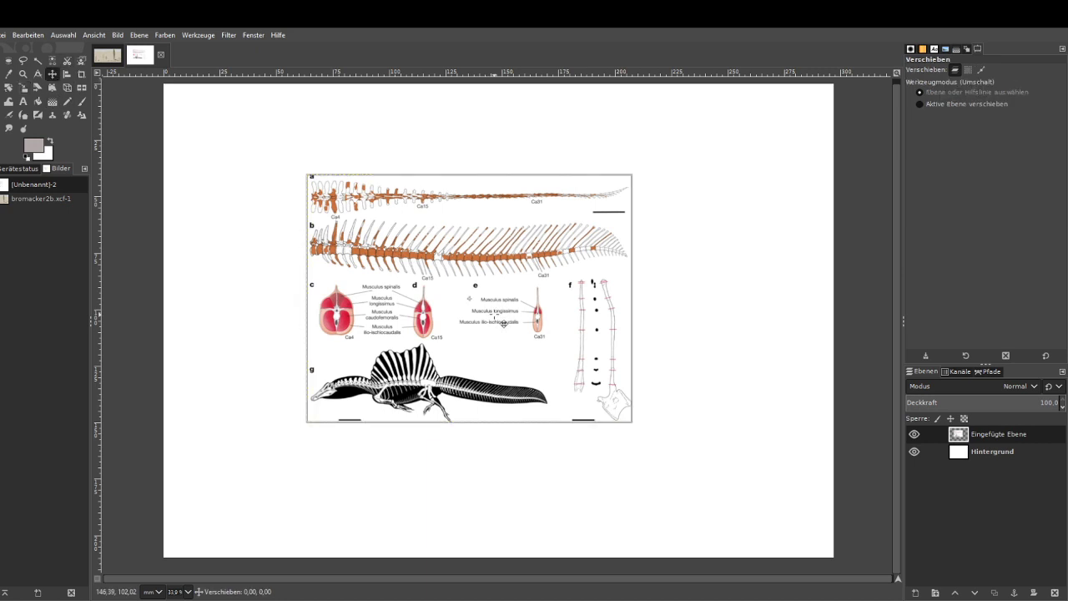
left_click_drag(503, 324, 703, 229)
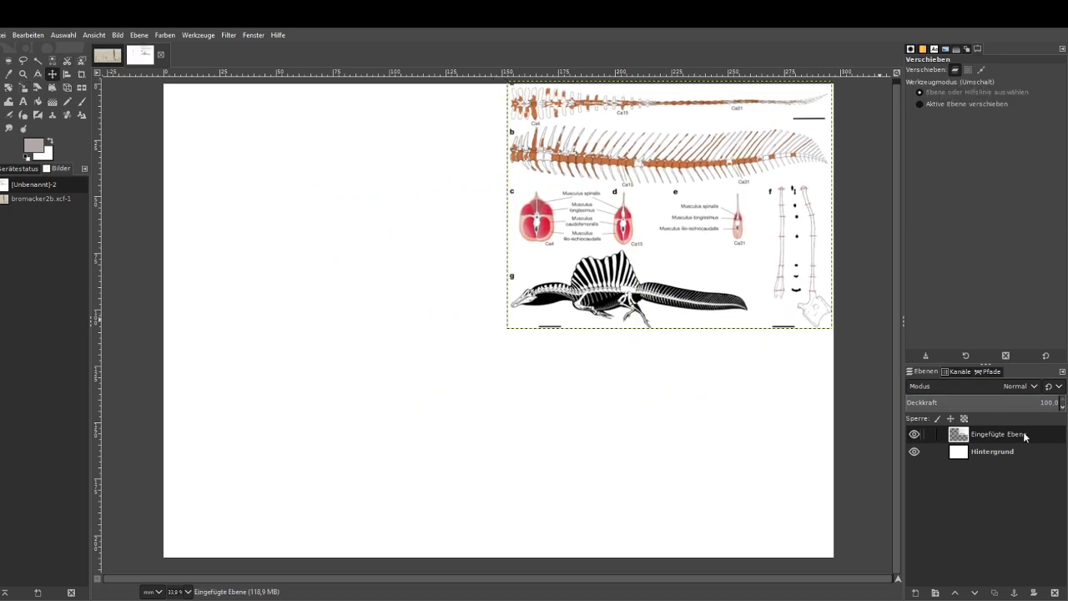
Set up the Paintbrush for sketching on the Hintergrund layer: black, size 31, opacity 34.9.
left_click(1014, 453)
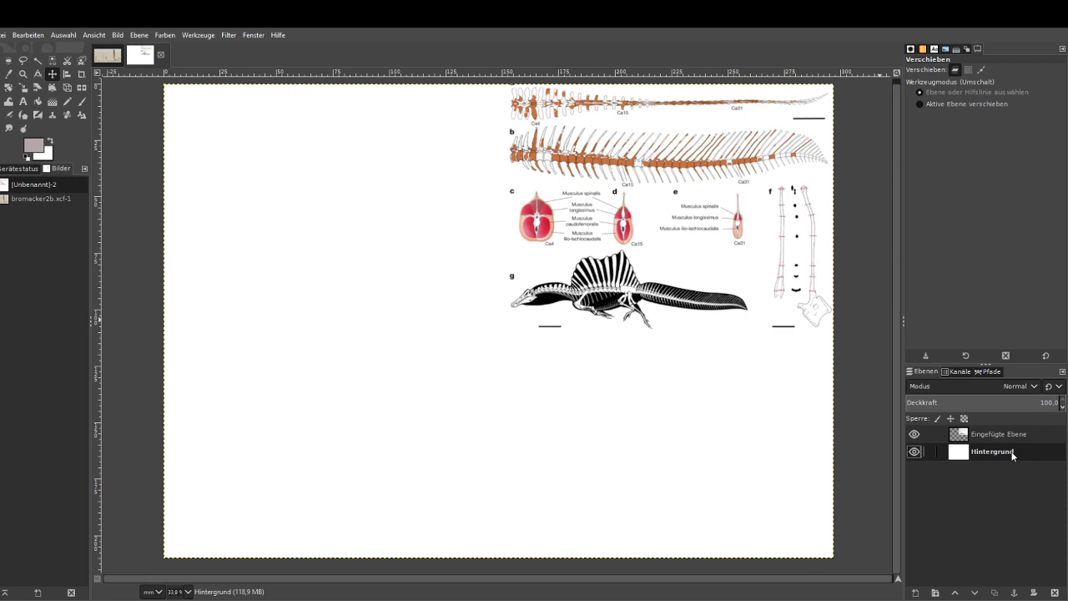
key("p")
key("d")
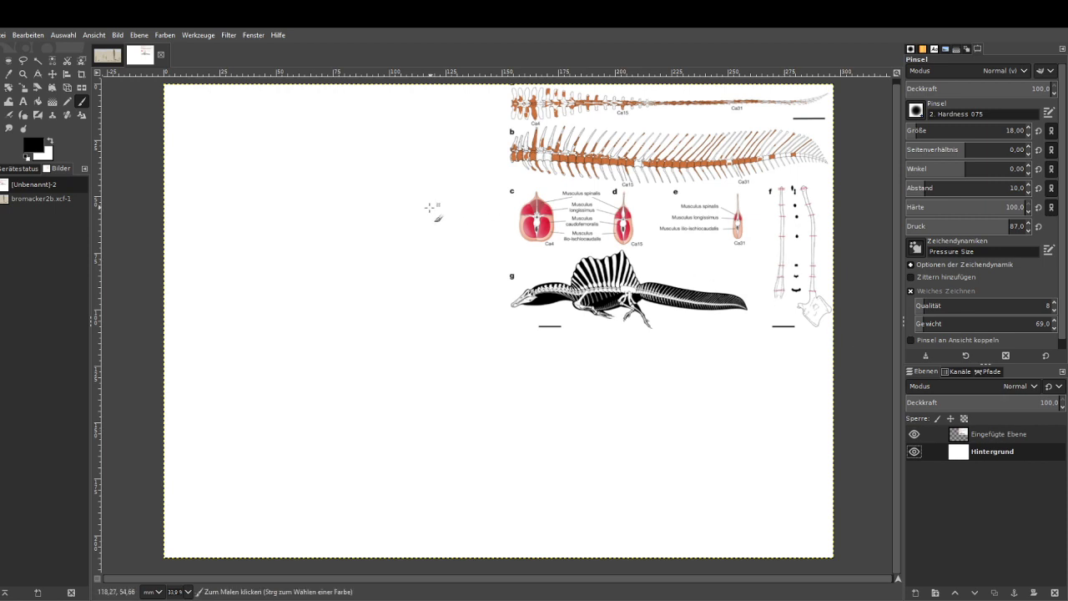
left_click(920, 130)
left_click(998, 88)
left_click_drag(982, 88, 957, 88)
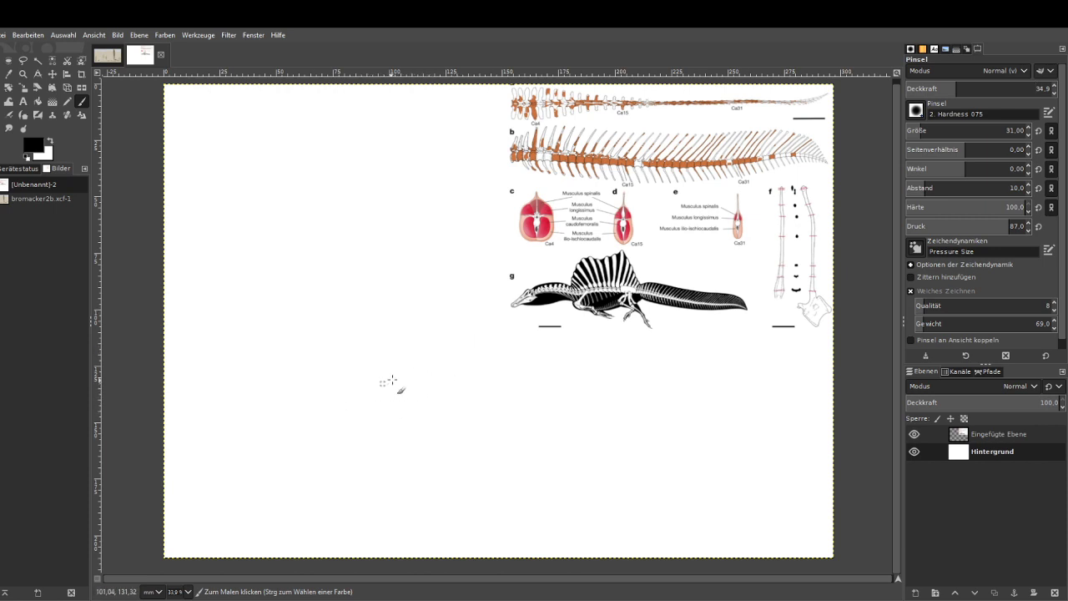
Sketch the dinosaur's rounded torso with loose curved strokes and a flat belly line in the canvas's lower-left area.
mouse_move(369, 395)
left_mouse_down()
mouse_move(336, 401)
mouse_move(336, 426)
mouse_move(397, 409)
mouse_move(414, 450)
left_mouse_up()
left_click_drag(333, 415, 330, 422)
mouse_move(347, 391)
left_mouse_down()
mouse_move(313, 430)
mouse_move(309, 452)
left_mouse_up()
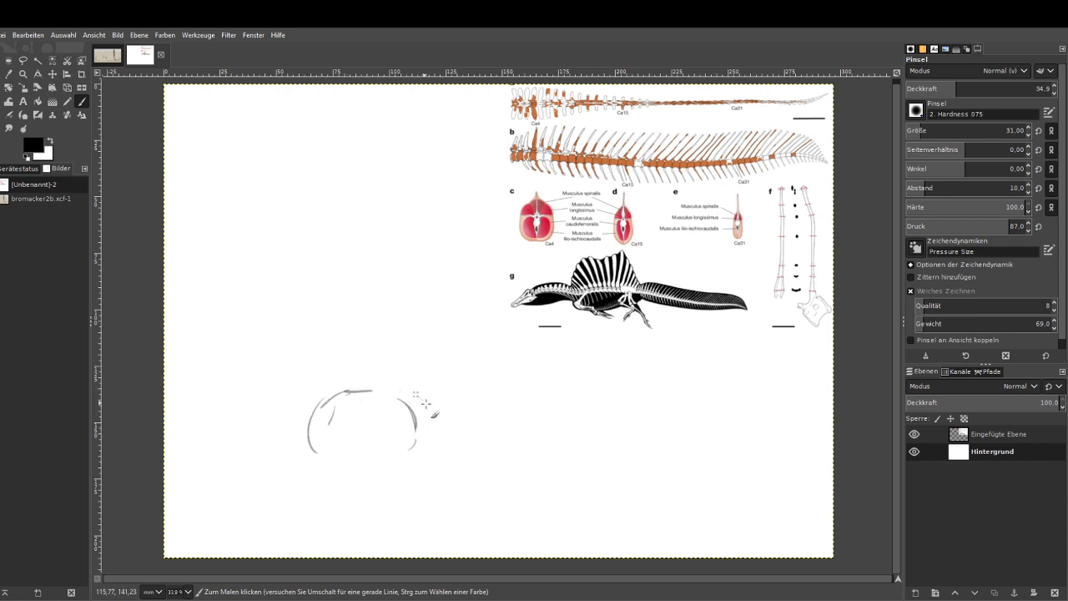
mouse_move(417, 389)
left_mouse_down()
mouse_move(445, 454)
mouse_move(396, 393)
mouse_move(317, 459)
left_mouse_up()
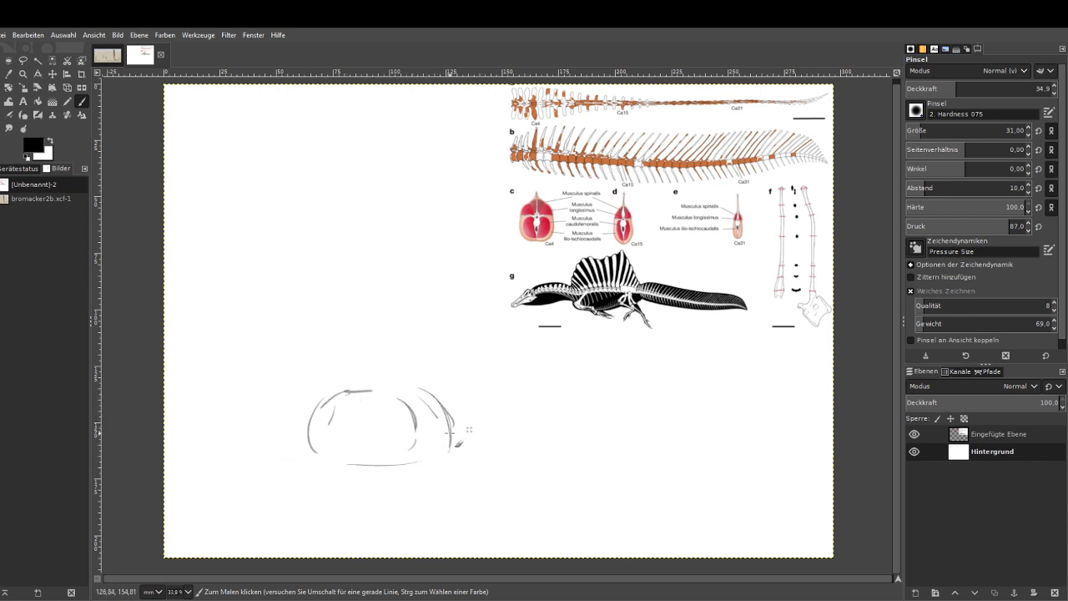
mouse_move(459, 443)
left_mouse_down()
mouse_move(407, 452)
mouse_move(311, 464)
left_mouse_up()
left_click_drag(451, 471, 304, 463)
left_click_drag(358, 404, 389, 465)
left_click_drag(322, 397, 301, 465)
left_click_drag(357, 407, 385, 469)
Sketch the thigh at the rear of the torso and a splayed hind foot beneath it.
mouse_move(446, 397)
left_mouse_down()
mouse_move(459, 449)
mouse_move(475, 424)
mouse_move(453, 445)
mouse_move(462, 453)
mouse_move(483, 433)
mouse_move(453, 453)
left_mouse_up()
mouse_move(451, 386)
left_mouse_down()
mouse_move(474, 434)
mouse_move(480, 412)
mouse_move(476, 440)
mouse_move(443, 448)
left_mouse_up()
left_click_drag(448, 483, 483, 450)
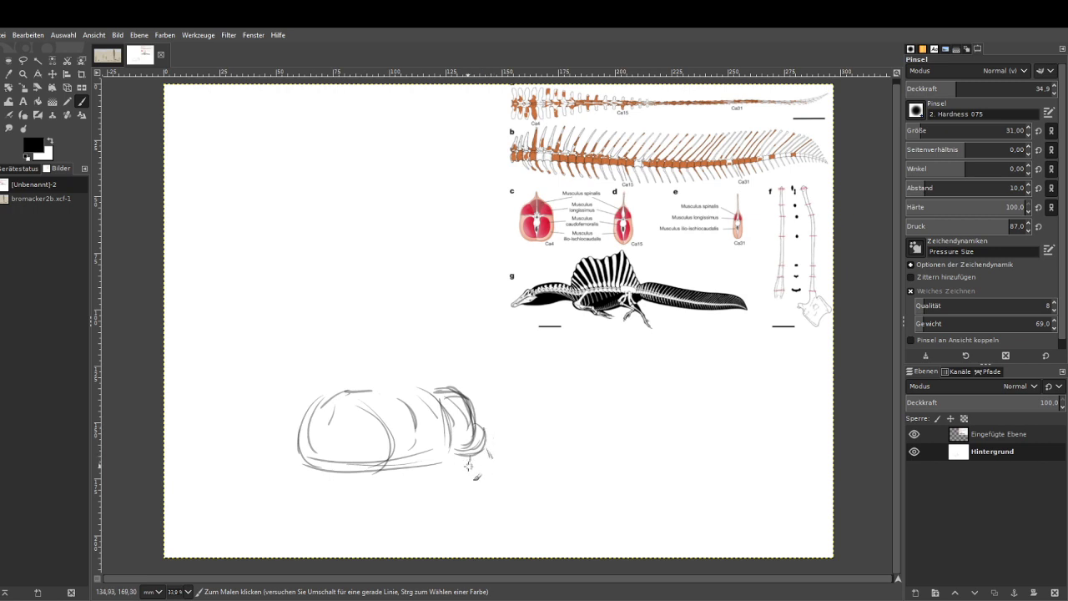
mouse_move(467, 464)
left_mouse_down()
mouse_move(495, 463)
mouse_move(502, 474)
mouse_move(475, 474)
mouse_move(486, 481)
mouse_move(455, 478)
mouse_move(509, 488)
left_mouse_up()
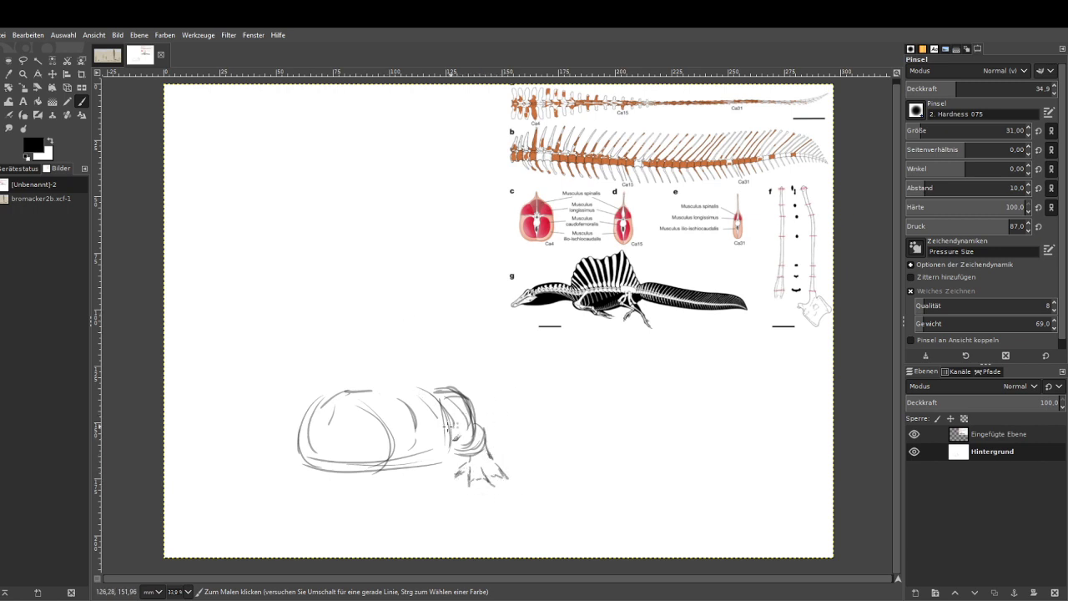
left_click_drag(459, 448, 420, 381)
Sketch the long, deep tail extending behind the hips, with its end bending downward to a point.
mouse_move(489, 442)
left_mouse_down()
mouse_move(713, 455)
mouse_move(734, 473)
mouse_move(723, 513)
left_mouse_up()
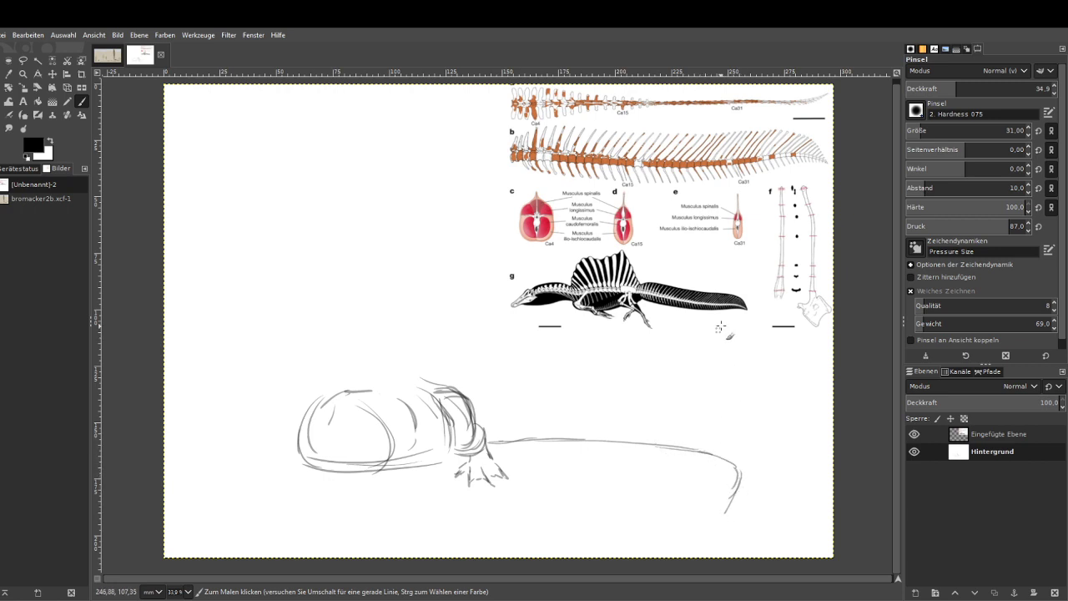
mouse_move(472, 394)
left_mouse_down()
mouse_move(585, 384)
mouse_move(720, 406)
left_mouse_up()
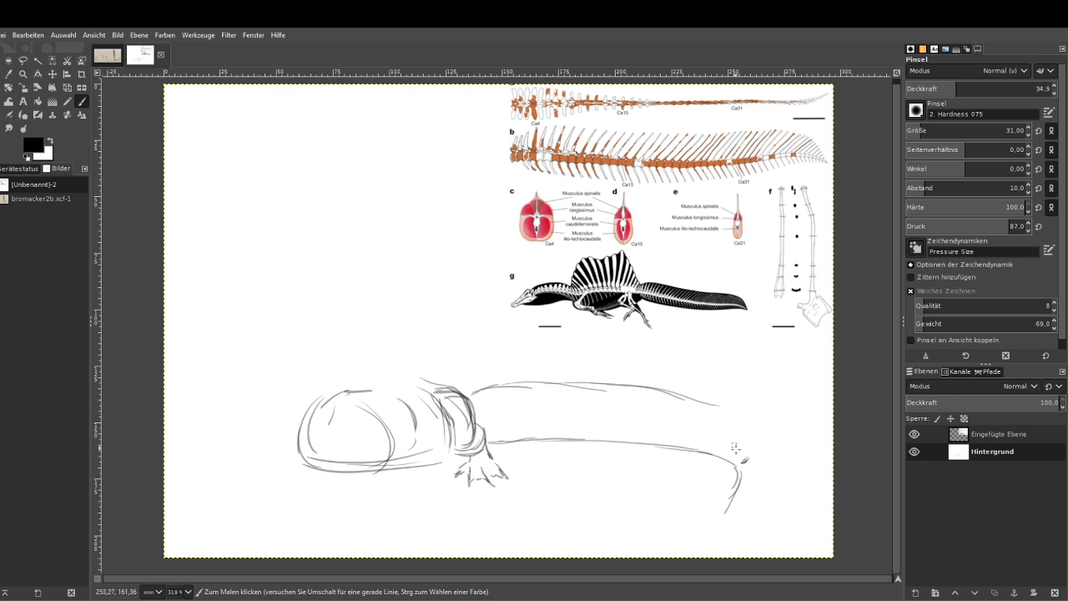
left_click_drag(718, 521, 742, 436)
mouse_move(731, 484)
left_mouse_down()
mouse_move(748, 426)
mouse_move(725, 505)
left_mouse_up()
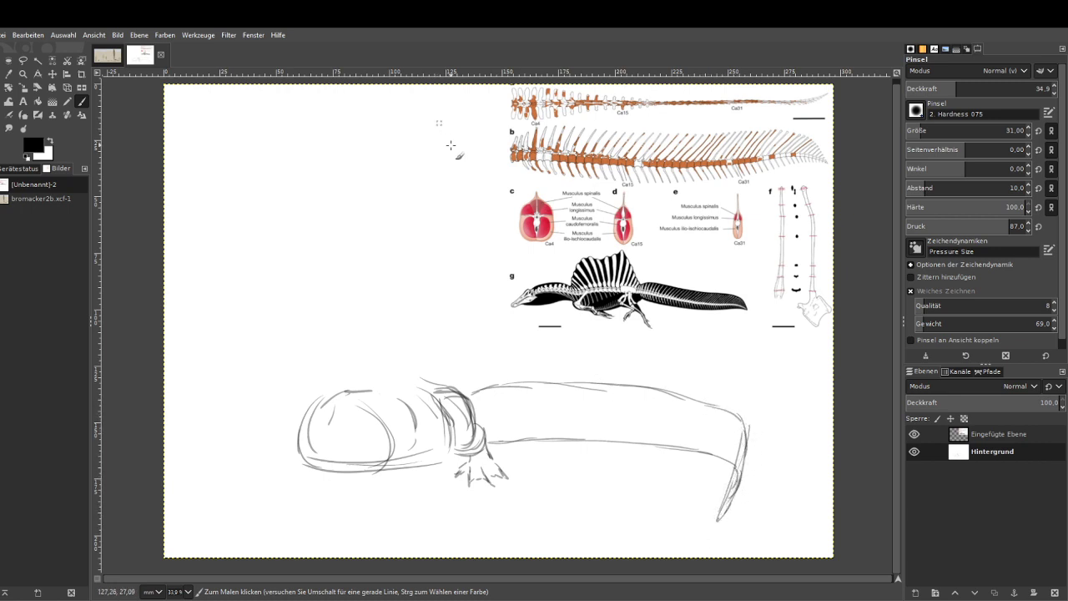
Sketch the tall, two-peaked sail on the back and the forelimbs beneath the chest.
mouse_move(473, 393)
left_mouse_down()
mouse_move(443, 345)
mouse_move(463, 380)
mouse_move(449, 302)
mouse_move(435, 300)
mouse_move(443, 302)
mouse_move(441, 263)
mouse_move(440, 275)
mouse_move(395, 288)
mouse_move(409, 286)
mouse_move(370, 262)
mouse_move(324, 331)
mouse_move(325, 377)
mouse_move(338, 278)
mouse_move(366, 269)
mouse_move(383, 280)
mouse_move(439, 257)
mouse_move(466, 389)
left_mouse_up()
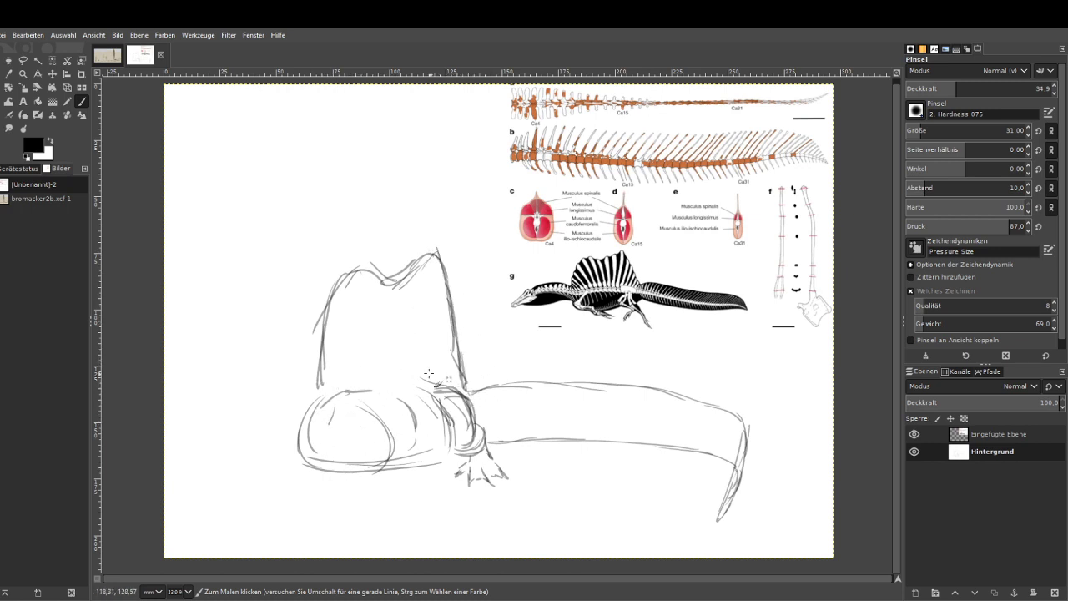
mouse_move(381, 449)
left_mouse_down()
mouse_move(402, 457)
mouse_move(351, 470)
mouse_move(377, 457)
mouse_move(364, 459)
mouse_move(413, 477)
mouse_move(391, 462)
mouse_move(388, 484)
mouse_move(364, 489)
mouse_move(355, 478)
mouse_move(367, 484)
mouse_move(339, 501)
mouse_move(327, 486)
mouse_move(298, 481)
mouse_move(313, 487)
mouse_move(288, 460)
mouse_move(290, 474)
mouse_move(282, 449)
mouse_move(295, 463)
left_mouse_up()
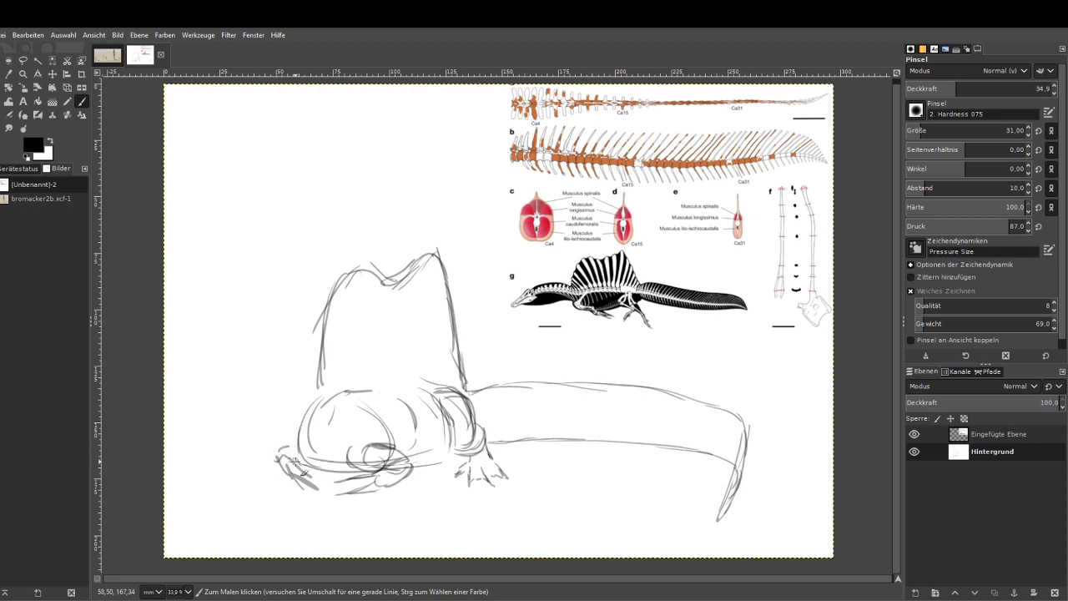
Sketch the chest front and the back line of the raised neck ahead of the sail.
left_click_drag(321, 377, 311, 397)
left_click_drag(343, 477, 336, 481)
mouse_move(284, 405)
left_mouse_down()
mouse_move(315, 392)
mouse_move(278, 364)
mouse_move(291, 371)
mouse_move(290, 323)
mouse_move(301, 374)
left_mouse_up()
left_click_drag(342, 268, 335, 274)
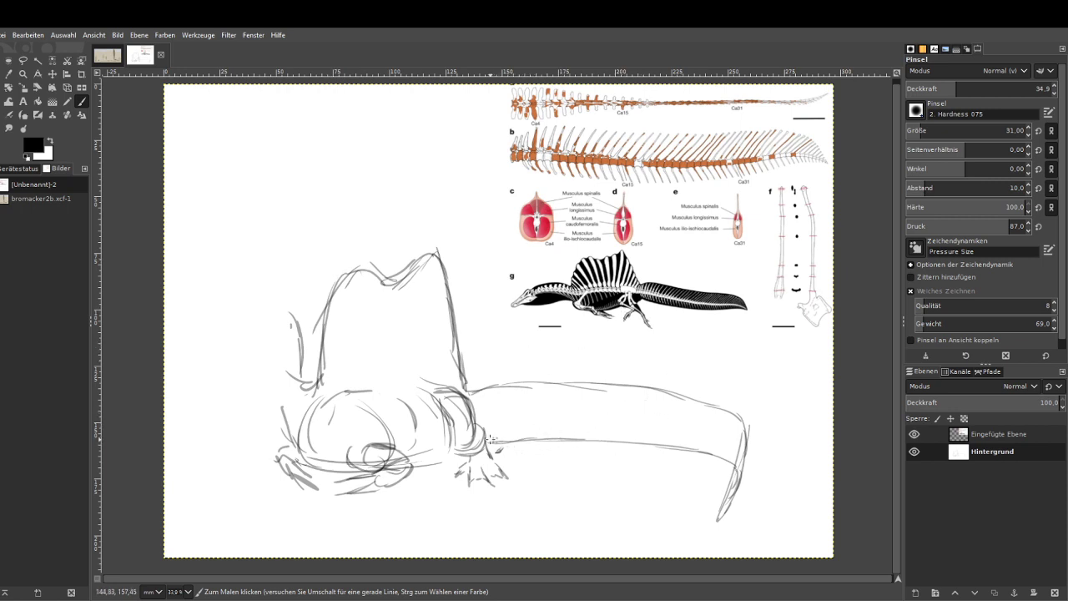
Retrace the tail's lower and upper contours to strengthen them.
mouse_move(489, 441)
left_mouse_down()
mouse_move(688, 451)
mouse_move(721, 456)
mouse_move(741, 474)
left_mouse_up()
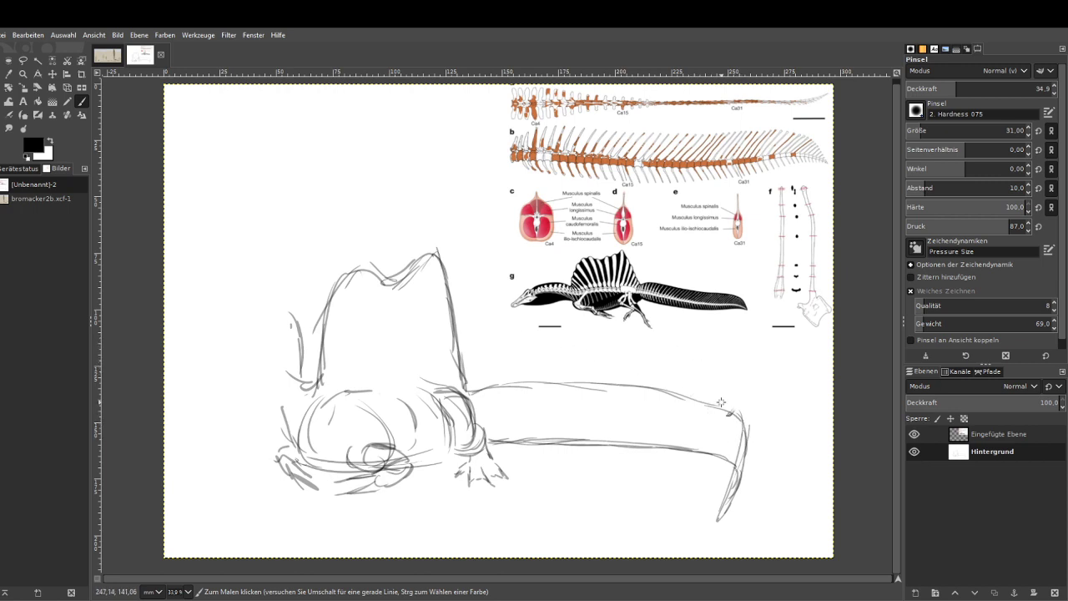
left_click_drag(746, 426, 536, 381)
left_click_drag(601, 386, 445, 381)
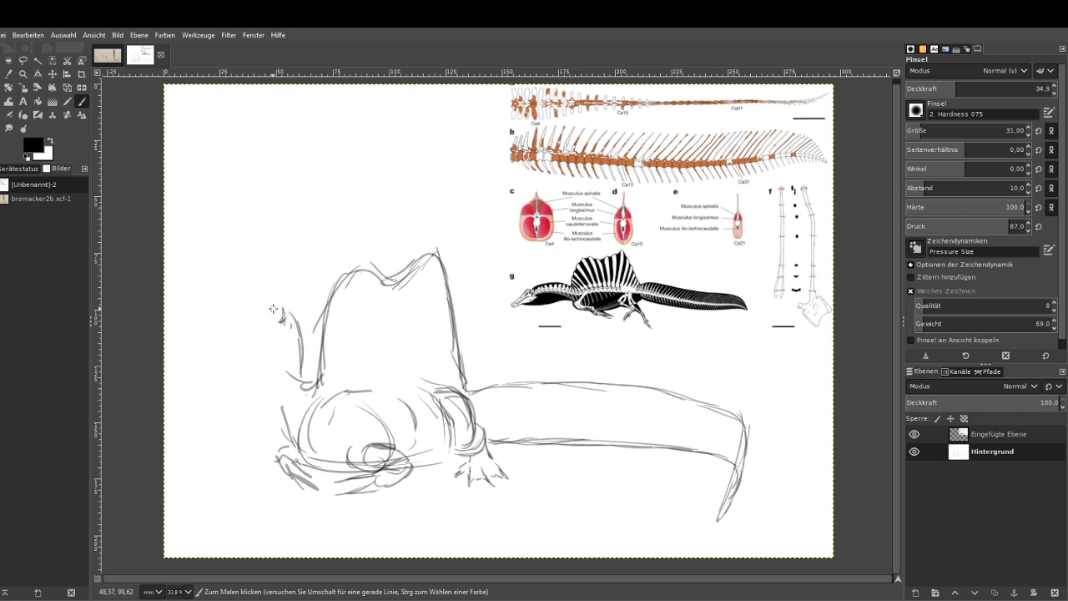
Sketch the rounded head on the raised neck and join the neck's front line to the chest.
mouse_move(264, 311)
left_mouse_down()
mouse_move(284, 338)
mouse_move(254, 328)
mouse_move(266, 377)
mouse_move(266, 338)
mouse_move(287, 336)
mouse_move(287, 347)
mouse_move(279, 315)
mouse_move(301, 342)
mouse_move(287, 396)
mouse_move(263, 373)
mouse_move(288, 398)
mouse_move(289, 381)
mouse_move(263, 371)
mouse_move(274, 414)
mouse_move(299, 354)
mouse_move(313, 379)
left_mouse_up()
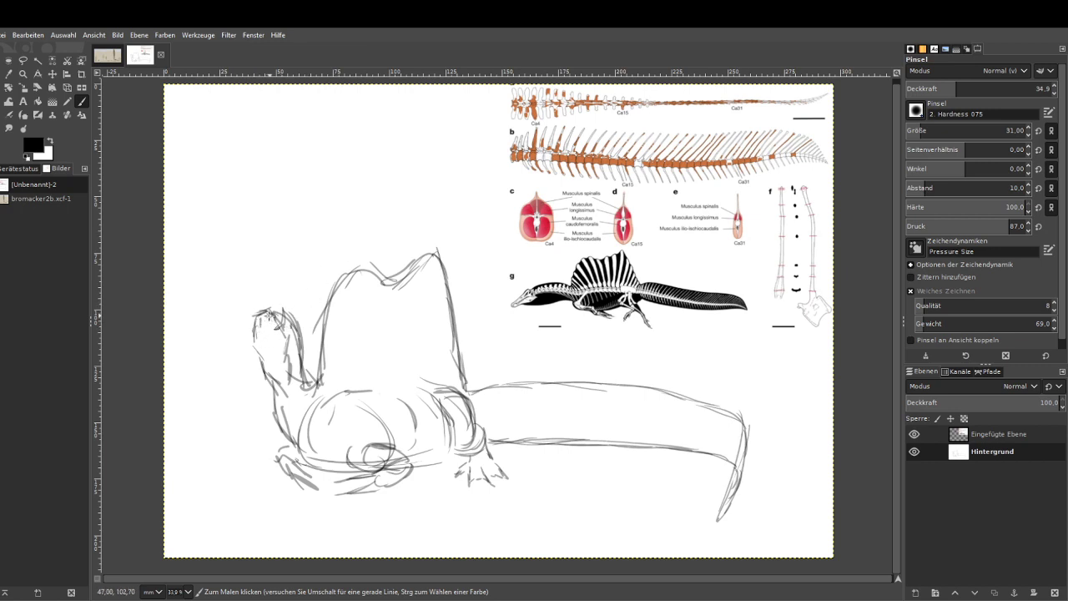
Sketch the long downturned snout, lower jaw and back of the head, and strengthen the neck's back line.
left_click_drag(258, 330, 248, 385)
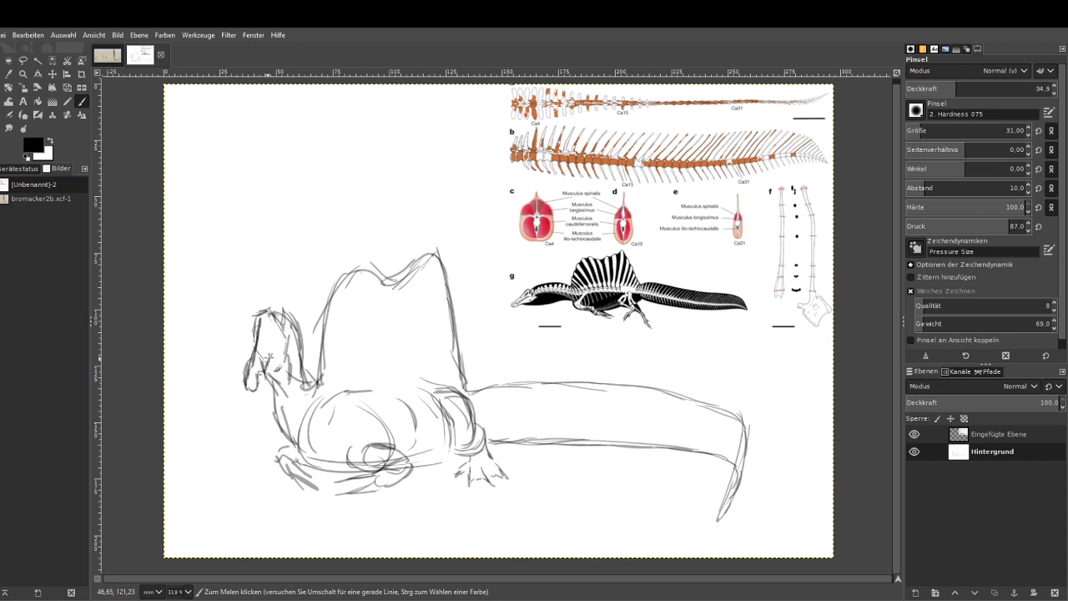
mouse_move(269, 357)
left_mouse_down()
mouse_move(277, 345)
mouse_move(253, 335)
left_mouse_up()
mouse_move(289, 339)
left_mouse_down()
mouse_move(258, 392)
mouse_move(273, 372)
mouse_move(261, 377)
mouse_move(315, 331)
mouse_move(289, 351)
mouse_move(284, 320)
mouse_move(269, 309)
mouse_move(307, 383)
left_mouse_up()
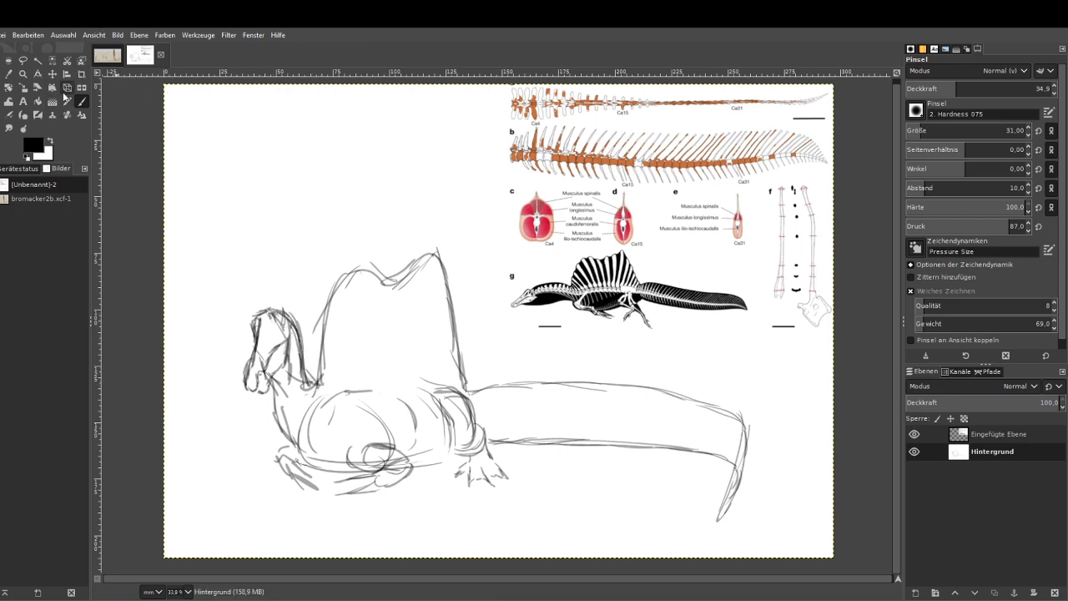
Fade the head, neck and sail sketch lines with the Eraser at size 328 and opacity 28.7.
left_click(23, 74)
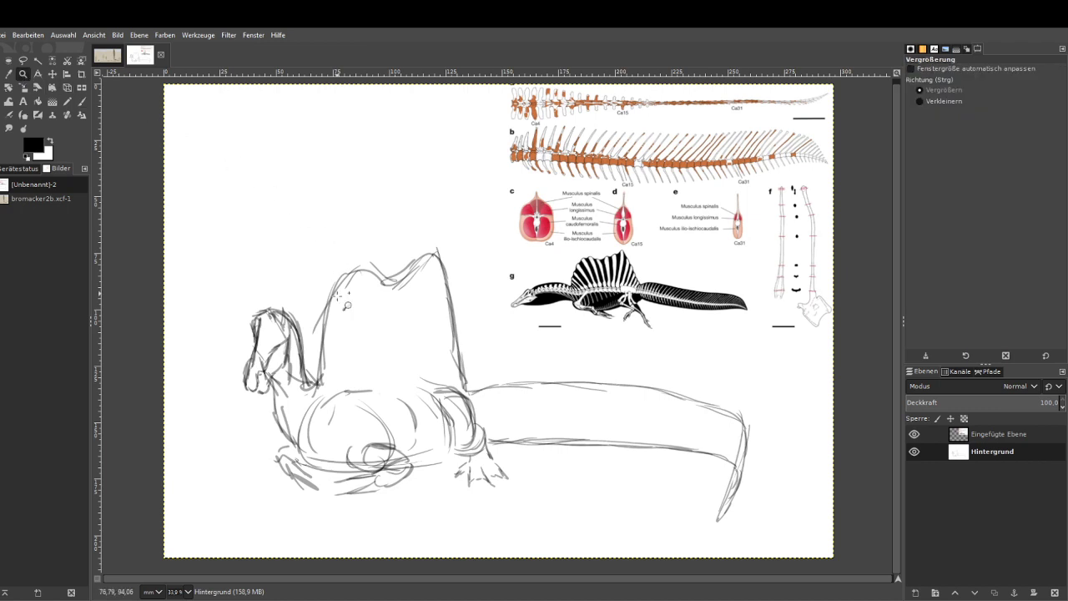
left_click_drag(198, 277, 393, 469)
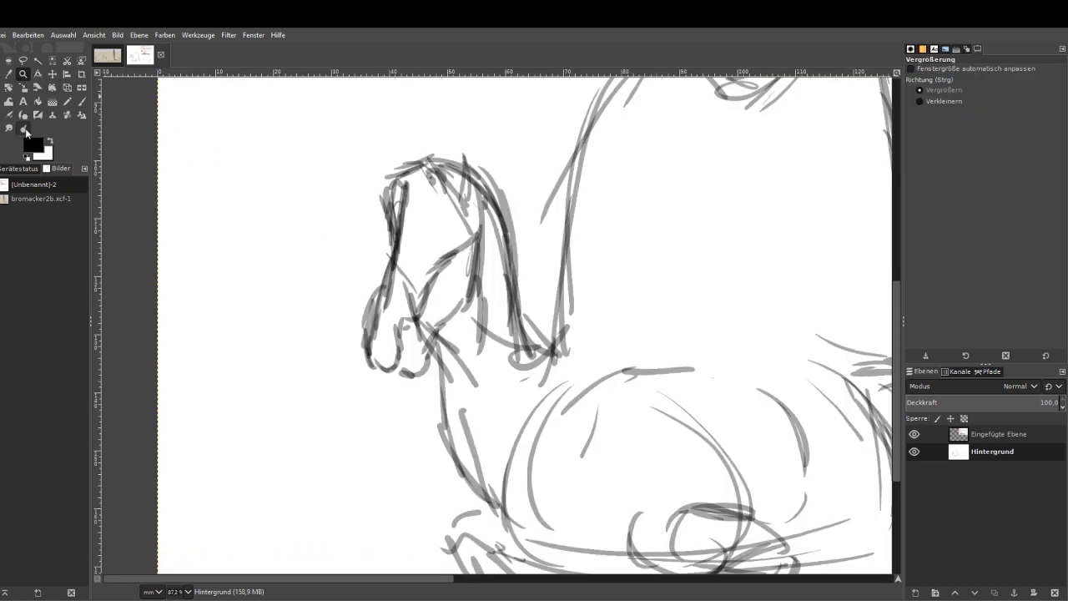
key("minus")
key("minus")
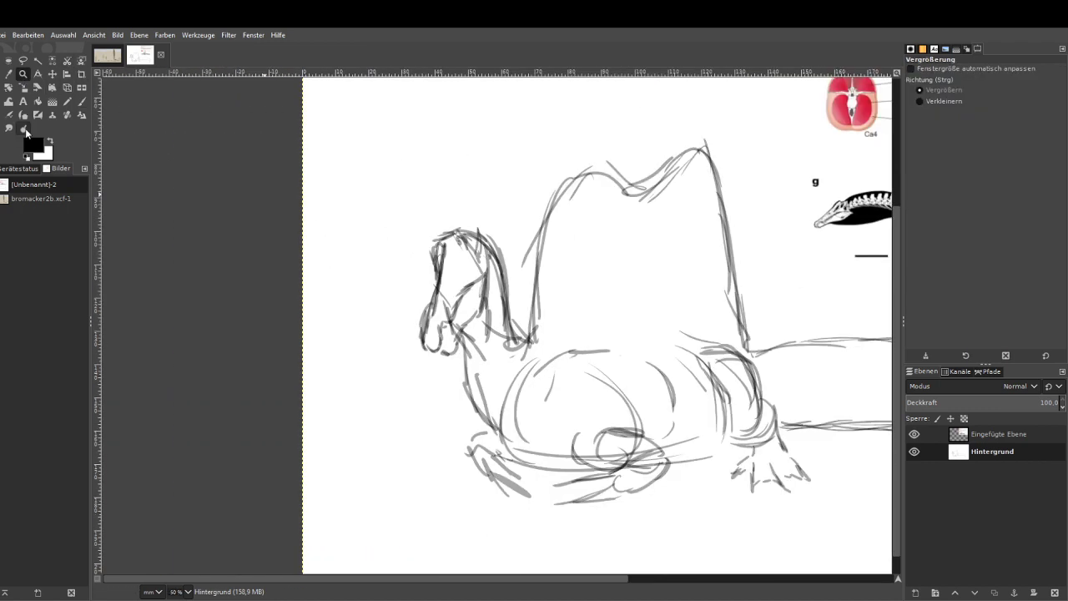
left_click(24, 129)
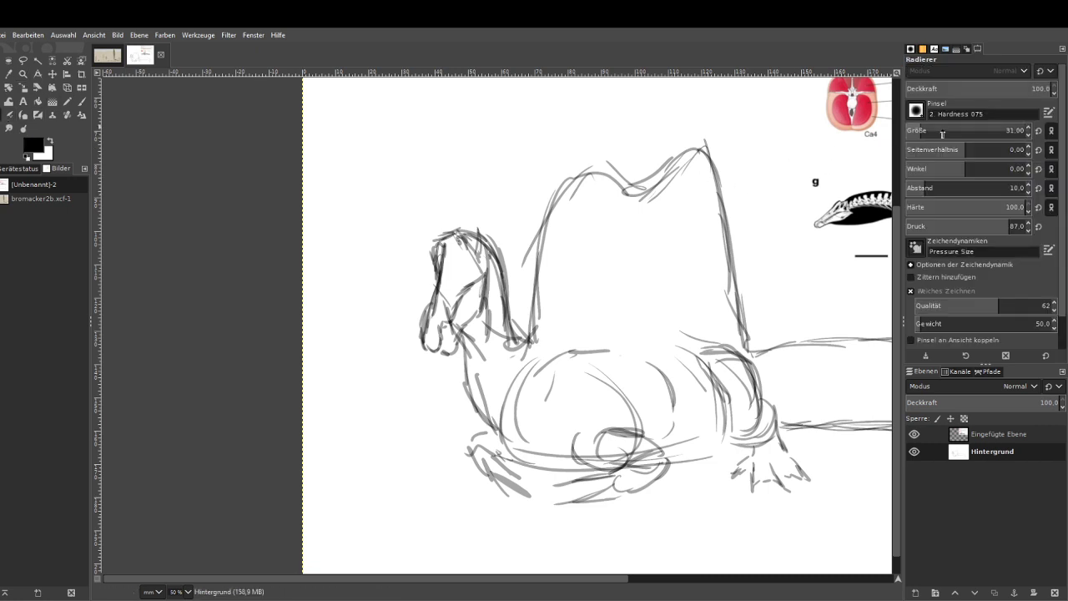
left_click(947, 88)
mouse_move(434, 217)
left_mouse_down()
mouse_move(456, 200)
mouse_move(504, 248)
mouse_move(487, 277)
mouse_move(453, 469)
mouse_move(547, 469)
mouse_move(712, 398)
mouse_move(790, 291)
mouse_move(851, 402)
mouse_move(847, 315)
left_mouse_up()
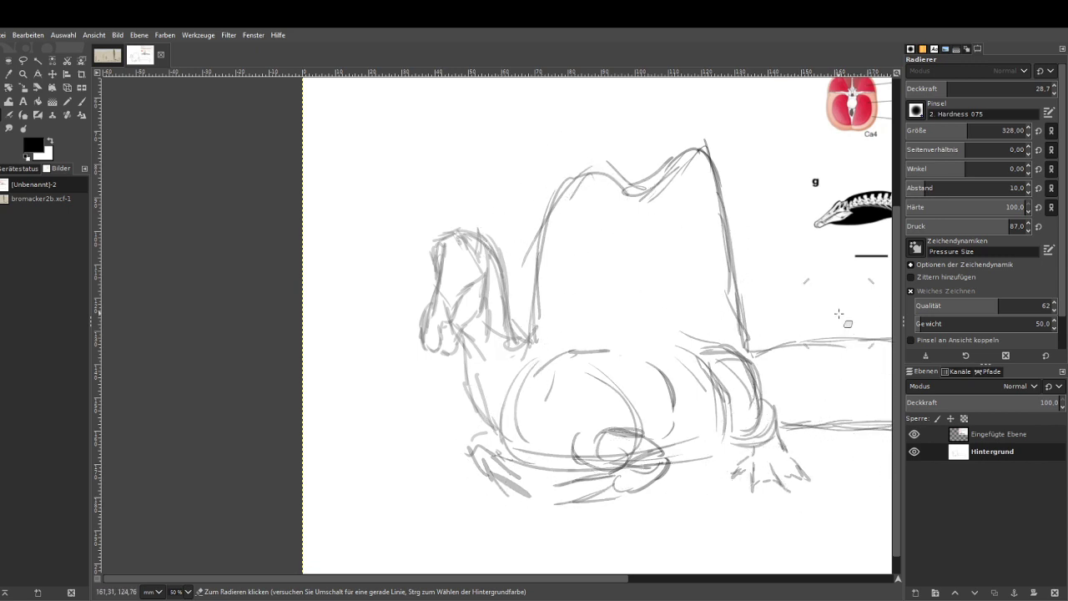
Draw the clean eye, snout, jaw, skull outline and nostril over the faded head with the Paintbrush at size 29, opacity 54.3.
left_click(81, 101)
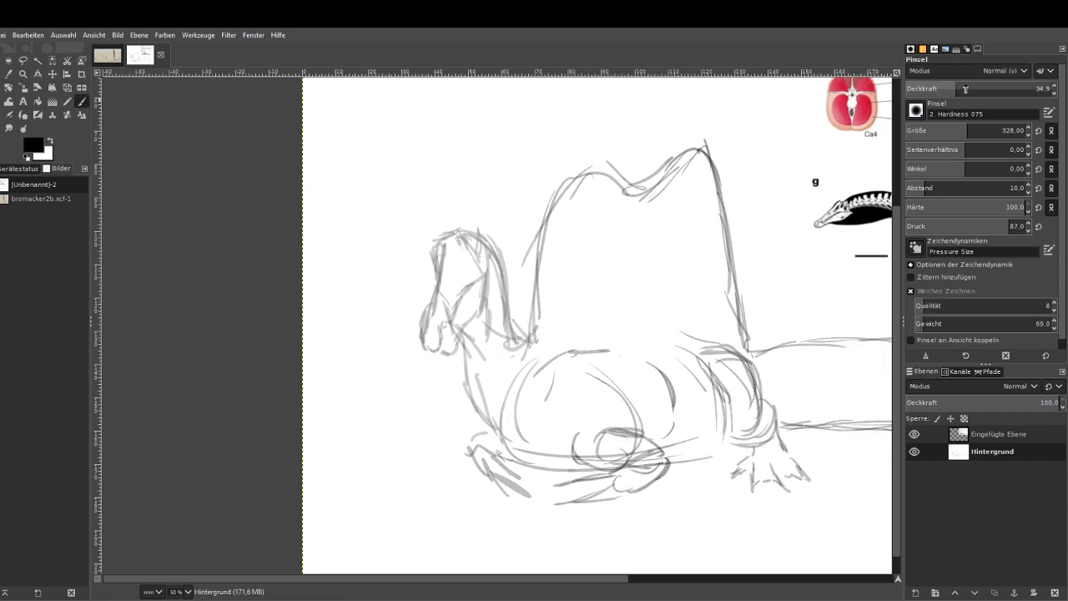
left_click(925, 131)
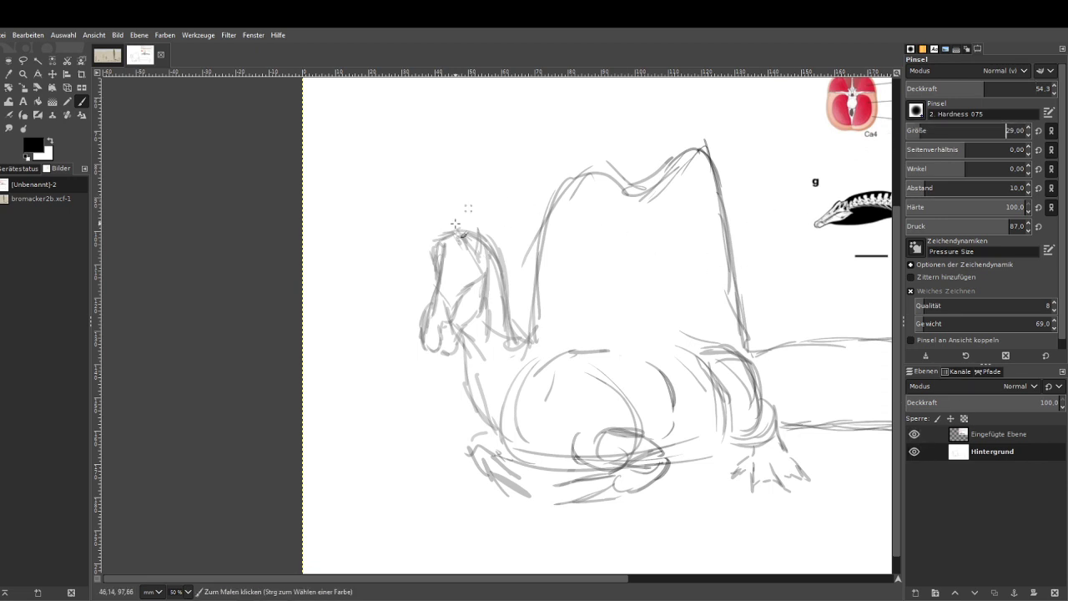
key("z")
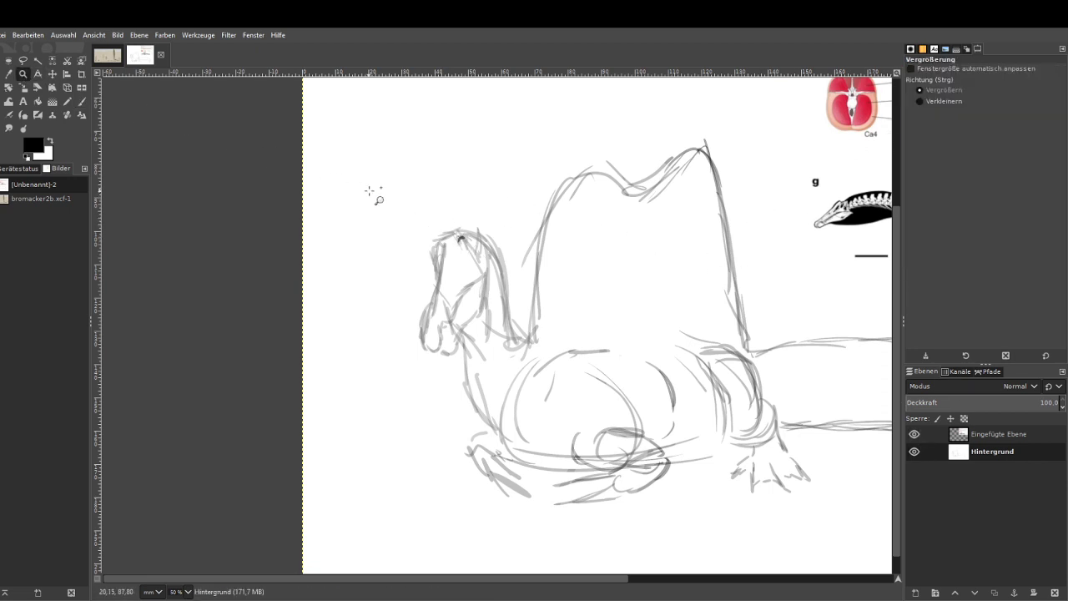
left_click_drag(375, 196, 609, 559)
key("p")
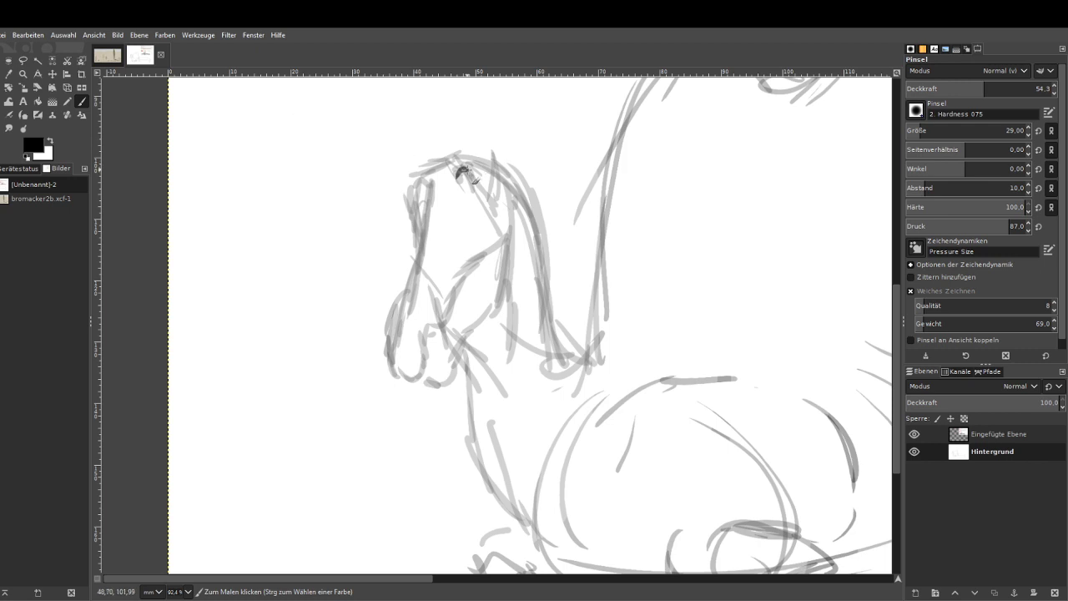
mouse_move(461, 172)
left_mouse_down()
mouse_move(409, 199)
mouse_move(413, 174)
mouse_move(424, 179)
mouse_move(417, 267)
mouse_move(425, 159)
mouse_move(424, 238)
mouse_move(419, 221)
mouse_move(386, 343)
mouse_move(385, 367)
mouse_move(400, 382)
mouse_move(425, 376)
mouse_move(416, 380)
mouse_move(466, 269)
mouse_move(456, 301)
mouse_move(497, 241)
left_mouse_up()
mouse_move(413, 382)
left_mouse_down()
mouse_move(455, 376)
mouse_move(523, 259)
mouse_move(517, 284)
mouse_move(499, 213)
mouse_move(521, 225)
mouse_move(483, 178)
left_mouse_up()
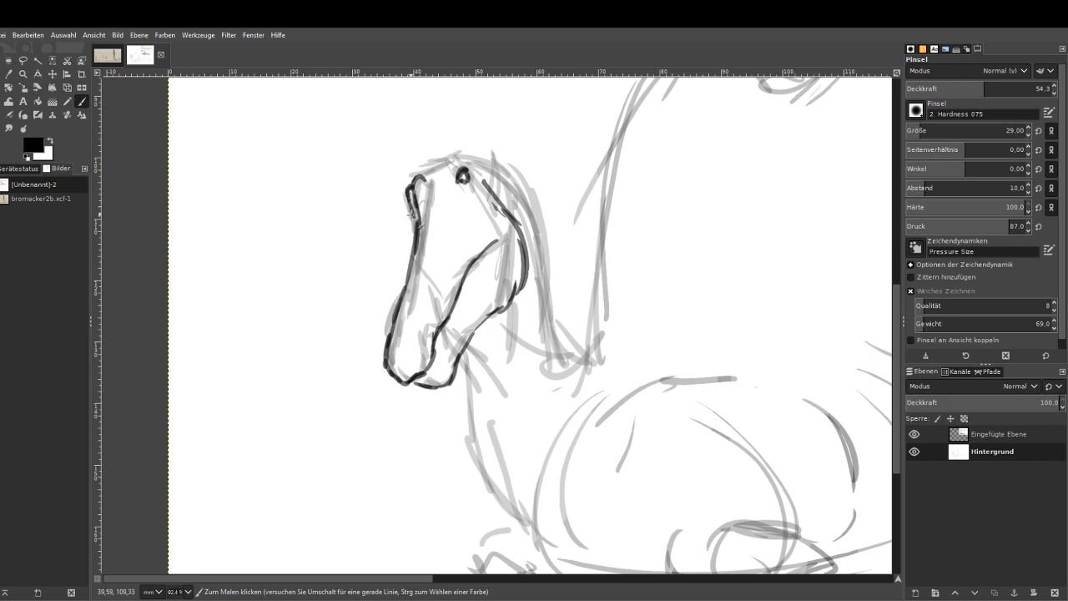
mouse_move(465, 161)
left_mouse_down()
mouse_move(422, 176)
mouse_move(468, 156)
mouse_move(447, 156)
mouse_move(505, 157)
left_mouse_up()
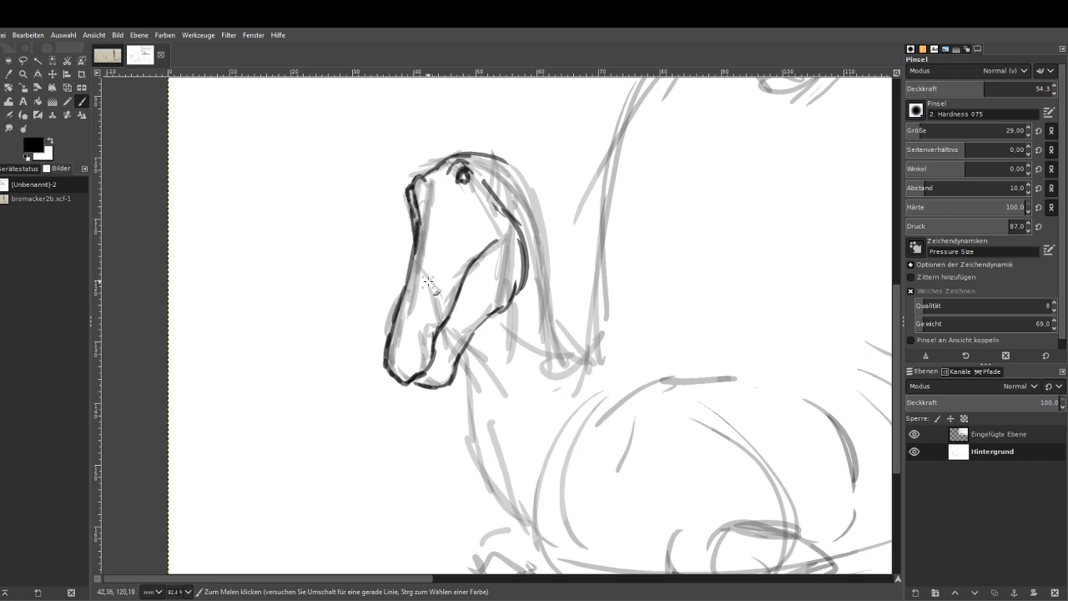
left_click_drag(429, 269, 428, 279)
Raise the Eraser opacity to 77.9 and clean up the stray sketch lines around the snout.
key("shift+e")
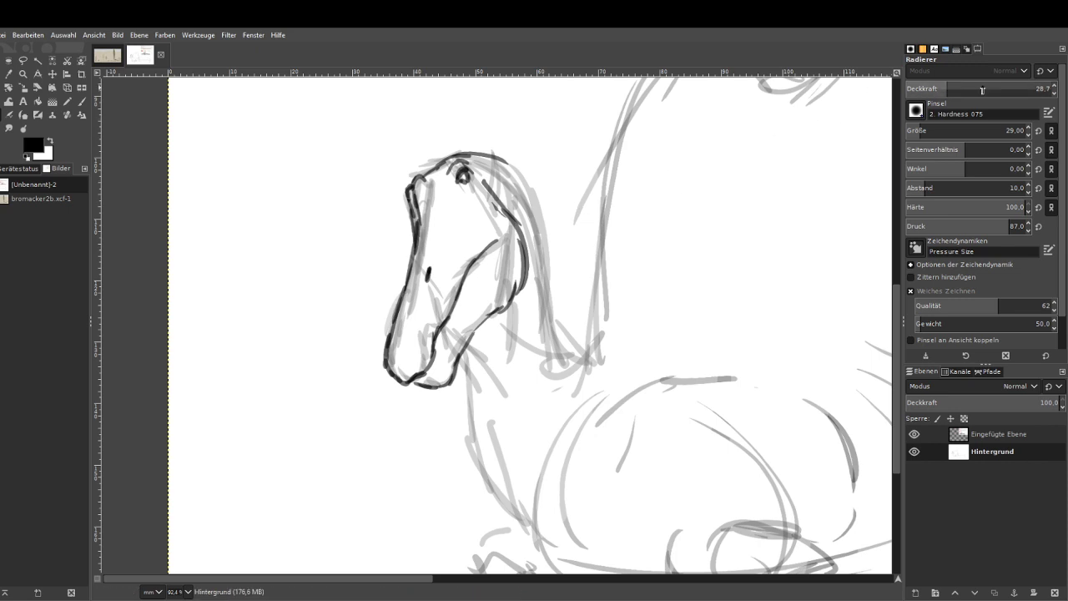
left_click_drag(983, 90, 1018, 90)
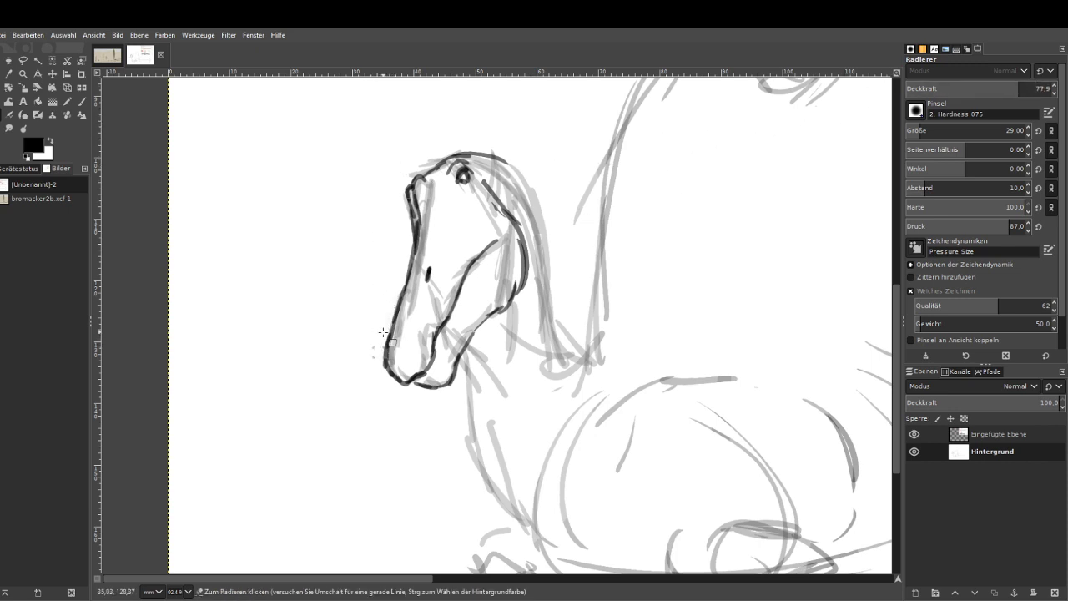
left_click(84, 103)
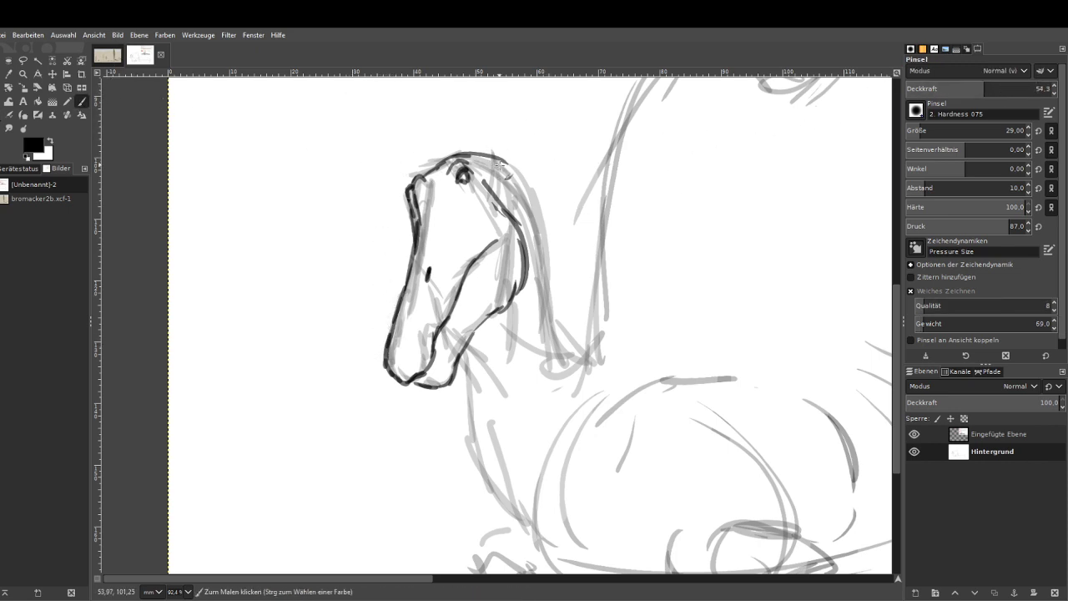
Draw the darker back line of the neck, the throat lines and the curve joining the neck to the sail's base.
mouse_move(499, 166)
left_mouse_down()
mouse_move(550, 230)
mouse_move(561, 269)
mouse_move(556, 327)
left_mouse_up()
mouse_move(471, 342)
left_mouse_down()
mouse_move(533, 315)
mouse_move(541, 329)
mouse_move(465, 388)
mouse_move(488, 481)
left_mouse_up()
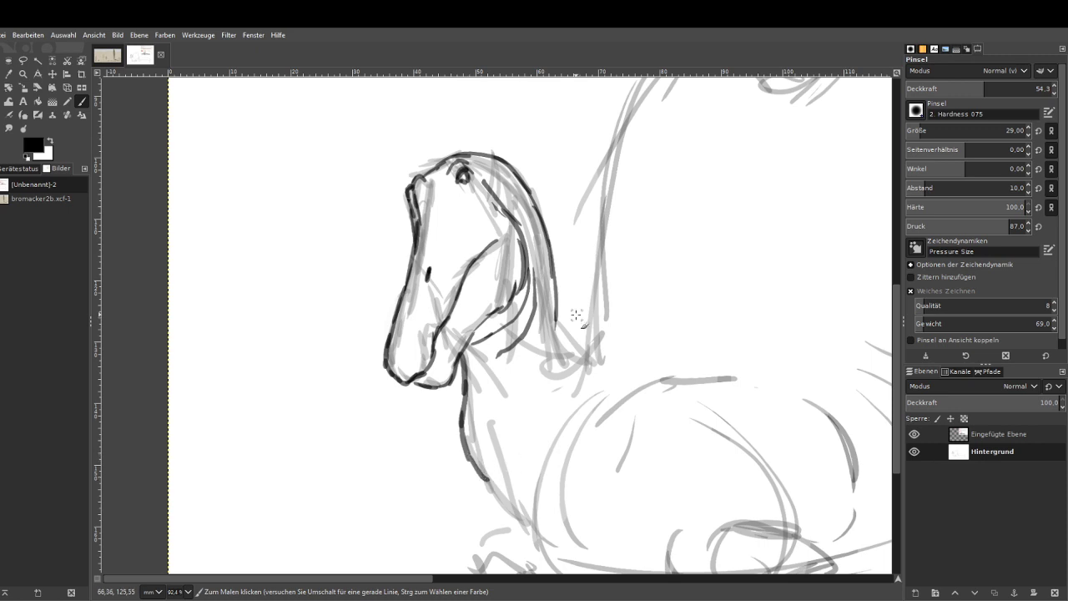
mouse_move(555, 302)
left_mouse_down()
mouse_move(566, 340)
mouse_move(601, 332)
left_mouse_up()
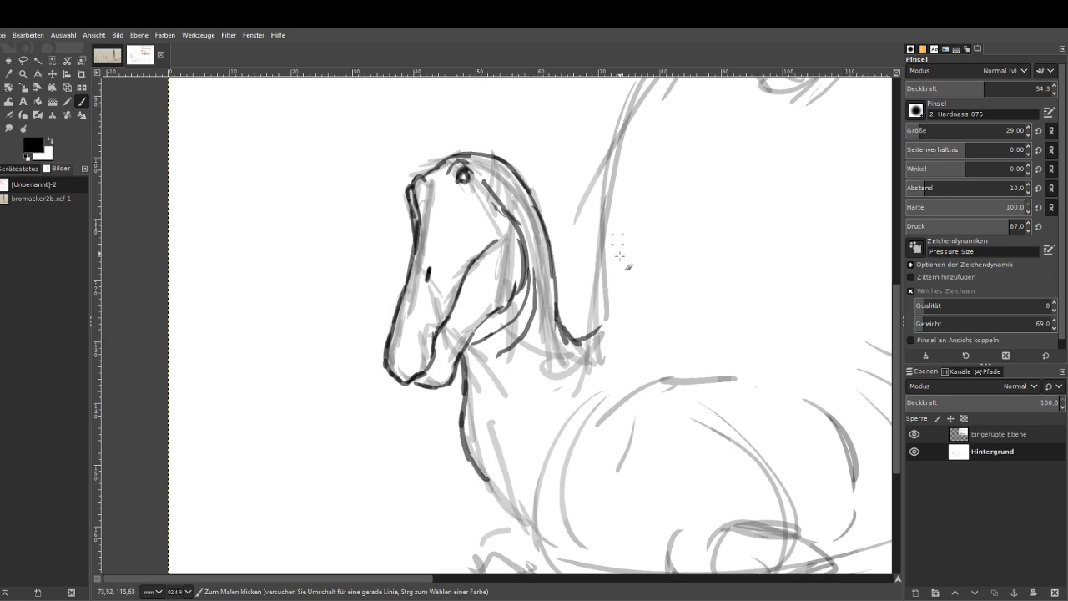
Extend the chest line down to the belly and add a wavy neck fold and muscle lines across the shoulder.
scroll(478, 327, "down", 4)
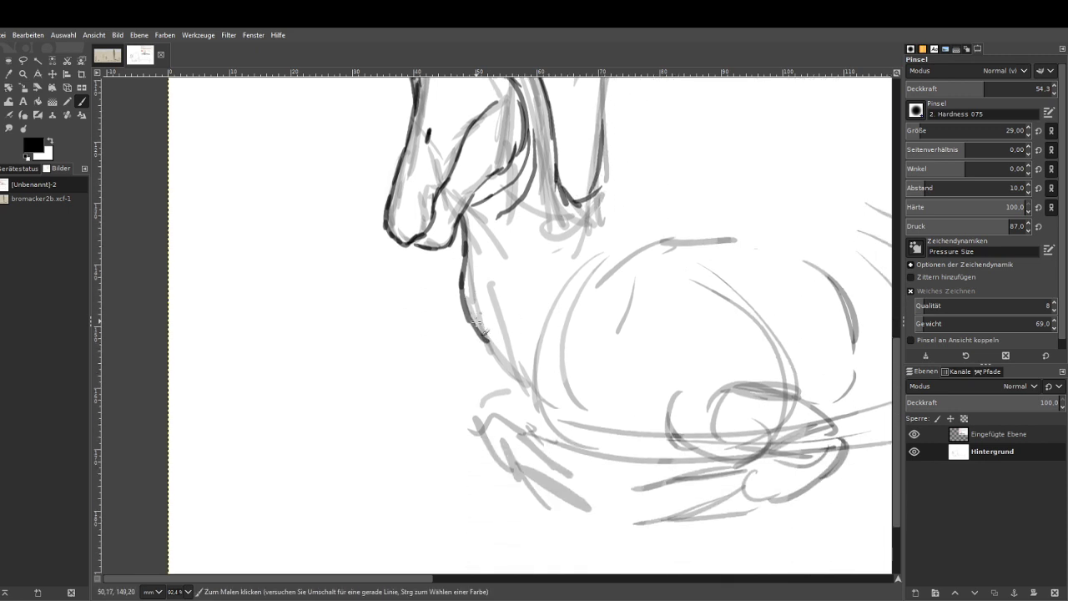
mouse_move(477, 328)
left_mouse_down()
mouse_move(516, 377)
mouse_move(557, 394)
mouse_move(584, 396)
mouse_move(621, 377)
mouse_move(616, 358)
mouse_move(653, 367)
mouse_move(549, 336)
mouse_move(518, 311)
mouse_move(509, 222)
left_mouse_up()
left_click_drag(648, 392, 669, 384)
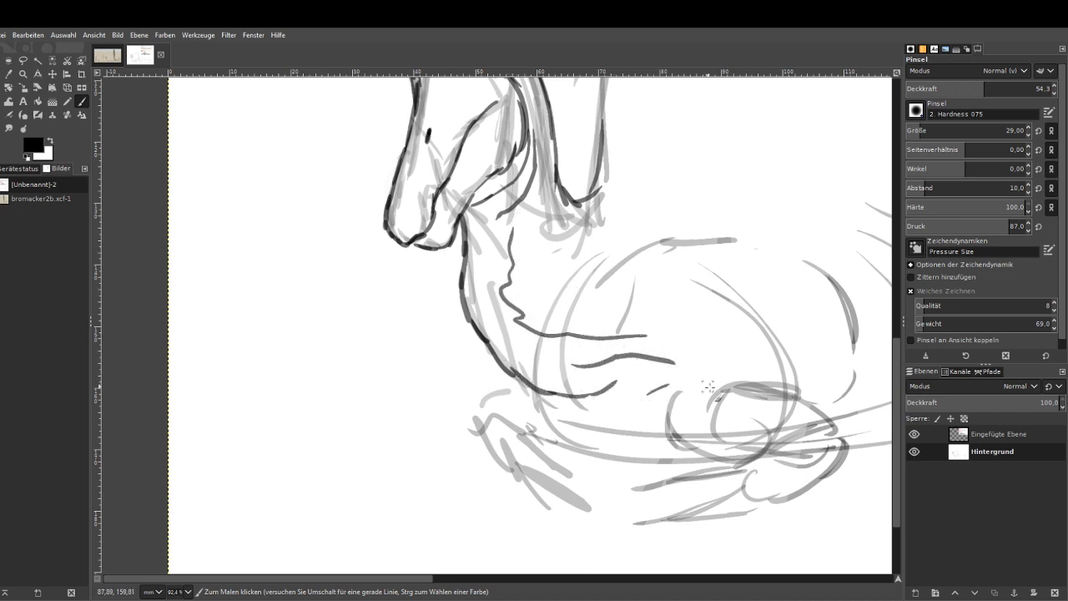
mouse_move(748, 383)
left_mouse_down()
mouse_move(682, 403)
mouse_move(746, 364)
mouse_move(680, 332)
left_mouse_up()
Draw the dark final outline of the near forelimb with its elbow, wrist and long clawed fingers.
left_click_drag(692, 449, 747, 457)
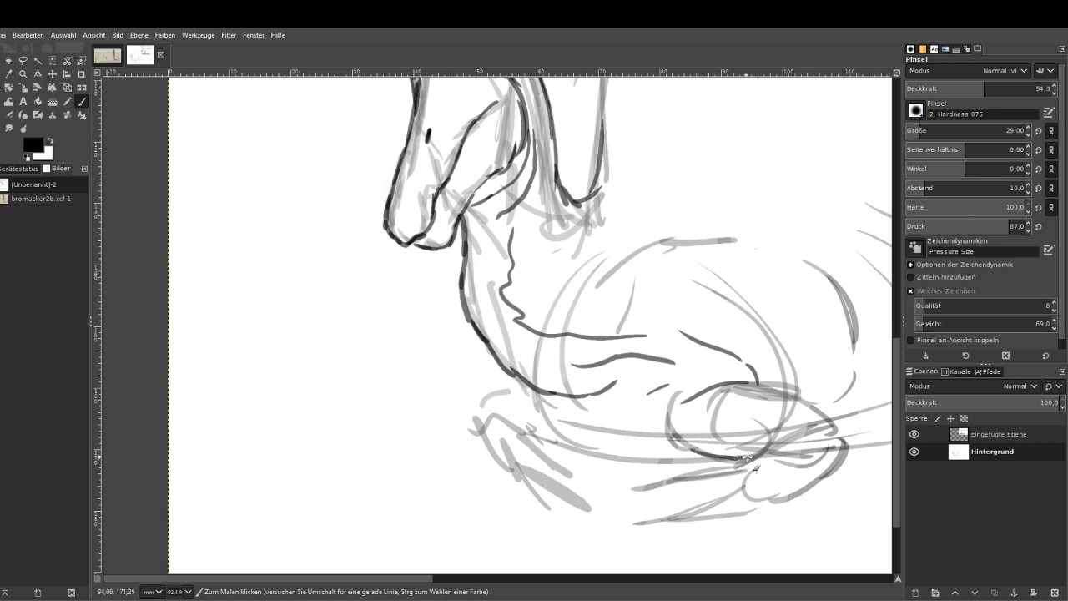
mouse_move(676, 474)
left_mouse_down()
mouse_move(623, 493)
mouse_move(745, 468)
mouse_move(720, 473)
mouse_move(737, 482)
mouse_move(725, 490)
mouse_move(749, 490)
mouse_move(624, 518)
mouse_move(739, 484)
mouse_move(764, 504)
mouse_move(663, 522)
left_mouse_up()
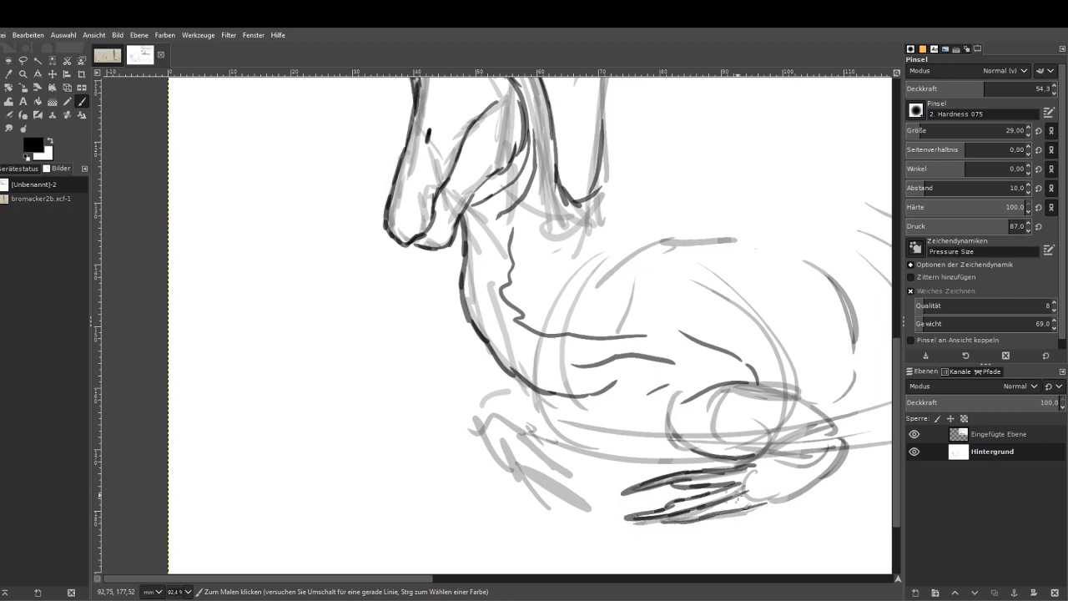
left_click_drag(753, 497, 749, 478)
mouse_move(808, 439)
left_mouse_down()
mouse_move(807, 497)
mouse_move(748, 507)
left_mouse_up()
mouse_move(839, 441)
left_mouse_down()
mouse_move(776, 389)
mouse_move(739, 392)
left_mouse_up()
left_click_drag(764, 461, 800, 451)
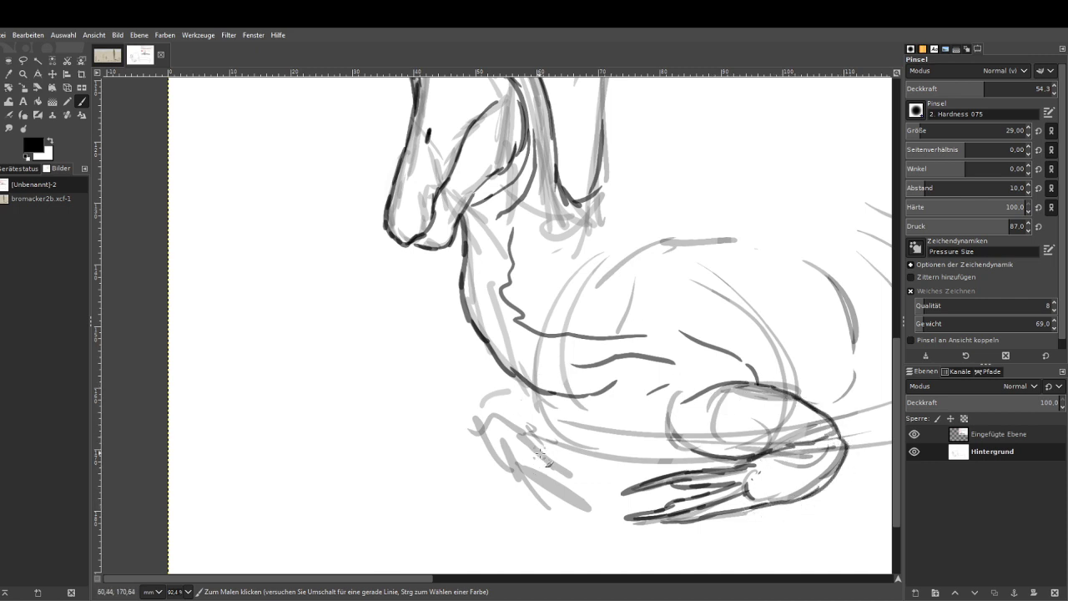
Draw the dark outline of the far hand with its pointed fingers, and the belly line between both forelimbs.
mouse_move(541, 453)
left_mouse_down()
mouse_move(598, 493)
mouse_move(563, 483)
left_mouse_up()
mouse_move(506, 428)
left_mouse_down()
mouse_move(552, 457)
mouse_move(593, 513)
left_mouse_up()
left_click_drag(534, 480, 570, 508)
left_click_drag(510, 463, 568, 519)
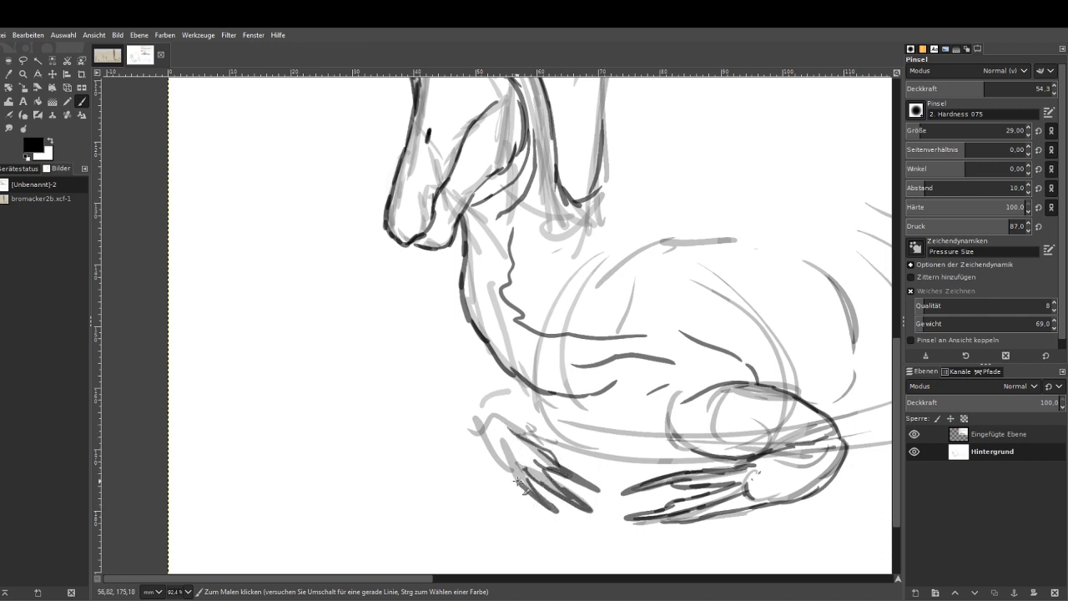
mouse_move(517, 481)
left_mouse_down()
mouse_move(495, 455)
mouse_move(535, 450)
mouse_move(507, 443)
left_mouse_up()
mouse_move(534, 448)
left_mouse_down()
mouse_move(505, 423)
mouse_move(480, 434)
mouse_move(483, 397)
mouse_move(510, 406)
mouse_move(531, 436)
mouse_move(528, 410)
mouse_move(487, 397)
mouse_move(511, 384)
left_mouse_up()
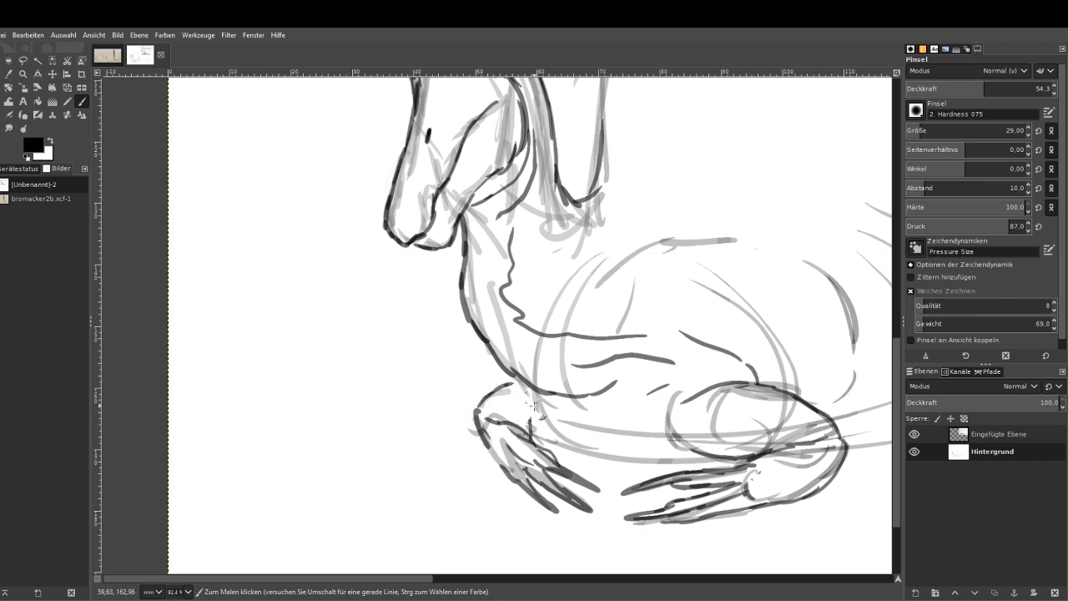
mouse_move(528, 424)
left_mouse_down()
mouse_move(561, 449)
mouse_move(705, 460)
left_mouse_up()
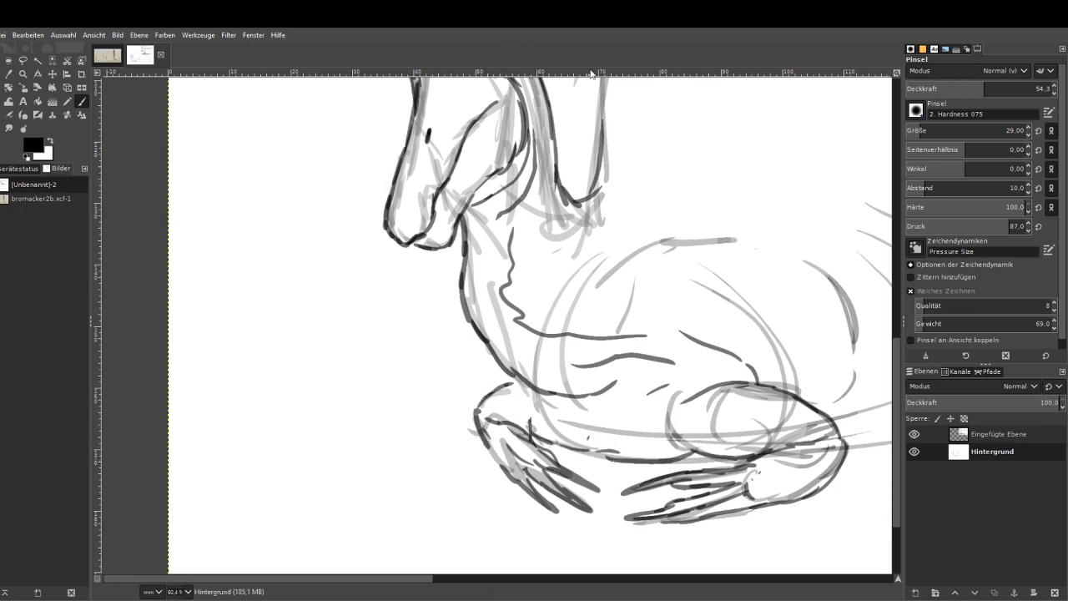
Redraw the line from the eye to the back of the jaw and erase the leftover sketch marks beside it.
left_click_drag(895, 398, 895, 251)
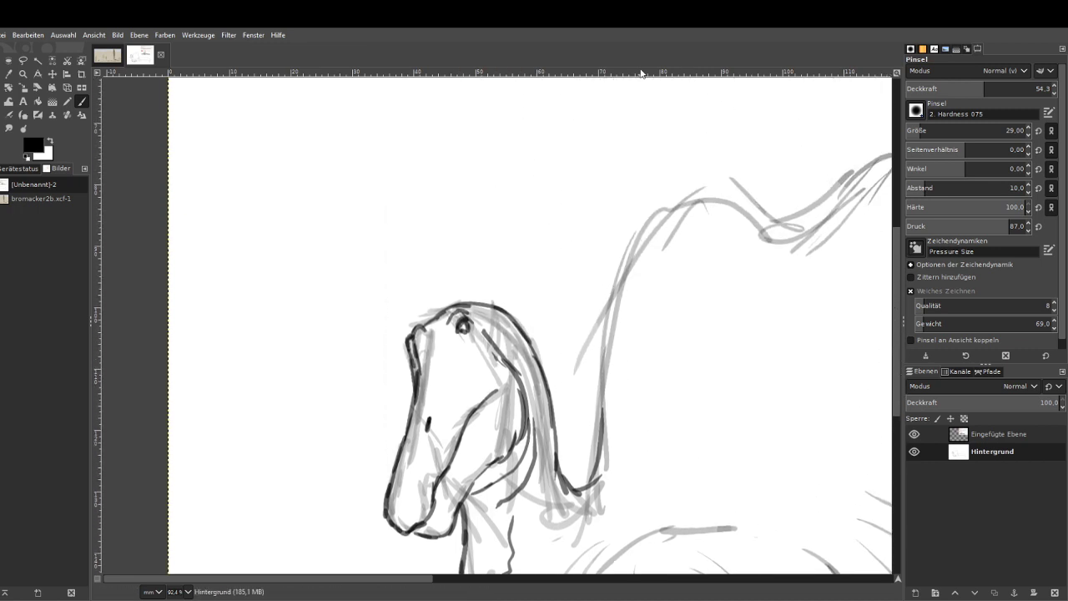
mouse_move(472, 323)
left_mouse_down()
mouse_move(518, 361)
mouse_move(531, 412)
left_mouse_up()
left_click(9, 115)
mouse_move(505, 363)
left_mouse_down()
mouse_move(494, 357)
mouse_move(500, 371)
mouse_move(489, 384)
left_mouse_up()
left_click(81, 102)
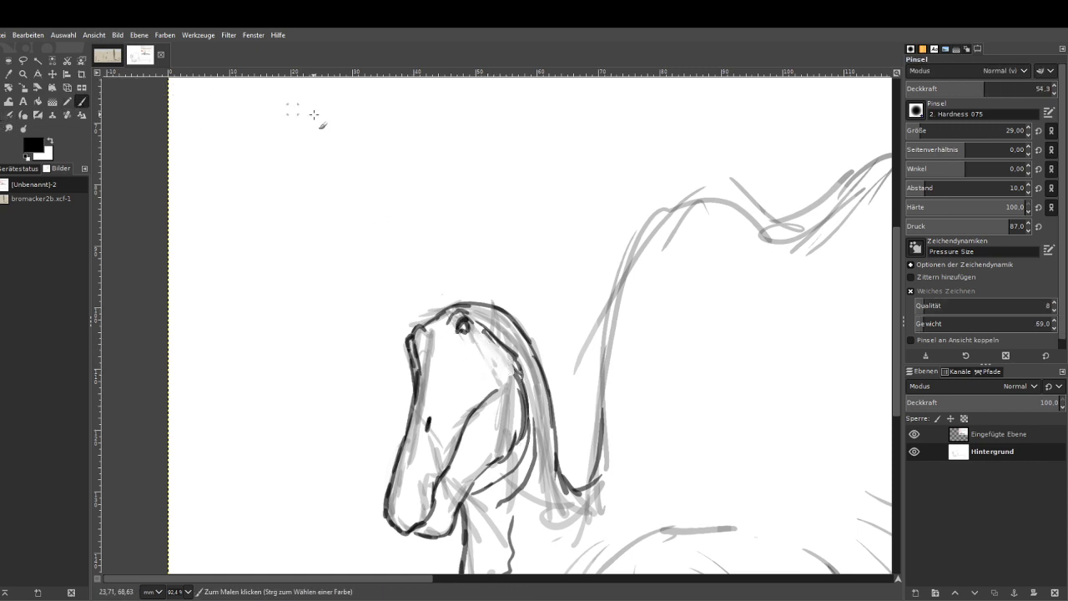
Trace the sail's outline in dark strokes from its front edge over both peaks down to the tail base.
mouse_move(608, 426)
left_mouse_down()
mouse_move(602, 359)
mouse_move(617, 305)
mouse_move(658, 216)
mouse_move(701, 209)
left_mouse_up()
left_click_drag(422, 578, 513, 579)
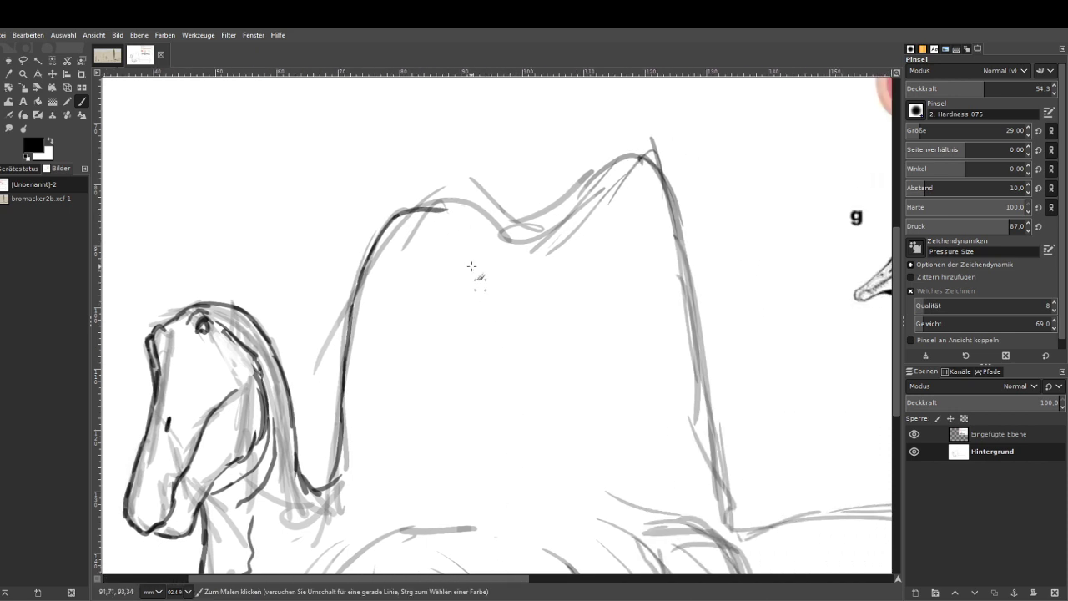
mouse_move(422, 207)
left_mouse_down()
mouse_move(544, 217)
mouse_move(638, 157)
mouse_move(680, 224)
mouse_move(746, 530)
left_mouse_up()
Darken the tail's lower and upper contours along their length and hide the pasted reference layer "Eingefügte Ebene".
left_click_drag(895, 393, 896, 481)
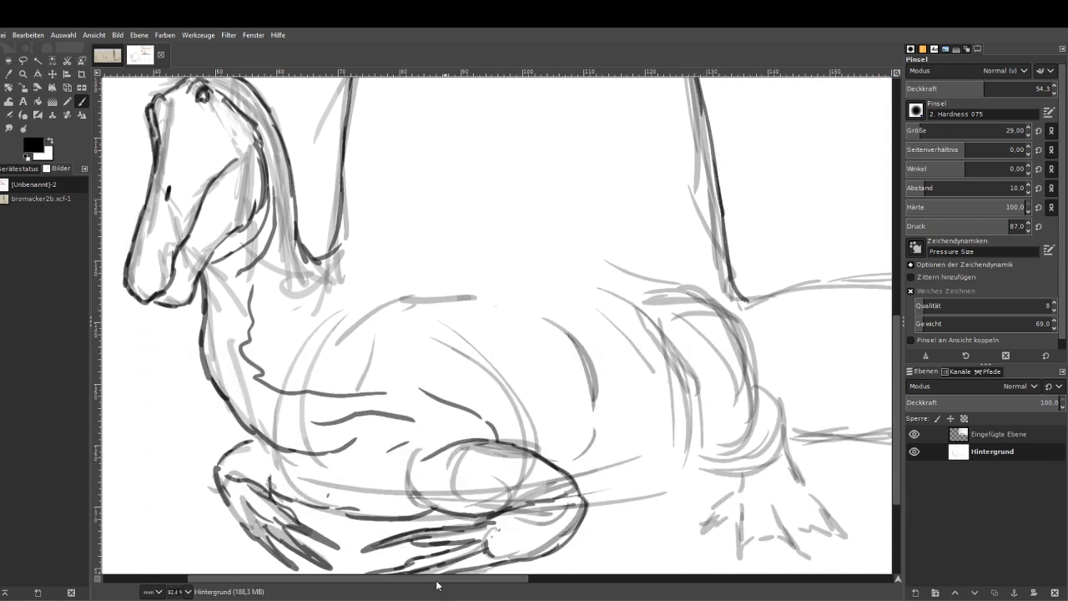
left_click_drag(450, 579, 633, 593)
left_click_drag(375, 437, 639, 432)
mouse_move(317, 297)
left_mouse_down()
mouse_move(527, 273)
mouse_move(768, 283)
left_mouse_up()
left_click_drag(646, 578, 781, 579)
mouse_move(307, 437)
left_mouse_down()
mouse_move(568, 448)
mouse_move(738, 502)
left_mouse_up()
left_click(915, 434)
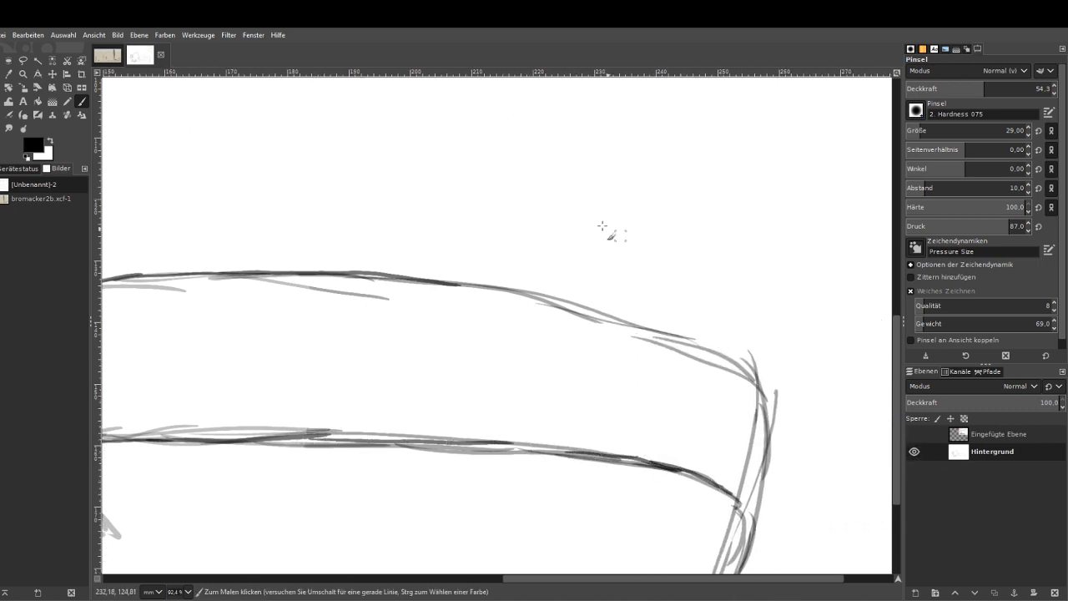
mouse_move(438, 285)
left_mouse_down()
mouse_move(659, 329)
mouse_move(761, 383)
mouse_move(768, 400)
left_mouse_up()
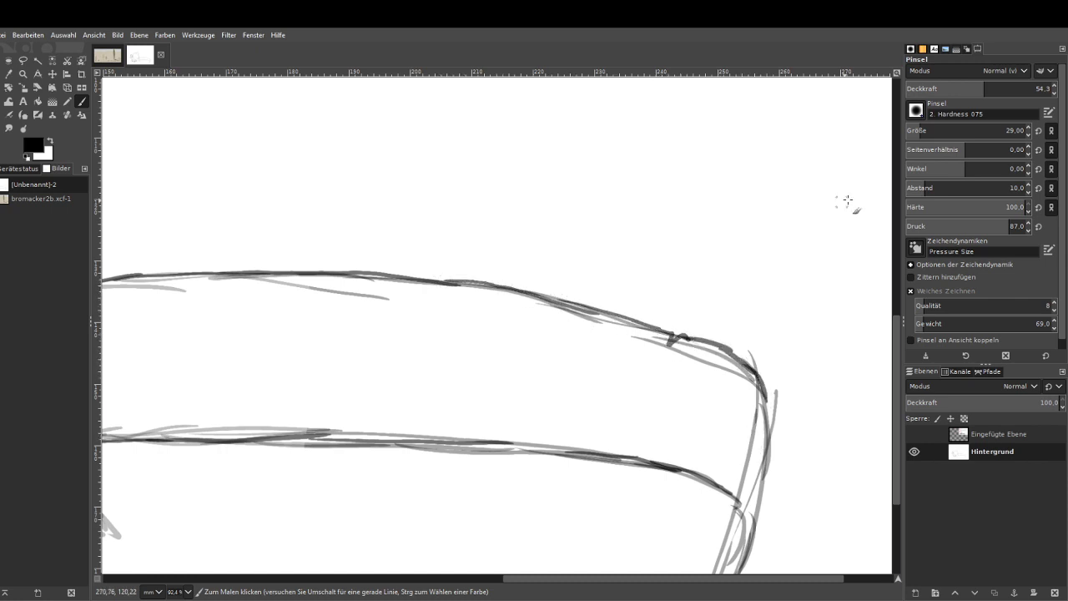
Outline the drooping tail tip in dark strokes and add short vertical hatch lines just ahead of it.
scroll(897, 356, "down", 3)
mouse_move(765, 250)
left_mouse_down()
mouse_move(768, 359)
mouse_move(752, 442)
mouse_move(690, 518)
mouse_move(720, 464)
mouse_move(758, 268)
left_mouse_up()
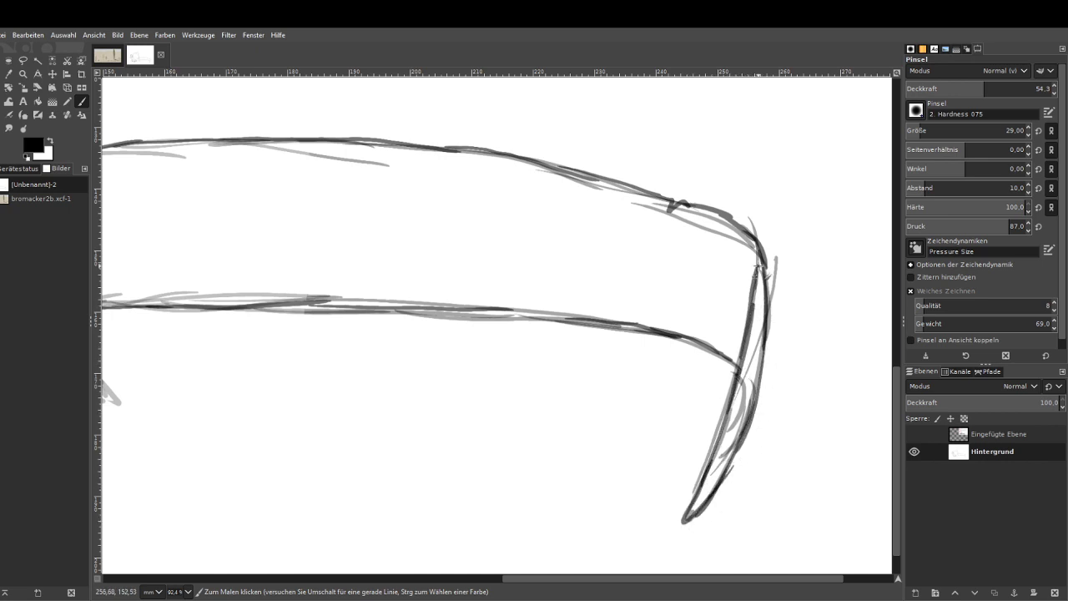
left_click_drag(732, 442, 753, 384)
left_click_drag(741, 425, 756, 314)
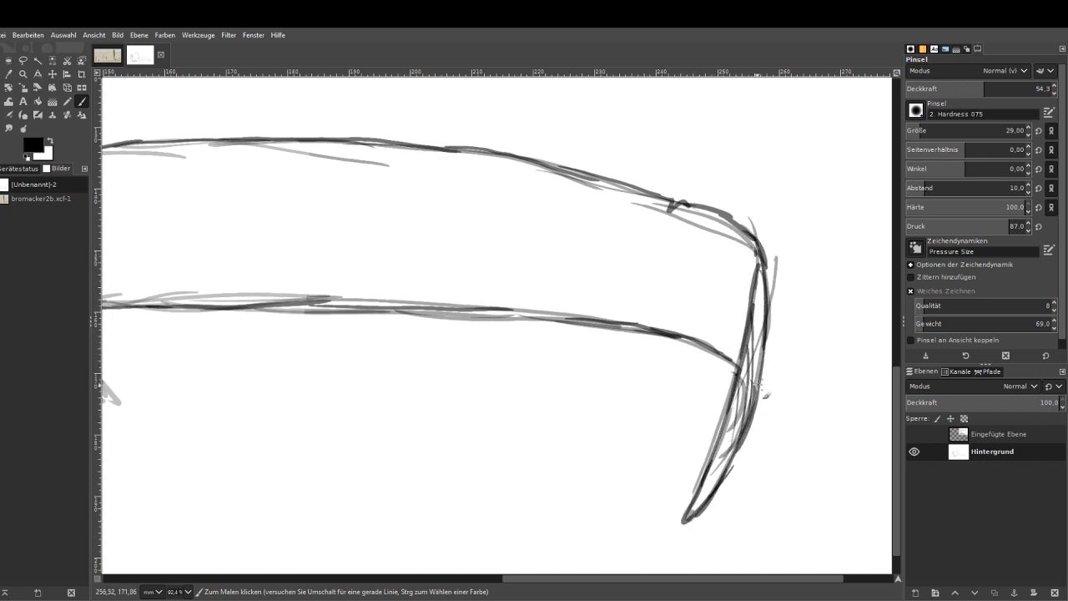
mouse_move(756, 386)
left_mouse_down()
mouse_move(760, 281)
mouse_move(718, 339)
mouse_move(700, 334)
left_mouse_up()
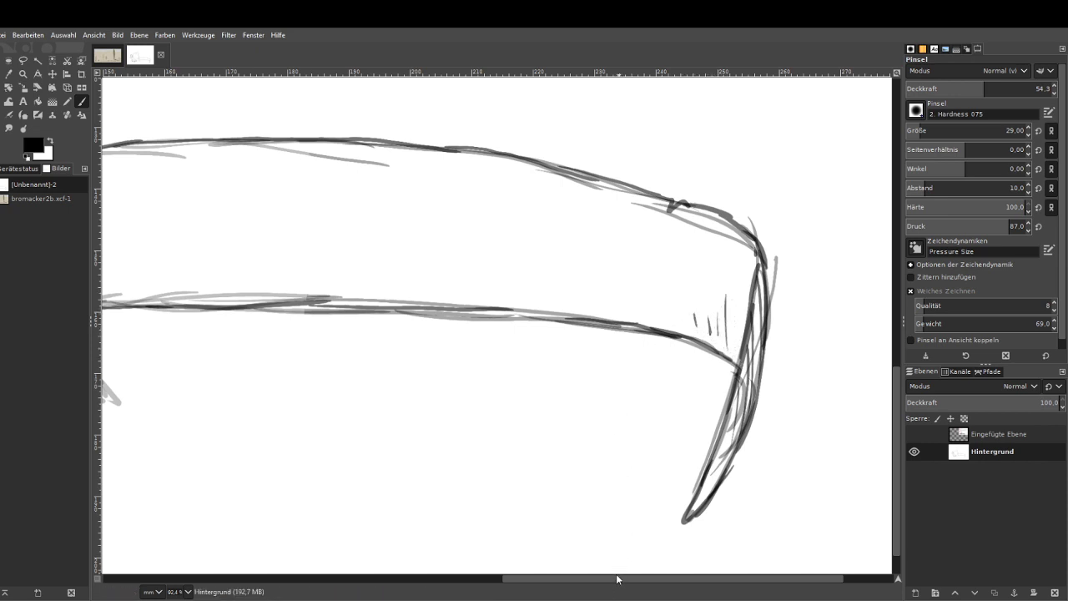
Darken the hind leg's contours and outline its webbed, clawed foot, adding short crease marks across the top of the foot.
left_click_drag(615, 579, 370, 582)
mouse_move(538, 317)
left_mouse_down()
mouse_move(528, 307)
mouse_move(530, 254)
mouse_move(510, 177)
left_mouse_up()
mouse_move(530, 160)
left_mouse_down()
mouse_move(573, 194)
mouse_move(580, 217)
mouse_move(566, 298)
left_mouse_up()
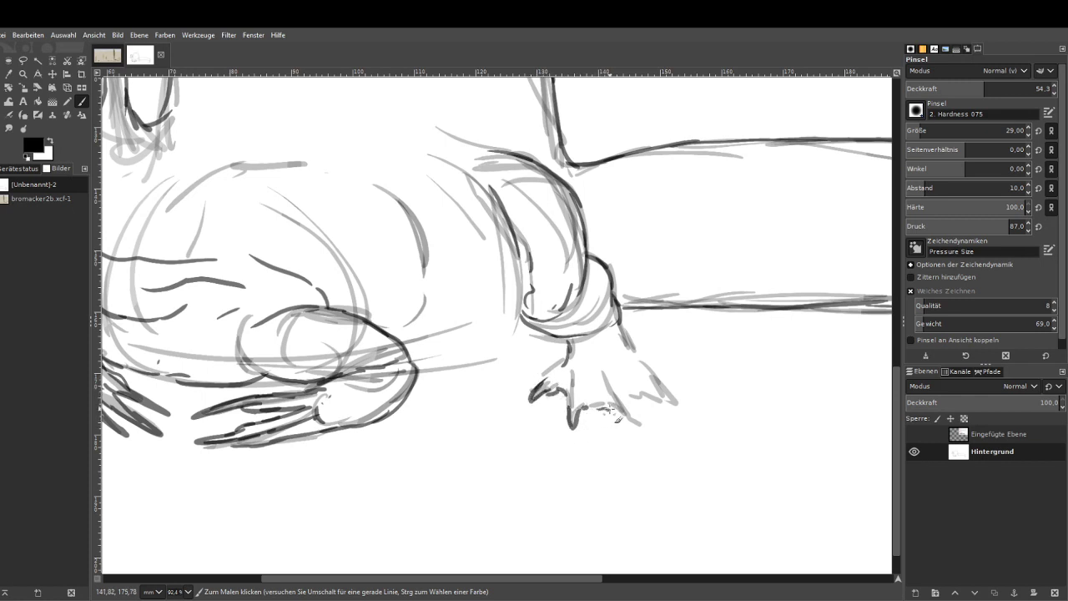
mouse_move(622, 420)
left_mouse_down()
mouse_move(586, 404)
mouse_move(657, 399)
mouse_move(612, 304)
left_mouse_up()
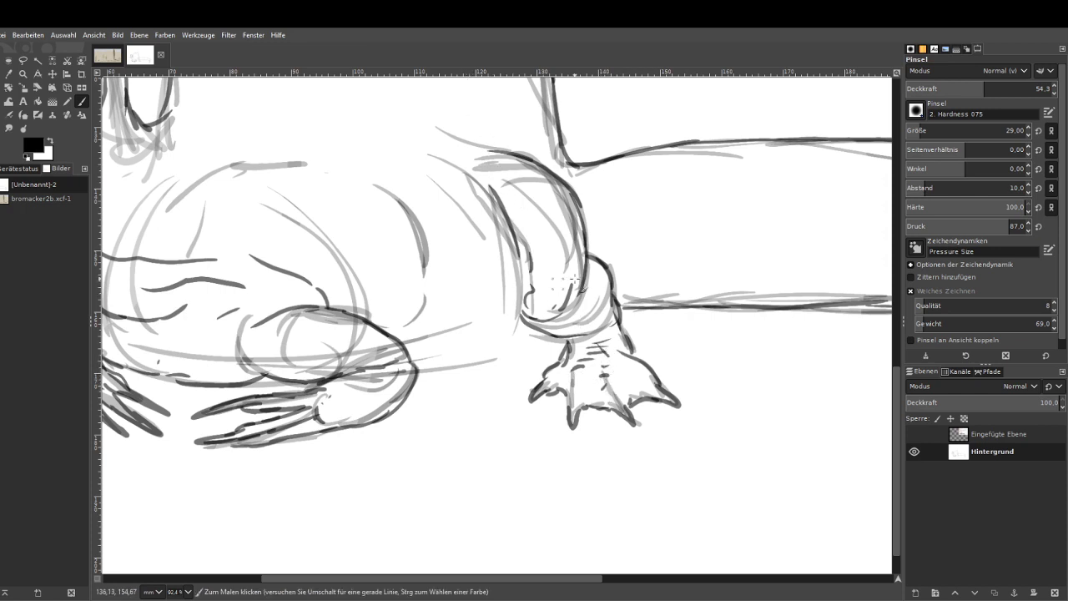
Draw the dark belly line between the front and hind legs and add short fold marks on the belly, upper flank and tail base.
left_click_drag(531, 339, 413, 369)
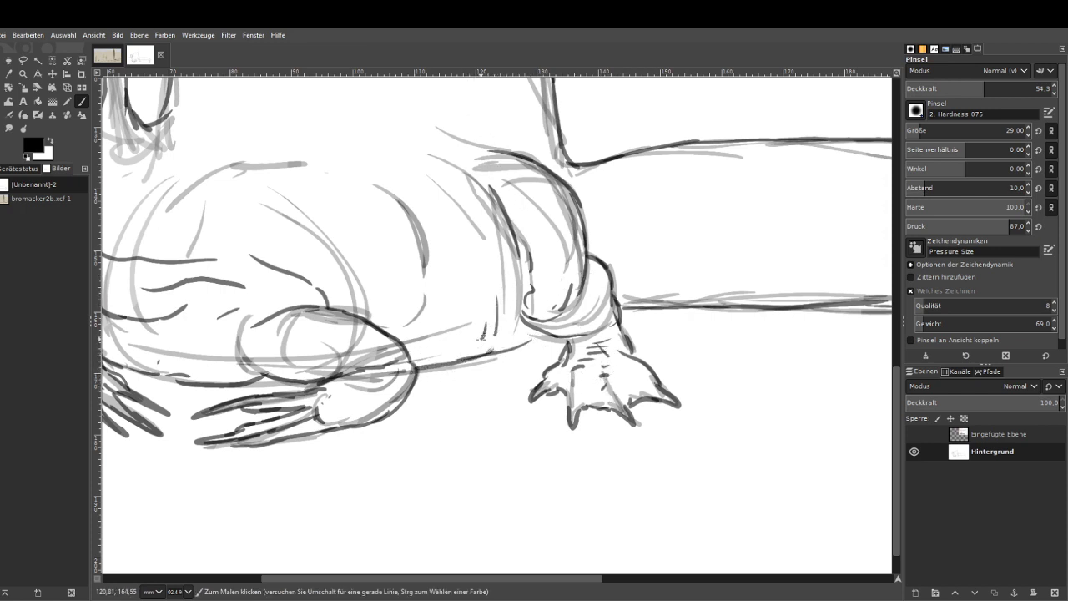
left_click_drag(393, 327, 446, 325)
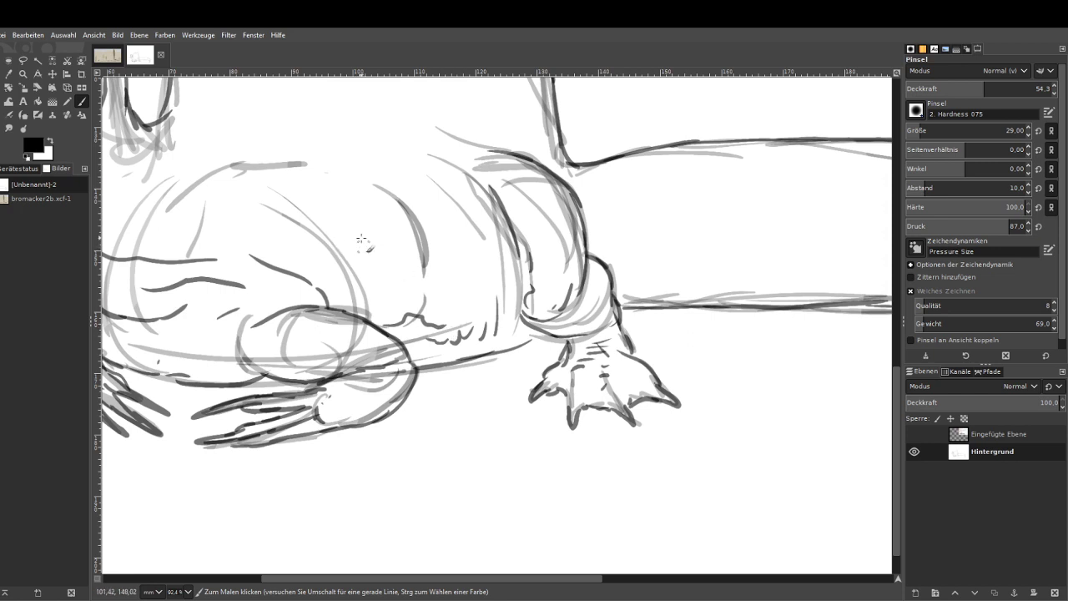
left_click_drag(364, 223, 342, 180)
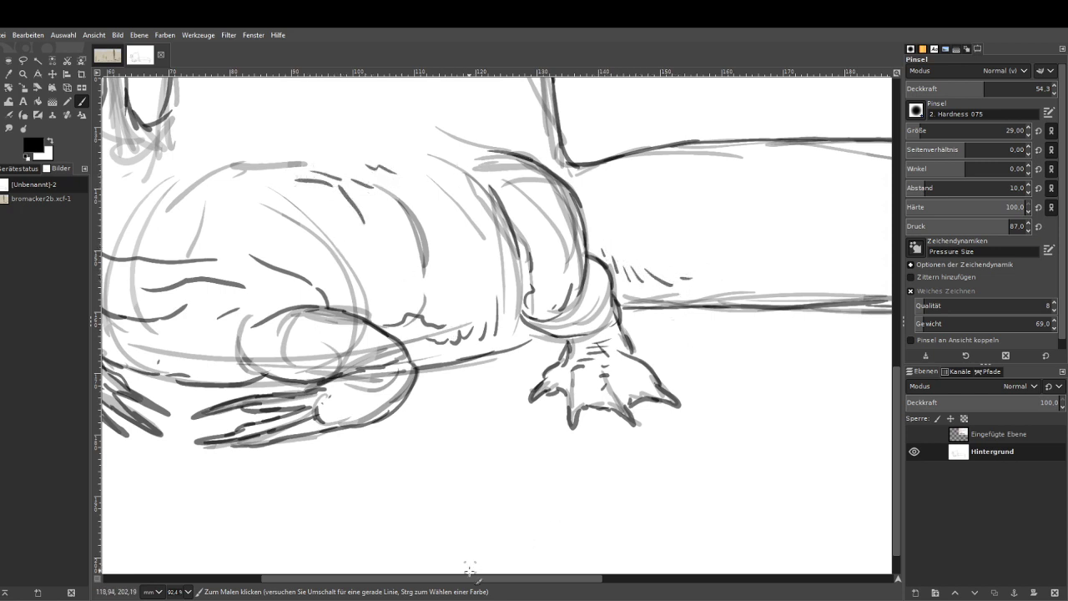
scroll(423, 425, "left", 5)
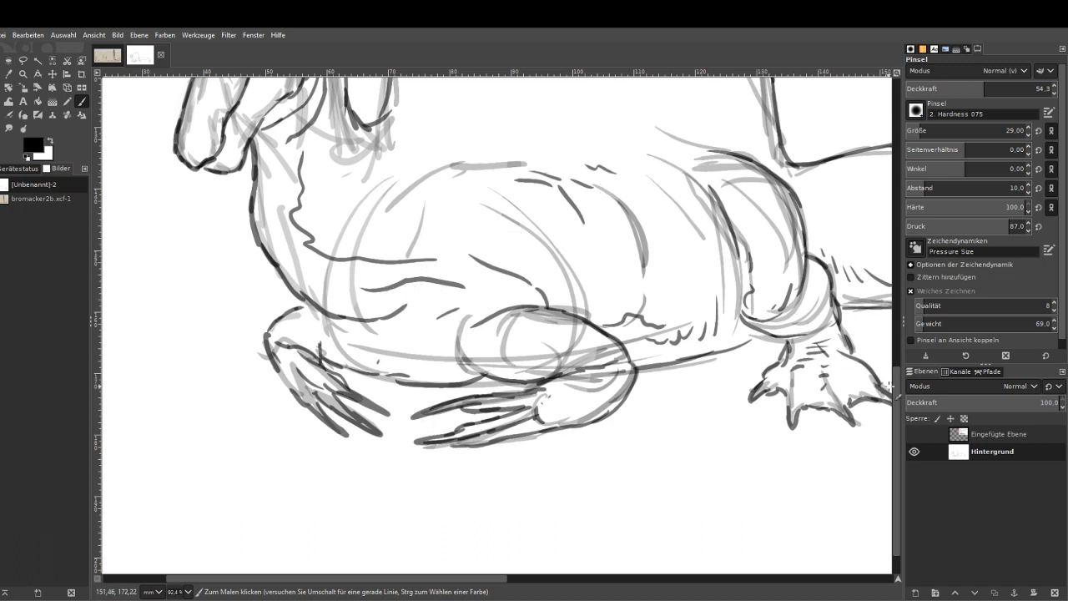
Add short, thin vertical strokes just inside the sail's front edge.
left_click_drag(897, 386, 897, 306)
left_click_drag(405, 194, 405, 212)
left_click_drag(409, 226, 407, 315)
mouse_move(422, 195)
left_mouse_down()
mouse_move(387, 186)
mouse_move(386, 134)
mouse_move(358, 233)
mouse_move(383, 180)
mouse_move(376, 275)
mouse_move(339, 327)
mouse_move(352, 352)
mouse_move(374, 355)
mouse_move(398, 322)
mouse_move(356, 344)
mouse_move(310, 188)
left_mouse_up()
Erase the leftover sketch marks around the crown, along the snout and inside the back of the jaw.
key("shift+e")
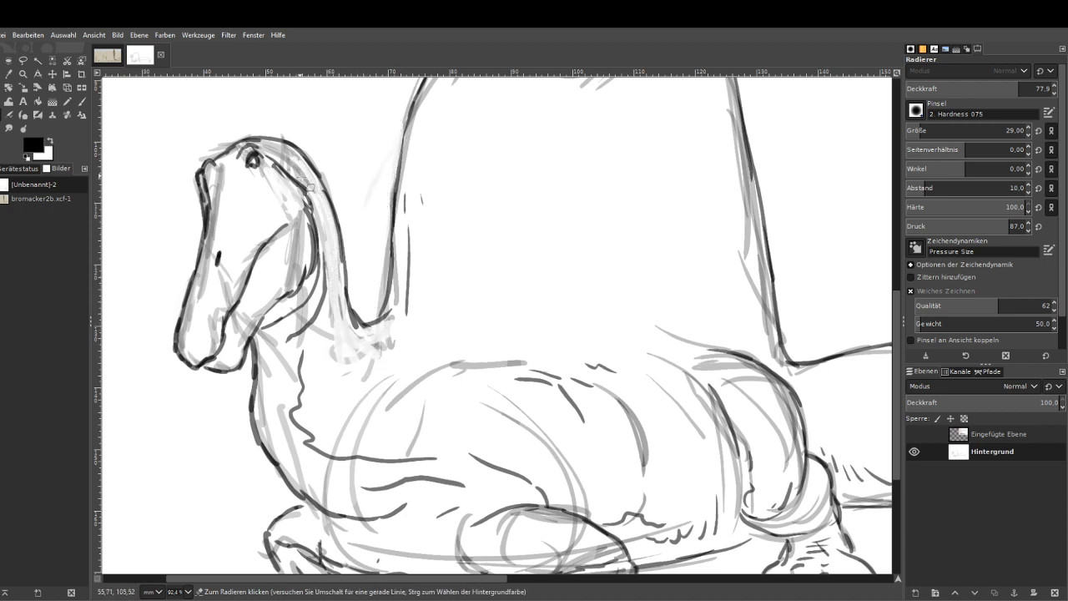
left_click_drag(276, 146, 239, 122)
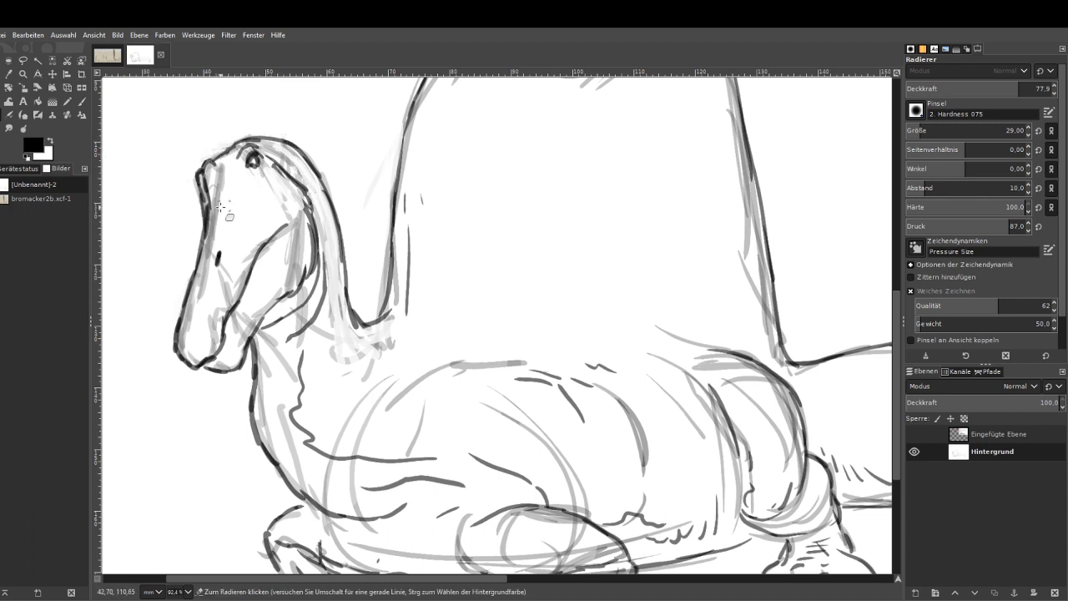
mouse_move(219, 203)
left_mouse_down()
mouse_move(185, 338)
mouse_move(219, 300)
mouse_move(218, 315)
mouse_move(245, 268)
mouse_move(221, 288)
left_mouse_up()
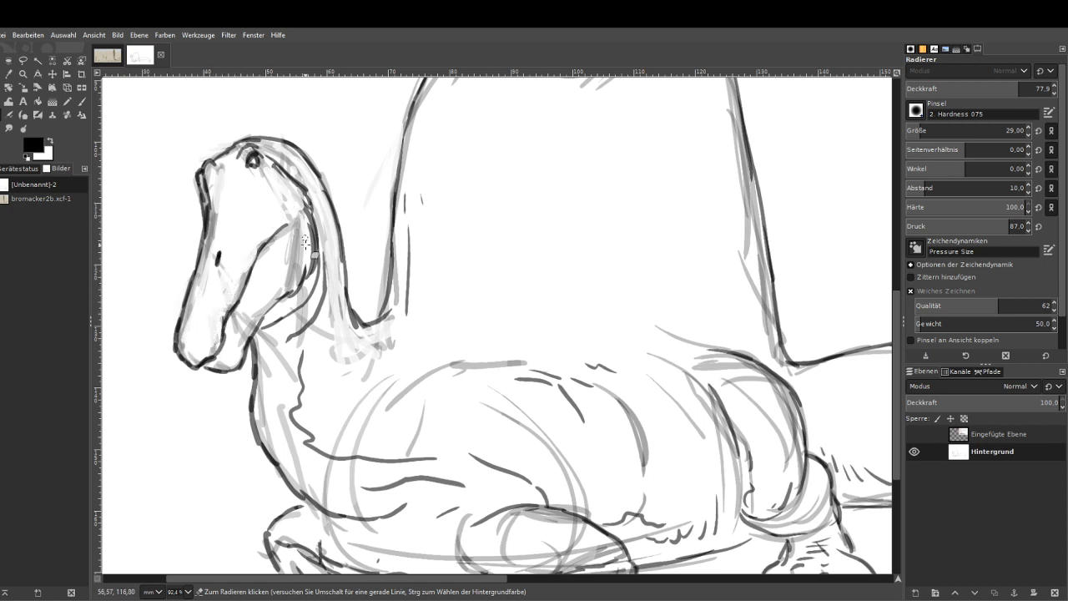
mouse_move(304, 242)
left_mouse_down()
mouse_move(296, 279)
mouse_move(279, 269)
left_mouse_up()
Erase stray sketch lines on the neck base, back, thigh and sail edges, raising the eraser opacity to 91.1 for the sail's top.
mouse_move(336, 322)
left_mouse_down()
mouse_move(375, 354)
mouse_move(517, 357)
mouse_move(617, 405)
mouse_move(634, 442)
mouse_move(641, 397)
mouse_move(696, 364)
mouse_move(719, 364)
mouse_move(768, 392)
mouse_move(775, 412)
mouse_move(736, 395)
left_mouse_up()
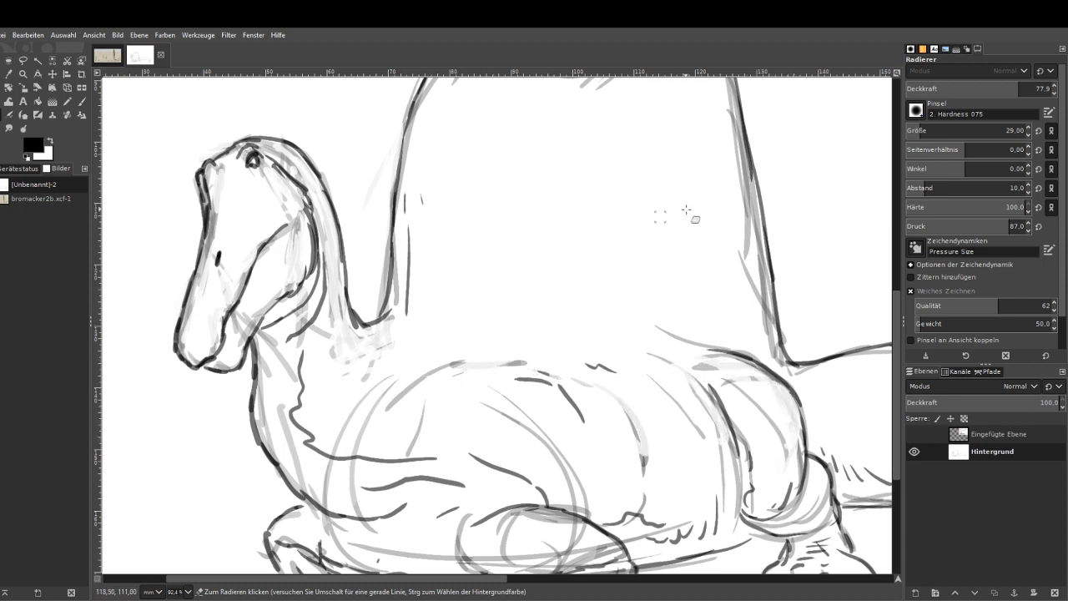
mouse_move(783, 349)
left_mouse_down()
mouse_move(733, 116)
mouse_move(759, 213)
left_mouse_up()
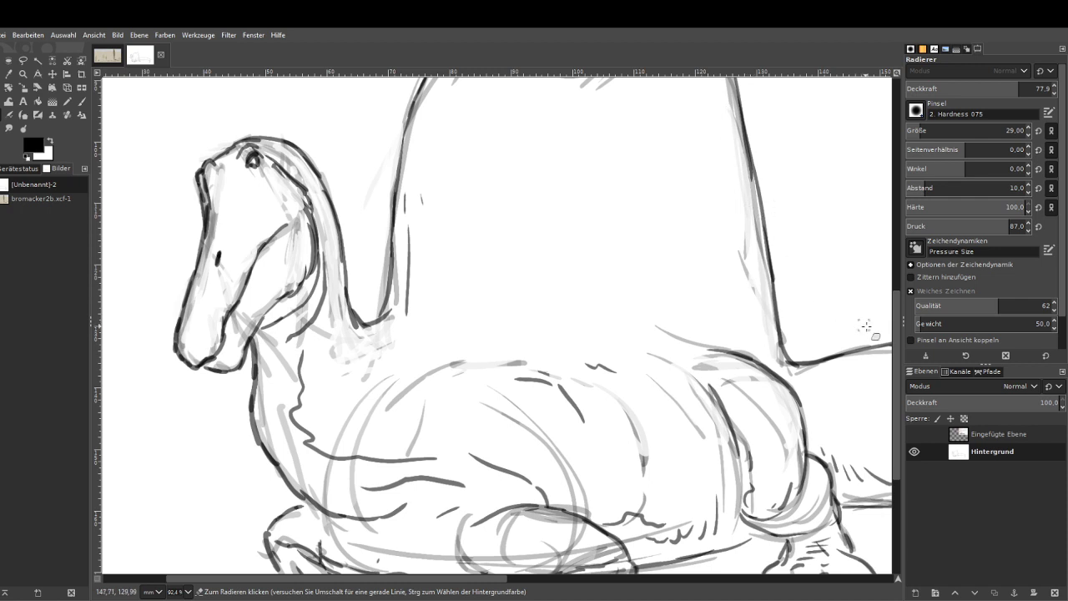
scroll(865, 326, "up", 5)
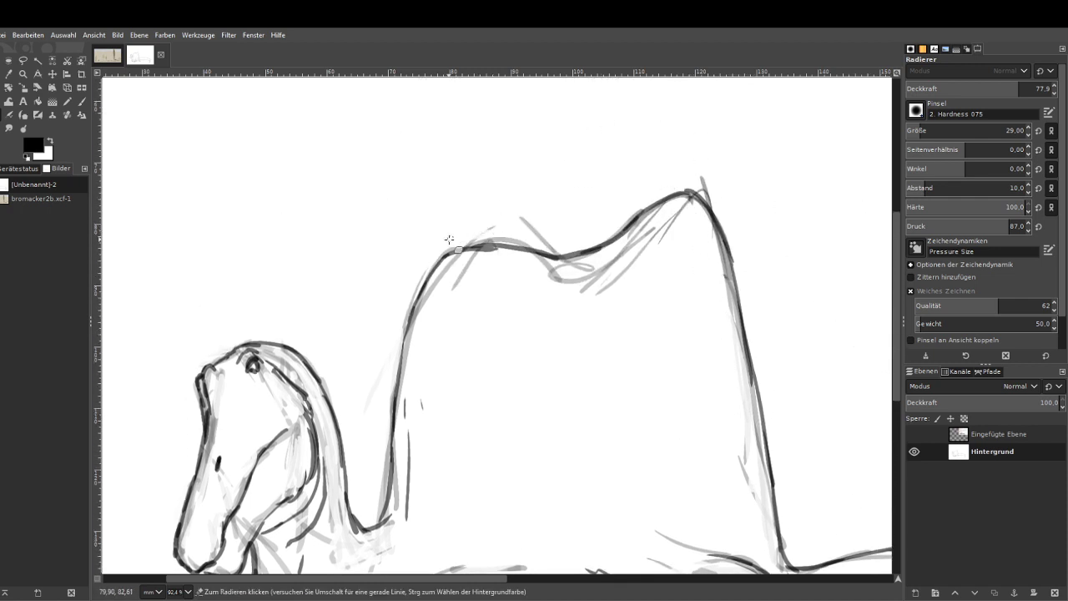
mouse_move(450, 239)
left_mouse_down()
mouse_move(530, 240)
mouse_move(477, 235)
mouse_move(523, 223)
left_mouse_up()
left_click(1036, 89)
mouse_move(534, 266)
left_mouse_down()
mouse_move(572, 276)
mouse_move(610, 254)
mouse_move(581, 287)
mouse_move(435, 286)
mouse_move(459, 314)
mouse_move(676, 218)
left_mouse_up()
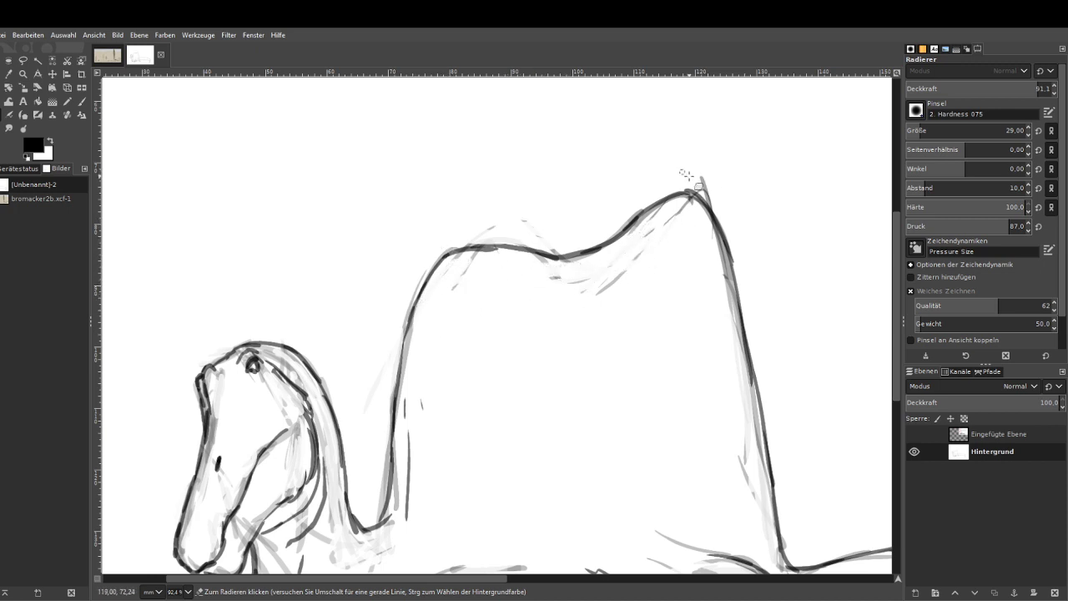
left_click_drag(684, 174, 650, 166)
Frame the head, body and sail closely and switch to the Paintbrush with its size set to 96.
scroll(649, 166, "down", 3)
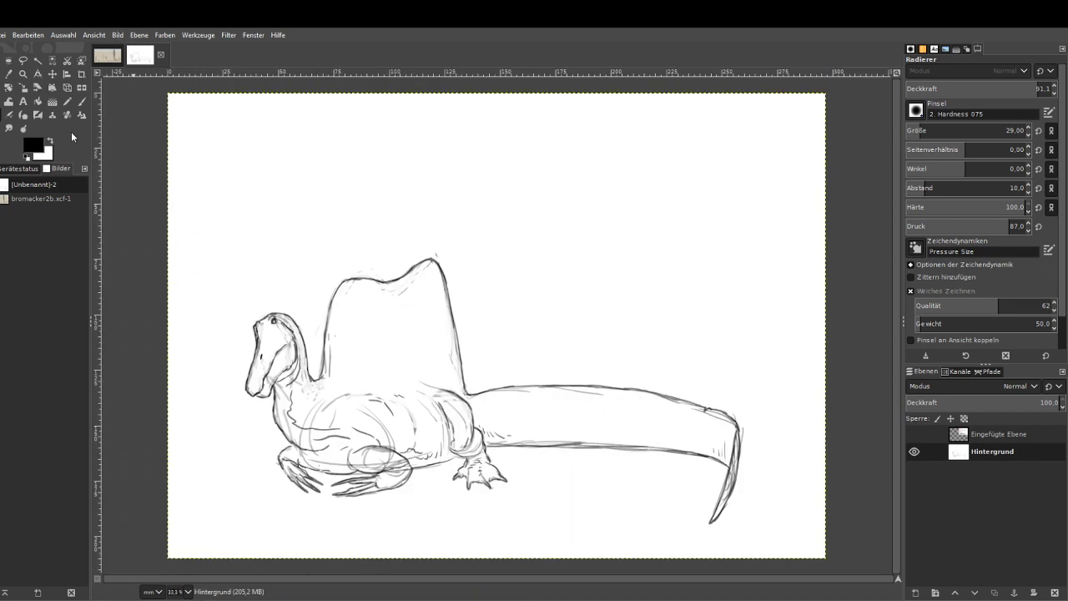
left_click(24, 75)
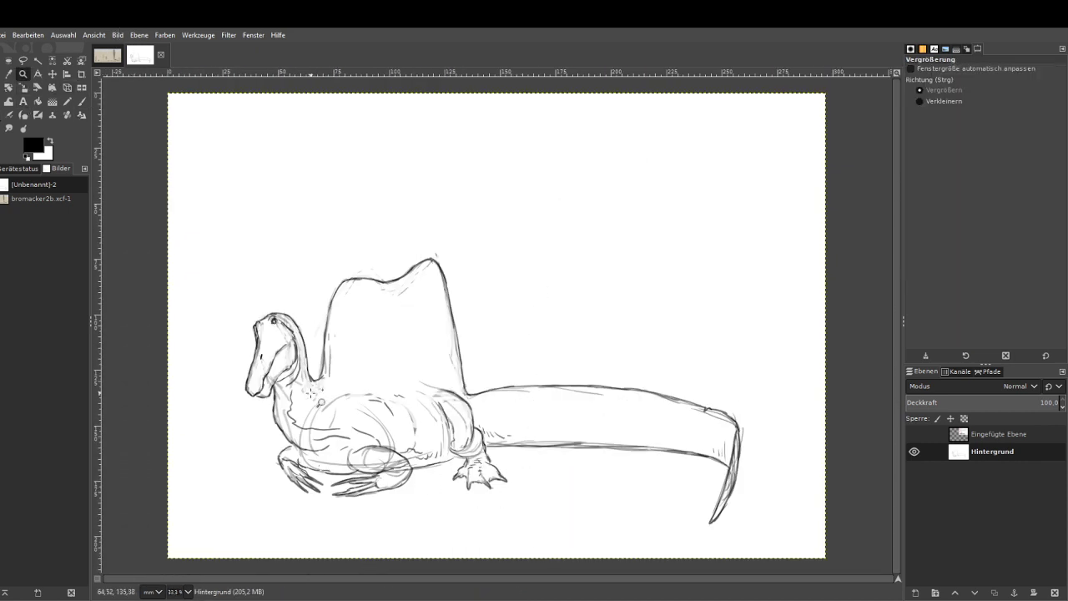
left_click_drag(238, 268, 479, 426)
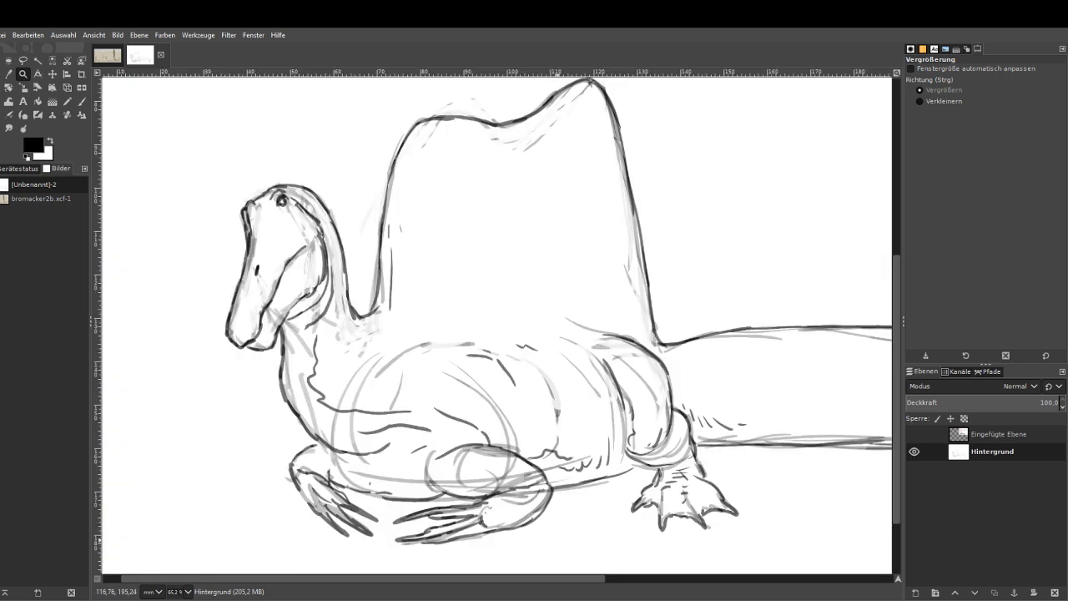
left_click(82, 101)
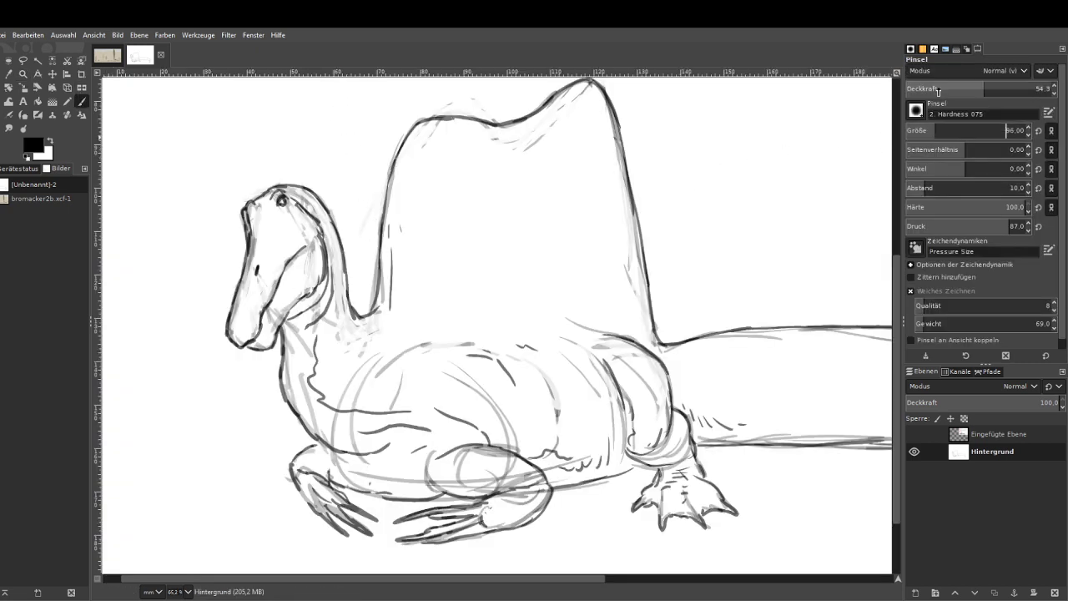
Try a broad shading stroke along the belly at 21.7 brush opacity.
left_click_drag(938, 90, 794, 102)
left_click_drag(623, 461, 551, 488)
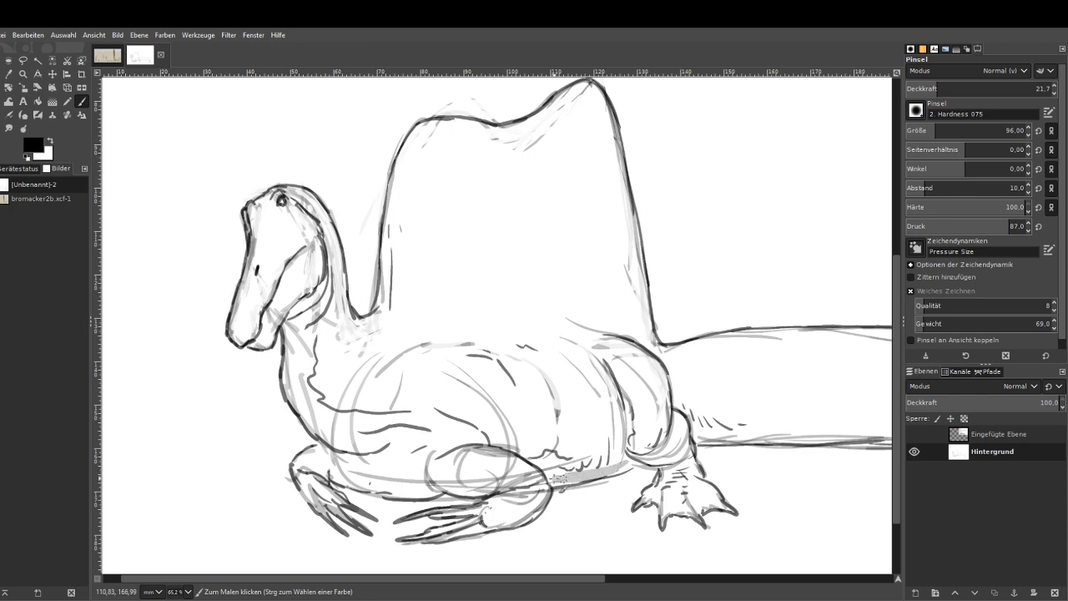
key("ctrl+z")
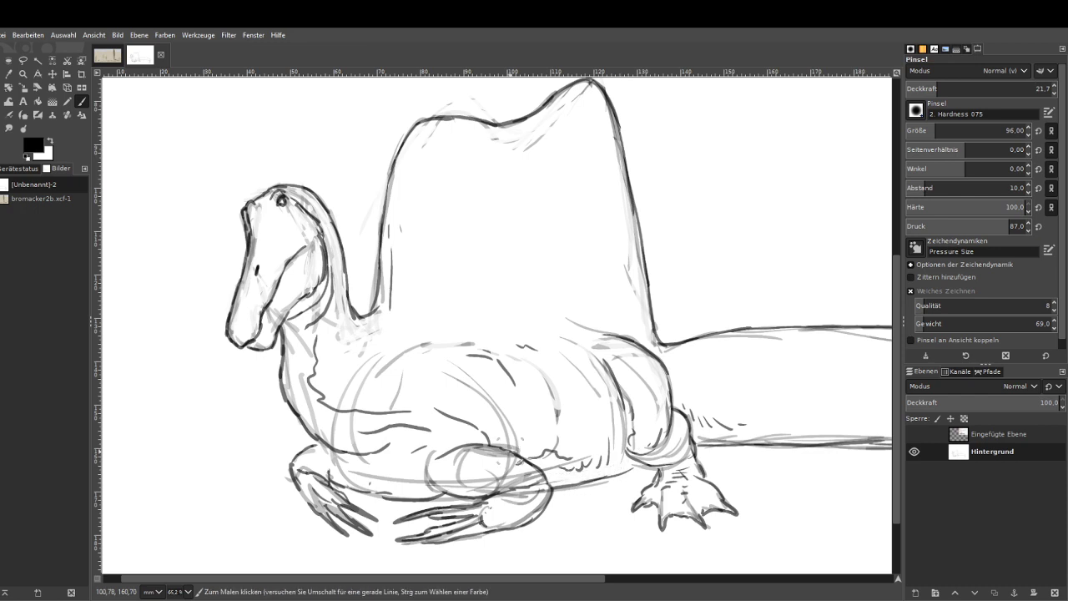
Set the brush hardness to 23 and opacity to 14.7, and softly shade the belly and hind leg.
left_click(933, 207)
left_click_drag(924, 92, 894, 92)
mouse_move(627, 466)
left_mouse_down()
mouse_move(543, 480)
mouse_move(627, 442)
mouse_move(616, 448)
mouse_move(624, 422)
mouse_move(618, 455)
mouse_move(571, 464)
mouse_move(524, 457)
mouse_move(571, 462)
mouse_move(626, 426)
mouse_move(622, 471)
mouse_move(676, 459)
mouse_move(660, 442)
mouse_move(676, 468)
mouse_move(672, 454)
mouse_move(626, 460)
mouse_move(644, 431)
mouse_move(612, 363)
left_mouse_up()
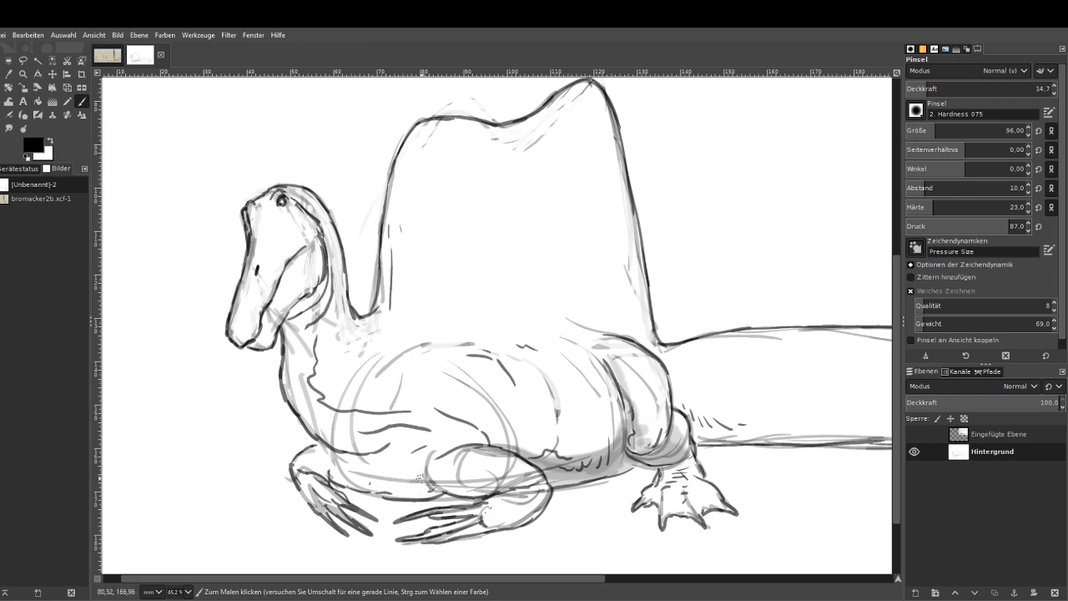
mouse_move(421, 478)
left_mouse_down()
mouse_move(379, 493)
mouse_move(334, 471)
mouse_move(459, 493)
mouse_move(435, 482)
mouse_move(444, 488)
left_mouse_up()
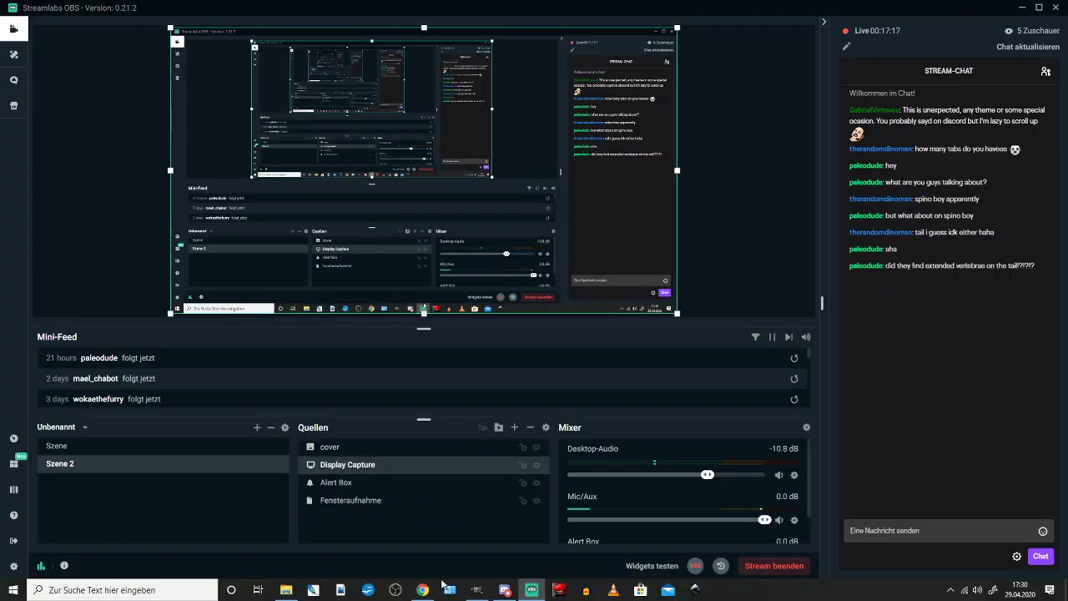
Switch to Discord and the browser to examine the skeletal figure, and review the opening pages of Spinosaurus_tail.pdf.
left_click(505, 590)
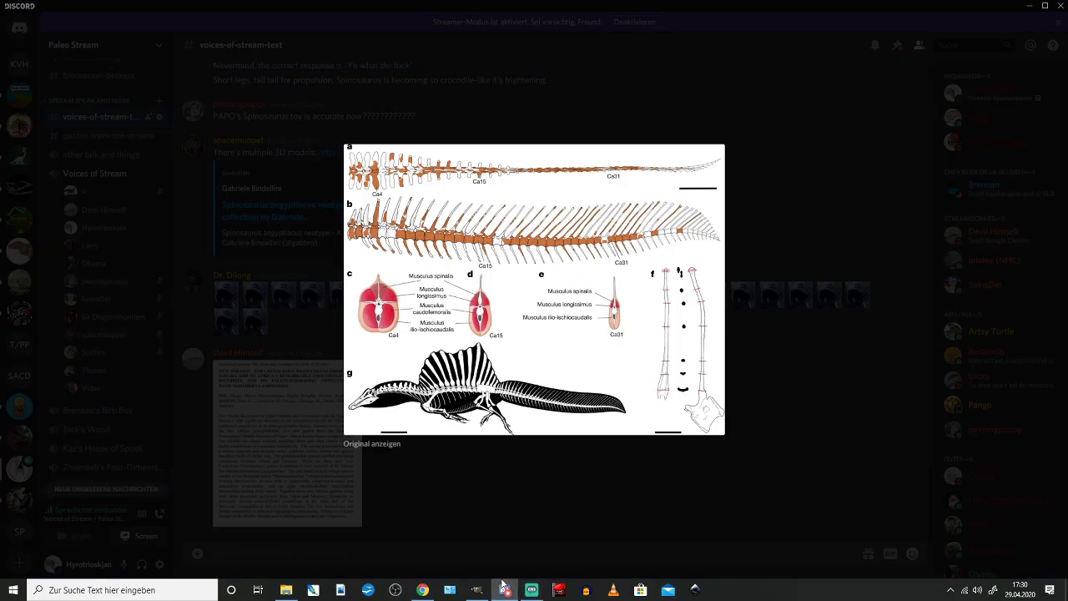
left_click(423, 589)
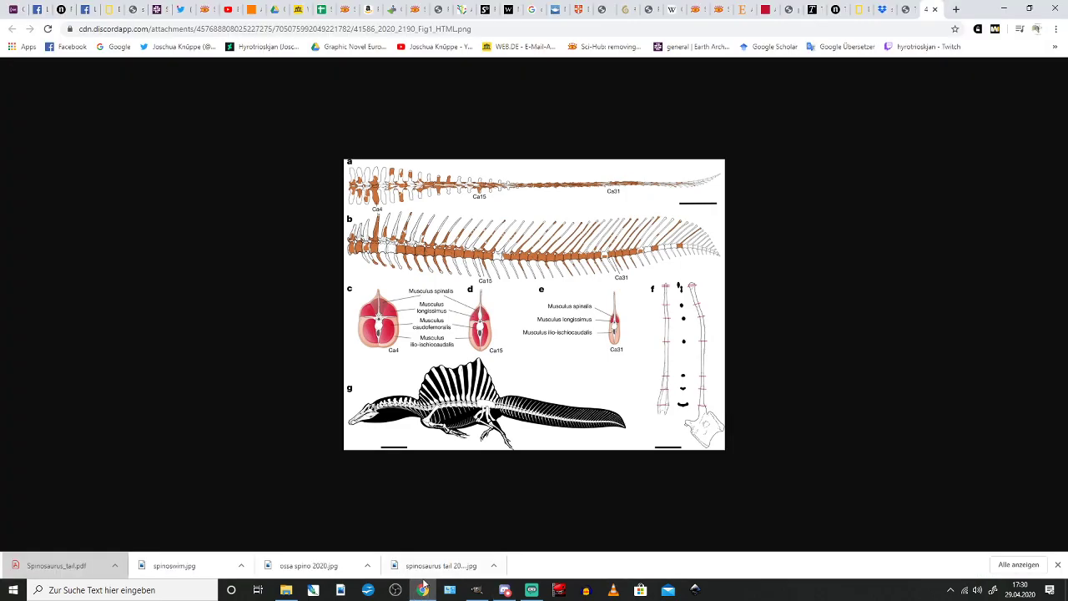
key("ctrl+shift+Tab")
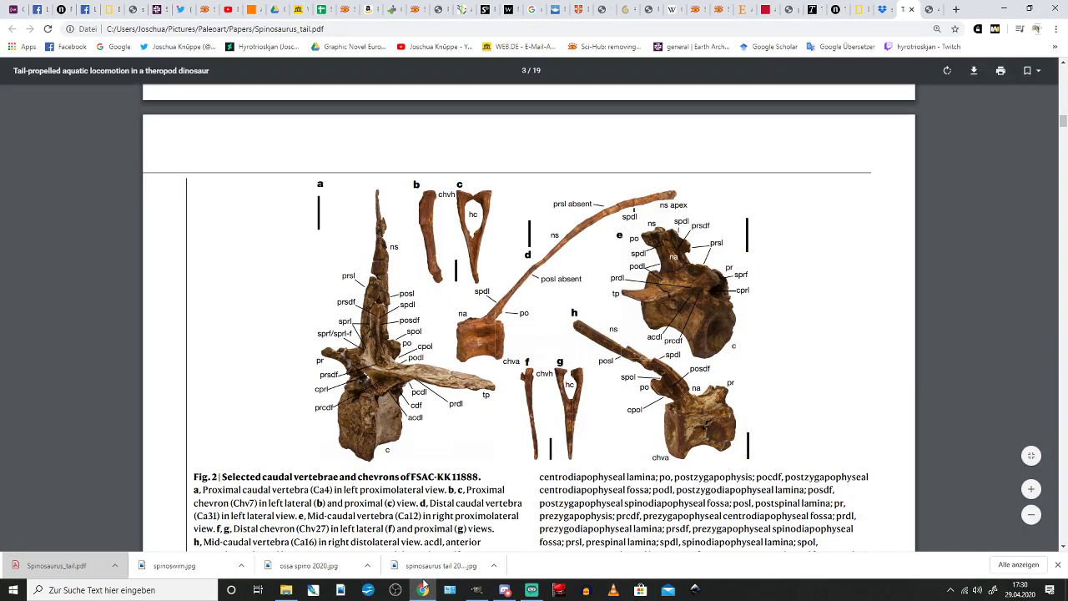
scroll(529, 317, "up", 12)
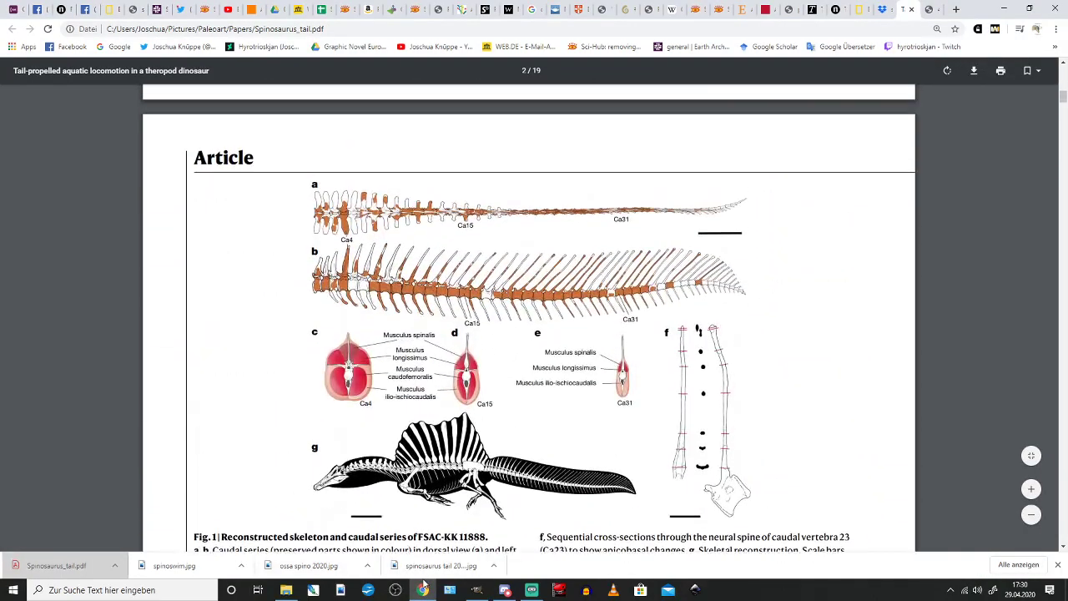
scroll(530, 317, "up", 12)
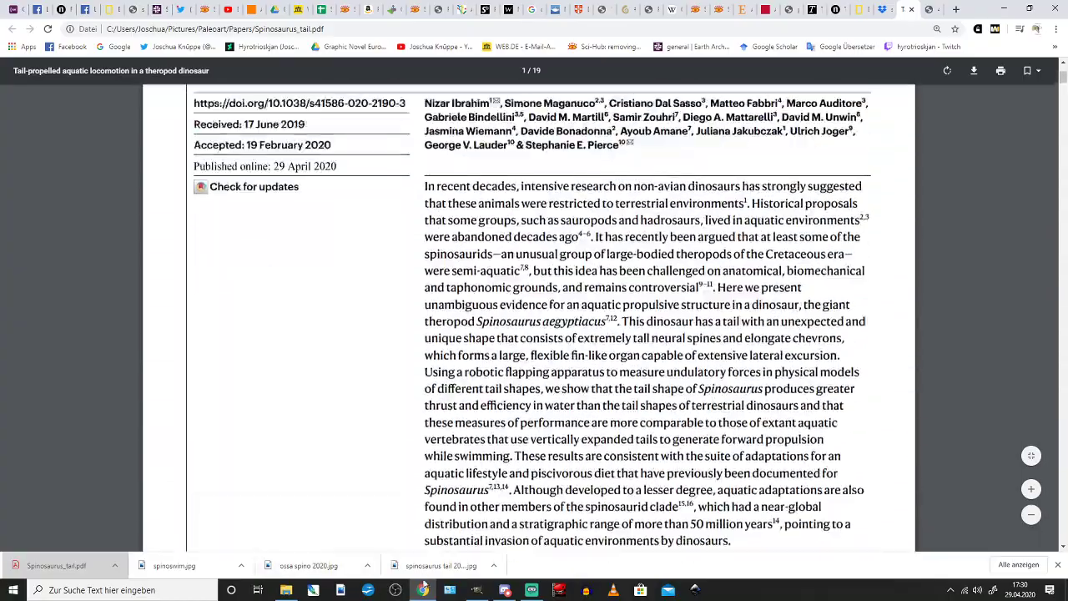
Browse the rest of the Spinosaurus paper, examining the excavation photos and the skeletal reconstruction beside the quarry map.
scroll(529, 317, "down", 20)
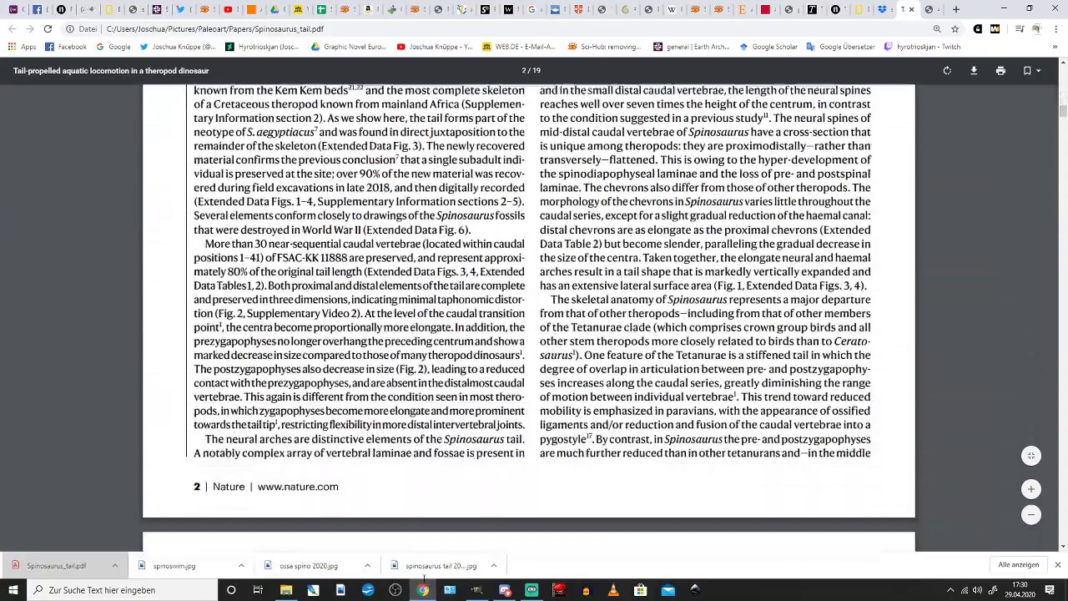
scroll(530, 317, "down", 20)
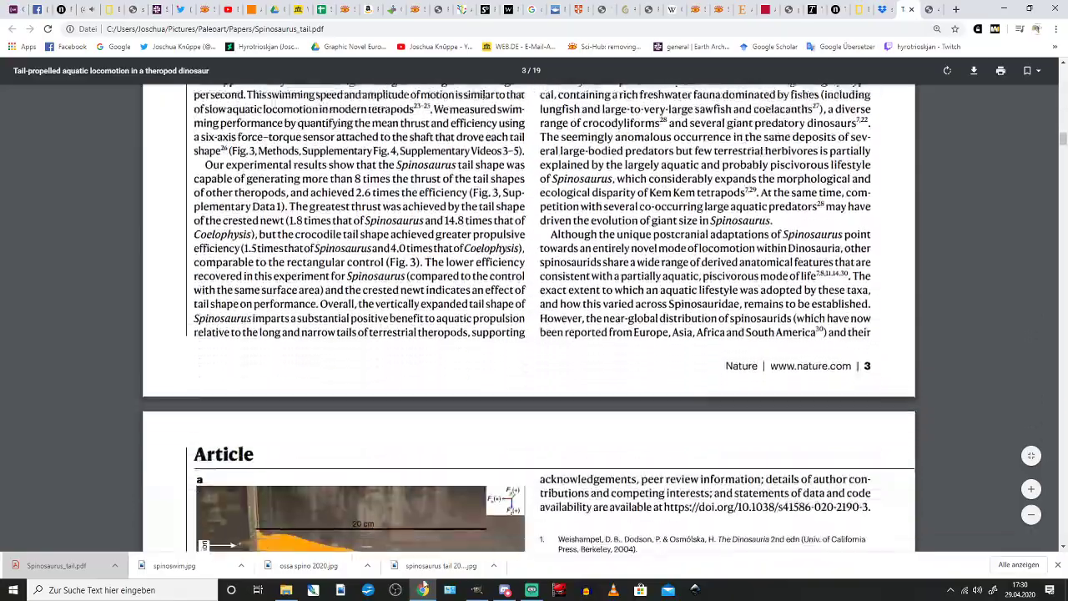
scroll(529, 317, "down", 20)
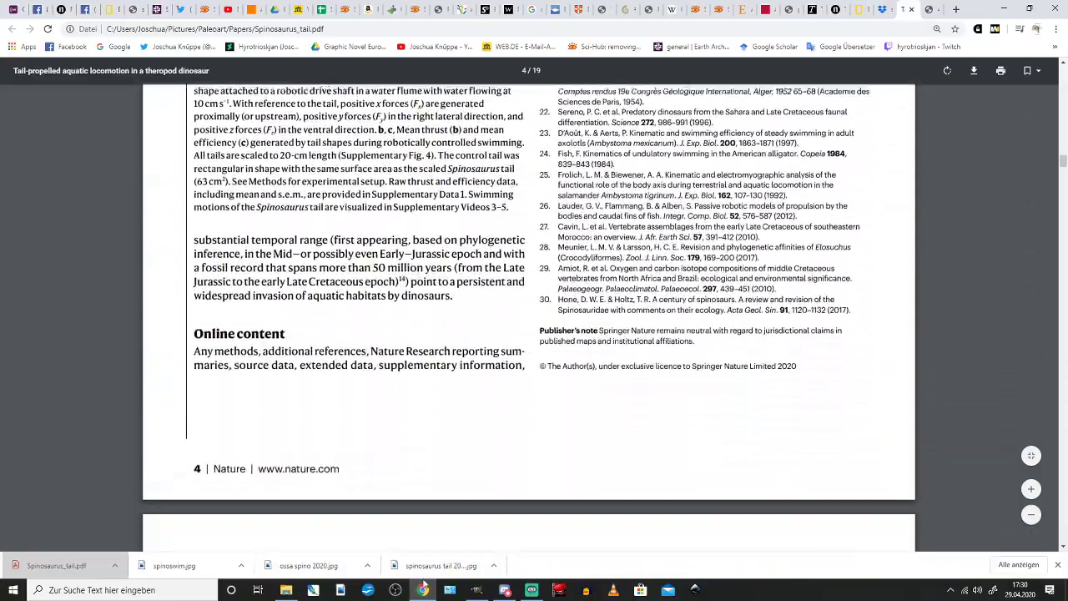
scroll(529, 317, "down", 20)
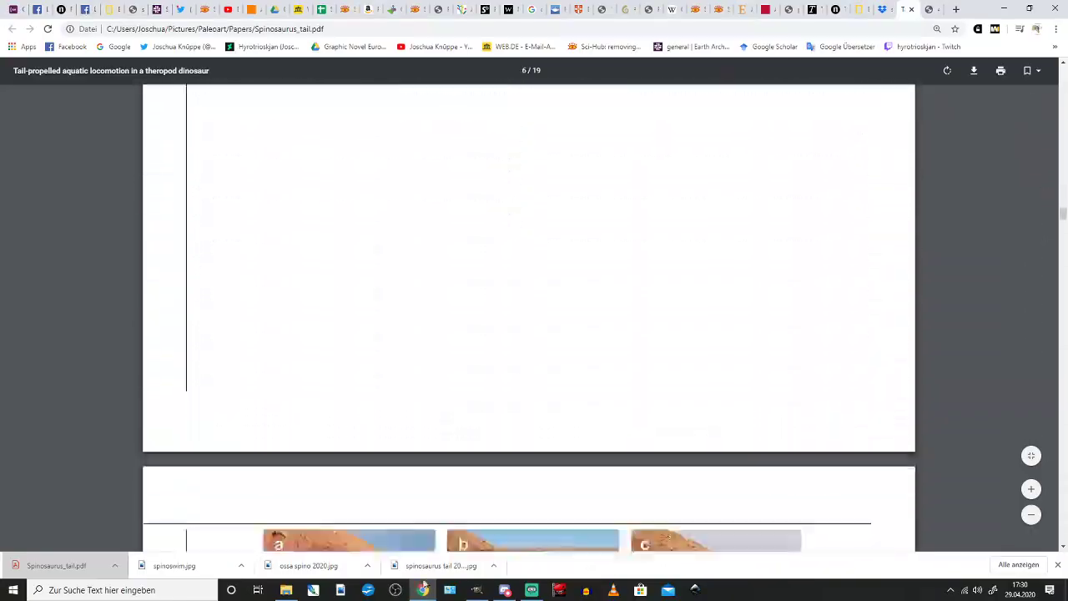
scroll(529, 317, "down", 5)
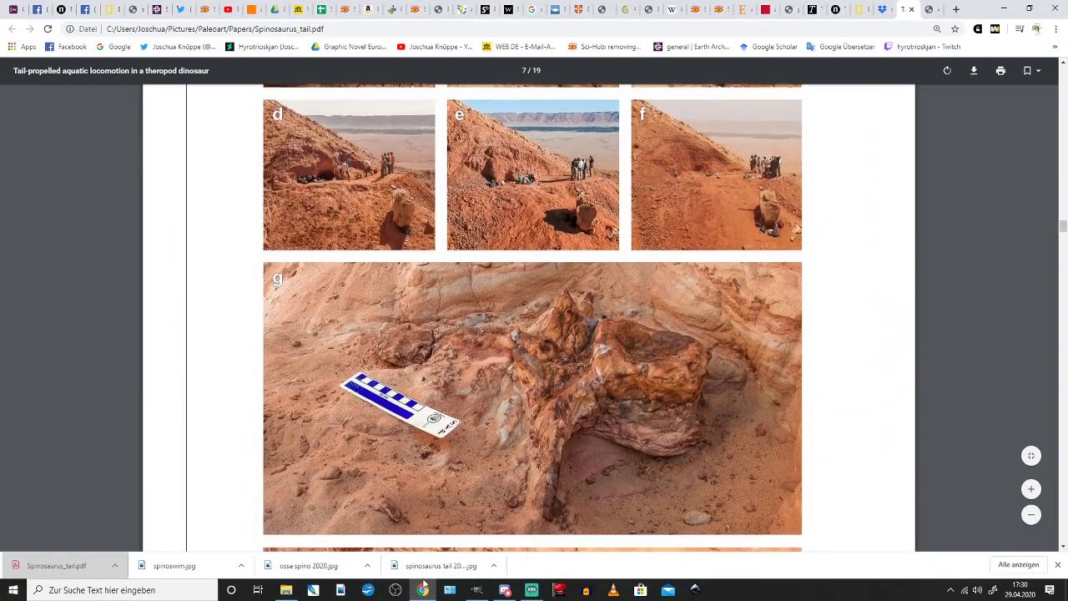
scroll(529, 317, "down", 10)
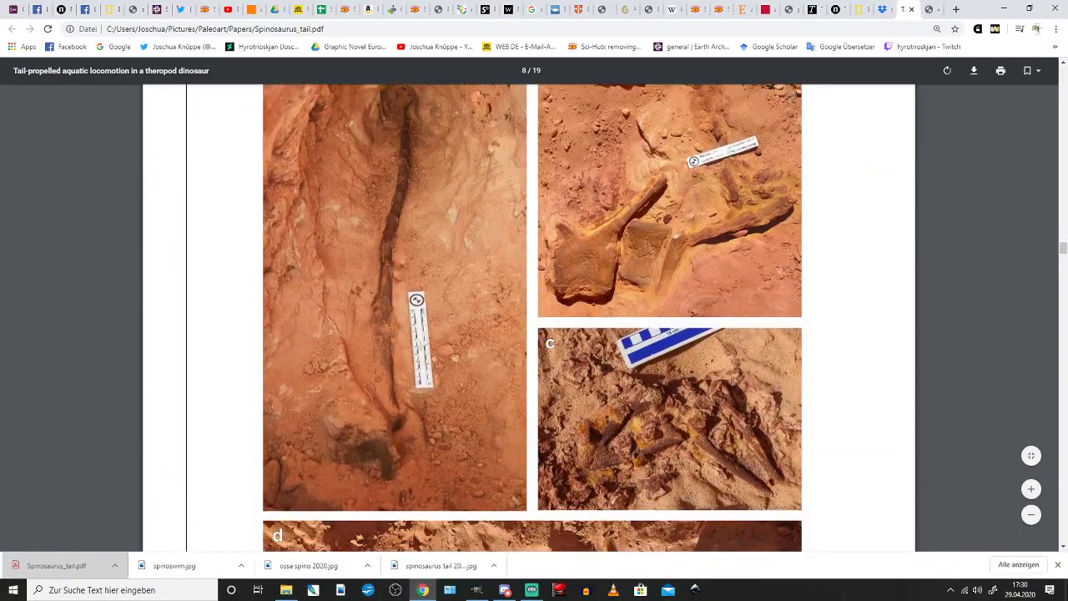
scroll(530, 317, "down", 15)
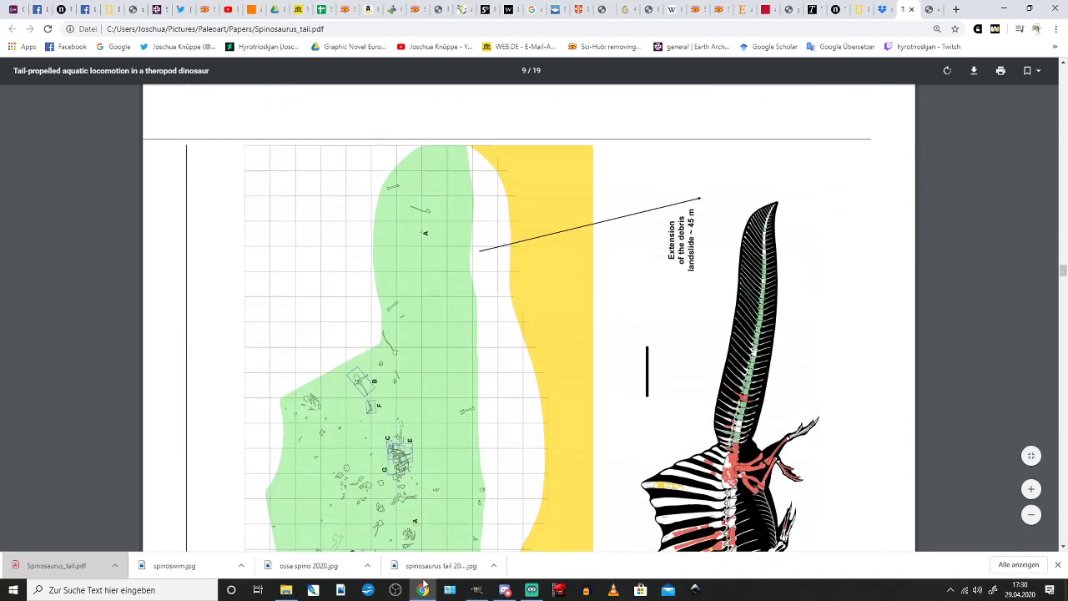
scroll(530, 317, "up", 3)
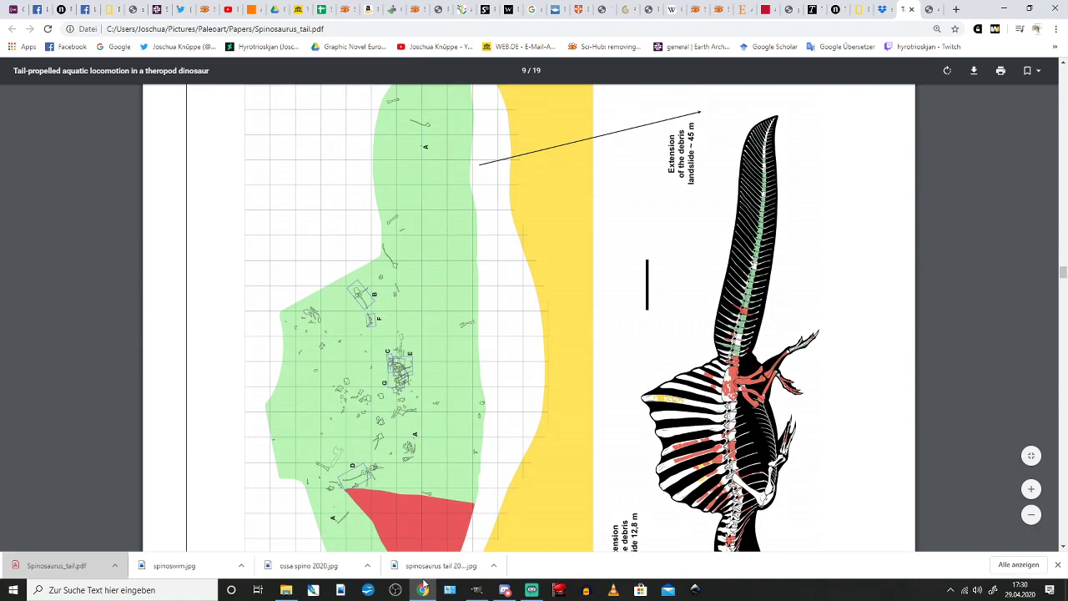
scroll(529, 317, "down", 4)
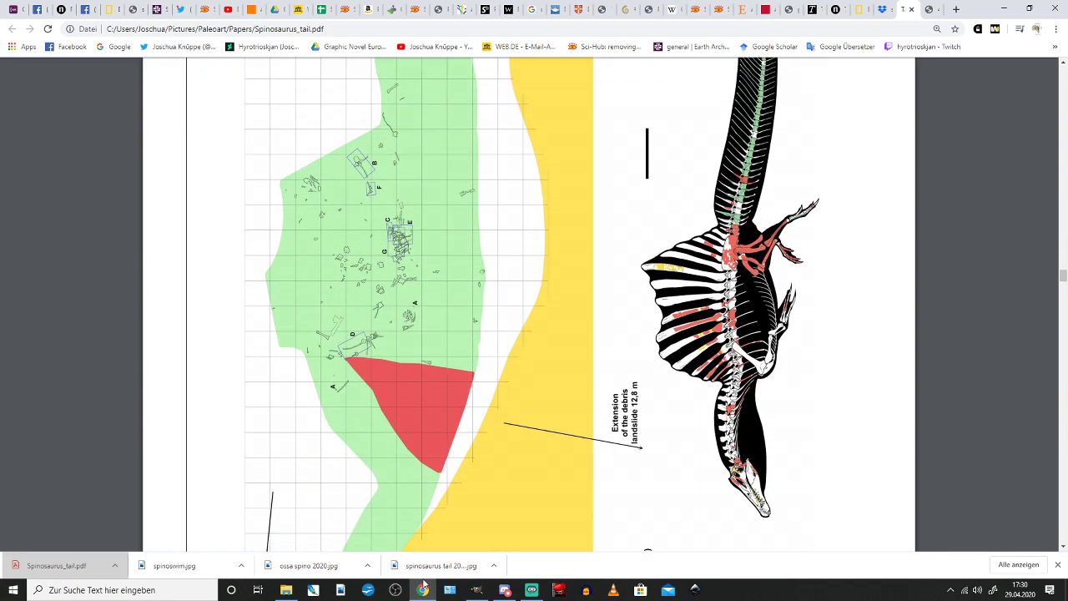
Browse further through the Spinosaurus paper, examining the caudal series photograph, the limb bone plates and the annotated tail vertebra figures.
scroll(530, 317, "up", 4)
scroll(529, 317, "down", 11)
scroll(529, 317, "down", 18)
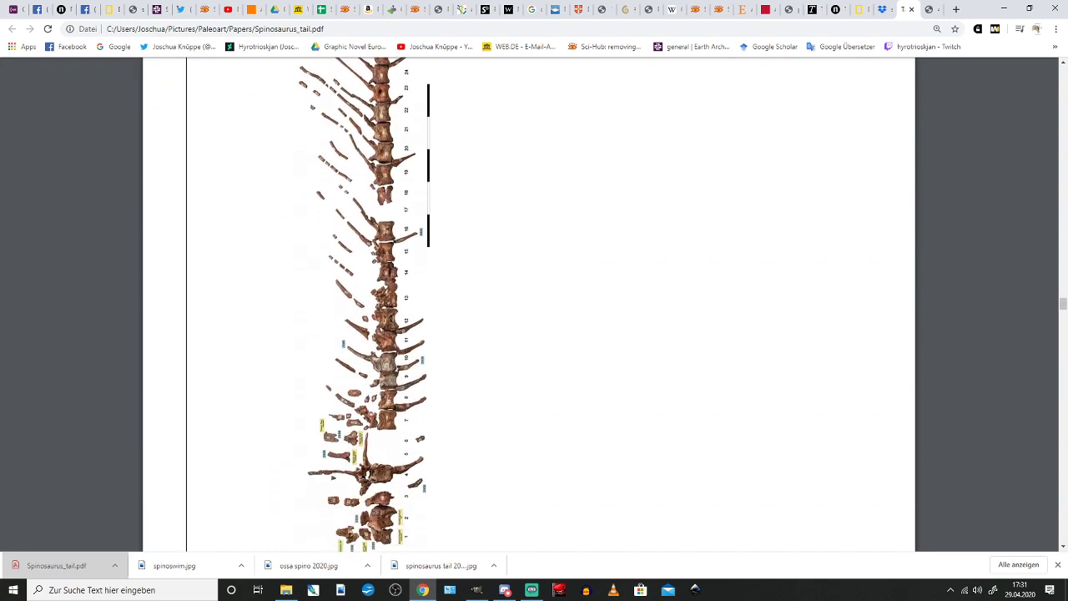
scroll(529, 317, "up", 11)
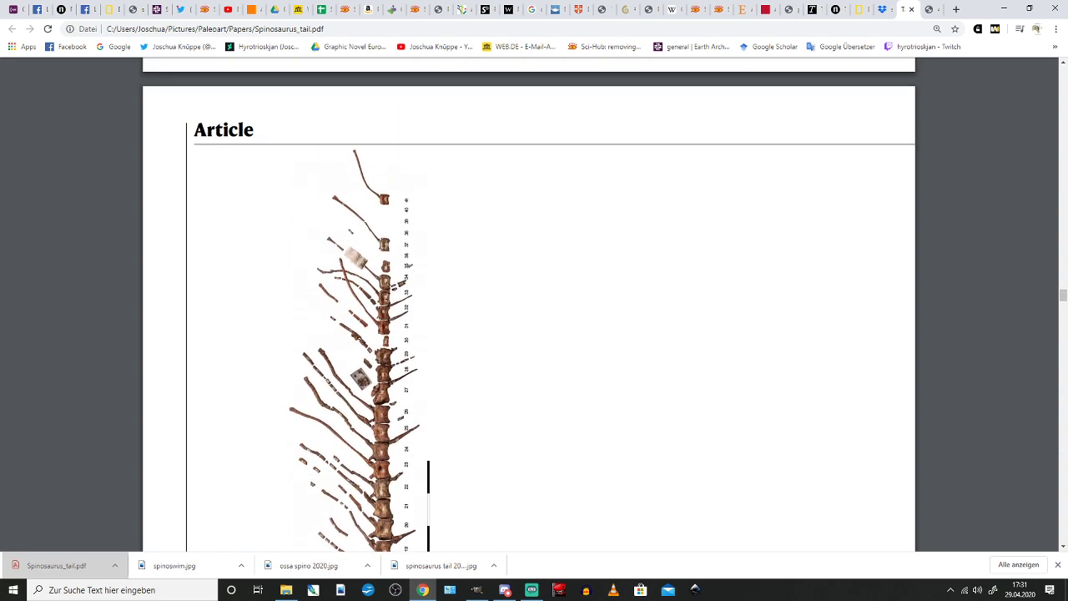
scroll(530, 317, "down", 4)
scroll(529, 317, "down", 12)
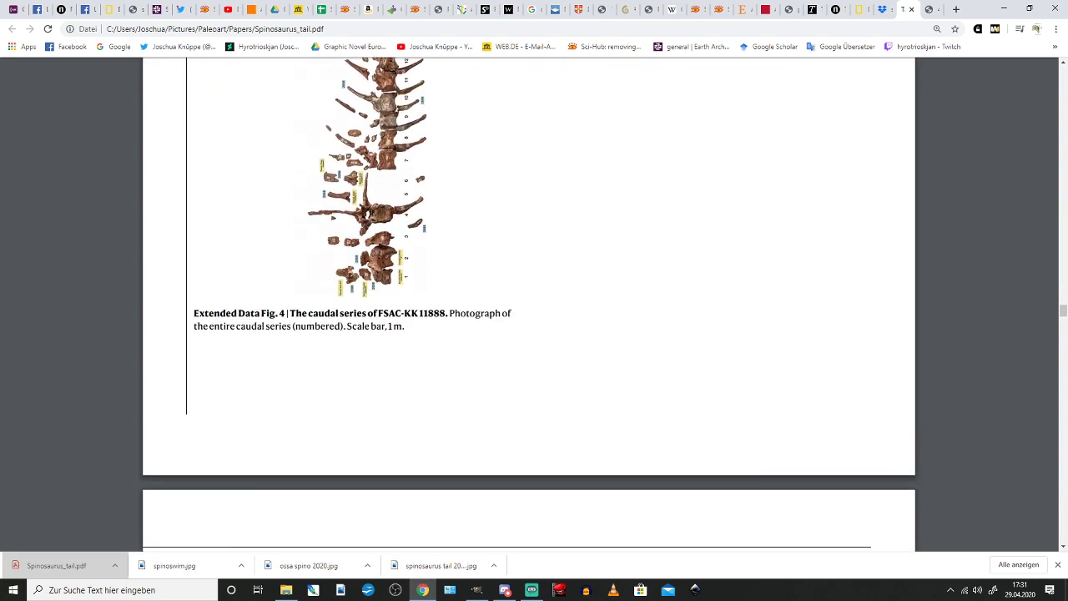
scroll(529, 317, "down", 1)
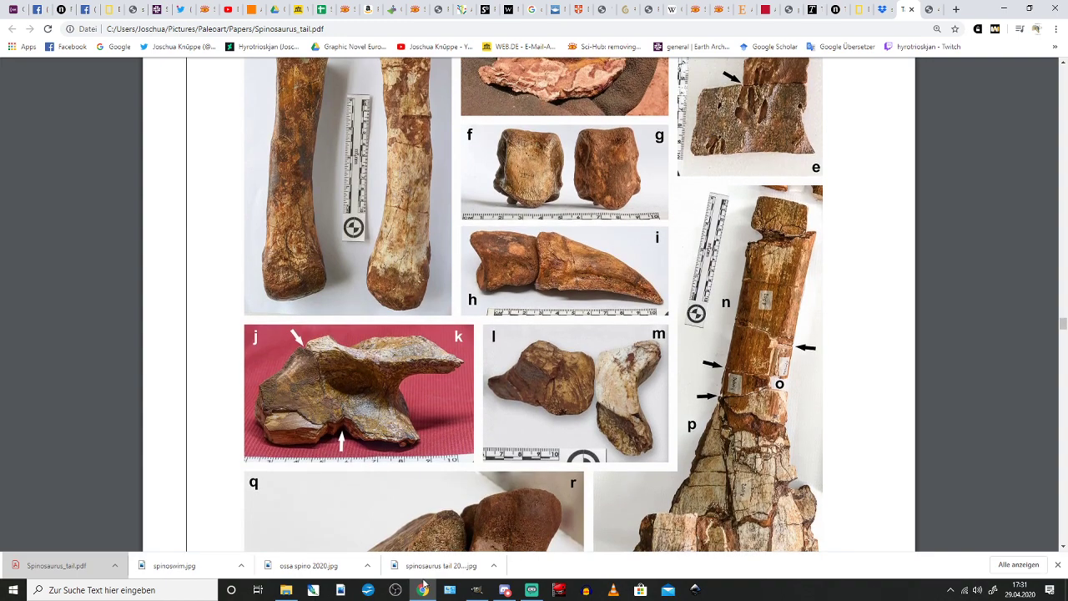
scroll(529, 318, "down", 8)
scroll(529, 317, "down", 5)
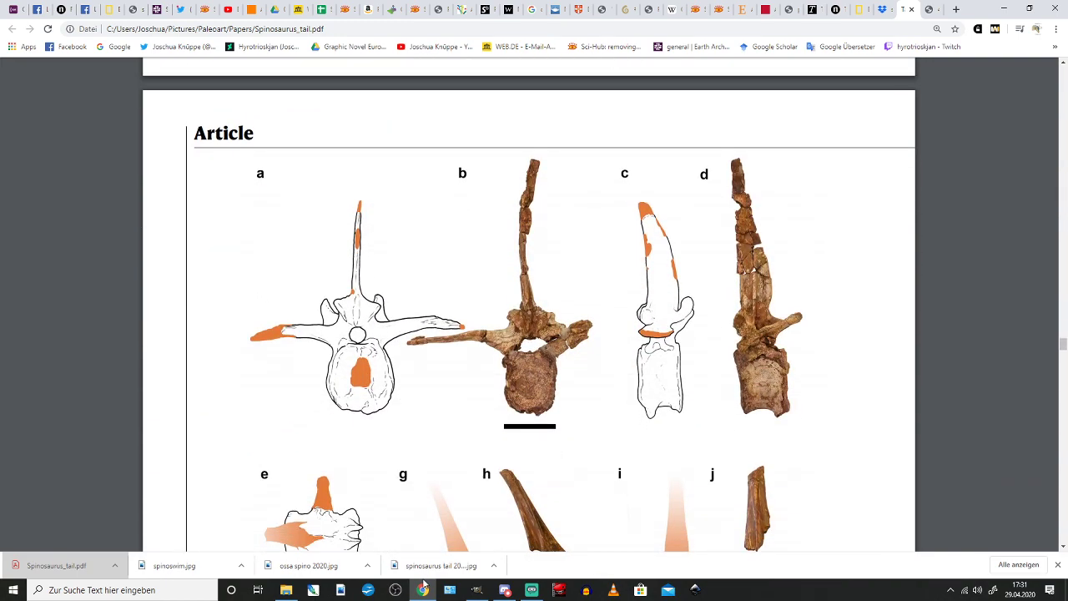
scroll(530, 317, "up", 2)
scroll(529, 317, "down", 1)
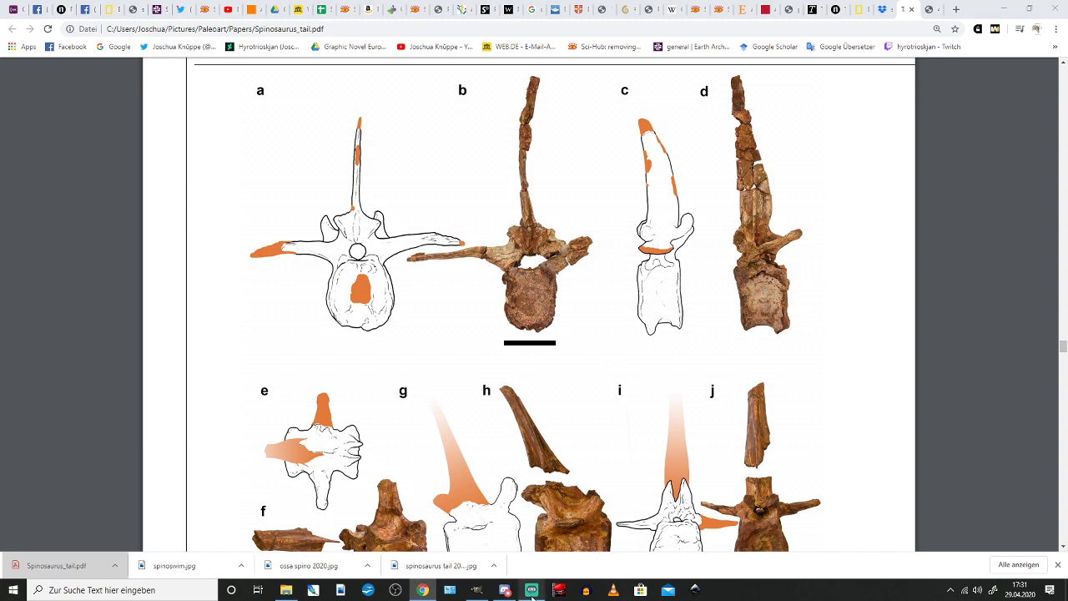
Switch back to GIMP and softly shade the neck base, chest and underside of the belly at 14.7 opacity.
left_click(532, 590)
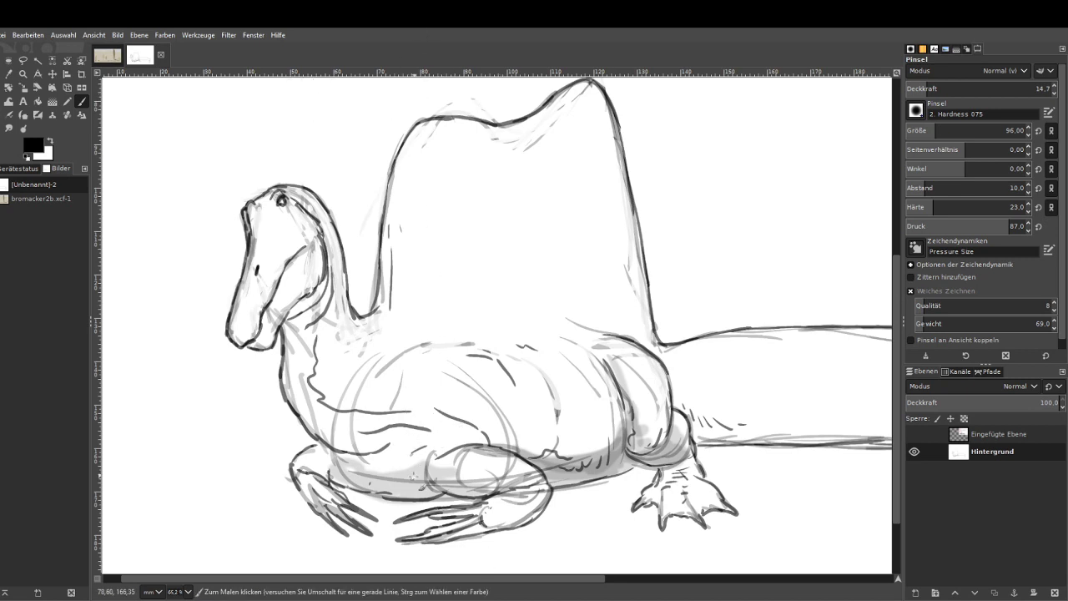
mouse_move(413, 475)
left_mouse_down()
mouse_move(390, 463)
mouse_move(426, 472)
mouse_move(406, 480)
mouse_move(393, 465)
mouse_move(400, 424)
mouse_move(355, 447)
mouse_move(343, 441)
mouse_move(351, 417)
mouse_move(326, 419)
mouse_move(307, 401)
left_mouse_up()
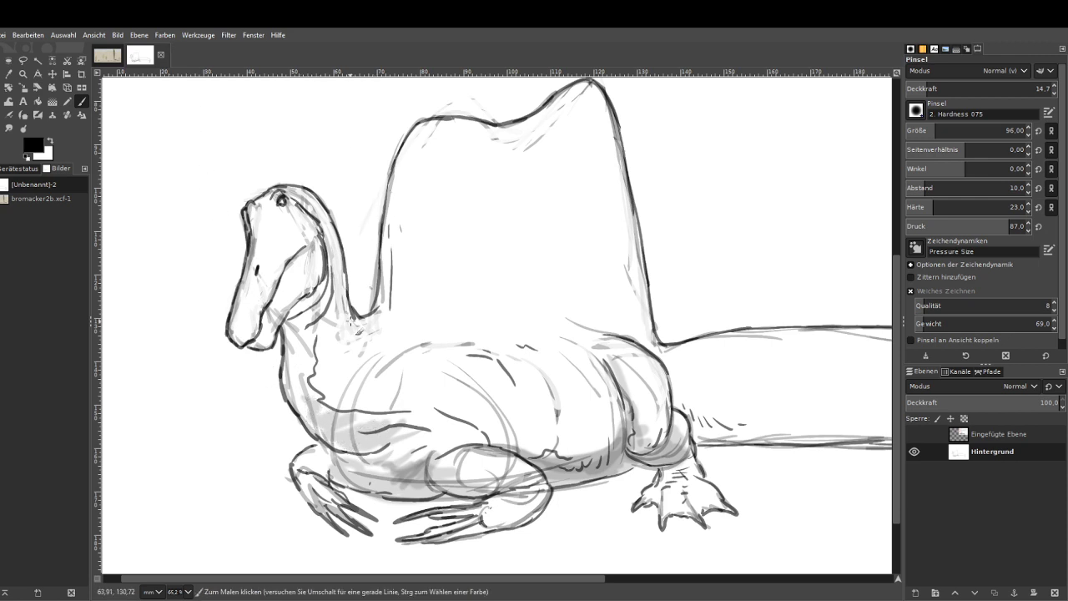
mouse_move(350, 320)
left_mouse_down()
mouse_move(293, 397)
mouse_move(291, 328)
mouse_move(305, 314)
mouse_move(295, 308)
mouse_move(281, 321)
mouse_move(277, 366)
mouse_move(337, 431)
mouse_move(385, 445)
mouse_move(375, 447)
mouse_move(428, 486)
mouse_move(446, 457)
left_mouse_up()
mouse_move(627, 476)
left_mouse_down()
mouse_move(610, 480)
mouse_move(647, 472)
mouse_move(560, 489)
left_mouse_up()
left_click_drag(464, 499, 338, 491)
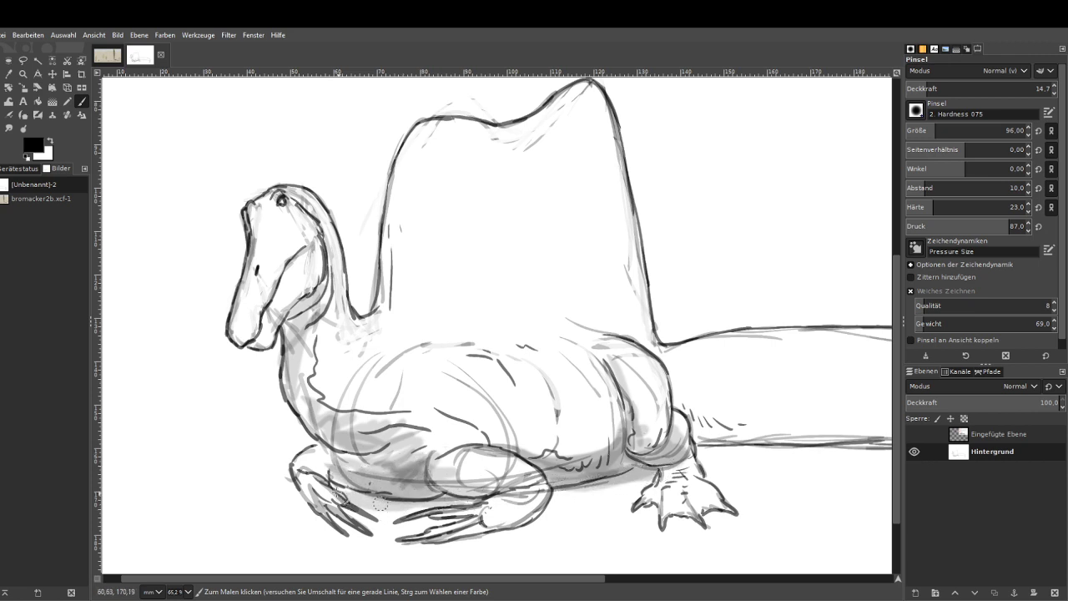
Set the brush size to 176 and opacity to 7.0, and shade the lower half of the tail from its base backwards.
left_click_drag(456, 578, 625, 579)
mouse_move(425, 434)
left_mouse_down()
mouse_move(499, 437)
mouse_move(430, 424)
mouse_move(486, 424)
mouse_move(430, 423)
mouse_move(411, 406)
mouse_move(524, 416)
mouse_move(455, 418)
mouse_move(465, 424)
mouse_move(524, 418)
mouse_move(392, 401)
mouse_move(474, 422)
mouse_move(581, 419)
mouse_move(480, 411)
mouse_move(522, 421)
mouse_move(409, 417)
left_mouse_up()
left_click(949, 130)
left_click(921, 88)
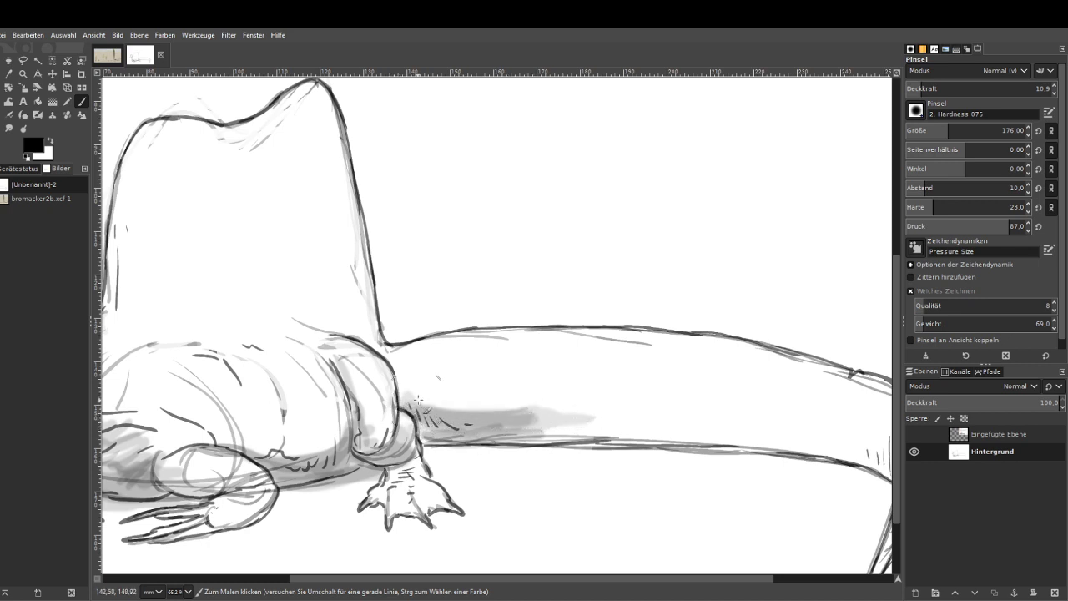
left_click(916, 89)
mouse_move(493, 408)
left_mouse_down()
mouse_move(547, 420)
mouse_move(615, 410)
mouse_move(551, 417)
mouse_move(584, 417)
mouse_move(537, 396)
mouse_move(450, 415)
mouse_move(802, 438)
left_mouse_up()
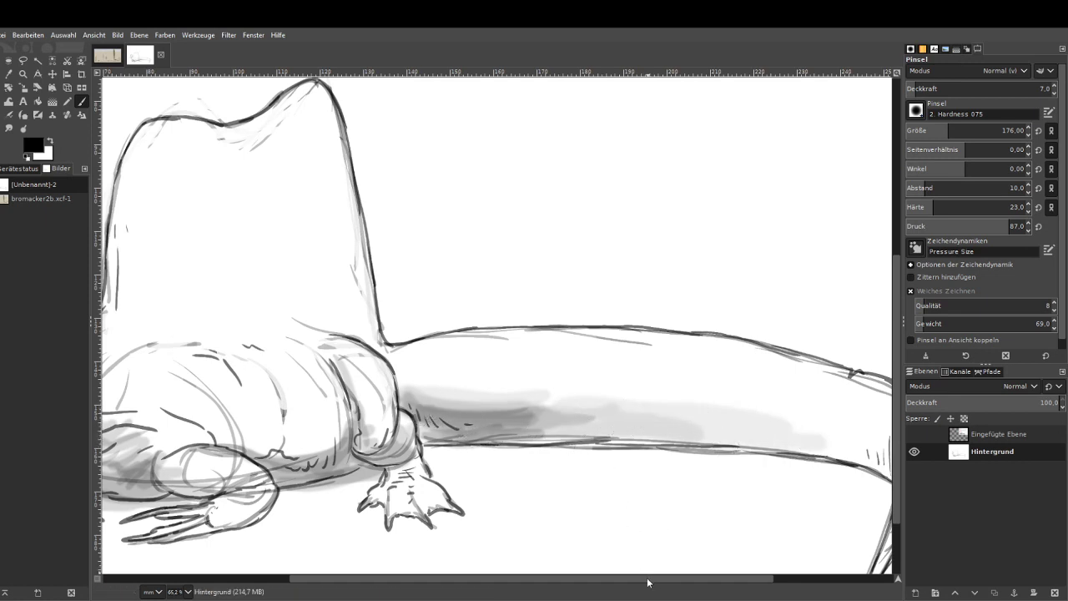
Continue the soft shading over the rear and upper side of the tail, and deepen the shadows at its lower edge and the ankle.
left_click_drag(648, 580, 714, 580)
left_click_drag(898, 322, 897, 372)
left_click_drag(659, 344, 529, 333)
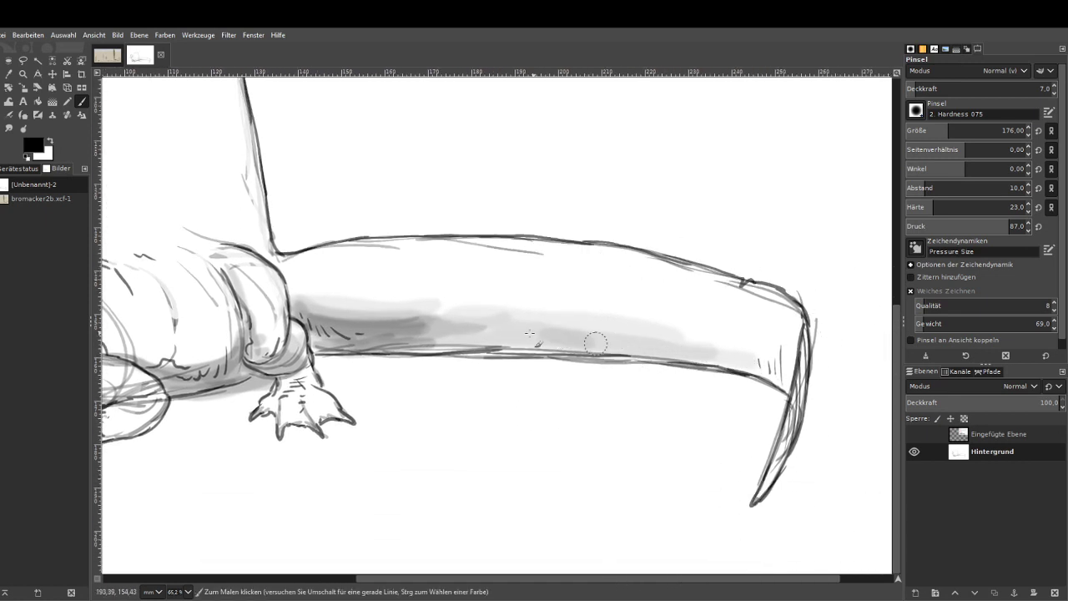
mouse_move(787, 412)
left_mouse_down()
mouse_move(791, 439)
mouse_move(801, 365)
mouse_move(770, 307)
mouse_move(777, 364)
mouse_move(776, 310)
mouse_move(741, 354)
mouse_move(716, 354)
mouse_move(738, 293)
mouse_move(698, 319)
mouse_move(641, 331)
mouse_move(546, 288)
mouse_move(742, 317)
mouse_move(666, 280)
left_mouse_up()
mouse_move(550, 301)
left_mouse_down()
mouse_move(525, 272)
mouse_move(477, 245)
mouse_move(350, 250)
mouse_move(696, 286)
mouse_move(581, 269)
mouse_move(737, 337)
mouse_move(467, 332)
mouse_move(756, 359)
mouse_move(551, 350)
left_mouse_up()
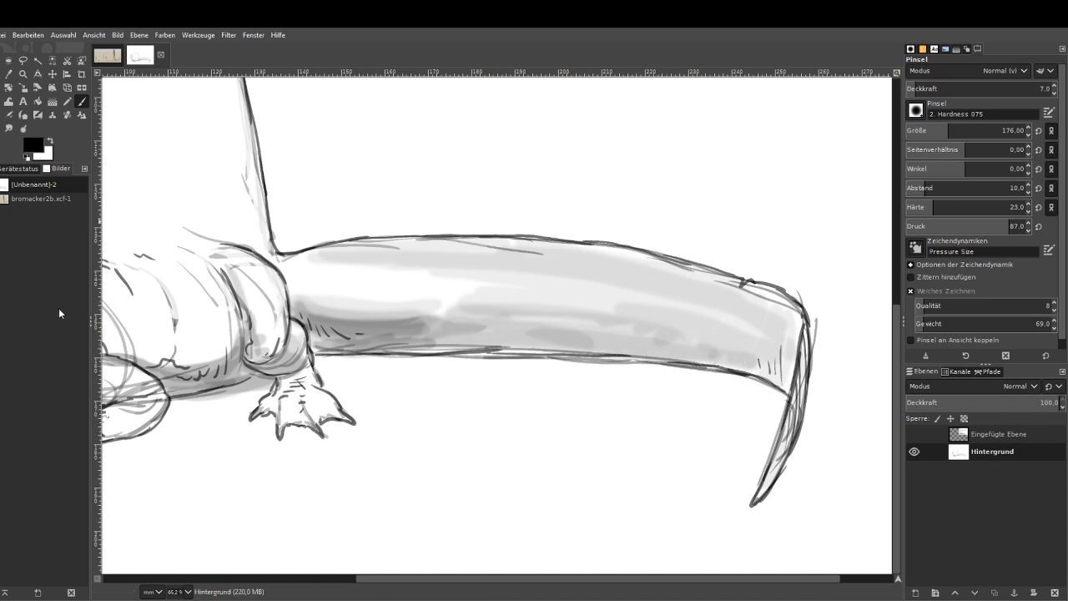
mouse_move(786, 378)
left_mouse_down()
mouse_move(731, 352)
mouse_move(492, 345)
mouse_move(555, 326)
mouse_move(492, 317)
left_mouse_up()
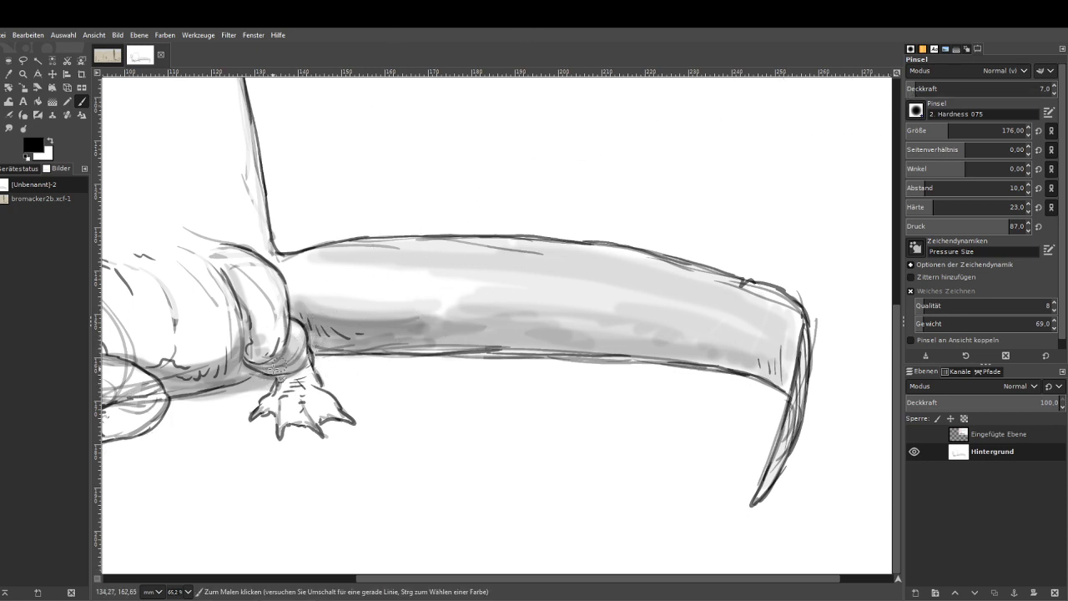
mouse_move(249, 373)
left_mouse_down()
mouse_move(282, 385)
mouse_move(303, 370)
mouse_move(276, 391)
mouse_move(295, 380)
mouse_move(273, 384)
mouse_move(262, 358)
left_mouse_up()
left_click_drag(360, 338, 351, 332)
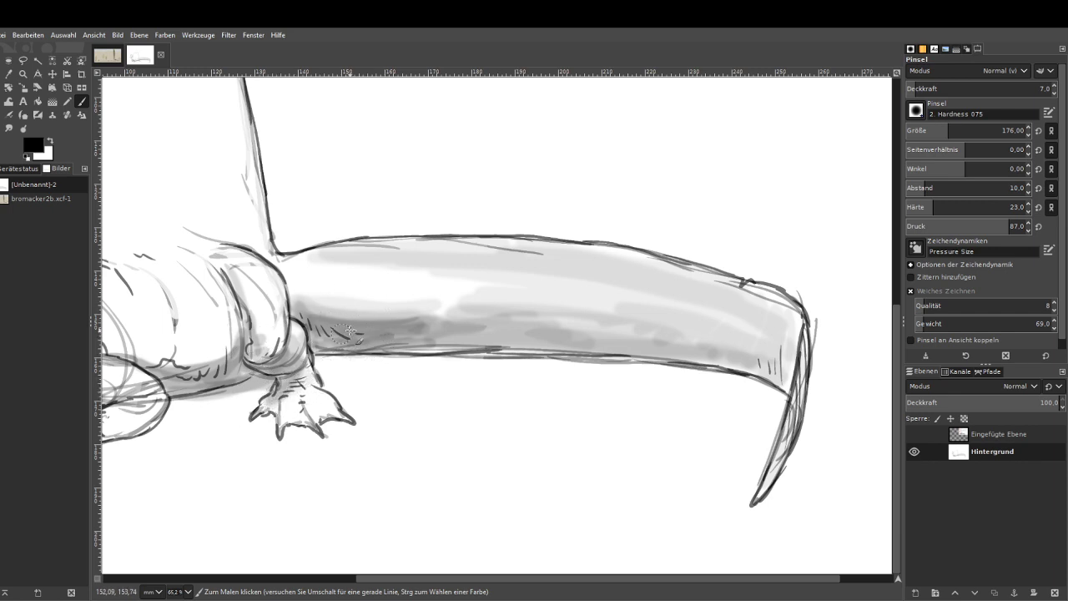
Hatch the tail base with a size 26 brush at 10.5 opacity, and erase stray outlines below the tail and beside its bend with a size 43 eraser.
left_click(919, 131)
left_click(922, 88)
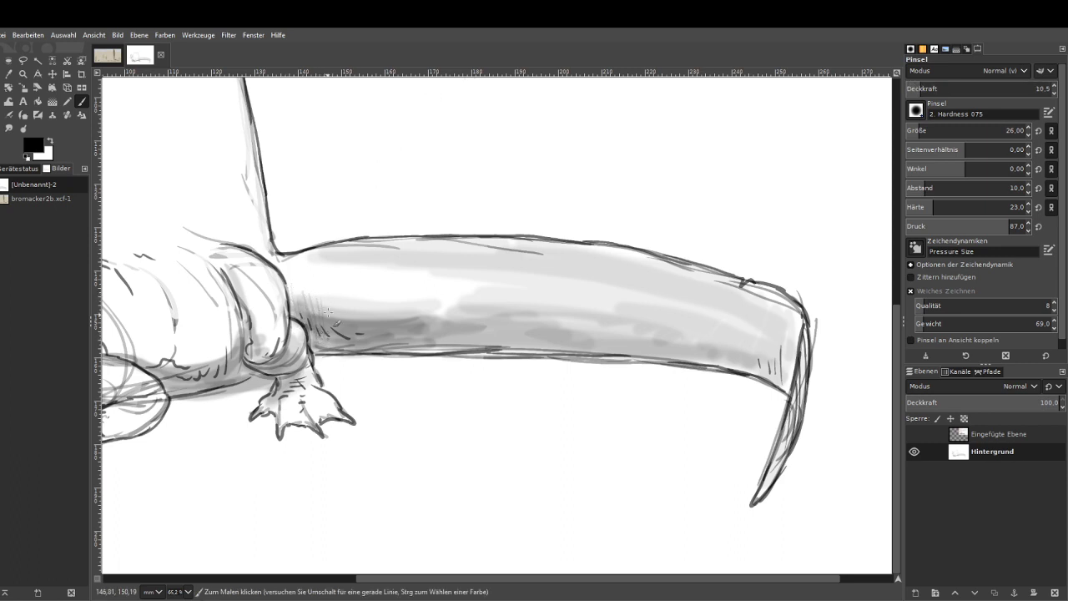
mouse_move(329, 302)
left_mouse_down()
mouse_move(361, 341)
mouse_move(421, 316)
mouse_move(464, 351)
mouse_move(573, 349)
left_mouse_up()
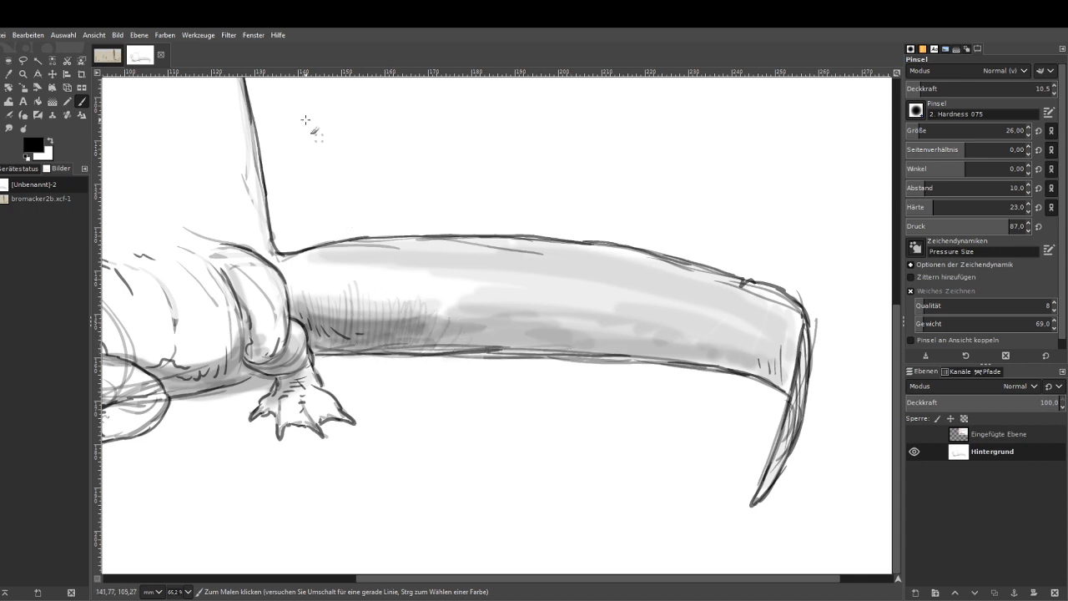
key("shift+e")
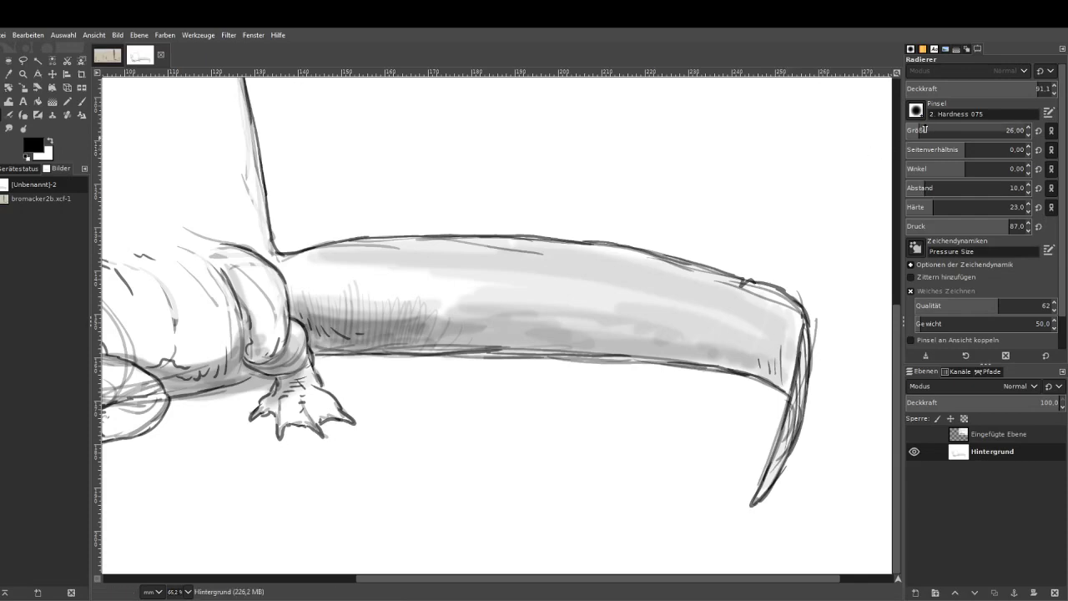
mouse_move(499, 359)
left_mouse_down()
mouse_move(667, 367)
mouse_move(361, 363)
mouse_move(596, 364)
left_mouse_up()
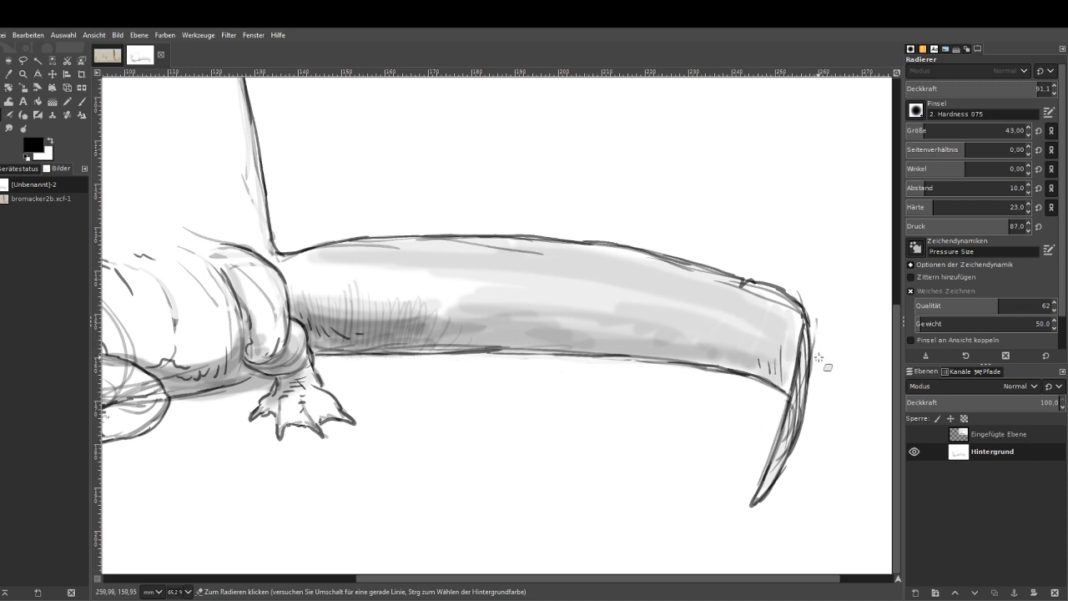
Return to the Paintbrush, raise its size to 75, and shade the downward-bent tail tip.
key("p")
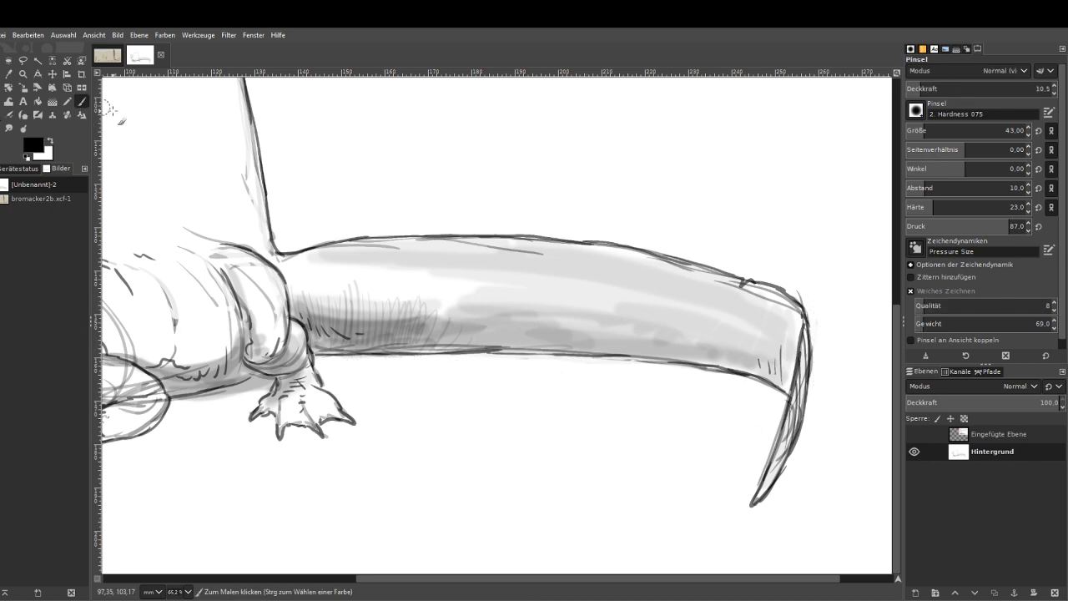
mouse_move(800, 379)
left_mouse_down()
mouse_move(770, 500)
mouse_move(793, 438)
left_mouse_up()
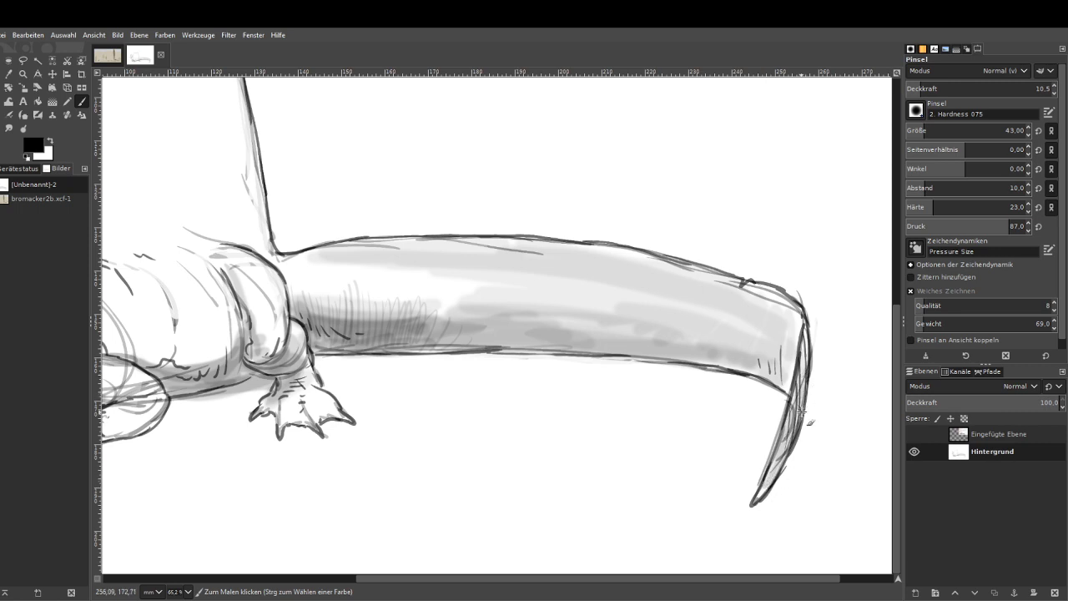
mouse_move(661, 587)
left_mouse_down()
mouse_move(646, 587)
mouse_move(675, 587)
left_mouse_up()
left_click_drag(924, 131, 933, 131)
left_click_drag(783, 389, 764, 444)
left_click_drag(785, 368, 737, 504)
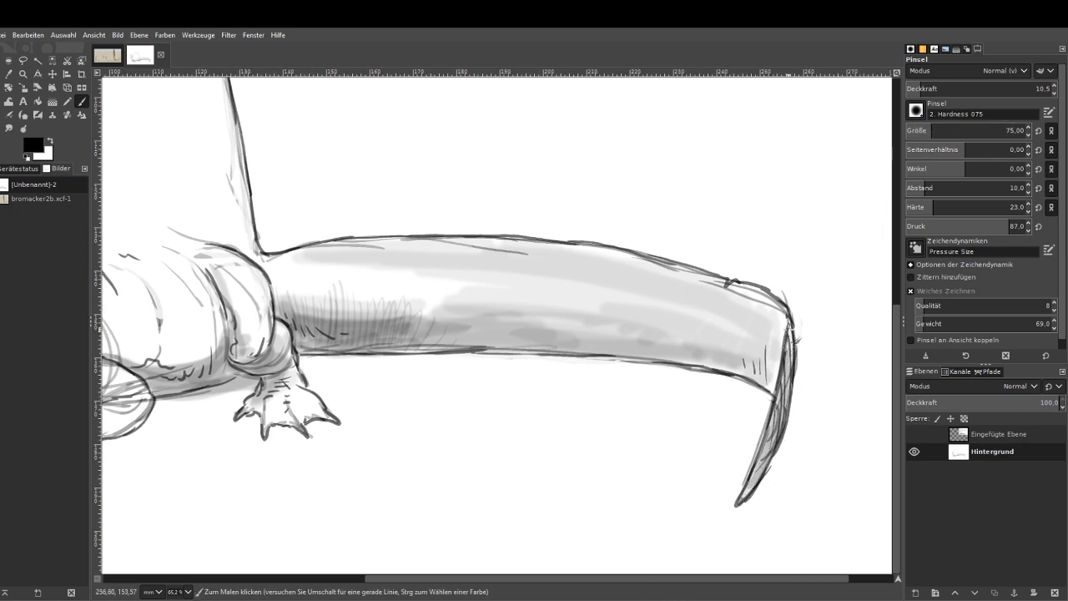
Shade the flank behind the front leg, and darken the sail's front edge with vertical strokes at brush size 115.
left_click_drag(659, 587, 403, 588)
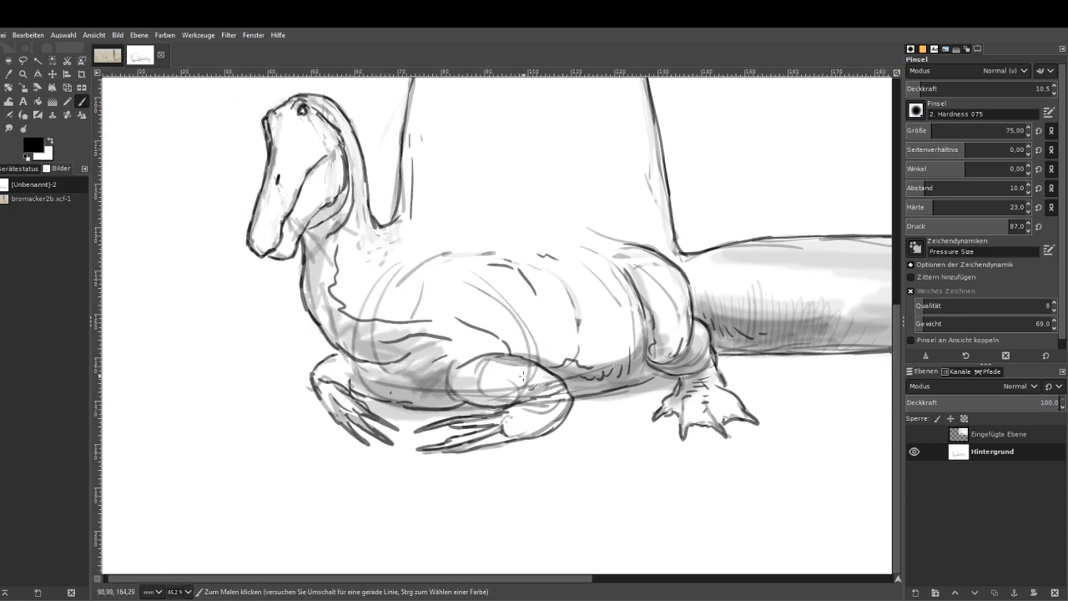
mouse_move(643, 356)
left_mouse_down()
mouse_move(591, 354)
mouse_move(530, 340)
mouse_move(512, 313)
mouse_move(528, 297)
mouse_move(542, 310)
mouse_move(540, 340)
mouse_move(524, 339)
mouse_move(523, 313)
mouse_move(480, 346)
left_mouse_up()
left_click_drag(897, 372, 895, 304)
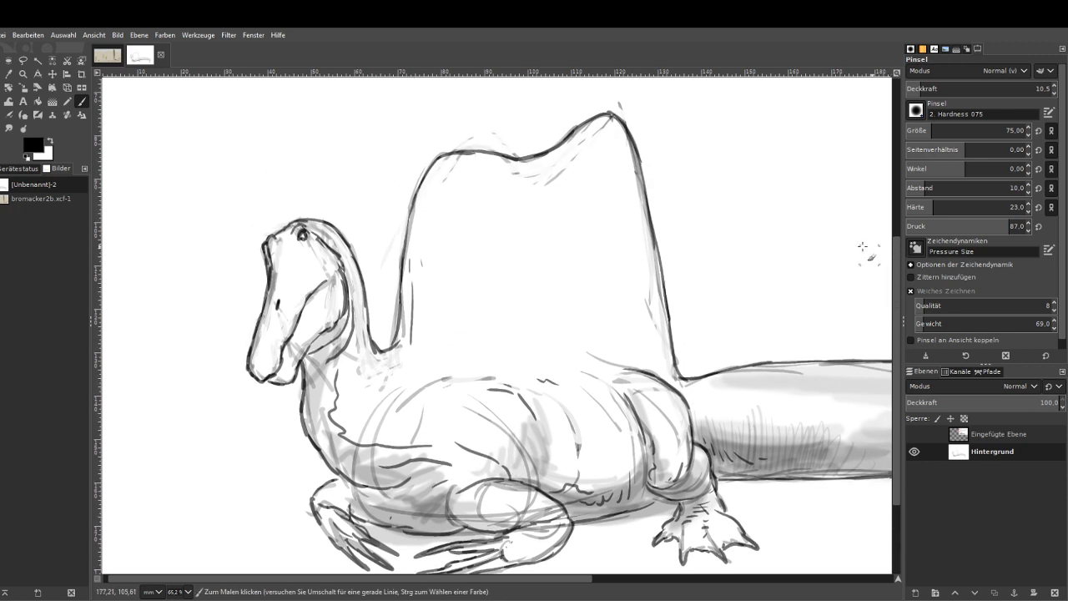
mouse_move(411, 337)
left_mouse_down()
mouse_move(410, 280)
mouse_move(436, 271)
mouse_move(419, 258)
mouse_move(414, 294)
left_mouse_up()
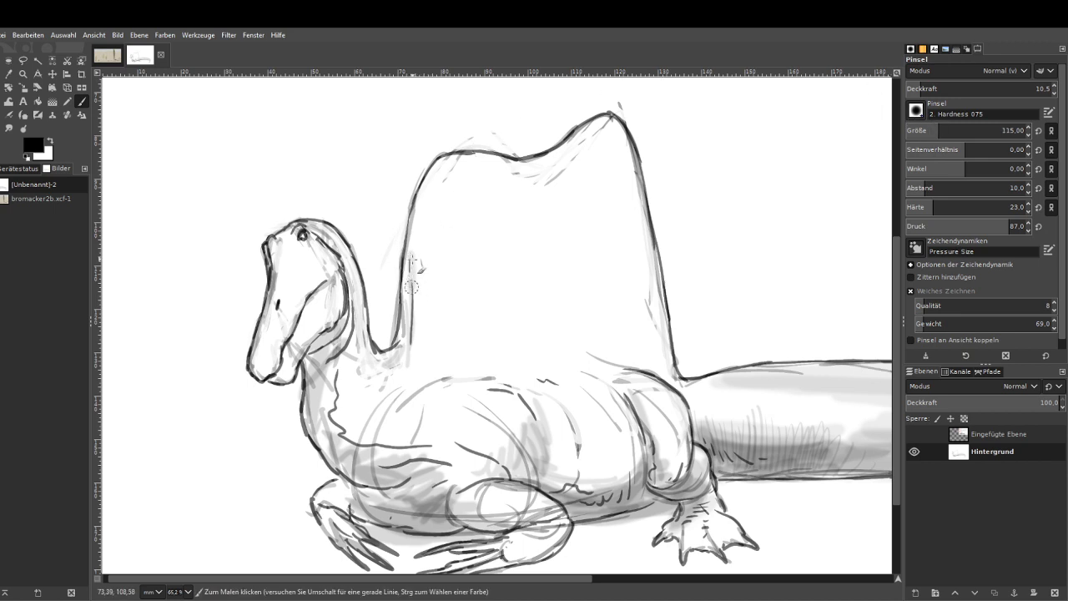
left_click_drag(413, 242, 422, 371)
left_click_drag(426, 207, 434, 334)
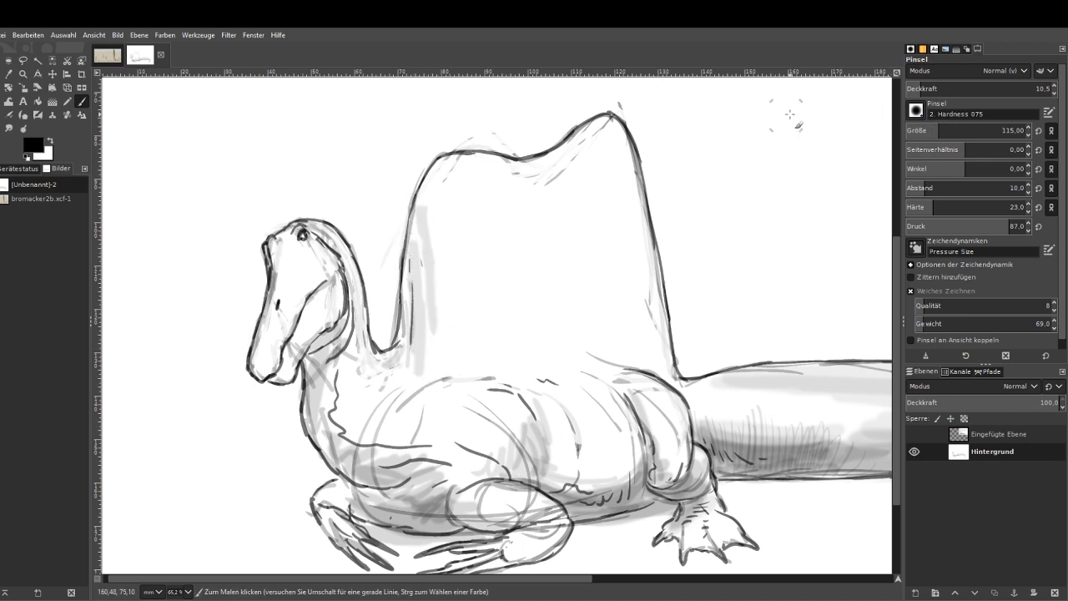
Set the brush opacity to 7.4 and size to 57, and try vertical shading strokes across the front of the sail.
left_click(925, 88)
left_click(927, 131)
left_click(918, 87)
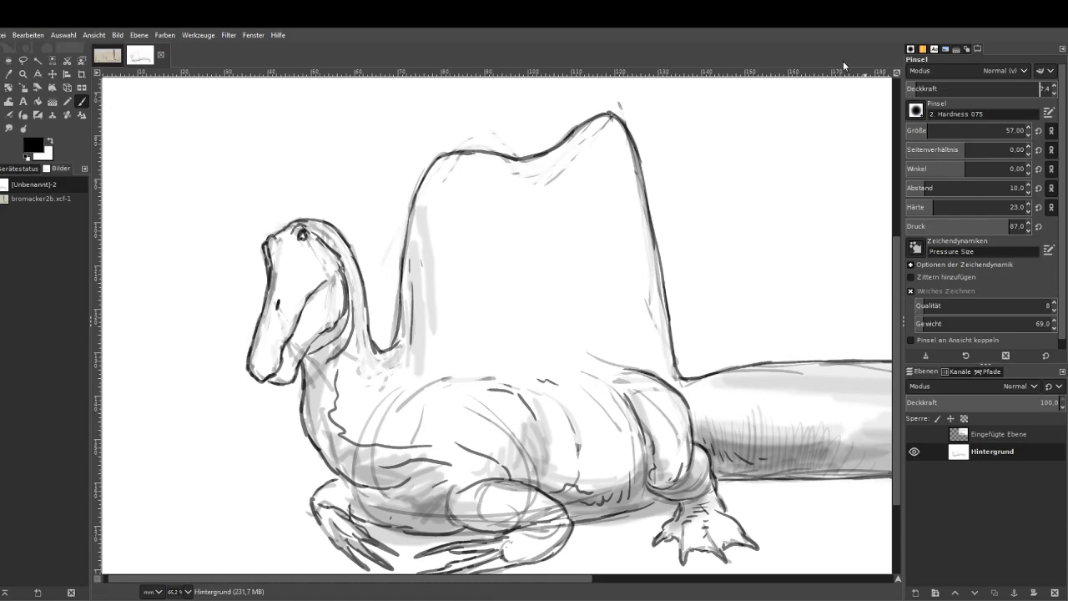
mouse_move(425, 192)
left_mouse_down()
mouse_move(437, 213)
mouse_move(431, 359)
mouse_move(454, 288)
mouse_move(471, 312)
left_mouse_up()
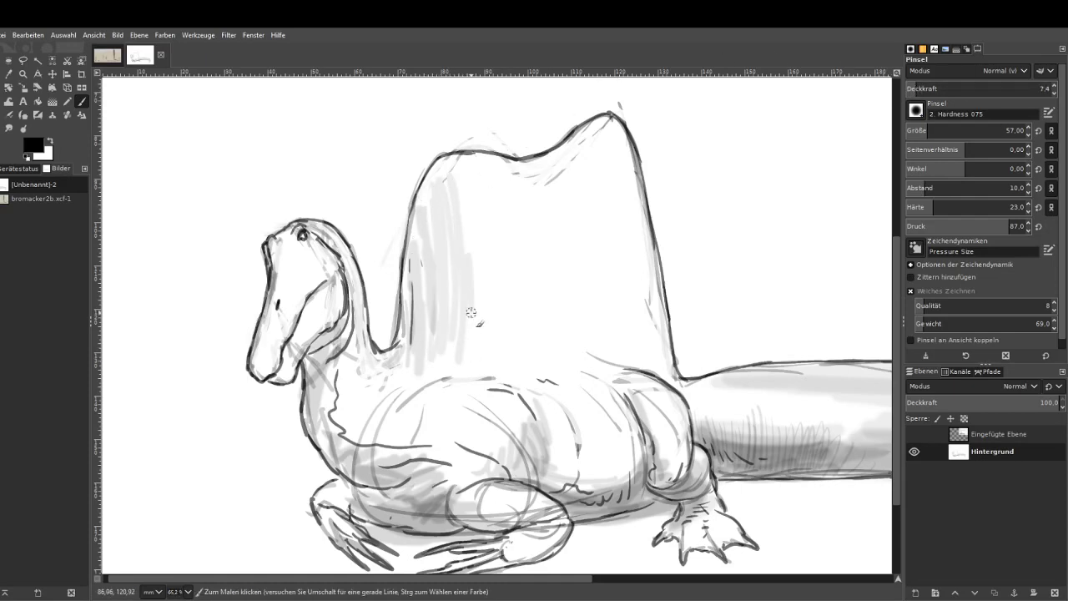
key("ctrl+z")
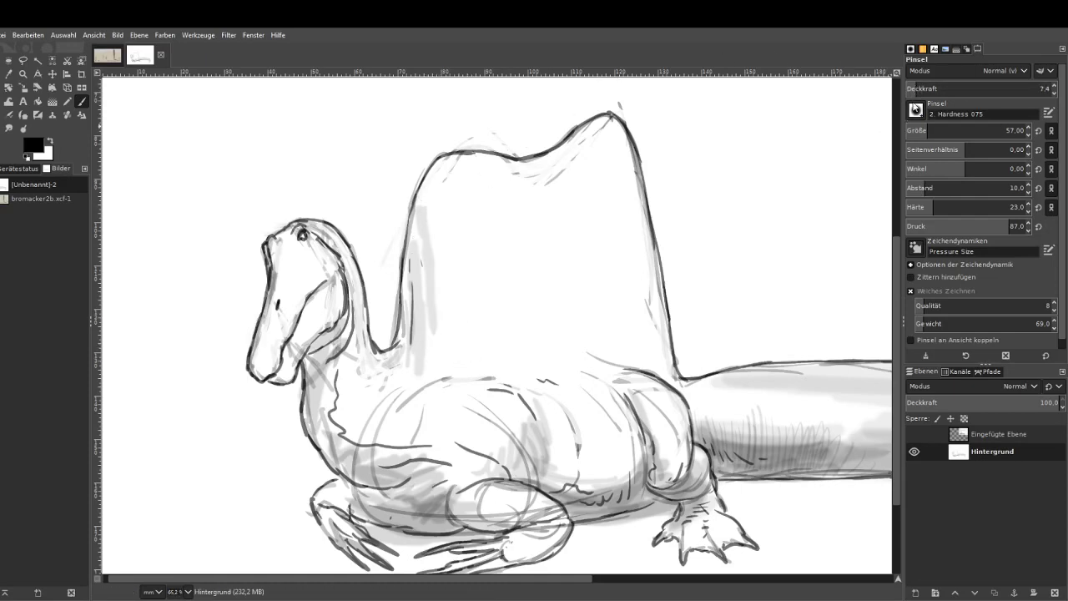
Set the brush size to 115 and cover the whole sail with light vertical shading strokes.
left_click(938, 130)
mouse_move(440, 198)
left_mouse_down()
mouse_move(446, 359)
mouse_move(470, 338)
mouse_move(486, 350)
mouse_move(513, 346)
mouse_move(524, 362)
mouse_move(535, 353)
mouse_move(592, 235)
mouse_move(602, 179)
mouse_move(643, 339)
mouse_move(663, 353)
mouse_move(664, 368)
mouse_move(591, 157)
mouse_move(556, 170)
mouse_move(579, 260)
mouse_move(541, 253)
left_mouse_up()
mouse_move(442, 242)
left_mouse_down()
mouse_move(405, 351)
mouse_move(438, 367)
mouse_move(430, 377)
left_mouse_up()
left_click_drag(525, 307, 506, 278)
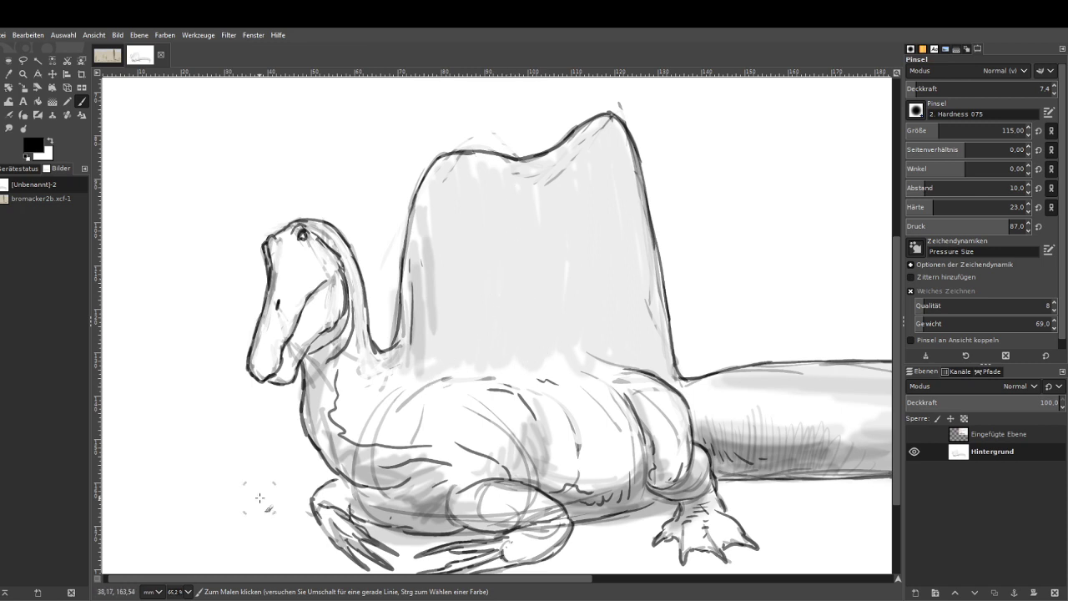
Darken the whole Hintergrund layer to a mid-grey with the Curves tool.
key("minus")
key("minus")
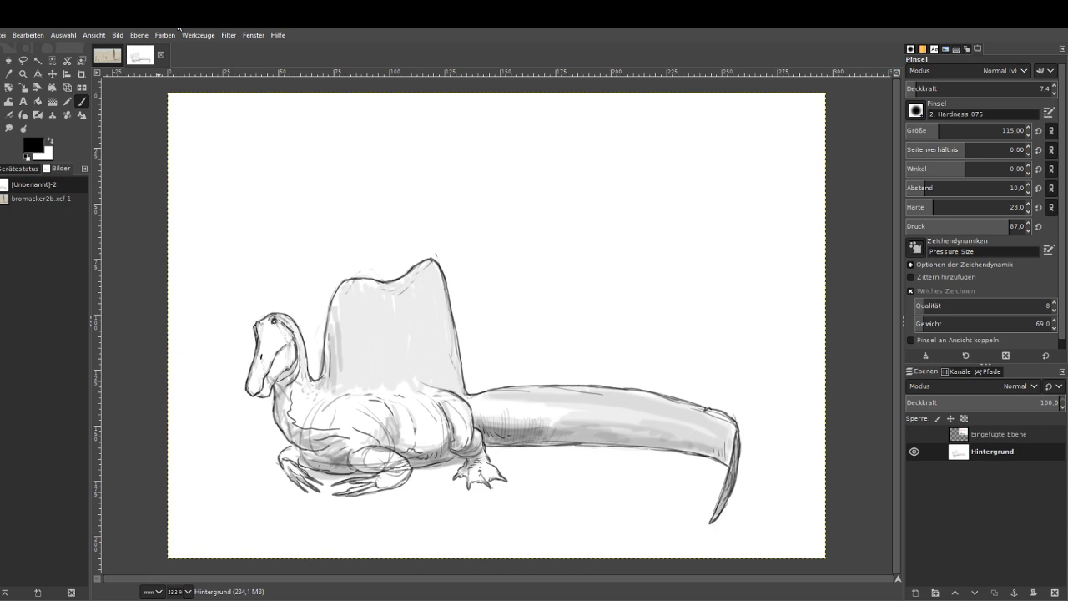
left_click(167, 35)
left_click(177, 165)
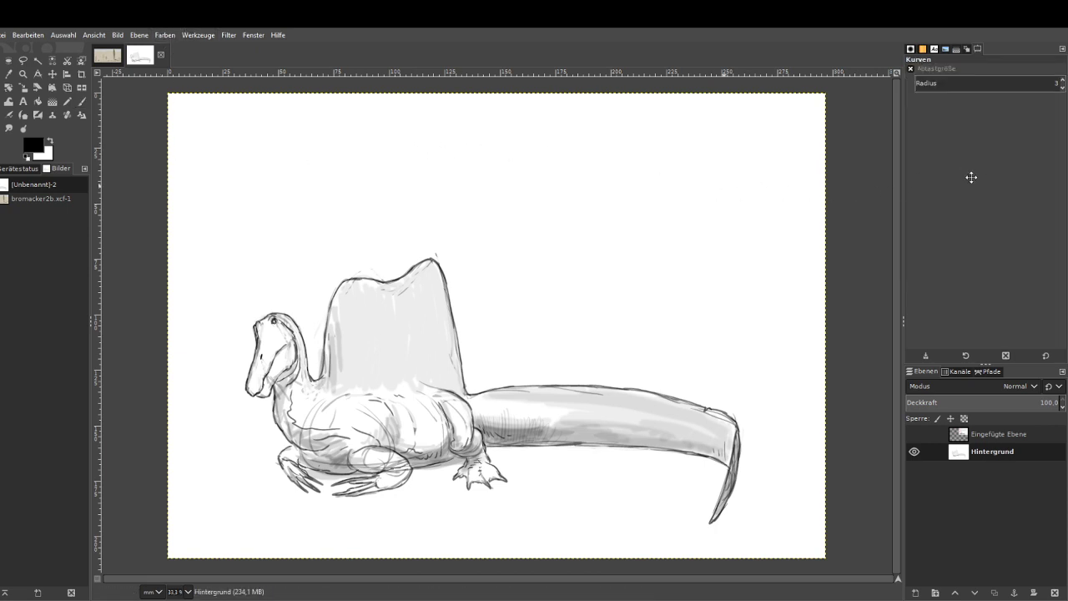
left_click_drag(971, 177, 1011, 220)
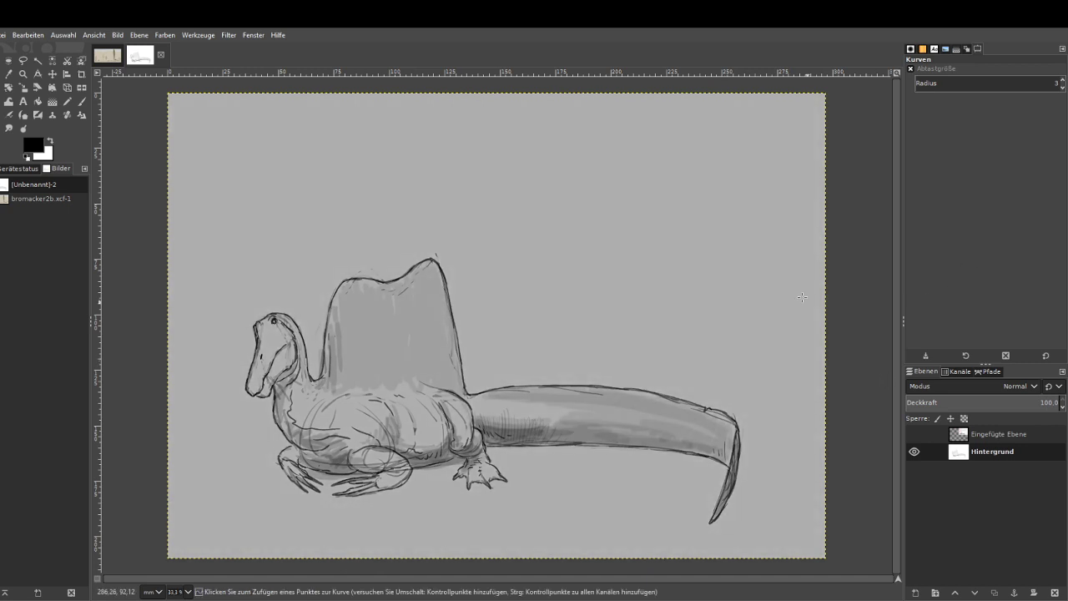
Paint white highlights around the nostril, eye, cheek and snout with the brush at opacity 50.4 and size 27.
left_click(23, 73)
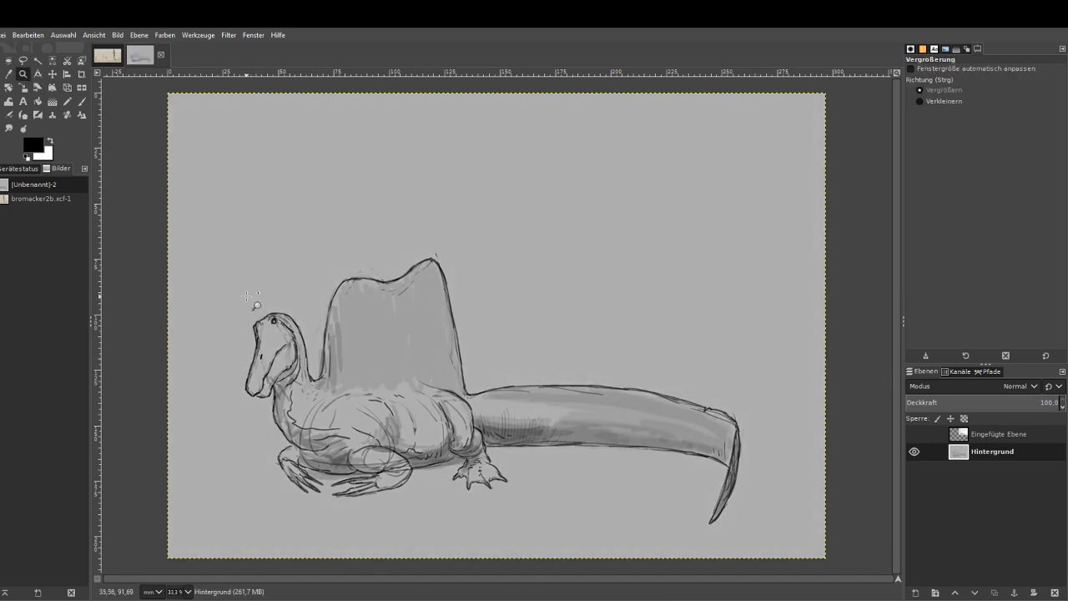
left_click_drag(247, 295, 334, 446)
left_click(80, 102)
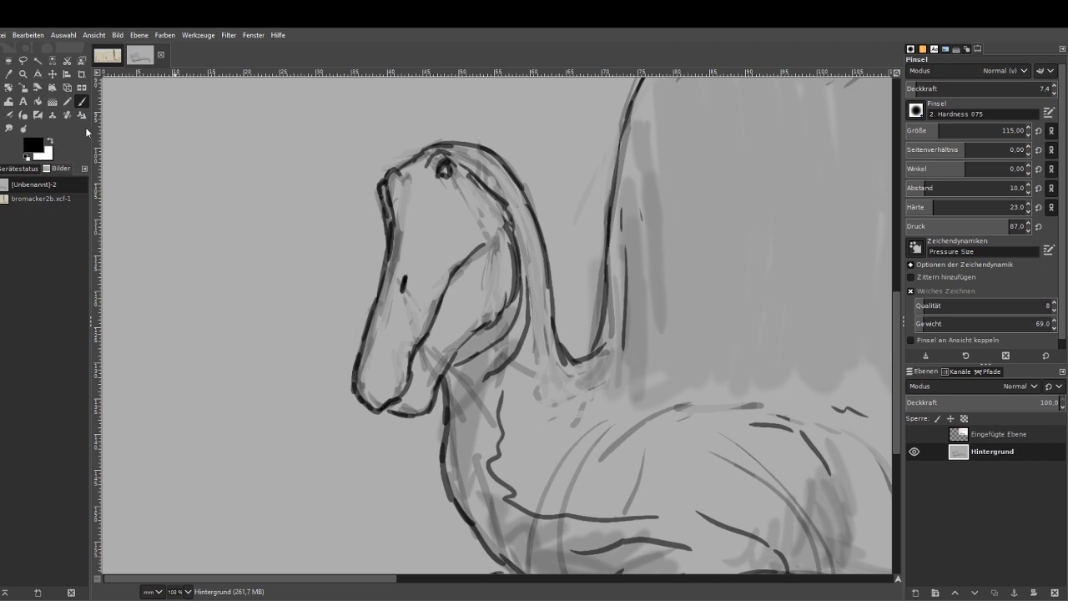
left_click(51, 142)
left_click_drag(949, 89, 979, 88)
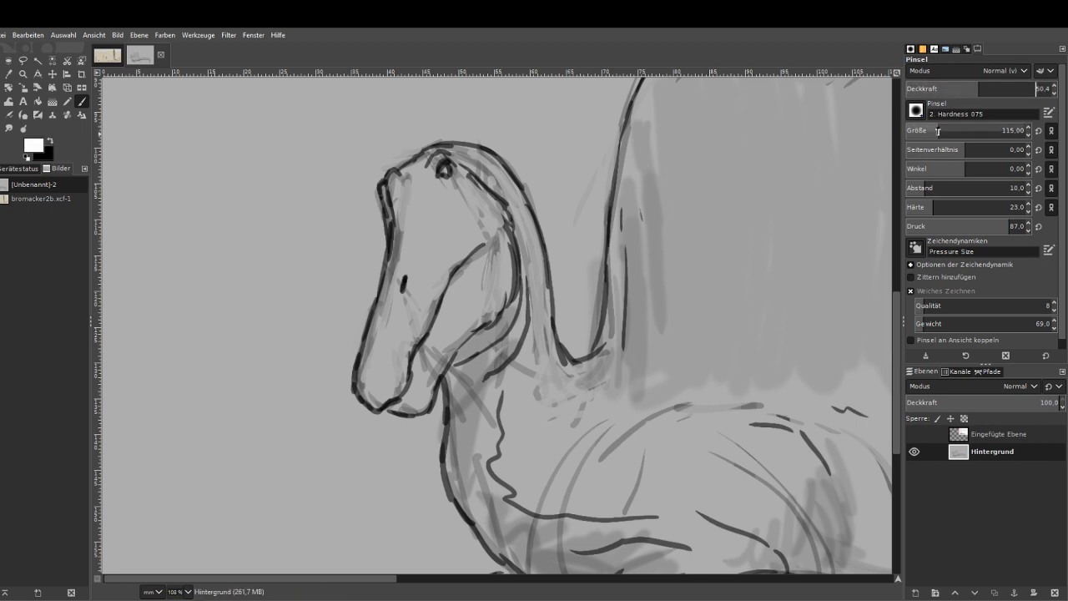
left_click_drag(937, 130, 919, 130)
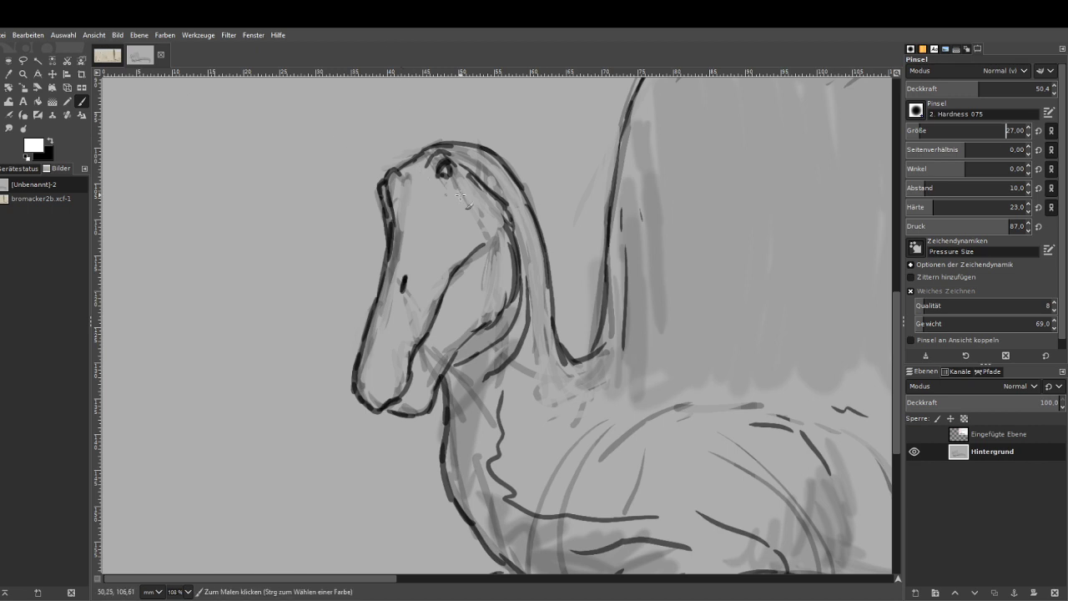
left_click_drag(396, 285, 401, 269)
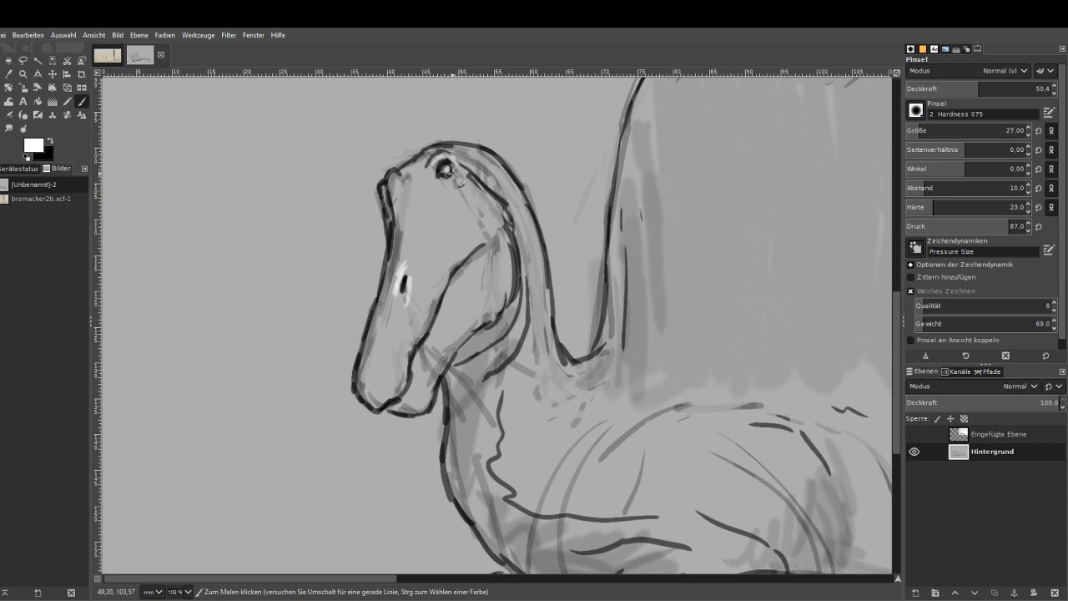
left_click_drag(461, 173, 478, 234)
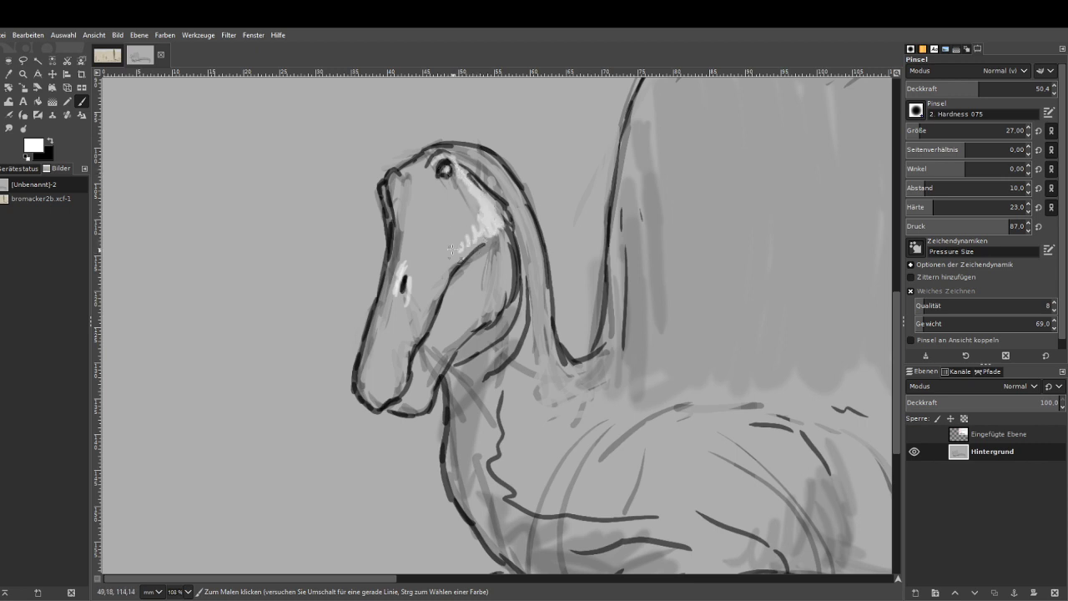
mouse_move(432, 185)
left_mouse_down()
mouse_move(422, 200)
mouse_move(431, 208)
left_mouse_up()
left_click_drag(414, 248, 406, 272)
Lighten the lower jaw, snout, neck and shoulder with white strokes at brush size 55 and opacity 33.3.
left_click(927, 127)
left_click(953, 91)
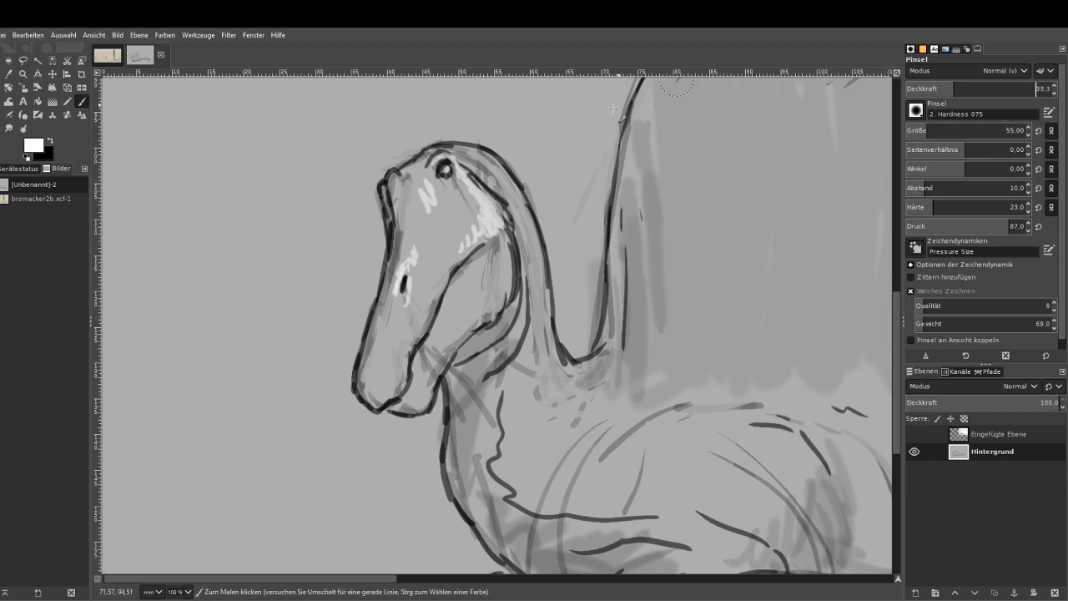
mouse_move(494, 284)
left_mouse_down()
mouse_move(484, 257)
mouse_move(404, 403)
mouse_move(477, 316)
left_mouse_up()
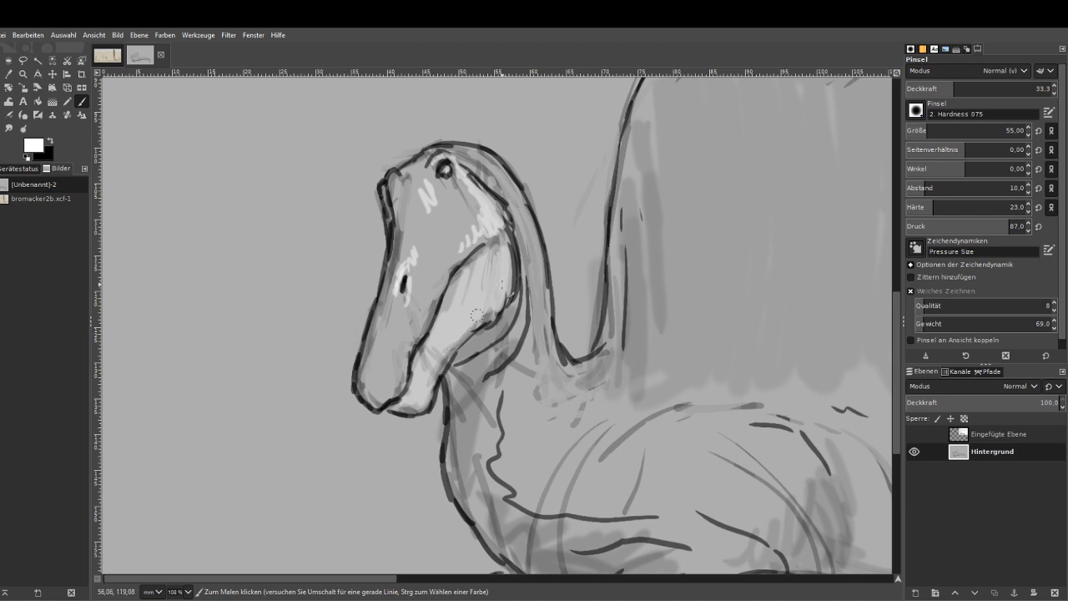
mouse_move(510, 242)
left_mouse_down()
mouse_move(462, 303)
mouse_move(411, 310)
left_mouse_up()
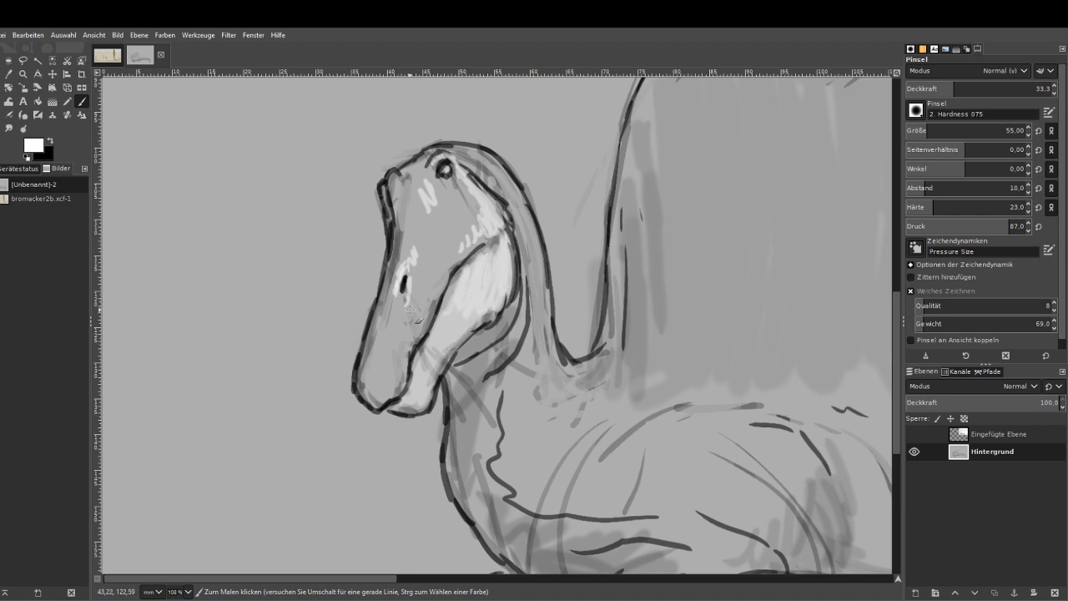
mouse_move(395, 367)
left_mouse_down()
mouse_move(377, 388)
mouse_move(394, 370)
mouse_move(388, 335)
mouse_move(393, 369)
mouse_move(411, 321)
mouse_move(408, 342)
mouse_move(394, 275)
mouse_move(378, 326)
mouse_move(410, 250)
mouse_move(391, 178)
mouse_move(396, 194)
mouse_move(398, 182)
mouse_move(418, 179)
mouse_move(419, 203)
mouse_move(426, 180)
mouse_move(433, 190)
mouse_move(428, 251)
mouse_move(448, 187)
mouse_move(477, 239)
mouse_move(462, 203)
mouse_move(475, 224)
mouse_move(430, 298)
mouse_move(411, 319)
mouse_move(416, 281)
mouse_move(383, 323)
mouse_move(417, 270)
mouse_move(424, 183)
mouse_move(478, 195)
mouse_move(469, 238)
mouse_move(457, 214)
mouse_move(443, 268)
mouse_move(441, 303)
mouse_move(463, 321)
mouse_move(436, 355)
mouse_move(502, 326)
mouse_move(513, 338)
mouse_move(524, 296)
mouse_move(484, 371)
mouse_move(536, 307)
mouse_move(527, 361)
mouse_move(538, 310)
mouse_move(519, 203)
mouse_move(472, 163)
mouse_move(536, 331)
mouse_move(543, 401)
mouse_move(550, 360)
mouse_move(561, 377)
mouse_move(549, 463)
mouse_move(522, 434)
mouse_move(529, 492)
mouse_move(595, 468)
mouse_move(609, 484)
mouse_move(597, 488)
mouse_move(643, 392)
mouse_move(672, 472)
left_mouse_up()
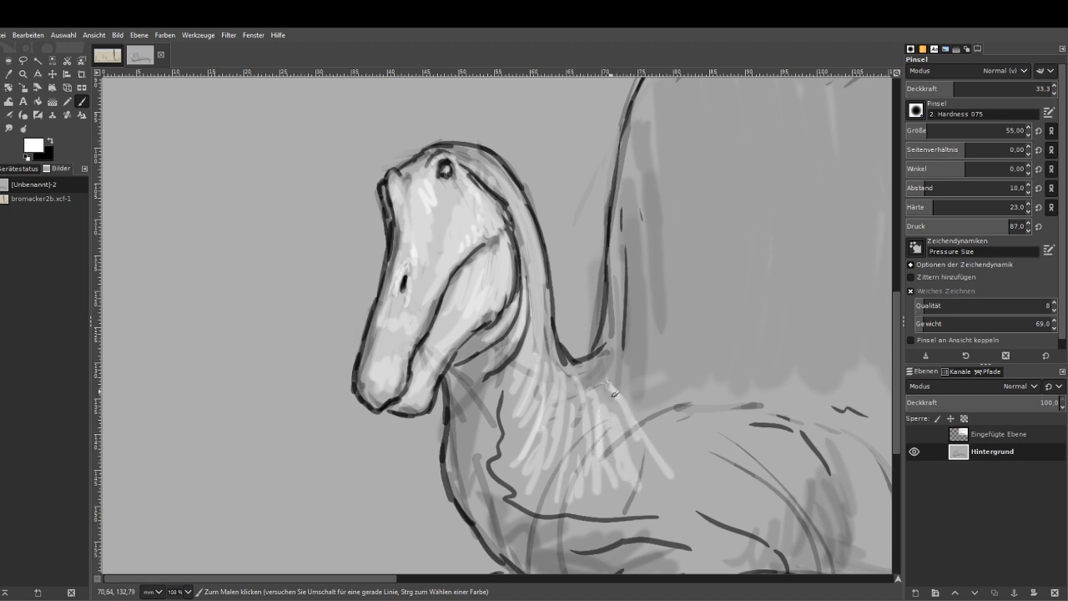
left_click_drag(606, 350, 608, 288)
left_click_drag(473, 173, 484, 233)
Paint a white rim highlight along the sail's upper edge with the brush at opacity 51.6 and hardness 54.
scroll(844, 316, "up", 6)
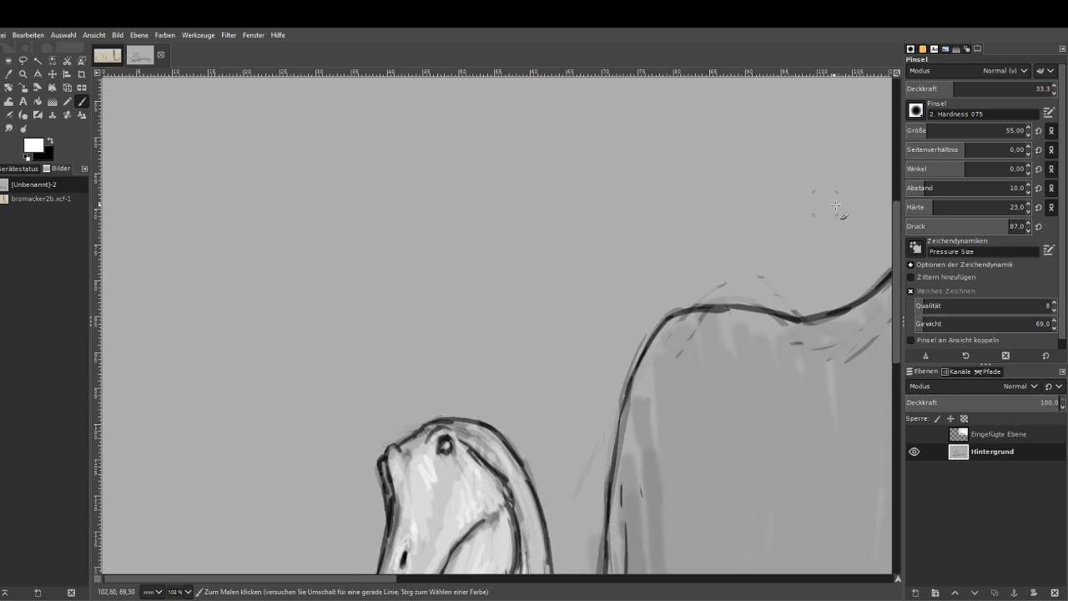
left_click_drag(746, 312, 708, 315)
left_click_drag(935, 210, 970, 209)
mouse_move(775, 316)
left_mouse_down()
mouse_move(679, 325)
mouse_move(633, 390)
left_mouse_up()
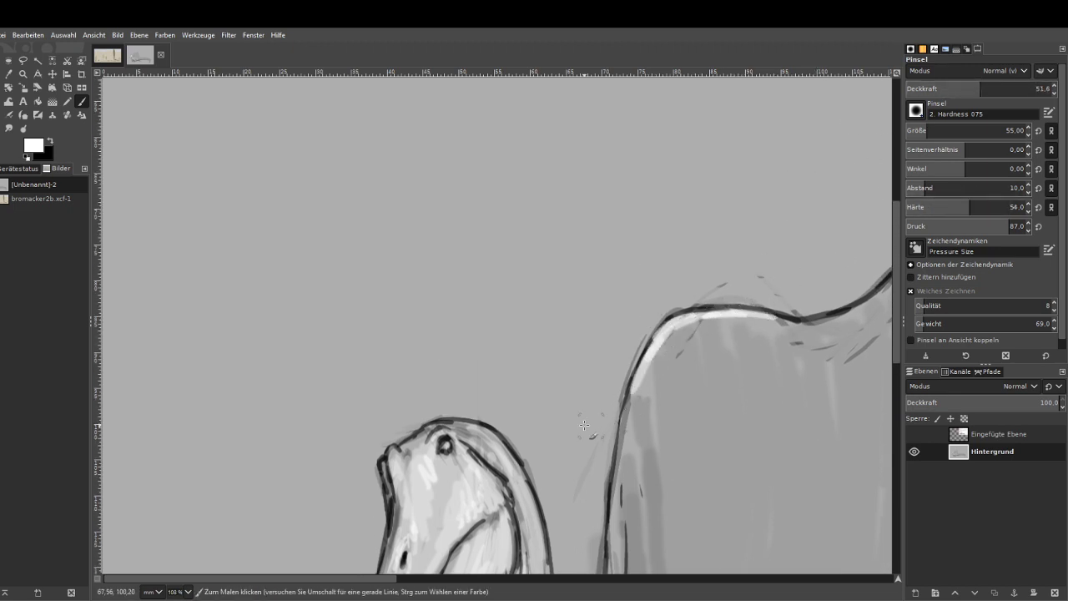
left_click_drag(378, 580, 495, 580)
mouse_move(474, 324)
left_mouse_down()
mouse_move(593, 284)
mouse_move(617, 261)
mouse_move(658, 266)
mouse_move(668, 317)
left_mouse_up()
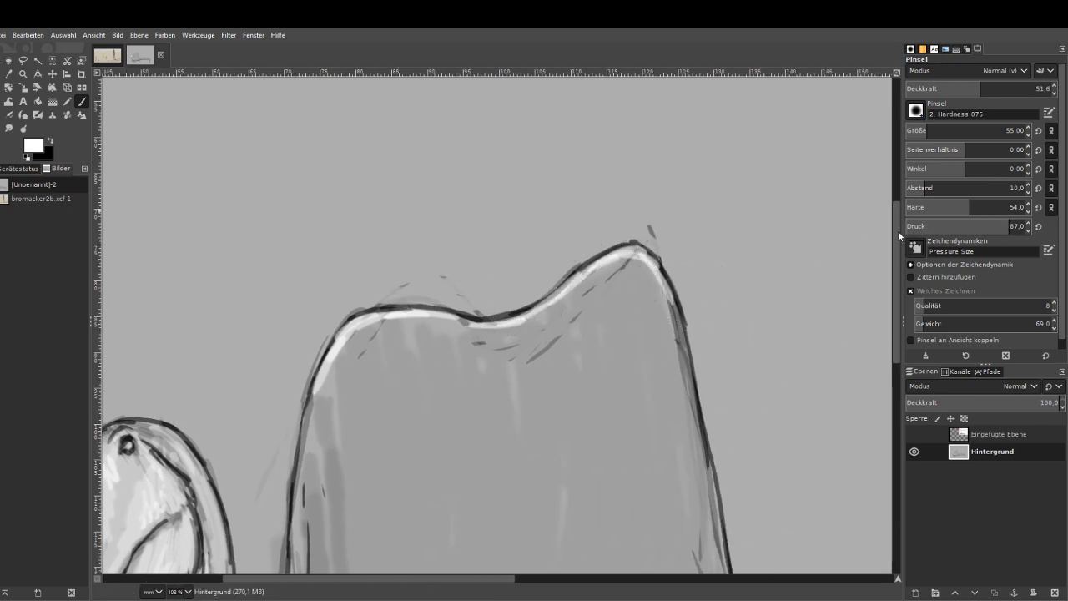
Add white highlights along the upper edge of the tail base and on the skin above the front leg's elbow.
scroll(725, 267, "down", 8)
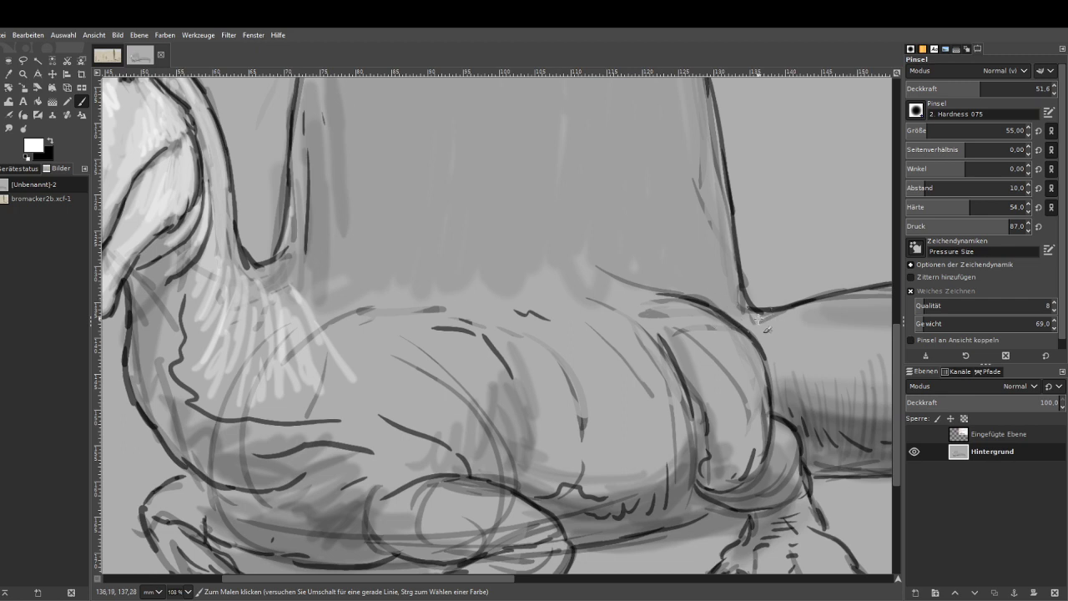
left_click_drag(760, 315, 875, 293)
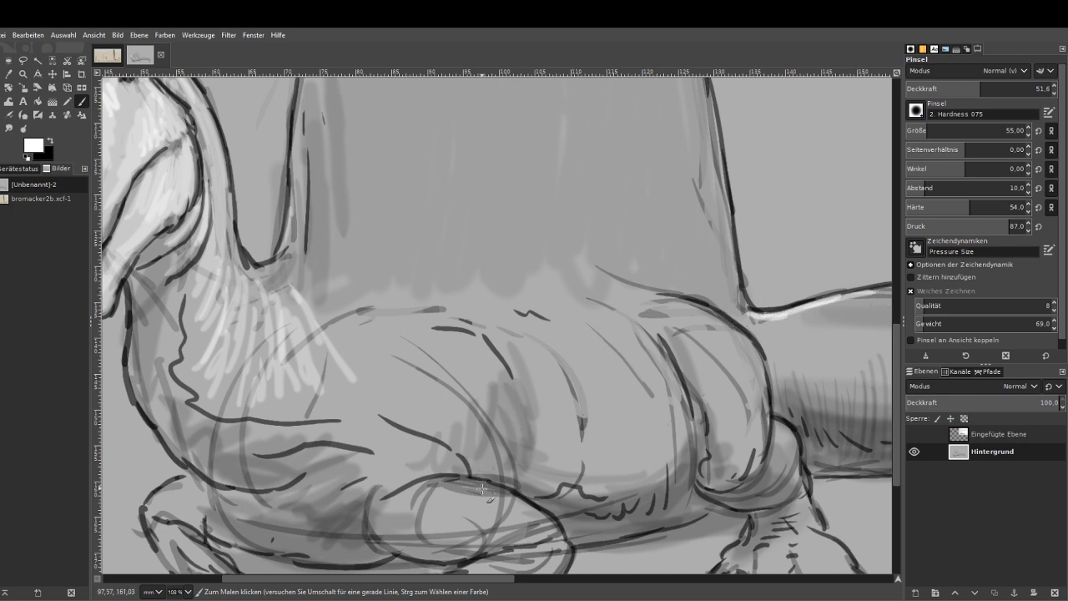
mouse_move(483, 488)
left_mouse_down()
mouse_move(442, 483)
mouse_move(399, 498)
left_mouse_up()
mouse_move(458, 462)
left_mouse_down()
mouse_move(391, 462)
mouse_move(401, 451)
mouse_move(387, 442)
left_mouse_up()
left_click(371, 439)
Highlight the hind thigh and knee with short curved white strokes.
left_click_drag(496, 578, 552, 580)
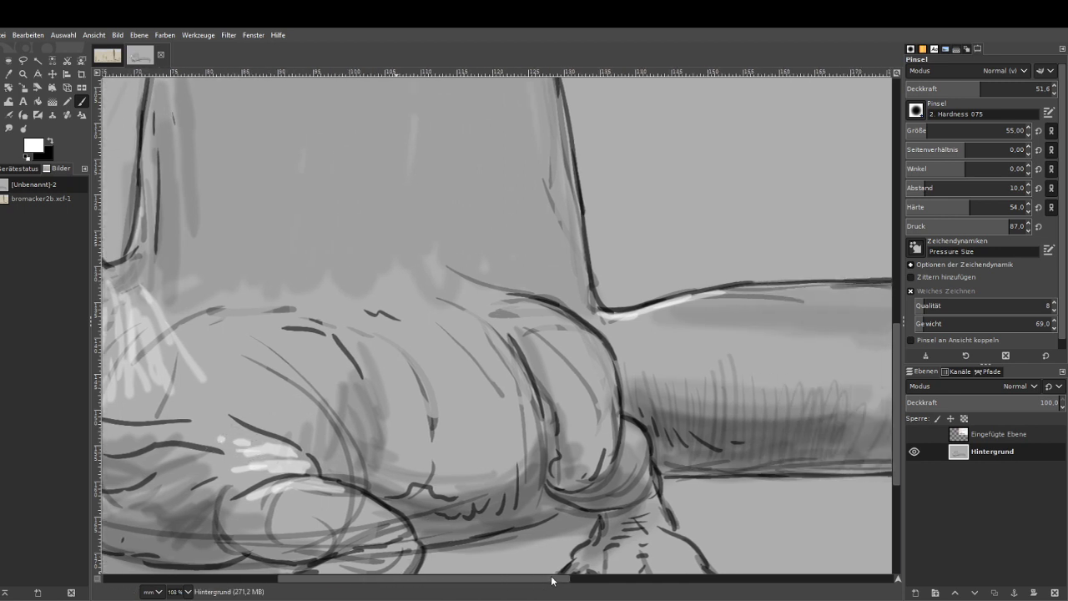
scroll(551, 577, "right", 1)
left_click_drag(526, 453, 464, 330)
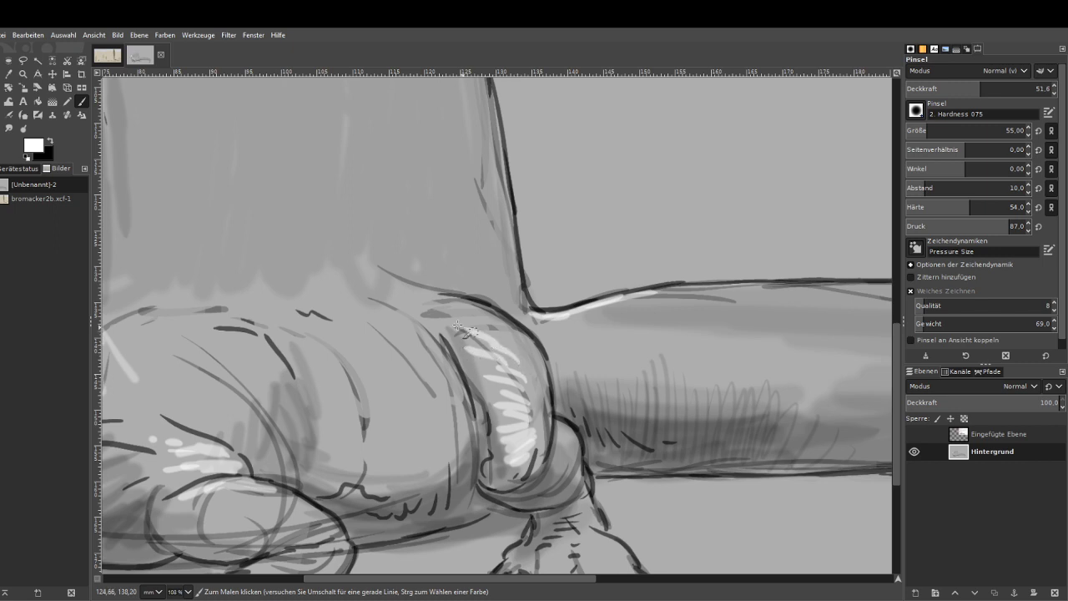
mouse_move(520, 349)
left_mouse_down()
mouse_move(468, 322)
mouse_move(472, 310)
left_mouse_up()
left_click_drag(556, 428, 576, 461)
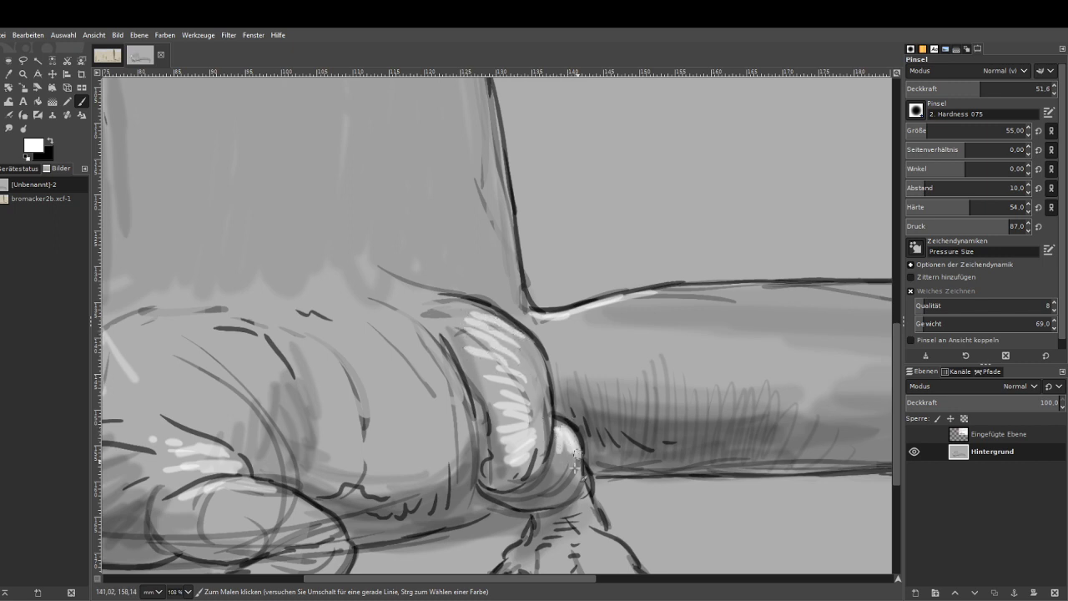
left_click_drag(512, 354, 468, 327)
Soften the thigh highlights with translucent white strokes at brush opacity 24.4.
left_click(941, 88)
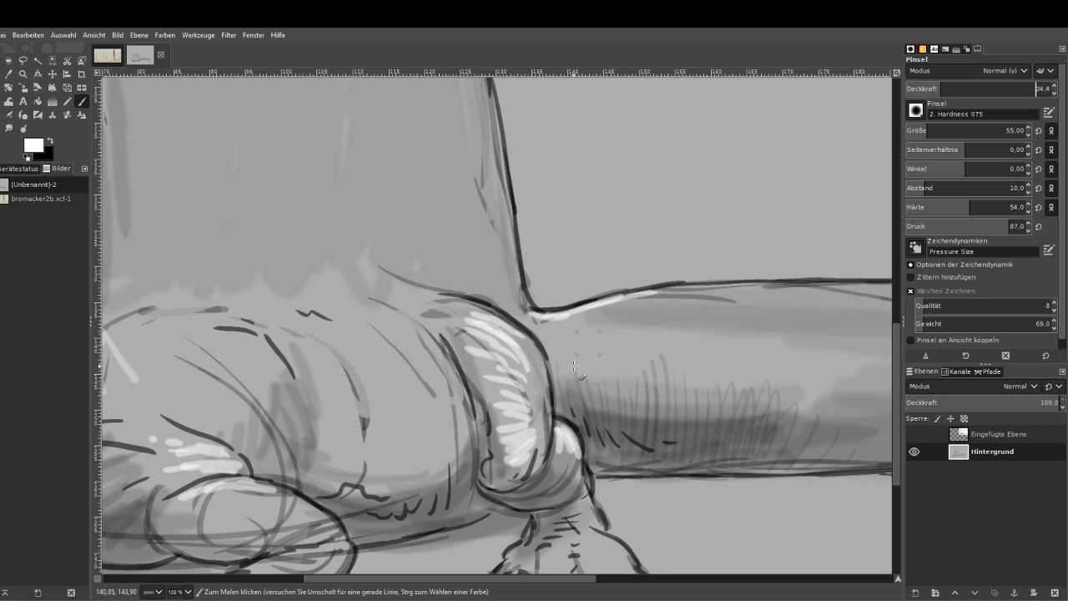
mouse_move(532, 407)
left_mouse_down()
mouse_move(514, 343)
mouse_move(451, 319)
mouse_move(463, 334)
left_mouse_up()
left_click_drag(534, 367, 451, 313)
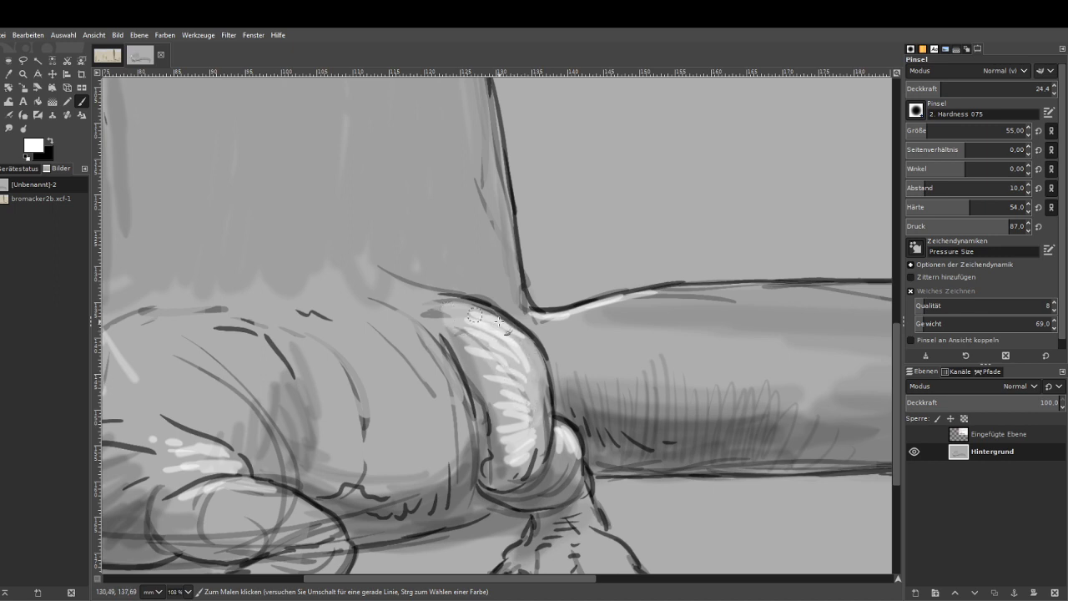
mouse_move(517, 401)
left_mouse_down()
mouse_move(479, 333)
mouse_move(482, 360)
left_mouse_up()
Set the brush opacity to 41.9 and highlight the webbed hind foot, the hip and the start of the tail.
scroll(896, 339, "down", 3)
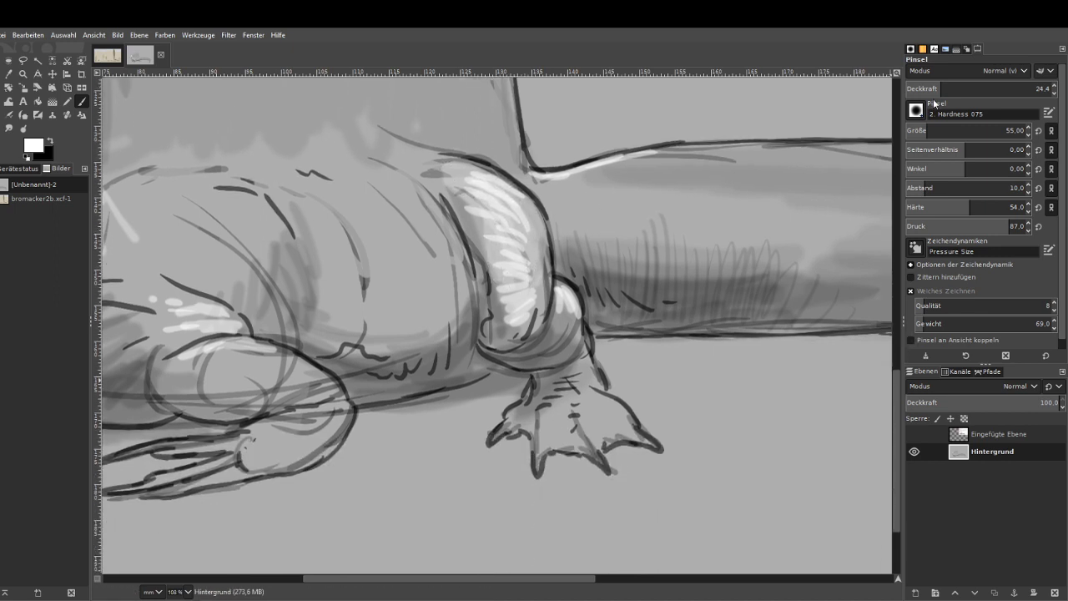
left_click(961, 88)
mouse_move(507, 428)
left_mouse_down()
mouse_move(542, 455)
mouse_move(545, 436)
mouse_move(592, 451)
mouse_move(613, 432)
mouse_move(635, 435)
mouse_move(600, 407)
mouse_move(599, 434)
mouse_move(610, 415)
mouse_move(585, 407)
mouse_move(592, 385)
mouse_move(580, 388)
mouse_move(588, 373)
mouse_move(551, 278)
mouse_move(567, 292)
mouse_move(549, 318)
mouse_move(557, 283)
mouse_move(525, 273)
mouse_move(537, 280)
mouse_move(516, 203)
mouse_move(511, 210)
mouse_move(455, 125)
mouse_move(445, 157)
mouse_move(385, 162)
mouse_move(415, 208)
mouse_move(368, 223)
left_mouse_up()
left_click_drag(541, 194, 550, 213)
left_click_drag(550, 200, 569, 230)
mouse_move(569, 210)
left_mouse_down()
mouse_move(579, 230)
mouse_move(595, 226)
left_mouse_up()
Cover the tail's front part with short vertical white strokes at brush size 90 and opacity 24.8.
left_click_drag(926, 131, 933, 131)
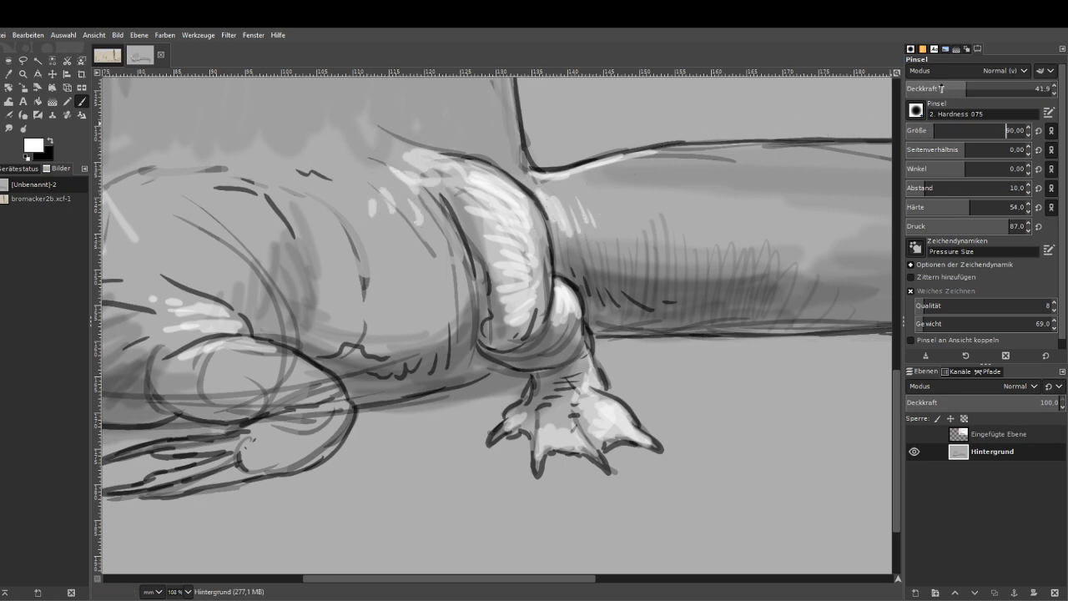
left_click_drag(960, 88, 941, 89)
mouse_move(597, 208)
left_mouse_down()
mouse_move(540, 201)
mouse_move(572, 192)
mouse_move(615, 248)
mouse_move(649, 197)
mouse_move(681, 239)
mouse_move(699, 216)
mouse_move(696, 240)
mouse_move(715, 213)
mouse_move(582, 214)
mouse_move(569, 242)
mouse_move(569, 190)
mouse_move(647, 193)
mouse_move(542, 188)
mouse_move(677, 200)
mouse_move(649, 207)
mouse_move(673, 217)
mouse_move(708, 208)
mouse_move(736, 240)
mouse_move(618, 247)
left_mouse_up()
left_click_drag(459, 578, 596, 578)
mouse_move(386, 209)
left_mouse_down()
mouse_move(424, 237)
mouse_move(438, 217)
mouse_move(485, 235)
left_mouse_up()
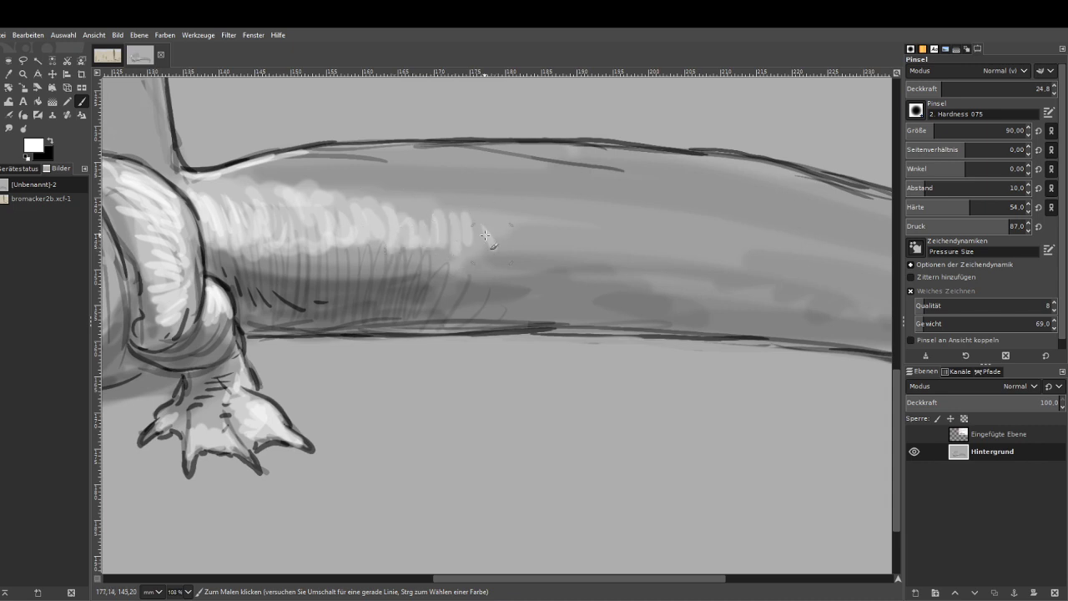
Extend a soft highlight band along the middle of the tail with the brush at size 146 and opacity 12.4.
left_click(943, 128)
left_click(924, 87)
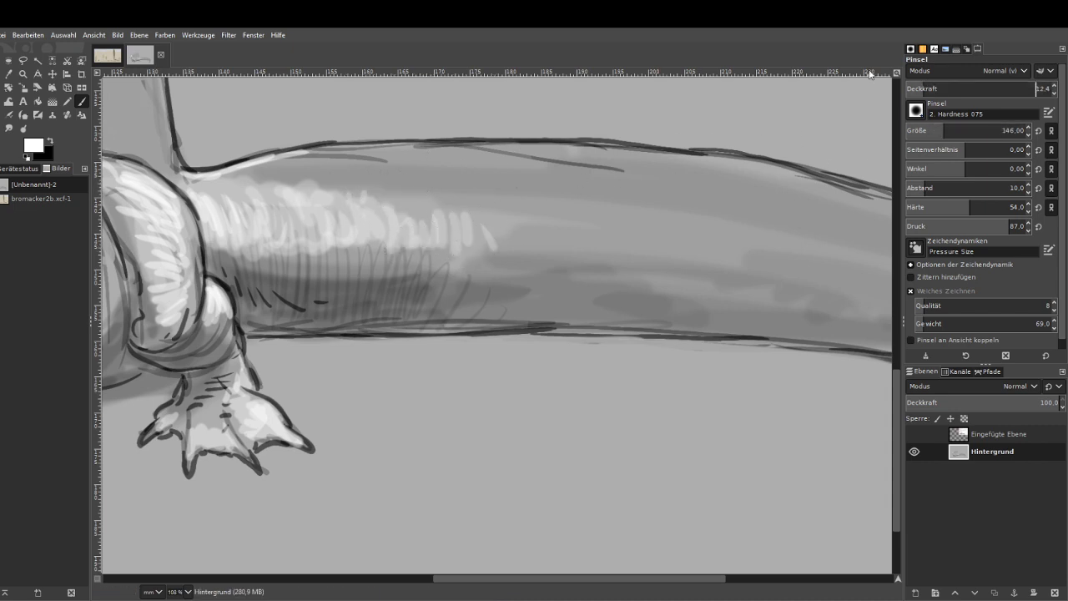
mouse_move(480, 225)
left_mouse_down()
mouse_move(526, 233)
mouse_move(476, 247)
mouse_move(542, 229)
mouse_move(495, 260)
mouse_move(601, 234)
mouse_move(755, 263)
mouse_move(480, 232)
mouse_move(710, 266)
left_mouse_up()
left_click_drag(668, 222, 781, 263)
left_click_drag(580, 213, 439, 207)
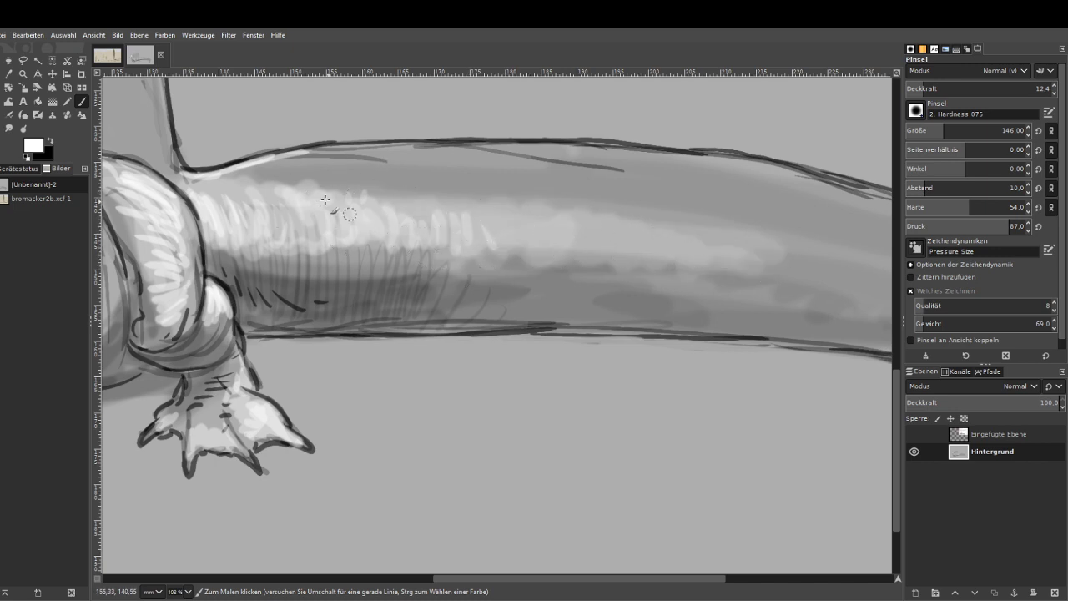
Set the brush opacity to 27.1 and size to 43, and paint a thin highlight under the tail's upper outline.
left_click(945, 86)
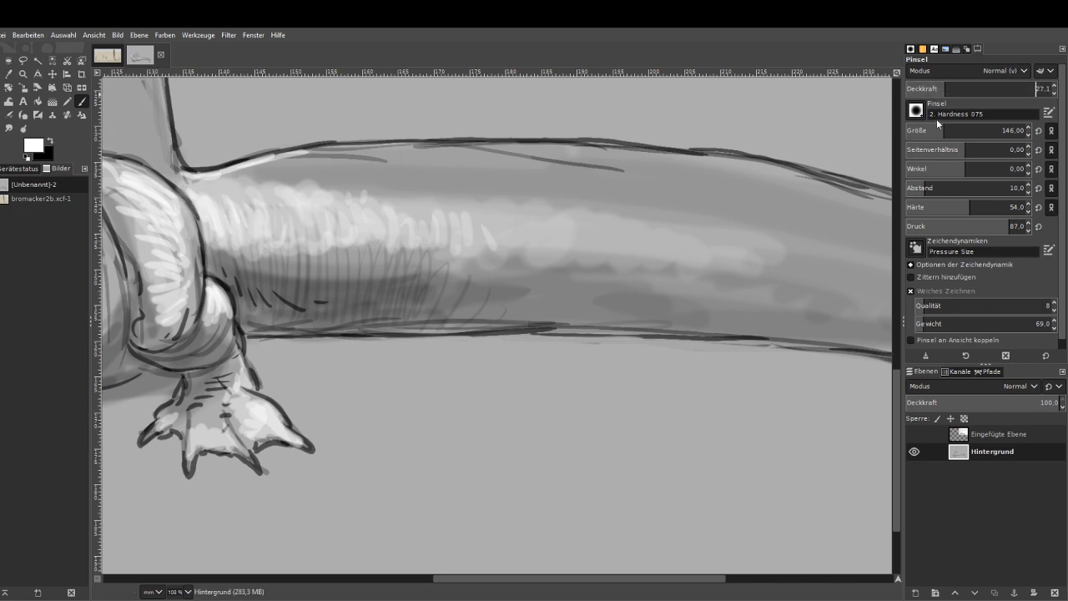
left_click_drag(938, 124, 924, 125)
left_click_drag(732, 157, 297, 149)
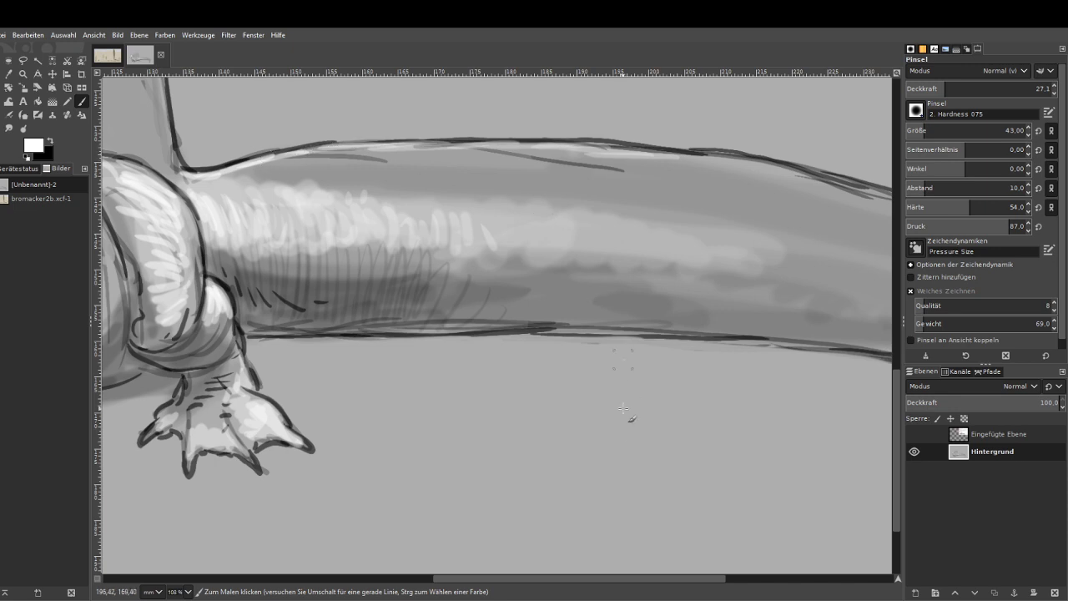
Paint white highlights down the thin hanging end of the tail.
left_click_drag(525, 578, 663, 580)
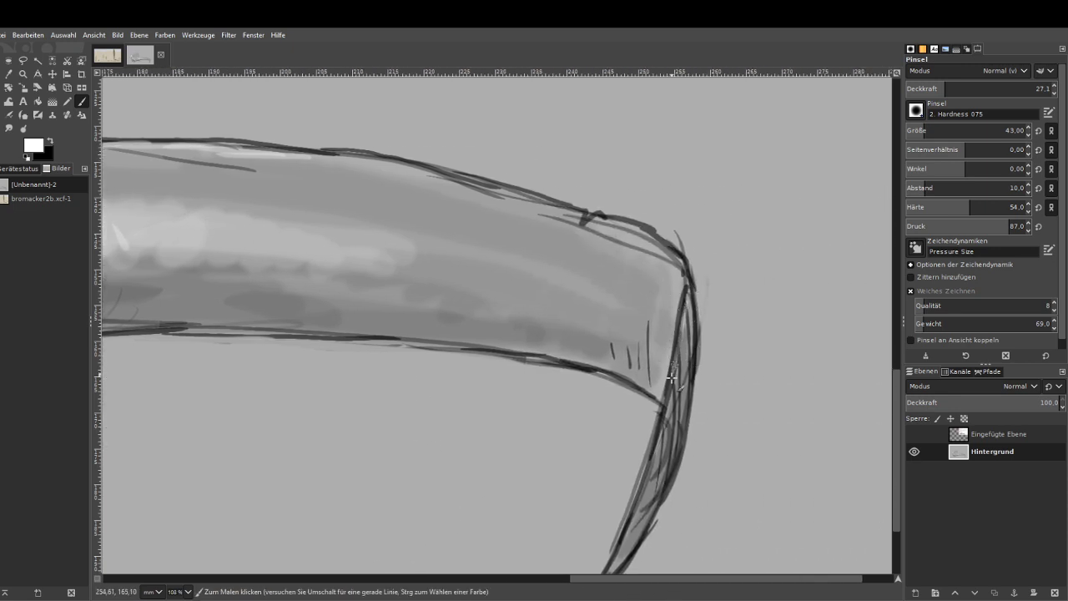
mouse_move(672, 376)
left_mouse_down()
mouse_move(678, 324)
mouse_move(674, 395)
mouse_move(631, 522)
left_mouse_up()
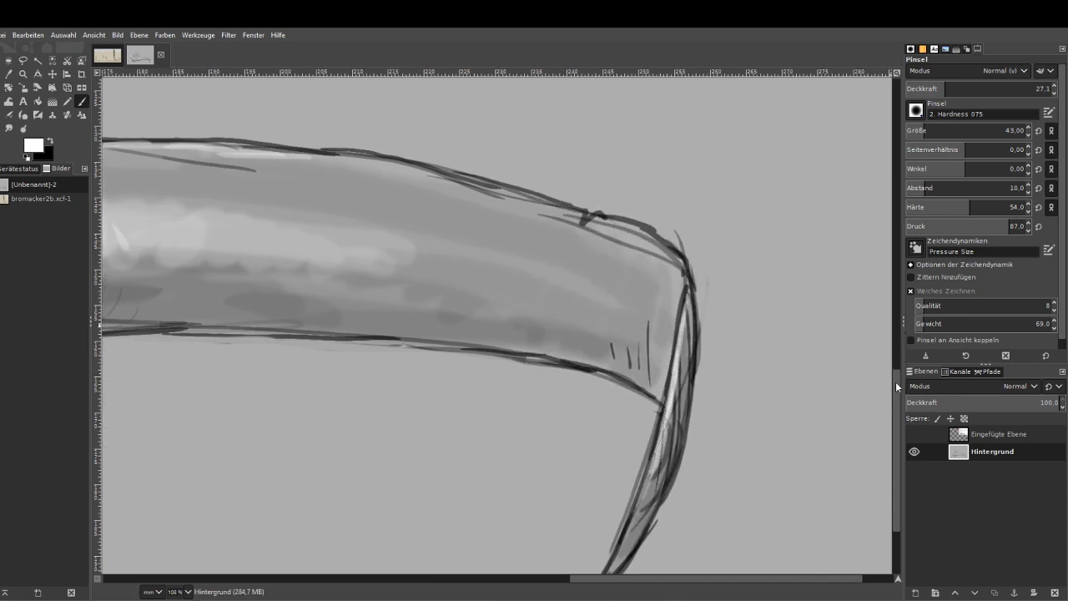
scroll(898, 386, "down", 3)
mouse_move(644, 380)
left_mouse_down()
mouse_move(631, 418)
mouse_move(649, 365)
mouse_move(607, 467)
mouse_move(675, 249)
mouse_move(679, 286)
mouse_move(683, 161)
mouse_move(645, 122)
left_mouse_up()
Brighten the rim along the tail's entire upper edge with white strokes, raising the brush opacity to 53.1.
scroll(889, 355, "up", 6)
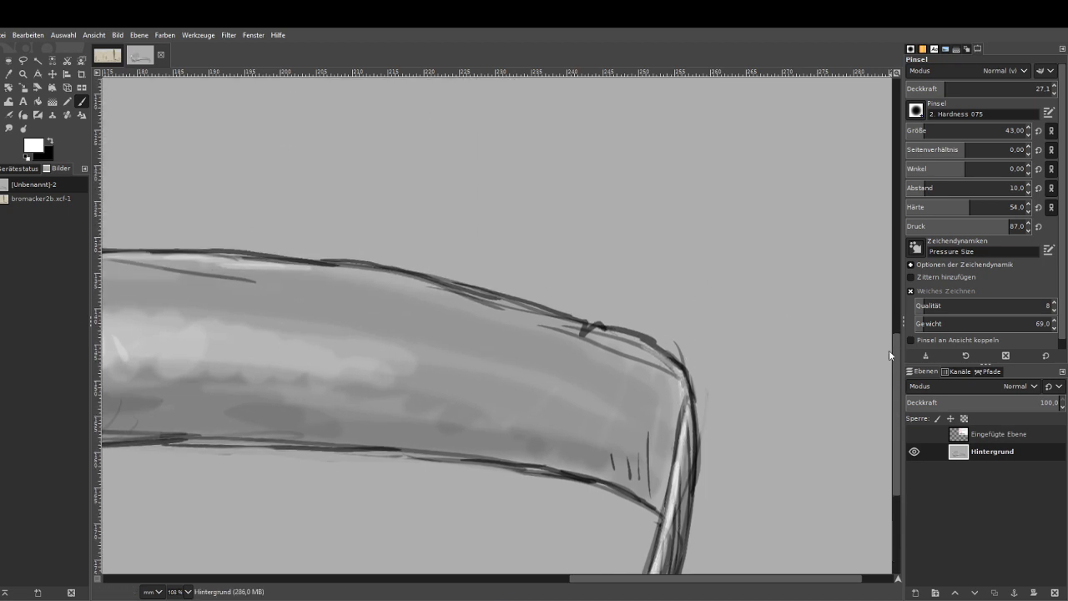
mouse_move(682, 378)
left_mouse_down()
mouse_move(643, 346)
mouse_move(534, 316)
mouse_move(571, 323)
mouse_move(407, 283)
mouse_move(454, 294)
mouse_move(292, 272)
left_mouse_up()
left_click(982, 85)
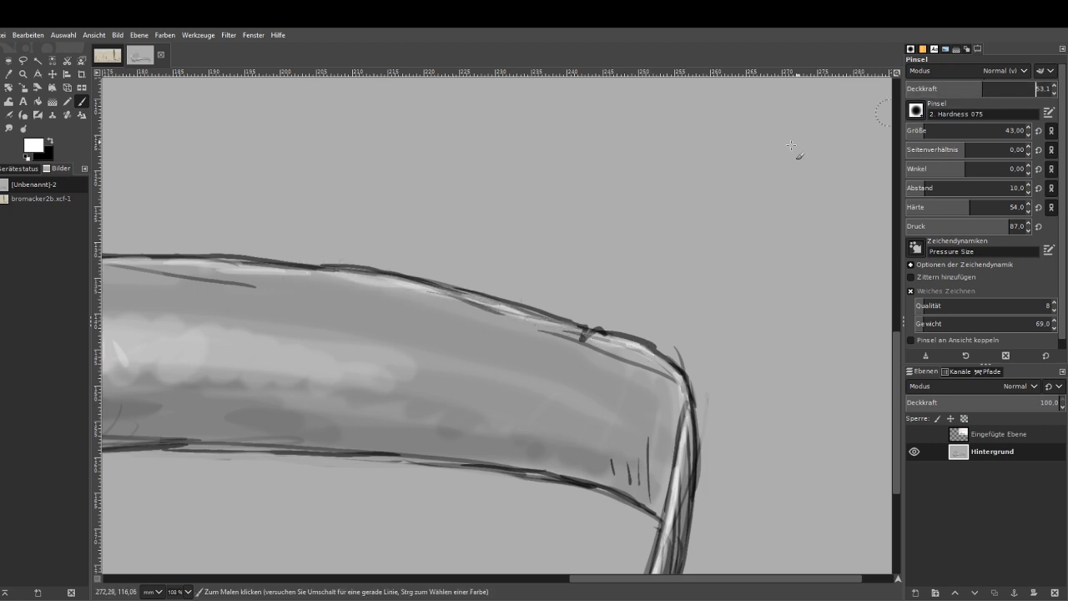
mouse_move(566, 328)
left_mouse_down()
mouse_move(408, 287)
mouse_move(448, 291)
mouse_move(185, 260)
left_mouse_up()
mouse_move(682, 381)
left_mouse_down()
mouse_move(597, 335)
mouse_move(328, 274)
mouse_move(353, 269)
mouse_move(202, 260)
left_mouse_up()
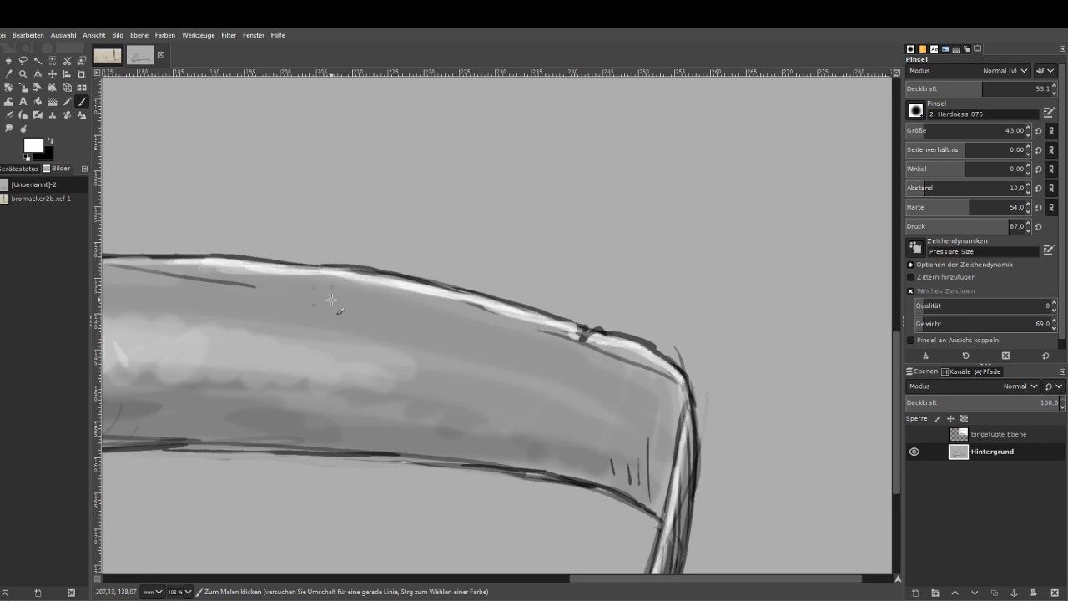
left_click_drag(616, 584, 496, 584)
mouse_move(529, 275)
left_mouse_down()
mouse_move(320, 261)
mouse_move(212, 284)
left_mouse_up()
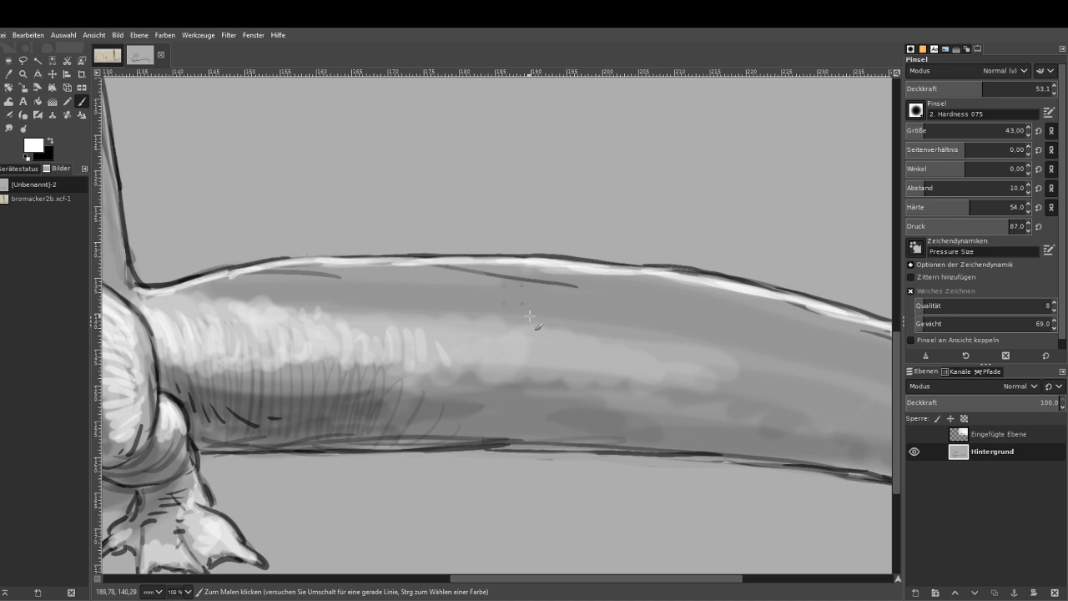
Lower the brush opacity to 24.4 and paint faint highlight strokes at the rear base of the sail.
left_click_drag(488, 579, 379, 579)
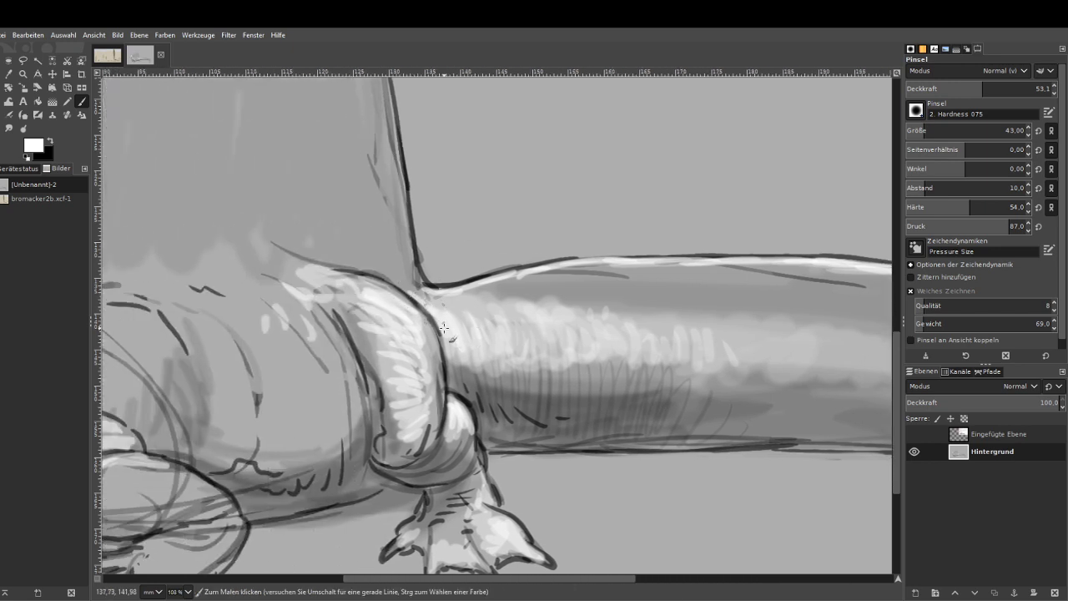
left_click_drag(961, 89, 941, 90)
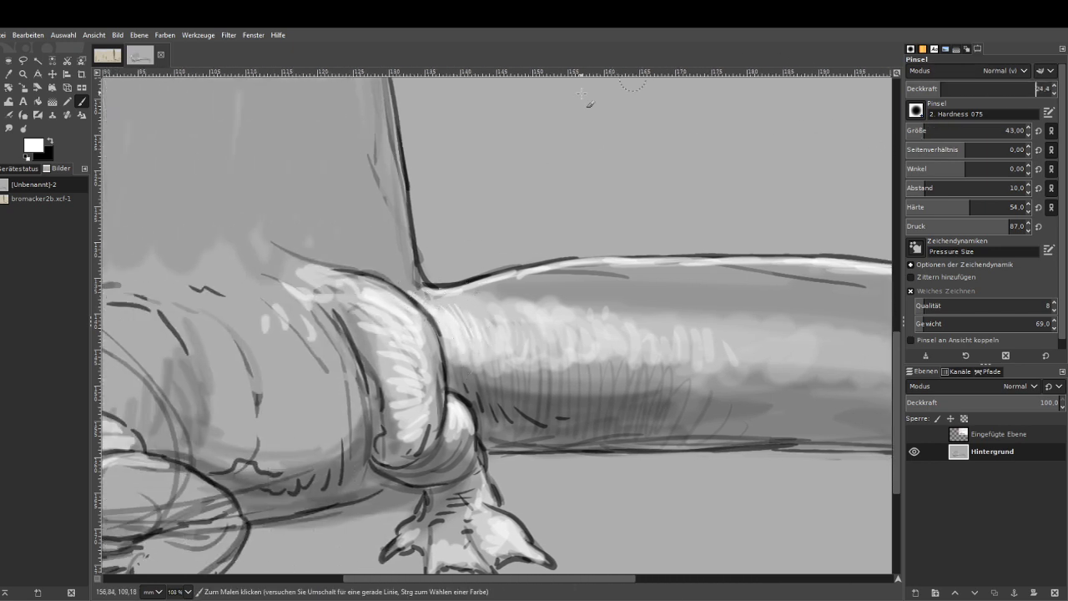
left_click_drag(433, 309, 399, 251)
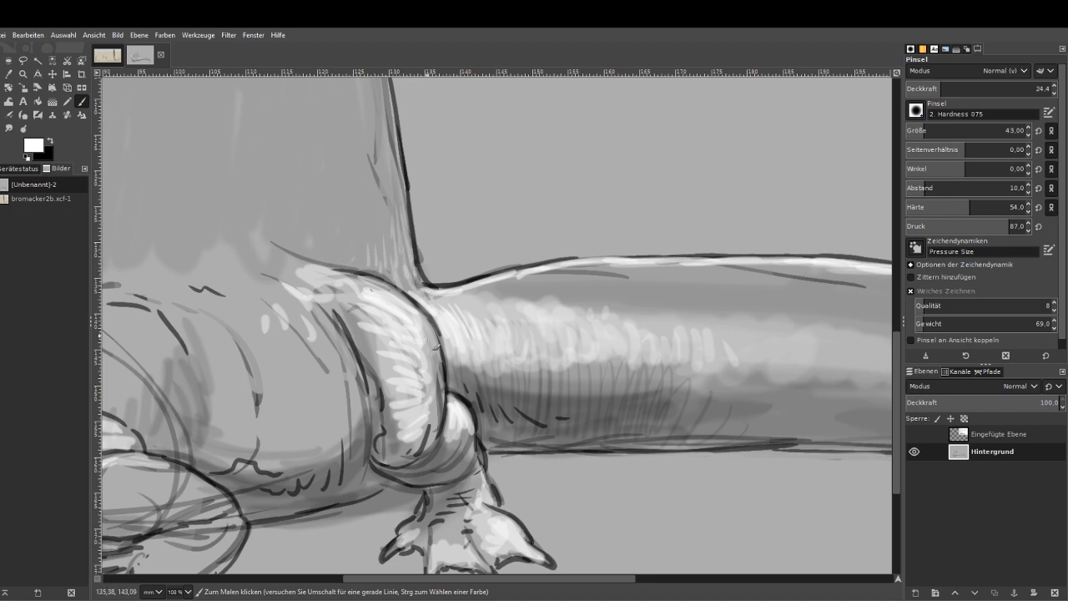
Switch to Discord and examine the Spinosaurus skeletal silhouette posted in the chat.
left_click_drag(476, 578, 396, 577)
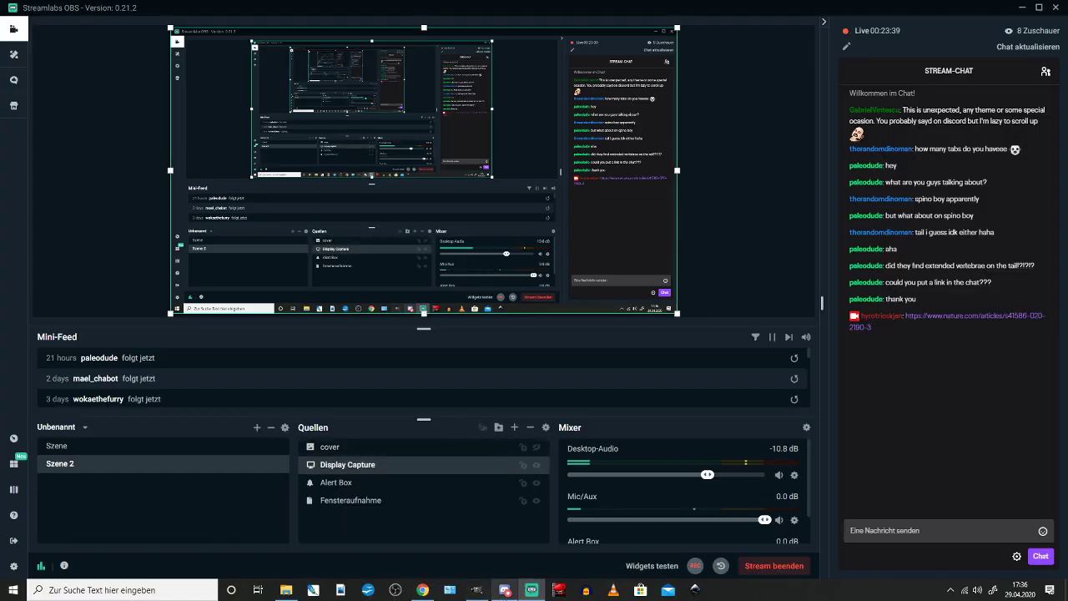
left_click(505, 591)
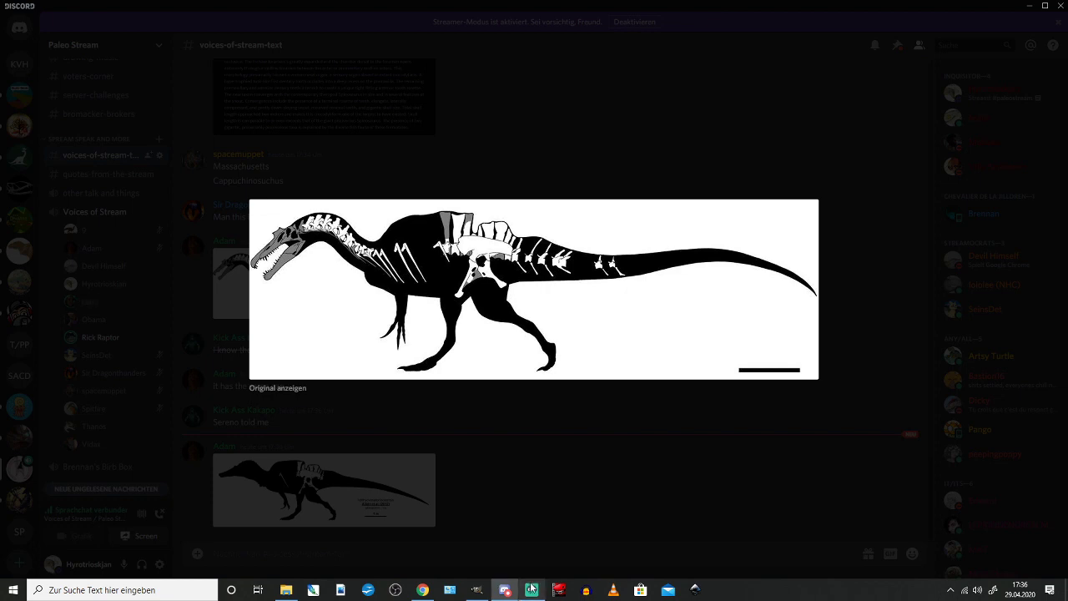
left_click(532, 591)
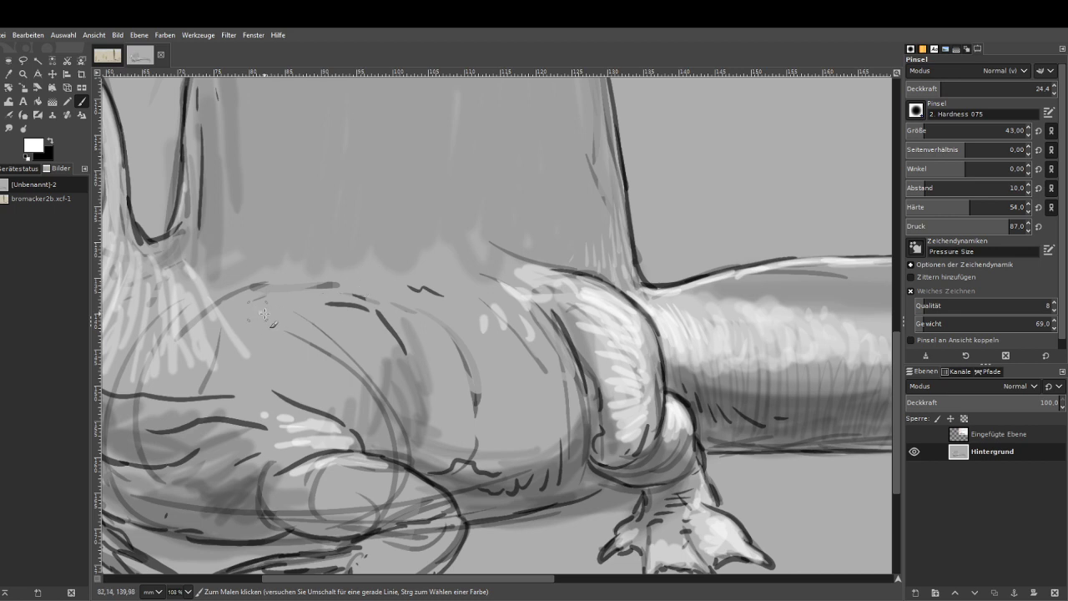
Paint light highlight strokes over the shoulder, along the upper flank and onto the hip.
mouse_move(264, 314)
left_mouse_down()
mouse_move(283, 337)
mouse_move(292, 316)
mouse_move(326, 331)
mouse_move(352, 317)
mouse_move(369, 338)
mouse_move(321, 339)
mouse_move(315, 359)
mouse_move(253, 338)
mouse_move(277, 294)
mouse_move(370, 300)
mouse_move(405, 320)
mouse_move(409, 311)
mouse_move(433, 323)
mouse_move(442, 370)
mouse_move(462, 337)
mouse_move(484, 352)
mouse_move(518, 330)
mouse_move(548, 341)
mouse_move(490, 381)
mouse_move(448, 374)
mouse_move(414, 430)
left_mouse_up()
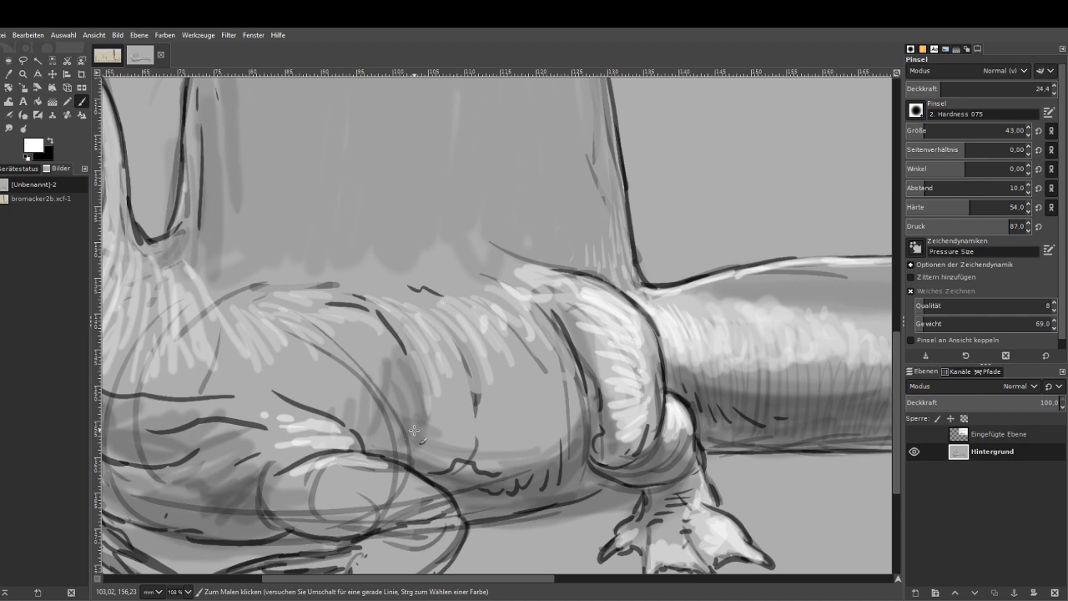
mouse_move(513, 271)
left_mouse_down()
mouse_move(474, 238)
mouse_move(483, 273)
mouse_move(566, 273)
mouse_move(548, 259)
mouse_move(586, 273)
left_mouse_up()
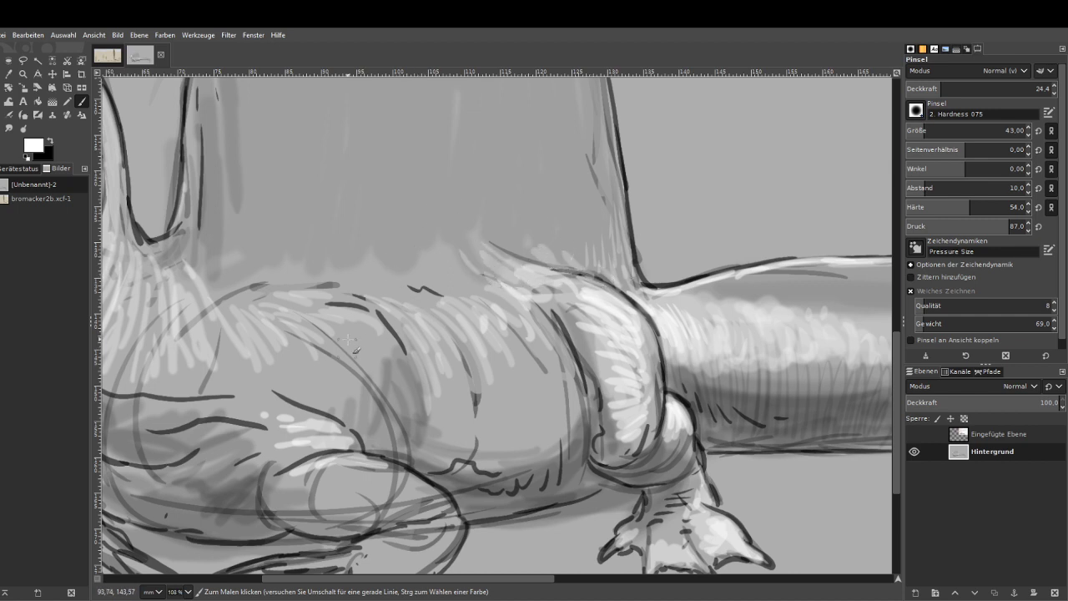
left_click_drag(396, 583, 350, 583)
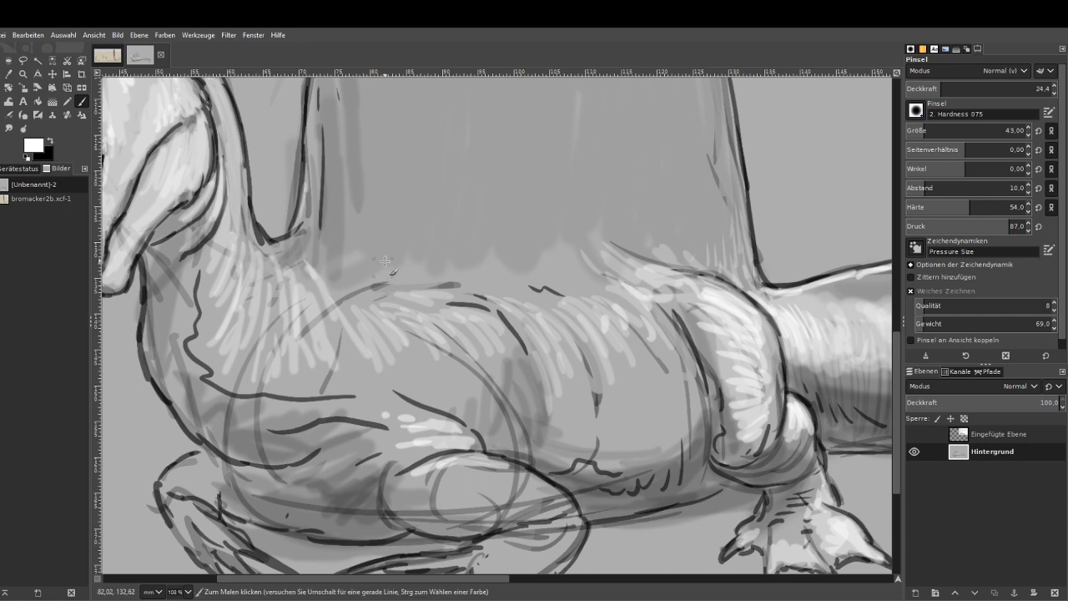
left_click_drag(306, 396, 274, 389)
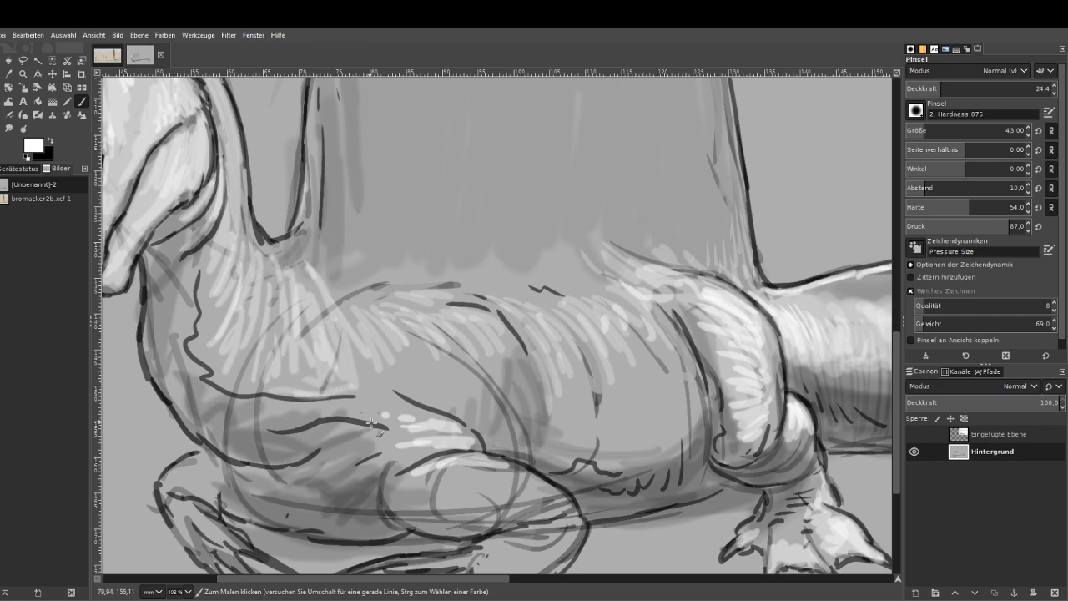
left_click_drag(373, 423, 302, 424)
mouse_move(407, 407)
left_mouse_down()
mouse_move(371, 385)
mouse_move(382, 361)
left_mouse_up()
mouse_move(421, 374)
left_mouse_down()
mouse_move(381, 334)
mouse_move(384, 305)
mouse_move(483, 318)
mouse_move(535, 288)
left_mouse_up()
left_click_drag(583, 326, 552, 283)
left_click_drag(606, 315, 569, 280)
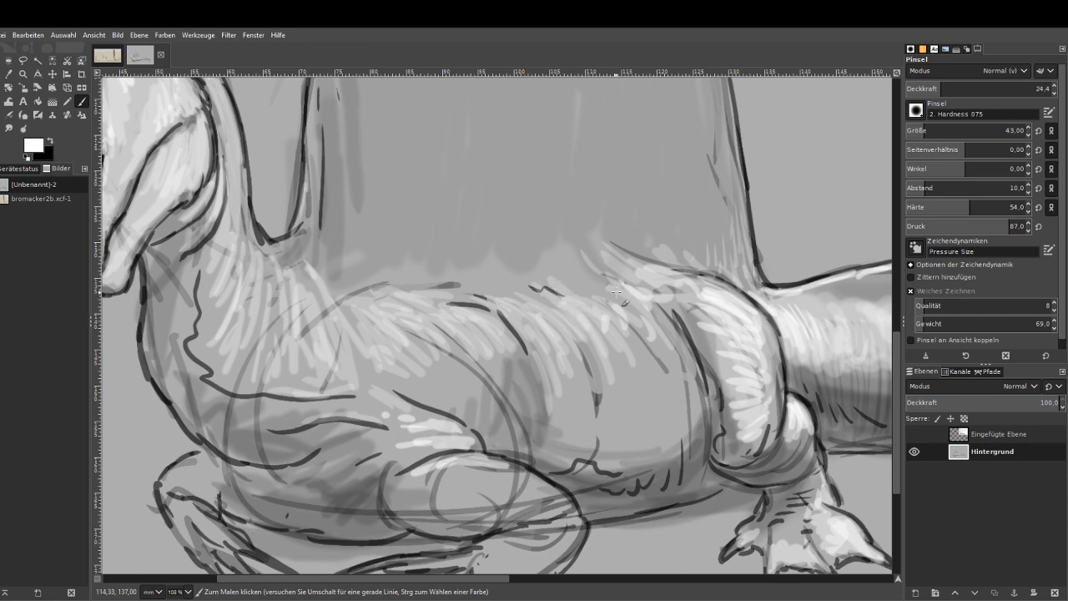
Set the brush size to 84 and opacity to 15.1, and paint a soft highlight band along the sail's base.
left_click(934, 131)
left_click(927, 90)
mouse_move(326, 284)
left_mouse_down()
mouse_move(558, 284)
mouse_move(526, 225)
mouse_move(355, 254)
mouse_move(626, 288)
mouse_move(620, 232)
left_mouse_up()
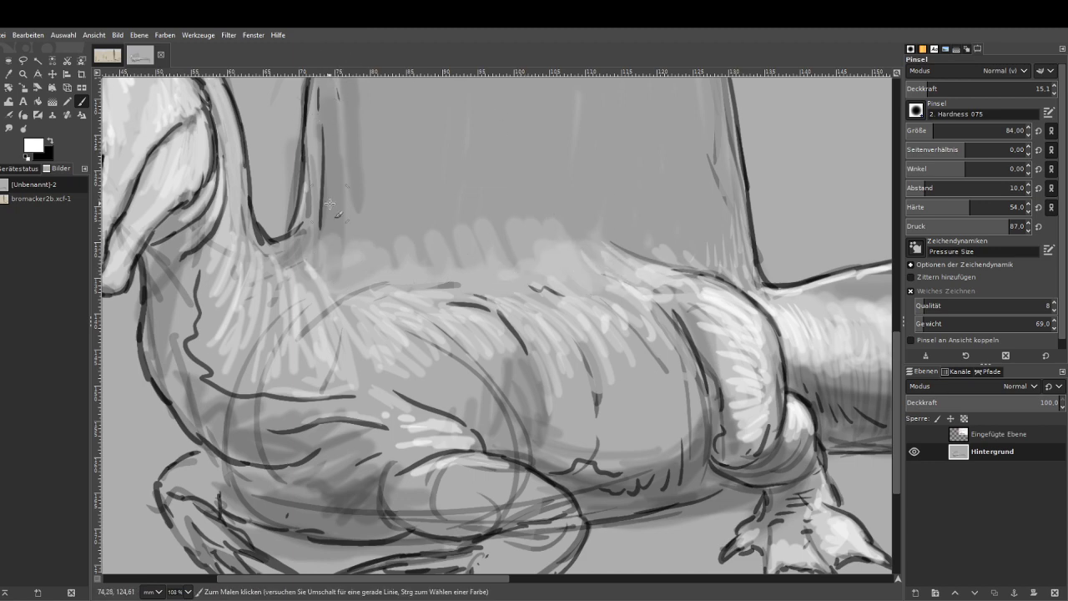
Sample the grey of the throat, set the brush size to 31 and opacity to 55.8, and shade the throat and chest.
scroll(331, 204, "down", 4)
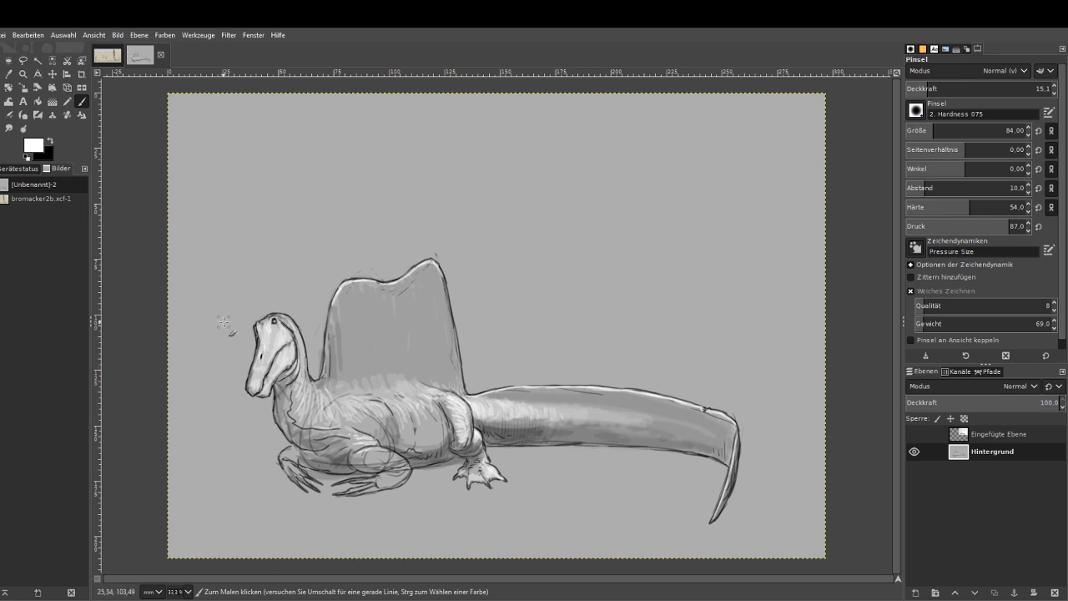
key("z")
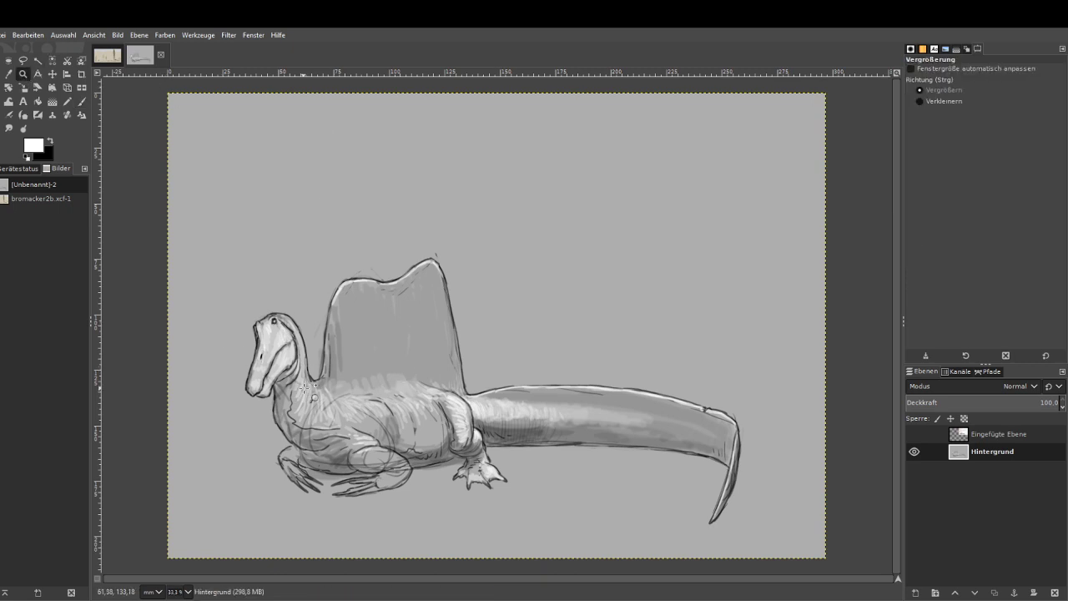
left_click_drag(240, 347, 405, 455)
key("o")
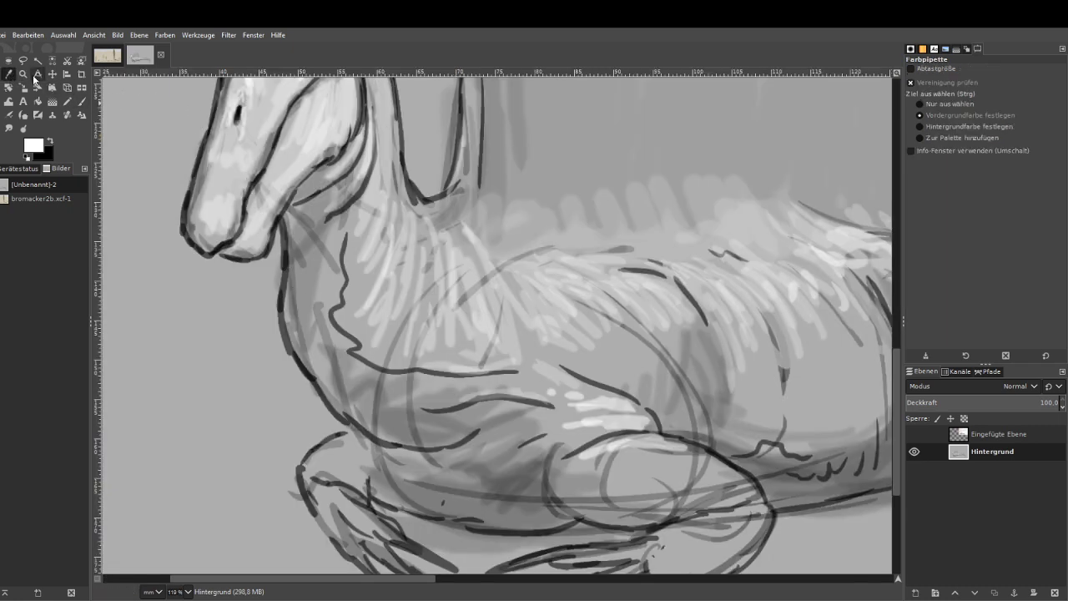
left_click(307, 323)
left_click(82, 101)
left_click(972, 89)
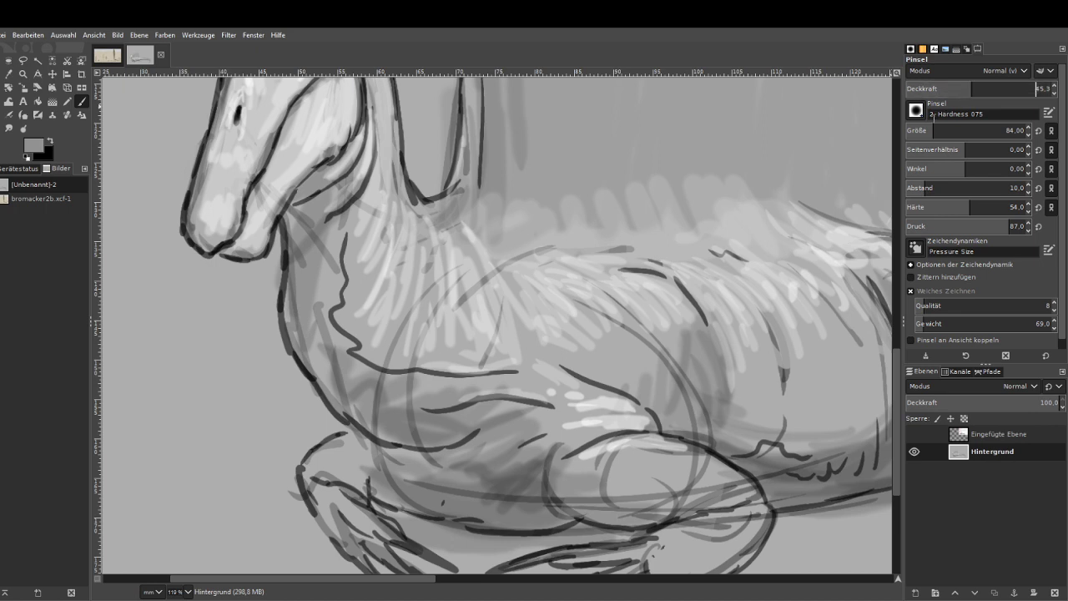
left_click(914, 130)
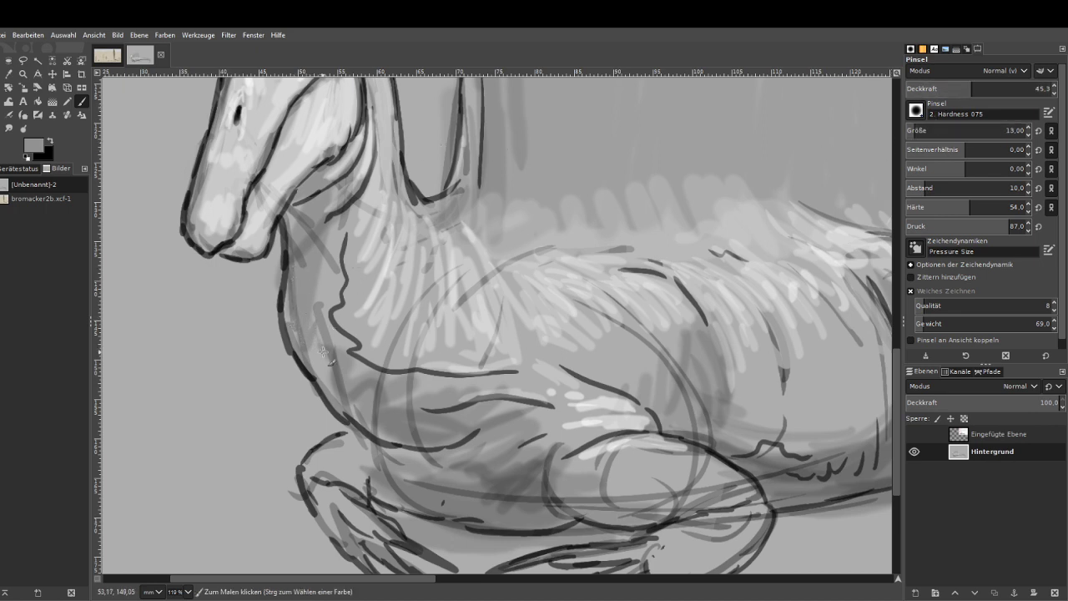
left_click(919, 130)
left_click(986, 89)
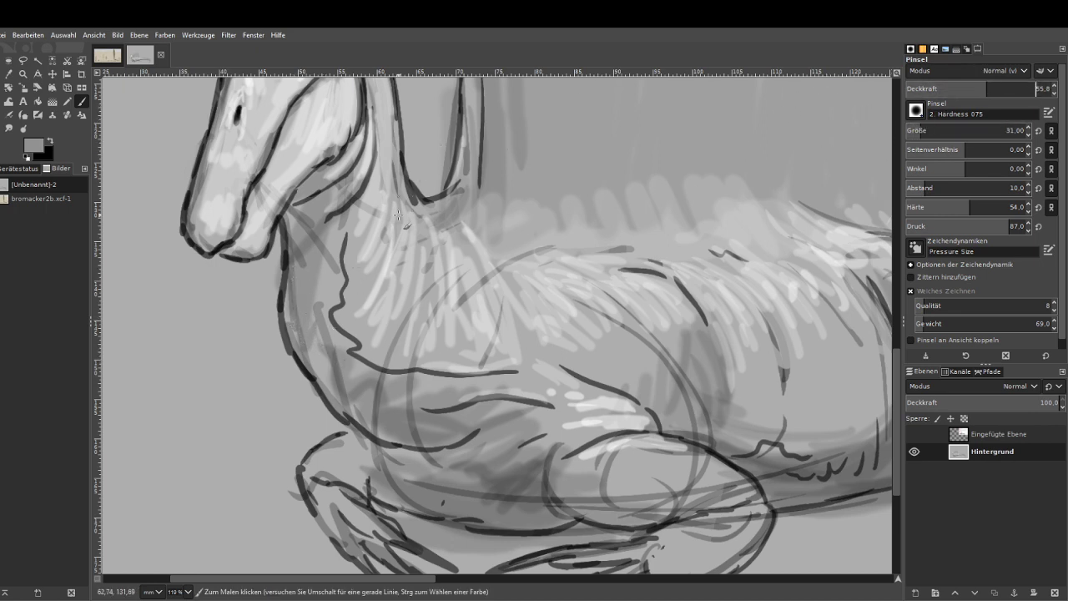
mouse_move(294, 329)
left_mouse_down()
mouse_move(372, 401)
mouse_move(386, 386)
mouse_move(331, 327)
mouse_move(344, 246)
mouse_move(324, 227)
mouse_move(298, 229)
mouse_move(323, 183)
mouse_move(367, 210)
mouse_move(348, 229)
left_mouse_up()
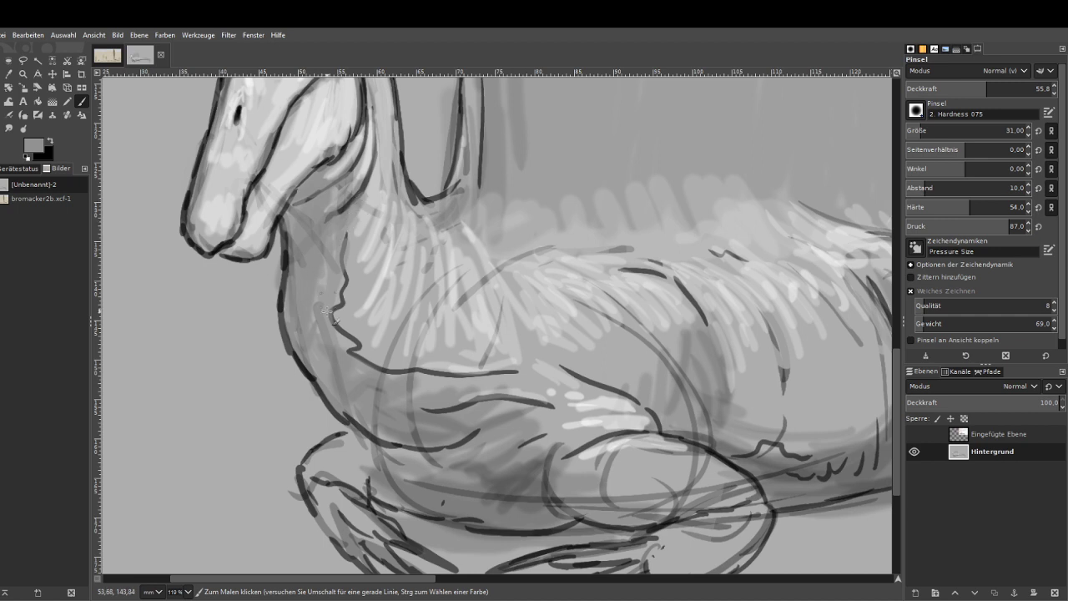
mouse_move(483, 381)
left_mouse_down()
mouse_move(480, 405)
mouse_move(531, 416)
mouse_move(510, 436)
mouse_move(536, 458)
mouse_move(522, 503)
left_mouse_up()
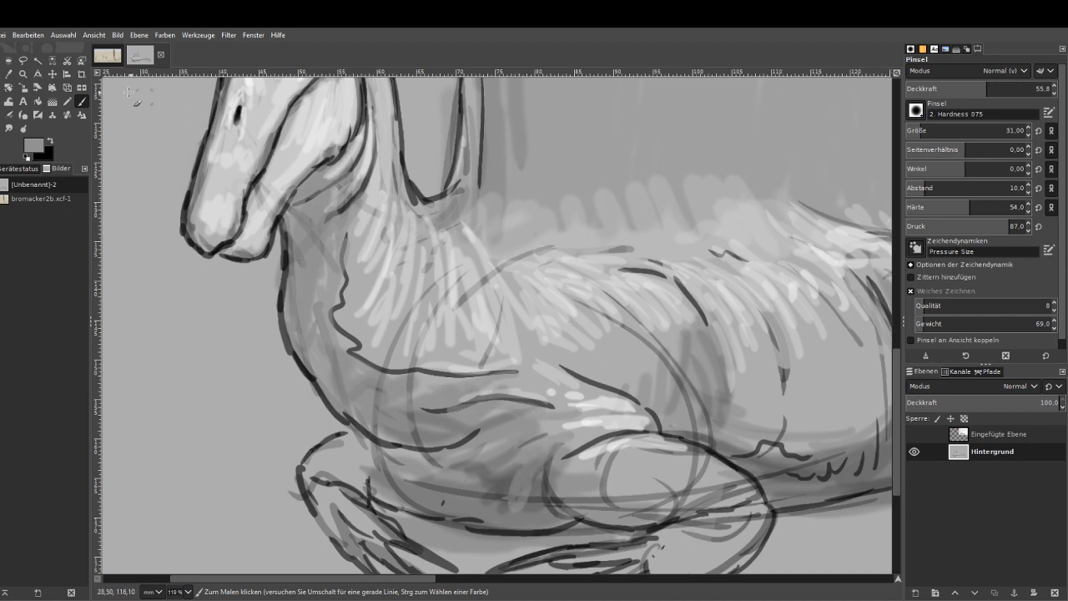
Sample a darker grey from the lower chest and deepen the shading around the chest, foreleg and belly underside.
left_click(8, 73)
left_click(498, 487)
key("p")
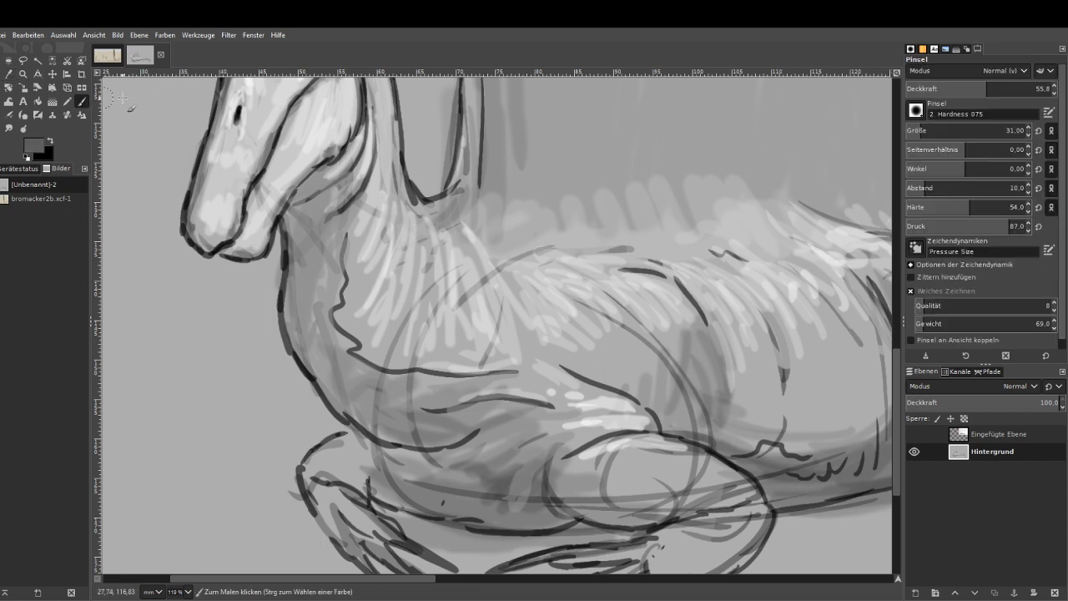
mouse_move(539, 505)
left_mouse_down()
mouse_move(516, 489)
mouse_move(472, 492)
mouse_move(560, 497)
mouse_move(596, 511)
mouse_move(580, 510)
mouse_move(677, 504)
left_mouse_up()
mouse_move(466, 506)
left_mouse_down()
mouse_move(463, 482)
mouse_move(420, 494)
mouse_move(372, 477)
mouse_move(344, 483)
mouse_move(338, 468)
mouse_move(393, 456)
mouse_move(546, 497)
mouse_move(555, 513)
mouse_move(500, 513)
mouse_move(554, 464)
mouse_move(522, 488)
mouse_move(458, 481)
mouse_move(641, 430)
left_mouse_up()
mouse_move(761, 472)
left_mouse_down()
mouse_move(789, 458)
mouse_move(765, 462)
left_mouse_up()
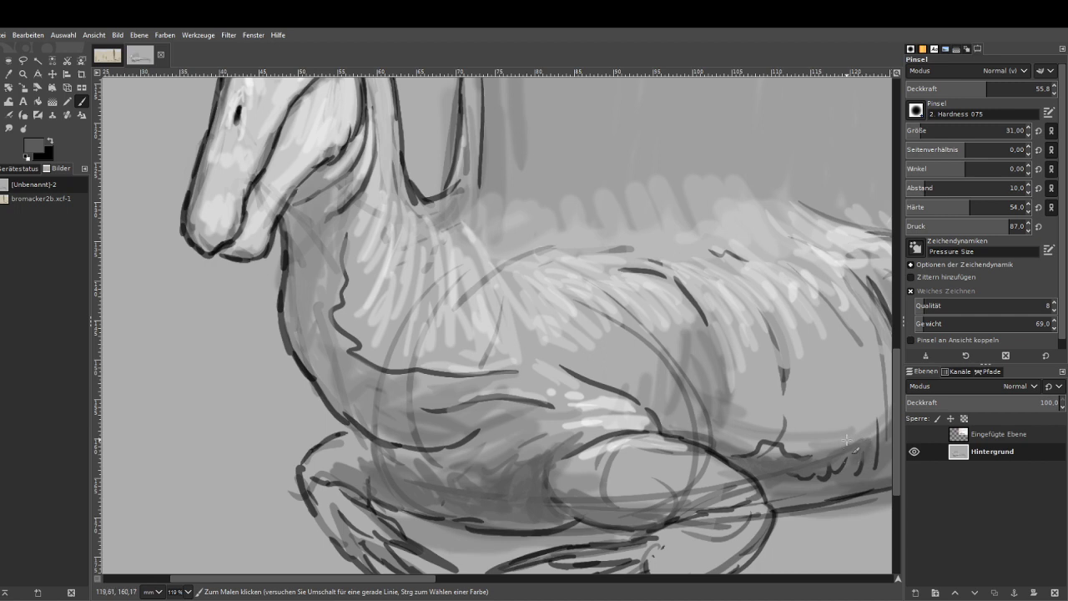
Sample a light grey from the flank highlights and brighten the elbow and forearm of the near front leg.
left_click(9, 74)
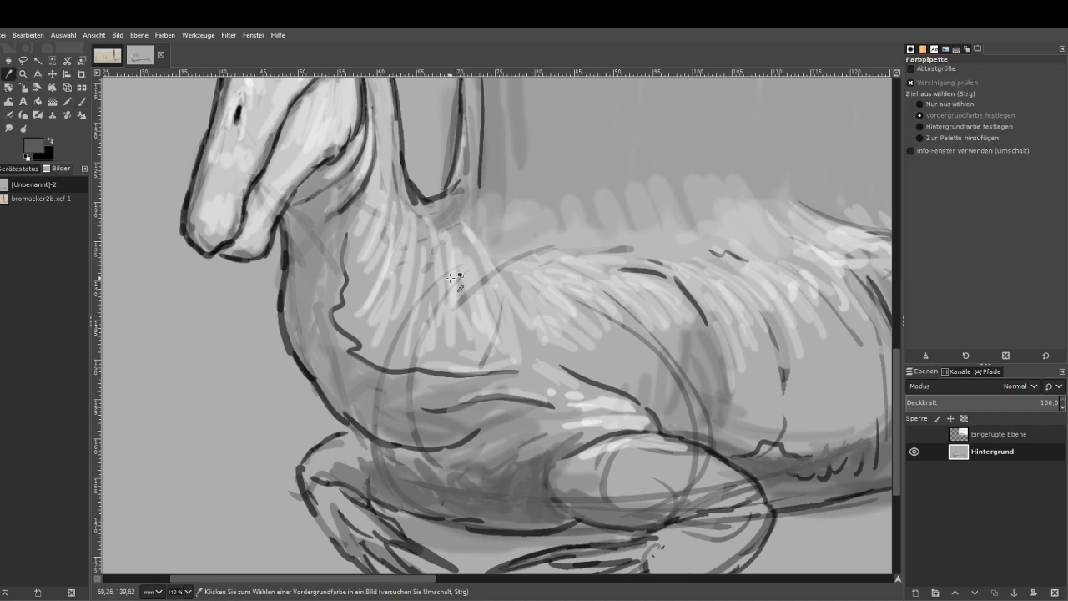
left_click(559, 321)
left_click(81, 101)
mouse_move(719, 472)
left_mouse_down()
mouse_move(653, 450)
mouse_move(734, 486)
mouse_move(736, 508)
mouse_move(653, 534)
left_mouse_up()
Add light strokes to the near hand's fingers, the upper arm and the flank behind the shoulder.
scroll(896, 370, "down", 1)
left_click_drag(896, 369, 896, 409)
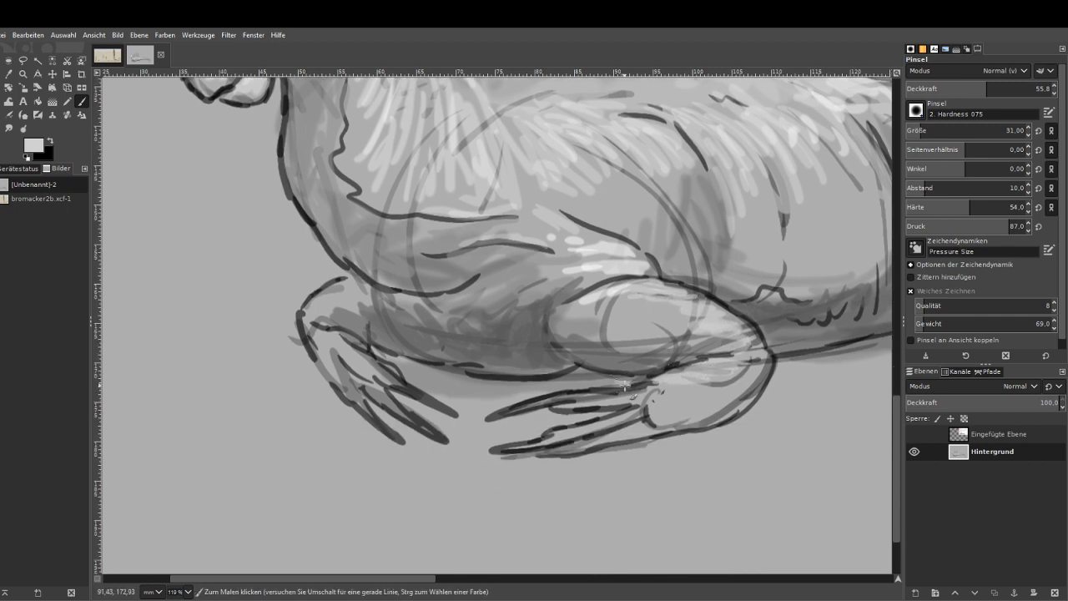
left_click_drag(647, 392, 538, 404)
mouse_move(599, 424)
left_mouse_down()
mouse_move(542, 436)
mouse_move(639, 413)
left_mouse_up()
mouse_move(659, 394)
left_mouse_down()
mouse_move(736, 362)
mouse_move(726, 386)
mouse_move(726, 323)
mouse_move(673, 300)
mouse_move(601, 311)
mouse_move(603, 272)
mouse_move(576, 293)
left_mouse_up()
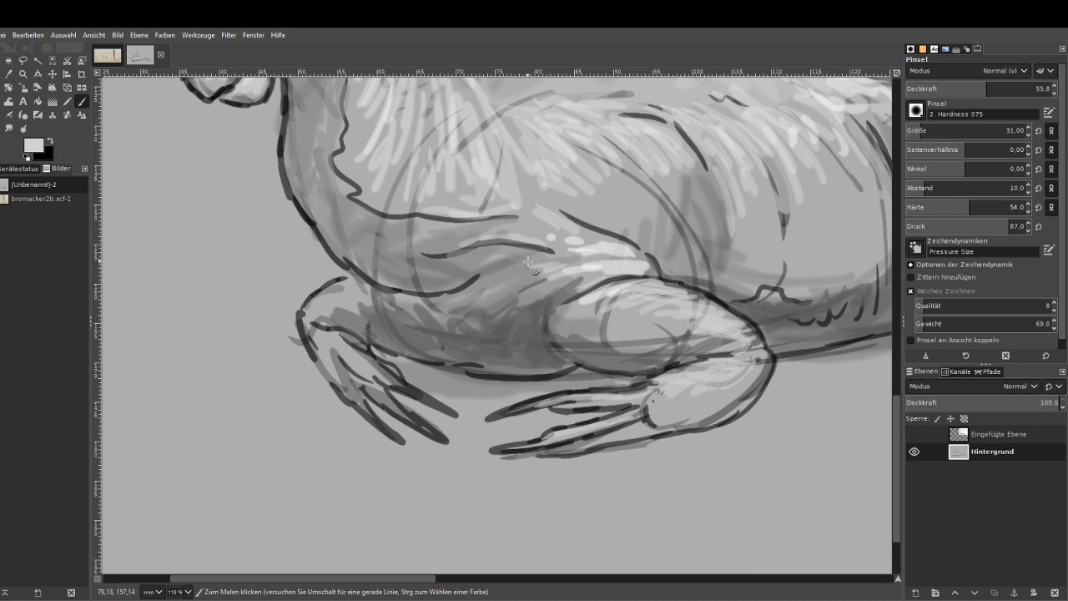
mouse_move(547, 223)
left_mouse_down()
mouse_move(593, 216)
mouse_move(563, 198)
mouse_move(610, 177)
mouse_move(598, 150)
mouse_move(680, 173)
mouse_move(701, 192)
mouse_move(719, 130)
mouse_move(732, 190)
left_mouse_up()
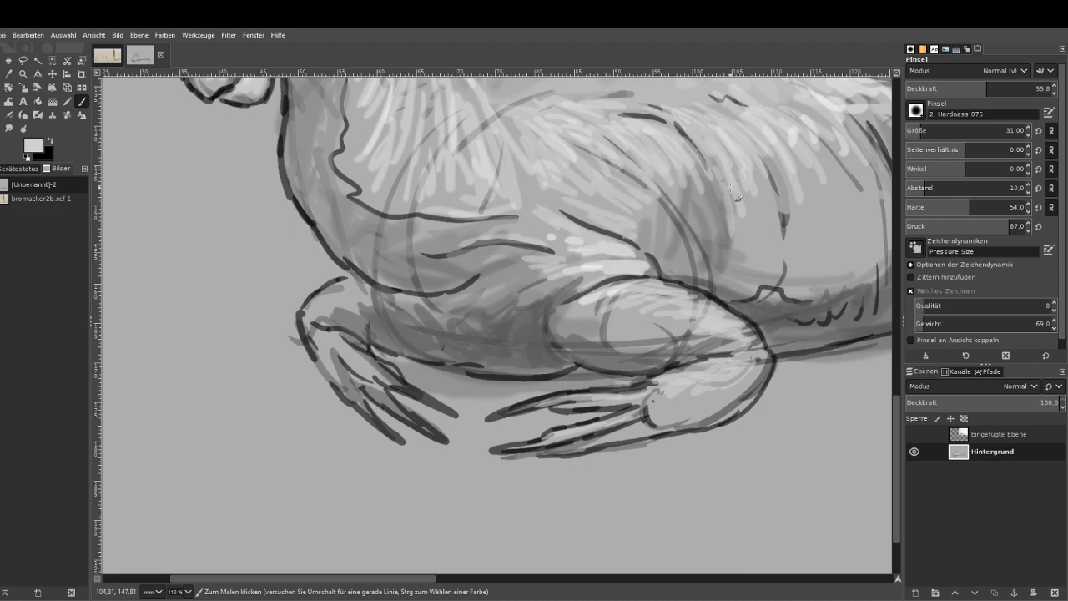
Lower the brush opacity to 11.6 and paint faint vertical strokes across the upper side of the front half of the tail.
scroll(732, 190, "down", 3)
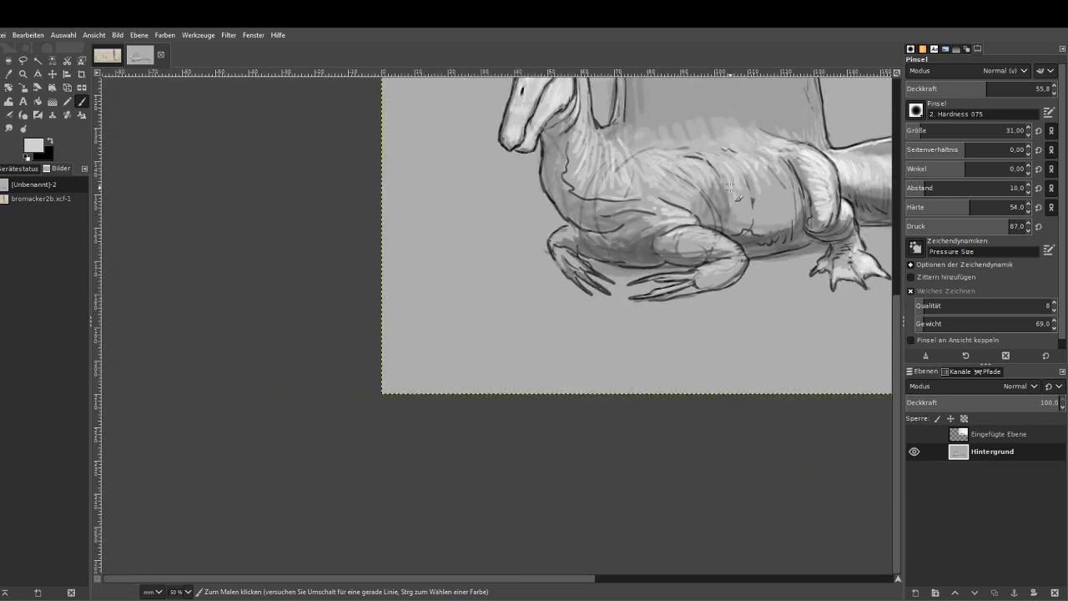
scroll(732, 190, "down", 1)
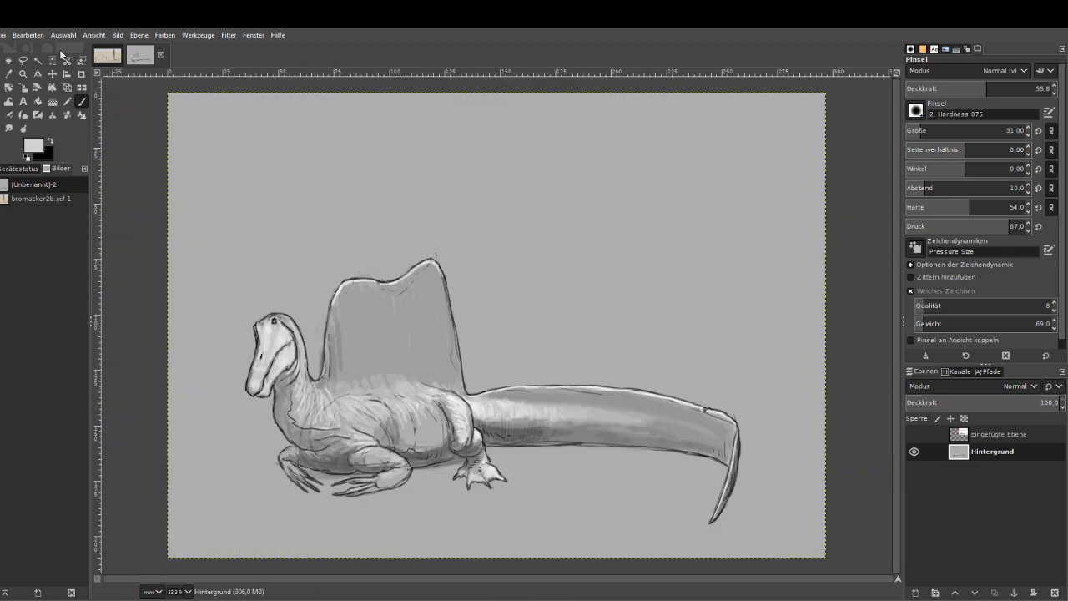
left_click(37, 75)
left_click(23, 74)
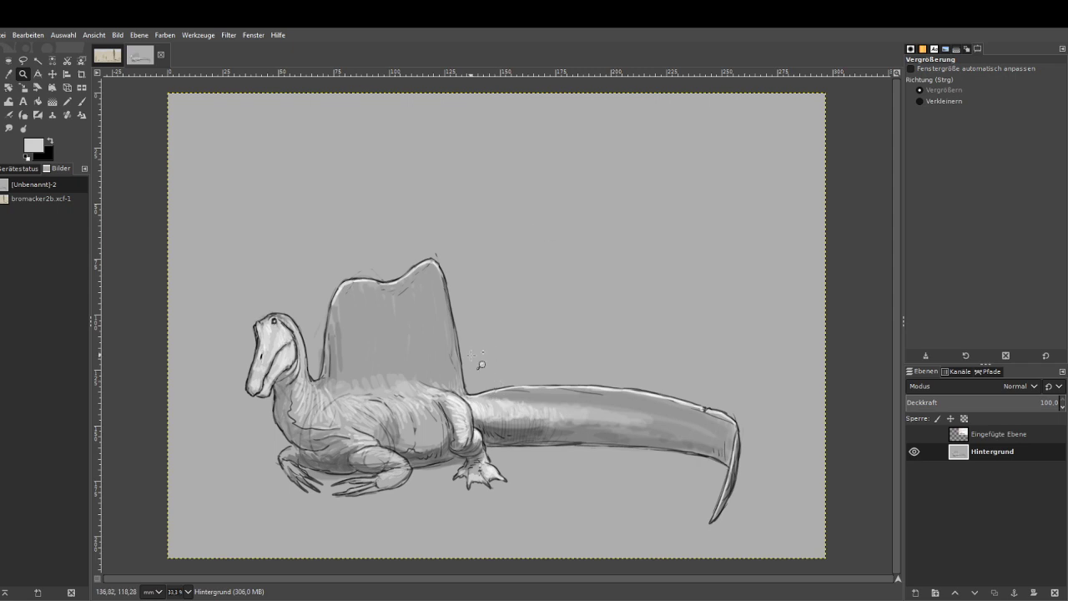
left_click_drag(471, 354, 659, 469)
left_click(81, 101)
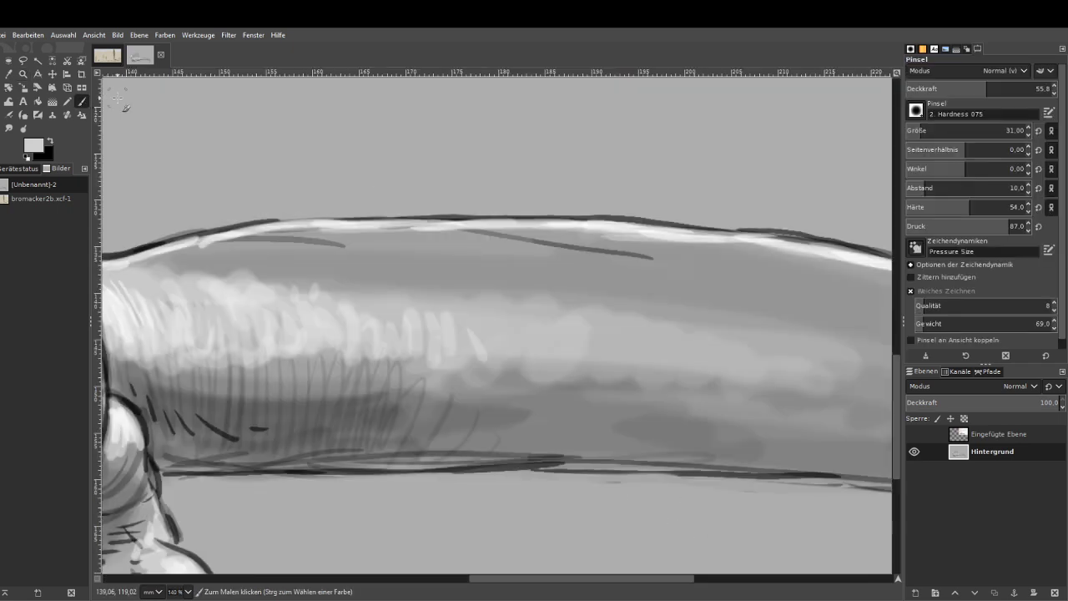
left_click_drag(477, 356, 466, 324)
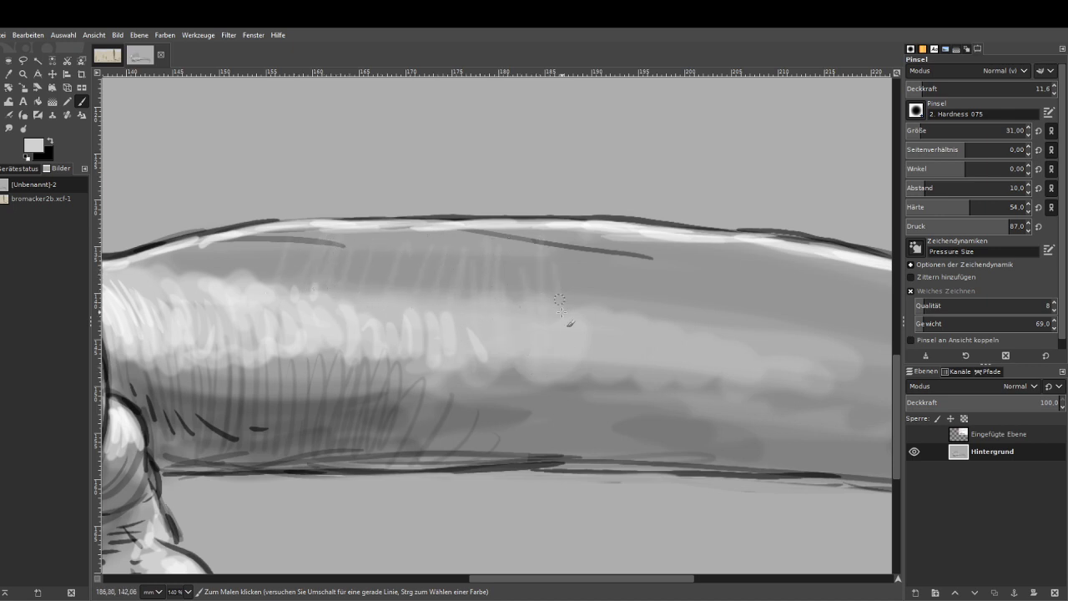
Extend the faint vertical strokes along the tail's highlight band toward its end and add some near the tail base.
left_click_drag(627, 401, 625, 408)
left_click_drag(554, 332, 550, 390)
left_click_drag(509, 333, 505, 377)
scroll(652, 534, "right", 5)
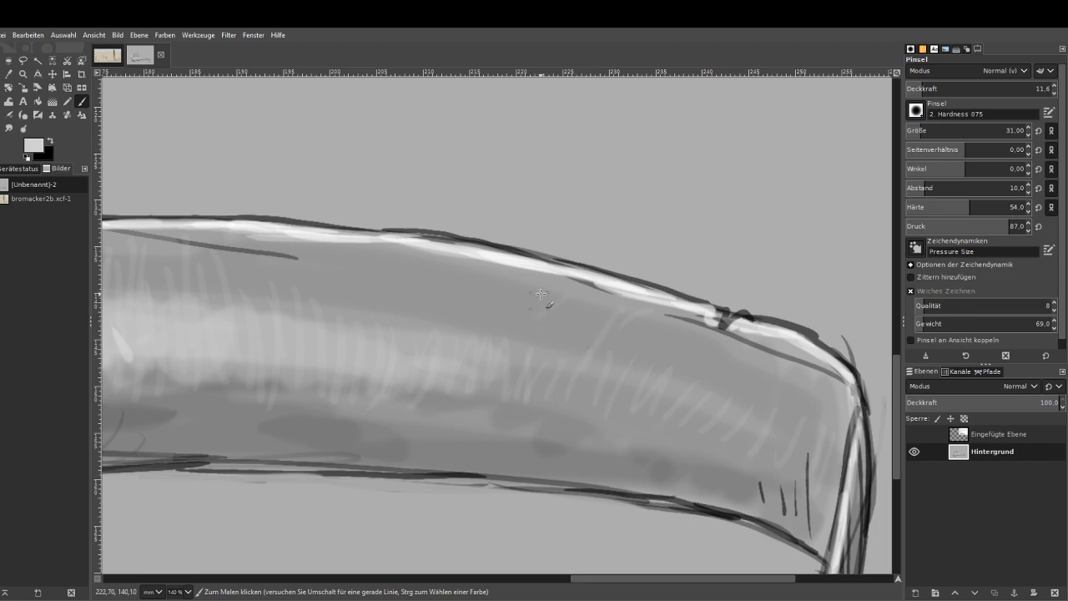
left_click(546, 578)
mouse_move(647, 253)
left_mouse_down()
mouse_move(557, 249)
mouse_move(618, 270)
mouse_move(604, 265)
mouse_move(629, 244)
mouse_move(693, 237)
left_mouse_up()
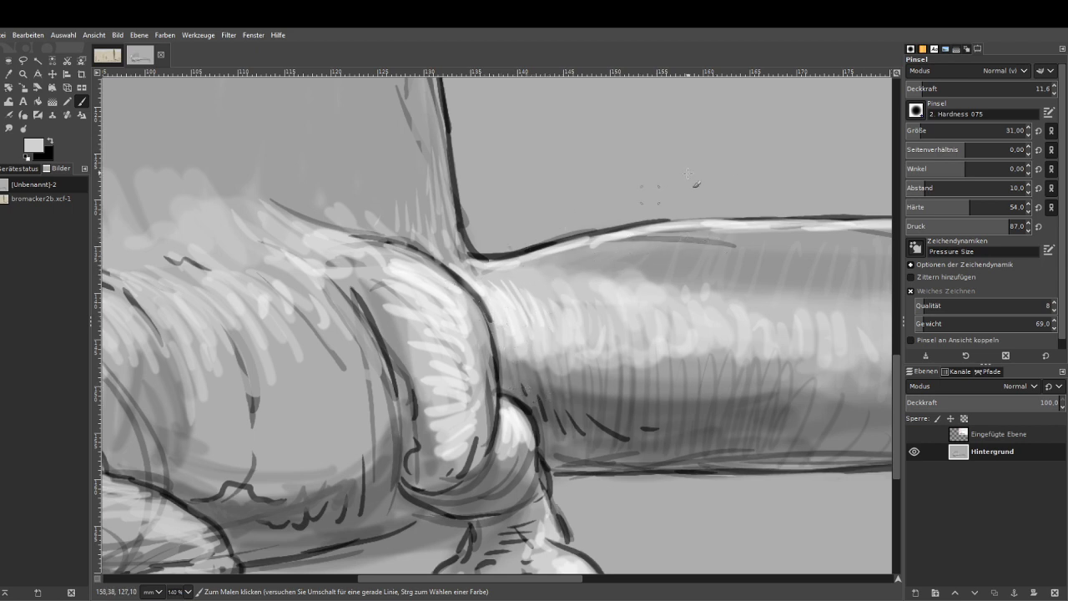
Raise the brush opacity to 36.8 and paint light strokes down the rear flank in front of the hind leg.
left_click_drag(935, 88, 960, 88)
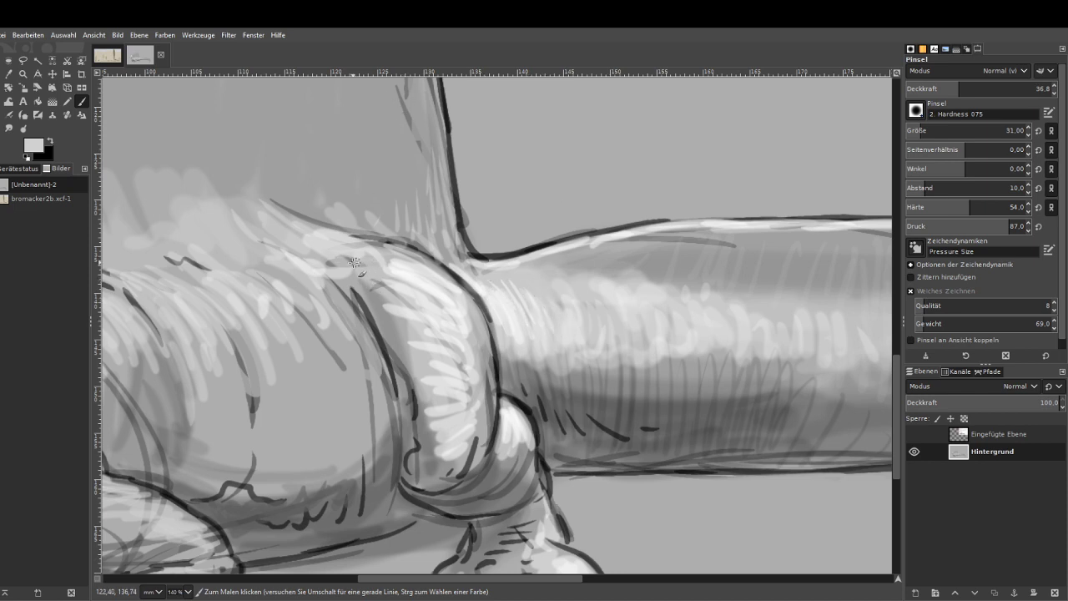
left_click_drag(336, 284, 354, 356)
left_click_drag(314, 321, 343, 393)
mouse_move(309, 349)
left_mouse_down()
mouse_move(325, 413)
mouse_move(296, 372)
mouse_move(293, 391)
mouse_move(254, 340)
mouse_move(231, 422)
mouse_move(204, 394)
mouse_move(261, 437)
left_mouse_up()
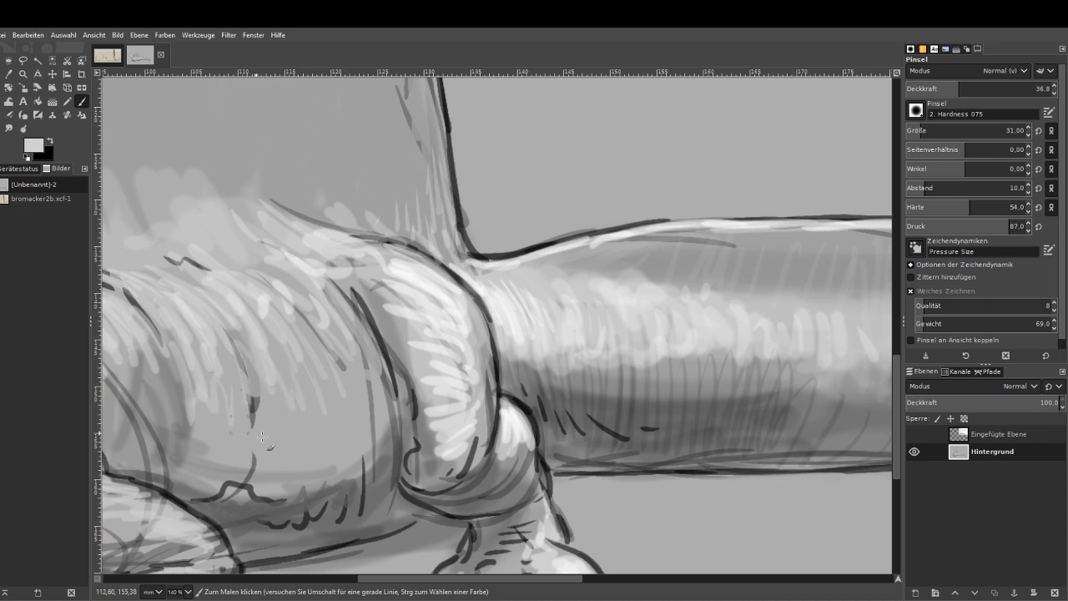
Pick a mid-grey from the flank behind the upper arm, raise the brush opacity to 82.9 and paint strokes along the lower flank.
left_click_drag(414, 577, 314, 577)
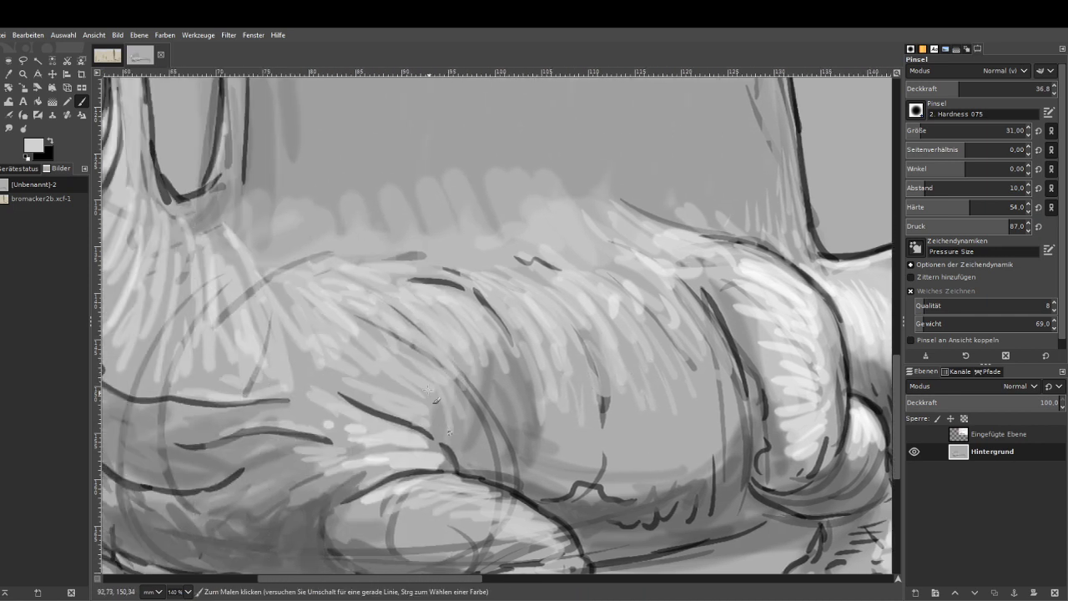
left_click_drag(433, 392, 484, 346)
key("1")
key("o")
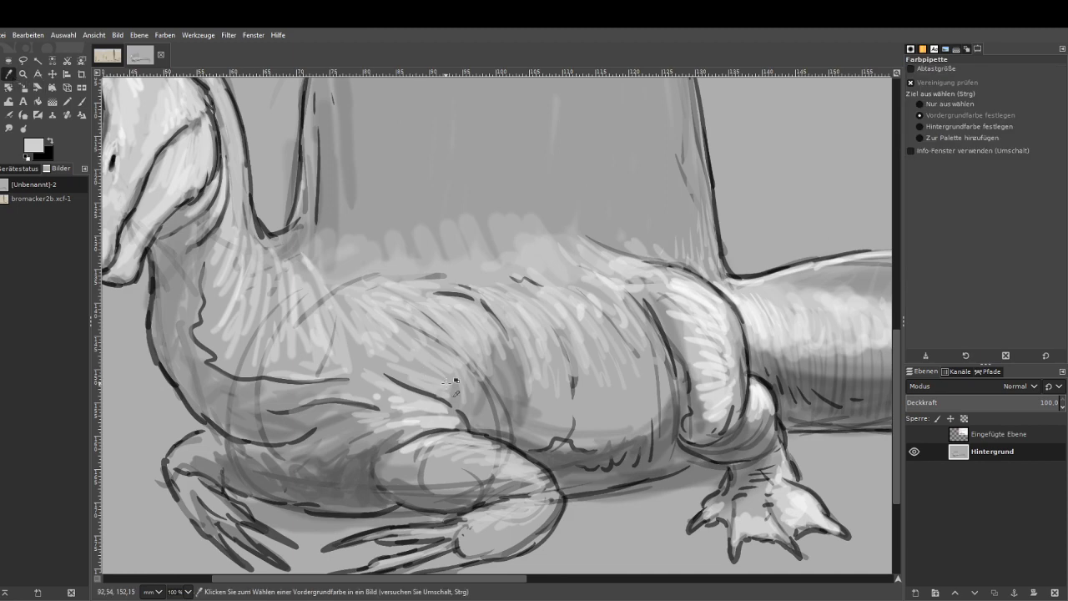
left_click(494, 391)
left_click(81, 101)
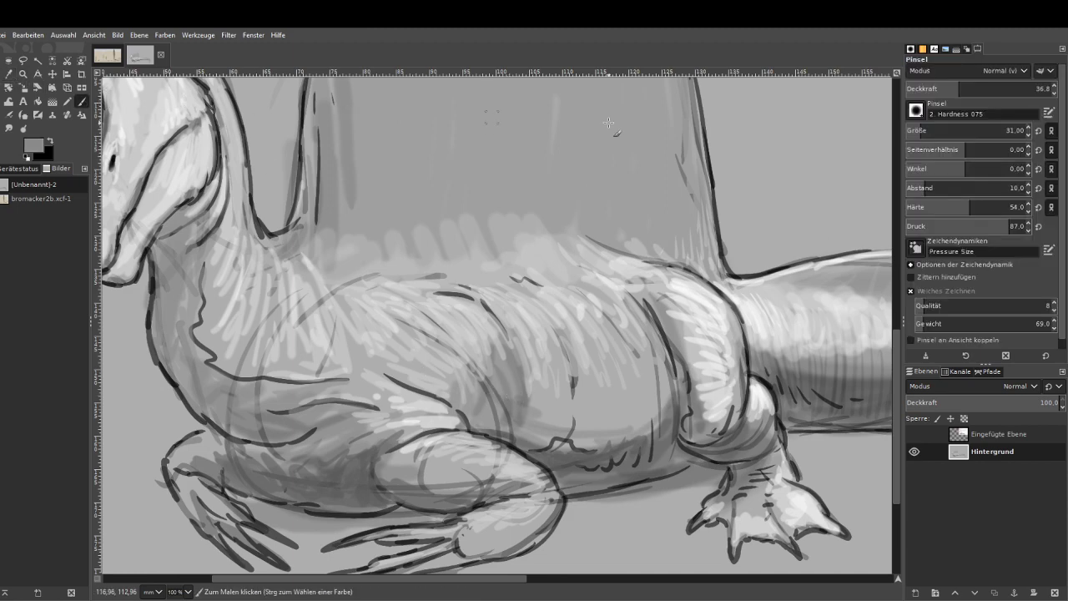
left_click_drag(978, 93, 958, 93)
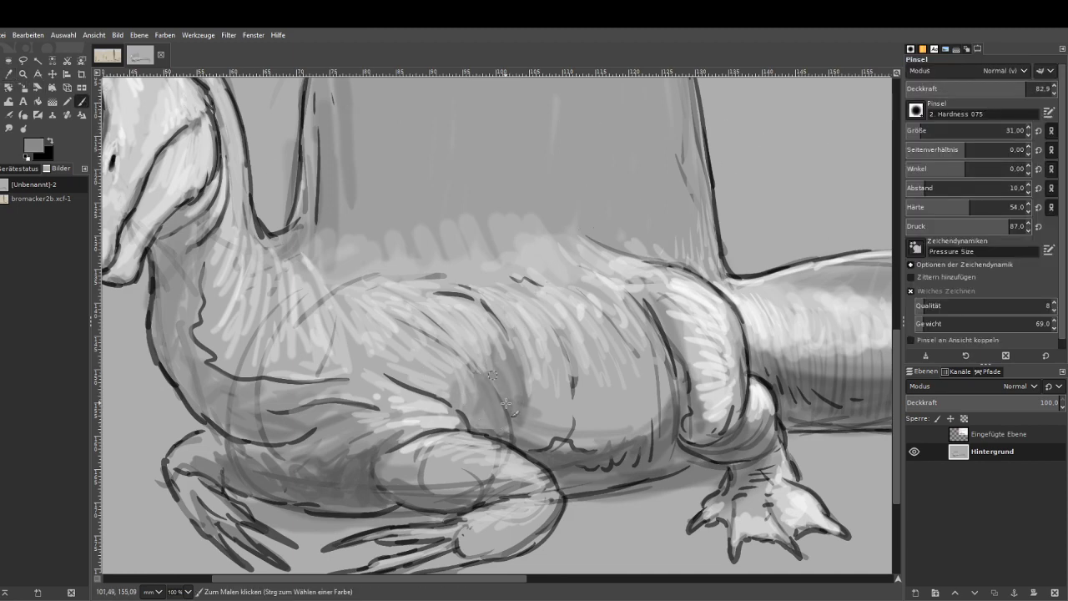
mouse_move(483, 417)
left_mouse_down()
mouse_move(503, 437)
mouse_move(499, 401)
mouse_move(521, 402)
mouse_move(557, 437)
left_mouse_up()
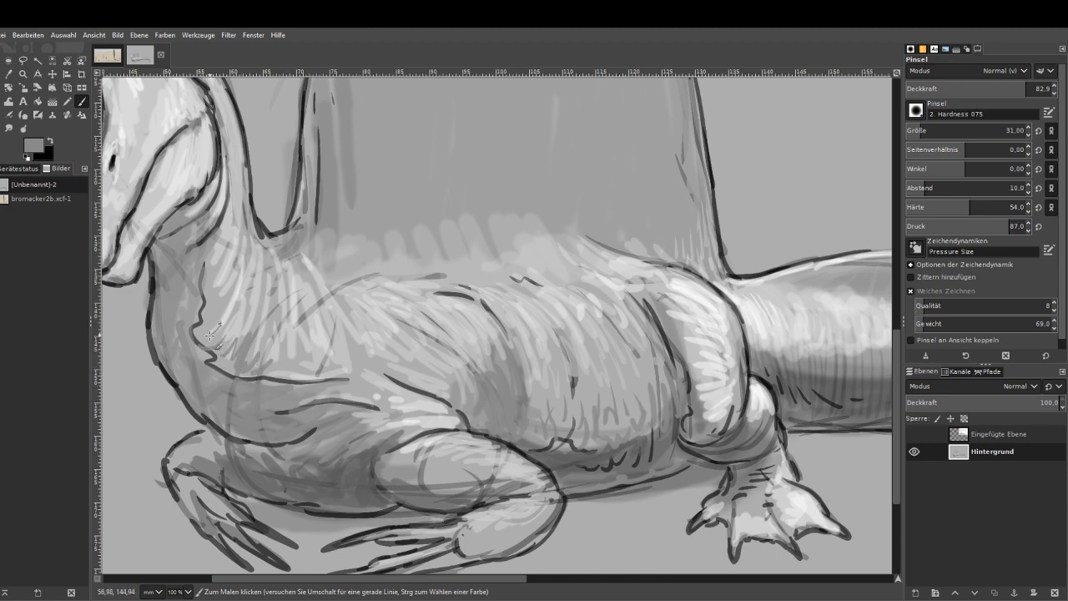
Add mid-grey strokes along the throat fold, the front edge of the snout and the back of the neck.
mouse_move(208, 336)
left_mouse_down()
mouse_move(223, 289)
mouse_move(206, 313)
mouse_move(200, 262)
mouse_move(183, 265)
mouse_move(184, 242)
mouse_move(165, 244)
mouse_move(173, 221)
mouse_move(192, 282)
left_mouse_up()
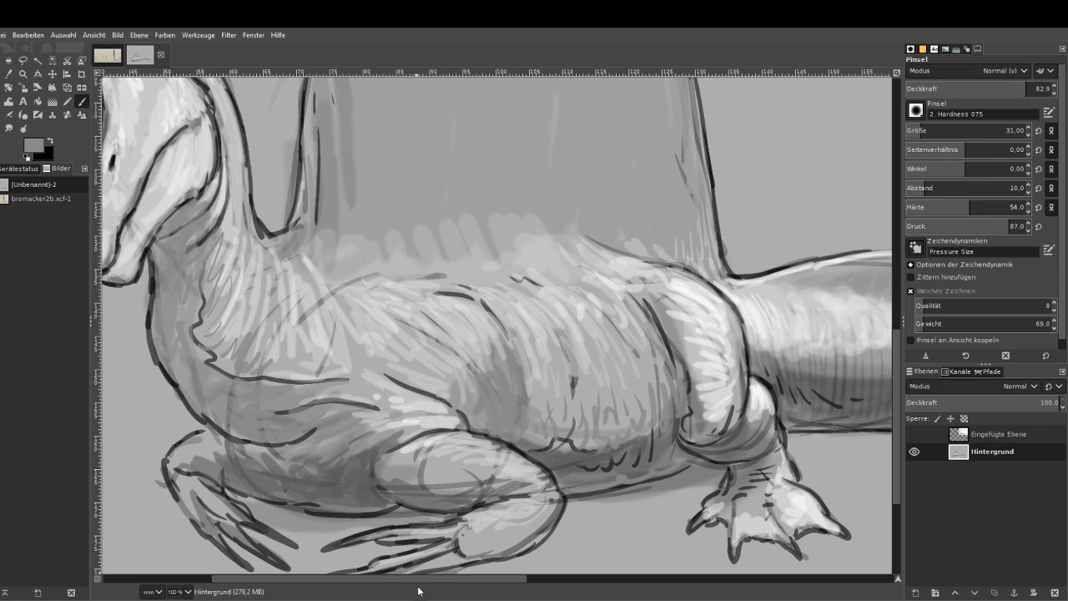
scroll(306, 539, "left", 5)
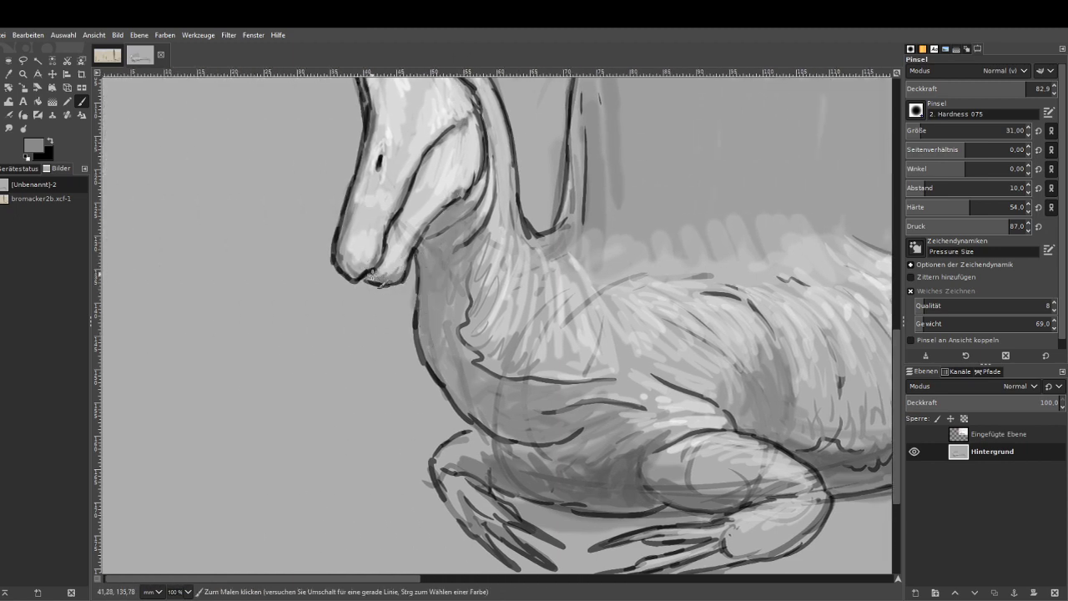
left_click_drag(354, 268, 345, 247)
left_click_drag(378, 140, 367, 125)
scroll(810, 219, "up", 4)
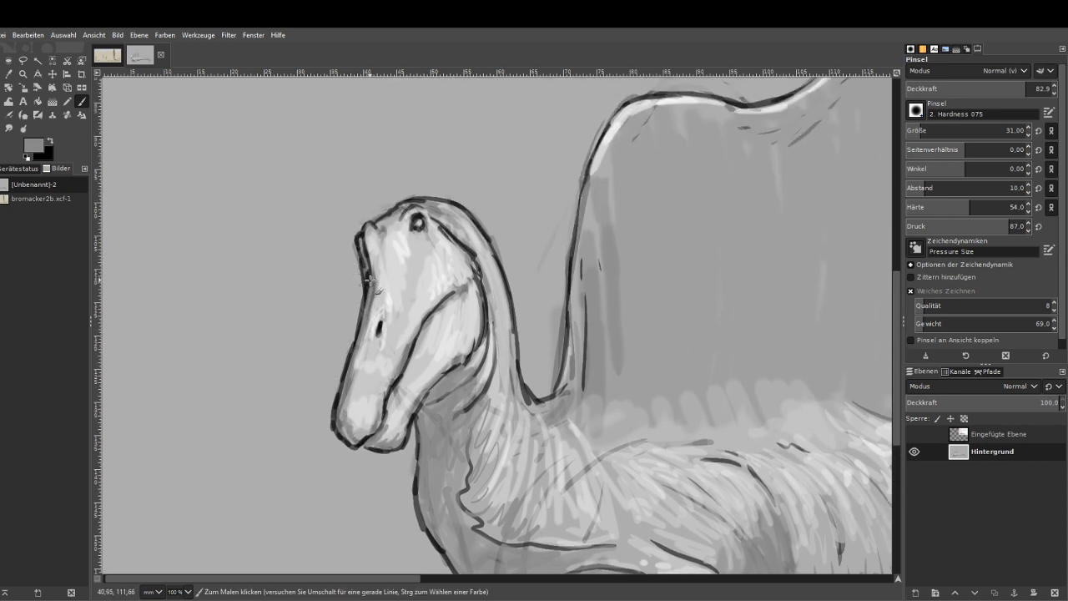
mouse_move(370, 278)
left_mouse_down()
mouse_move(361, 241)
mouse_move(366, 295)
left_mouse_up()
left_click_drag(481, 252, 497, 348)
Pick a light grey from the shoulder and paint light strokes down the back of the neck and over the shoulder.
left_click(9, 73)
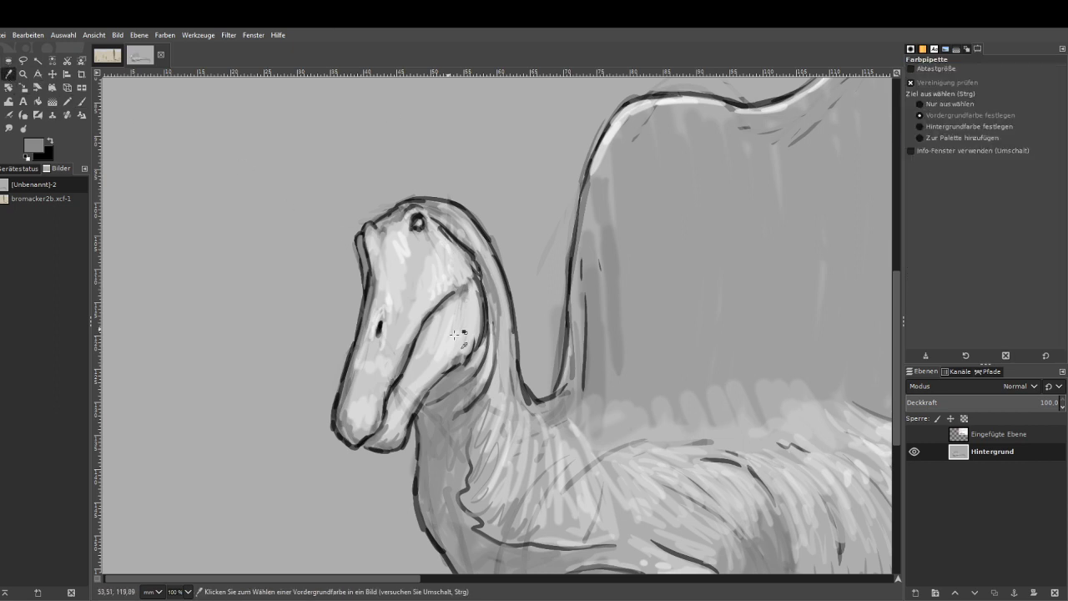
left_click(584, 480)
left_click(80, 101)
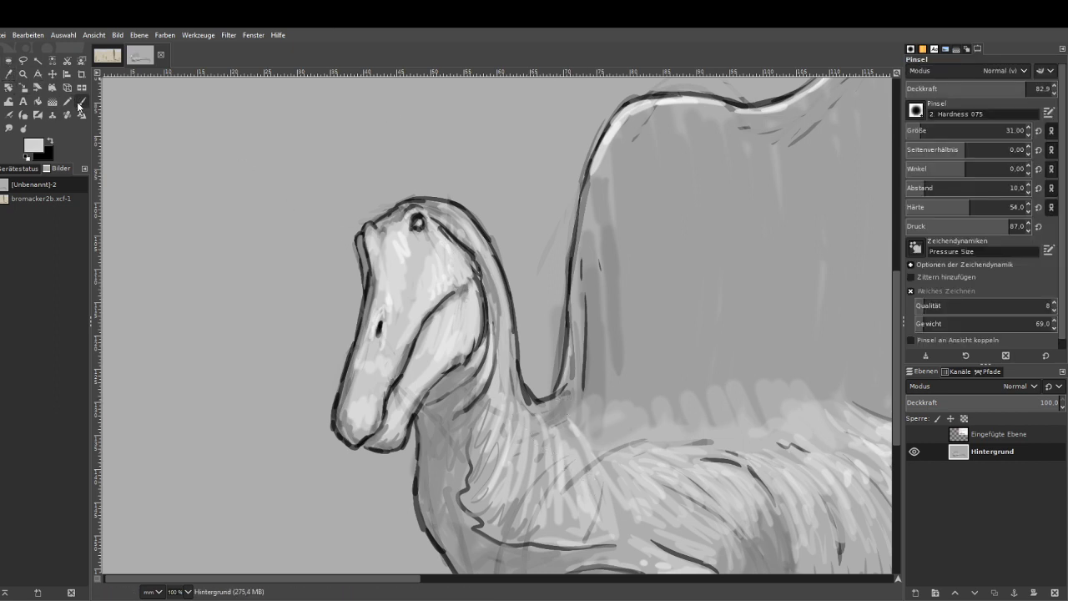
mouse_move(419, 217)
left_mouse_down()
mouse_move(488, 271)
mouse_move(496, 322)
left_mouse_up()
mouse_move(577, 459)
left_mouse_down()
mouse_move(568, 498)
mouse_move(598, 456)
mouse_move(631, 438)
mouse_move(650, 444)
mouse_move(570, 436)
mouse_move(556, 481)
mouse_move(510, 465)
mouse_move(504, 428)
mouse_move(531, 414)
mouse_move(510, 383)
mouse_move(508, 341)
left_mouse_up()
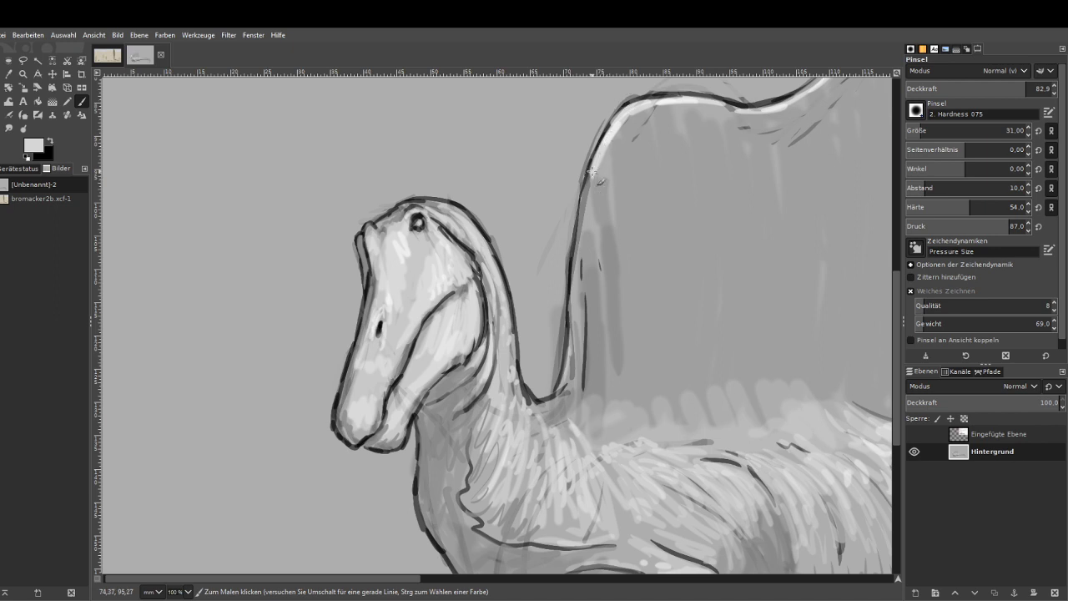
Add light strokes along the rear edge of the sail and at its base near the hip.
left_click(546, 578)
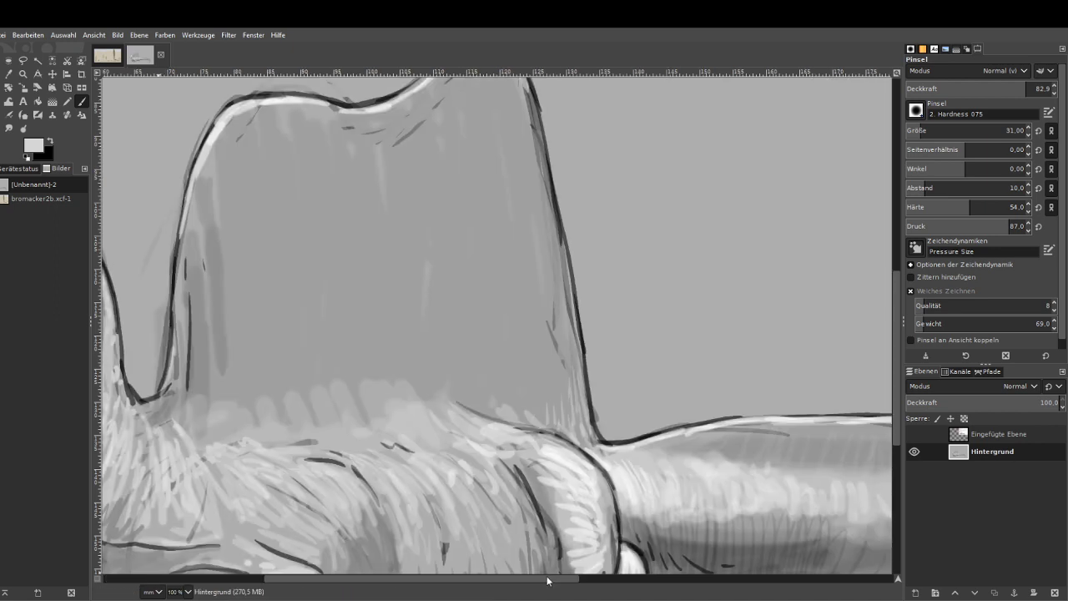
left_click_drag(549, 579, 560, 580)
left_click_drag(568, 442, 533, 255)
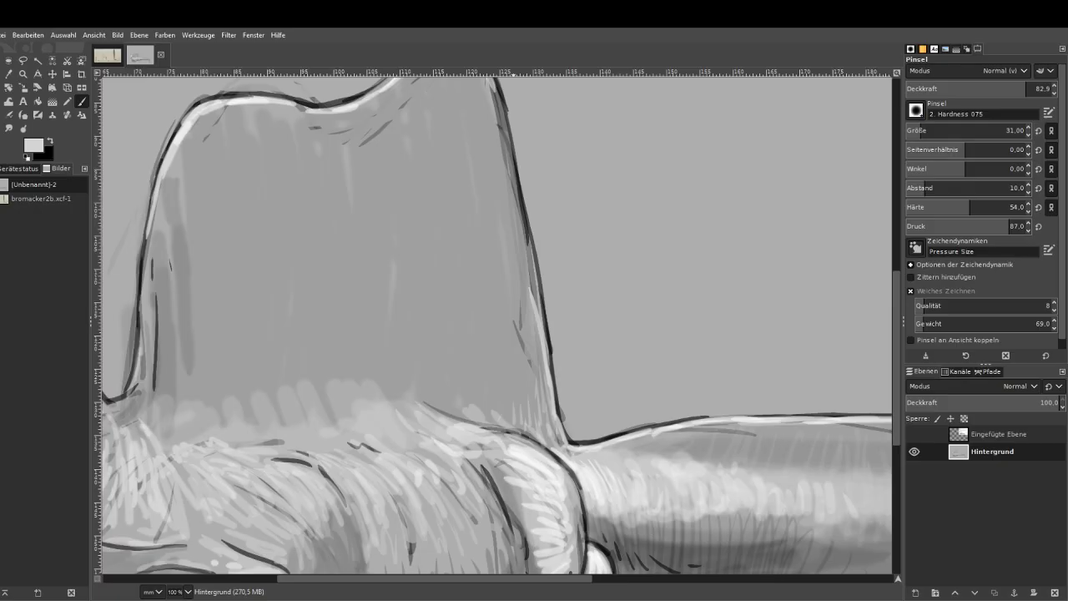
Switch to Discord to view the posted photo of the dinosaur toys and return to the drawing.
left_click(535, 594)
left_click(504, 590)
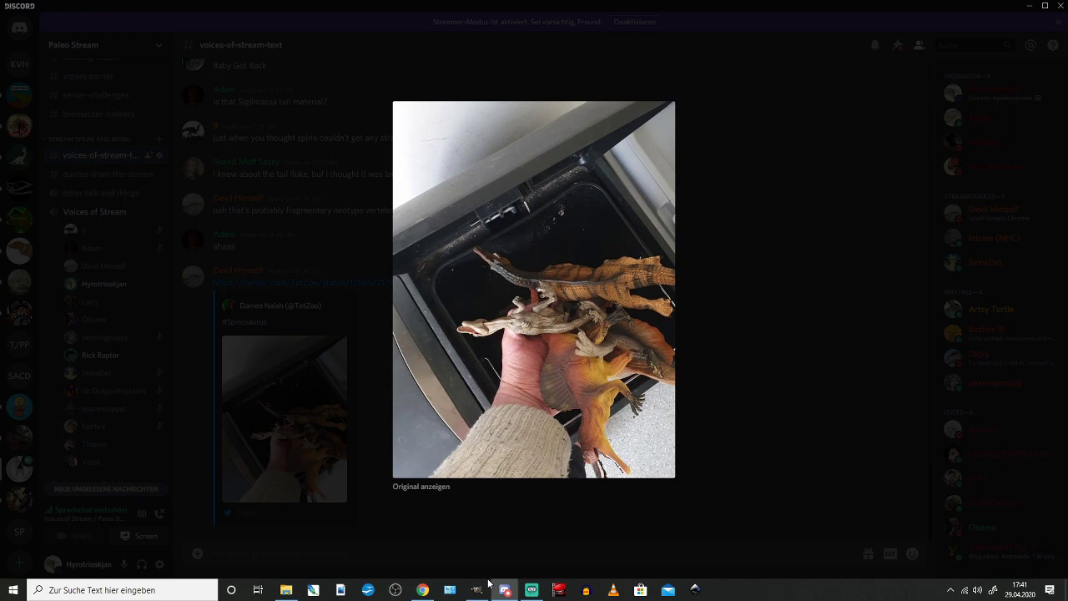
left_click(532, 590)
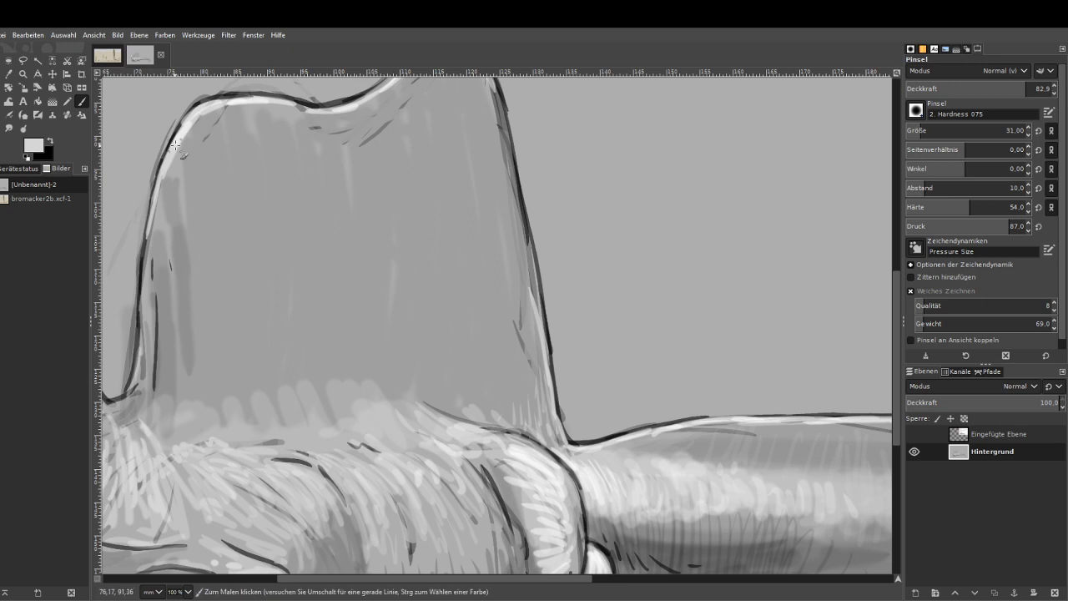
Pick a dark grey from the tail's shaded underside, set the brush size to 50 and darken the lower edge of the tail's front half.
scroll(176, 144, "down", 2)
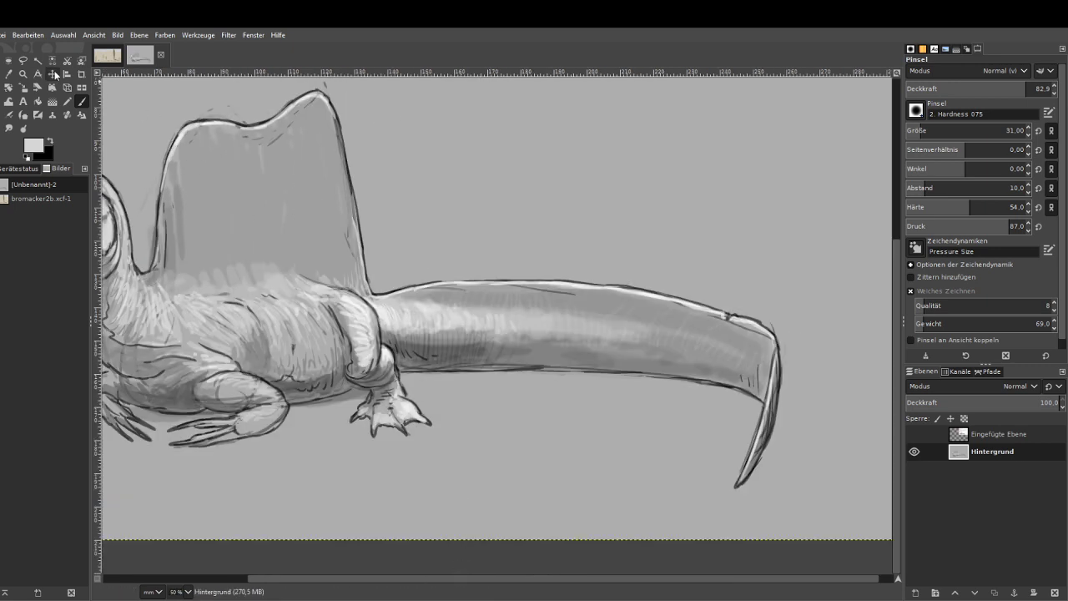
left_click(23, 73)
left_click_drag(366, 302, 662, 480)
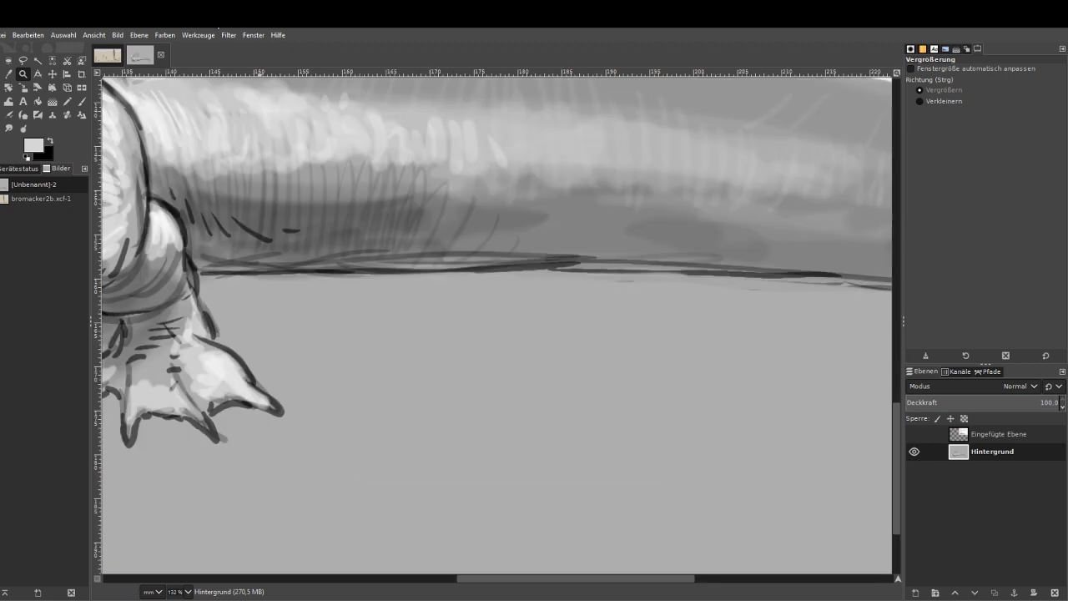
left_click(9, 73)
left_click(310, 242)
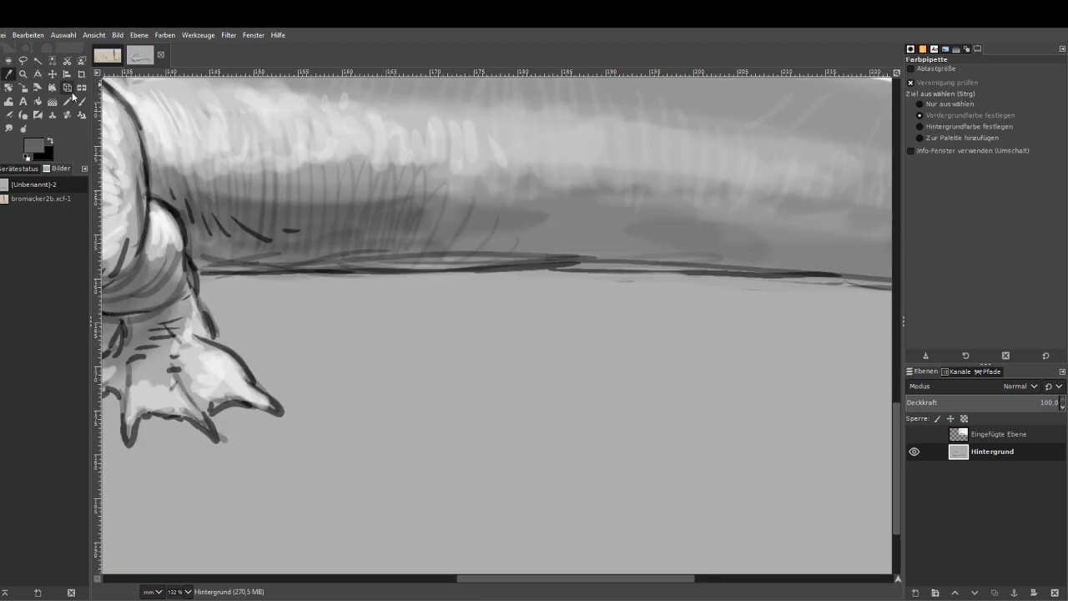
key("p")
left_click(927, 130)
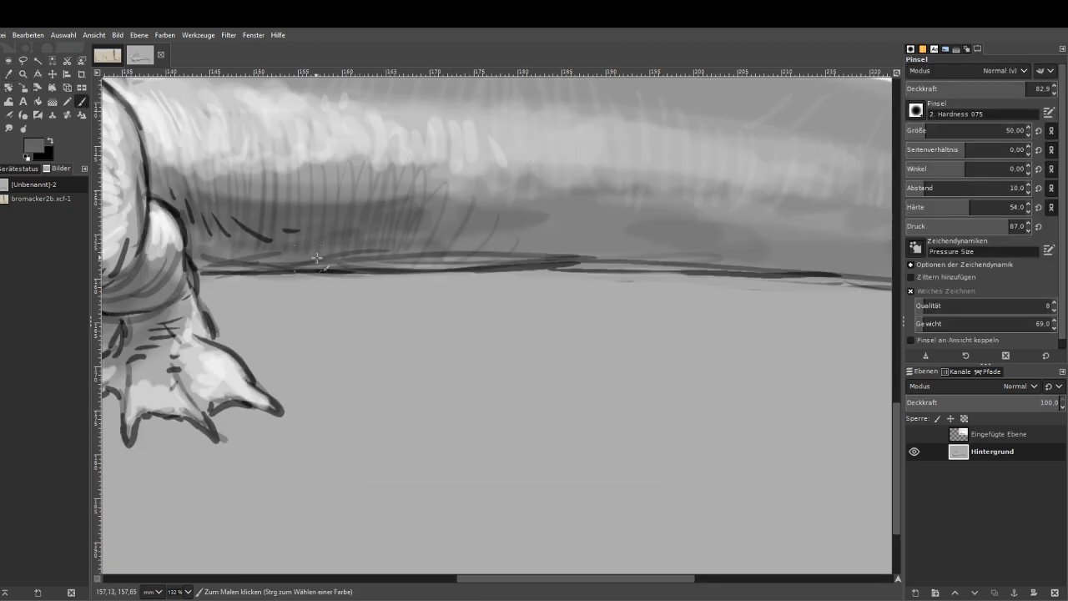
left_click_drag(200, 260, 498, 258)
left_click_drag(421, 255, 755, 266)
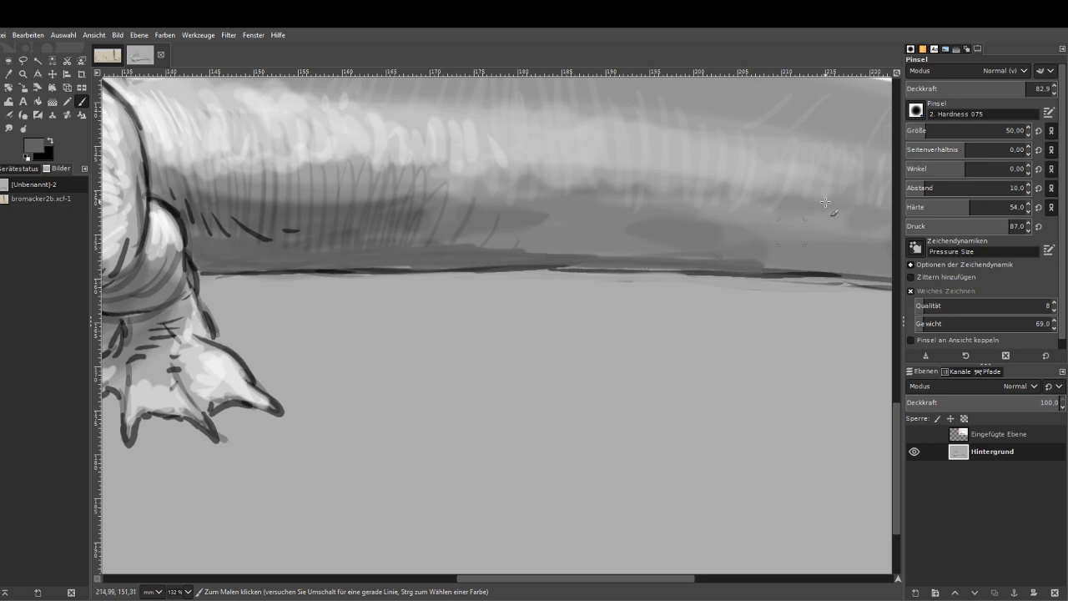
Lower the brush opacity to 43.0, extend the shading along the tail's underside and darken the flank in front of the hind leg.
left_click(969, 87)
mouse_move(599, 248)
left_mouse_down()
mouse_move(454, 252)
mouse_move(732, 257)
mouse_move(806, 271)
mouse_move(625, 253)
mouse_move(523, 264)
mouse_move(296, 262)
mouse_move(416, 241)
mouse_move(233, 259)
mouse_move(704, 253)
mouse_move(871, 269)
left_mouse_up()
left_click_drag(622, 580, 736, 580)
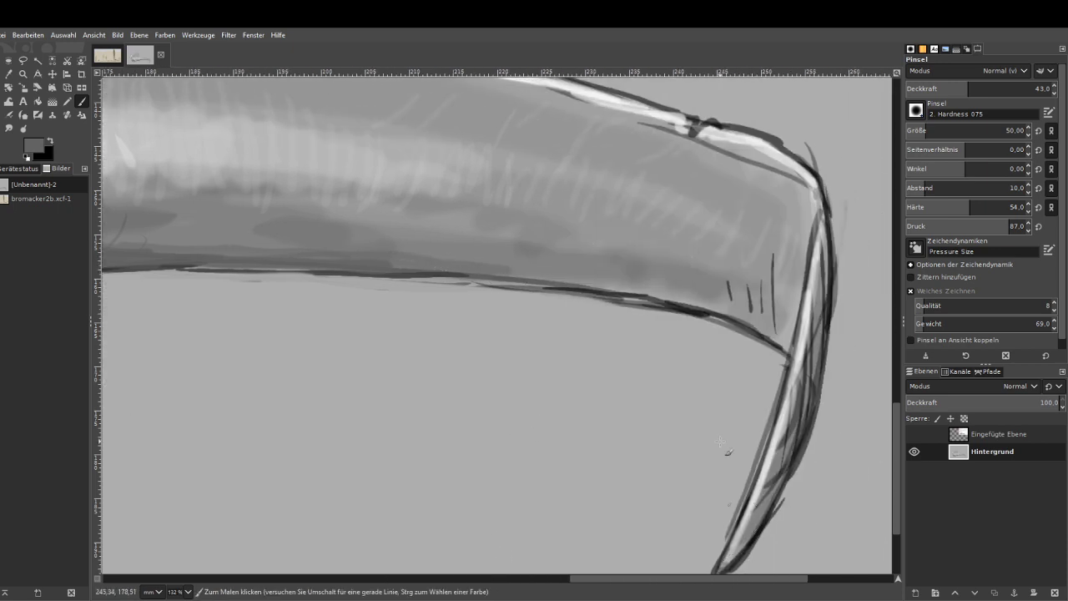
mouse_move(415, 265)
left_mouse_down()
mouse_move(591, 283)
mouse_move(565, 283)
mouse_move(756, 335)
mouse_move(585, 270)
mouse_move(251, 257)
left_mouse_up()
left_click_drag(616, 578, 305, 540)
mouse_move(697, 219)
left_mouse_down()
mouse_move(700, 252)
mouse_move(678, 276)
mouse_move(685, 152)
mouse_move(703, 201)
mouse_move(702, 287)
left_mouse_up()
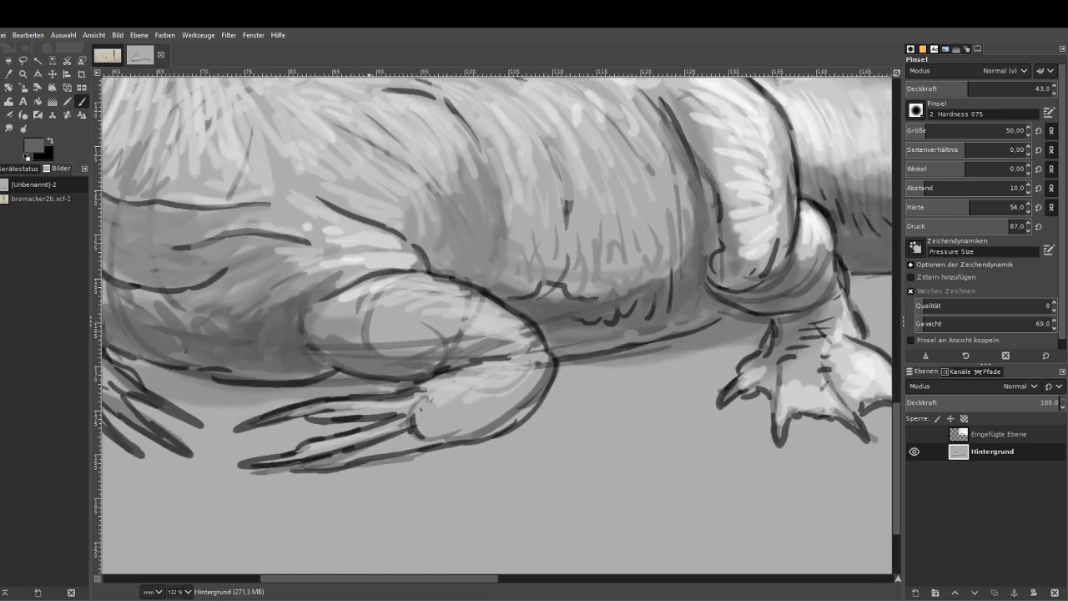
Pick a darker grey from the chest shadow and shade the belly by the hind leg, the knee's underside and behind the upper arm.
left_click(8, 76)
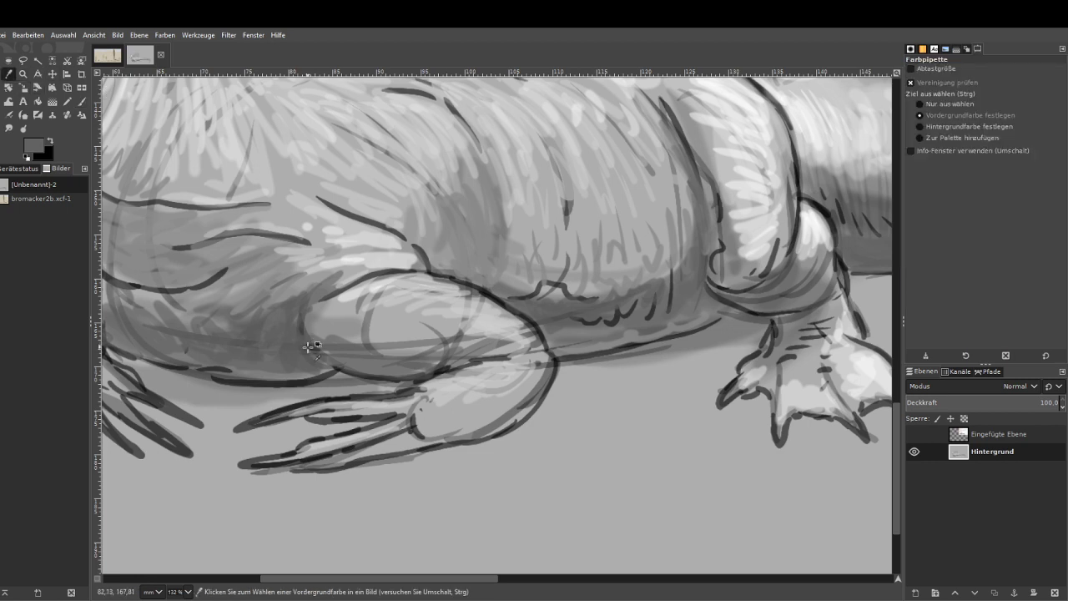
left_click(312, 345)
left_click(81, 103)
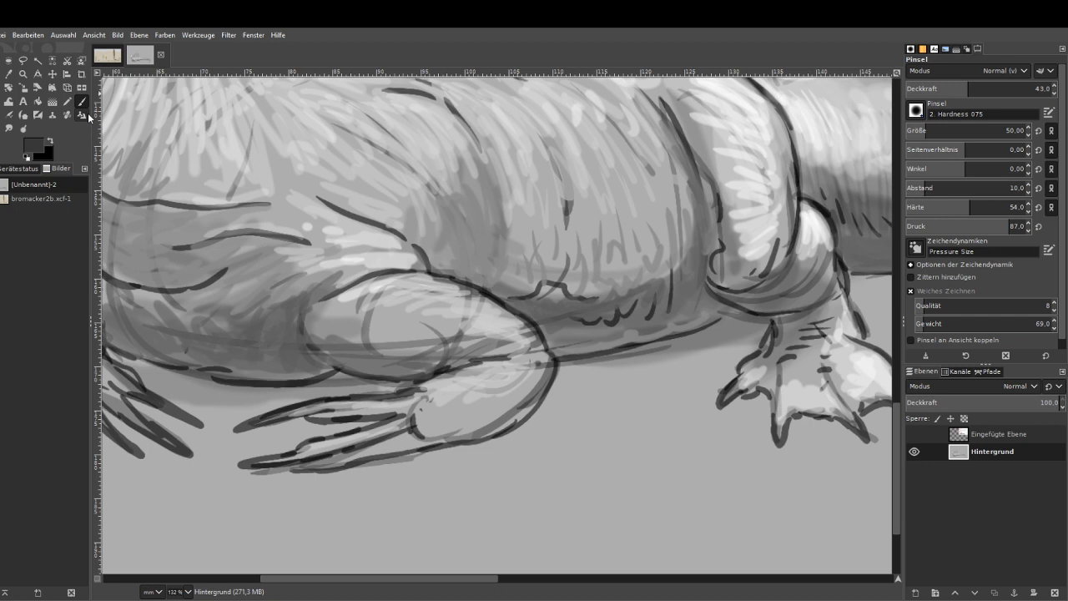
mouse_move(694, 312)
left_mouse_down()
mouse_move(713, 302)
mouse_move(672, 300)
left_mouse_up()
mouse_move(787, 320)
left_mouse_down()
mouse_move(821, 302)
mouse_move(769, 306)
mouse_move(715, 272)
mouse_move(708, 260)
mouse_move(725, 253)
mouse_move(694, 238)
mouse_move(693, 169)
left_mouse_up()
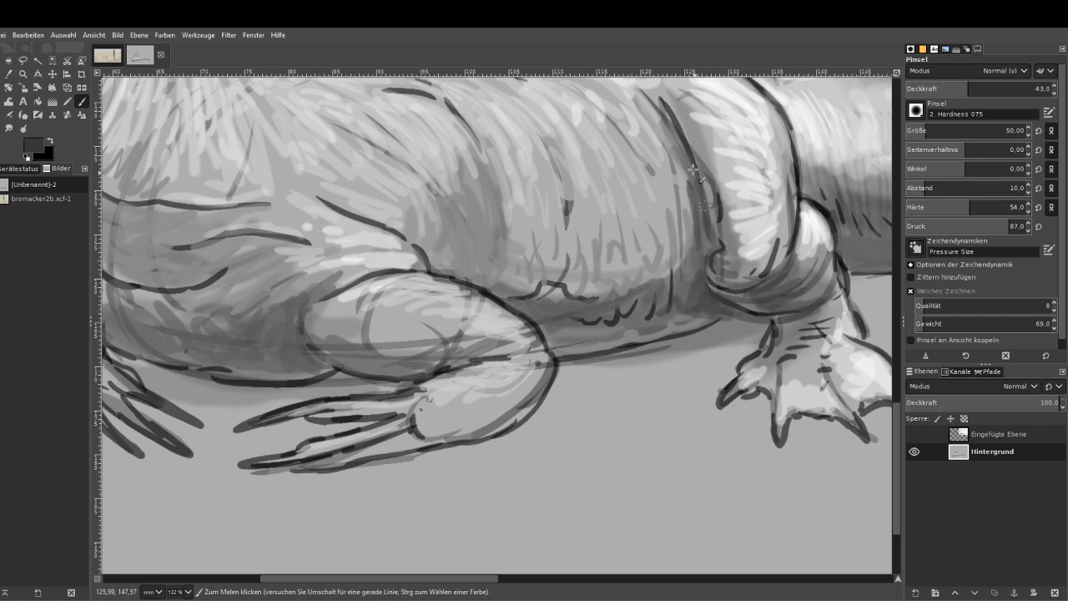
mouse_move(440, 364)
left_mouse_down()
mouse_move(294, 338)
mouse_move(298, 351)
mouse_move(284, 329)
mouse_move(259, 345)
left_mouse_up()
Shade the lower chest and front of the throat, and at 21.3 opacity darken the folds on the breast.
scroll(506, 515, "left", 5)
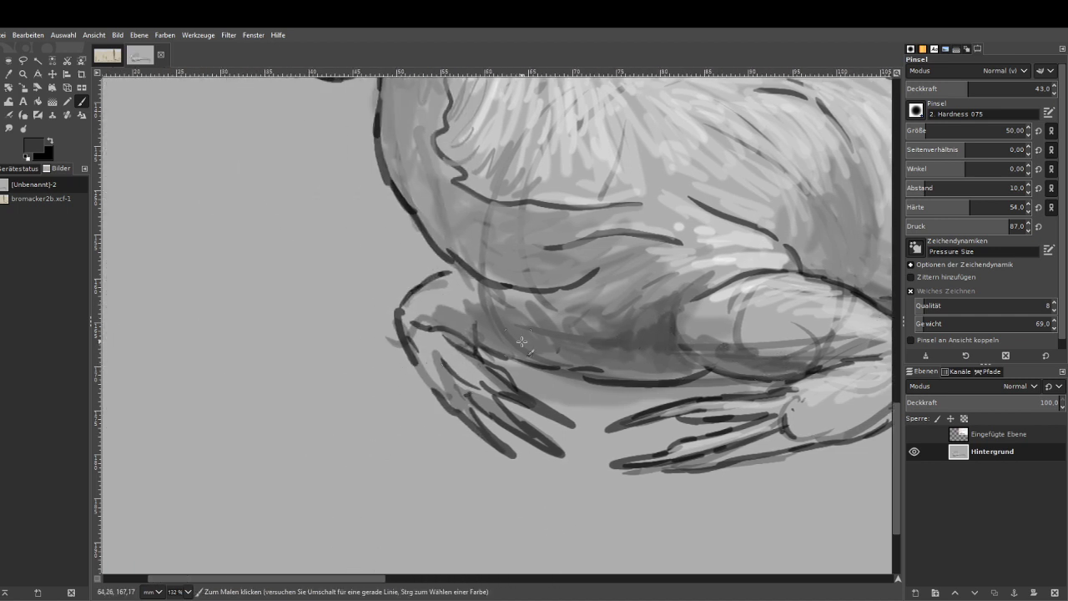
mouse_move(525, 338)
left_mouse_down()
mouse_move(480, 334)
mouse_move(555, 350)
mouse_move(493, 255)
mouse_move(527, 223)
mouse_move(514, 237)
mouse_move(466, 206)
mouse_move(446, 213)
mouse_move(406, 105)
mouse_move(386, 143)
left_mouse_up()
left_click(937, 88)
mouse_move(481, 226)
left_mouse_down()
mouse_move(548, 228)
mouse_move(556, 249)
mouse_move(612, 255)
left_mouse_up()
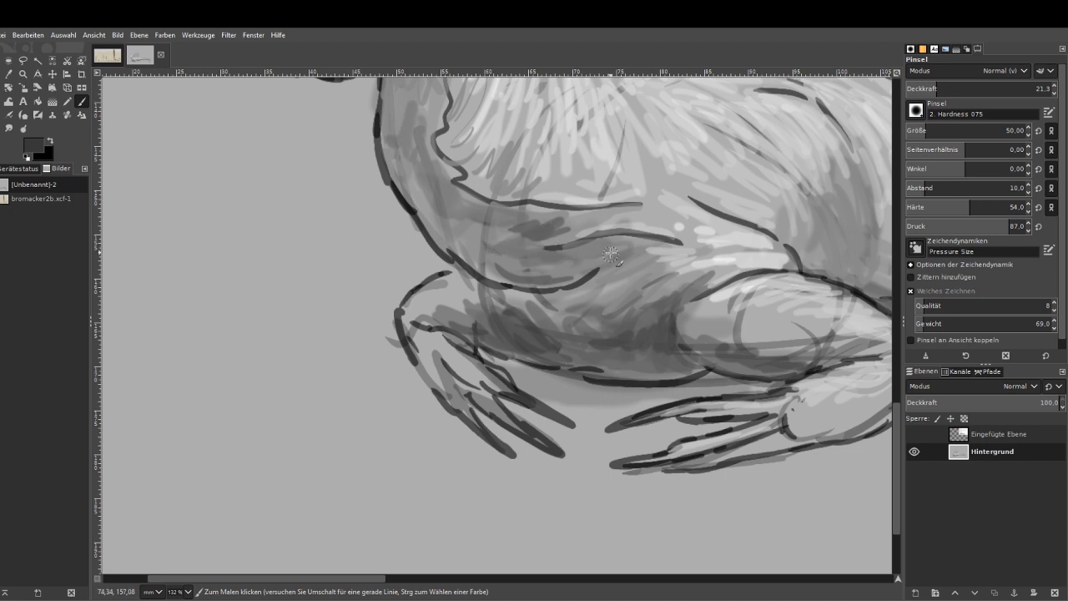
Tint the whole grey drawing a sandy brown with a colour adjustment.
scroll(598, 243, "down", 4)
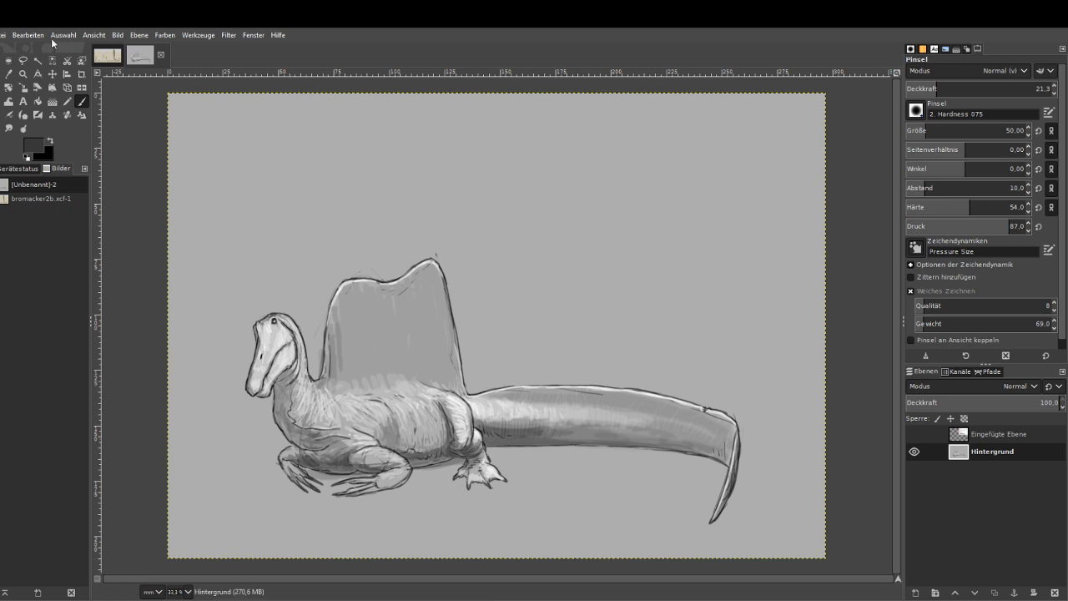
left_click(23, 73)
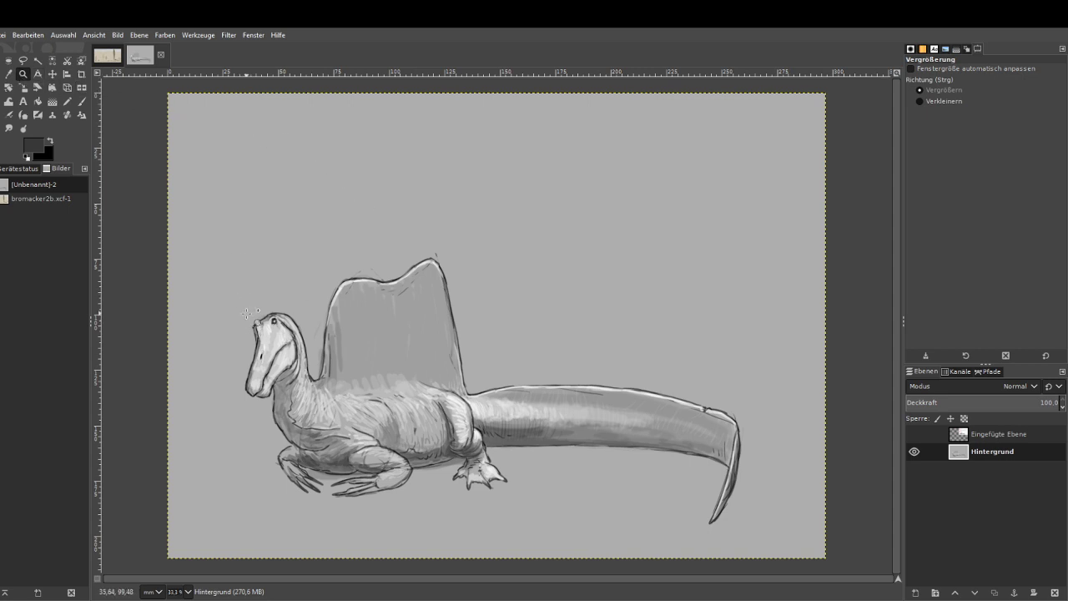
left_click_drag(231, 251, 760, 558)
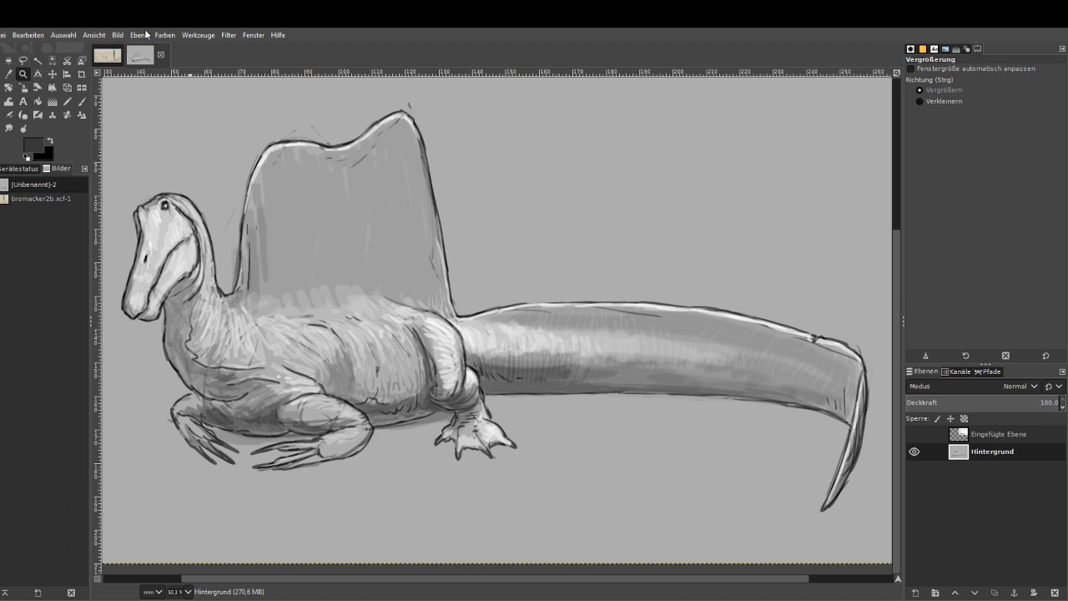
left_click(146, 34)
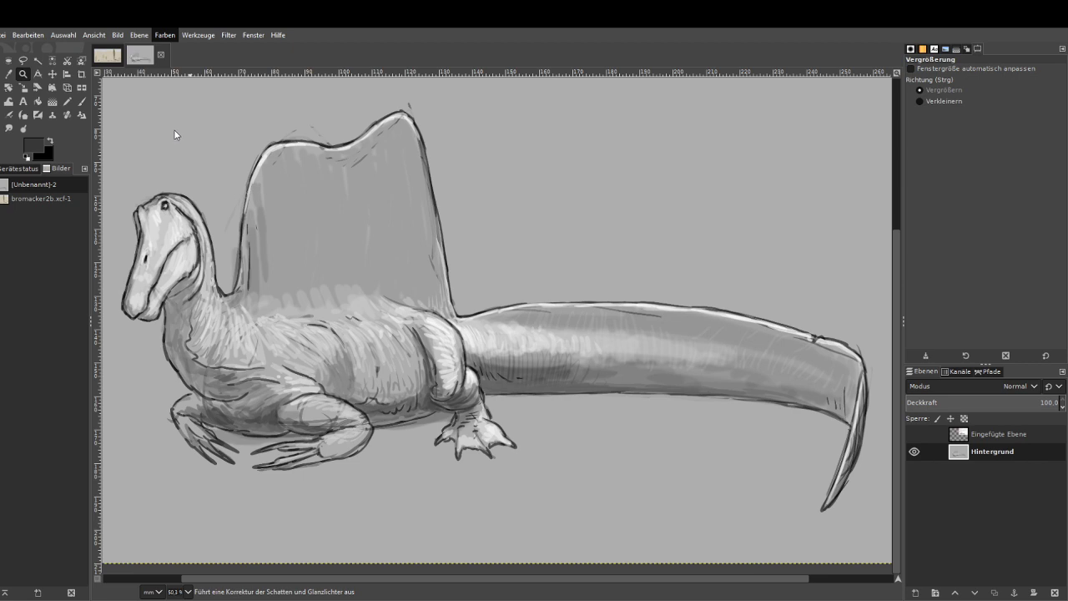
left_click(174, 332)
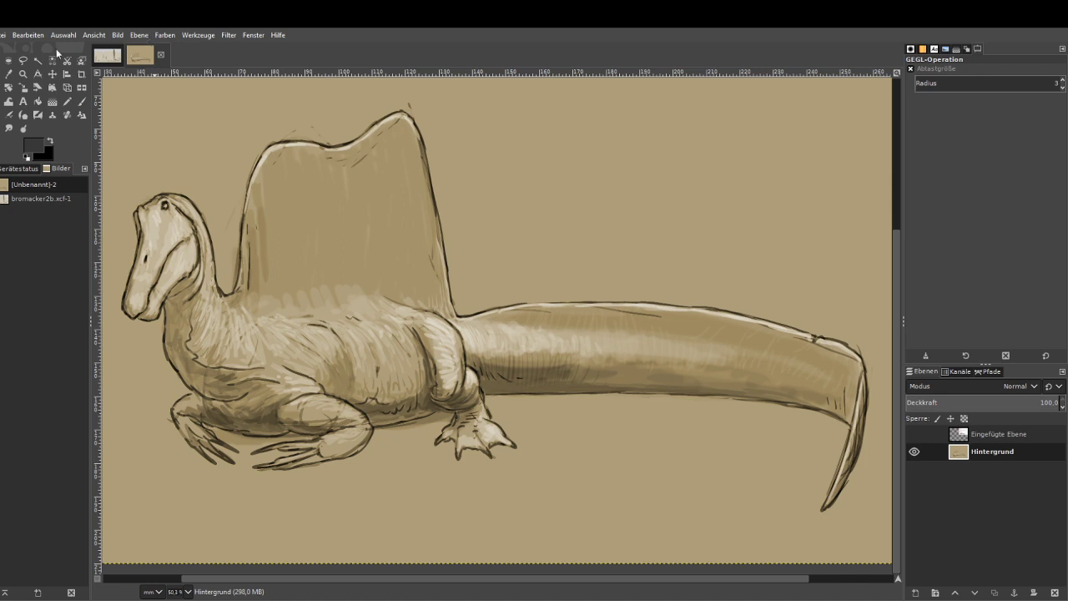
With a brownish-grey brush in Multiply mode at size 216, darken the upper head, neck, back and sail and paint bands on the flank and tail base.
left_click(40, 150)
left_click(924, 153)
left_click(848, 94)
key("p")
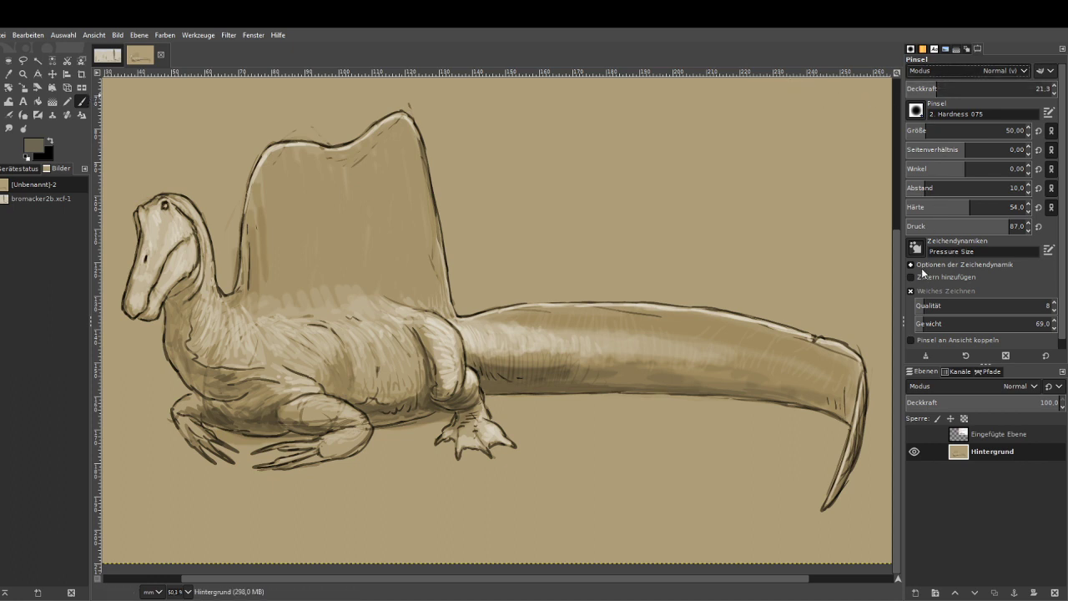
left_click(924, 211)
left_click_drag(927, 131, 953, 131)
left_click_drag(941, 89, 969, 89)
mouse_move(211, 308)
left_mouse_down()
mouse_move(183, 314)
mouse_move(226, 351)
mouse_move(257, 343)
mouse_move(256, 385)
mouse_move(268, 346)
mouse_move(285, 372)
mouse_move(292, 348)
mouse_move(306, 369)
mouse_move(310, 344)
mouse_move(325, 375)
mouse_move(319, 348)
mouse_move(342, 375)
mouse_move(304, 343)
mouse_move(332, 340)
mouse_move(354, 361)
mouse_move(353, 347)
mouse_move(363, 378)
mouse_move(354, 339)
mouse_move(370, 360)
mouse_move(376, 344)
mouse_move(389, 362)
mouse_move(387, 350)
mouse_move(397, 375)
mouse_move(385, 337)
mouse_move(406, 357)
mouse_move(391, 325)
mouse_move(413, 363)
mouse_move(404, 322)
mouse_move(386, 342)
mouse_move(380, 303)
mouse_move(334, 342)
mouse_move(340, 310)
mouse_move(263, 344)
mouse_move(260, 309)
mouse_move(231, 330)
mouse_move(215, 325)
mouse_move(193, 281)
mouse_move(198, 269)
mouse_move(207, 307)
mouse_move(197, 212)
mouse_move(158, 206)
mouse_move(166, 221)
mouse_move(152, 265)
mouse_move(140, 215)
mouse_move(175, 217)
mouse_move(151, 236)
mouse_move(193, 227)
left_mouse_up()
mouse_move(218, 324)
left_mouse_down()
mouse_move(206, 289)
mouse_move(252, 293)
mouse_move(256, 273)
mouse_move(249, 301)
mouse_move(254, 323)
mouse_move(264, 320)
mouse_move(286, 219)
mouse_move(247, 247)
mouse_move(296, 317)
mouse_move(316, 205)
mouse_move(339, 218)
mouse_move(381, 311)
mouse_move(392, 268)
mouse_move(424, 312)
mouse_move(406, 313)
mouse_move(436, 327)
mouse_move(426, 331)
mouse_move(445, 354)
mouse_move(446, 386)
mouse_move(412, 332)
mouse_move(418, 312)
mouse_move(441, 309)
mouse_move(414, 307)
mouse_move(407, 242)
mouse_move(445, 291)
mouse_move(413, 154)
mouse_move(402, 156)
mouse_move(377, 248)
mouse_move(346, 170)
mouse_move(272, 217)
mouse_move(260, 214)
mouse_move(261, 176)
mouse_move(293, 151)
mouse_move(273, 155)
mouse_move(341, 158)
mouse_move(325, 165)
mouse_move(300, 156)
mouse_move(373, 148)
mouse_move(384, 132)
mouse_move(326, 162)
mouse_move(374, 146)
mouse_move(393, 125)
mouse_move(410, 135)
mouse_move(428, 274)
mouse_move(486, 363)
mouse_move(484, 321)
mouse_move(472, 321)
mouse_move(509, 338)
mouse_move(511, 386)
mouse_move(536, 350)
mouse_move(531, 313)
mouse_move(528, 369)
left_mouse_up()
In Multiply mode at opacity 71.3 and size 180, paint four more dark vertical bands along the front half of the tail.
left_click(996, 87)
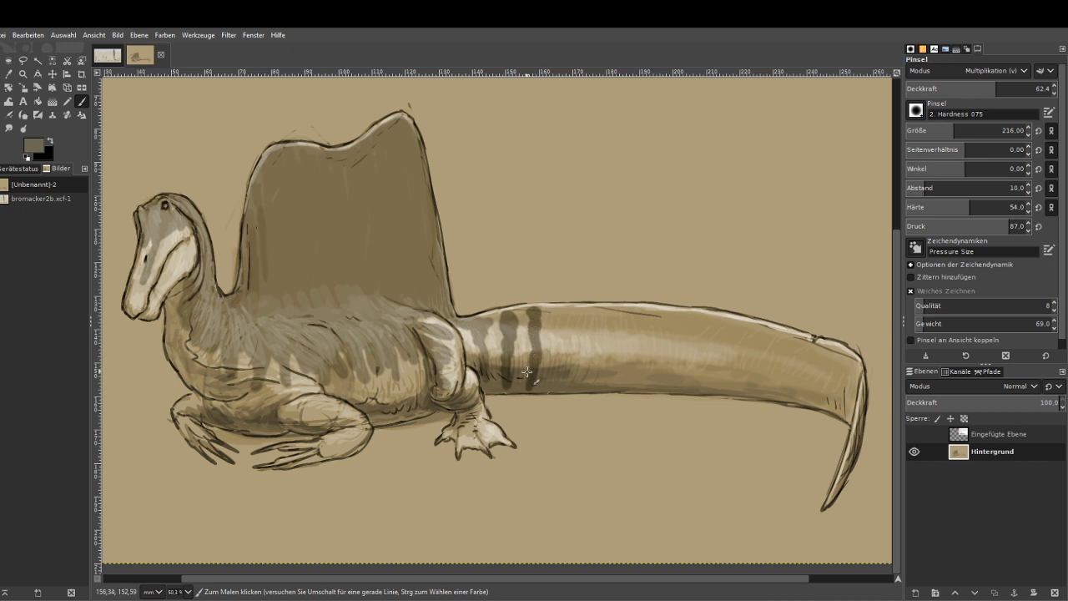
left_click(1009, 88)
left_click(948, 130)
left_click_drag(554, 309, 555, 382)
left_click_drag(587, 312, 582, 388)
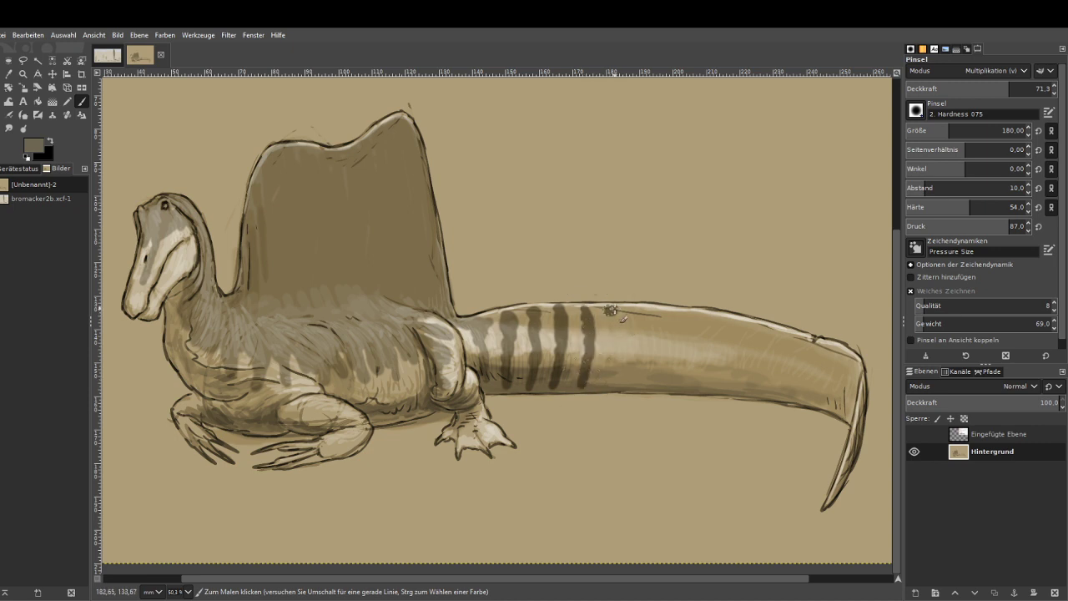
left_click_drag(611, 311, 610, 390)
mouse_move(643, 306)
left_mouse_down()
mouse_move(650, 355)
mouse_move(636, 392)
left_mouse_up()
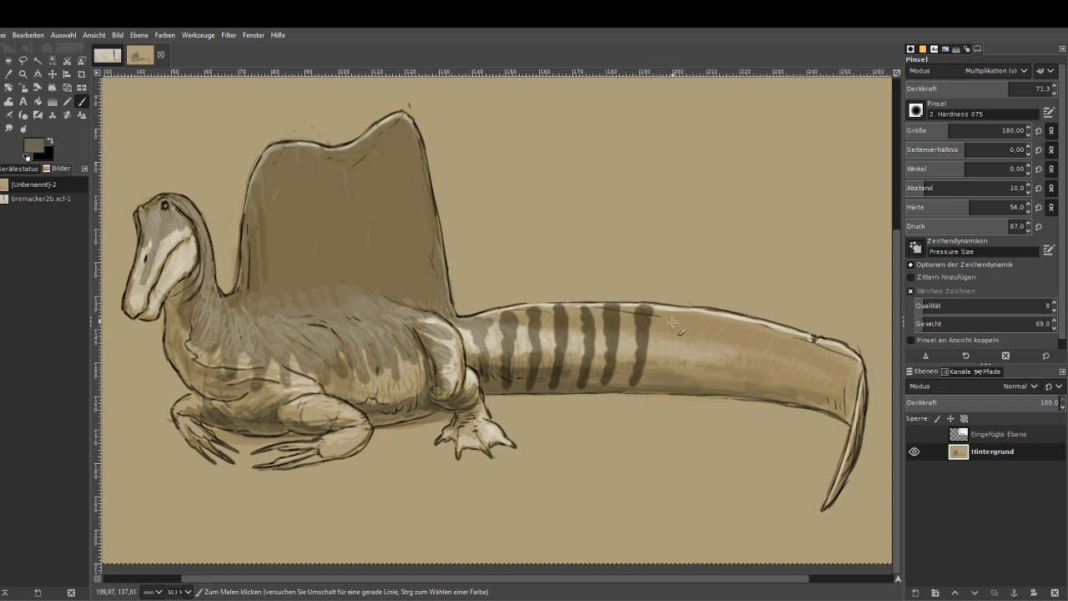
Continue the dark bands along the rear half of the tail and down its drooping tip.
left_click_drag(673, 312, 665, 394)
left_click_drag(697, 316, 691, 388)
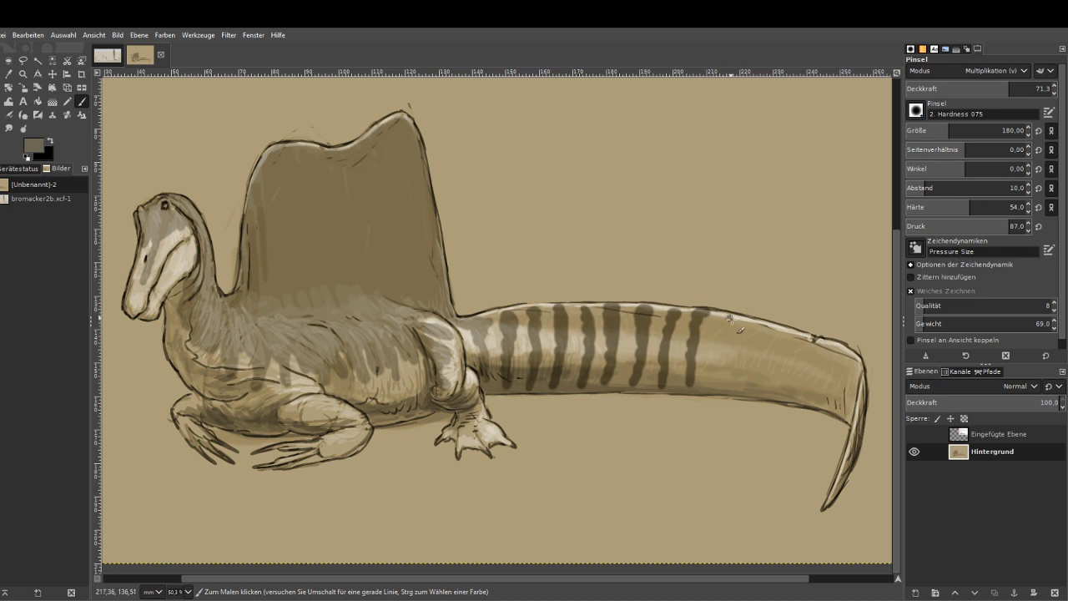
left_click_drag(730, 318, 718, 386)
mouse_move(757, 324)
left_mouse_down()
mouse_move(745, 391)
mouse_move(784, 334)
mouse_move(771, 375)
left_mouse_up()
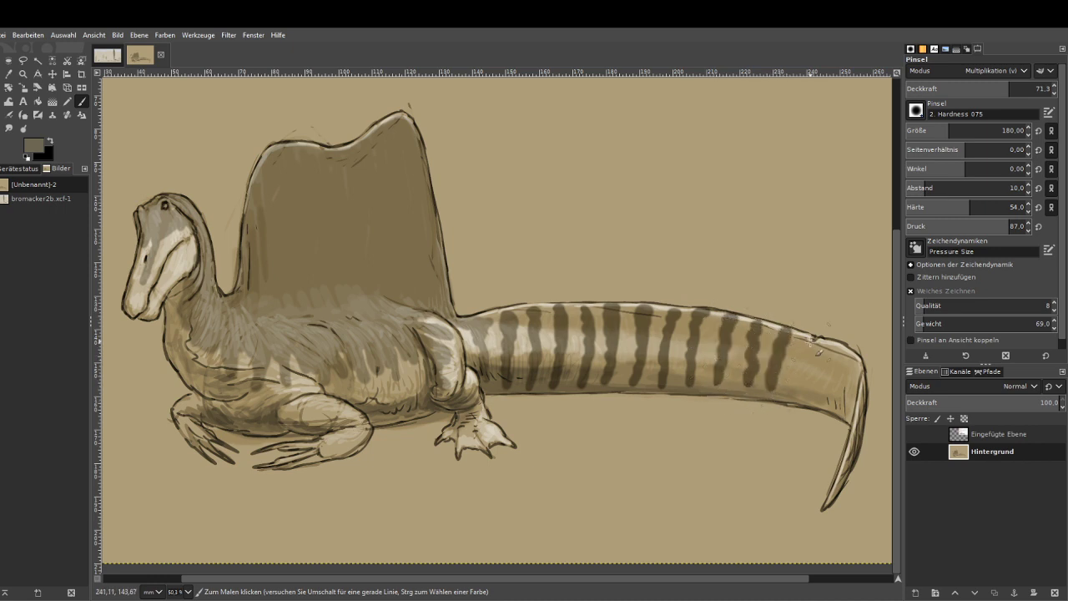
mouse_move(809, 340)
left_mouse_down()
mouse_move(807, 399)
mouse_move(825, 370)
mouse_move(820, 405)
left_mouse_up()
mouse_move(856, 361)
left_mouse_down()
mouse_move(843, 409)
mouse_move(861, 374)
mouse_move(836, 499)
left_mouse_up()
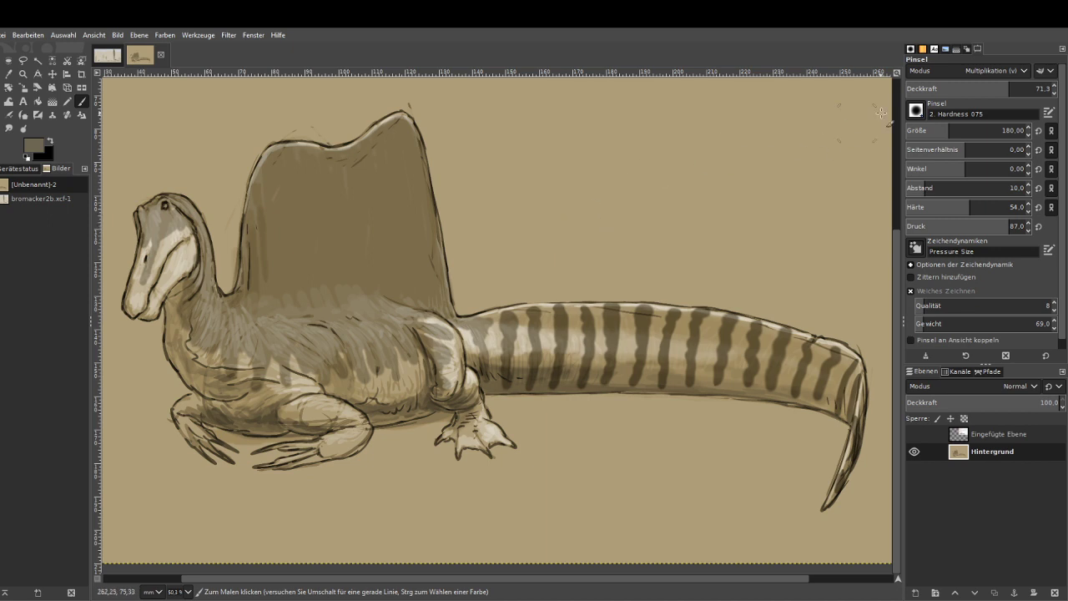
Darken the tail bands from the tip back towards the base at opacity 55.4, and reduce the brush opacity to 26.7.
left_click(987, 89)
mouse_move(851, 369)
left_mouse_down()
mouse_move(822, 401)
mouse_move(835, 356)
mouse_move(822, 408)
left_mouse_up()
mouse_move(810, 343)
left_mouse_down()
mouse_move(799, 377)
mouse_move(786, 377)
mouse_move(785, 333)
mouse_move(776, 409)
left_mouse_up()
left_click_drag(754, 334, 749, 399)
mouse_move(726, 321)
left_mouse_down()
mouse_move(719, 367)
mouse_move(702, 366)
mouse_move(695, 320)
mouse_move(685, 389)
left_mouse_up()
left_click_drag(672, 321, 664, 388)
mouse_move(643, 310)
left_mouse_down()
mouse_move(641, 352)
mouse_move(614, 387)
mouse_move(609, 321)
mouse_move(611, 394)
left_mouse_up()
left_click_drag(591, 336, 586, 395)
left_click_drag(559, 356, 555, 380)
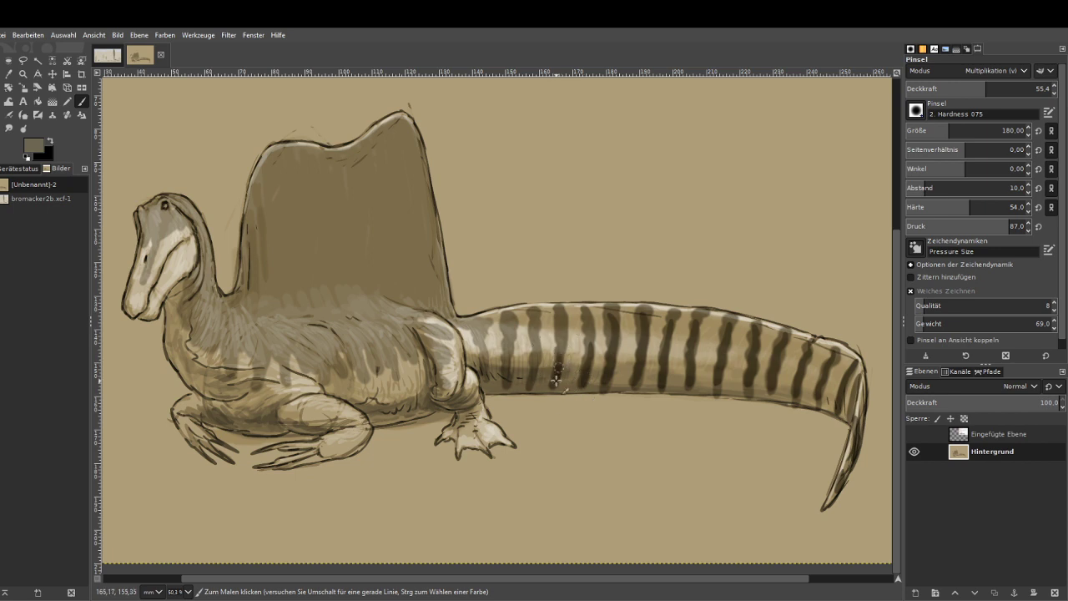
left_click(944, 88)
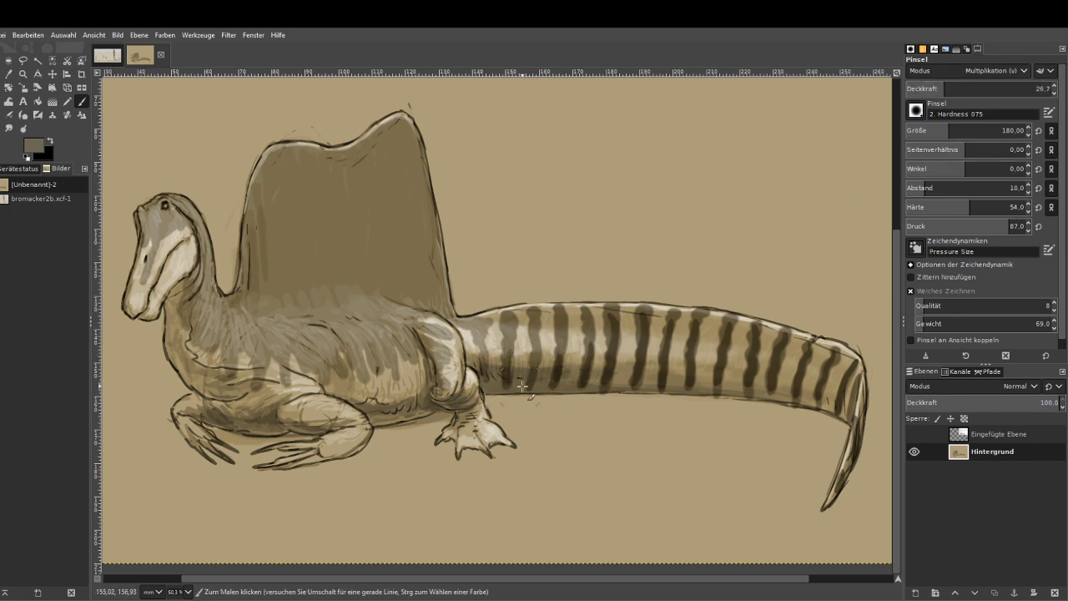
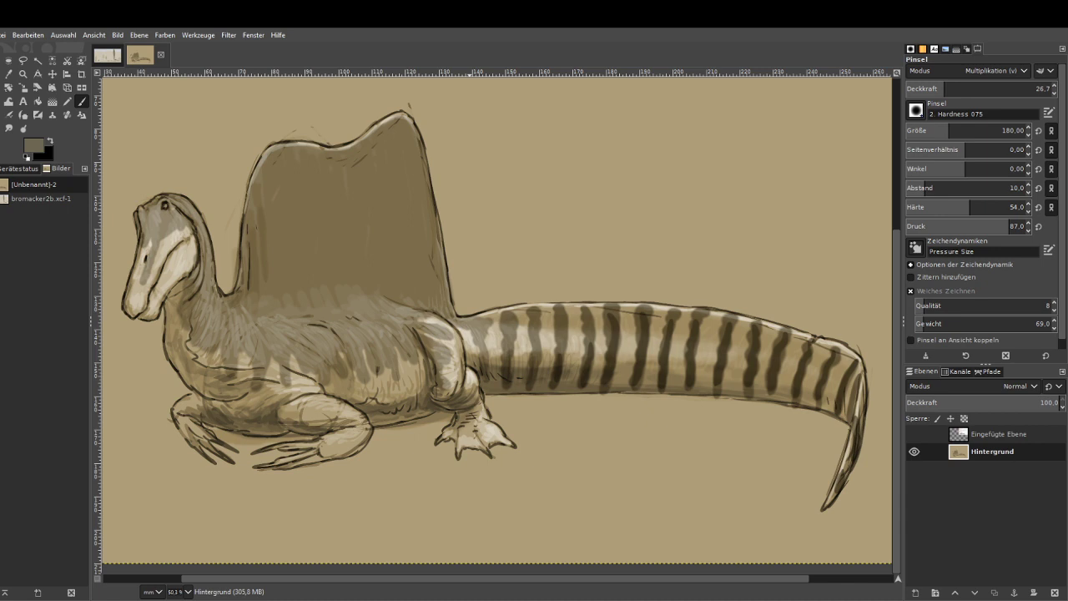
With a pale cream brush in Dodge mode at opacity 16.3, lighten the pale areas of the snout and lower jaw.
left_click(24, 74)
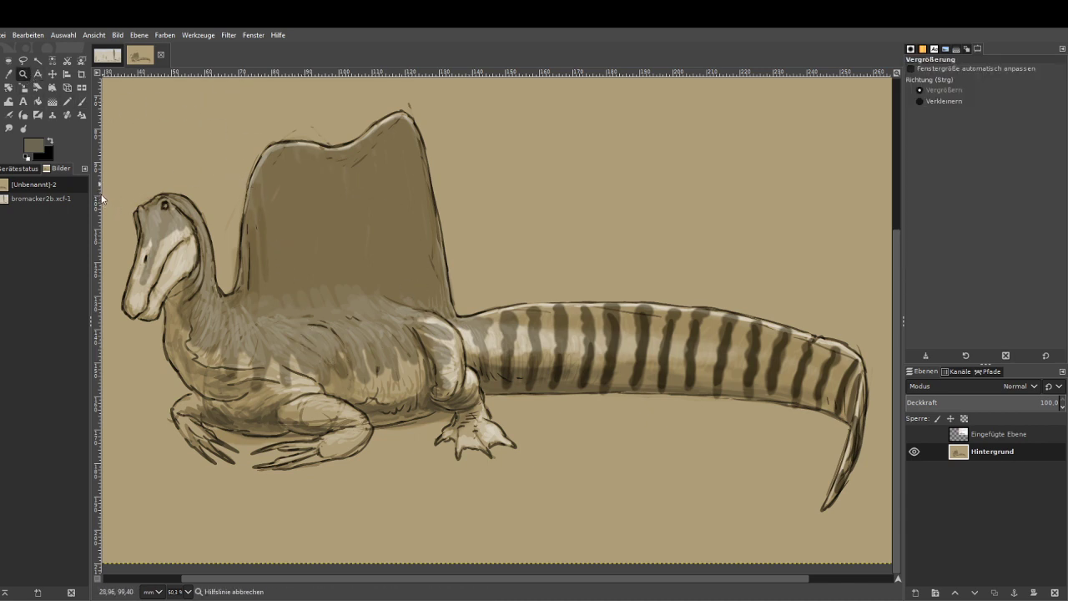
left_click_drag(98, 215, 267, 250)
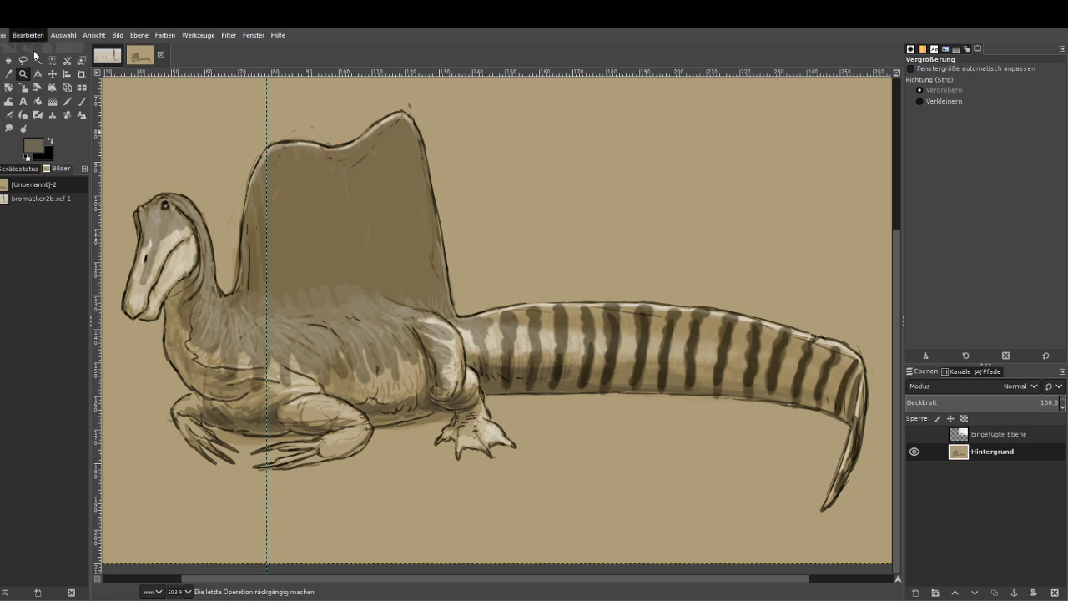
key("ctrl+z")
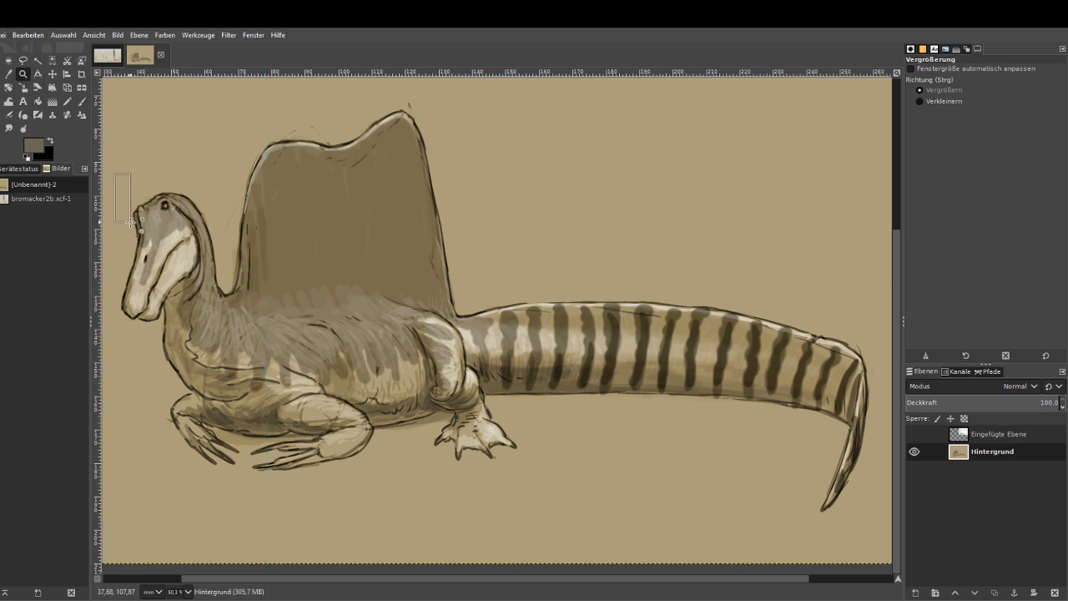
left_click_drag(115, 177, 252, 407)
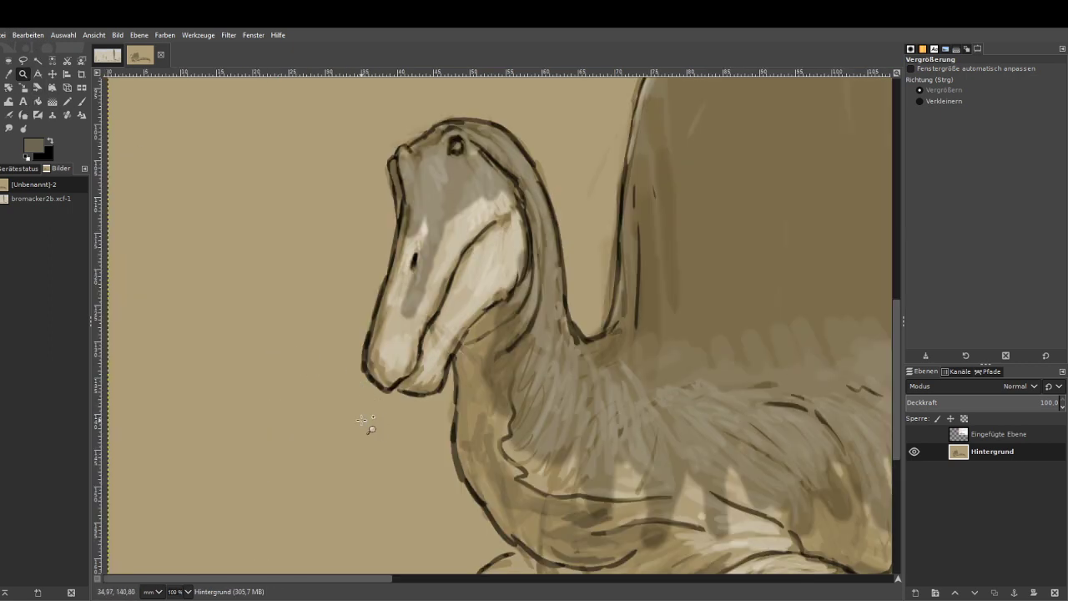
left_click(37, 149)
left_click(839, 55)
left_click(81, 101)
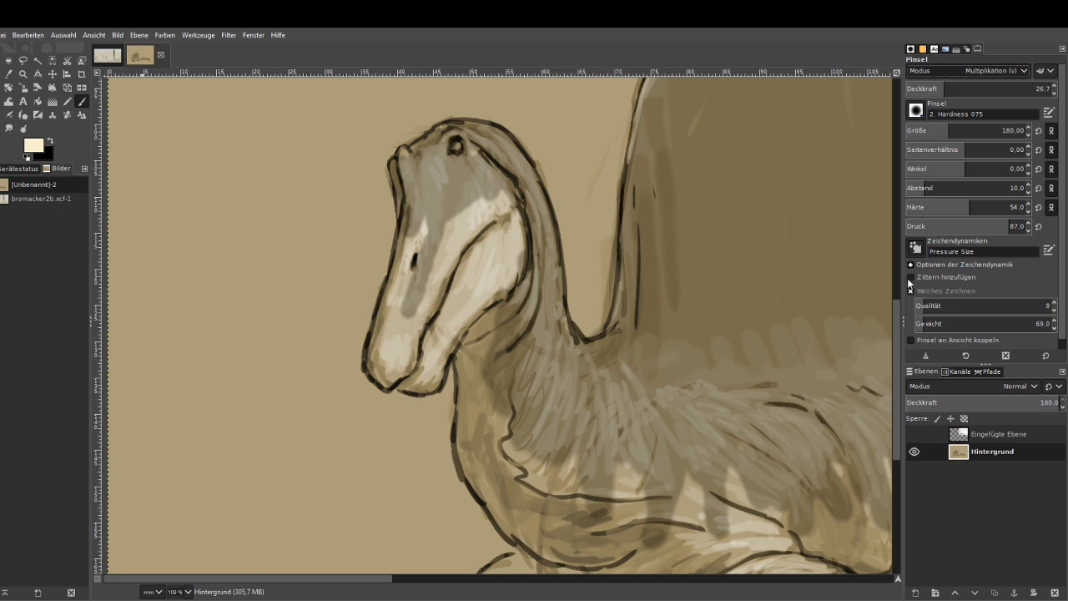
left_click(921, 166)
left_click(929, 85)
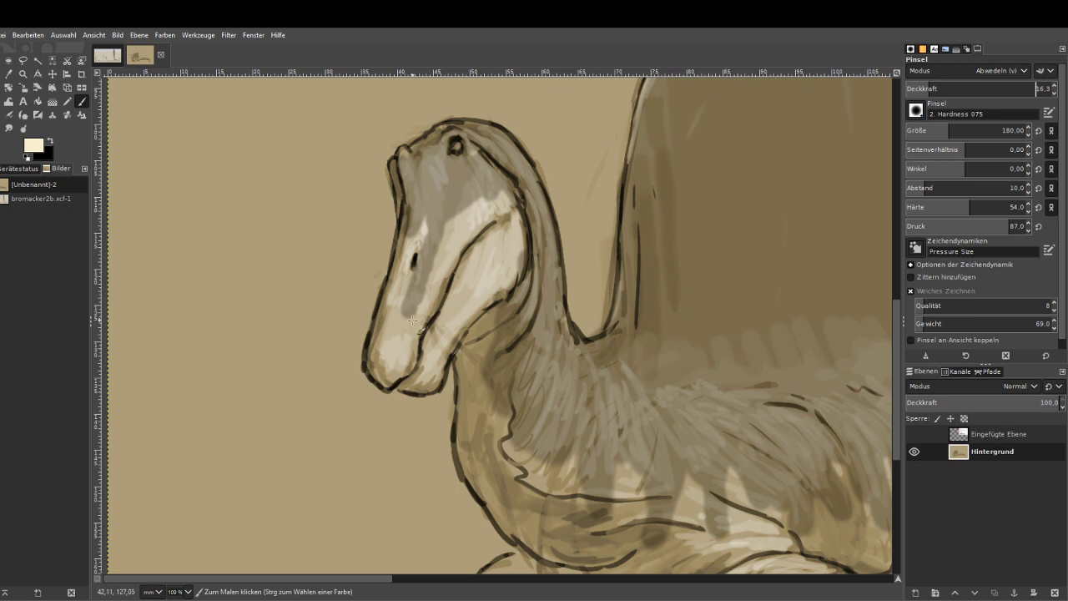
mouse_move(407, 359)
left_mouse_down()
mouse_move(388, 309)
mouse_move(399, 261)
left_mouse_up()
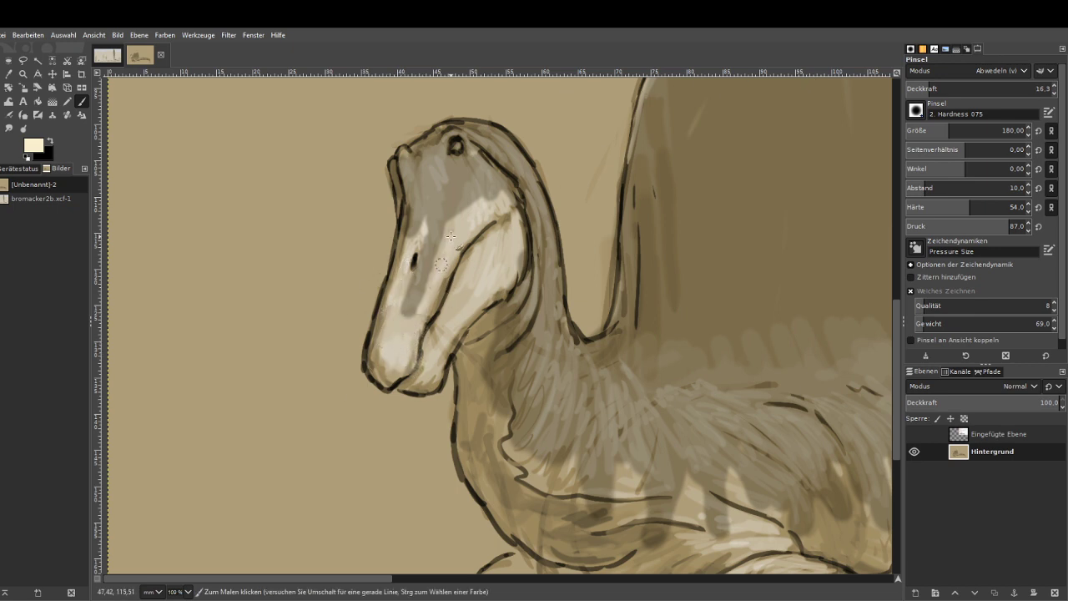
mouse_move(460, 234)
left_mouse_down()
mouse_move(455, 311)
mouse_move(433, 349)
mouse_move(438, 369)
mouse_move(490, 271)
mouse_move(517, 246)
mouse_move(510, 221)
mouse_move(463, 286)
left_mouse_up()
Brighten the cheek, snout stripe and jaw further with the Dodge brush at opacity 24 and size 108.
left_click(941, 90)
left_click(939, 130)
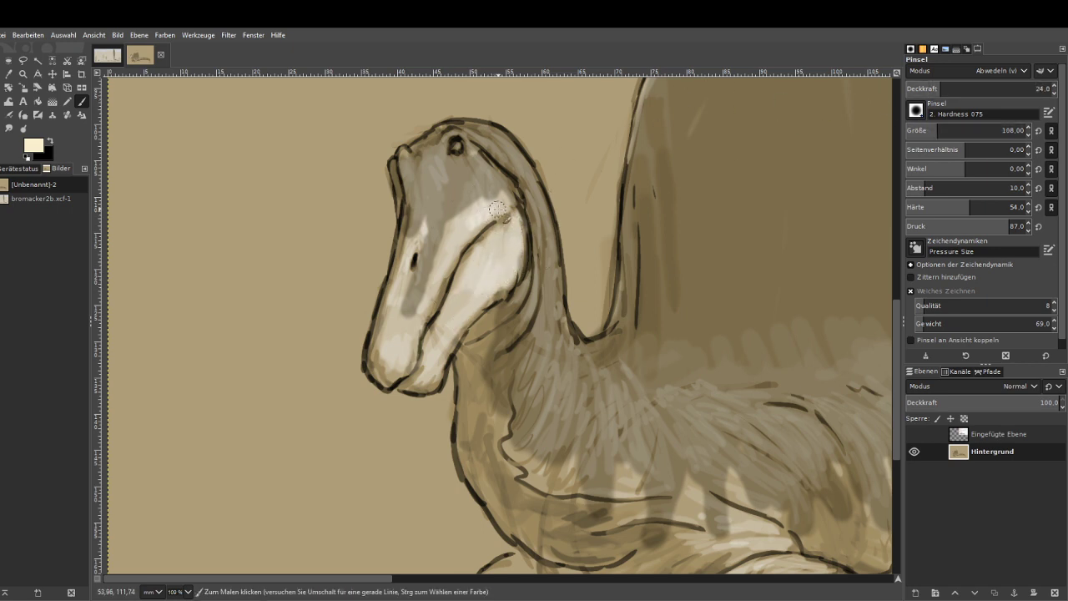
mouse_move(475, 218)
left_mouse_down()
mouse_move(442, 266)
mouse_move(501, 202)
mouse_move(465, 218)
mouse_move(446, 287)
mouse_move(432, 299)
mouse_move(407, 293)
mouse_move(402, 278)
mouse_move(417, 232)
mouse_move(383, 333)
mouse_move(404, 334)
mouse_move(404, 354)
mouse_move(386, 350)
mouse_move(408, 355)
mouse_move(403, 363)
mouse_move(466, 231)
left_mouse_up()
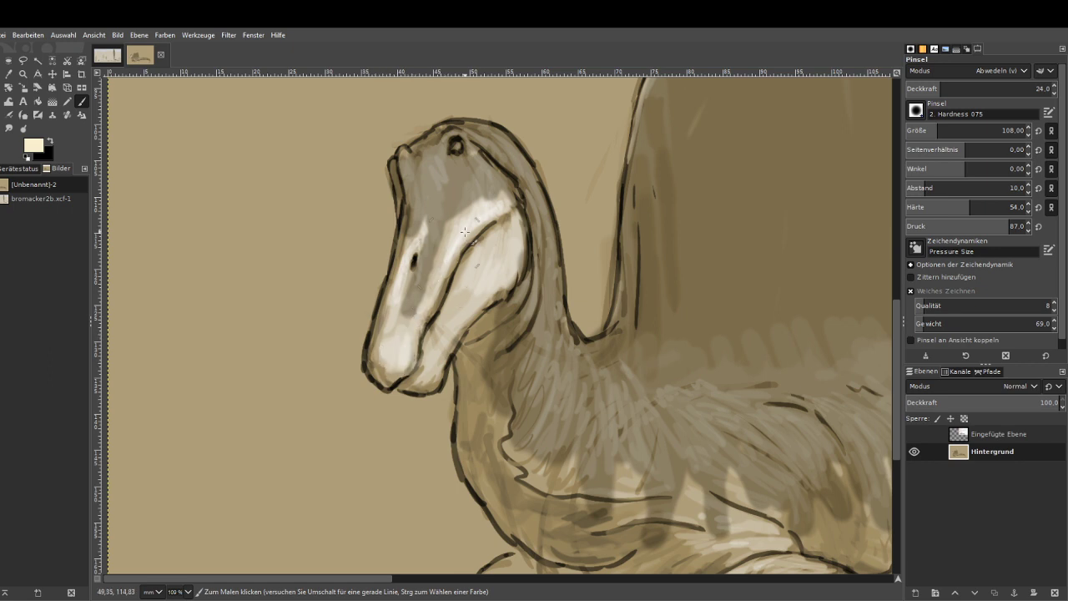
mouse_move(425, 308)
left_mouse_down()
mouse_move(452, 239)
mouse_move(385, 354)
mouse_move(436, 356)
mouse_move(432, 364)
mouse_move(440, 329)
mouse_move(437, 379)
mouse_move(420, 381)
mouse_move(439, 332)
mouse_move(502, 285)
mouse_move(516, 224)
left_mouse_up()
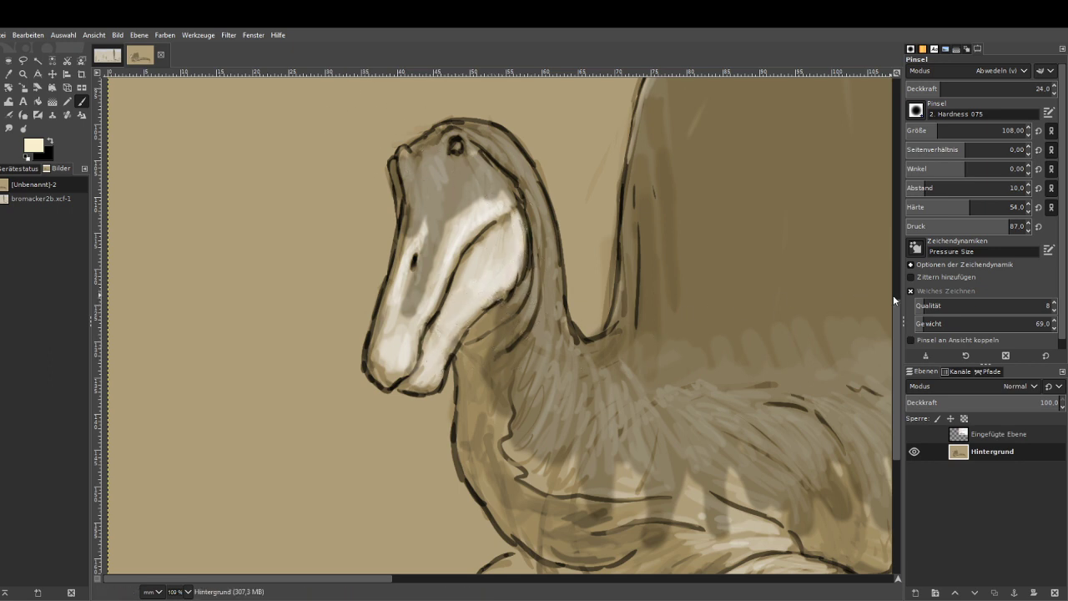
Lighten the pale patches between the dark flank bands on the lower neck, chest and shoulder.
scroll(860, 301, "down", 5)
mouse_move(641, 348)
left_mouse_down()
mouse_move(630, 314)
mouse_move(610, 331)
mouse_move(577, 327)
mouse_move(582, 305)
mouse_move(571, 319)
mouse_move(568, 303)
mouse_move(535, 301)
left_mouse_up()
mouse_move(574, 346)
left_mouse_down()
mouse_move(607, 351)
mouse_move(636, 374)
mouse_move(668, 375)
mouse_move(686, 334)
mouse_move(714, 382)
mouse_move(660, 381)
left_mouse_up()
left_click_drag(588, 375, 554, 360)
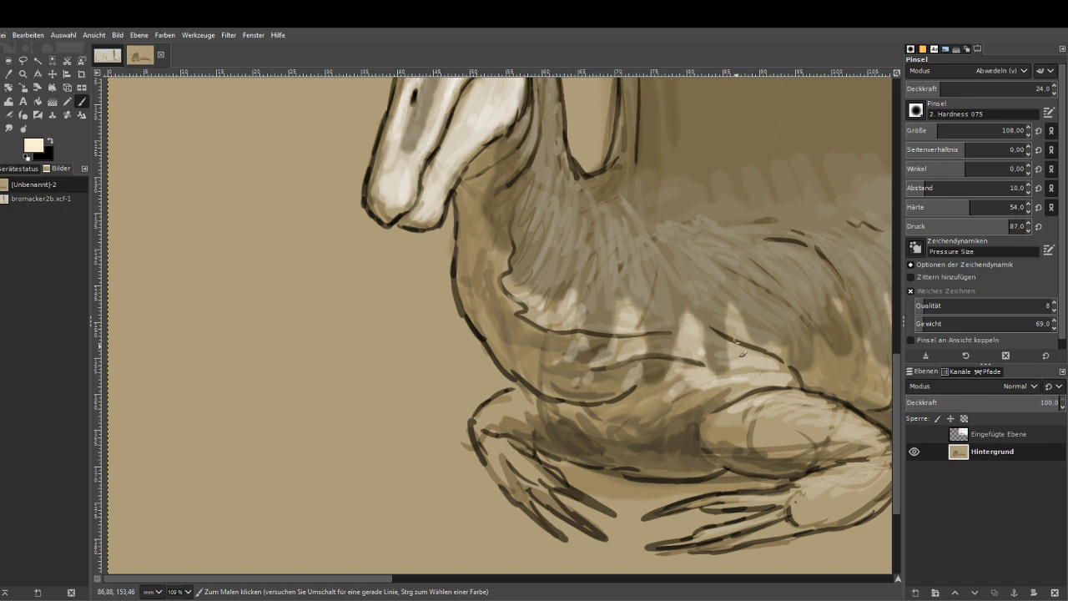
mouse_move(733, 341)
left_mouse_down()
mouse_move(767, 349)
mouse_move(760, 391)
mouse_move(803, 405)
mouse_move(774, 407)
mouse_move(793, 409)
mouse_move(769, 434)
left_mouse_up()
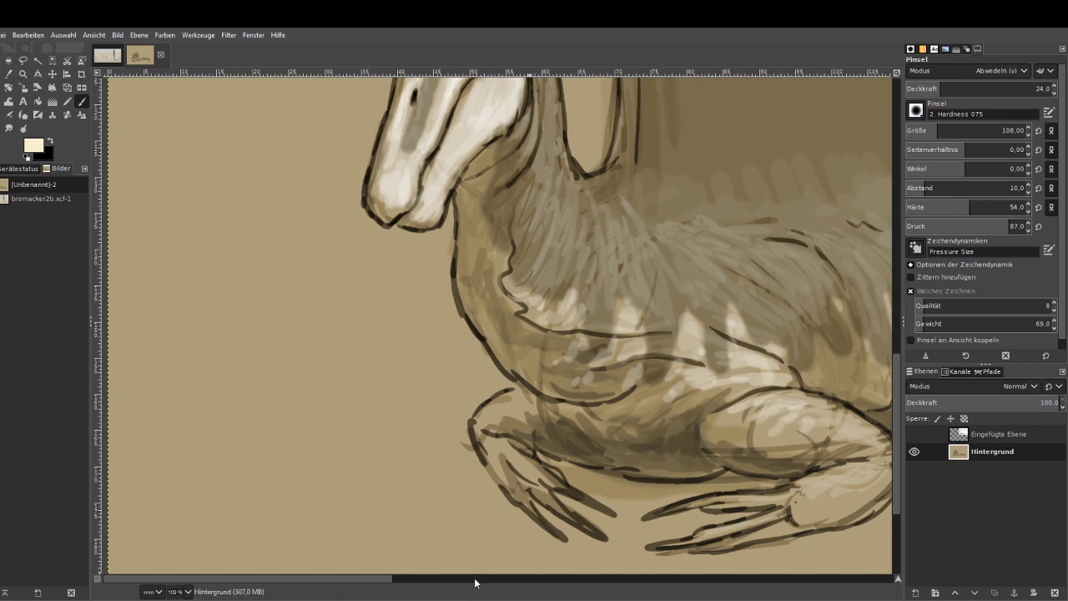
With a light orange brush in Normal mode at opacity 34.5 and size 73, colour the gaps between the bands at the tail base.
scroll(403, 324, "down", 4)
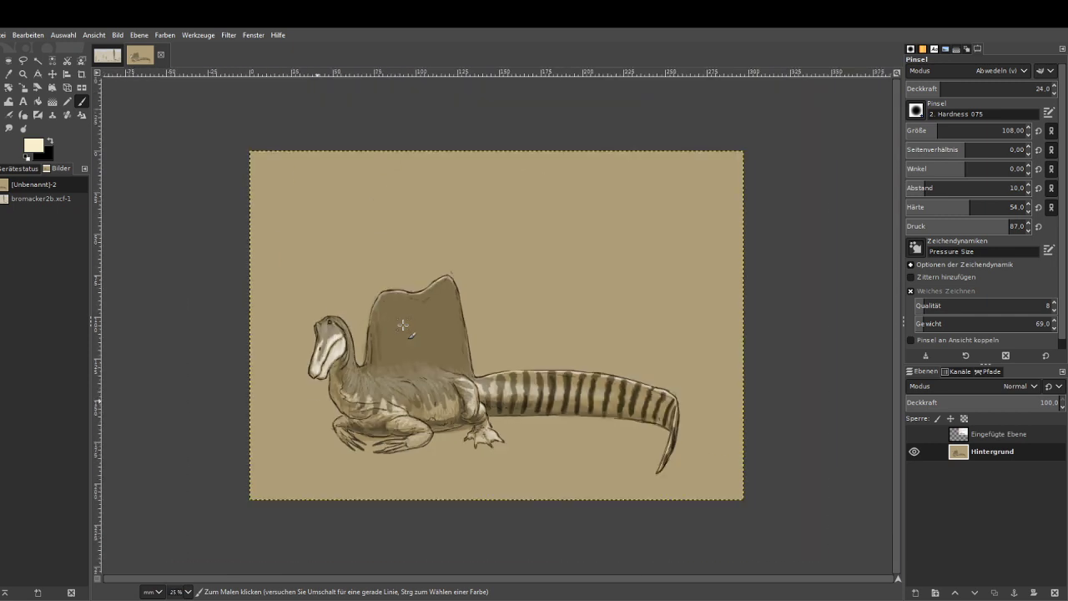
key("z")
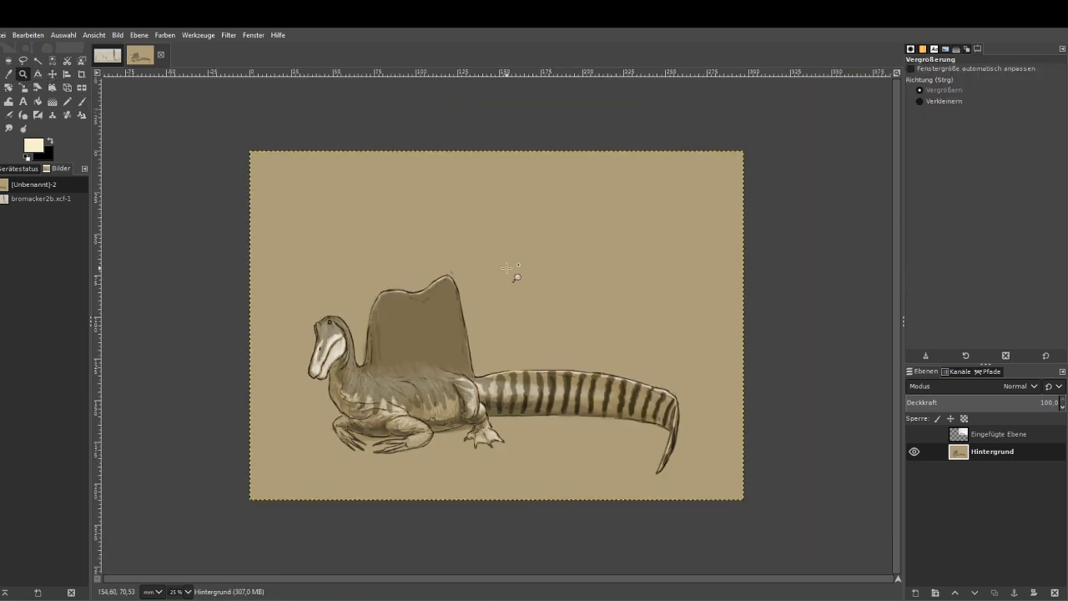
left_click_drag(433, 334, 710, 492)
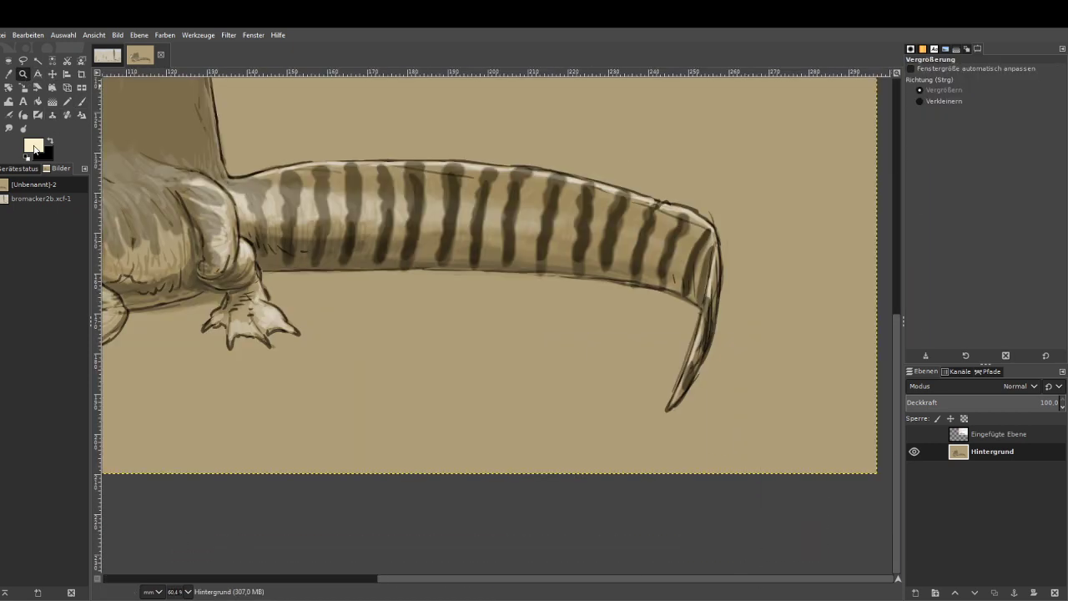
left_click(863, 57)
key("p")
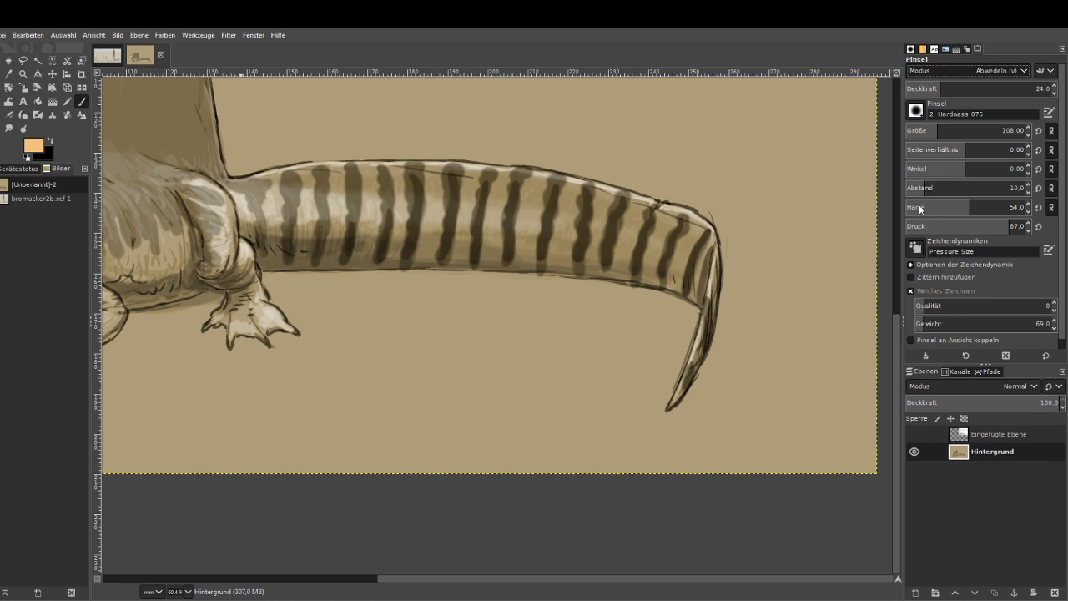
scroll(922, 73, "up", 10)
left_click(956, 86)
left_click(932, 127)
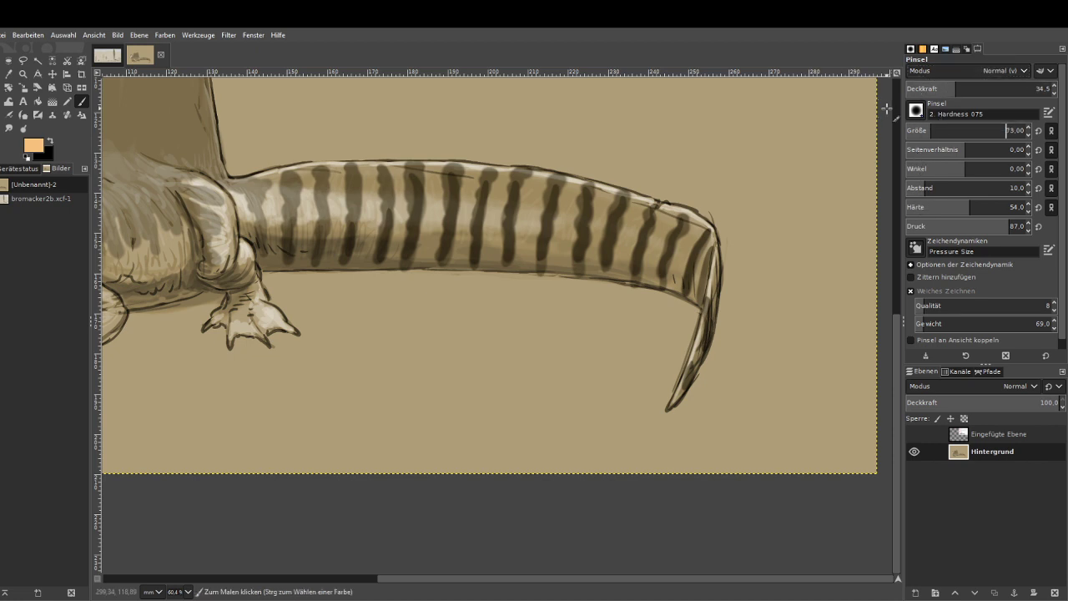
mouse_move(246, 224)
left_mouse_down()
mouse_move(258, 259)
mouse_move(237, 188)
mouse_move(277, 234)
left_mouse_up()
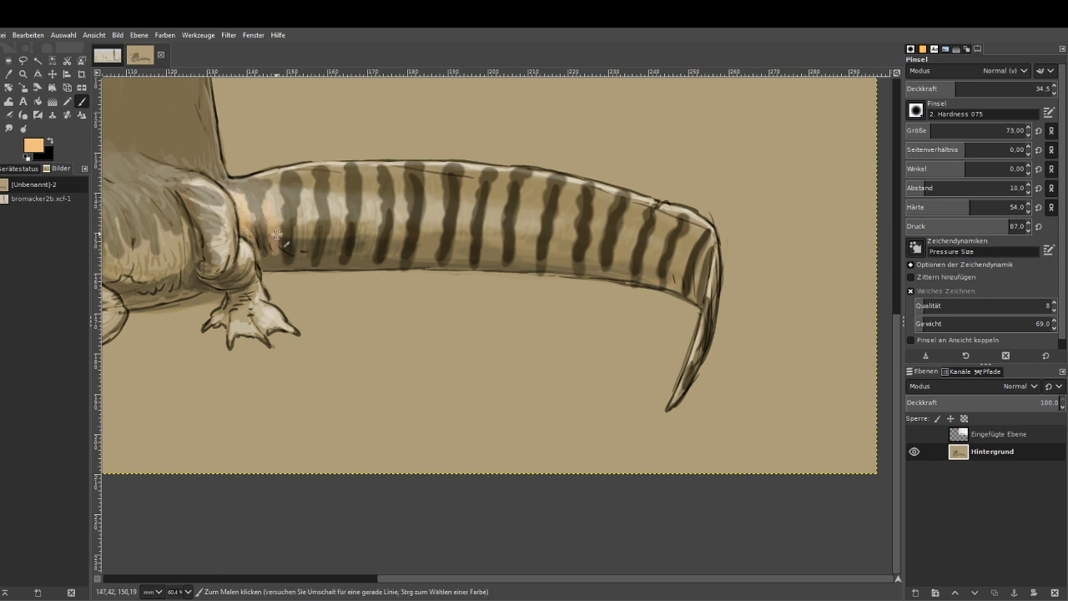
left_click_drag(304, 177, 303, 252)
mouse_move(336, 174)
left_mouse_down()
mouse_move(341, 212)
mouse_move(332, 239)
left_mouse_up()
Fade the orange tint towards the middle of the tail, lowering the brush opacity to 22.5 and 17.4.
left_click(938, 88)
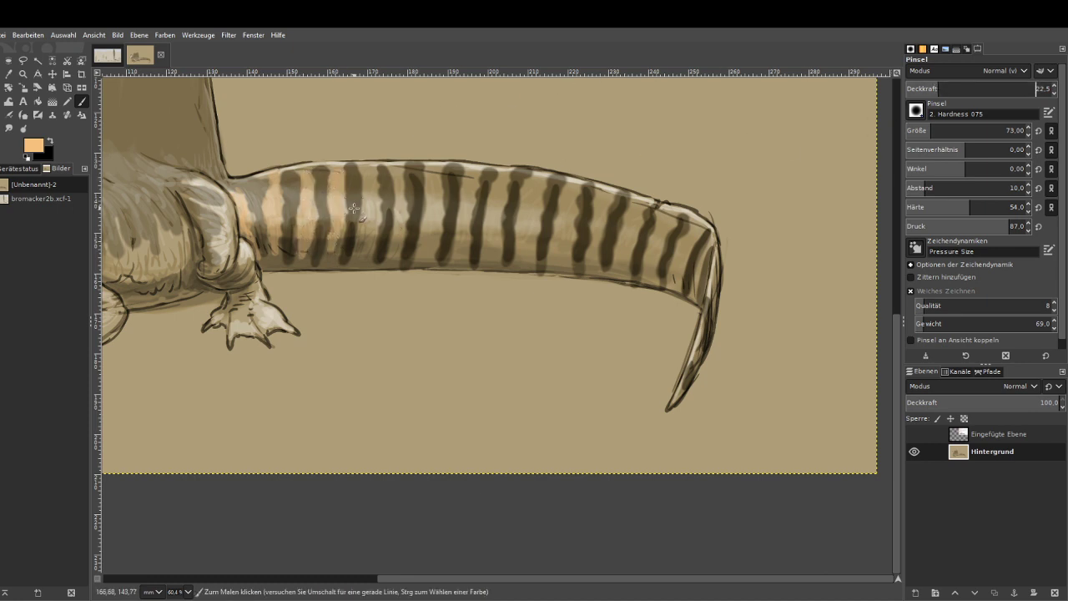
mouse_move(364, 177)
left_mouse_down()
mouse_move(362, 260)
mouse_move(353, 267)
mouse_move(322, 237)
mouse_move(329, 263)
left_mouse_up()
mouse_move(338, 215)
left_mouse_down()
mouse_move(308, 250)
mouse_move(307, 238)
mouse_move(300, 264)
mouse_move(268, 248)
mouse_move(278, 262)
mouse_move(269, 263)
mouse_move(273, 233)
left_mouse_up()
mouse_move(395, 173)
left_mouse_down()
mouse_move(394, 266)
mouse_move(359, 266)
left_mouse_up()
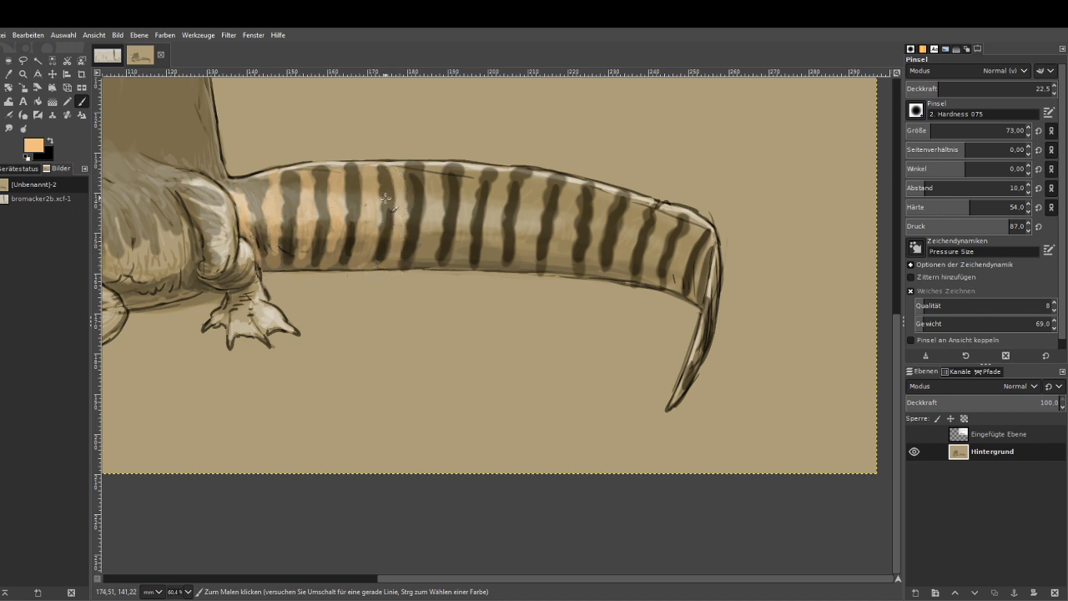
left_click(933, 88)
mouse_move(432, 195)
left_mouse_down()
mouse_move(438, 234)
mouse_move(428, 249)
mouse_move(422, 239)
mouse_move(452, 236)
left_mouse_up()
left_click_drag(467, 176, 460, 261)
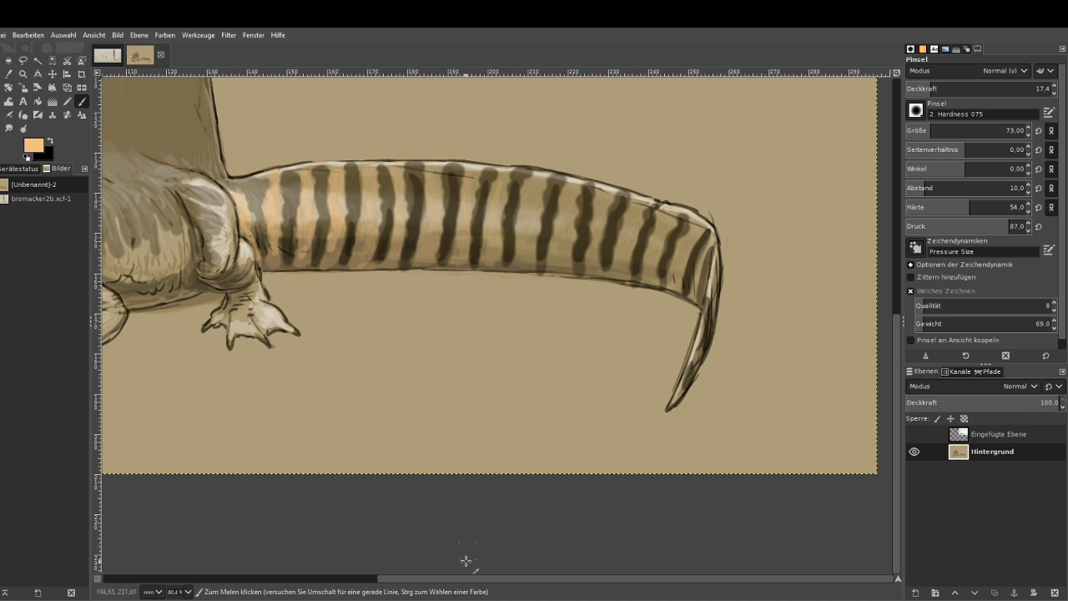
At opacity 32.9, paint wavy orange stripes down the rear half of the sail, with an eye-shaped spot near its rear peak.
left_click_drag(446, 578, 301, 579)
left_click_drag(895, 338, 896, 250)
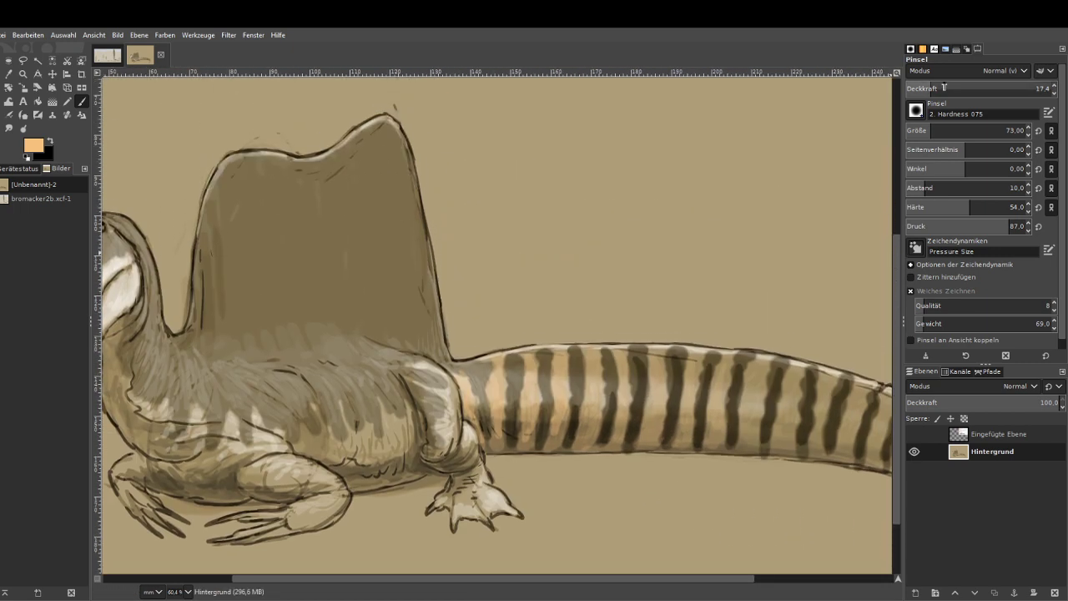
left_click(953, 88)
mouse_move(422, 354)
left_mouse_down()
mouse_move(431, 286)
mouse_move(425, 356)
mouse_move(409, 345)
mouse_move(423, 272)
mouse_move(405, 344)
left_mouse_up()
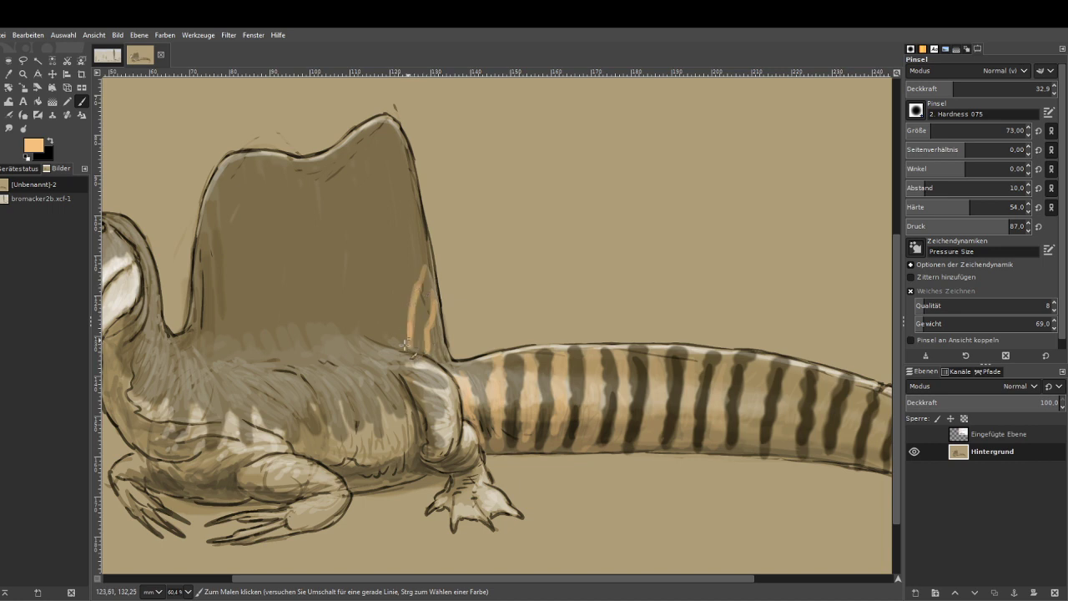
mouse_move(420, 222)
left_mouse_down()
mouse_move(401, 345)
mouse_move(411, 187)
mouse_move(371, 303)
mouse_move(408, 206)
mouse_move(392, 245)
left_mouse_up()
mouse_move(400, 142)
left_mouse_down()
mouse_move(351, 241)
mouse_move(394, 148)
mouse_move(381, 125)
mouse_move(339, 182)
mouse_move(357, 155)
mouse_move(374, 180)
mouse_move(389, 171)
mouse_move(397, 134)
mouse_move(364, 192)
mouse_move(344, 292)
mouse_move(356, 238)
mouse_move(399, 242)
mouse_move(407, 148)
mouse_move(348, 173)
mouse_move(384, 121)
mouse_move(327, 209)
mouse_move(333, 254)
mouse_move(315, 225)
mouse_move(319, 184)
mouse_move(310, 251)
mouse_move(332, 155)
mouse_move(285, 203)
left_mouse_up()
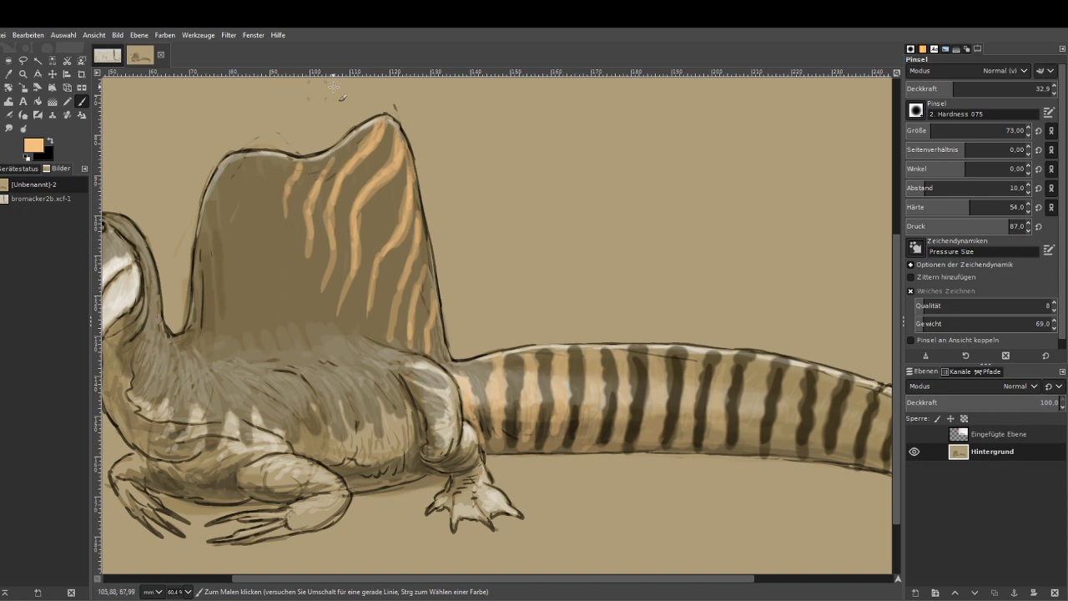
mouse_move(390, 196)
left_mouse_down()
mouse_move(374, 238)
mouse_move(381, 219)
left_mouse_up()
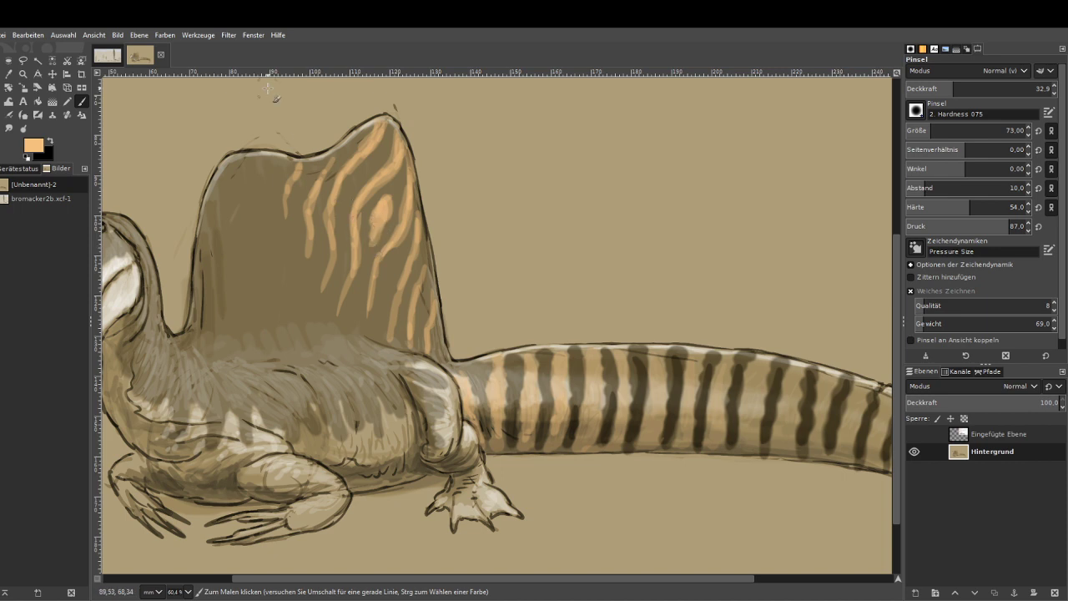
Sample the dark brown of a tail band and, at brush opacity 24.4, darken the gaps between the orange stripes on the rear sail.
left_click(10, 73)
left_click(574, 415)
key("p")
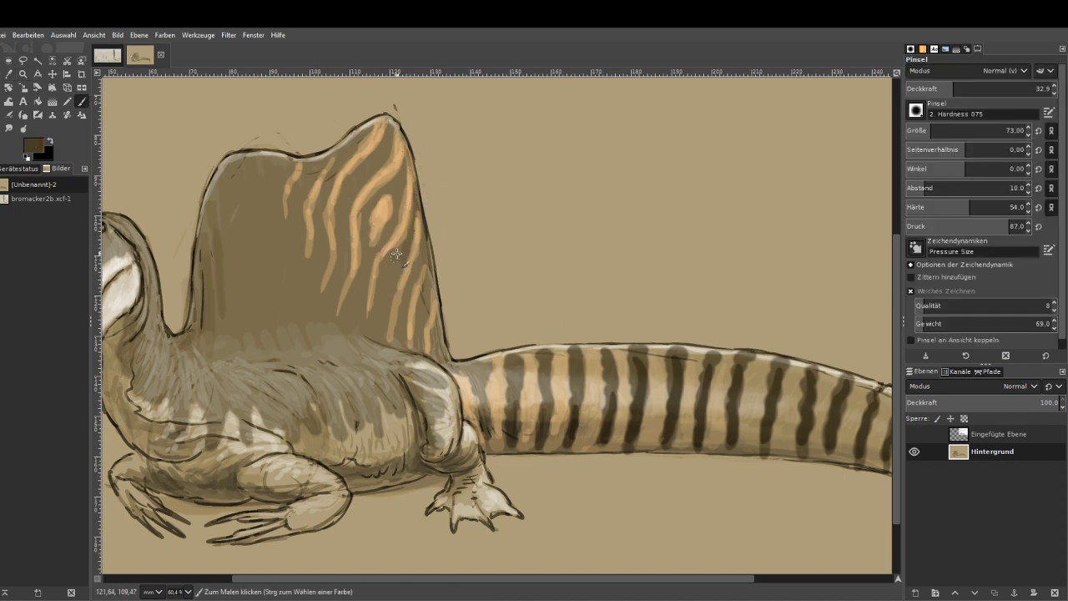
left_click(942, 89)
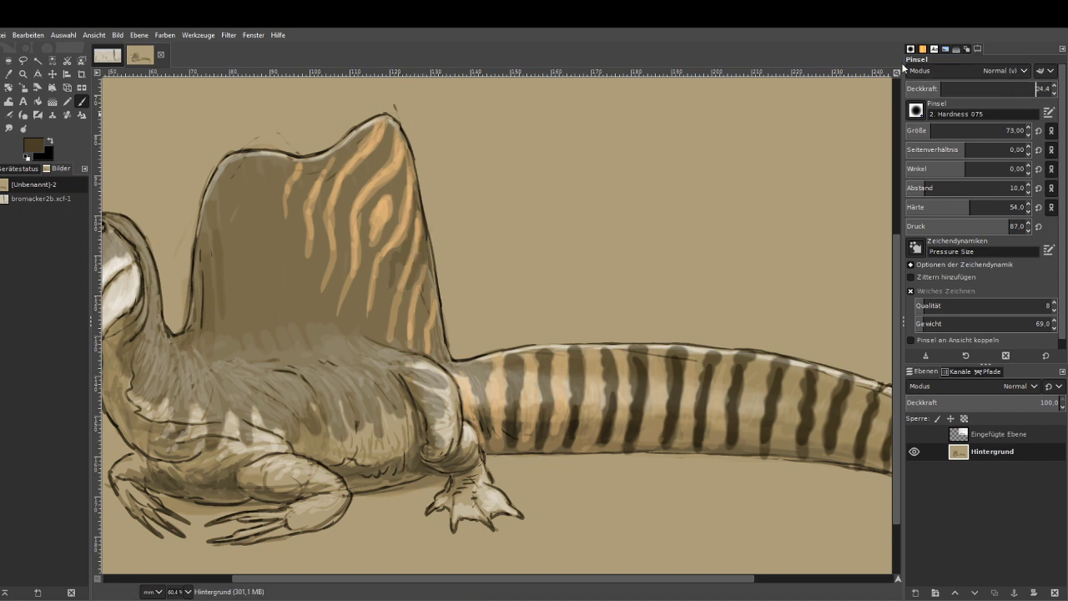
mouse_move(430, 278)
left_mouse_down()
mouse_move(422, 330)
mouse_move(437, 323)
mouse_move(436, 348)
left_mouse_up()
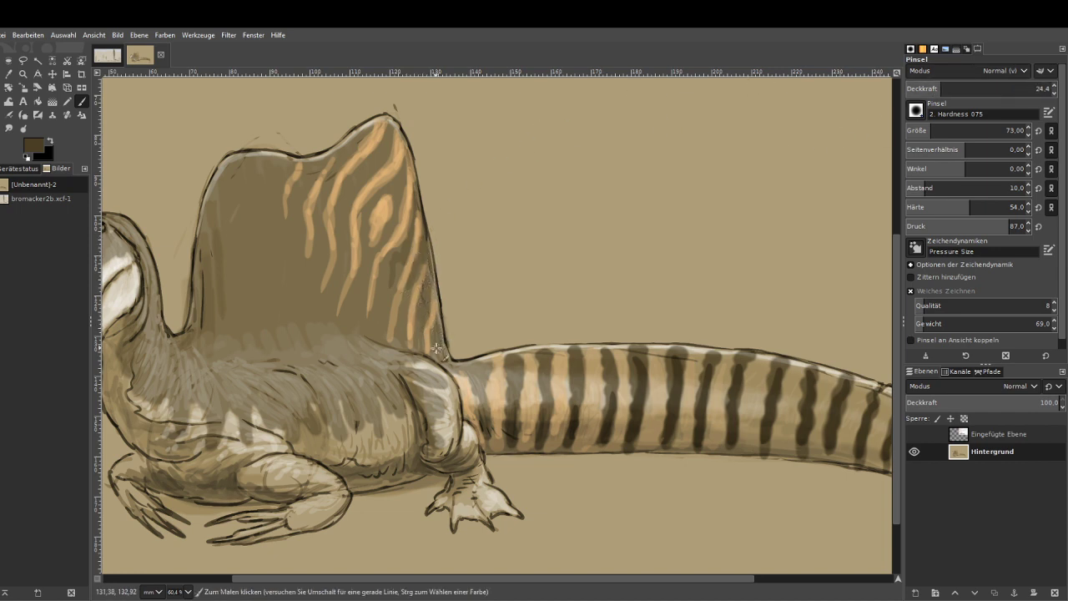
mouse_move(400, 277)
left_mouse_down()
mouse_move(406, 242)
mouse_move(384, 277)
mouse_move(385, 306)
left_mouse_up()
mouse_move(402, 186)
left_mouse_down()
mouse_move(371, 252)
mouse_move(360, 233)
mouse_move(377, 199)
mouse_move(394, 193)
mouse_move(403, 154)
mouse_move(390, 224)
mouse_move(409, 209)
mouse_move(383, 326)
left_mouse_up()
mouse_move(414, 272)
left_mouse_down()
mouse_move(404, 310)
mouse_move(427, 307)
mouse_move(421, 318)
mouse_move(429, 274)
mouse_move(434, 353)
left_mouse_up()
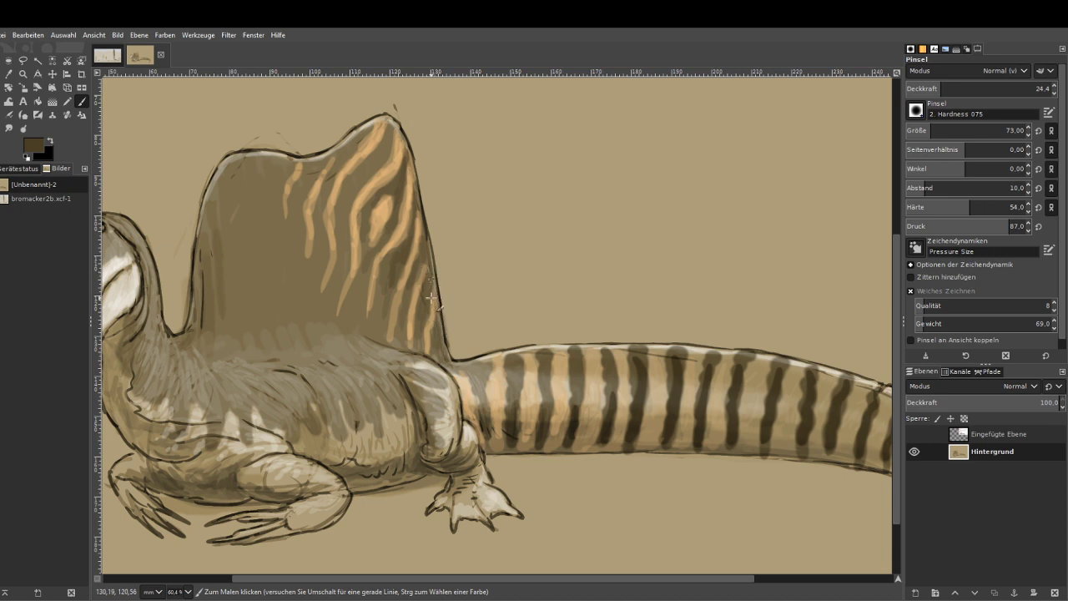
left_click_drag(425, 254, 394, 320)
Paint faint dark stripes down from the sail's upper edge and scatter spots over its front half and the back, using a darker brown.
mouse_move(389, 136)
left_mouse_down()
mouse_move(343, 210)
mouse_move(335, 162)
mouse_move(324, 191)
mouse_move(306, 175)
mouse_move(299, 215)
mouse_move(292, 180)
mouse_move(261, 217)
mouse_move(250, 179)
mouse_move(232, 199)
mouse_move(213, 324)
left_mouse_up()
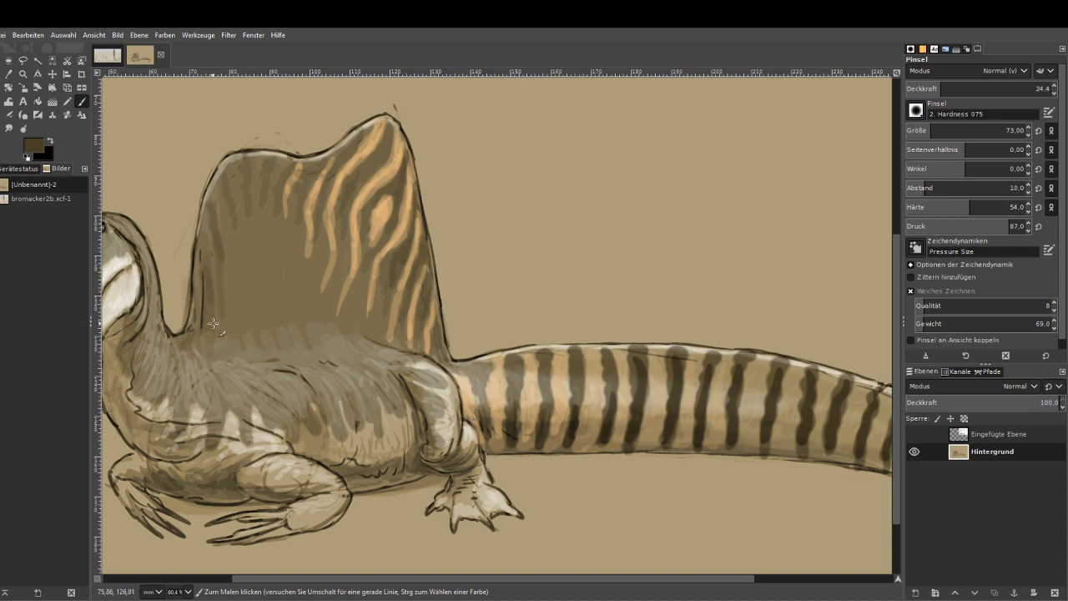
left_click_drag(295, 247, 296, 269)
left_click_drag(284, 241, 287, 258)
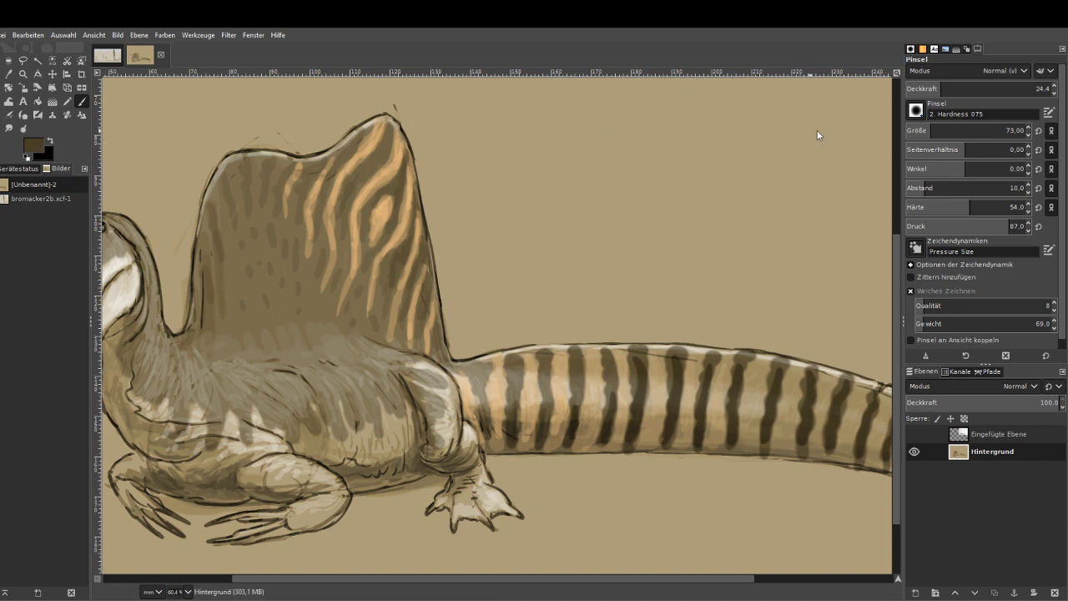
left_click_drag(864, 135, 857, 141)
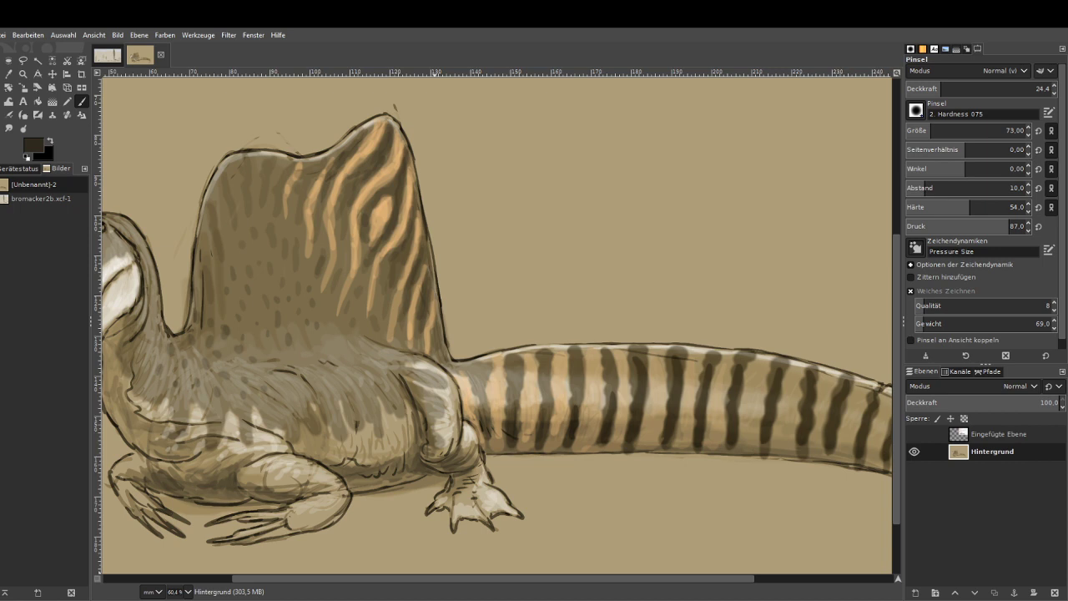
With a black brush at opacity 48.1 and size 27, darken the eye and nostril on the head.
scroll(261, 307, "left", 5)
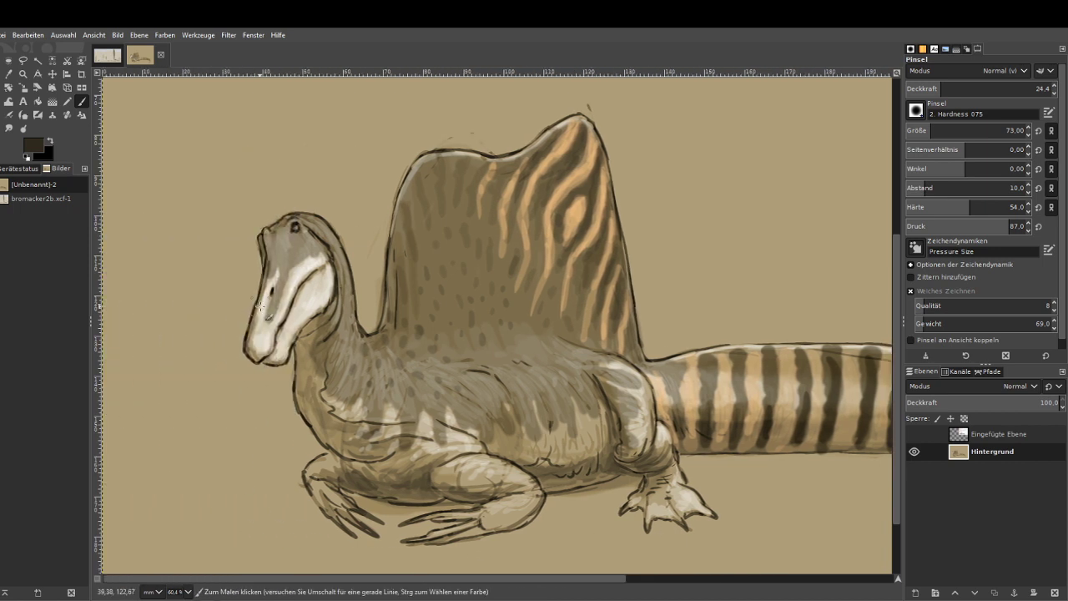
left_click(24, 75)
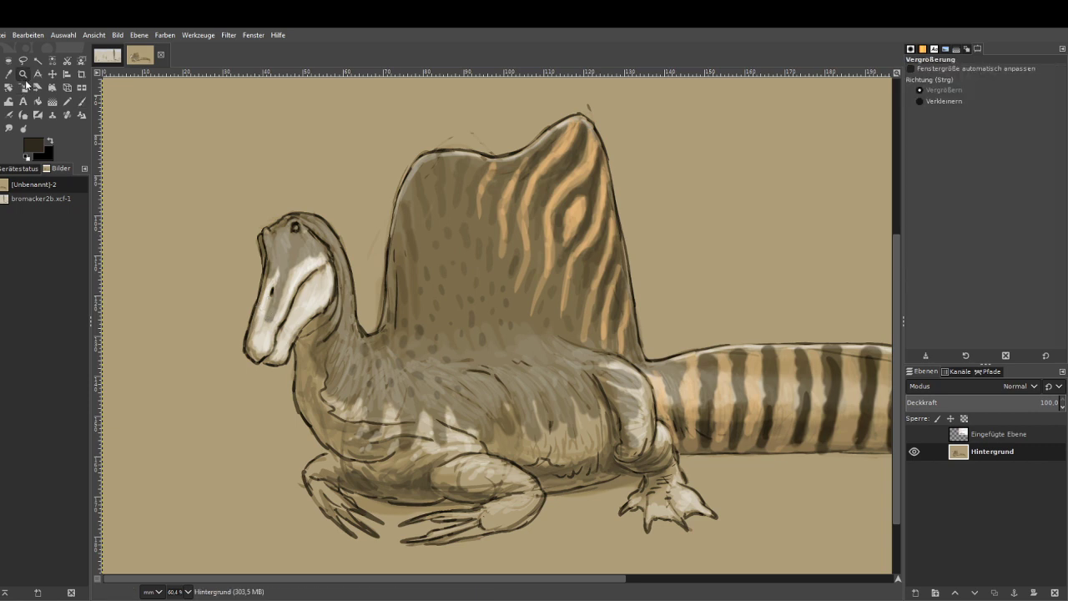
left_click_drag(248, 208, 410, 390)
left_click(81, 101)
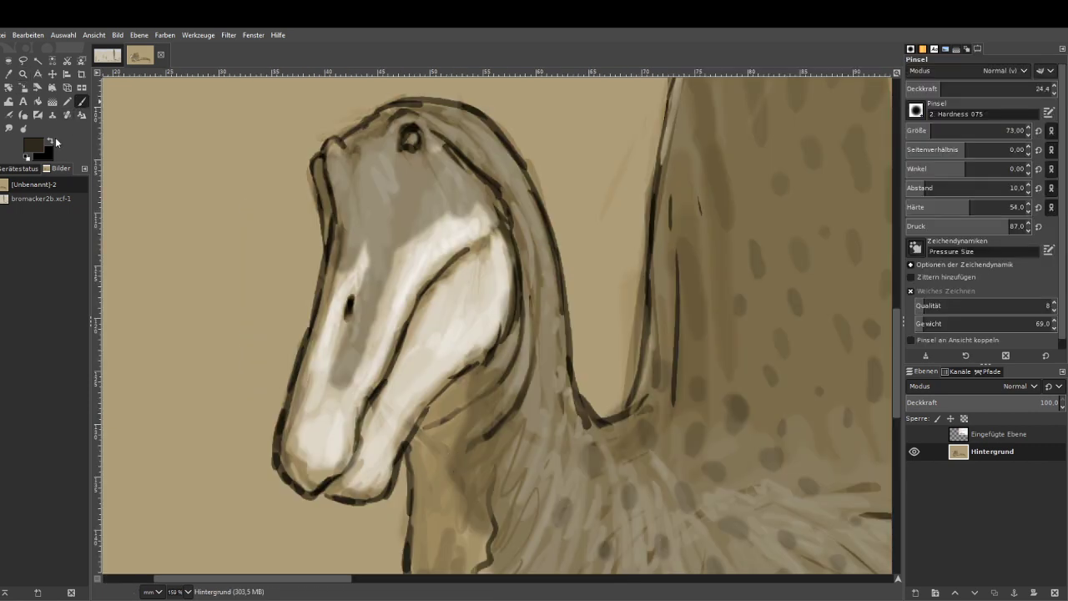
left_click(51, 141)
left_click(975, 87)
left_click(919, 128)
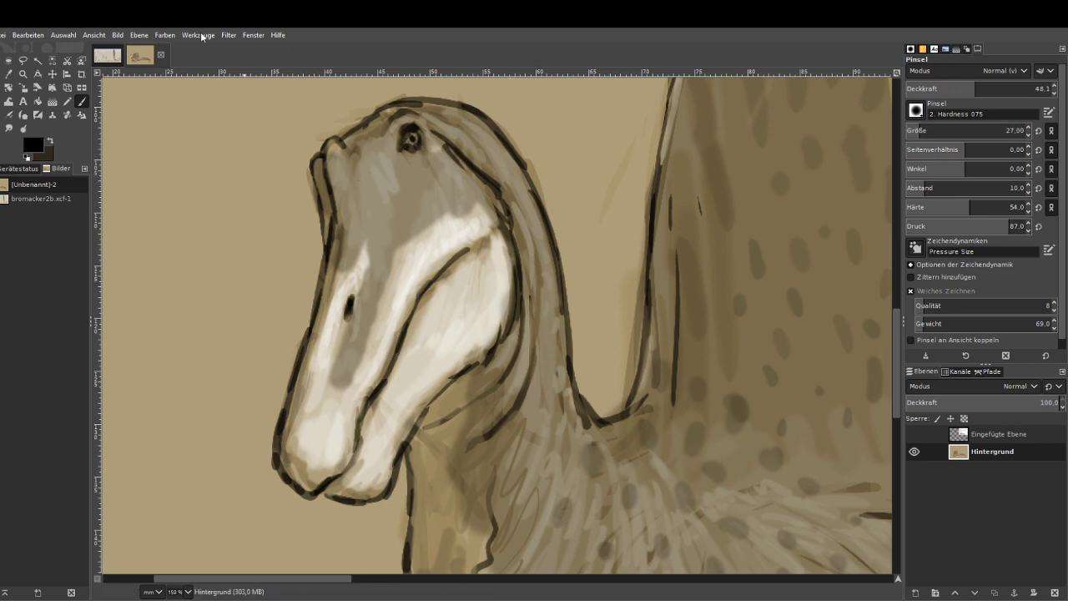
Change the brush colour to ochre yellow and paint the crest and the upper edge of the snout down towards the nostril.
left_click(51, 143)
left_click_drag(839, 101, 889, 76)
mouse_move(345, 153)
left_mouse_down()
mouse_move(338, 240)
mouse_move(354, 145)
mouse_move(331, 162)
mouse_move(337, 235)
mouse_move(323, 314)
left_mouse_up()
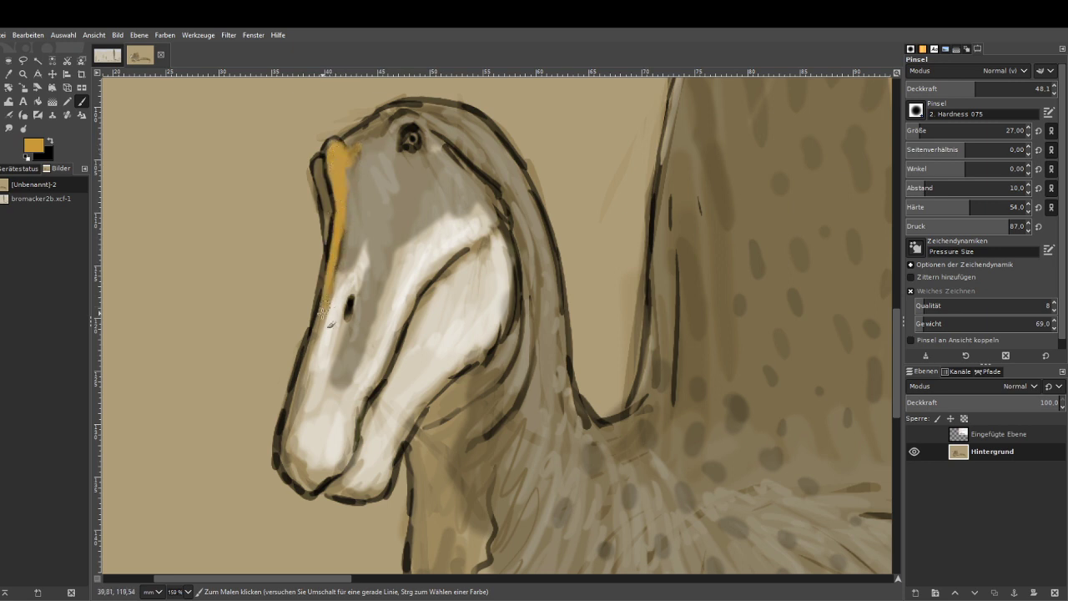
Sample a dark brown from above the eye and shade the grey snout area with the brush at 29.1 opacity.
left_click_drag(339, 266, 342, 188)
left_click(8, 73)
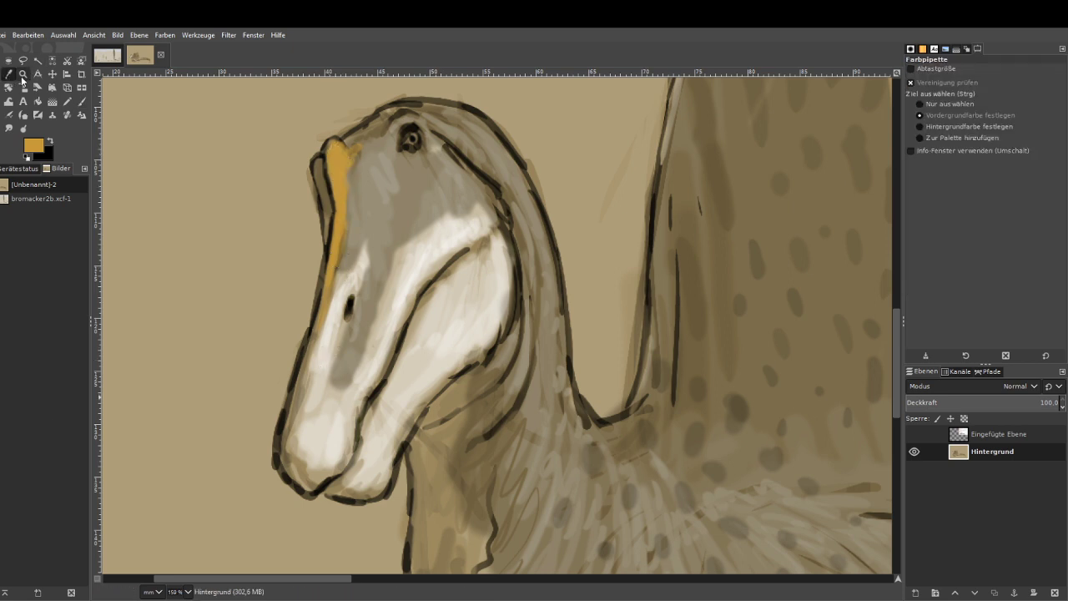
left_click(378, 105)
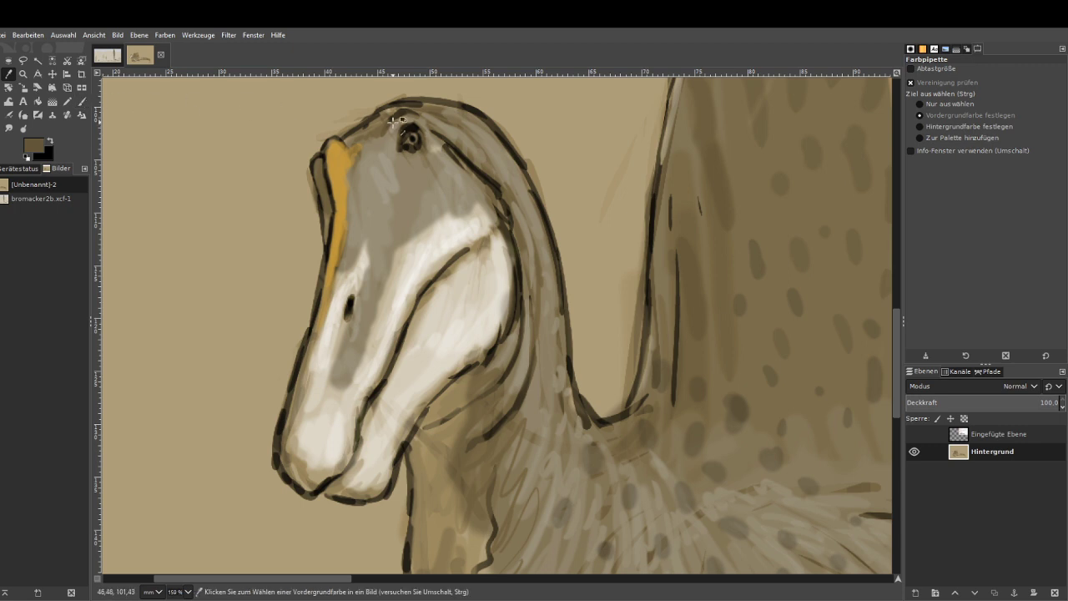
left_click(390, 116)
left_click(83, 101)
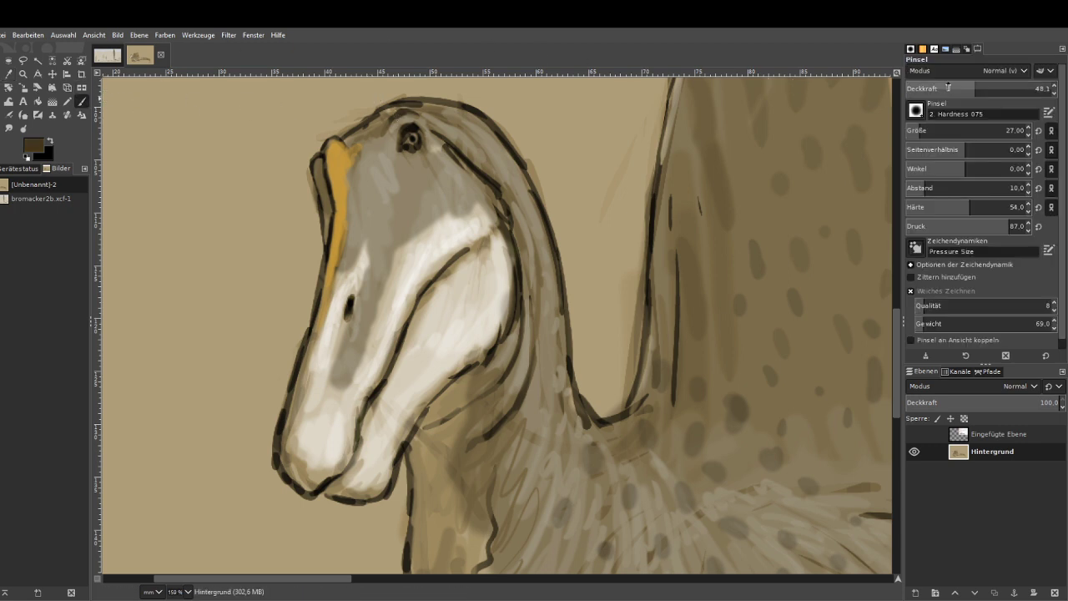
mouse_move(349, 221)
left_mouse_down()
mouse_move(328, 318)
mouse_move(351, 192)
mouse_move(322, 330)
mouse_move(357, 242)
mouse_move(344, 265)
mouse_move(350, 233)
mouse_move(341, 286)
mouse_move(372, 141)
mouse_move(353, 336)
mouse_move(367, 285)
mouse_move(363, 225)
mouse_move(371, 296)
mouse_move(344, 375)
mouse_move(377, 265)
mouse_move(339, 383)
mouse_move(387, 221)
left_mouse_up()
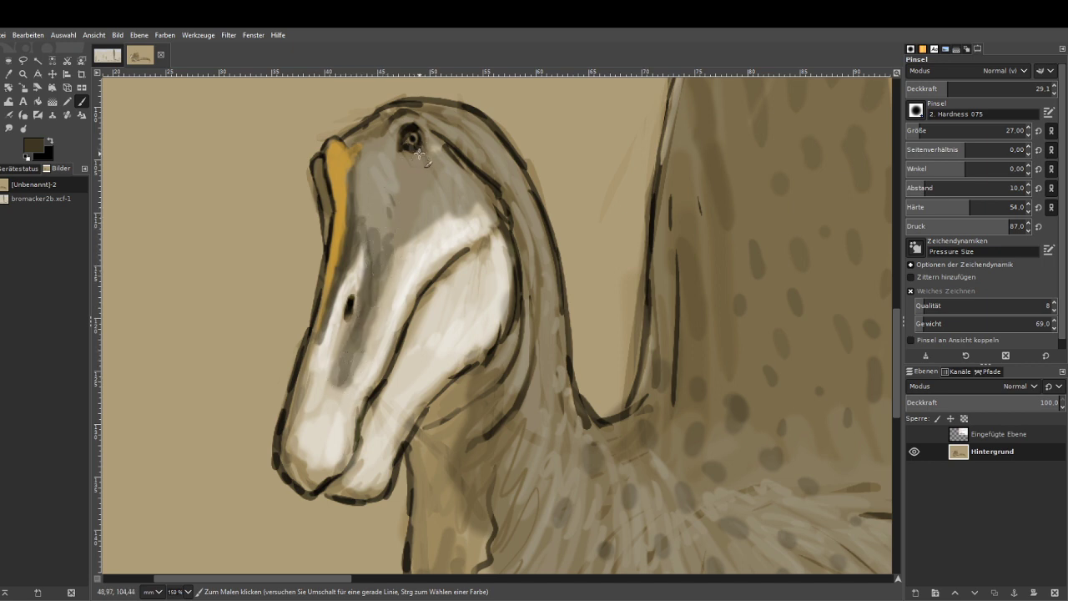
Paint small dark speckles on the cheek below the eye and darken the snout beside the yellow crest.
left_click_drag(419, 154, 439, 193)
mouse_move(389, 138)
left_mouse_down()
mouse_move(376, 122)
mouse_move(322, 192)
mouse_move(322, 257)
left_mouse_up()
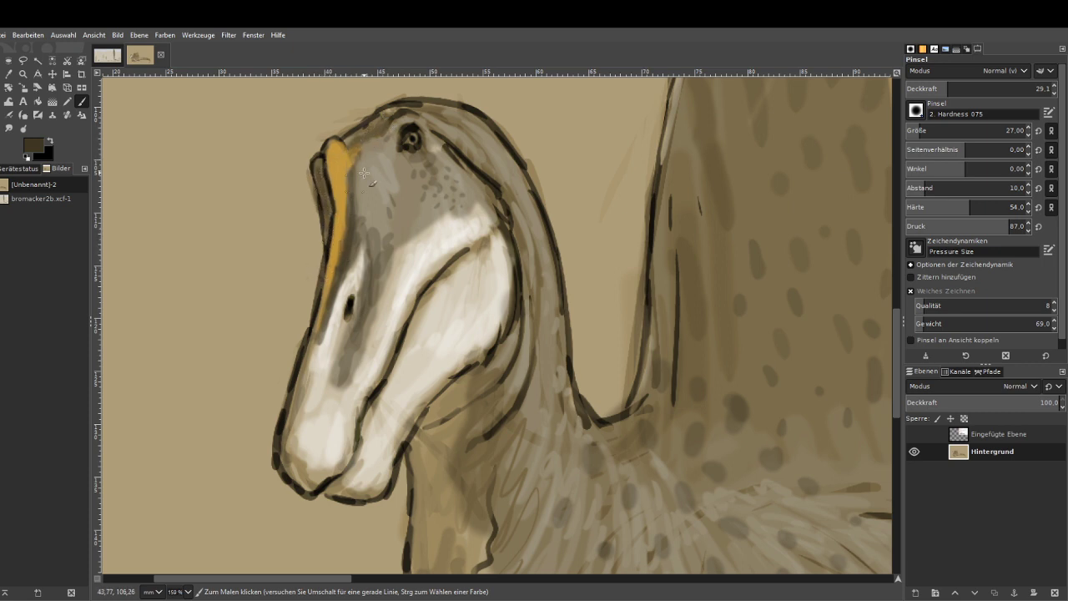
left_click_drag(330, 297, 304, 381)
mouse_move(352, 206)
left_mouse_down()
mouse_move(357, 148)
mouse_move(359, 196)
mouse_move(377, 237)
left_mouse_up()
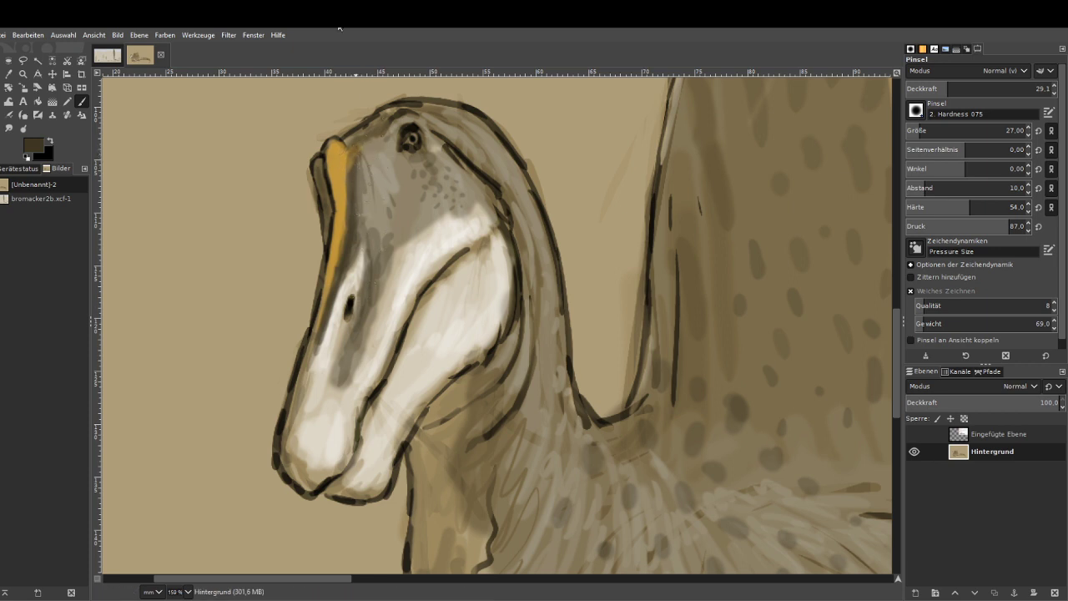
Sample a light beige and paint soft highlight strokes on the face, the cheek and the base of the neck.
key("o")
left_click(369, 155)
left_click(38, 145)
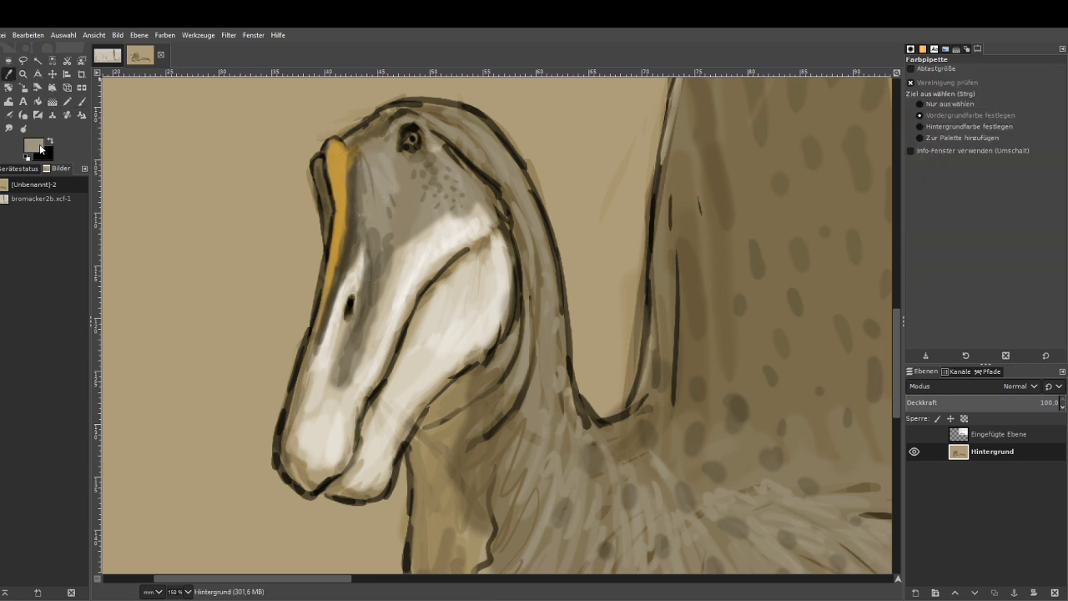
left_click(841, 84)
key("p")
mouse_move(370, 250)
left_mouse_down()
mouse_move(365, 194)
mouse_move(386, 203)
mouse_move(376, 144)
left_mouse_up()
left_click_drag(370, 198, 354, 336)
left_click_drag(368, 257, 367, 229)
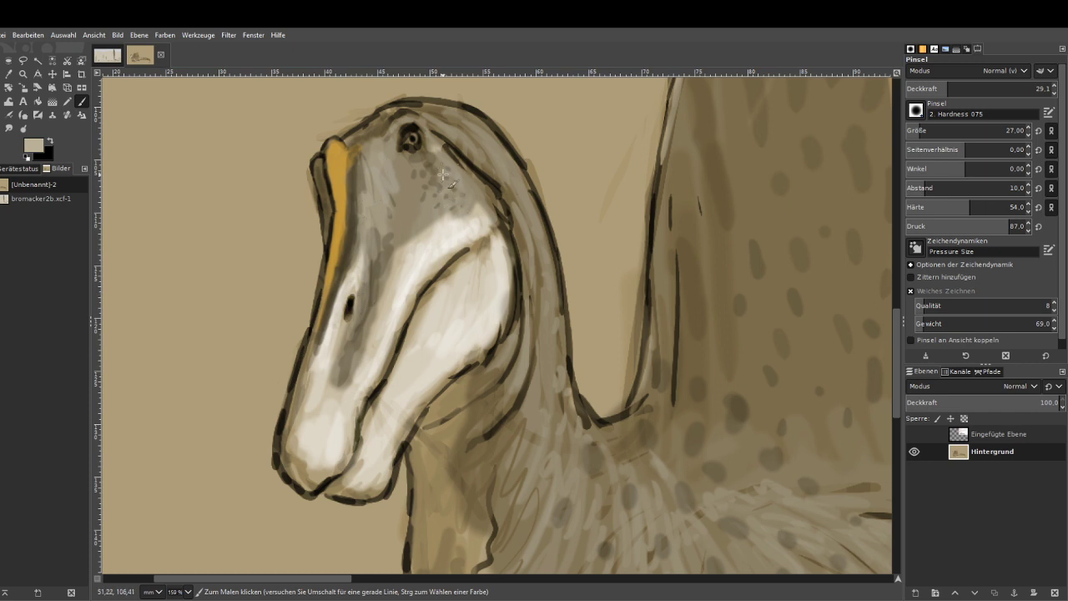
mouse_move(443, 175)
left_mouse_down()
mouse_move(478, 206)
mouse_move(472, 236)
mouse_move(481, 202)
mouse_move(447, 157)
mouse_move(485, 163)
mouse_move(507, 185)
mouse_move(524, 235)
mouse_move(502, 373)
mouse_move(459, 402)
mouse_move(521, 359)
mouse_move(481, 425)
mouse_move(529, 410)
mouse_move(519, 460)
mouse_move(533, 449)
mouse_move(558, 539)
left_mouse_up()
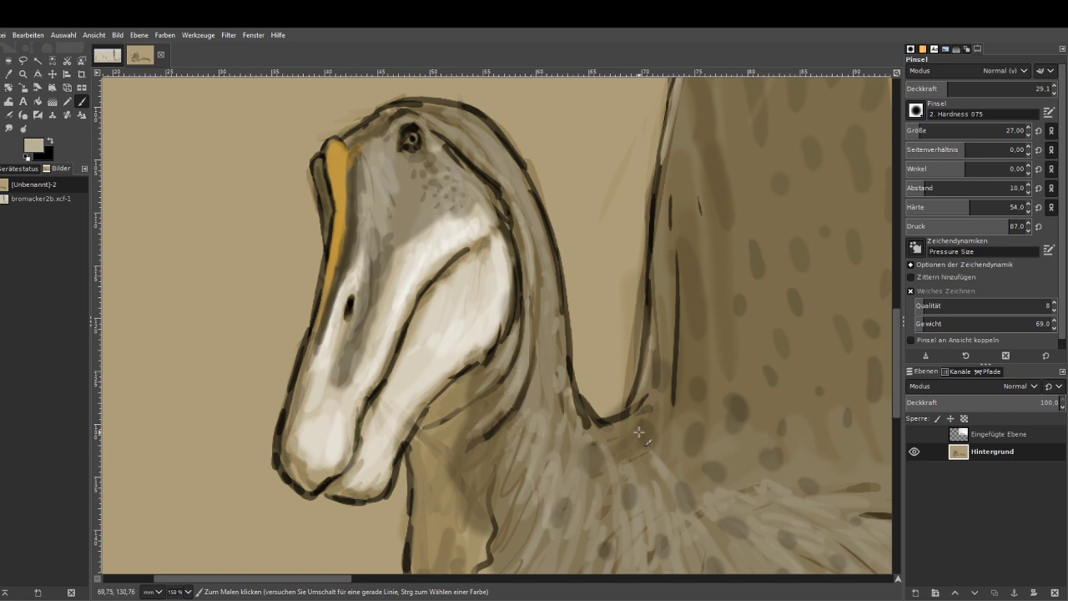
Paint light rings around several dark spots on the lower front part of the sail.
left_click_drag(332, 580, 418, 578)
mouse_move(404, 446)
left_mouse_down()
mouse_move(386, 424)
mouse_move(391, 391)
mouse_move(407, 419)
mouse_move(385, 418)
mouse_move(421, 389)
mouse_move(429, 359)
mouse_move(425, 386)
mouse_move(446, 360)
left_mouse_up()
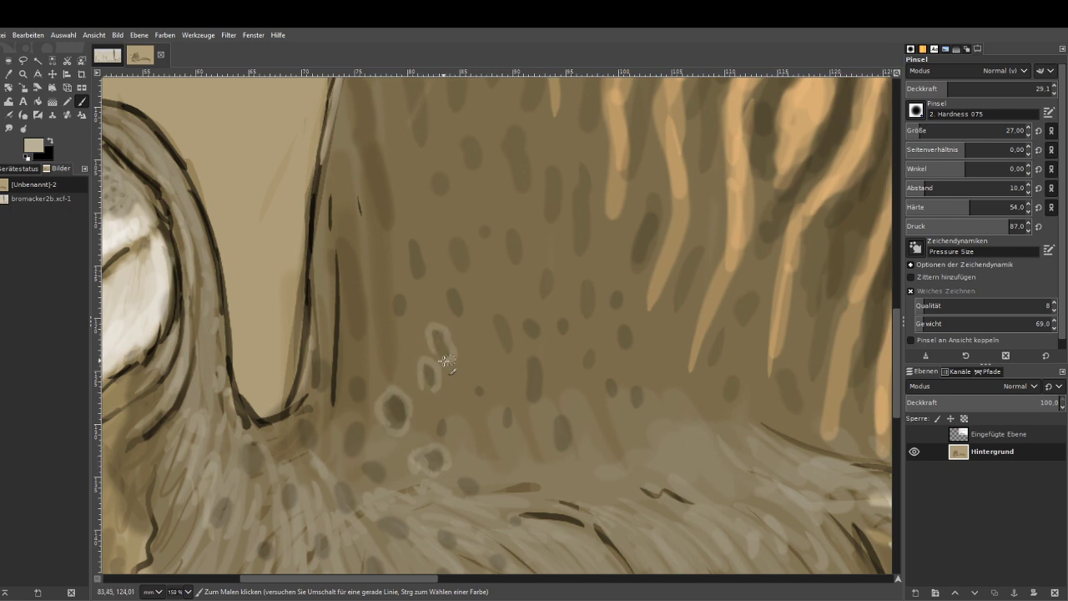
mouse_move(522, 381)
left_mouse_down()
mouse_move(546, 405)
mouse_move(526, 392)
left_mouse_up()
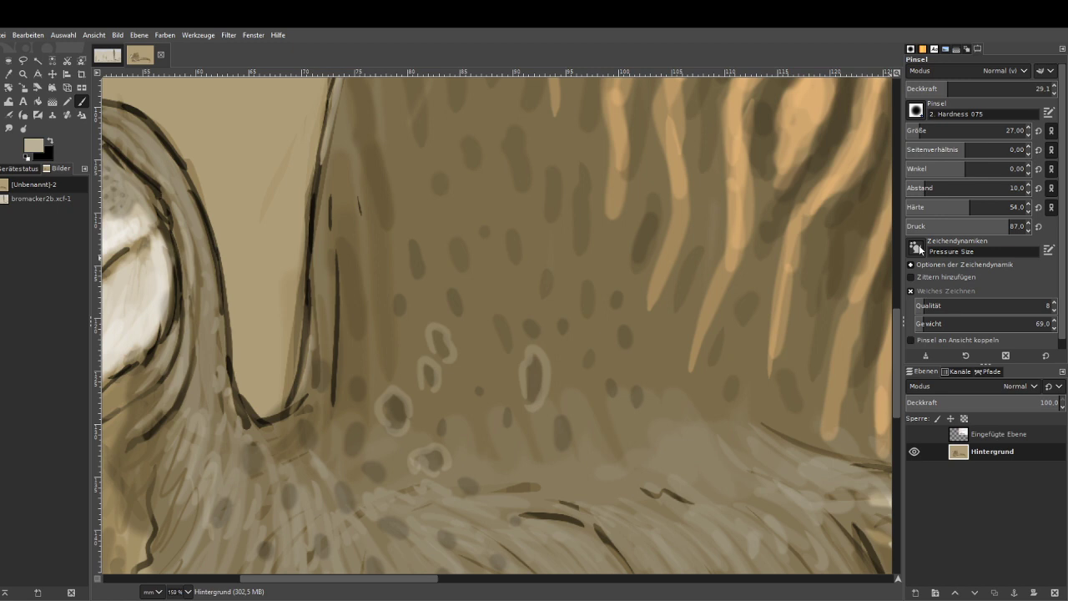
Set the brush size to 39 and hardness to 34, then outline the spots near the sail's orange stripes.
left_click(946, 207)
left_click(923, 129)
mouse_move(580, 309)
left_mouse_down()
mouse_move(588, 277)
mouse_move(593, 318)
left_mouse_up()
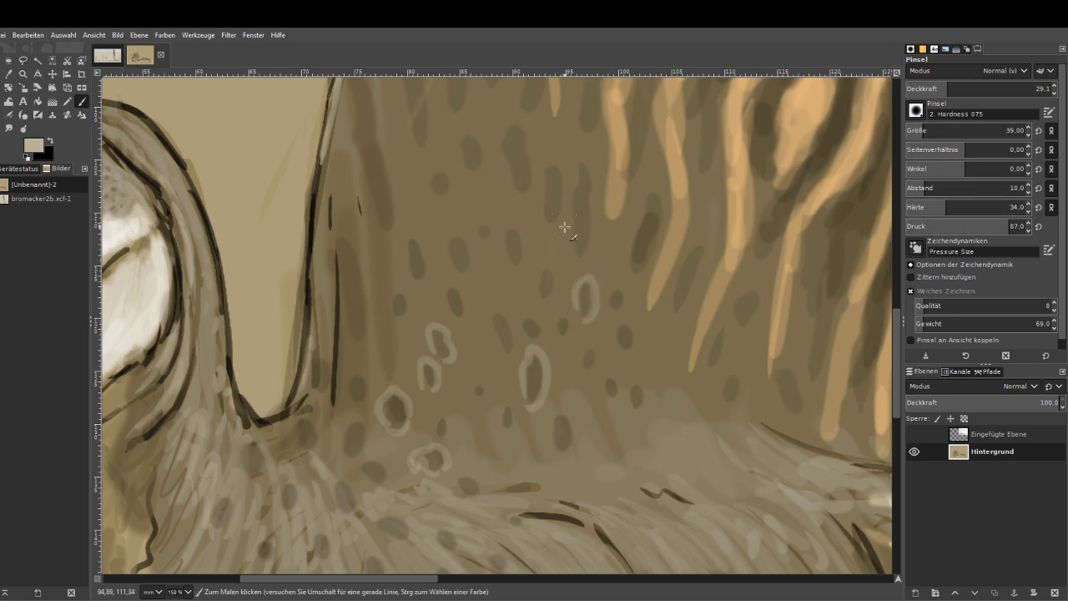
mouse_move(573, 249)
left_mouse_down()
mouse_move(571, 202)
mouse_move(584, 255)
left_mouse_up()
left_click_drag(642, 215, 635, 276)
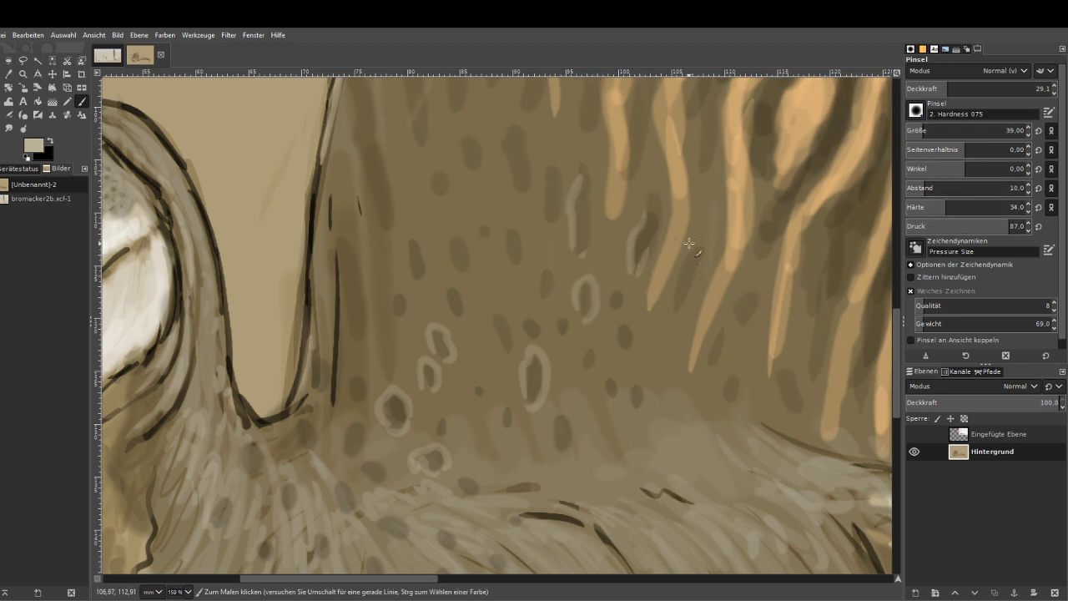
mouse_move(689, 244)
left_mouse_down()
mouse_move(676, 311)
mouse_move(703, 255)
left_mouse_up()
left_click_drag(737, 304, 754, 311)
mouse_move(782, 393)
left_mouse_down()
mouse_move(796, 404)
mouse_move(777, 395)
left_mouse_up()
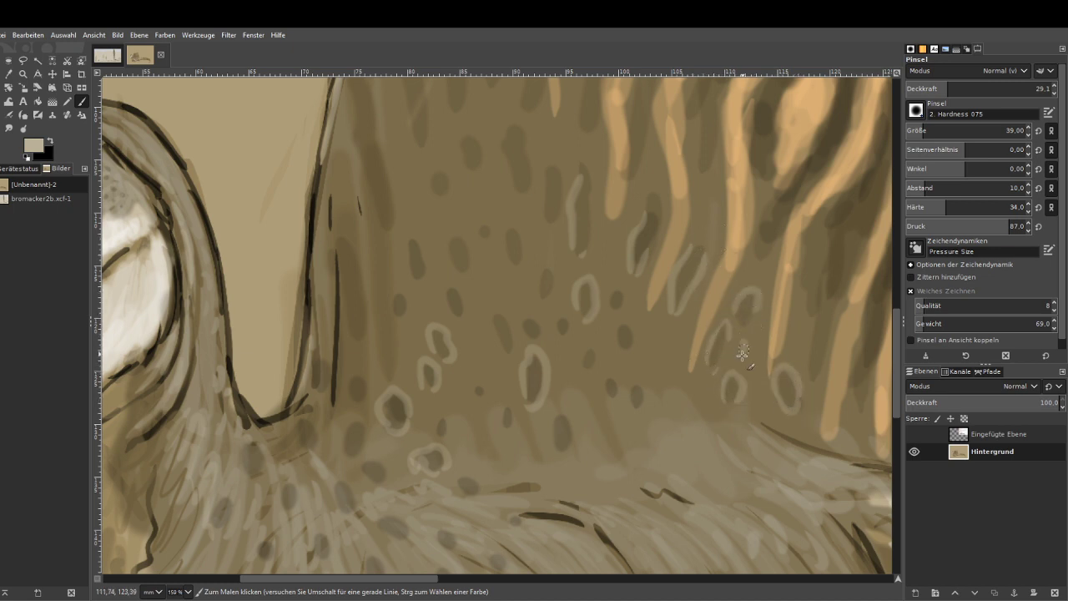
Outline the dark spots across the middle and upper part of the sail with light beige rings.
mouse_move(501, 341)
left_mouse_down()
mouse_move(500, 313)
mouse_move(509, 357)
left_mouse_up()
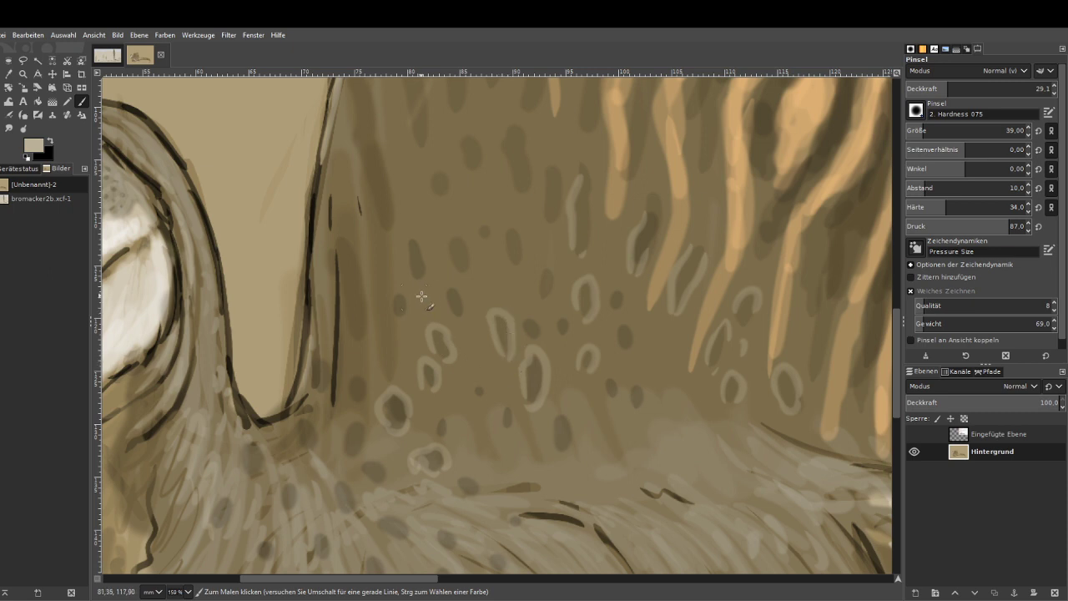
left_click_drag(457, 321, 444, 314)
mouse_move(411, 239)
left_mouse_down()
mouse_move(419, 272)
mouse_move(403, 250)
mouse_move(463, 260)
mouse_move(445, 243)
mouse_move(464, 266)
mouse_move(507, 256)
mouse_move(507, 240)
mouse_move(473, 227)
left_mouse_up()
mouse_move(522, 187)
left_mouse_down()
mouse_move(505, 131)
mouse_move(534, 146)
mouse_move(531, 192)
left_mouse_up()
left_click_drag(580, 133, 576, 100)
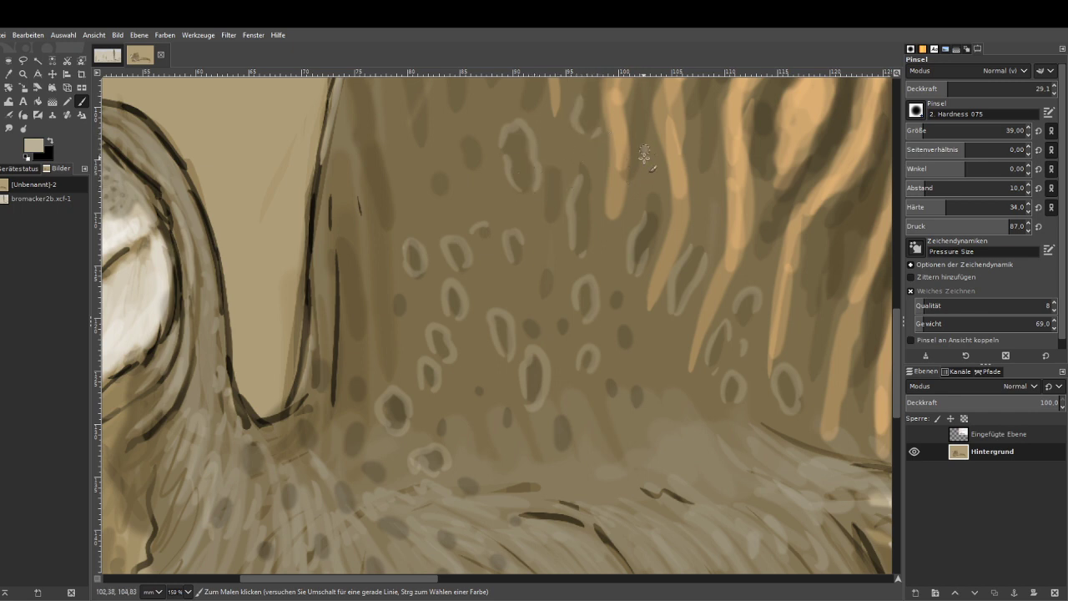
left_click_drag(644, 153, 608, 255)
mouse_move(622, 345)
left_mouse_down()
mouse_move(627, 328)
mouse_move(625, 346)
left_mouse_up()
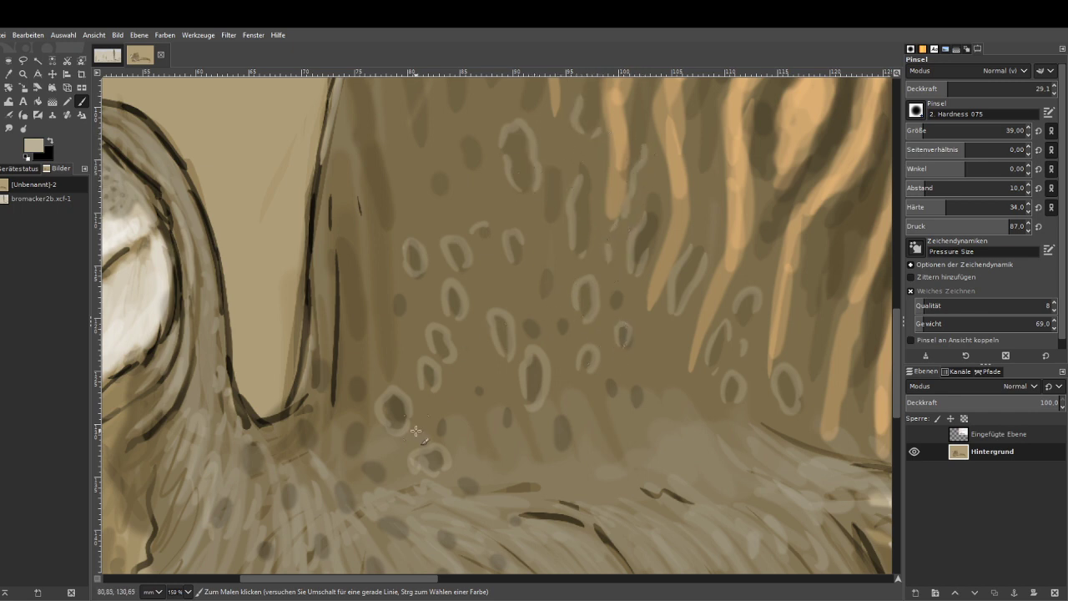
Add light outlines to the spots and elongated dark marks along the sail's front edge, down to its base.
left_click_drag(436, 431, 449, 425)
mouse_move(366, 474)
left_mouse_down()
mouse_move(382, 465)
mouse_move(386, 481)
left_mouse_up()
mouse_move(346, 450)
left_mouse_down()
mouse_move(357, 421)
mouse_move(367, 457)
left_mouse_up()
mouse_move(353, 406)
left_mouse_down()
mouse_move(345, 392)
mouse_move(361, 385)
left_mouse_up()
mouse_move(341, 296)
left_mouse_down()
mouse_move(349, 331)
mouse_move(364, 293)
mouse_move(353, 233)
left_mouse_up()
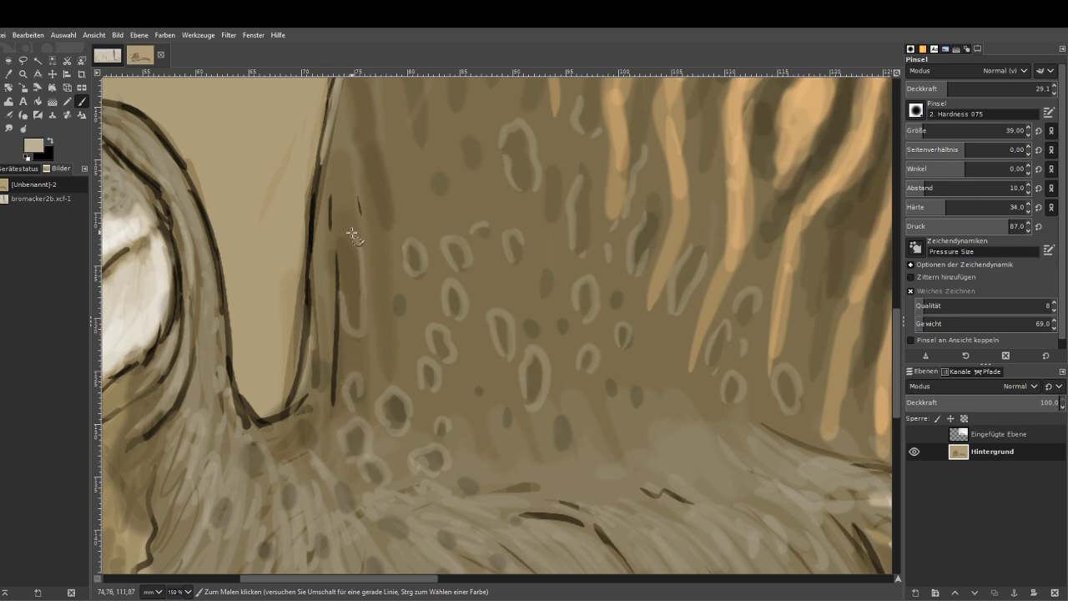
mouse_move(350, 155)
left_mouse_down()
mouse_move(380, 224)
mouse_move(396, 193)
mouse_move(383, 118)
mouse_move(348, 99)
mouse_move(341, 209)
left_mouse_up()
left_click_drag(389, 282, 409, 322)
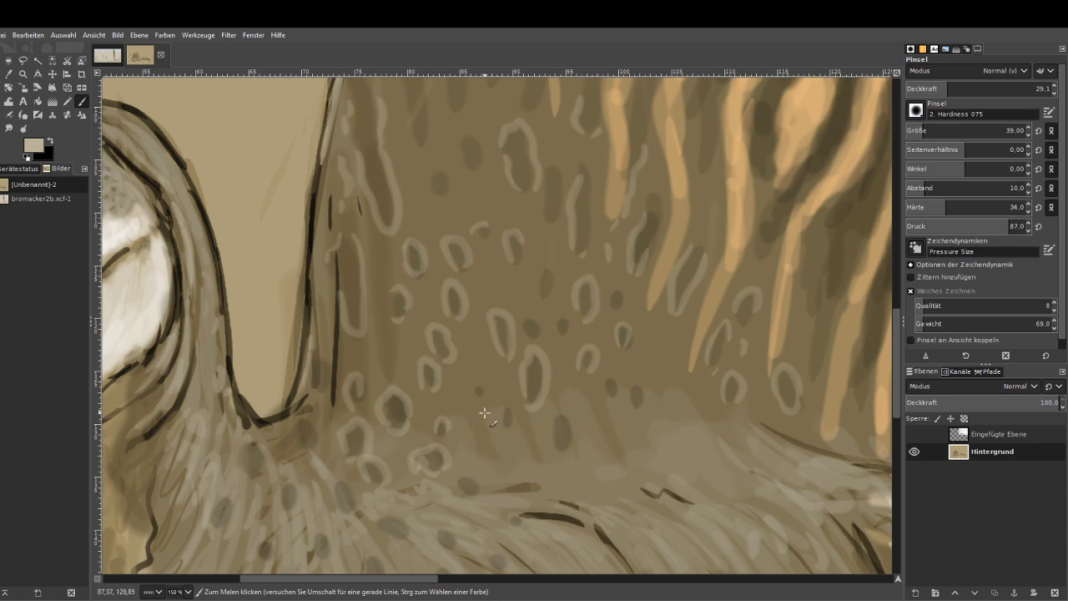
Fill the lower sail with small light dabs and outline the remaining spots just above the back.
left_click_drag(485, 412, 490, 423)
left_click(477, 463)
mouse_move(483, 431)
left_mouse_down()
mouse_move(477, 464)
mouse_move(520, 462)
left_mouse_up()
left_click_drag(457, 374, 485, 376)
mouse_move(547, 436)
left_mouse_down()
mouse_move(570, 427)
mouse_move(564, 457)
mouse_move(604, 439)
mouse_move(596, 463)
mouse_move(654, 433)
left_mouse_up()
left_click(599, 461)
left_click_drag(625, 397, 636, 408)
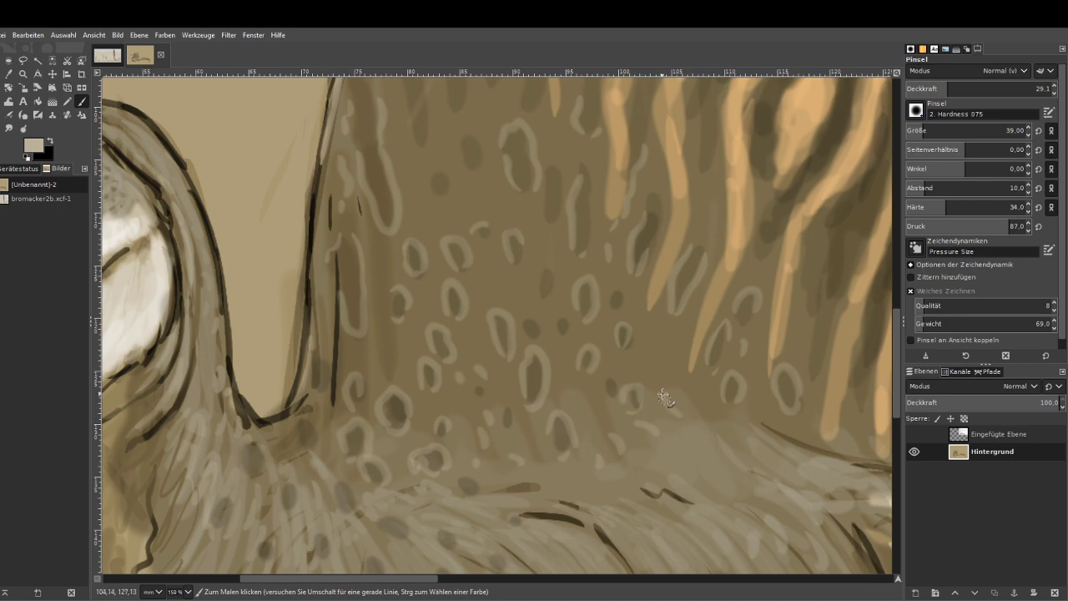
Sample a pale cream near the tail base and brighten the highlight along the upper edge of the tail.
key("minus")
key("minus")
key("minus")
key("minus")
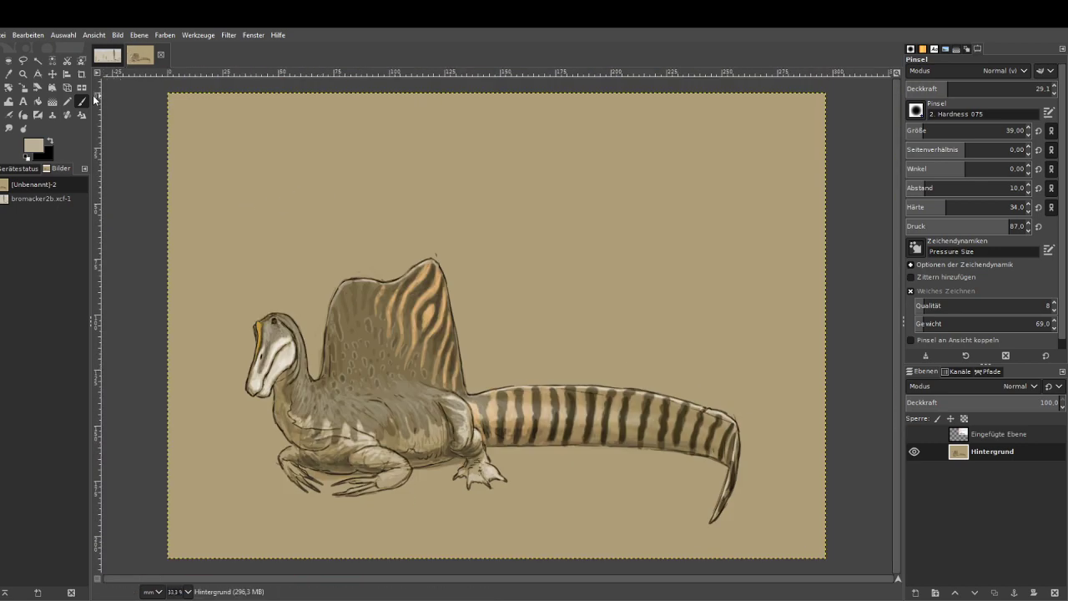
left_click(23, 73)
left_click_drag(440, 358, 710, 542)
key("o")
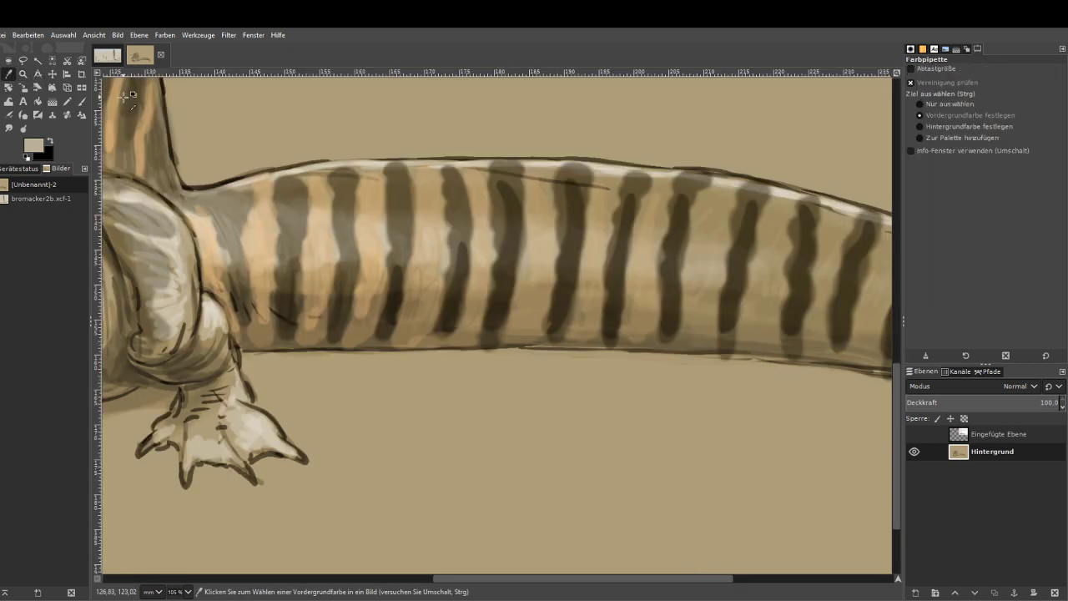
left_click(240, 185)
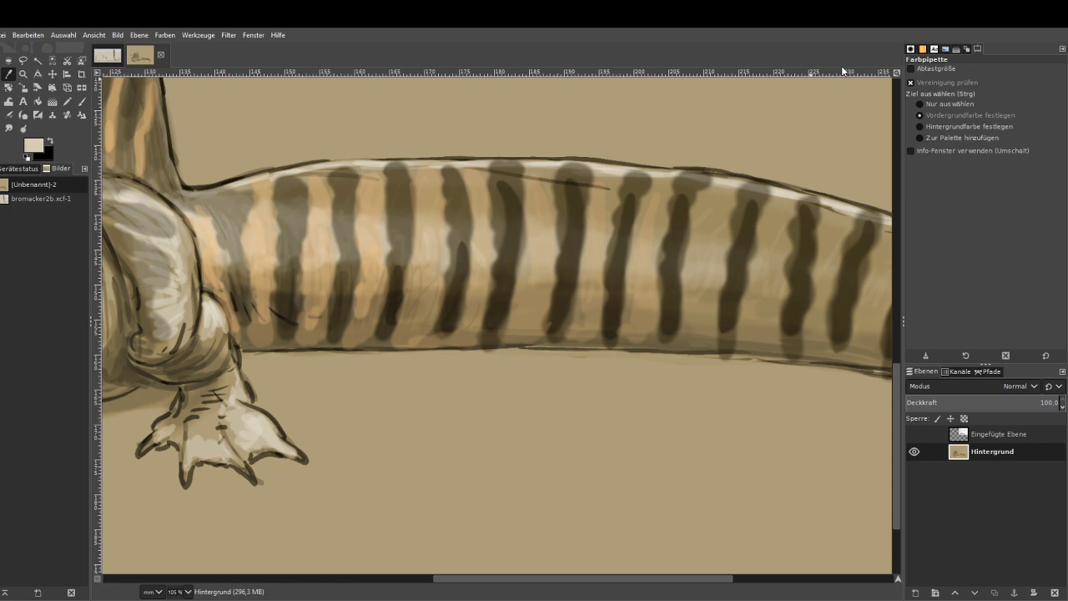
left_click(81, 101)
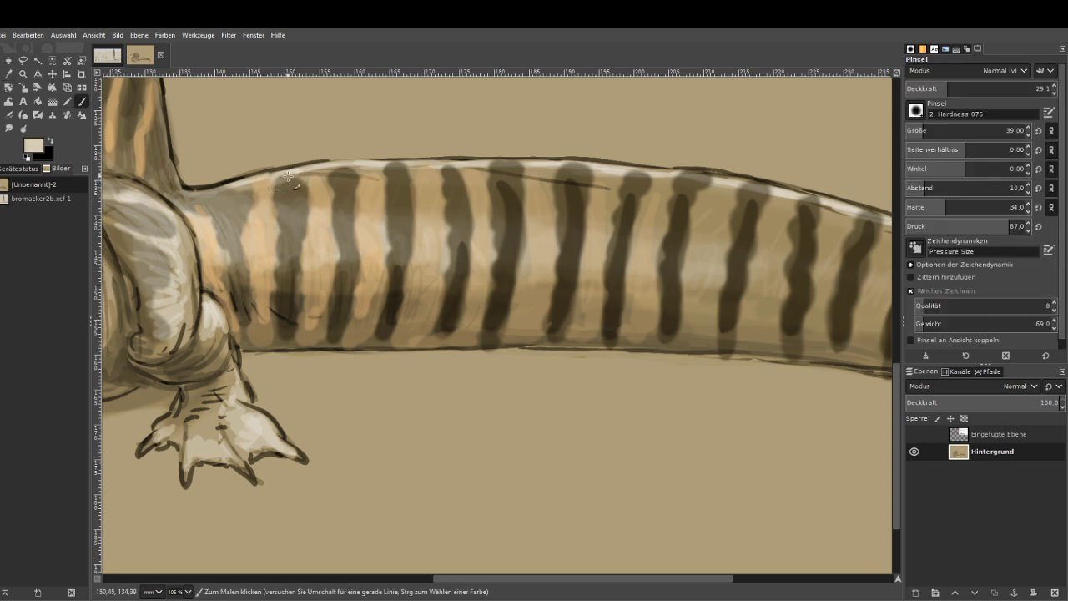
mouse_move(298, 185)
left_mouse_down()
mouse_move(276, 216)
mouse_move(210, 222)
mouse_move(300, 171)
mouse_move(579, 167)
left_mouse_up()
left_click_drag(669, 173, 841, 207)
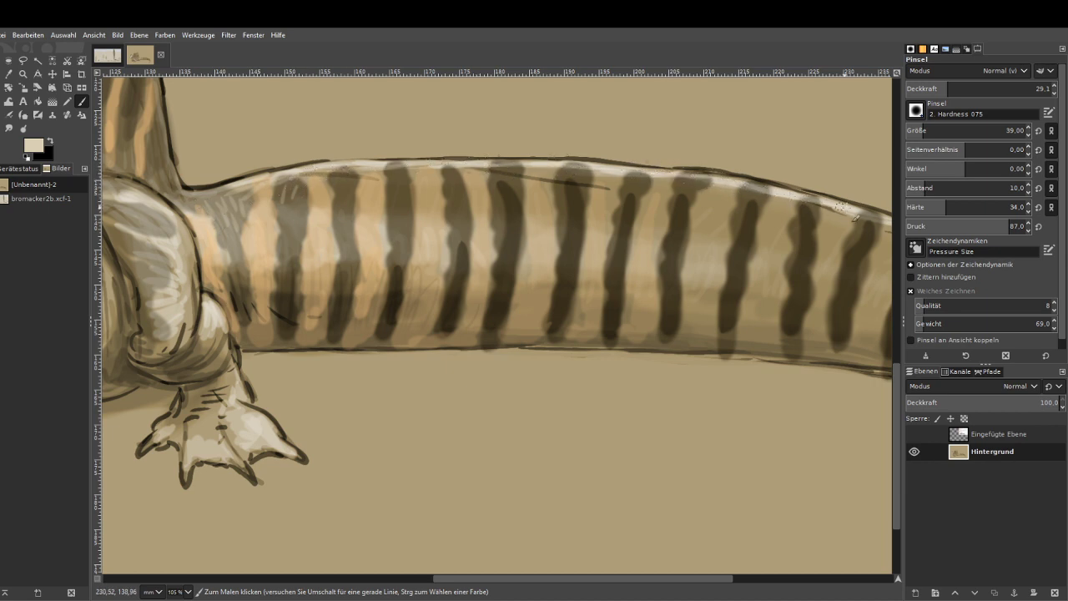
Continue the cream highlight along the rear of the tail's upper edge and down its drooping tip.
left_click_drag(598, 579, 760, 588)
mouse_move(604, 282)
left_mouse_down()
mouse_move(595, 411)
mouse_move(543, 563)
left_mouse_up()
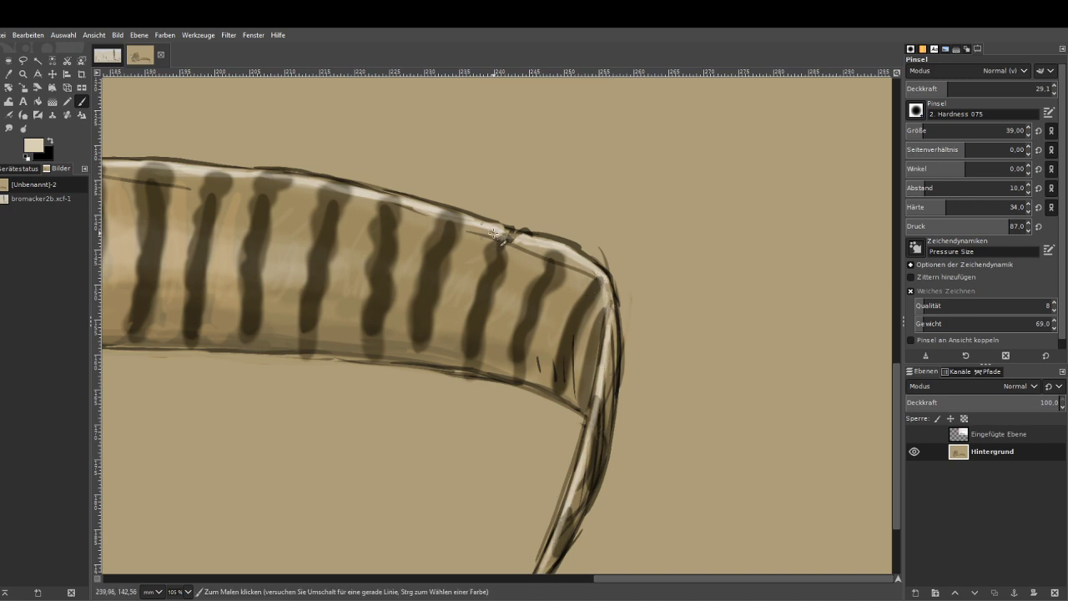
left_click_drag(504, 236, 260, 172)
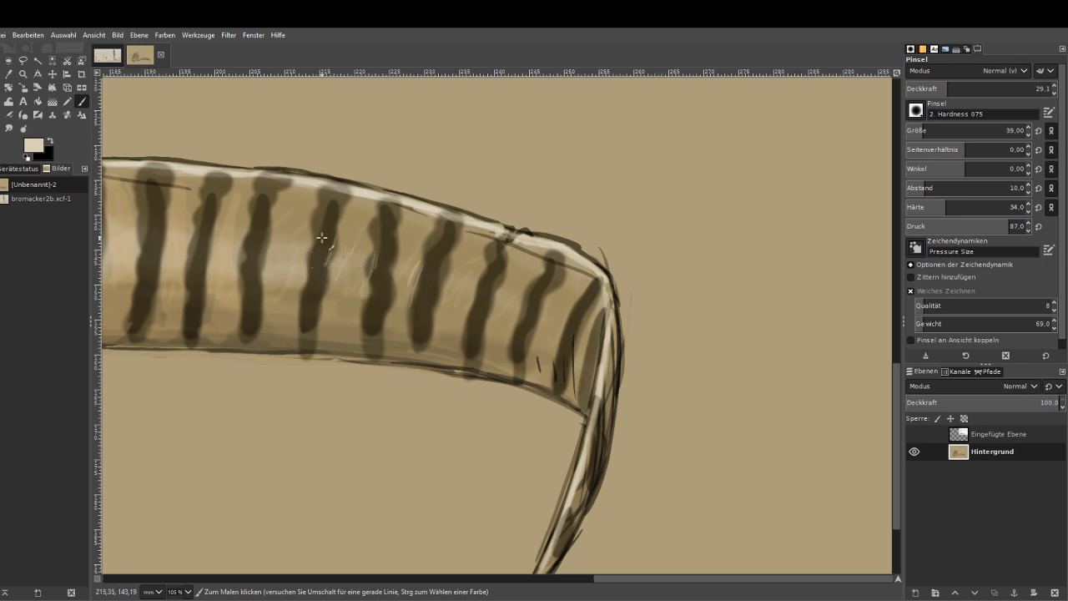
Lower the brush opacity to 20.9 and add thin light strokes across the tail's dark stripes.
left_click(937, 88)
left_click_drag(297, 218, 280, 256)
left_click_drag(261, 208, 251, 252)
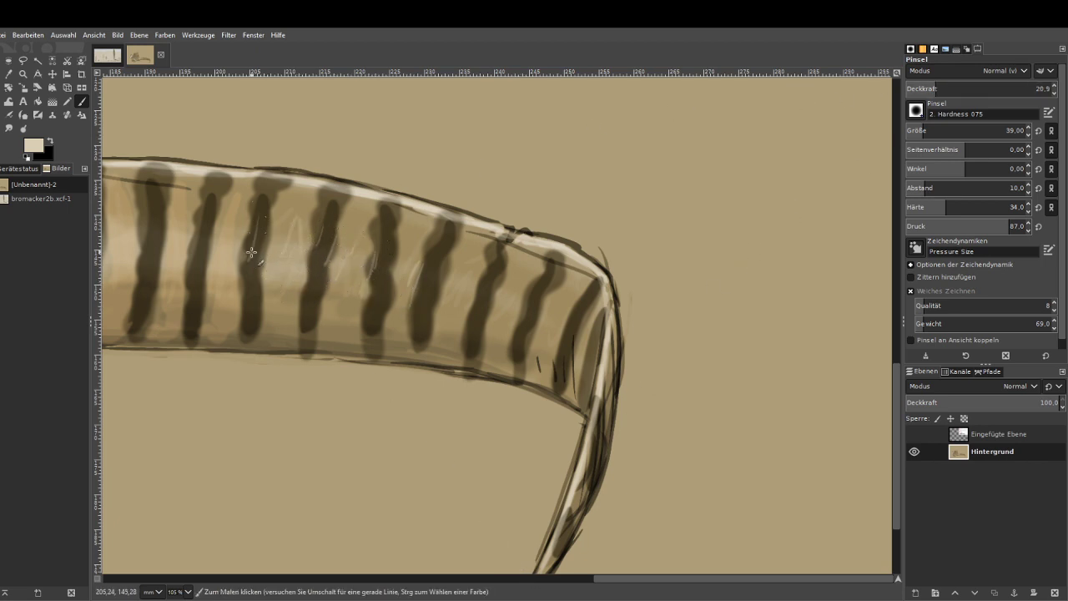
left_click(465, 578)
mouse_move(449, 246)
left_mouse_down()
mouse_move(405, 216)
mouse_move(378, 259)
left_mouse_up()
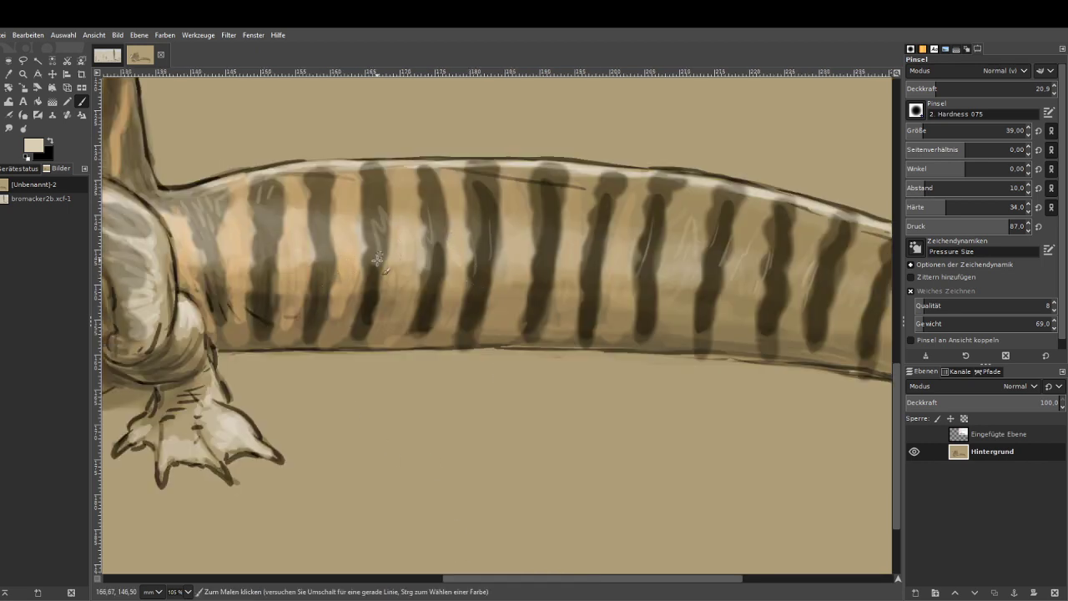
mouse_move(331, 221)
left_mouse_down()
mouse_move(303, 224)
mouse_move(271, 270)
left_mouse_up()
Paint faint cream highlight strokes on the hind leg, the hip and the body's flank.
left_click_drag(496, 578, 359, 579)
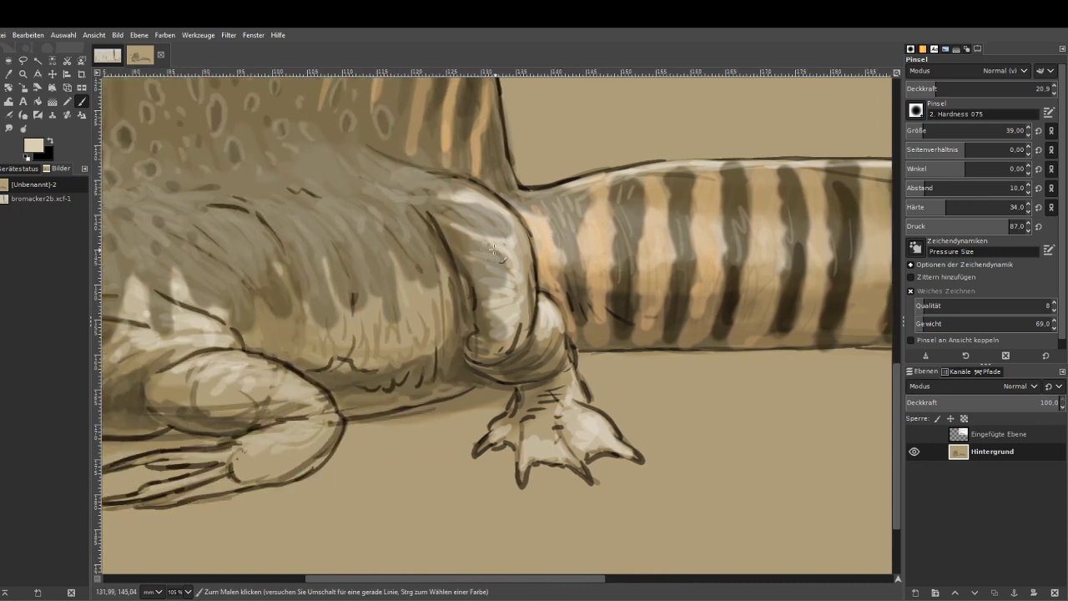
mouse_move(432, 195)
left_mouse_down()
mouse_move(423, 214)
mouse_move(410, 182)
mouse_move(395, 208)
mouse_move(372, 187)
mouse_move(421, 172)
mouse_move(429, 126)
mouse_move(450, 146)
mouse_move(480, 147)
left_mouse_up()
left_click_drag(428, 578, 342, 578)
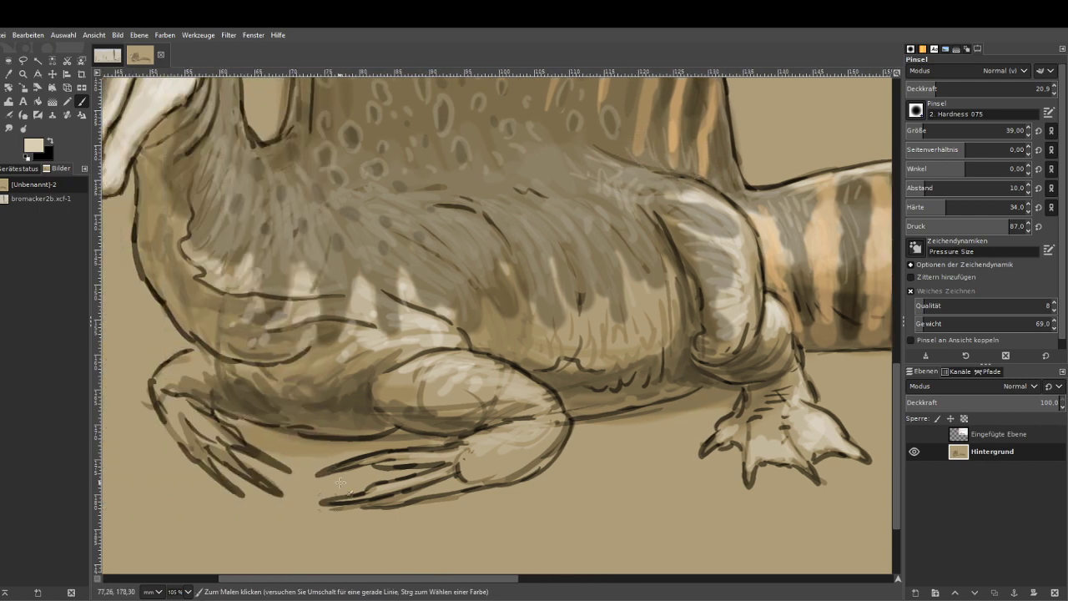
left_click_drag(437, 286, 427, 273)
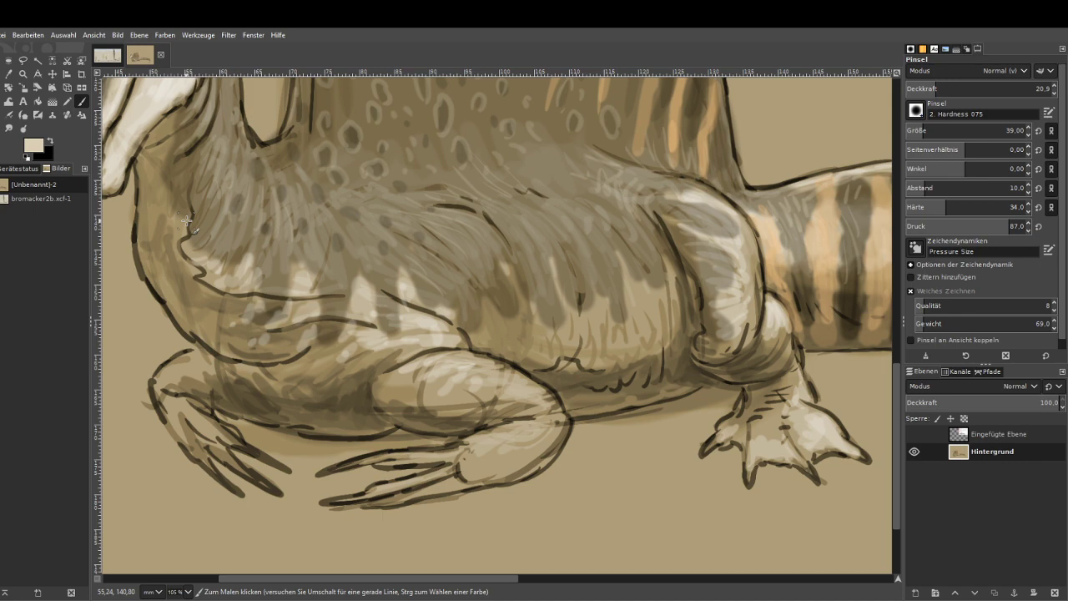
Sample the dark brown of a tail stripe, set the brush size to 135 and shade the lower tail base beside the hind leg.
scroll(186, 221, "down", 4)
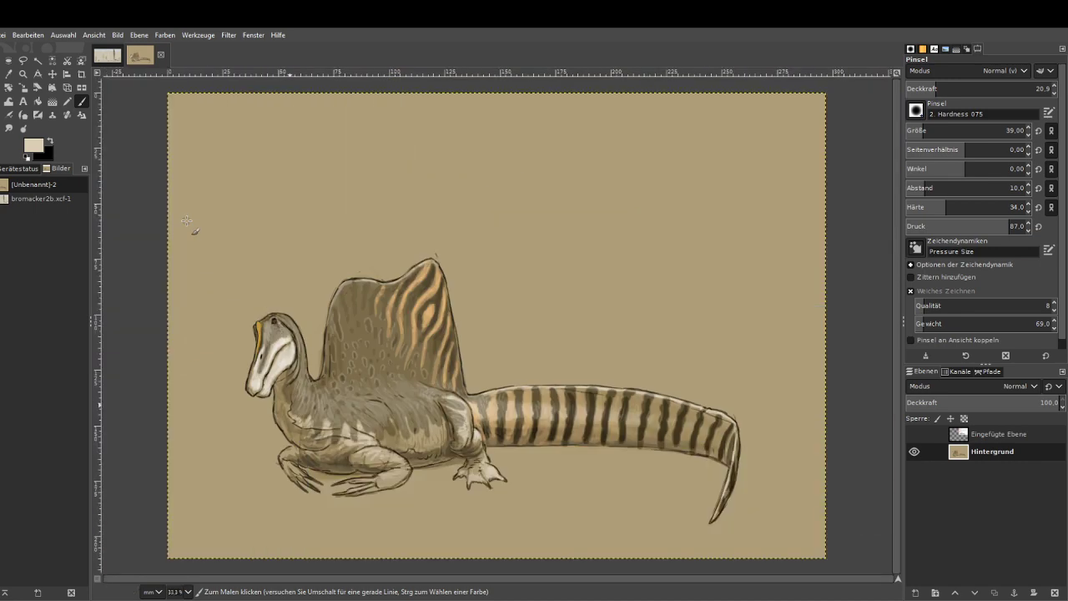
left_click(23, 74)
left_click_drag(446, 368, 566, 509)
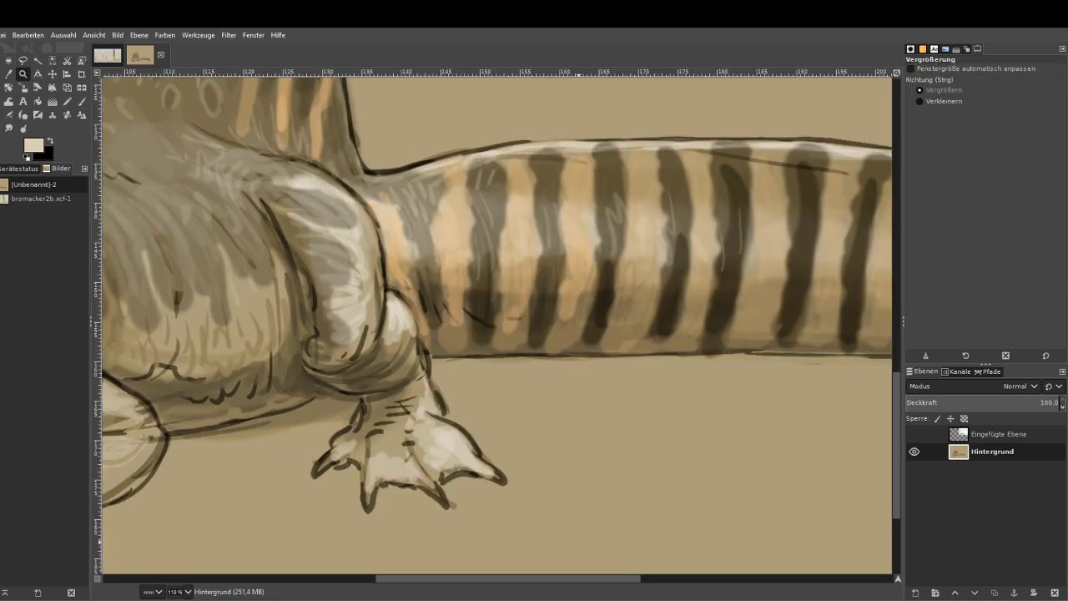
left_click_drag(286, 138, 596, 466)
key("o")
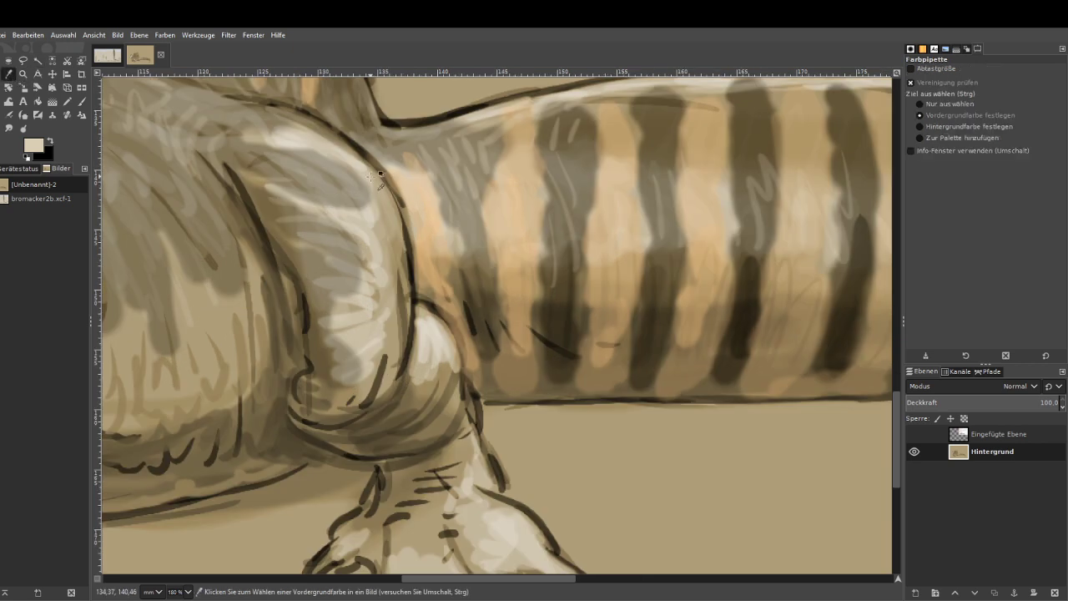
left_click(551, 333)
key("p")
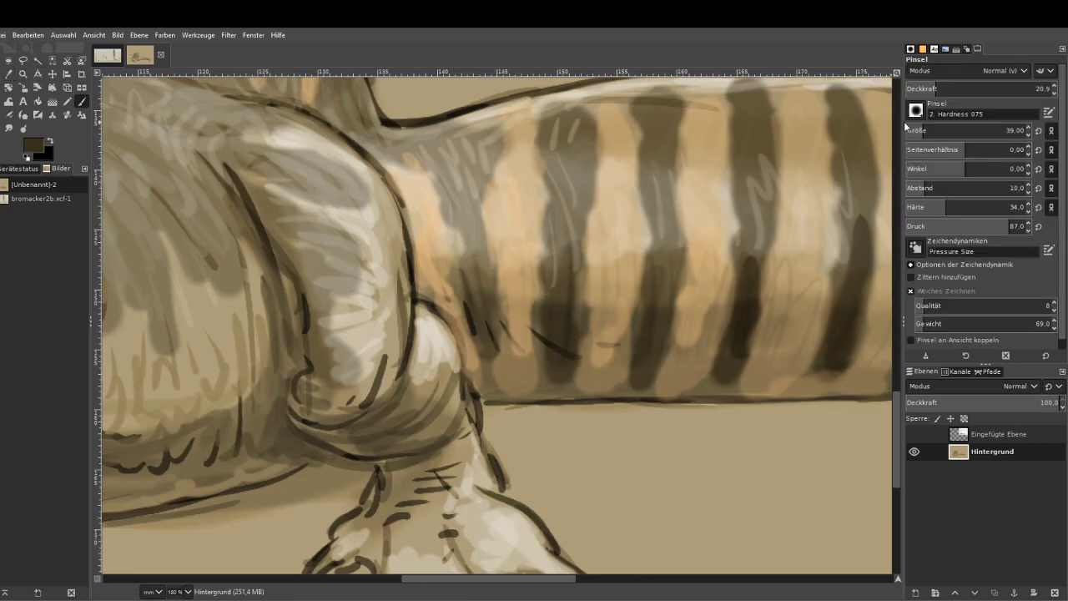
left_click_drag(906, 130, 943, 130)
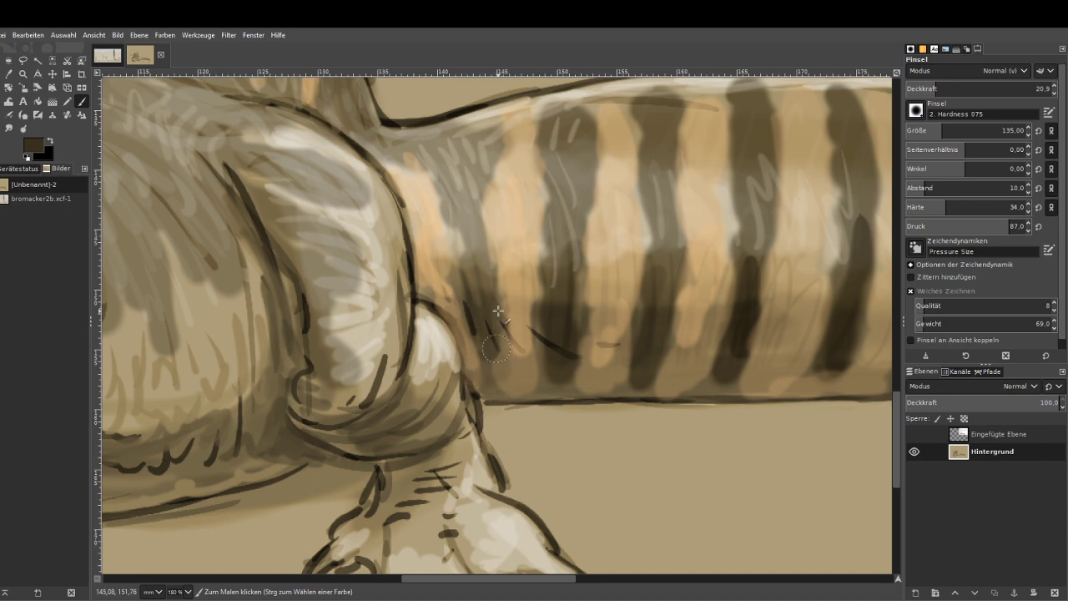
mouse_move(499, 312)
left_mouse_down()
mouse_move(522, 334)
mouse_move(523, 369)
left_mouse_up()
mouse_move(446, 315)
left_mouse_down()
mouse_move(485, 339)
mouse_move(474, 374)
left_mouse_up()
mouse_move(498, 313)
left_mouse_down()
mouse_move(501, 375)
mouse_move(526, 375)
left_mouse_up()
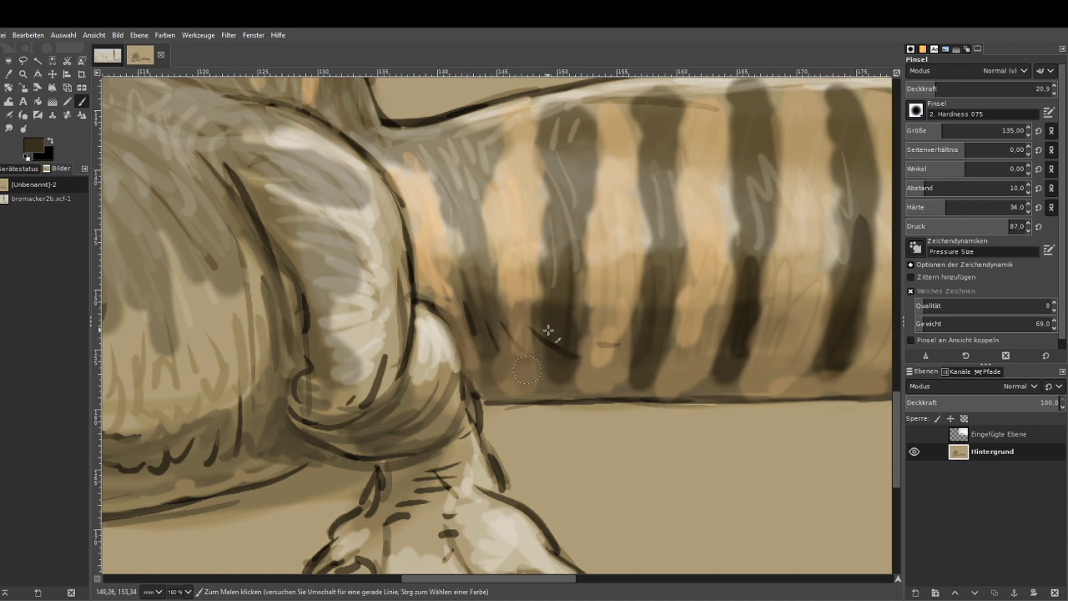
Extend the soft dark shading across the lower half of the tail's first light bands.
left_click_drag(591, 307, 609, 354)
left_click_drag(626, 303, 608, 347)
left_click_drag(594, 284, 582, 316)
left_click_drag(521, 288, 518, 335)
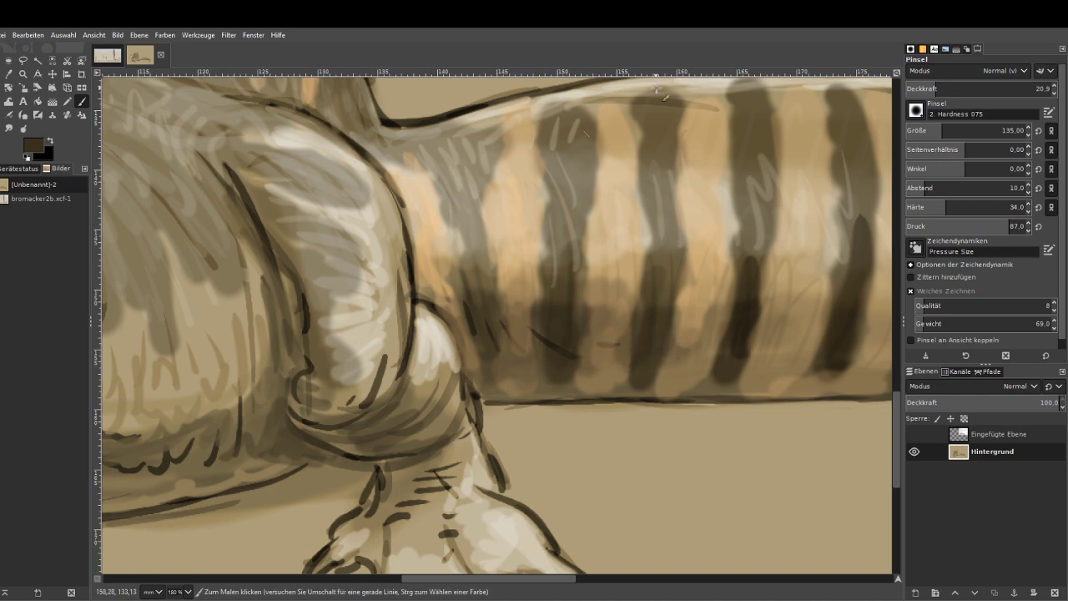
Set the brush opacity to 38.8 and size to 50, and add narrow dark strokes at the tail base.
left_click(962, 89)
left_click(926, 129)
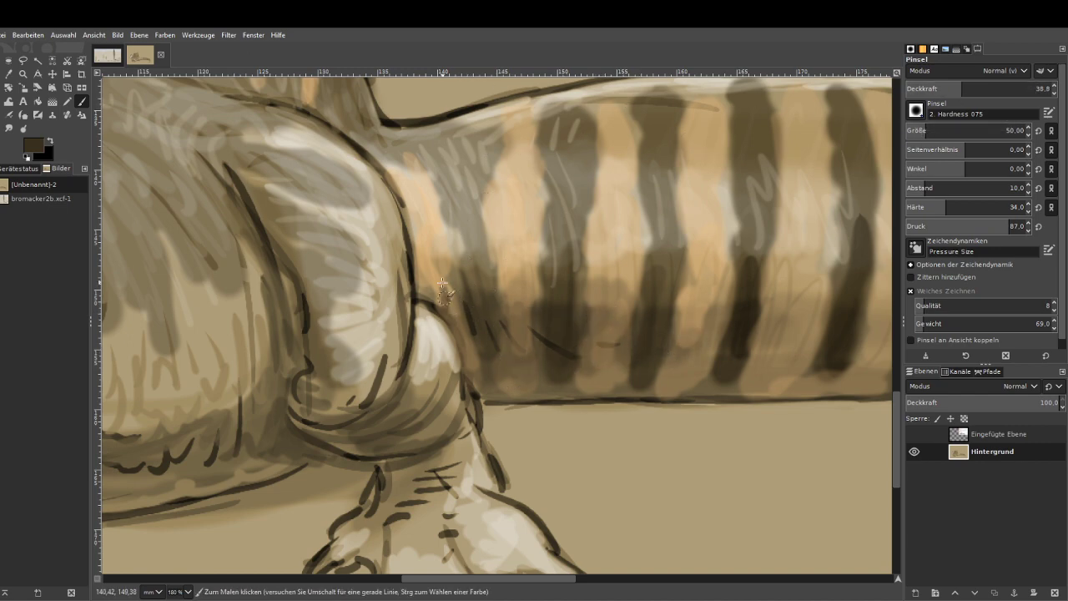
mouse_move(442, 284)
left_mouse_down()
mouse_move(422, 224)
mouse_move(470, 345)
mouse_move(456, 215)
mouse_move(470, 279)
mouse_move(473, 251)
mouse_move(488, 357)
mouse_move(495, 303)
mouse_move(480, 208)
mouse_move(514, 353)
mouse_move(518, 276)
left_mouse_up()
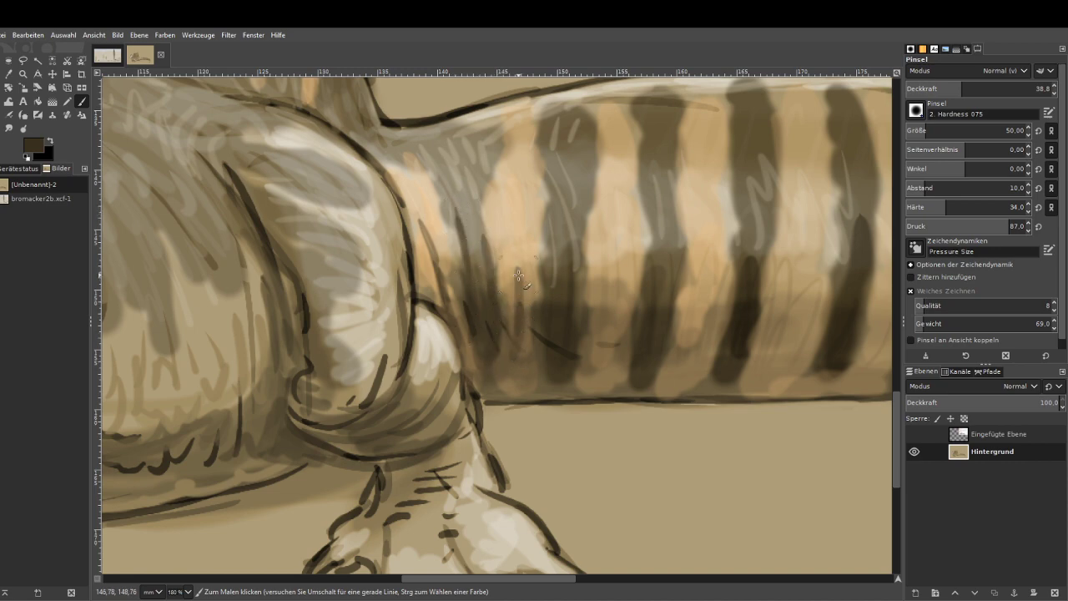
left_click_drag(516, 223, 513, 376)
left_click_drag(544, 294, 549, 249)
Lower the brush opacity to 17.4 and add faint dark vertical strokes across the tail's next light bands.
left_click(931, 86)
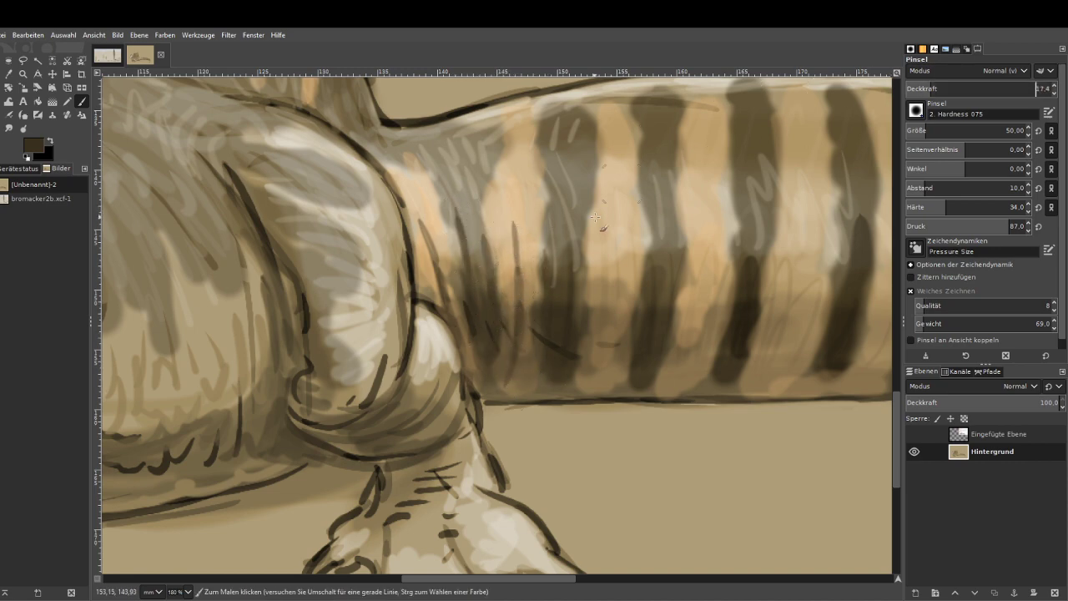
mouse_move(596, 218)
left_mouse_down()
mouse_move(545, 224)
mouse_move(570, 253)
mouse_move(602, 345)
mouse_move(607, 259)
mouse_move(563, 370)
mouse_move(622, 330)
mouse_move(611, 327)
mouse_move(619, 192)
mouse_move(639, 294)
mouse_move(622, 367)
mouse_move(604, 304)
mouse_move(605, 207)
left_mouse_up()
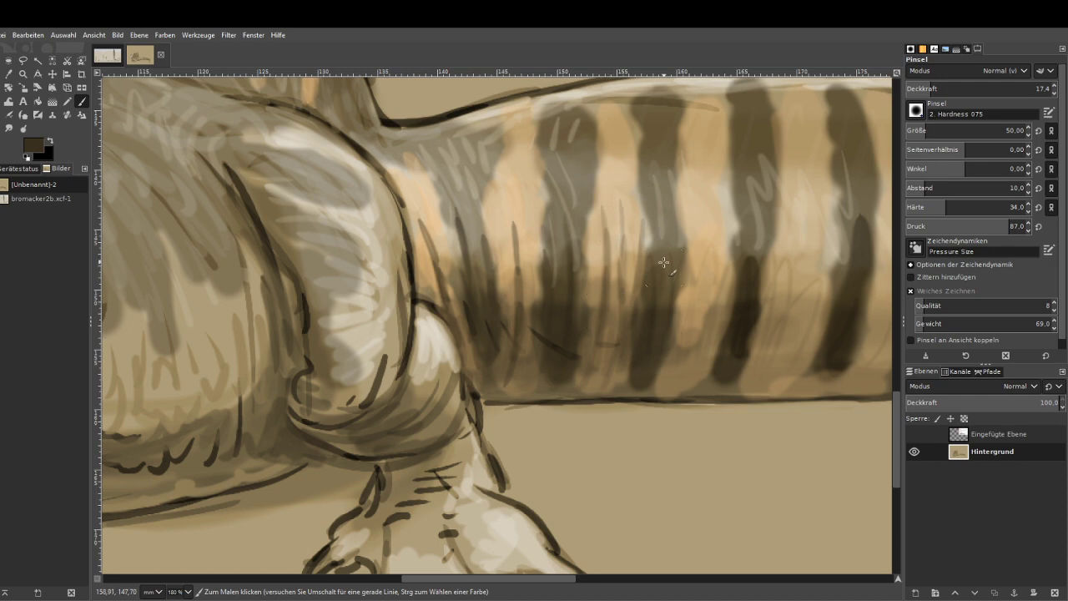
mouse_move(660, 254)
left_mouse_down()
mouse_move(666, 217)
mouse_move(682, 351)
mouse_move(705, 329)
mouse_move(693, 376)
left_mouse_up()
Sample the pale peach at the tail base and paint fine light strokes over the front stripes, using brush opacity 24.8 and size 19.
key("o")
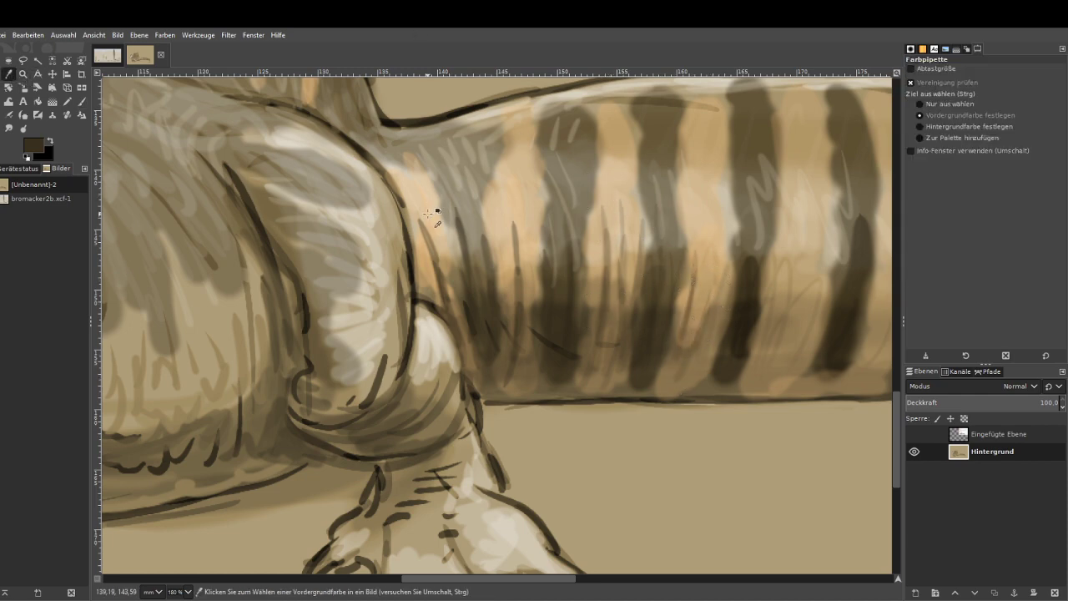
left_click(451, 228)
left_click(83, 100)
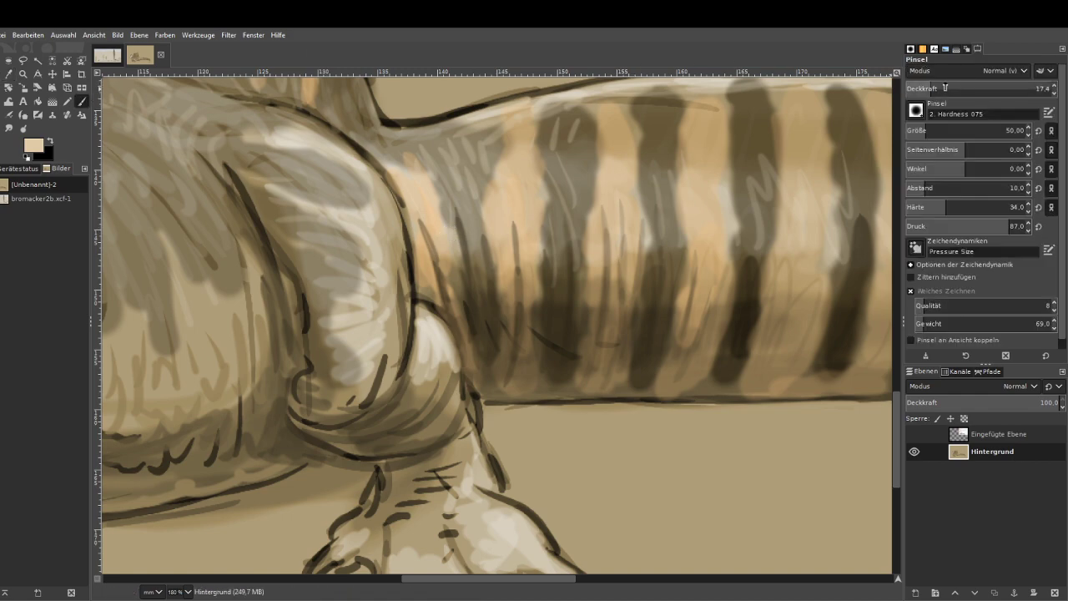
mouse_move(423, 245)
left_mouse_down()
mouse_move(435, 283)
mouse_move(453, 290)
mouse_move(454, 218)
mouse_move(486, 279)
mouse_move(473, 213)
mouse_move(498, 245)
mouse_move(551, 260)
mouse_move(554, 285)
left_mouse_up()
left_click(942, 85)
mouse_move(543, 216)
left_mouse_down()
mouse_move(567, 285)
mouse_move(557, 194)
mouse_move(584, 273)
mouse_move(582, 192)
mouse_move(608, 198)
left_mouse_up()
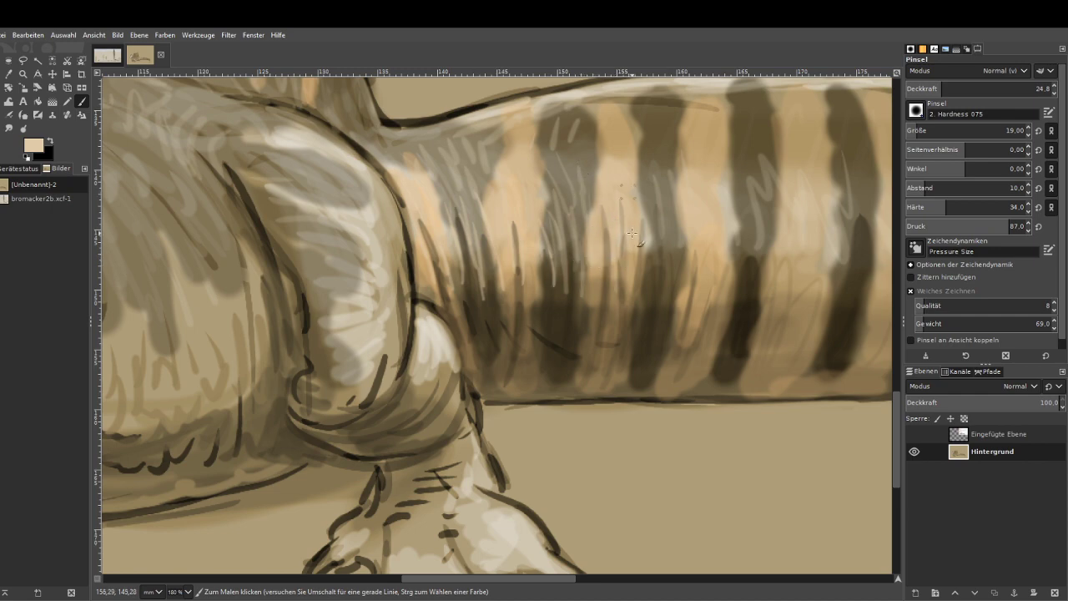
mouse_move(647, 257)
left_mouse_down()
mouse_move(668, 300)
mouse_move(683, 284)
mouse_move(740, 302)
mouse_move(775, 264)
mouse_move(765, 150)
left_mouse_up()
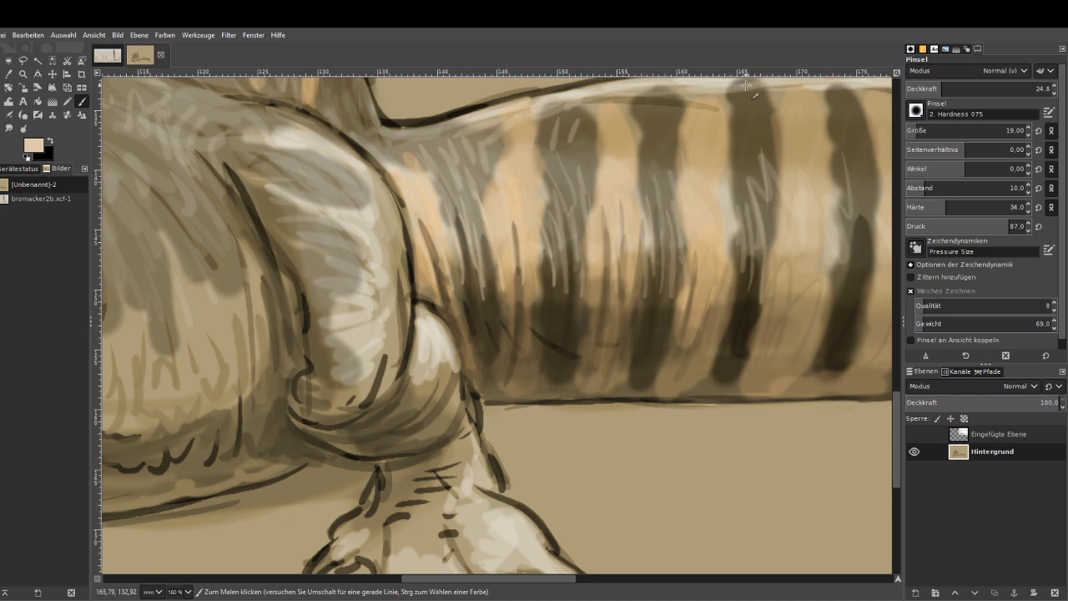
Choose a greyish blue, set the brush opacity to 46.1 and paint the iris of the dinosaur's eye.
key("minus")
key("minus")
key("minus")
key("minus")
key("minus")
key("minus")
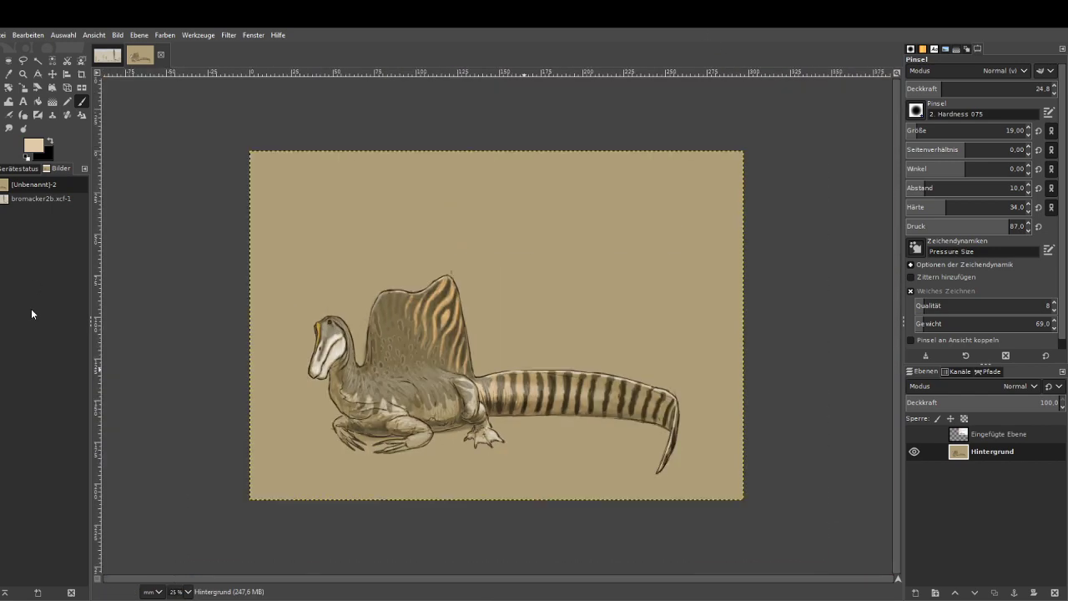
left_click(23, 75)
left_click_drag(283, 293, 382, 422)
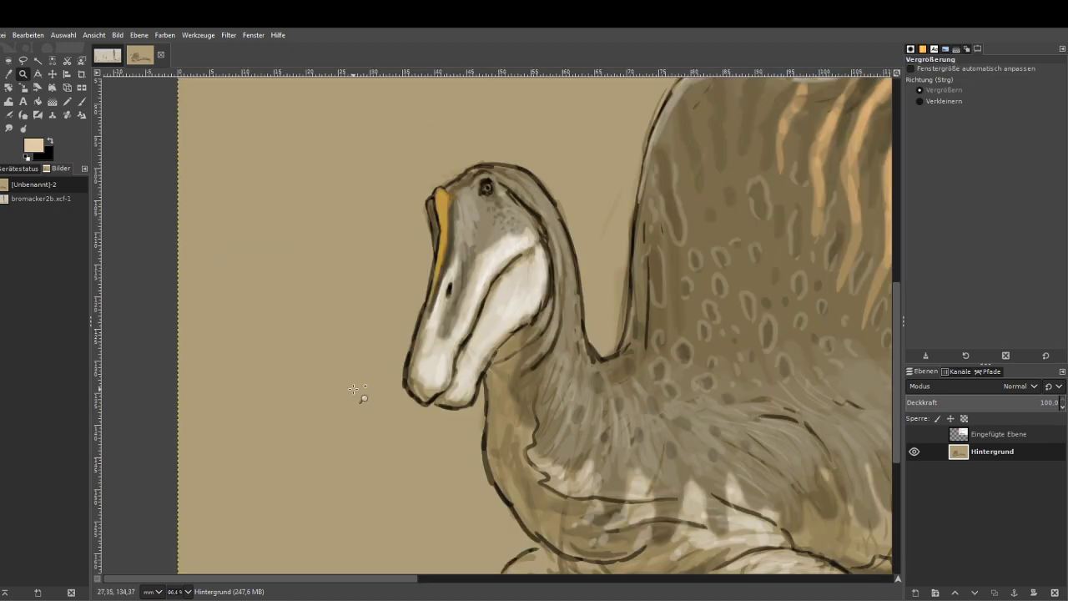
left_click_drag(322, 140, 559, 334)
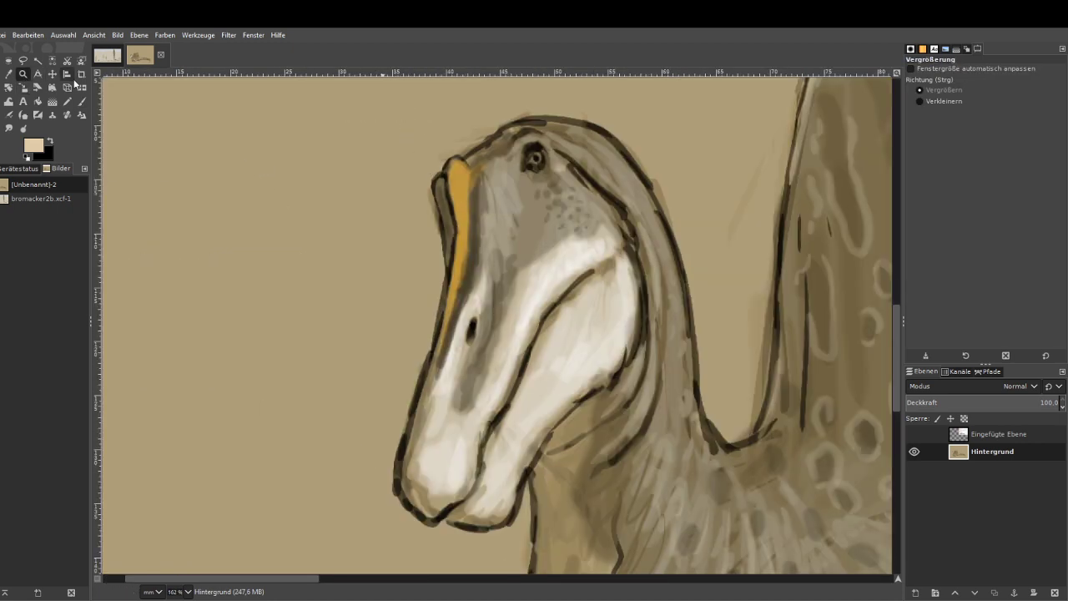
left_click_drag(469, 108, 631, 282)
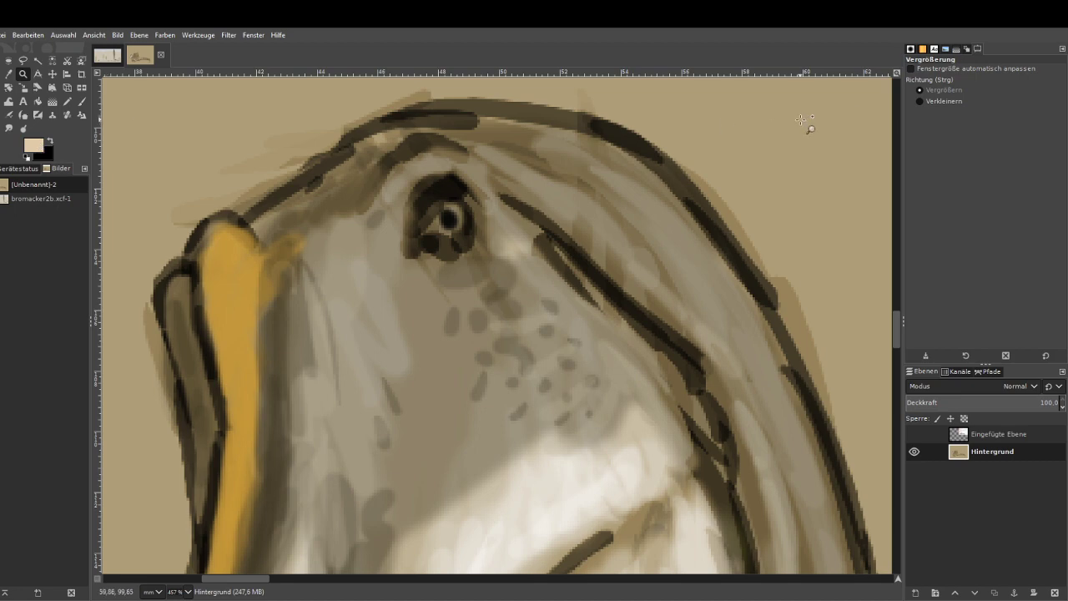
left_click(925, 104)
left_click_drag(850, 78, 861, 95)
left_click(83, 103)
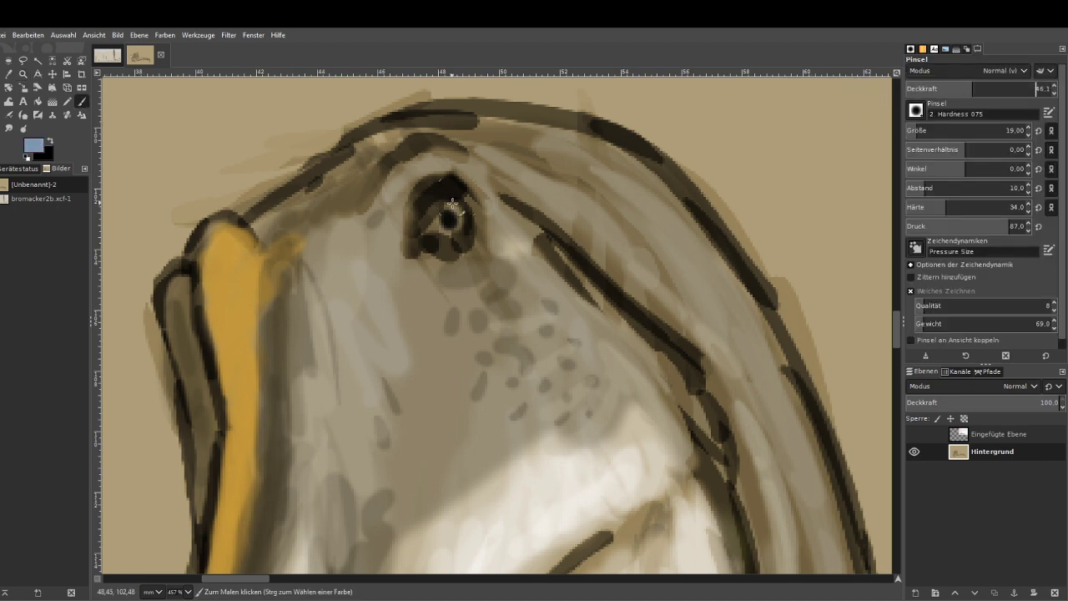
mouse_move(435, 217)
left_mouse_down()
mouse_move(460, 204)
mouse_move(455, 232)
mouse_move(435, 231)
mouse_move(460, 202)
mouse_move(422, 219)
mouse_move(452, 230)
mouse_move(433, 226)
mouse_move(455, 196)
mouse_move(477, 222)
mouse_move(471, 234)
mouse_move(444, 197)
mouse_move(421, 249)
left_mouse_up()
Sample the tan background and paint over the stray marks above the sail, using brush opacity 78.3 and size 33.
key("minus")
key("minus")
key("minus")
key("minus")
key("minus")
key("minus")
key("minus")
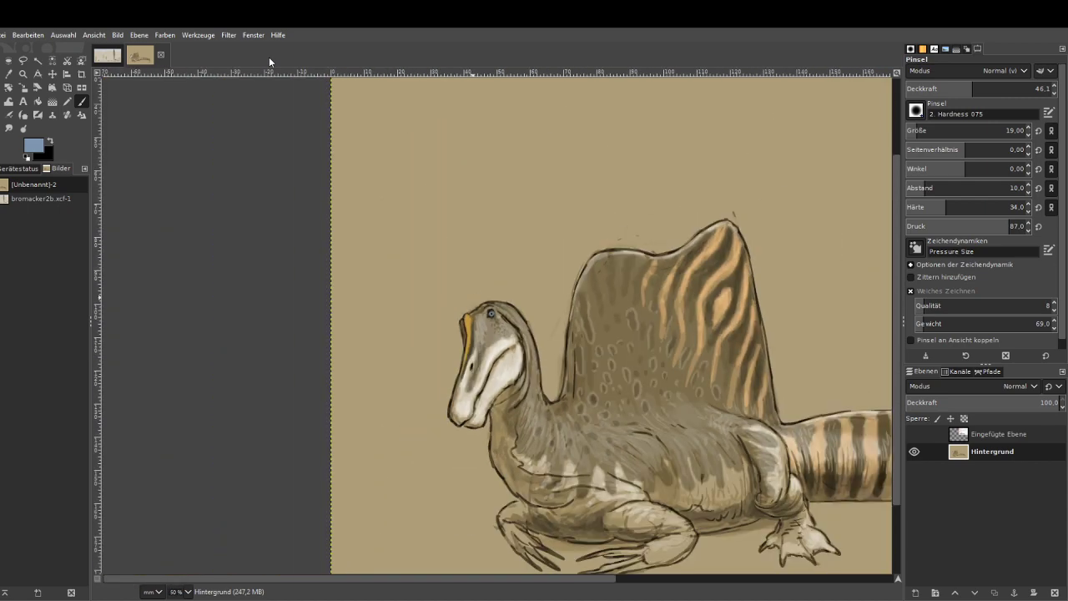
key("minus")
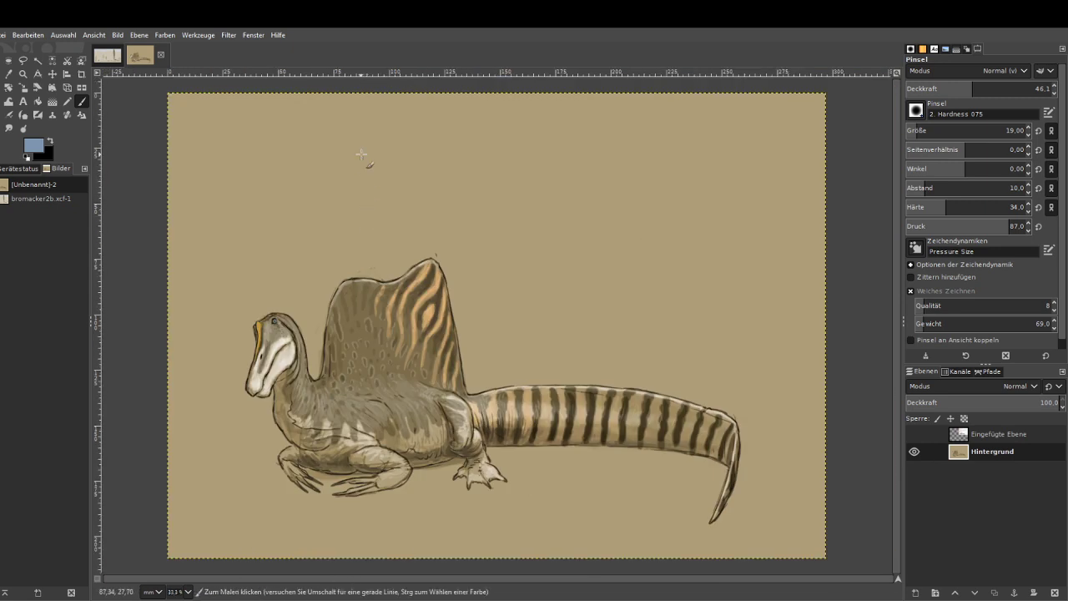
left_click(23, 74)
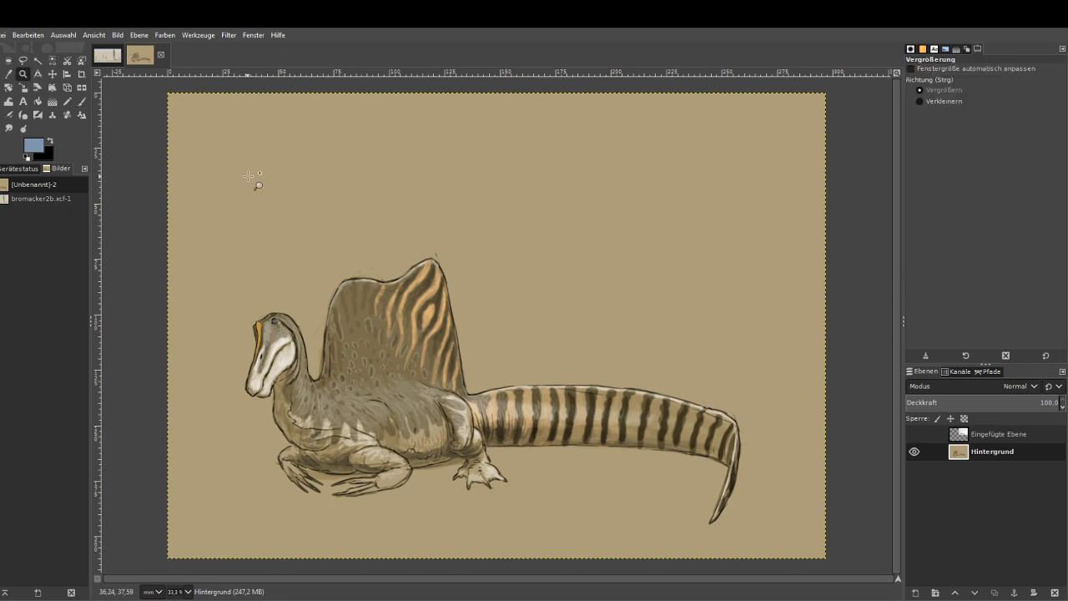
left_click_drag(255, 178, 546, 474)
key("o")
left_click(303, 100)
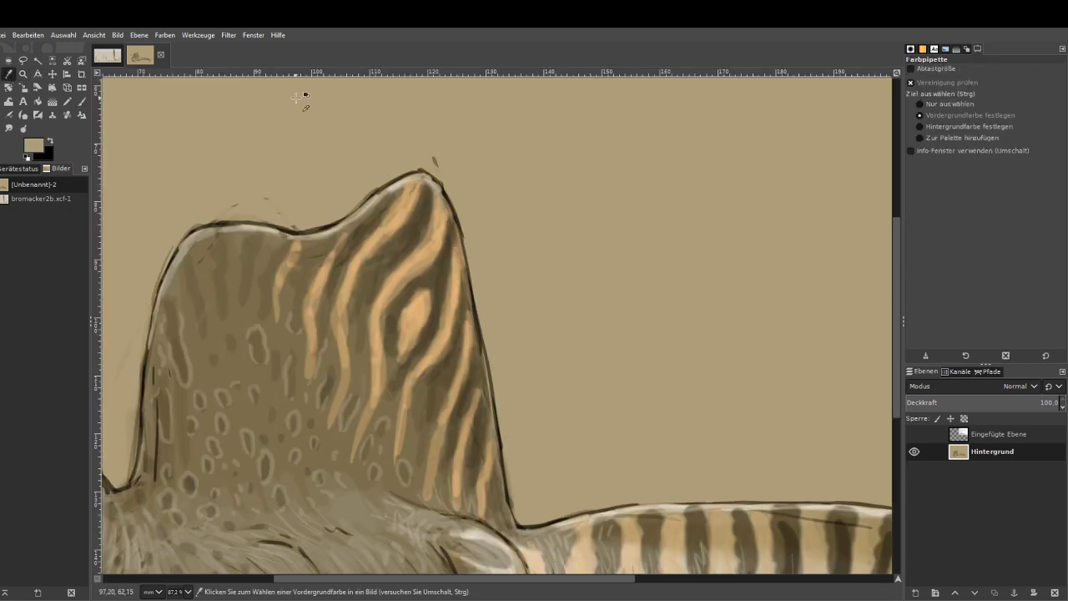
key("p")
left_click(1017, 89)
left_click(921, 131)
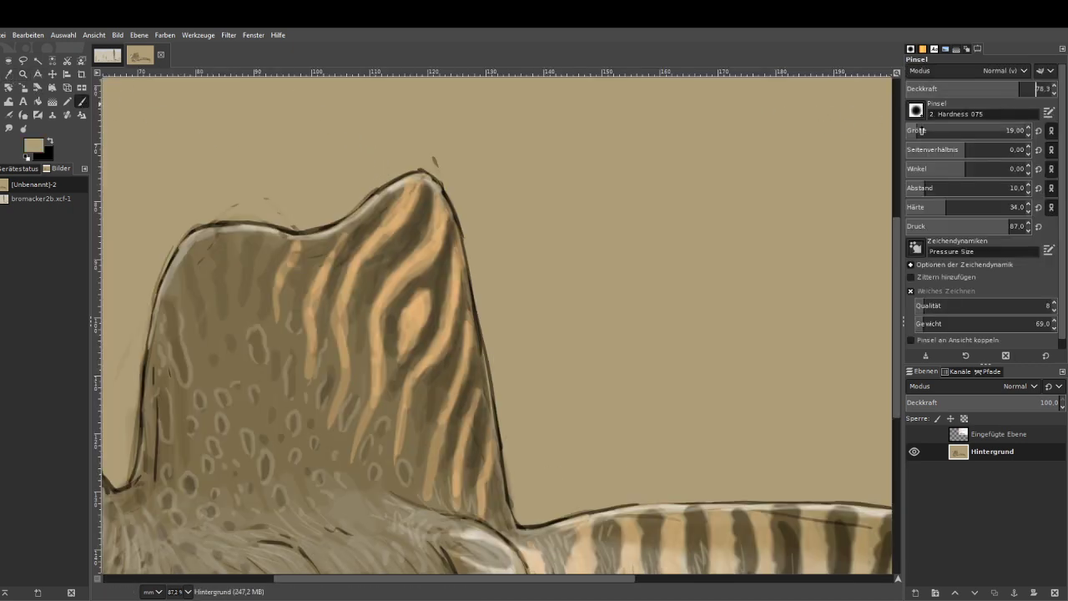
left_click_drag(425, 149, 437, 164)
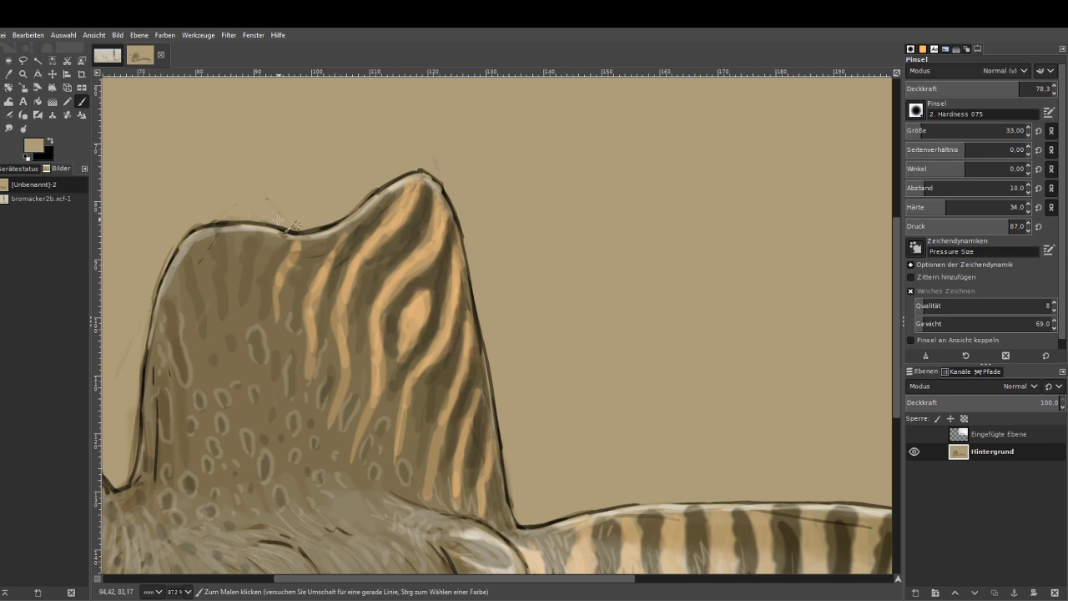
Sample a dark brown from the body and paint a cast shadow on the ground beside the front foot, with brush size 60 and opacity 53.5.
left_click_drag(901, 582, 901, 583)
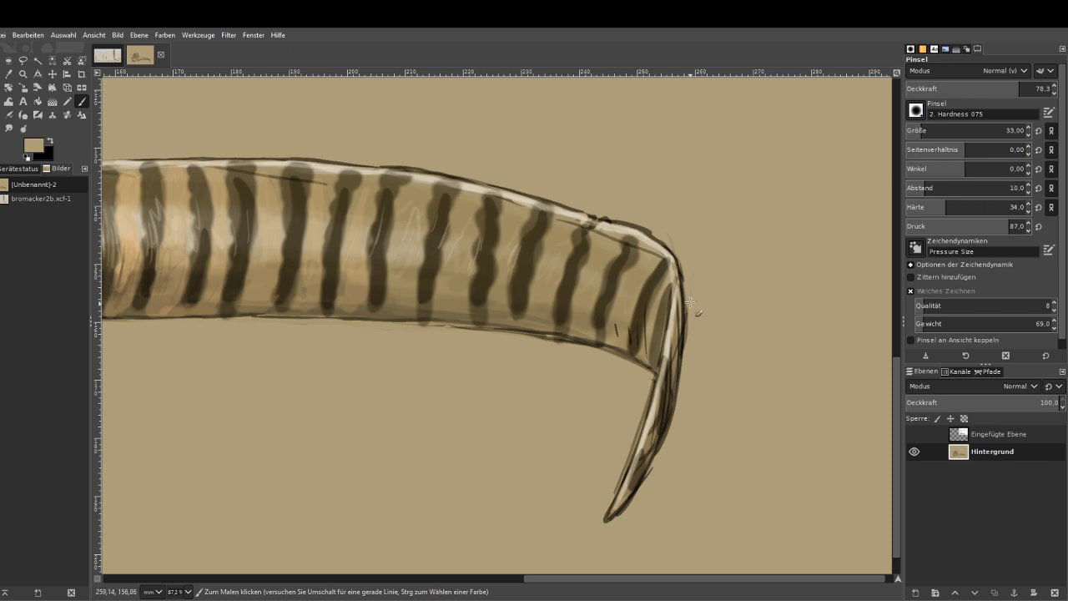
left_click_drag(547, 580, 430, 580)
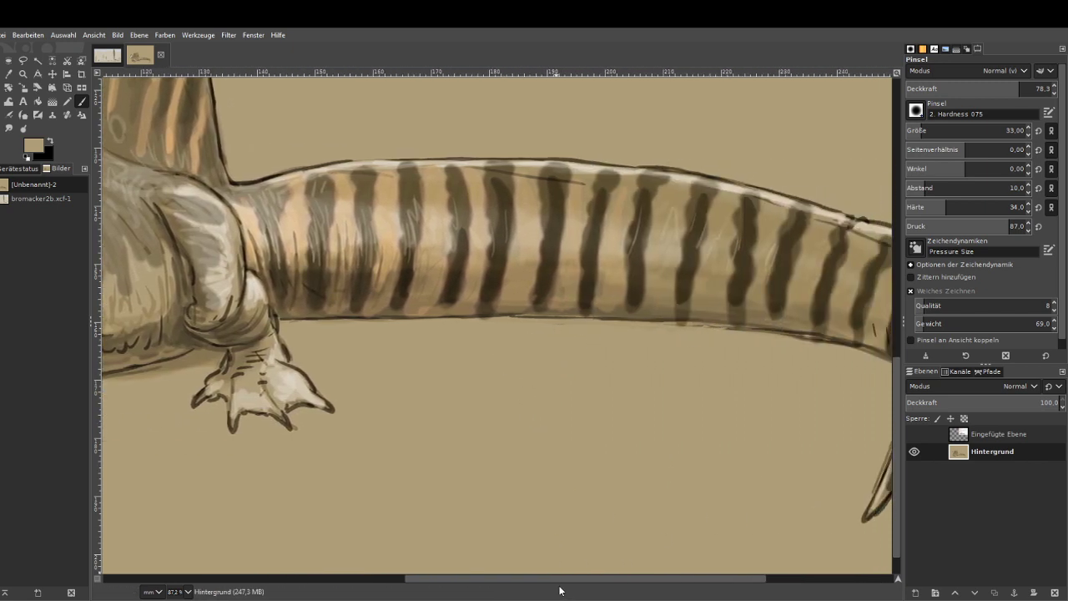
left_click_drag(560, 578, 271, 578)
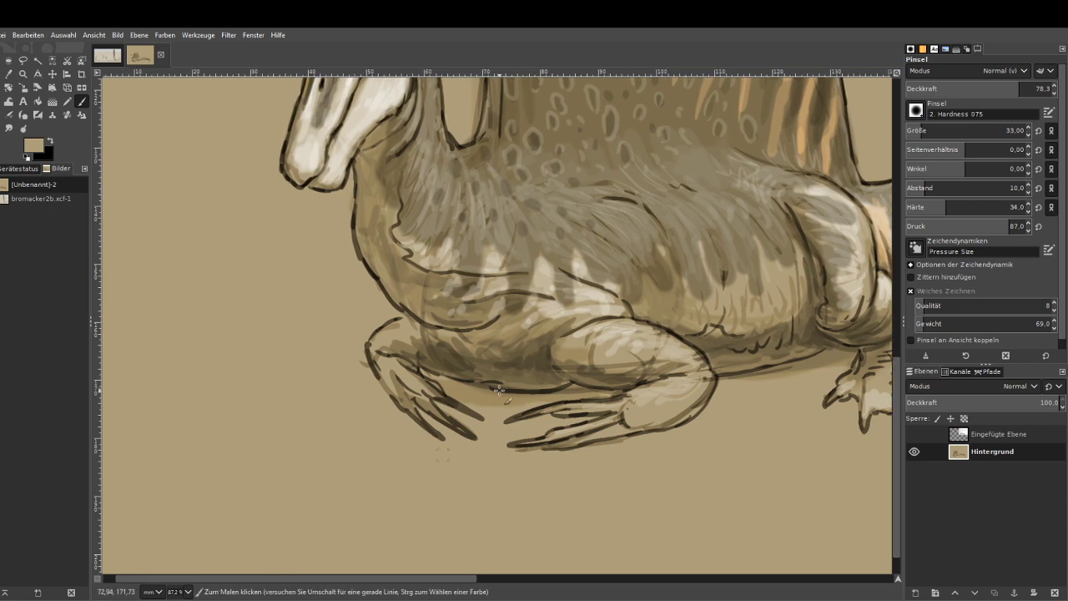
left_click(8, 74)
left_click(793, 312)
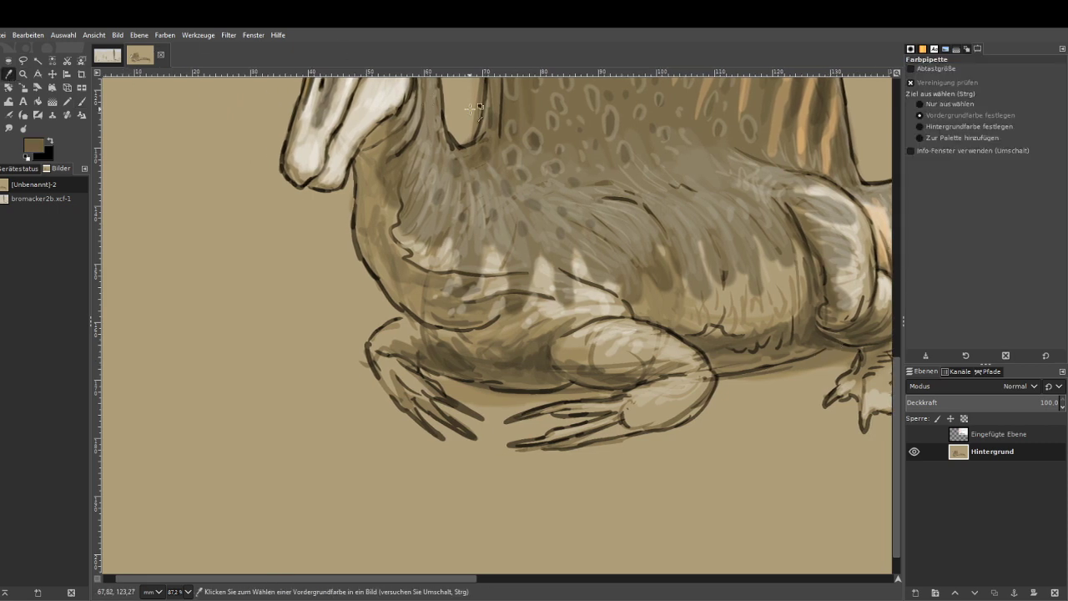
left_click(81, 101)
key("minus")
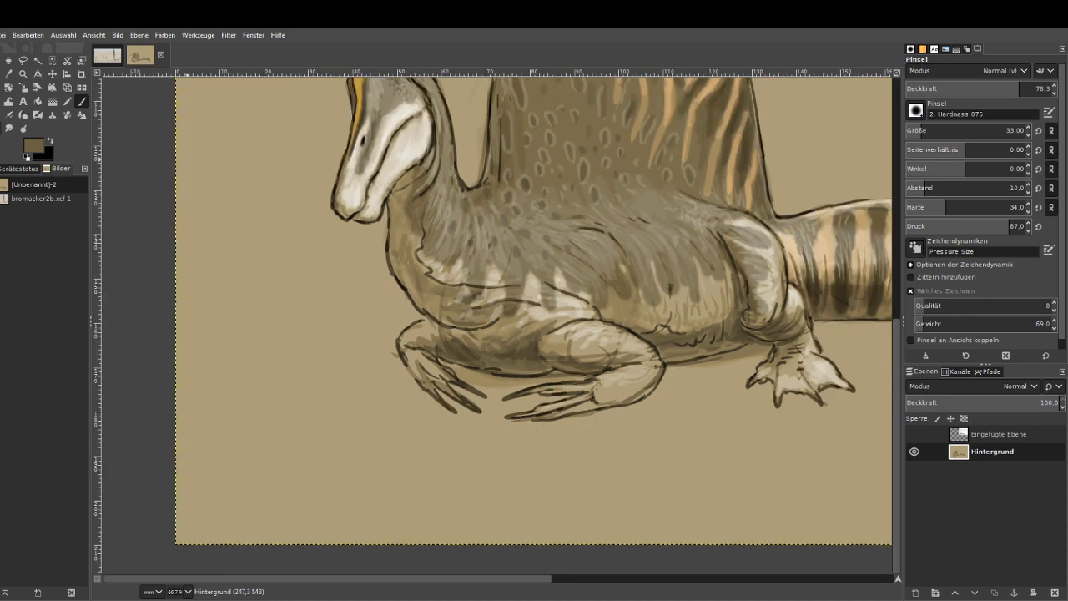
left_click(929, 128)
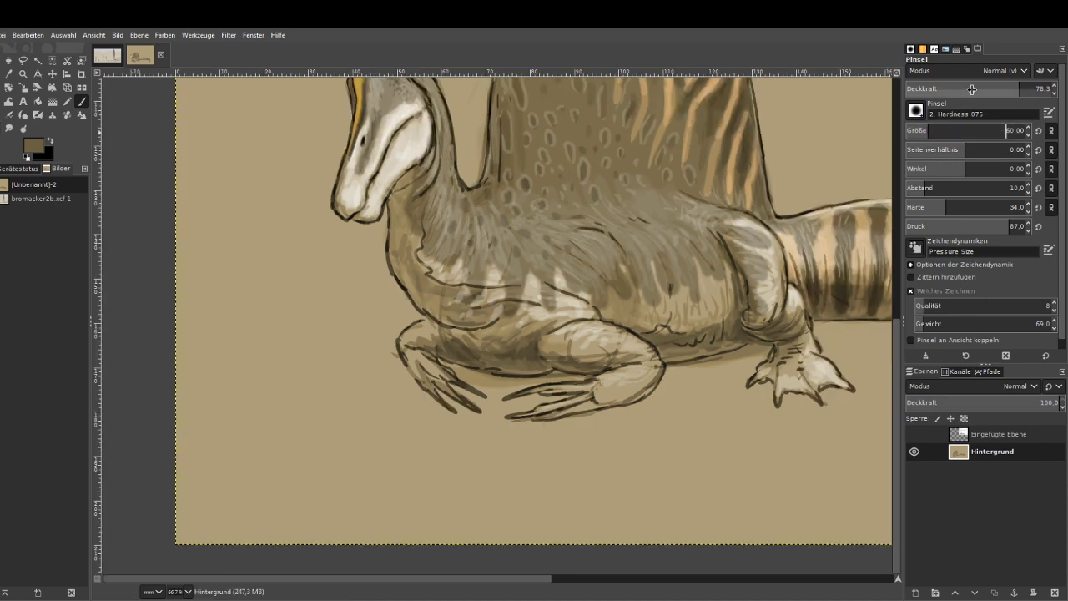
left_click(983, 87)
mouse_move(387, 391)
left_mouse_down()
mouse_move(346, 432)
mouse_move(358, 397)
mouse_move(385, 399)
mouse_move(403, 376)
mouse_move(402, 396)
mouse_move(344, 422)
mouse_move(347, 441)
mouse_move(402, 376)
mouse_move(577, 329)
mouse_move(467, 372)
mouse_move(494, 380)
mouse_move(463, 373)
mouse_move(539, 383)
mouse_move(389, 394)
mouse_move(427, 355)
mouse_move(370, 384)
mouse_move(357, 426)
mouse_move(328, 446)
mouse_move(392, 382)
mouse_move(401, 398)
mouse_move(417, 378)
left_mouse_up()
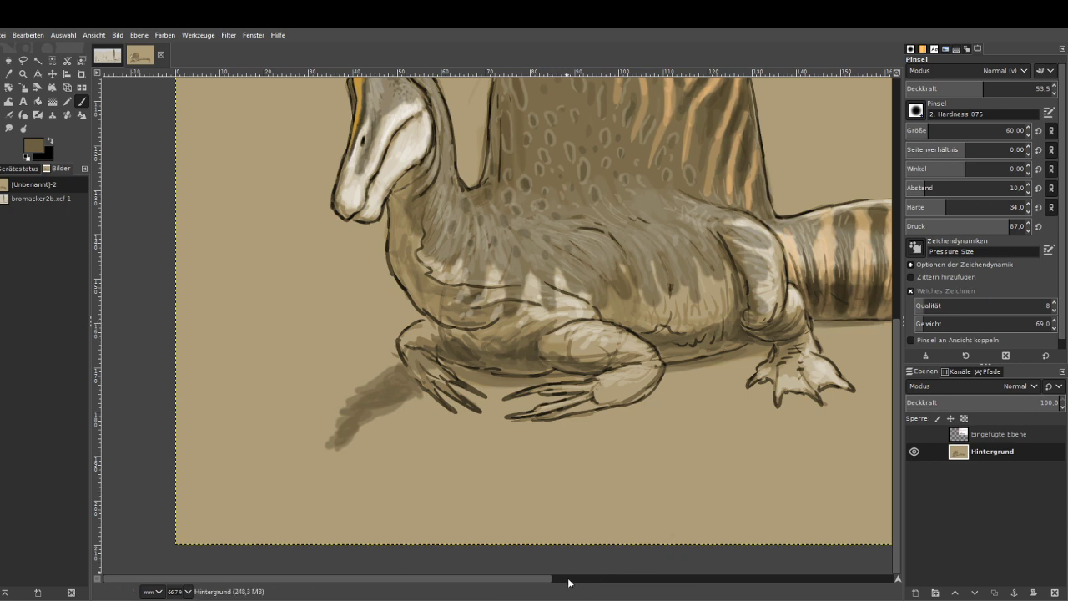
Paint a narrow ground shadow along the tail's underside and beside its drooping tip.
scroll(441, 323, "right", 5)
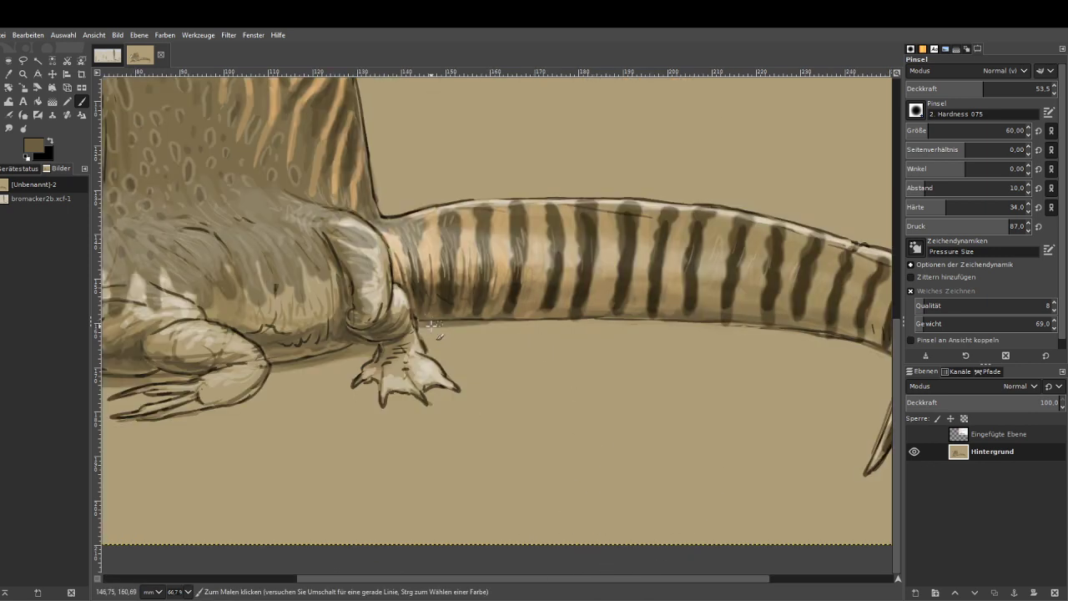
mouse_move(495, 324)
left_mouse_down()
mouse_move(565, 321)
mouse_move(470, 321)
mouse_move(608, 320)
mouse_move(424, 321)
mouse_move(645, 319)
mouse_move(672, 324)
mouse_move(606, 322)
mouse_move(783, 327)
mouse_move(732, 325)
mouse_move(873, 355)
left_mouse_up()
left_click(781, 578)
mouse_move(676, 358)
left_mouse_down()
mouse_move(693, 371)
mouse_move(691, 392)
mouse_move(674, 422)
mouse_move(682, 361)
mouse_move(662, 462)
left_mouse_up()
mouse_move(692, 367)
left_mouse_down()
mouse_move(607, 324)
mouse_move(655, 349)
left_mouse_up()
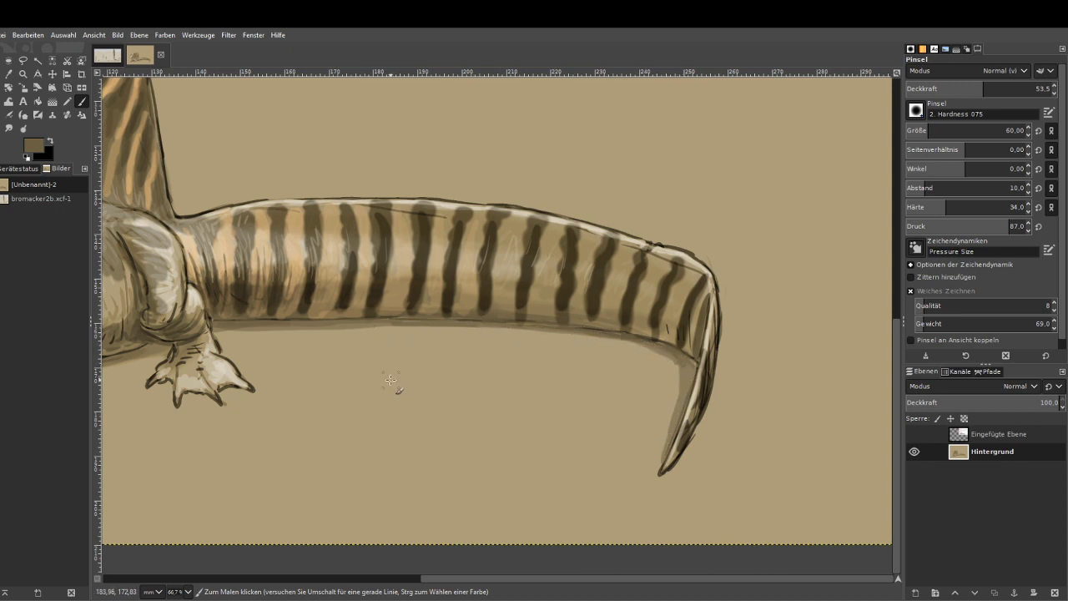
Choose a light sky blue as the foreground colour.
left_click_drag(479, 579, 184, 579)
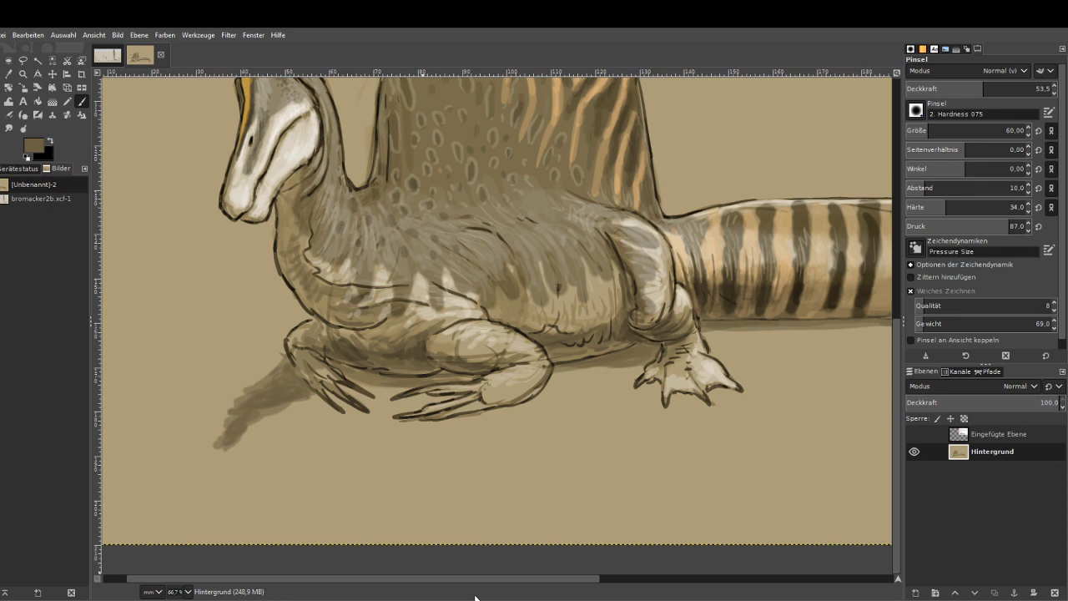
key("minus")
key("minus")
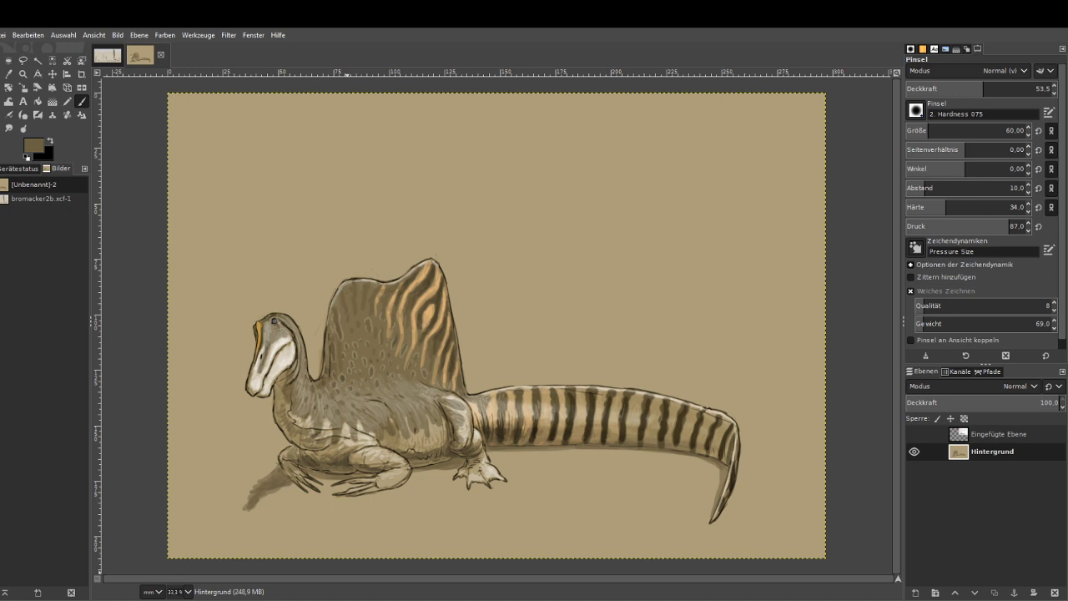
left_click(23, 74)
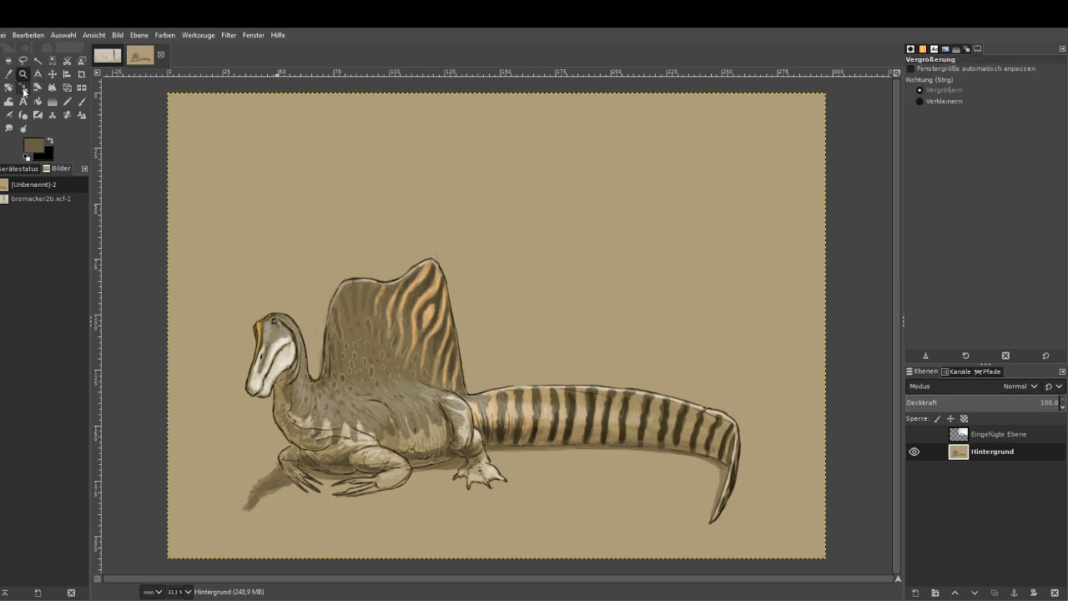
left_click_drag(155, 129, 830, 553)
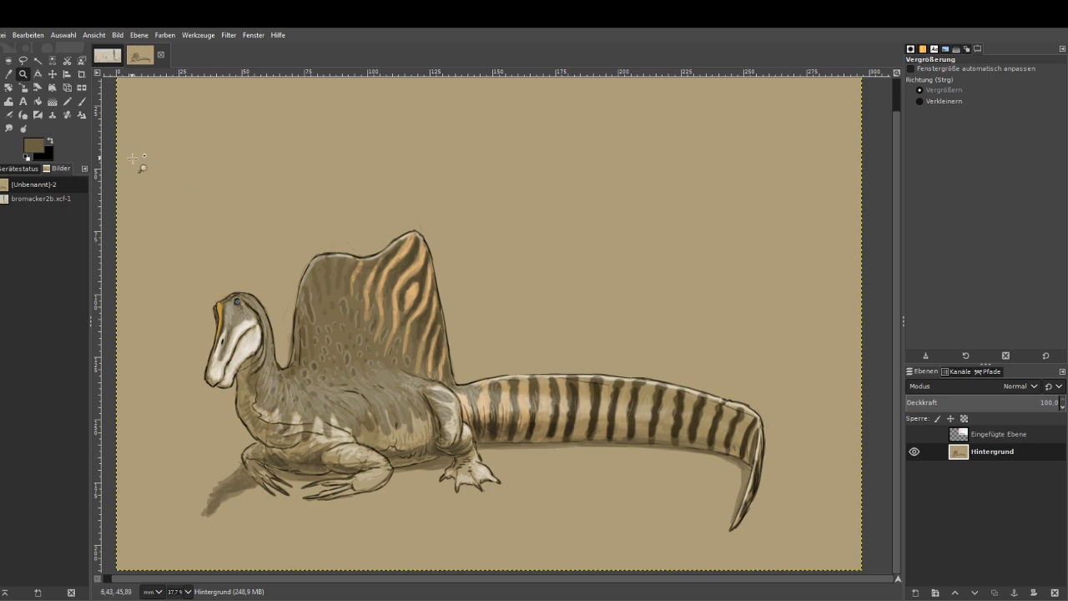
left_click_drag(98, 167, 883, 511)
left_click(36, 144)
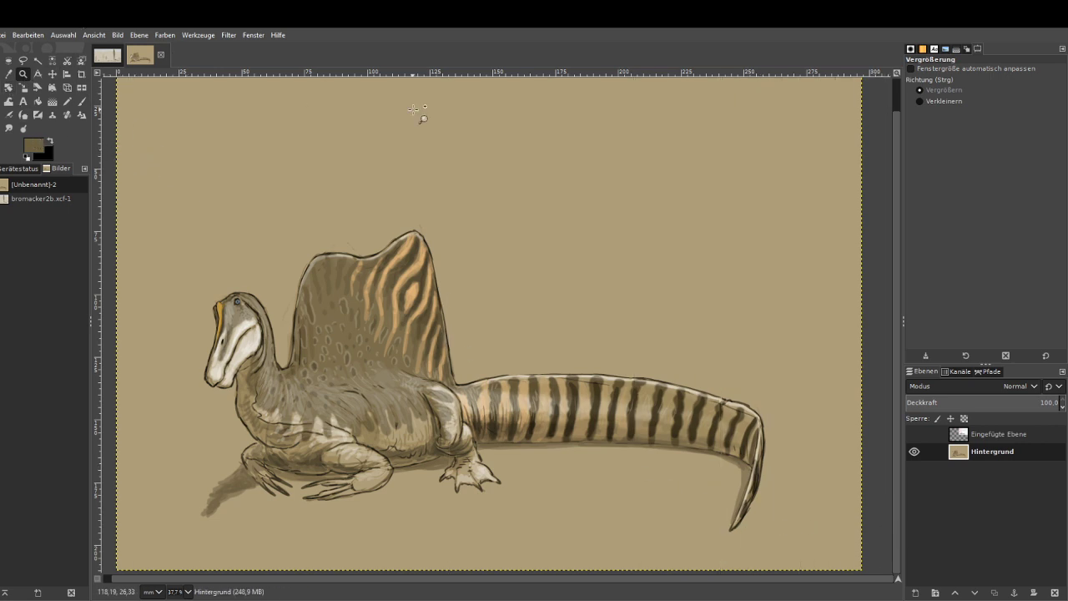
left_click(921, 101)
left_click(843, 59)
Try to select the tan background with Fuzzy Select, reducing the threshold to 29, and undo the selections.
left_click(38, 60)
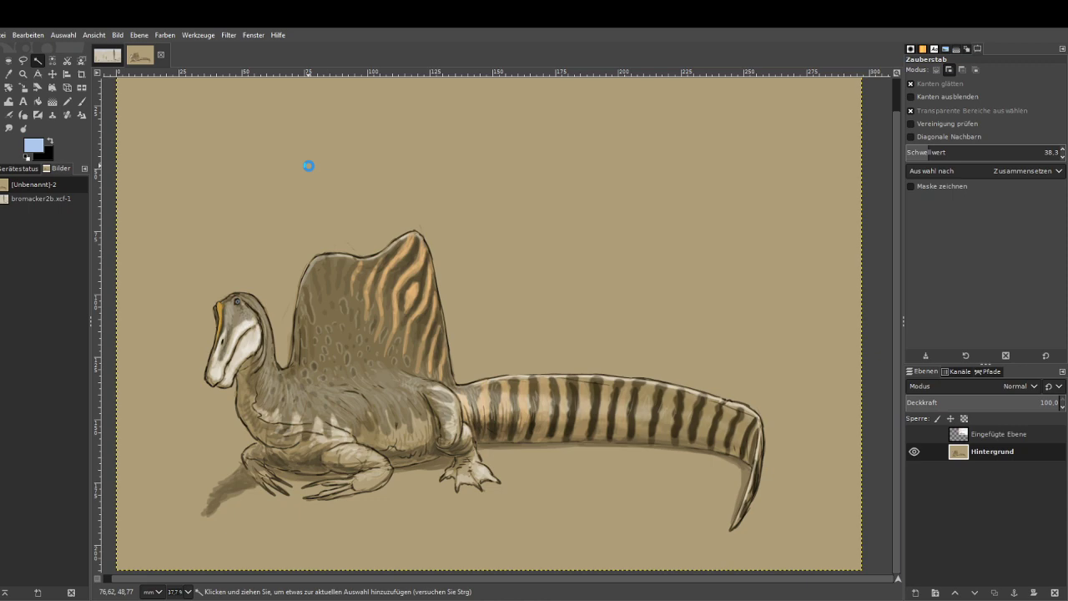
left_click(32, 37)
left_click(33, 50)
left_click(923, 153)
left_click(354, 203)
left_click(349, 243)
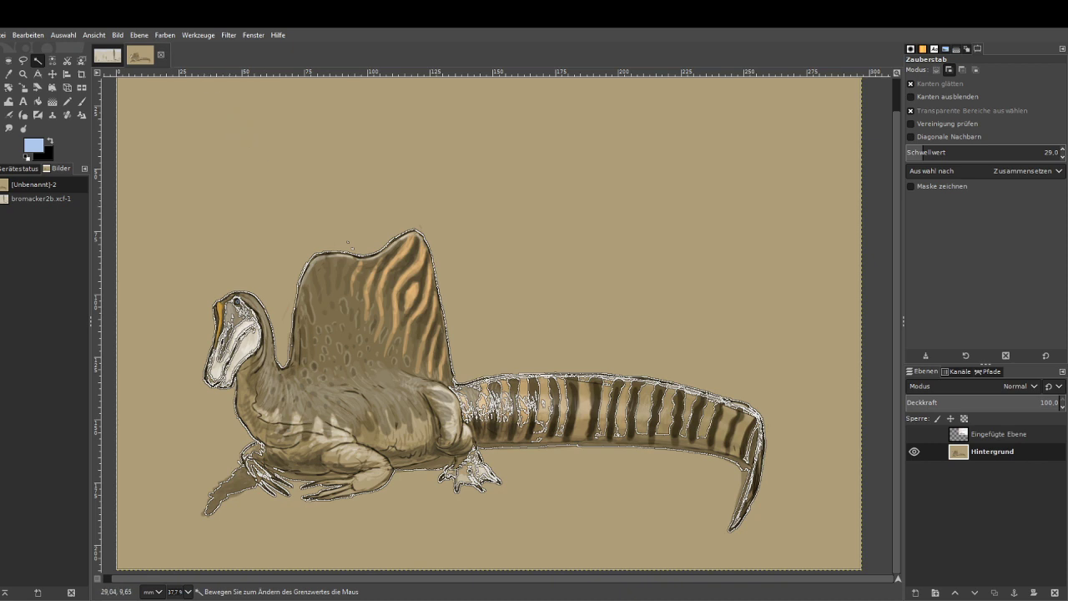
left_click(28, 35)
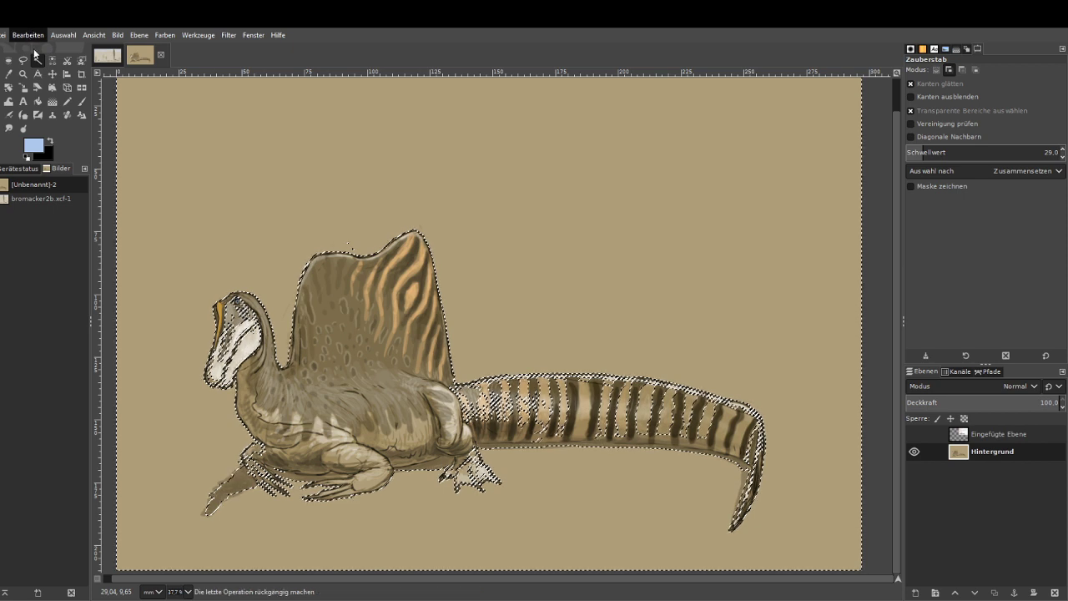
left_click(33, 52)
Select the tan background around the dinosaur with Fuzzy Select at a threshold of 21.5.
left_click(918, 152)
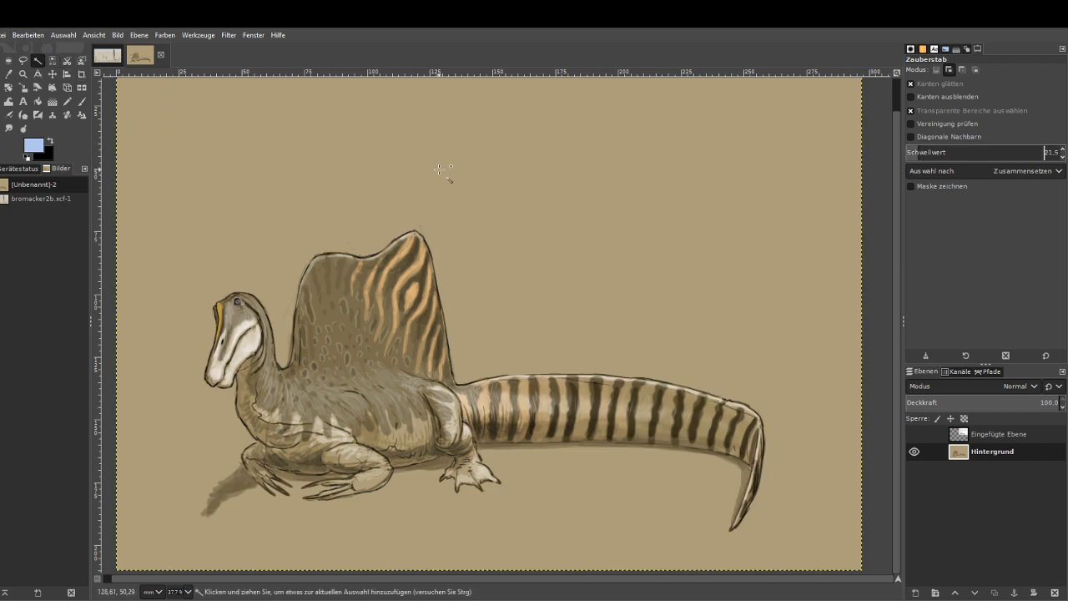
left_click(376, 174)
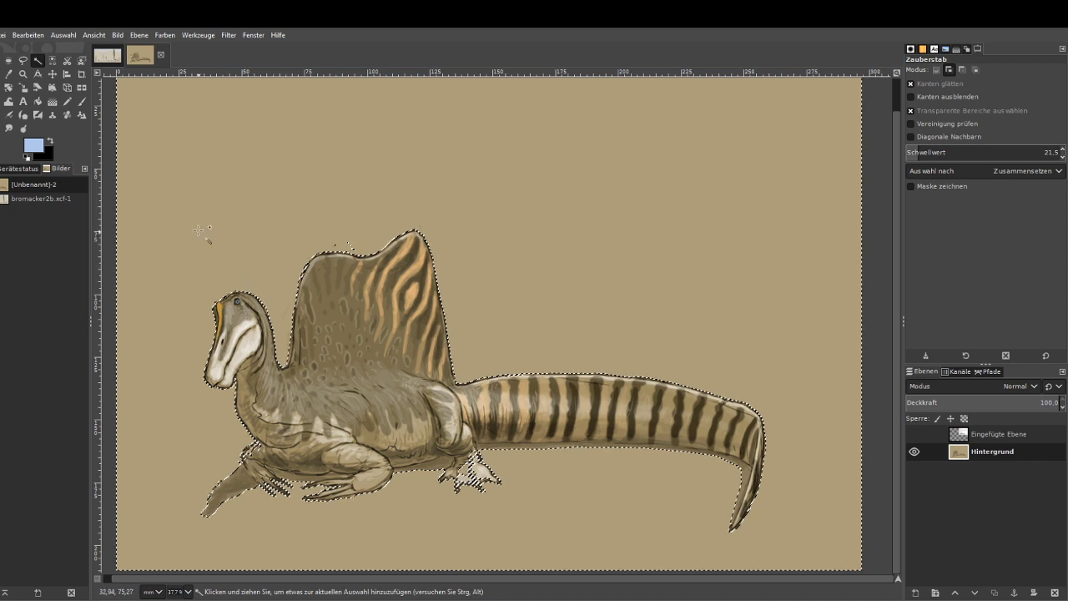
Try painting the sky in light blue with brush size 653 at opacity 53.5, and undo the strokes.
key("p")
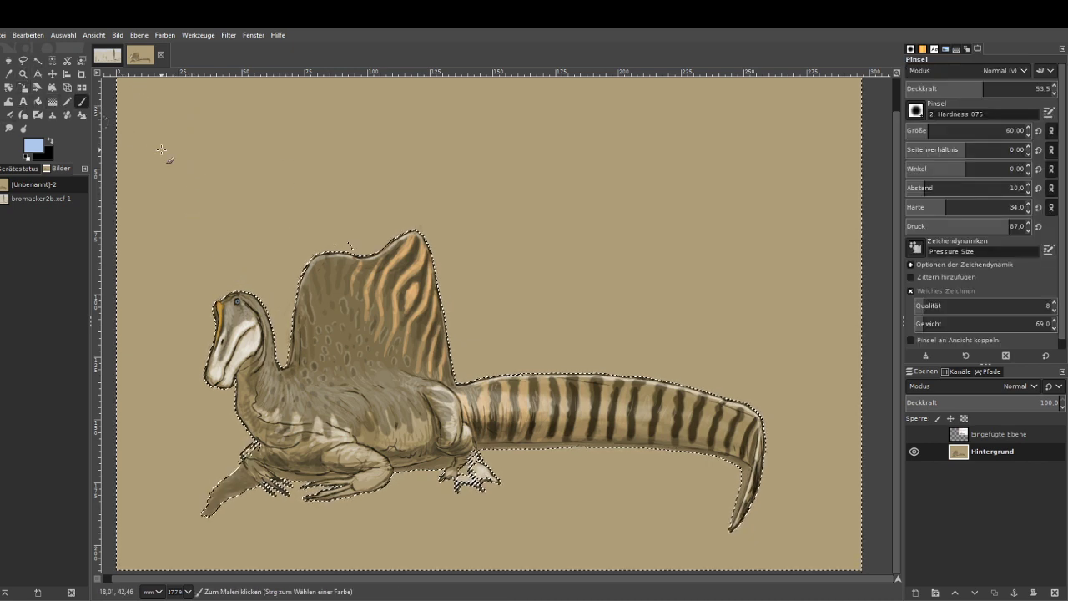
left_click_drag(985, 129, 999, 130)
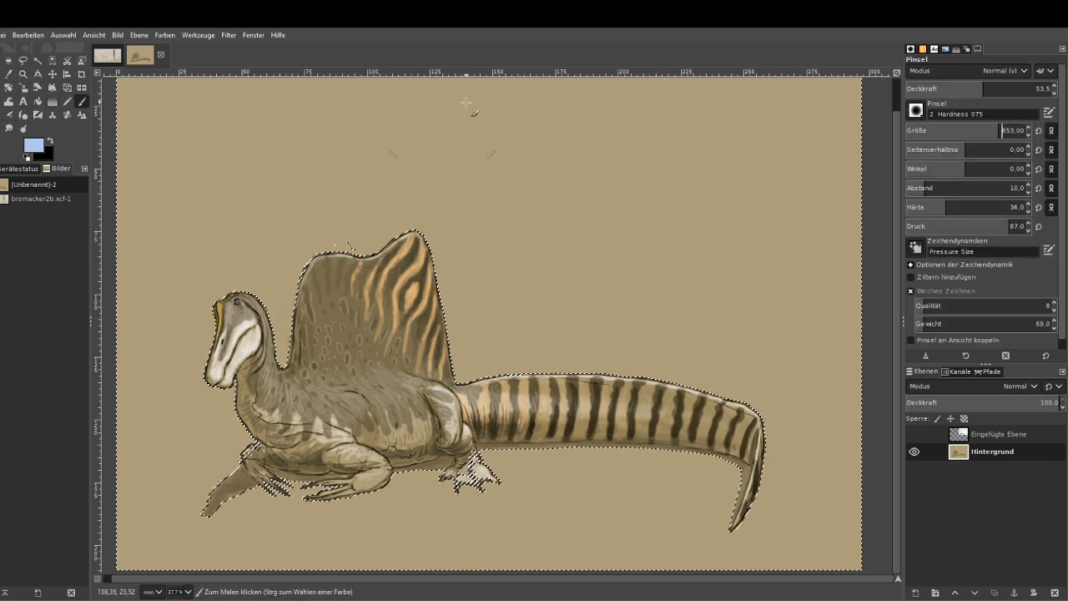
mouse_move(501, 98)
left_mouse_down()
mouse_move(322, 131)
mouse_move(219, 94)
mouse_move(657, 119)
mouse_move(592, 159)
mouse_move(292, 250)
mouse_move(378, 106)
left_mouse_up()
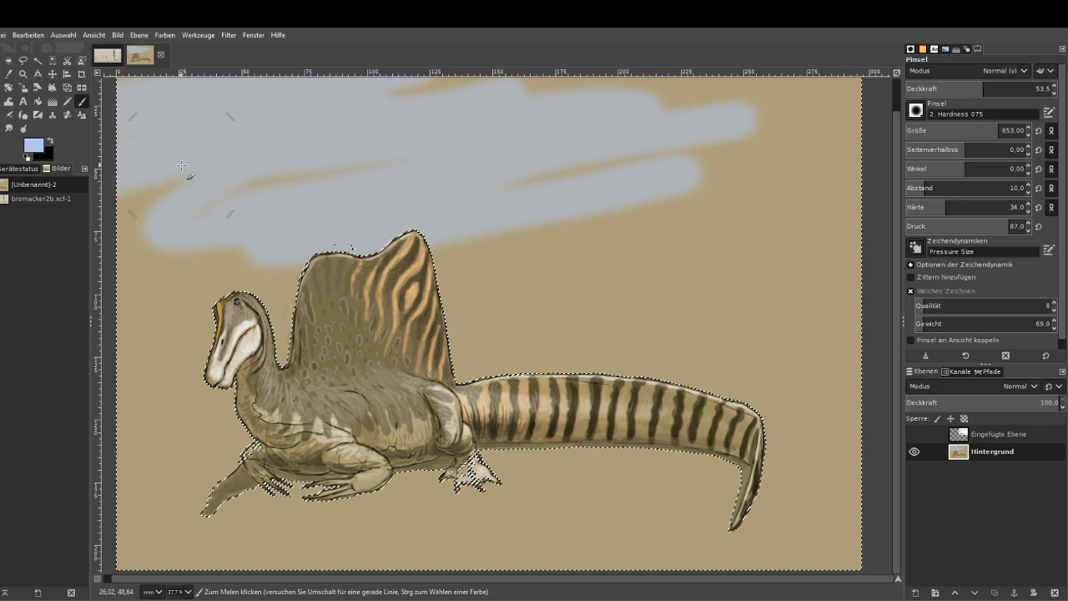
key("ctrl+z")
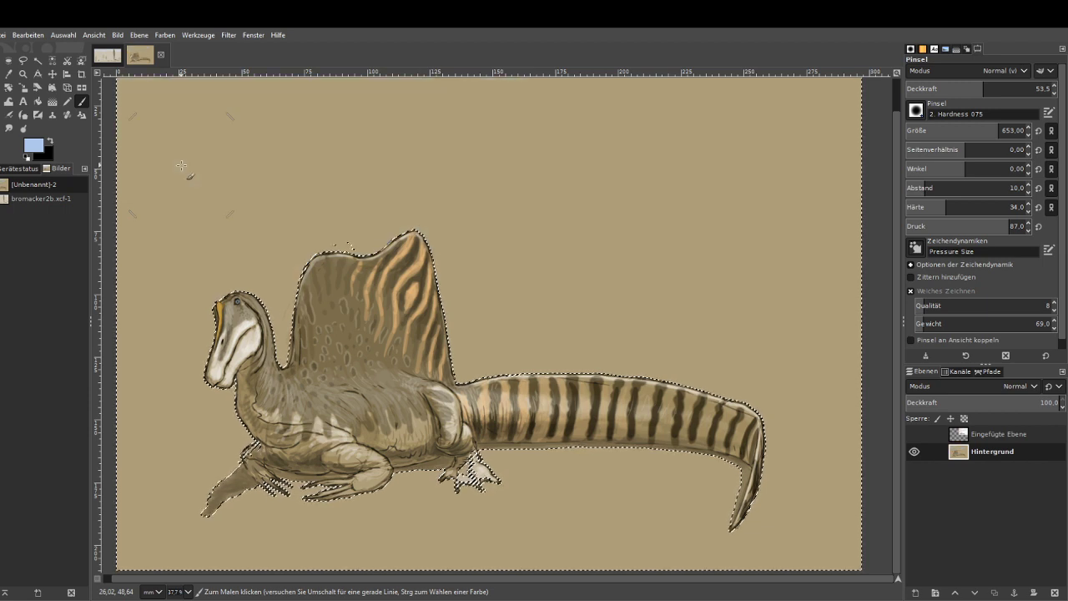
Paint an even light blue sky down to a horizon behind the sail, using brush opacity 100 and size 992.
left_click_drag(1001, 86, 1059, 87)
left_click_drag(995, 130, 1025, 130)
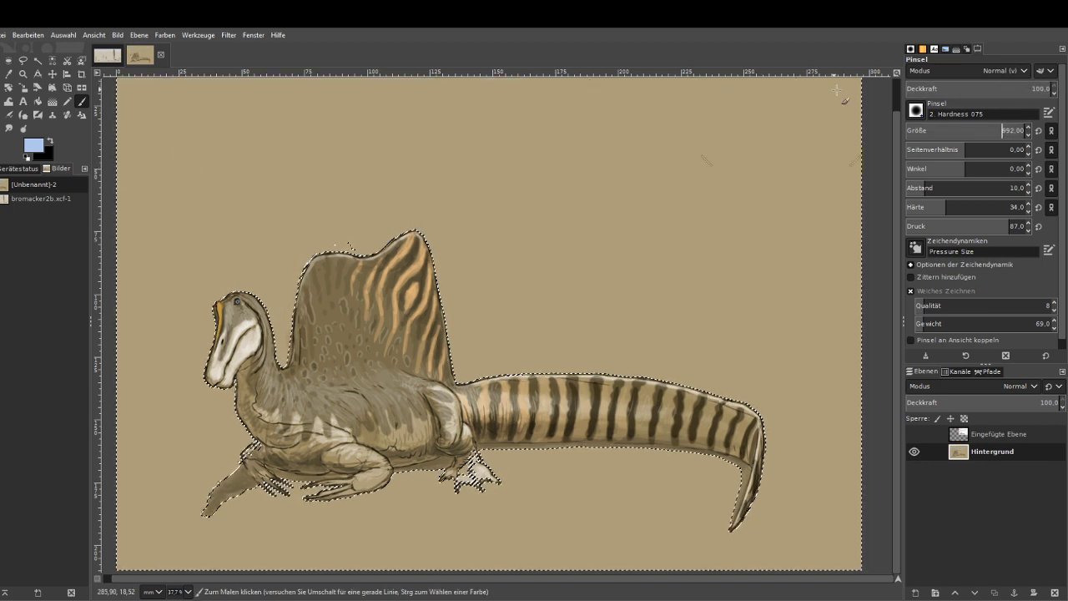
left_click_drag(846, 101, 192, 104)
mouse_move(204, 142)
left_mouse_down()
mouse_move(476, 107)
mouse_move(859, 117)
mouse_move(879, 170)
mouse_move(437, 178)
mouse_move(834, 183)
mouse_move(596, 231)
mouse_move(424, 179)
mouse_move(246, 246)
mouse_move(493, 229)
mouse_move(868, 251)
left_mouse_up()
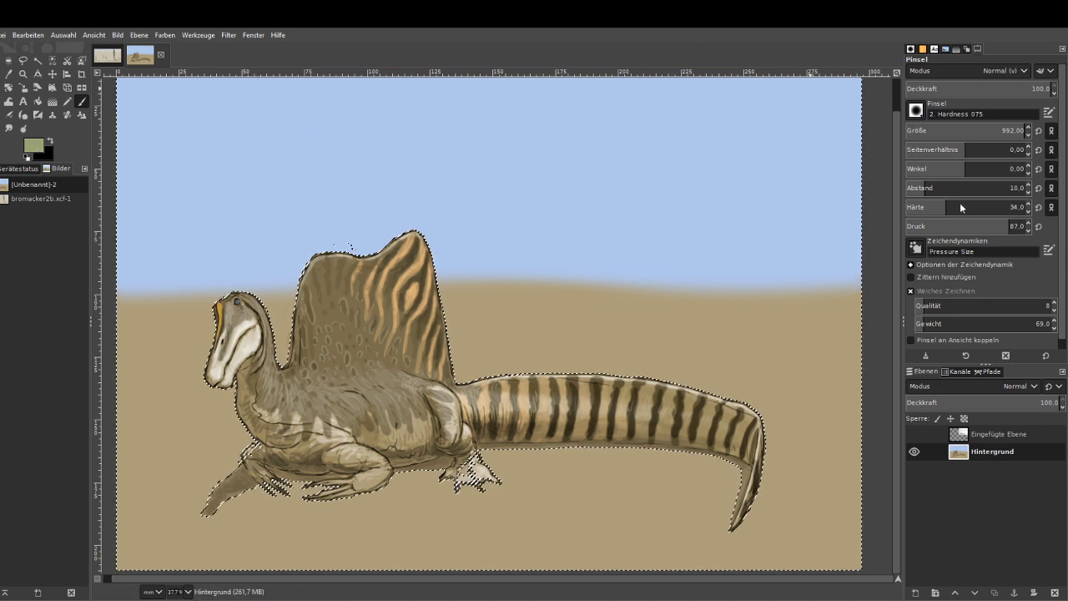
Paint a muted green forest band along the horizon across the full image width, enlarging the brush to size 284.
left_click(942, 129)
left_click_drag(571, 234, 565, 288)
mouse_move(534, 249)
left_mouse_down()
mouse_move(535, 276)
mouse_move(565, 257)
left_mouse_up()
mouse_move(576, 217)
left_mouse_down()
mouse_move(578, 259)
mouse_move(608, 198)
mouse_move(613, 256)
mouse_move(632, 215)
mouse_move(586, 240)
mouse_move(519, 215)
mouse_move(502, 277)
mouse_move(471, 280)
mouse_move(405, 242)
mouse_move(367, 258)
mouse_move(349, 300)
mouse_move(309, 224)
mouse_move(284, 279)
mouse_move(251, 266)
left_mouse_up()
mouse_move(609, 244)
left_mouse_down()
mouse_move(627, 273)
mouse_move(689, 200)
mouse_move(693, 236)
mouse_move(731, 247)
mouse_move(739, 195)
mouse_move(740, 234)
mouse_move(761, 208)
mouse_move(772, 253)
mouse_move(786, 215)
mouse_move(801, 224)
mouse_move(808, 273)
mouse_move(841, 196)
mouse_move(839, 281)
mouse_move(790, 224)
mouse_move(754, 289)
mouse_move(700, 227)
mouse_move(655, 281)
mouse_move(626, 233)
mouse_move(620, 285)
mouse_move(564, 237)
mouse_move(555, 290)
mouse_move(513, 256)
left_mouse_up()
left_click(962, 126)
mouse_move(672, 229)
left_mouse_down()
mouse_move(693, 269)
mouse_move(719, 238)
mouse_move(718, 292)
mouse_move(811, 250)
mouse_move(824, 292)
left_mouse_up()
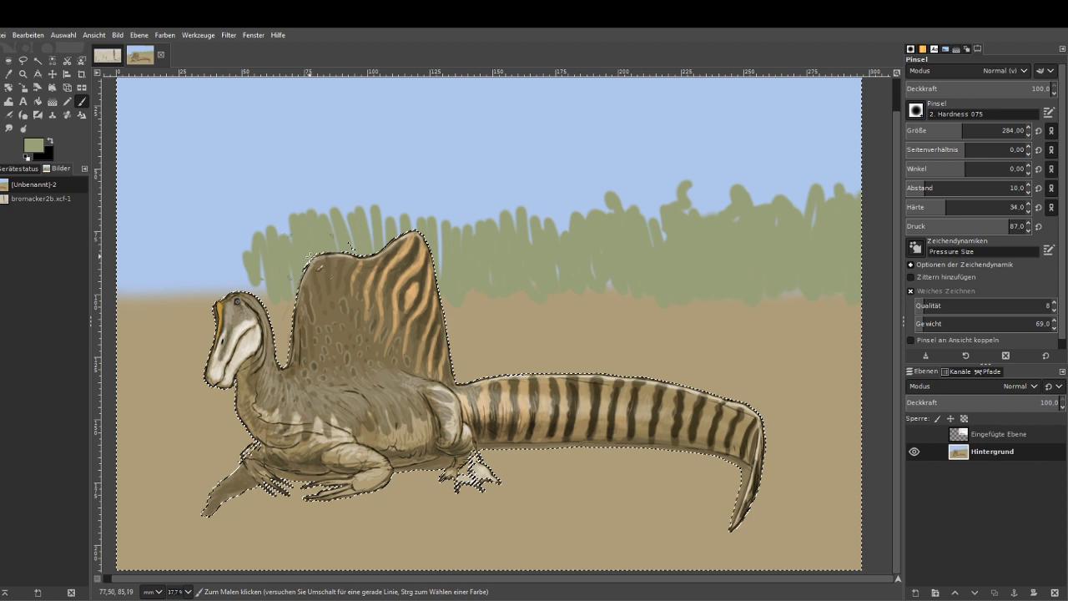
mouse_move(131, 289)
left_mouse_down()
mouse_move(150, 255)
mouse_move(189, 310)
mouse_move(202, 248)
mouse_move(221, 247)
mouse_move(240, 296)
mouse_move(260, 239)
mouse_move(184, 240)
mouse_move(175, 219)
mouse_move(160, 255)
mouse_move(131, 261)
mouse_move(205, 265)
mouse_move(226, 224)
mouse_move(259, 237)
mouse_move(277, 282)
mouse_move(290, 253)
mouse_move(195, 231)
left_mouse_up()
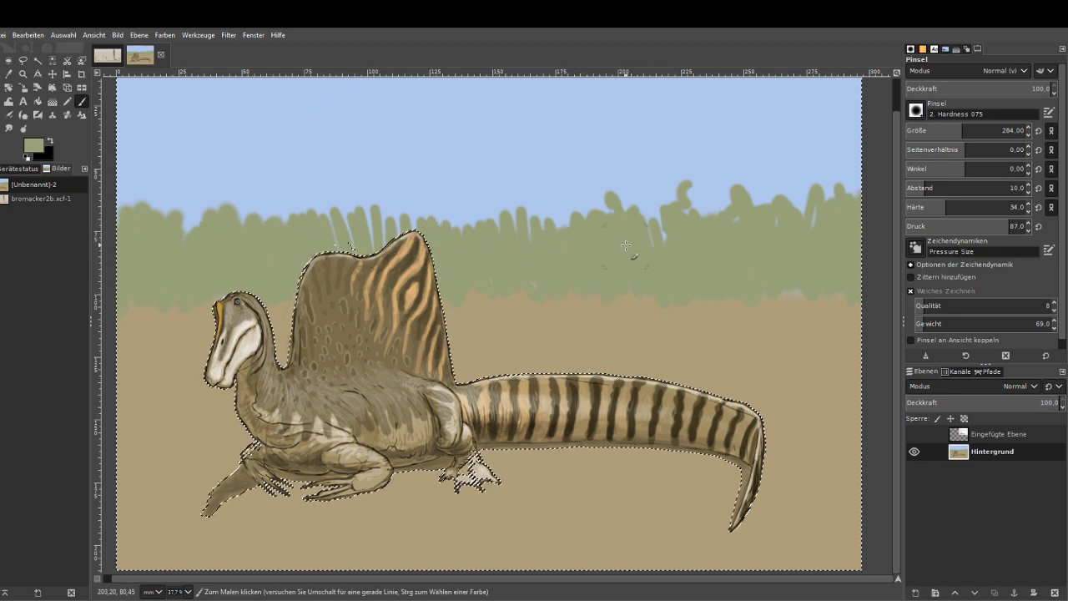
left_click_drag(656, 218, 660, 252)
Paint irregular tree crowns rising above the forest band with brush size 160 and fill the sky gaps near the sail.
left_click(946, 126)
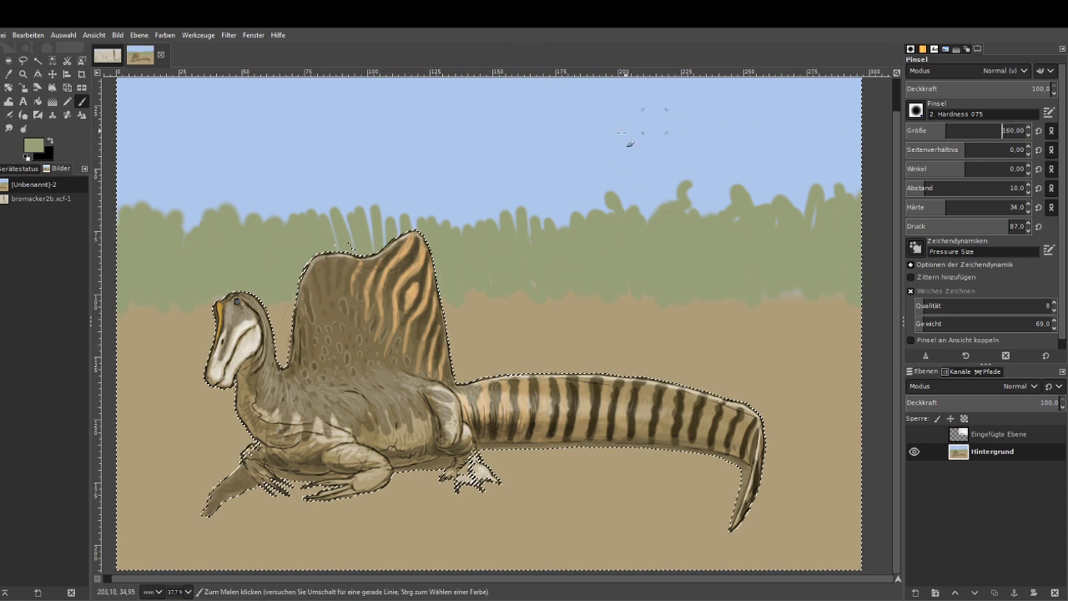
mouse_move(510, 202)
left_mouse_down()
mouse_move(537, 194)
mouse_move(506, 202)
mouse_move(531, 213)
mouse_move(511, 180)
left_mouse_up()
mouse_move(396, 215)
left_mouse_down()
mouse_move(407, 230)
mouse_move(378, 217)
mouse_move(389, 202)
left_mouse_up()
mouse_move(325, 204)
left_mouse_down()
mouse_move(287, 203)
mouse_move(315, 216)
mouse_move(307, 185)
mouse_move(288, 214)
mouse_move(187, 201)
mouse_move(192, 227)
mouse_move(194, 186)
mouse_move(147, 202)
left_mouse_up()
mouse_move(286, 201)
left_mouse_down()
mouse_move(272, 199)
mouse_move(256, 220)
left_mouse_up()
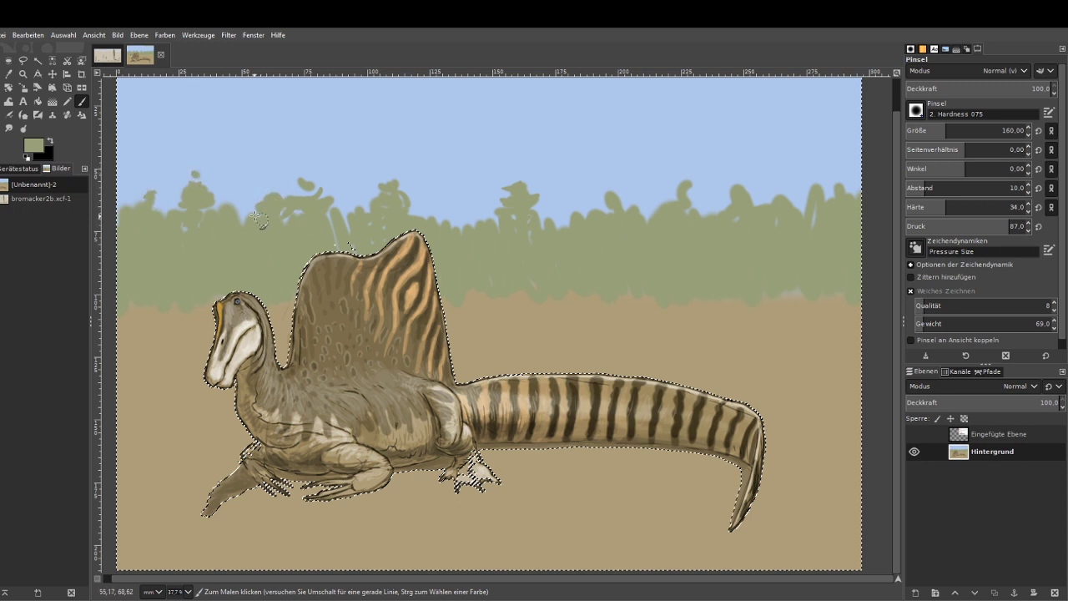
left_click_drag(434, 213, 469, 217)
mouse_move(383, 231)
left_mouse_down()
mouse_move(347, 223)
mouse_move(334, 236)
left_mouse_up()
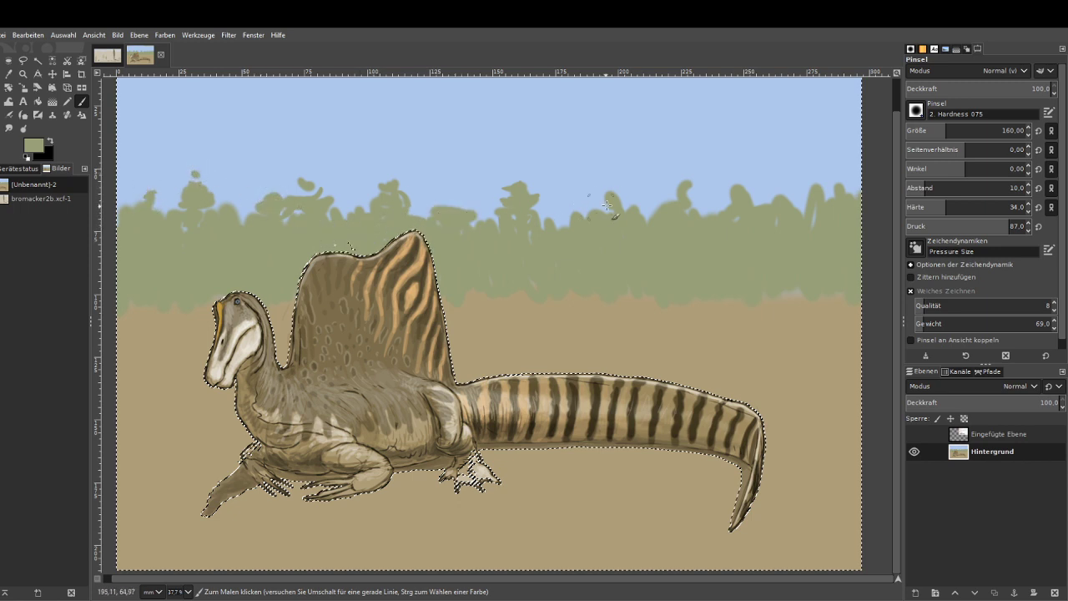
mouse_move(607, 205)
left_mouse_down()
mouse_move(599, 193)
mouse_move(607, 201)
left_mouse_up()
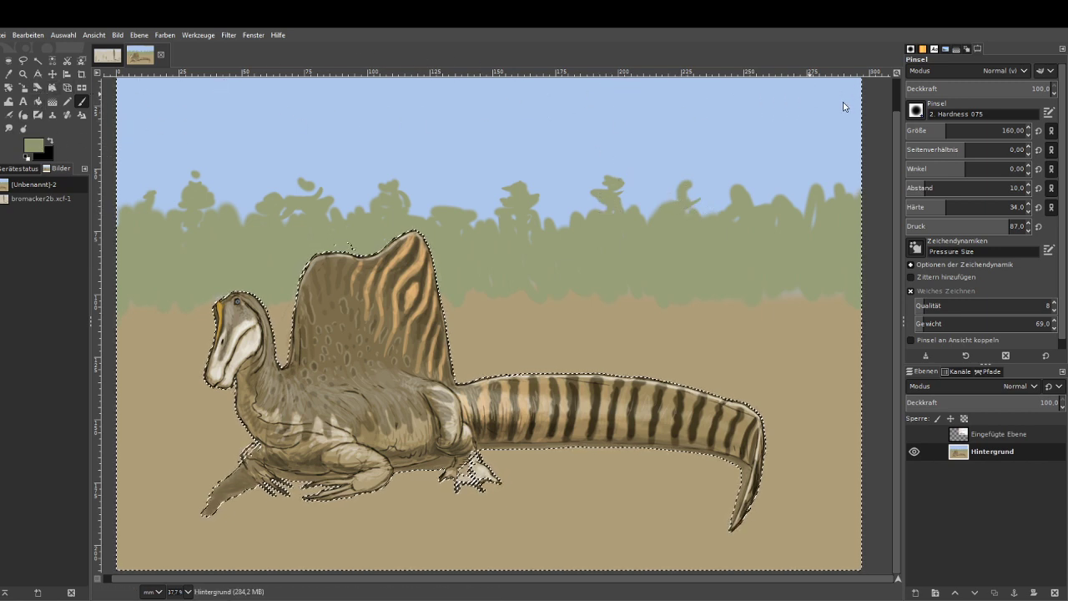
Paint darker grey-green foliage patches across the forest band with brush size 160.
mouse_move(716, 224)
left_mouse_down()
mouse_move(735, 222)
mouse_move(732, 235)
mouse_move(726, 188)
mouse_move(743, 216)
mouse_move(740, 238)
left_mouse_up()
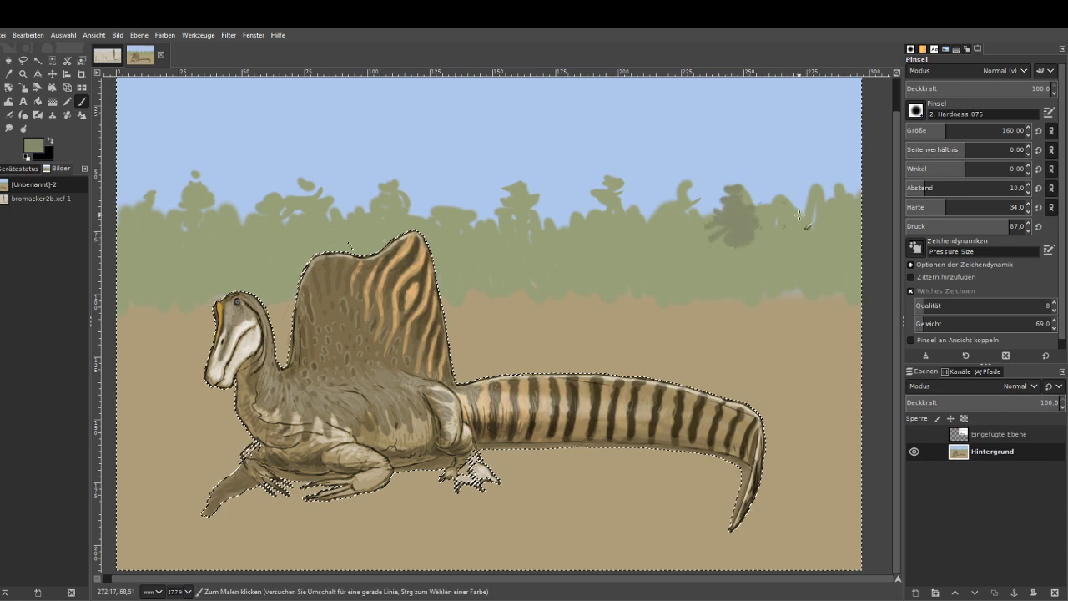
mouse_move(822, 230)
left_mouse_down()
mouse_move(851, 215)
mouse_move(838, 209)
mouse_move(858, 231)
mouse_move(835, 254)
left_mouse_up()
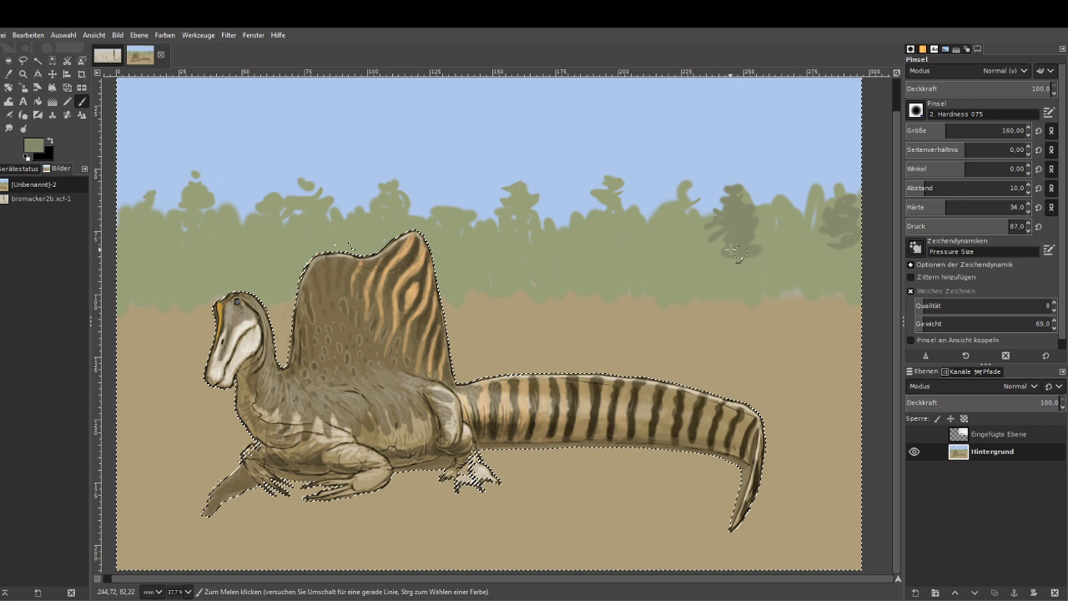
left_click_drag(731, 248, 701, 254)
mouse_move(588, 235)
left_mouse_down()
mouse_move(561, 239)
mouse_move(584, 221)
mouse_move(554, 214)
mouse_move(538, 237)
left_mouse_up()
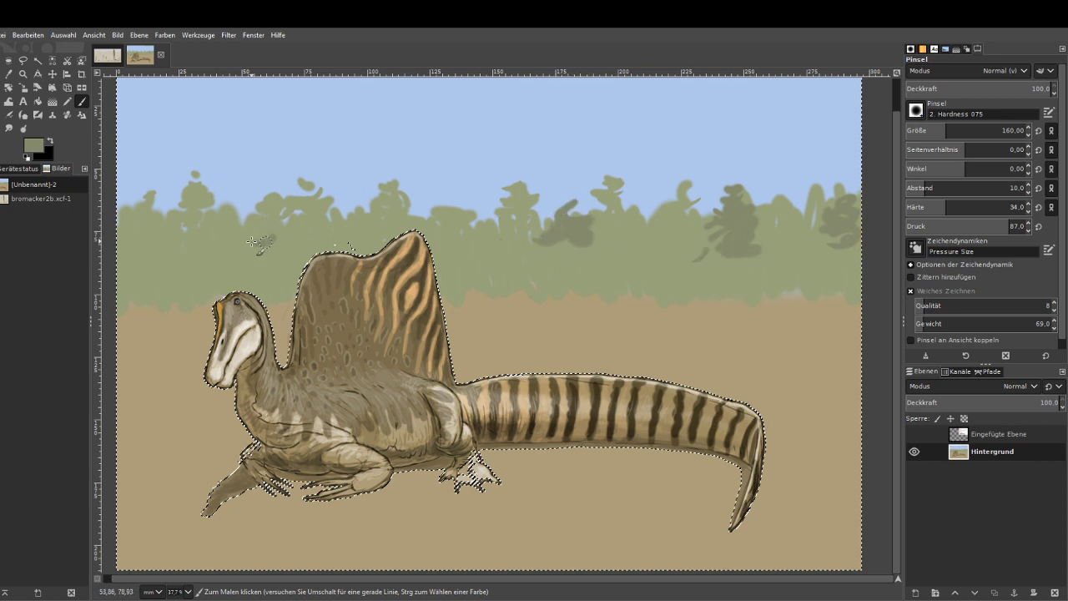
left_click(499, 245)
mouse_move(649, 263)
left_mouse_down()
mouse_move(558, 268)
mouse_move(553, 285)
mouse_move(484, 275)
left_mouse_up()
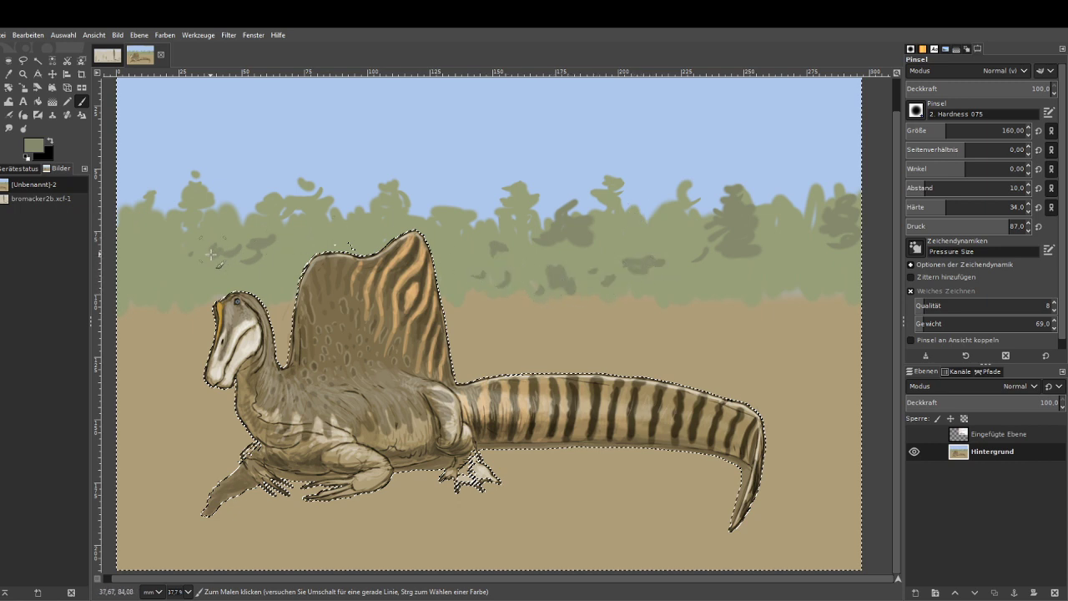
Choose a greyish olive foreground colour and try a ground stroke above the tail with brush size 160, undoing the stroke.
left_click(8, 74)
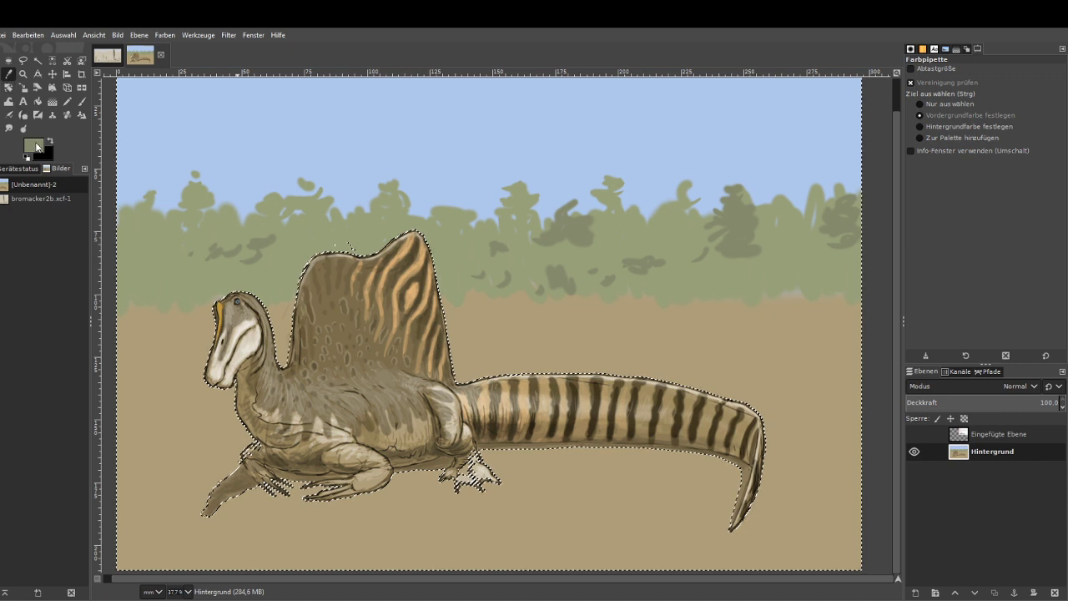
left_click(842, 90)
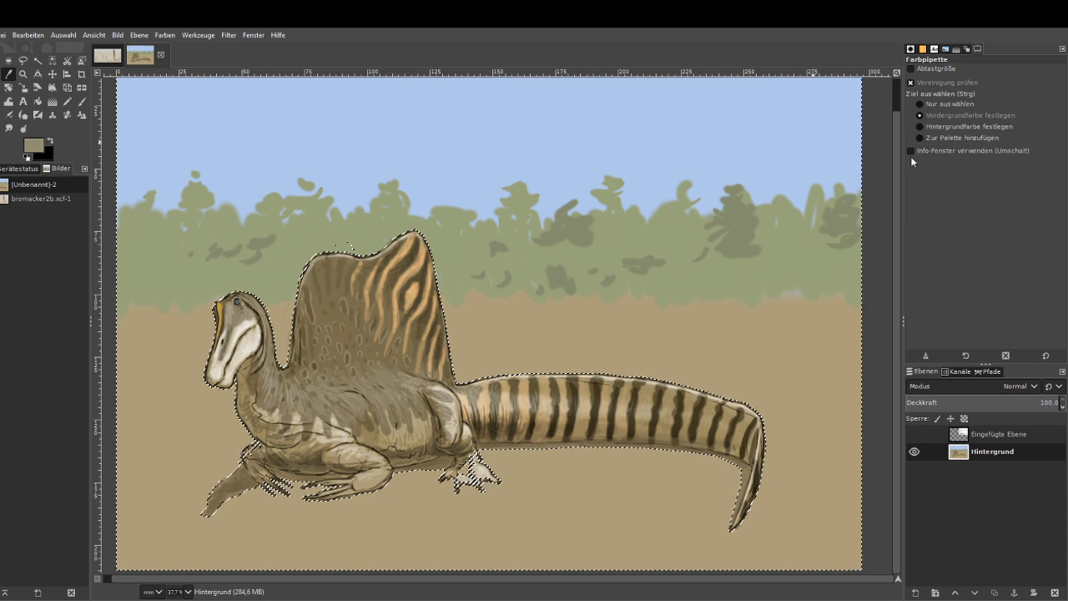
key("p")
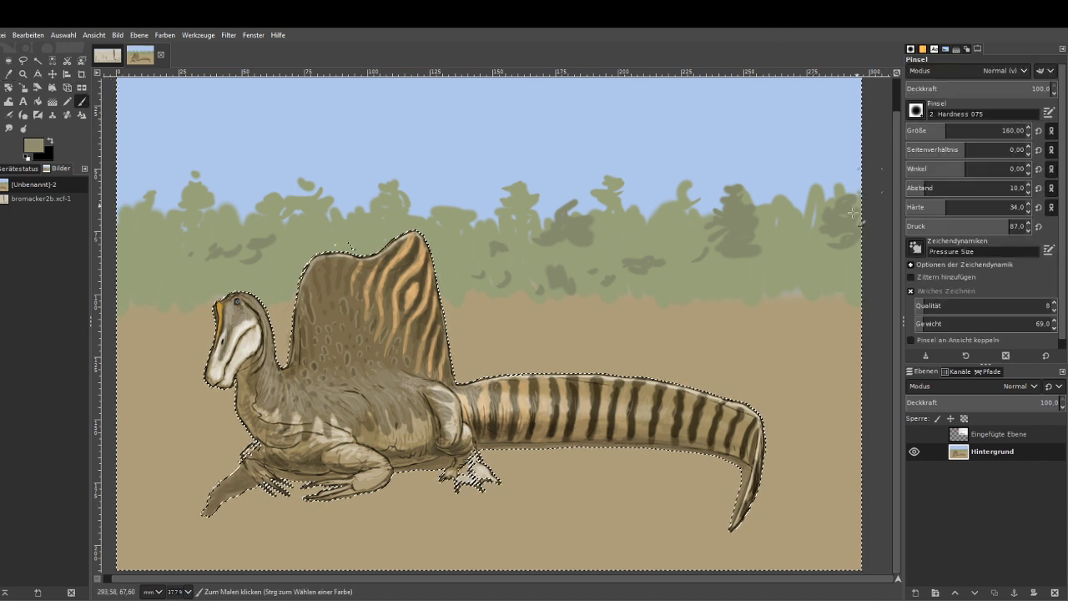
left_click_drag(732, 381, 697, 368)
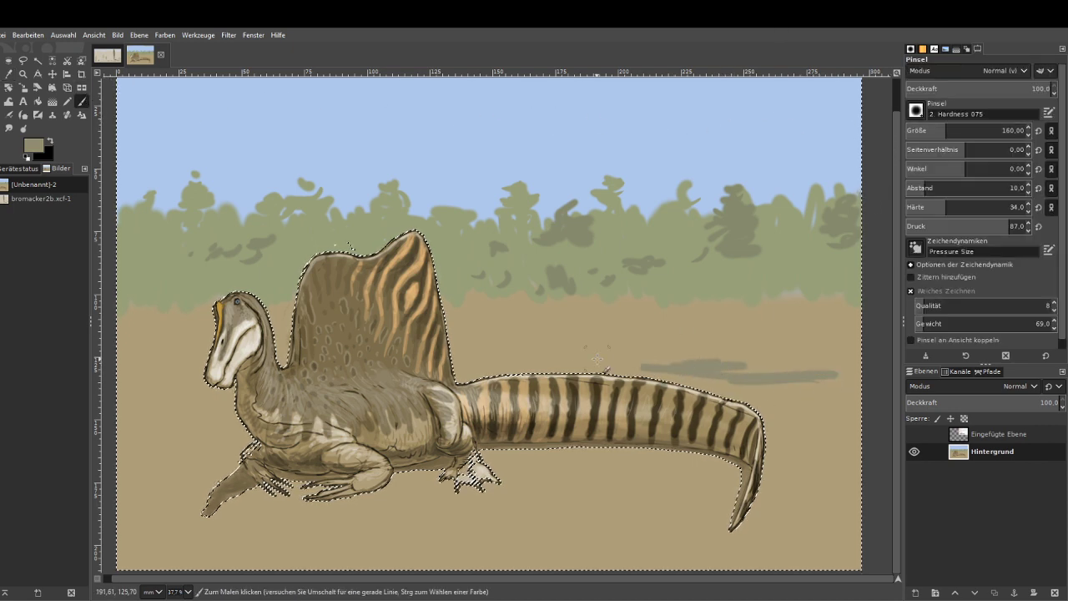
key("ctrl+z")
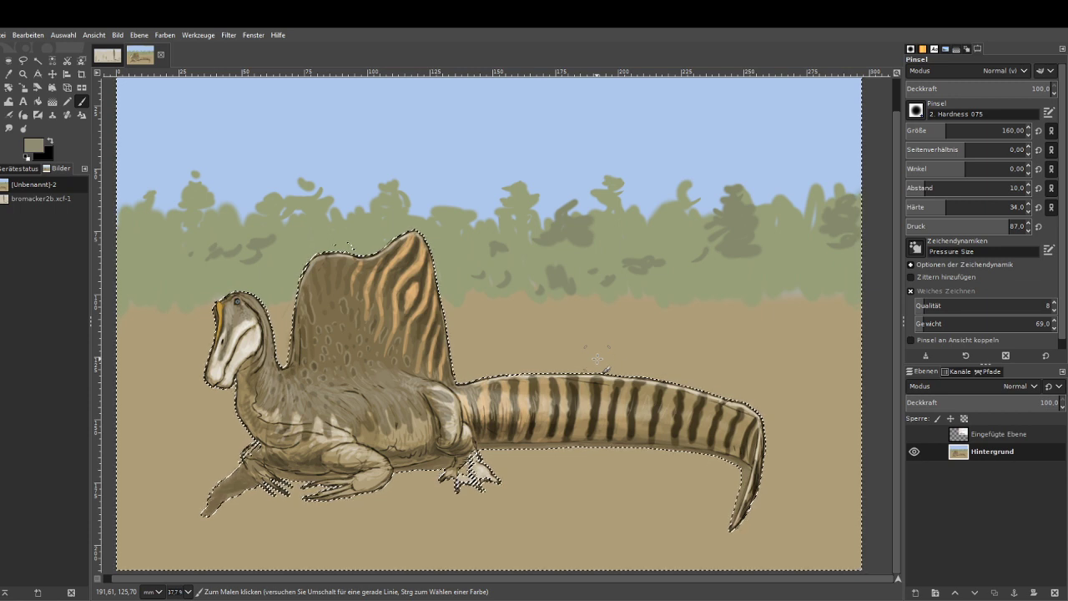
Paint a broad greyish olive ground band behind the dinosaur, below the forest, with brush size 247 and opacity 69.
left_click(958, 131)
left_click(983, 88)
left_click(1007, 89)
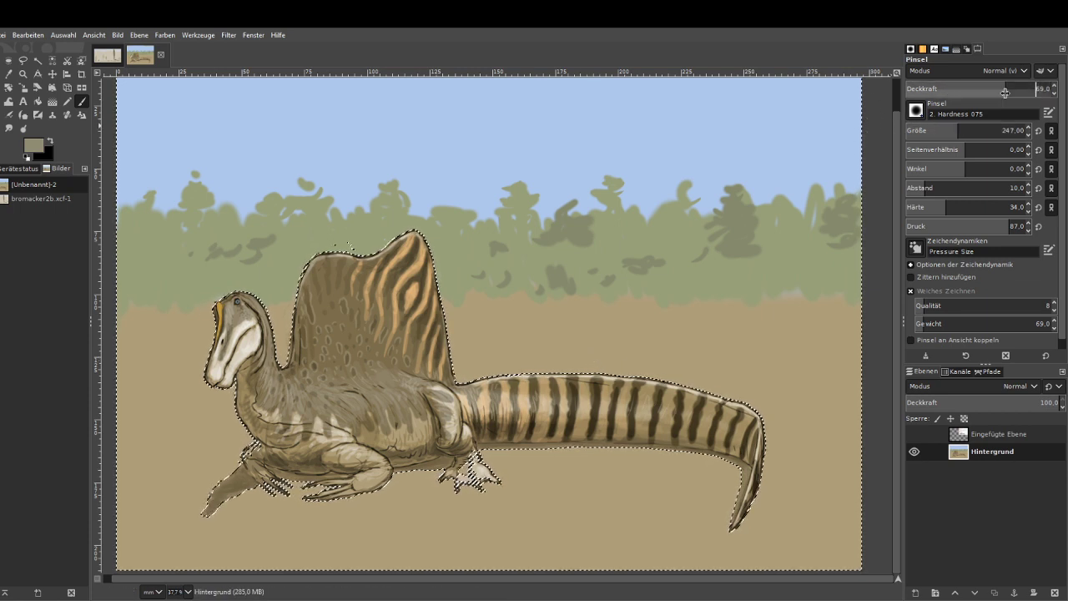
mouse_move(818, 385)
left_mouse_down()
mouse_move(574, 382)
mouse_move(605, 376)
left_mouse_up()
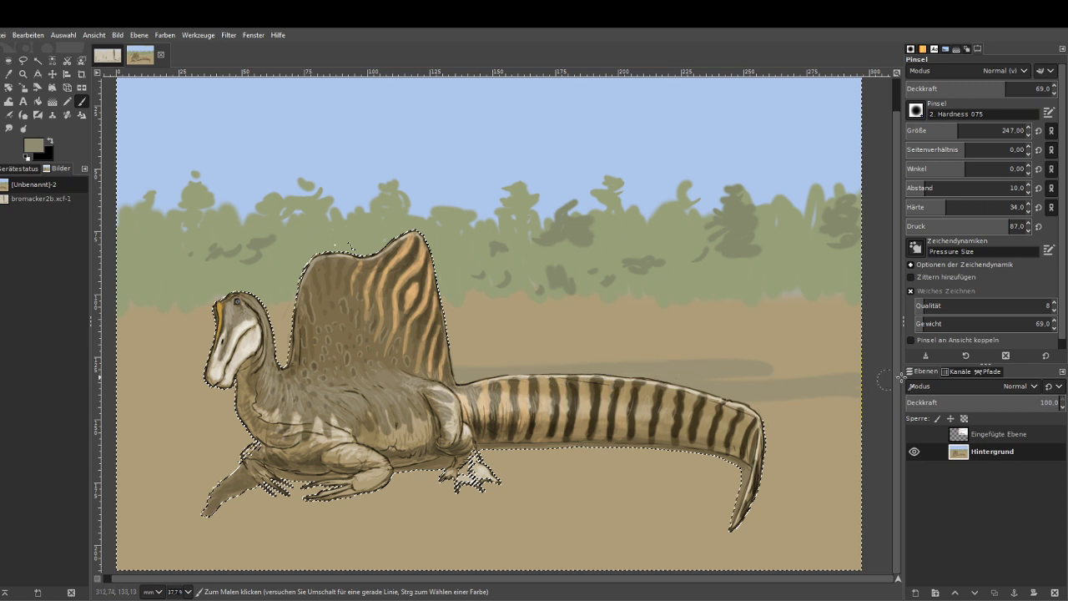
left_click_drag(860, 364, 749, 371)
mouse_move(331, 375)
left_mouse_down()
mouse_move(283, 398)
mouse_move(133, 425)
mouse_move(144, 446)
mouse_move(219, 409)
mouse_move(60, 430)
mouse_move(90, 406)
mouse_move(81, 361)
left_mouse_up()
mouse_move(258, 368)
left_mouse_down()
mouse_move(143, 346)
mouse_move(81, 353)
mouse_move(281, 351)
mouse_move(326, 326)
left_mouse_up()
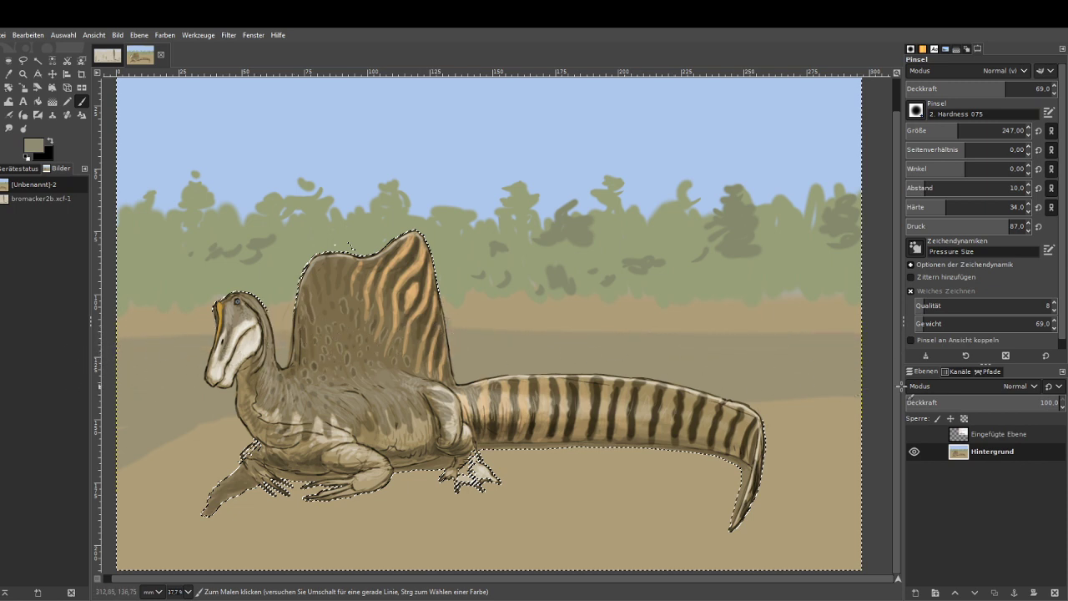
mouse_move(474, 334)
left_mouse_down()
mouse_move(641, 340)
mouse_move(708, 329)
mouse_move(418, 339)
mouse_move(809, 326)
mouse_move(455, 318)
mouse_move(837, 323)
mouse_move(677, 321)
left_mouse_up()
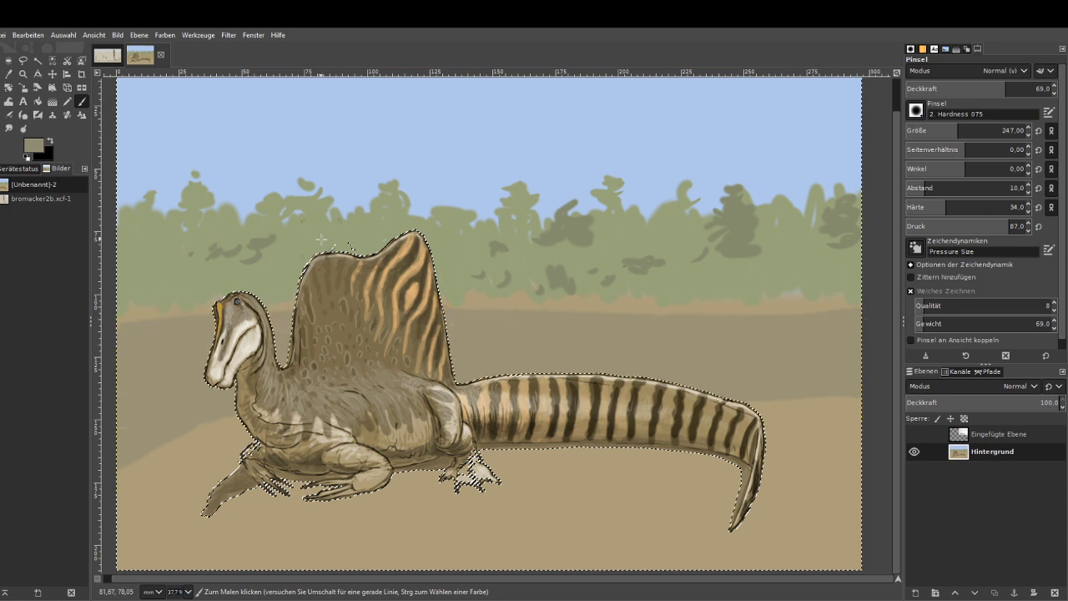
Pick the sky blue and paint a water band below the forest with brush size 247, lowering the opacity to 29.1 and 10.1.
left_click(10, 73)
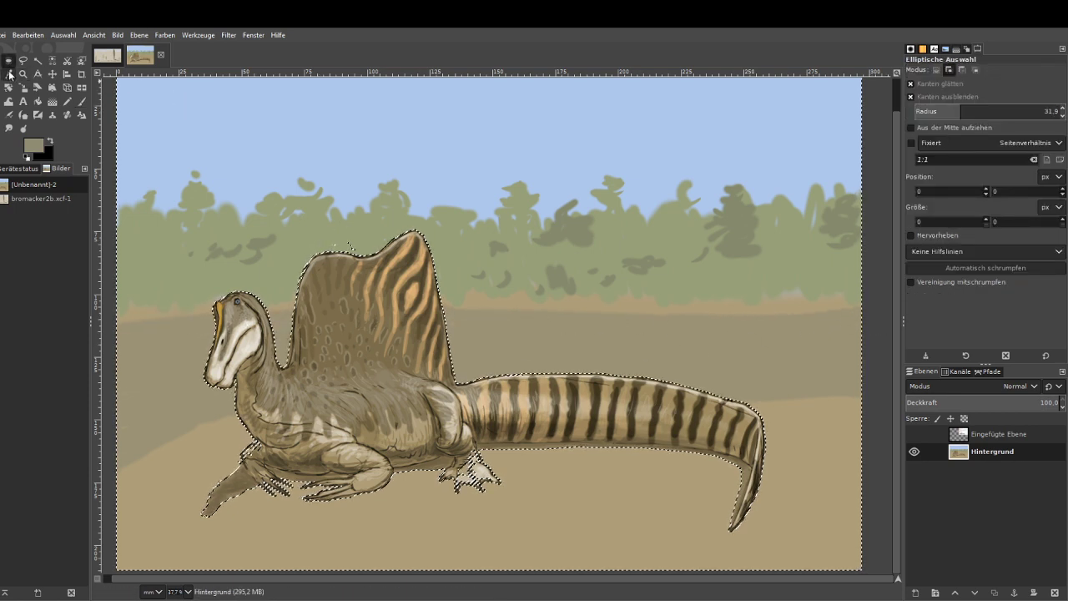
left_click(227, 111)
left_click(81, 101)
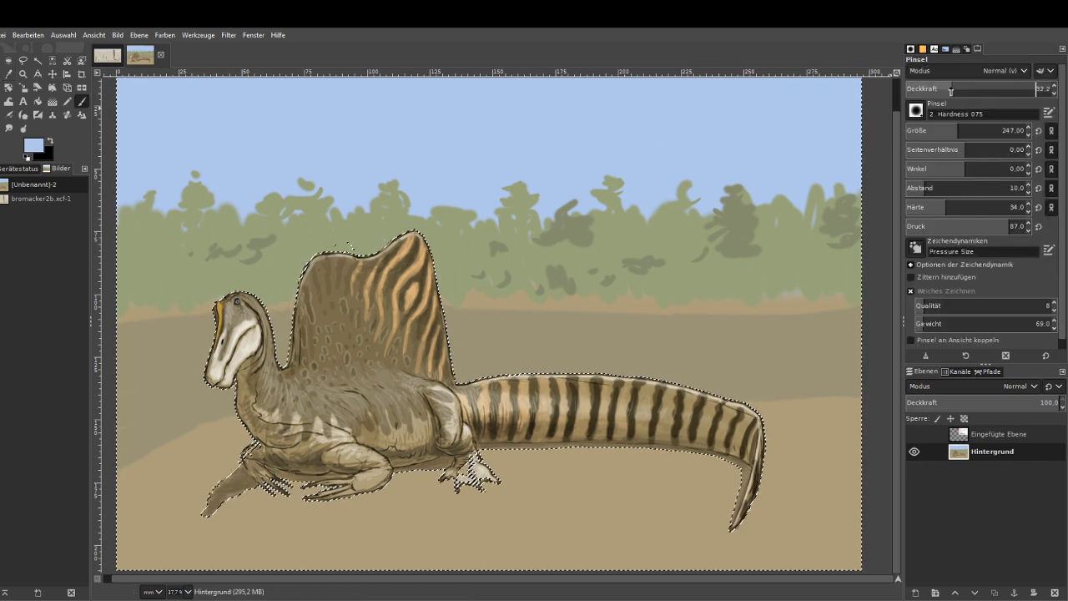
mouse_move(847, 311)
left_mouse_down()
mouse_move(543, 311)
mouse_move(855, 324)
mouse_move(493, 308)
mouse_move(651, 321)
mouse_move(177, 311)
mouse_move(215, 317)
mouse_move(133, 323)
mouse_move(284, 330)
left_mouse_up()
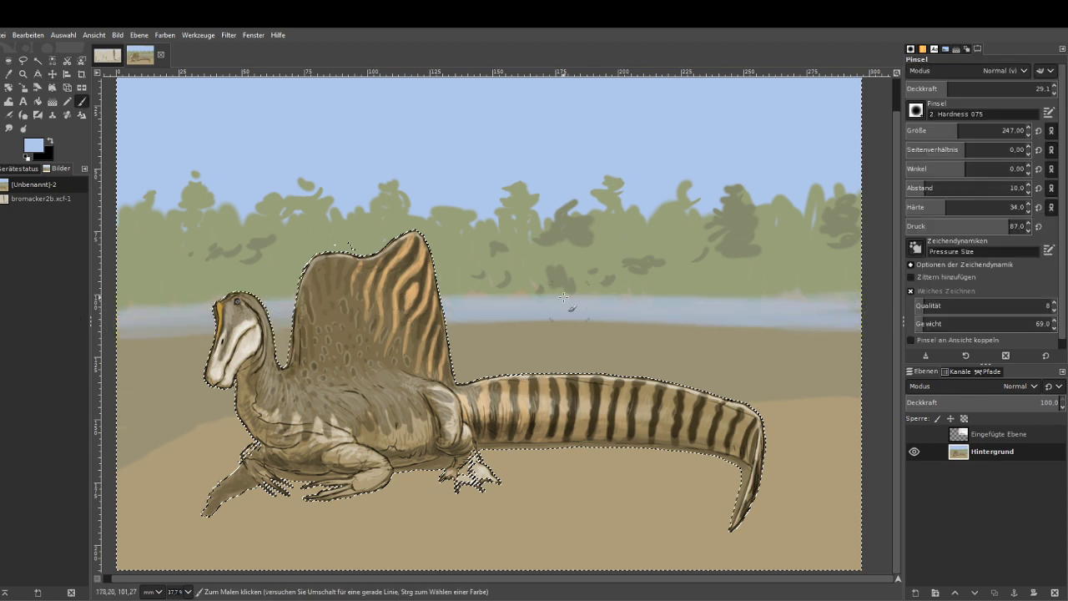
left_click_drag(944, 89, 921, 88)
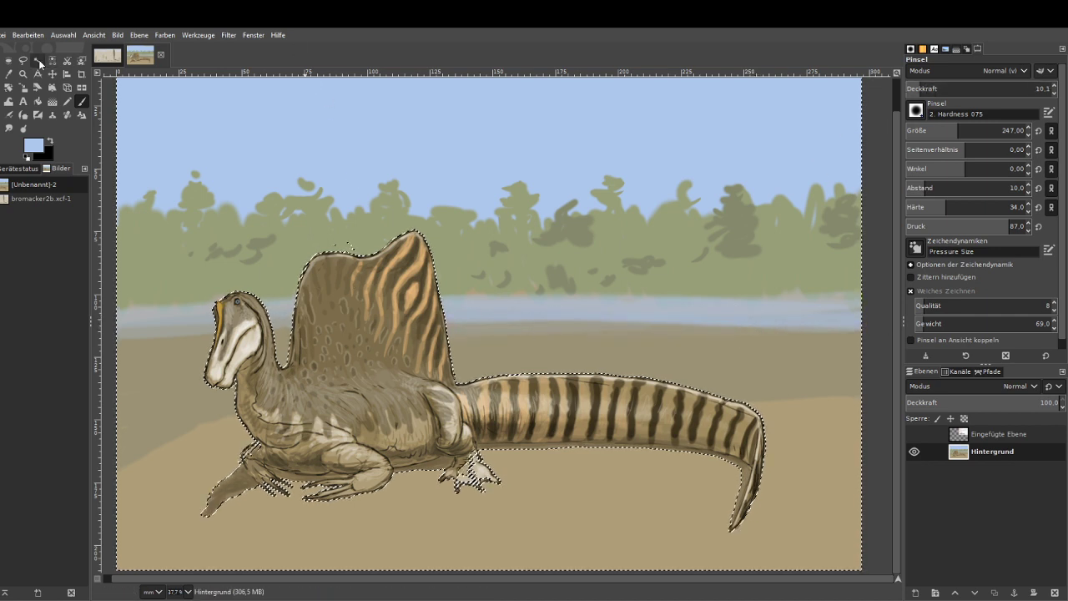
Pick a greyish blue and paint horizontal ripples across the water with the Hardness 025 brush, size 90 and opacity 20.5.
key("o")
key("p")
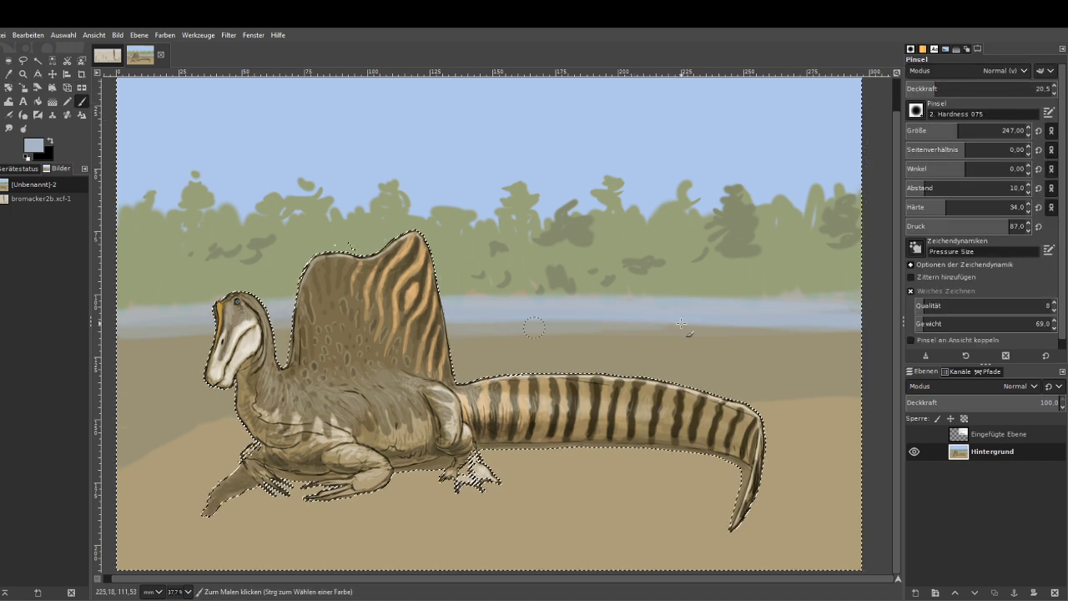
left_click(910, 205)
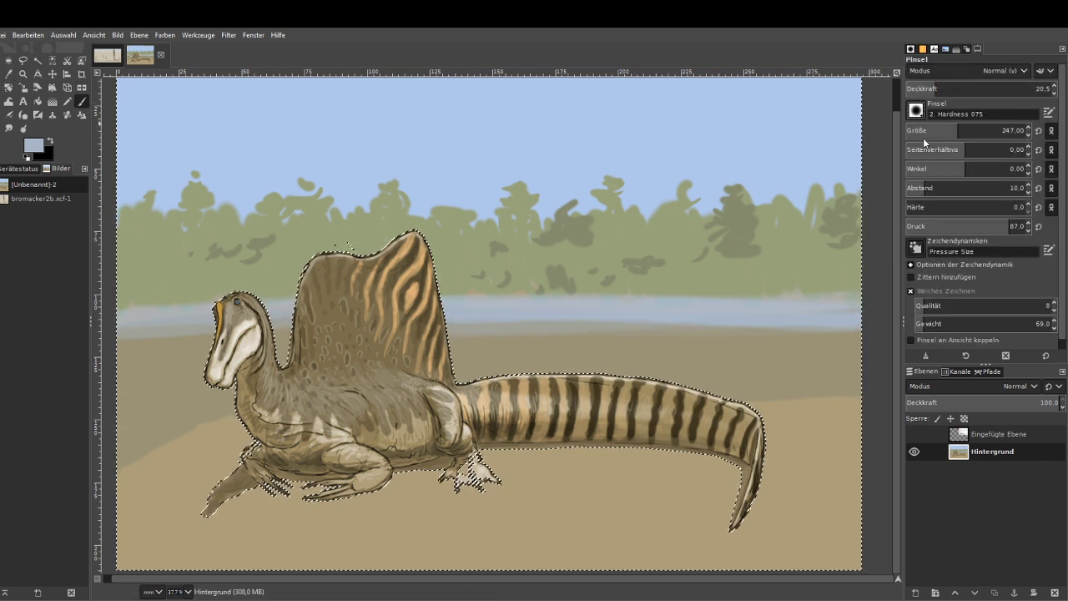
left_click(894, 192)
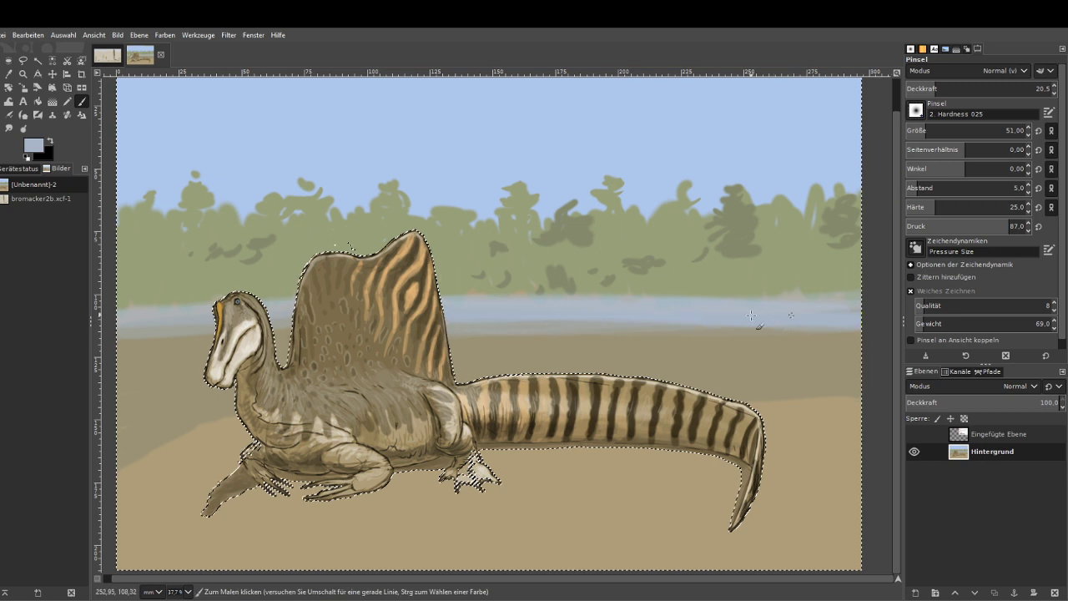
left_click(934, 126)
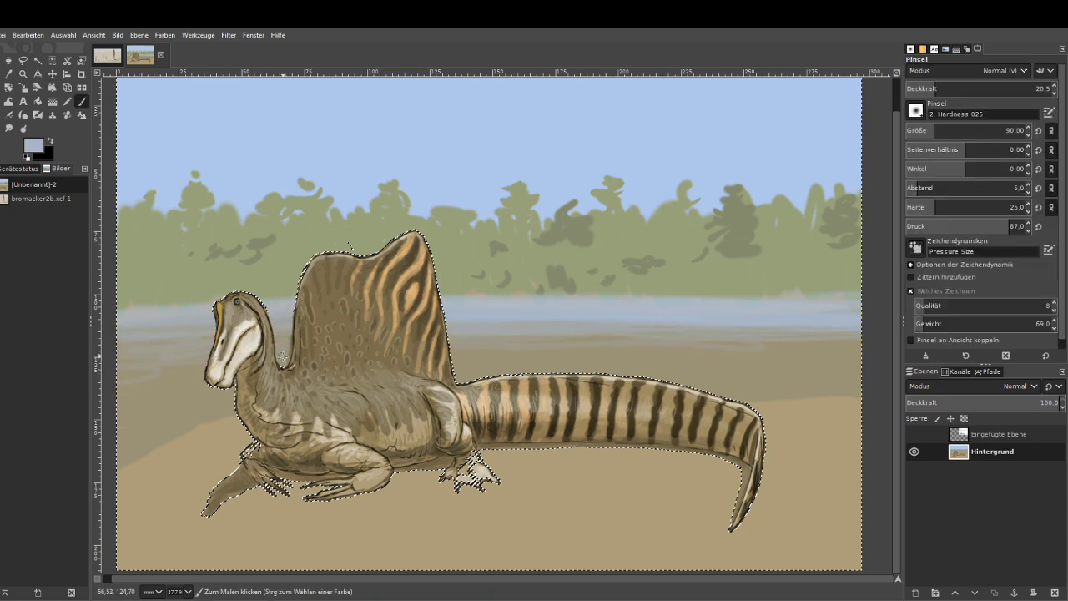
left_click_drag(283, 357, 290, 317)
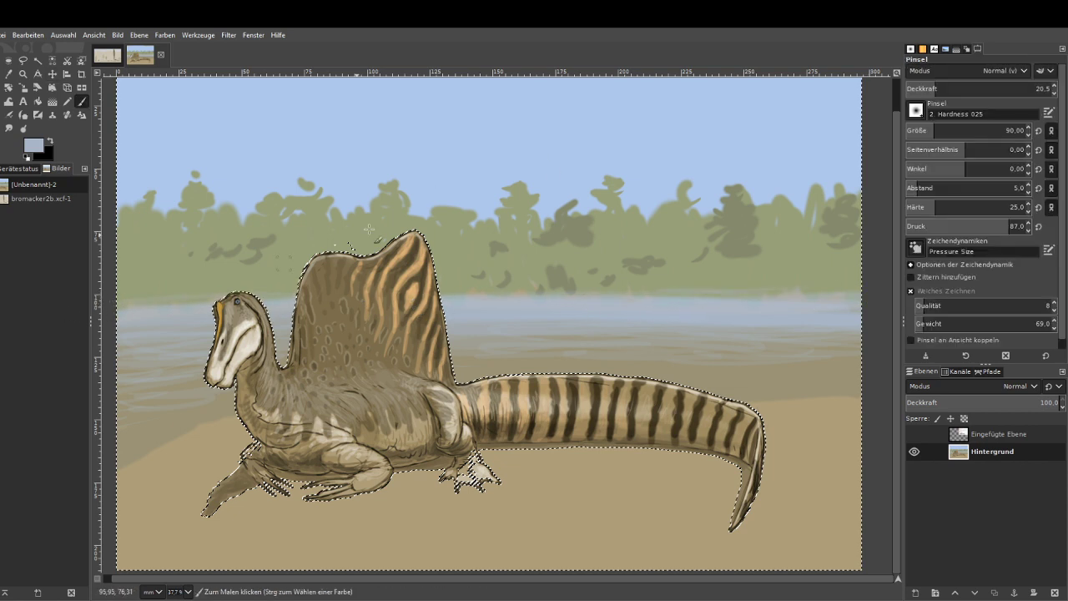
left_click(968, 129)
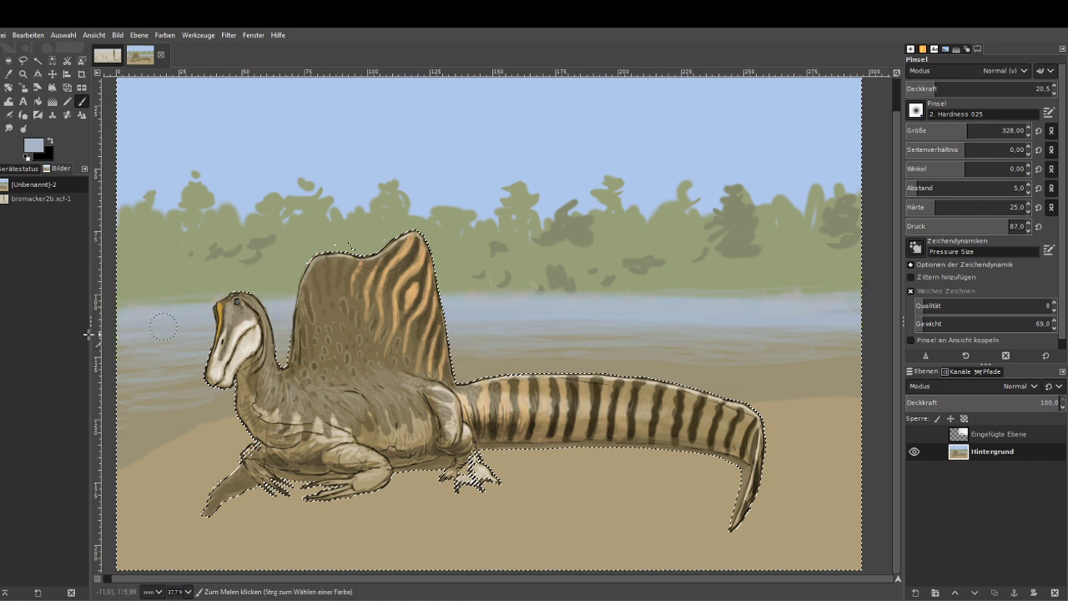
Pick a forest green and paint a darker far bank along the waterline with brush size 90 and opacity 46.1.
left_click(9, 74)
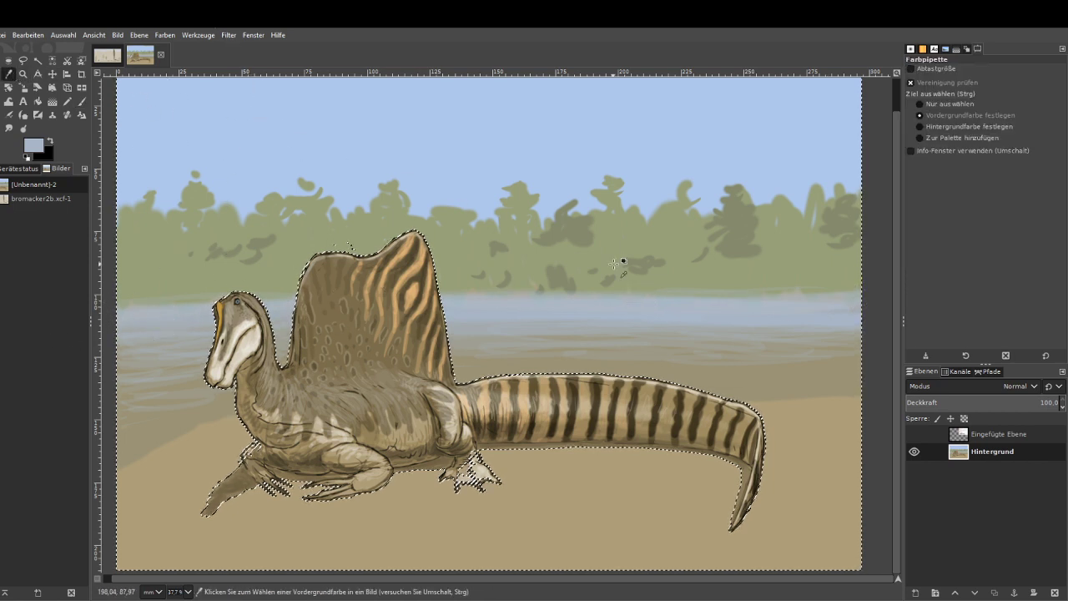
left_click(623, 261)
key("p")
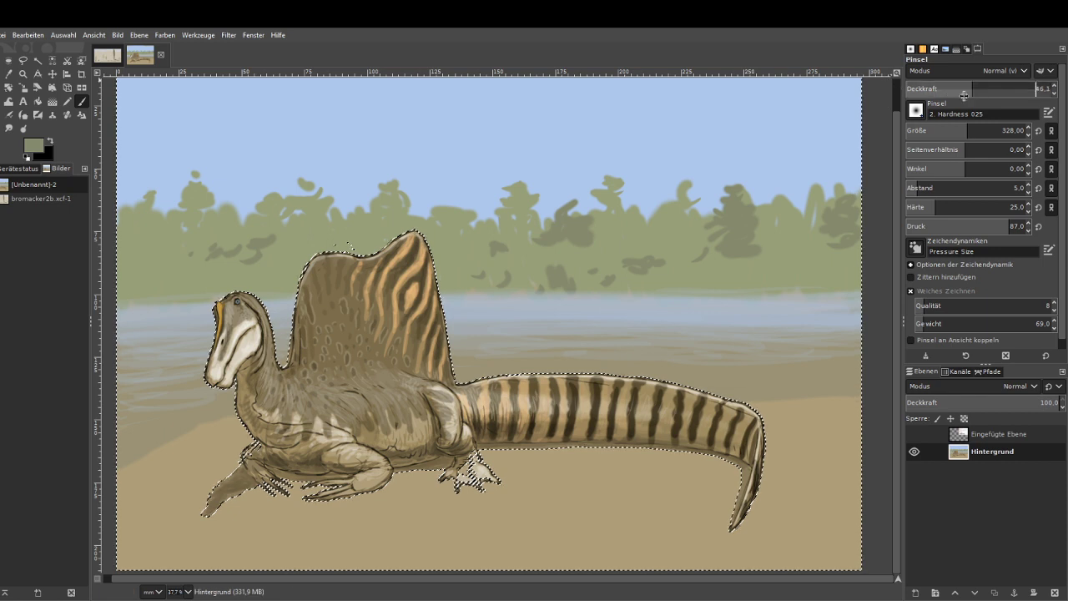
left_click(609, 291)
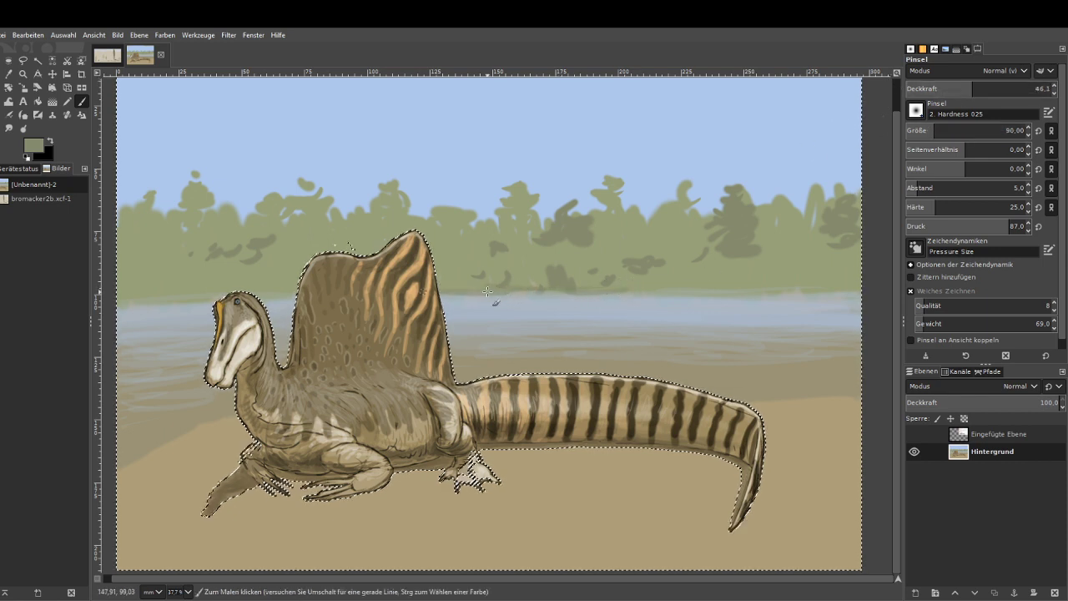
left_click_drag(746, 289, 183, 296)
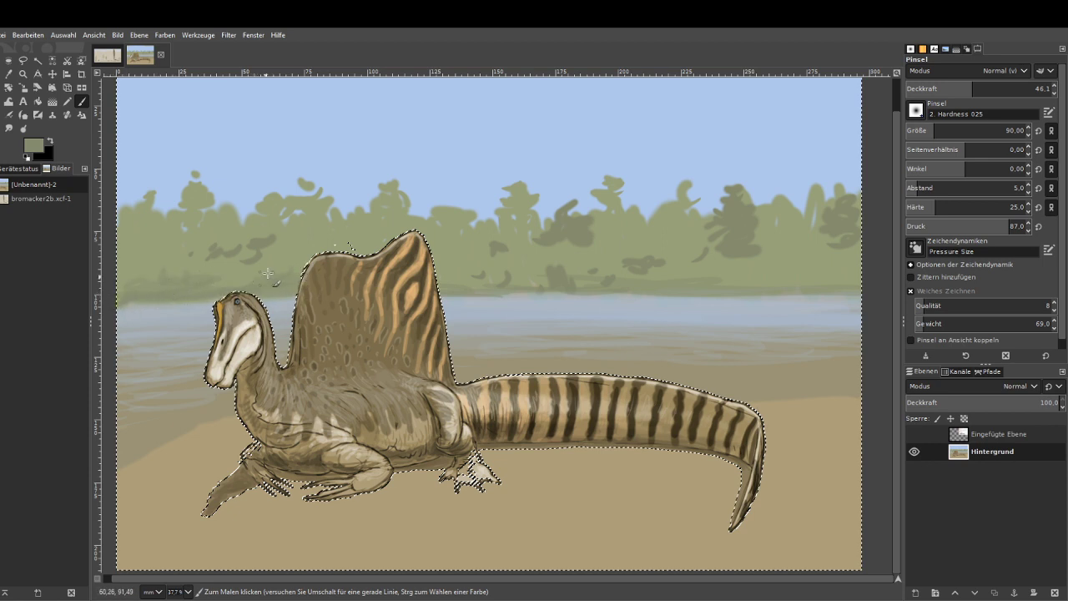
Paint darker foliage strokes across the forest band, increasing the brush size to 131 and the opacity to 70.5.
left_click_drag(273, 276, 267, 272)
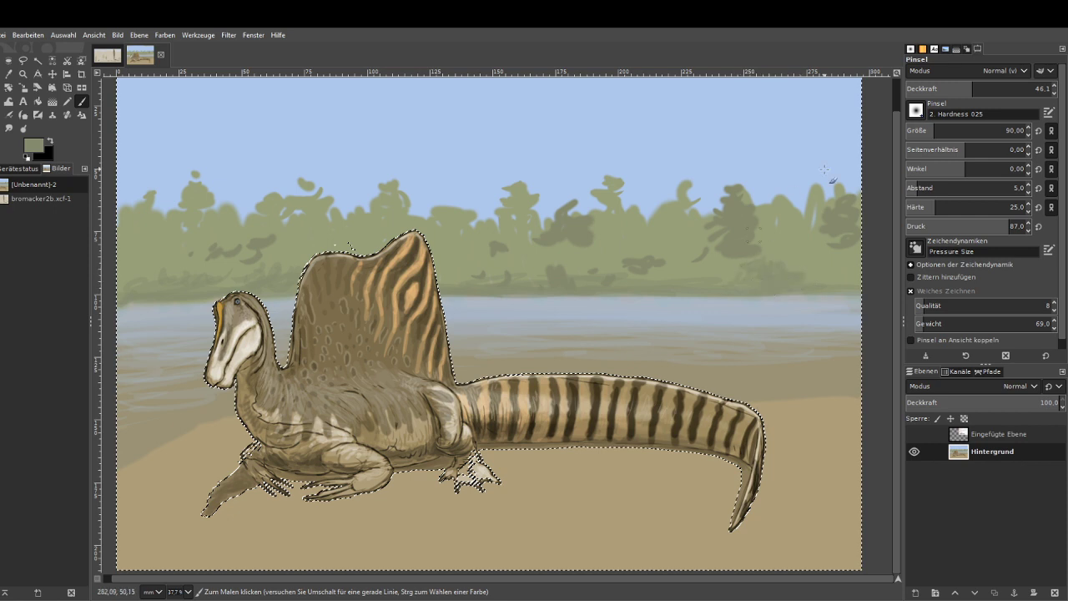
left_click(942, 128)
left_click(1006, 86)
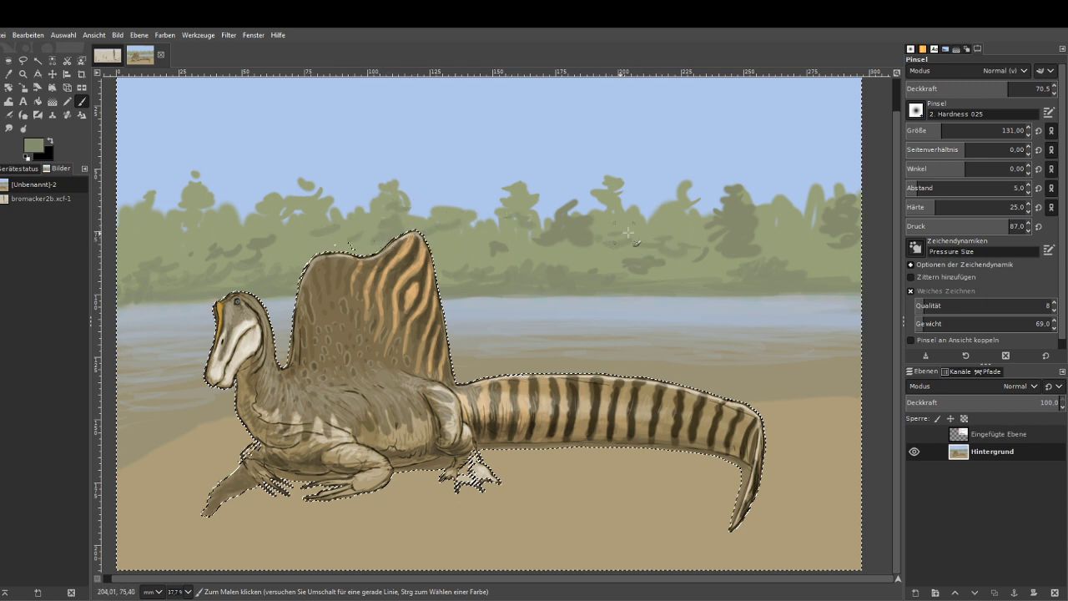
Pick a dark grey-brown and shade the near shoreline on both sides with brush size 131, reducing the opacity from 48.1 to 27.9 and 9.7.
left_click(8, 73)
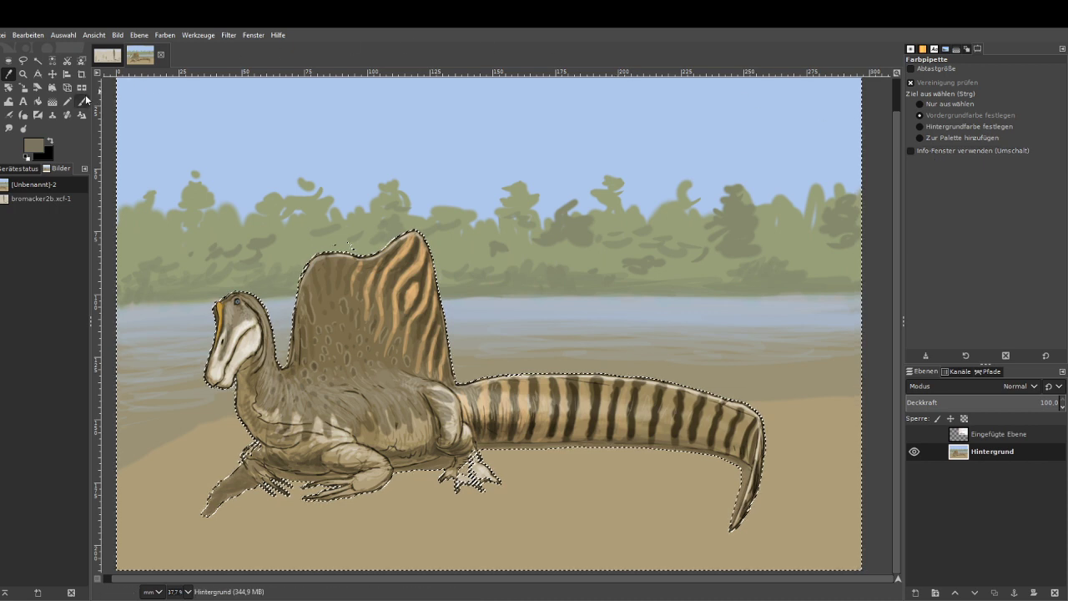
key("p")
left_click(974, 89)
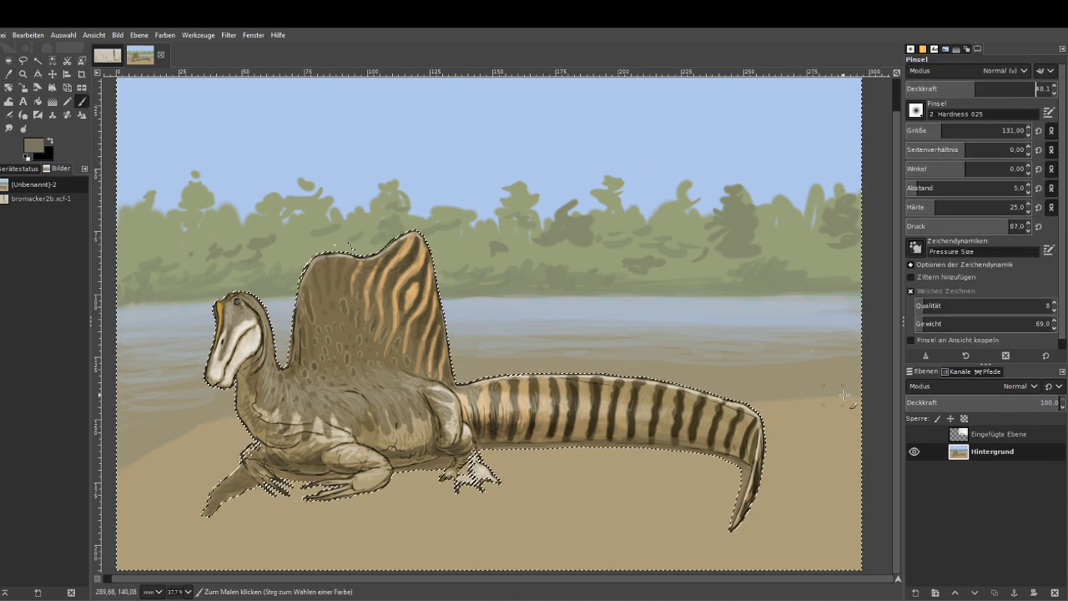
left_click_drag(846, 395, 780, 398)
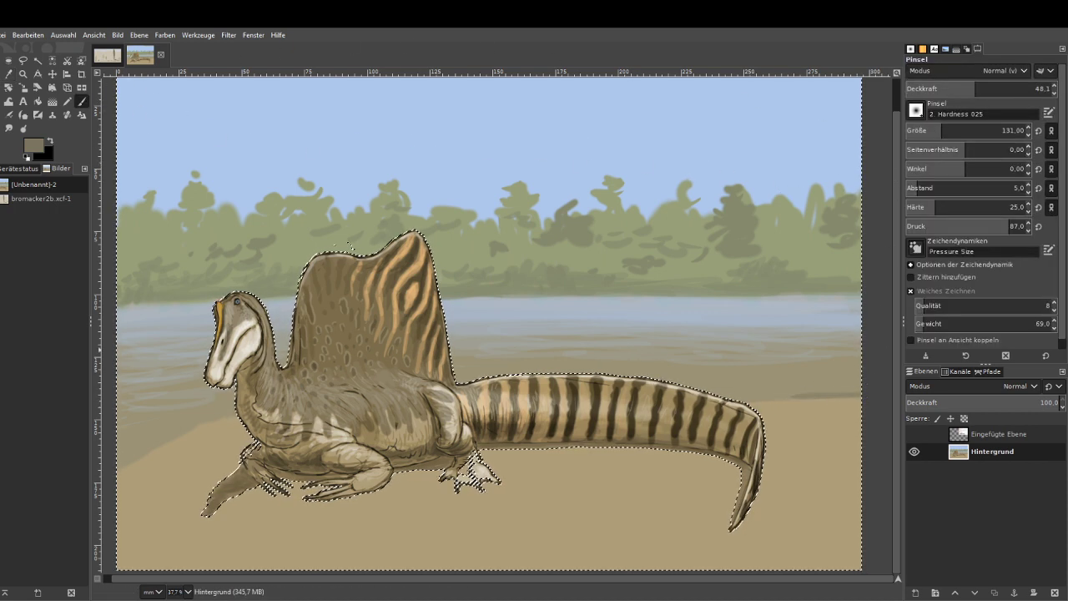
left_click(947, 88)
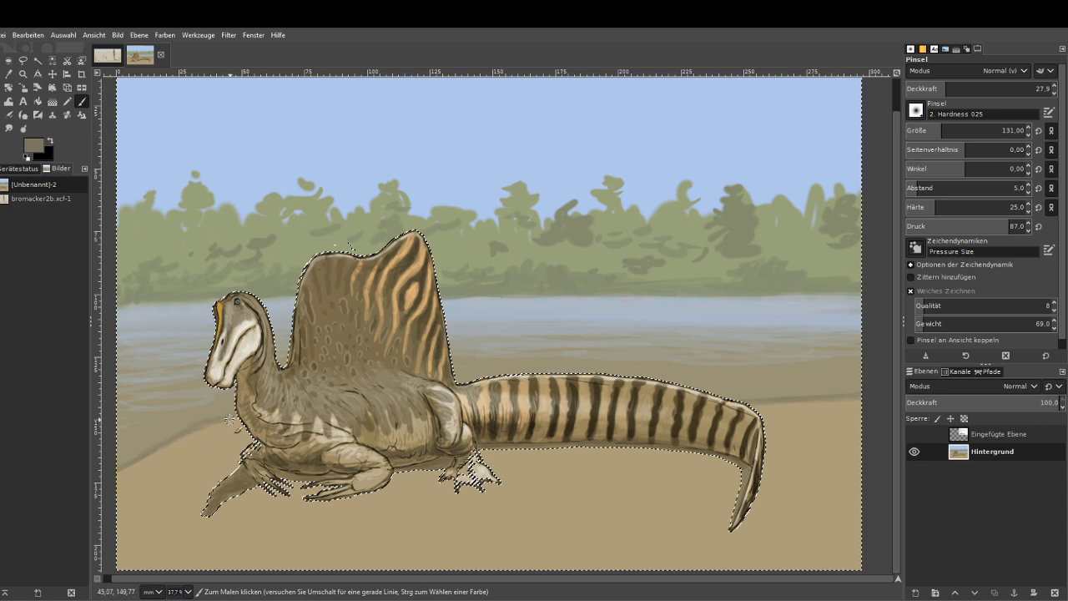
left_click(920, 88)
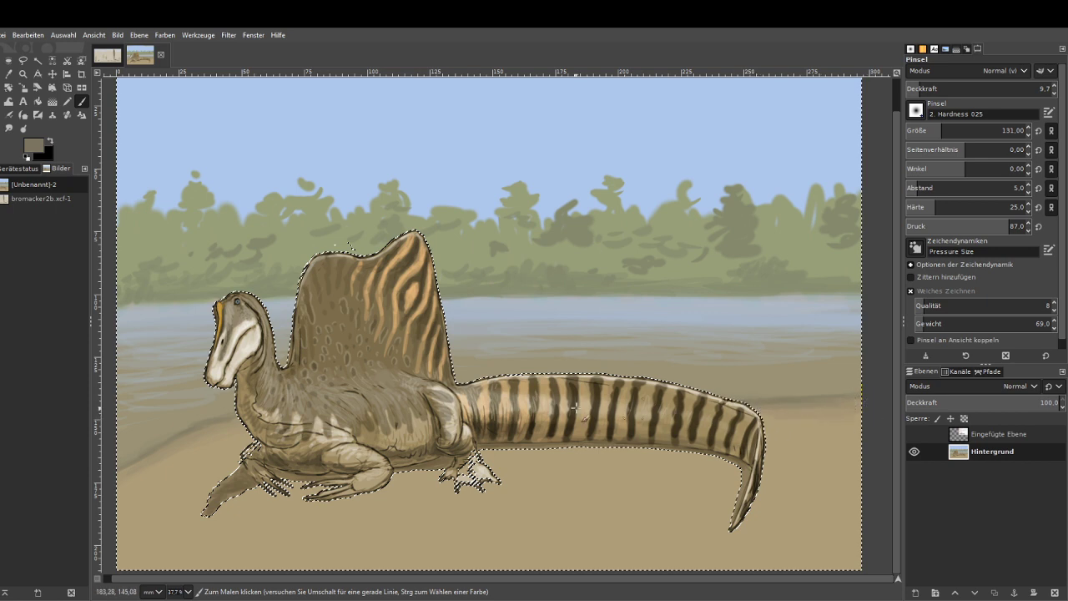
Pick a pale blue from the water and paint thin highlights along the near shoreline with brush size 35 and opacity 70.9.
key("o")
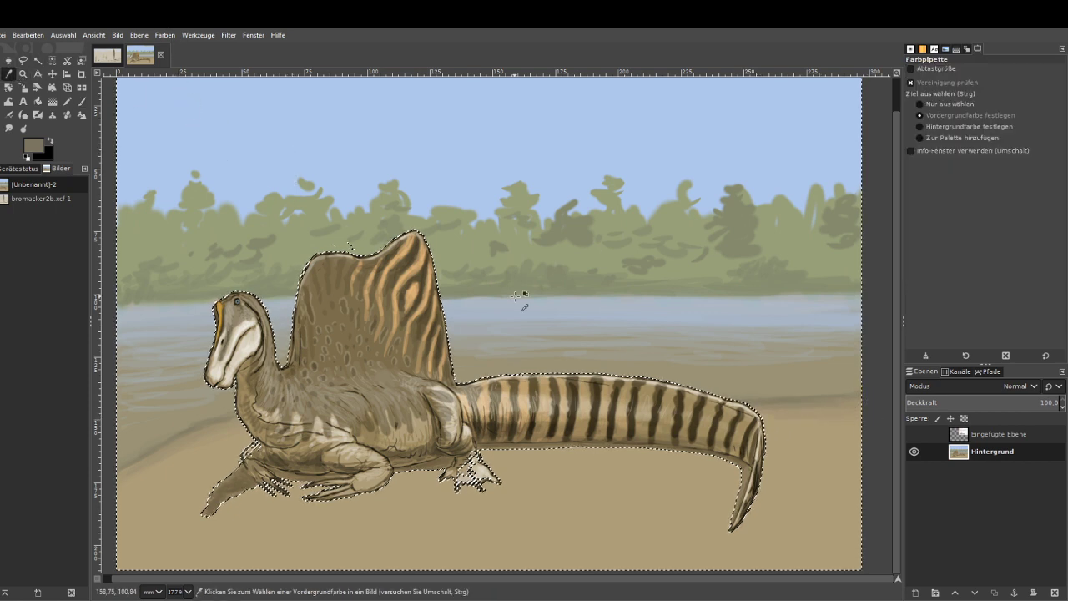
left_click(525, 298)
key("p")
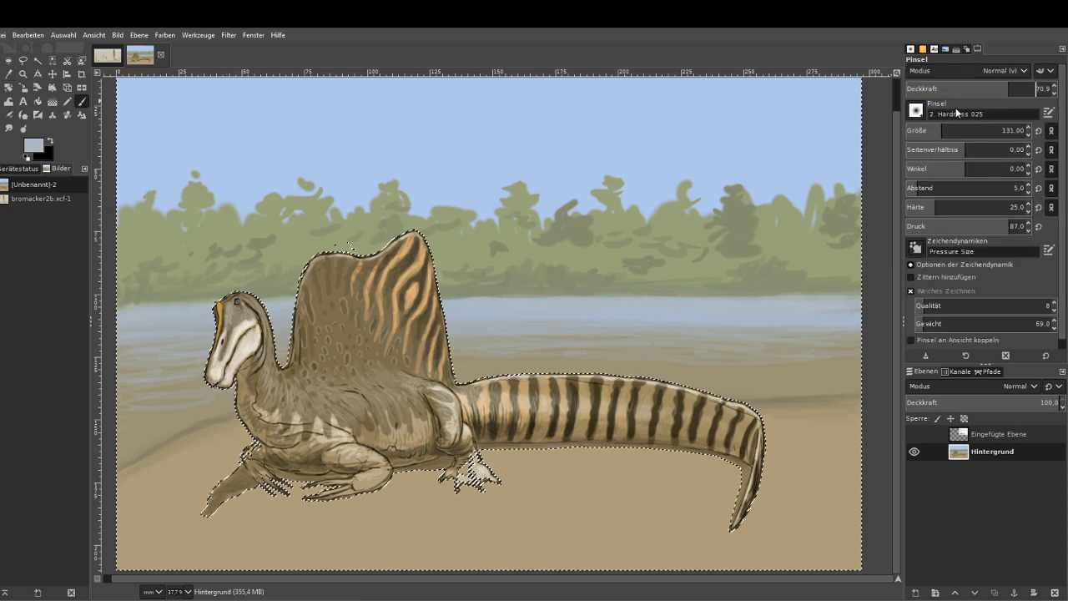
left_click_drag(823, 391, 775, 390)
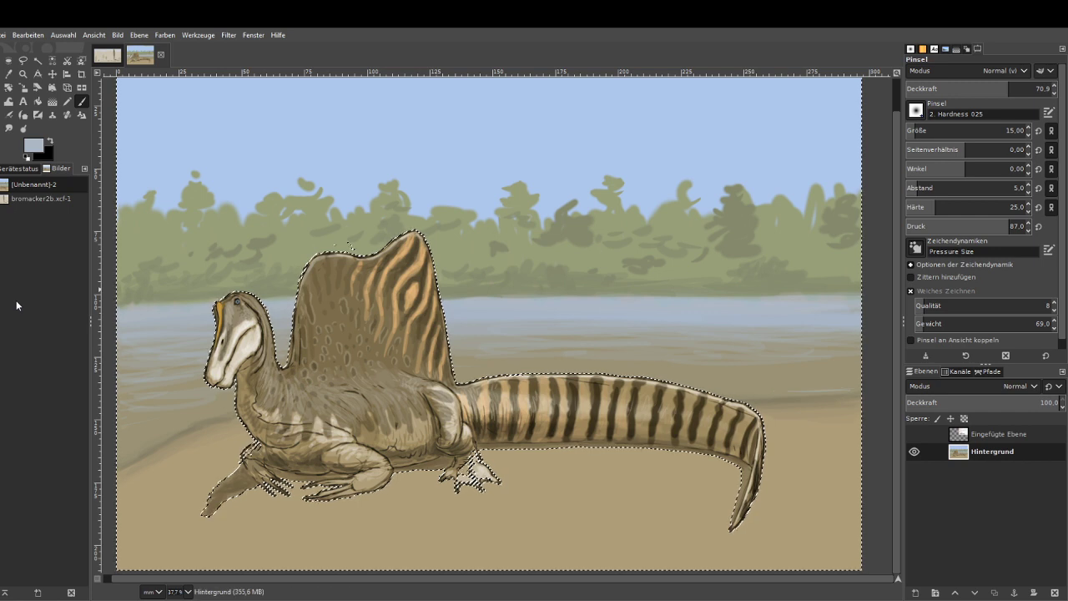
left_click(917, 130)
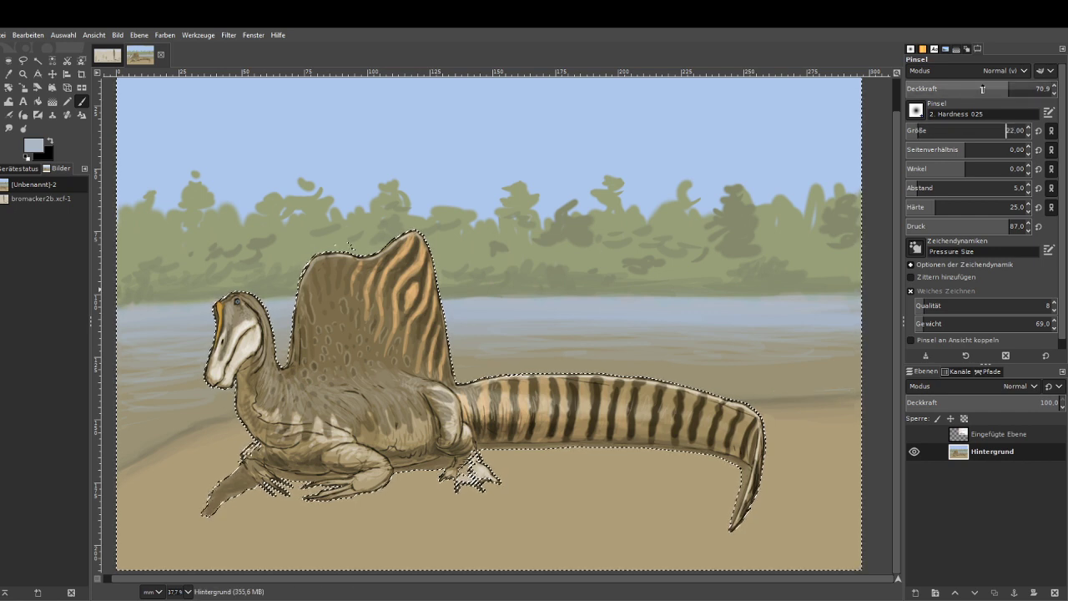
left_click(921, 129)
left_click_drag(826, 391, 753, 392)
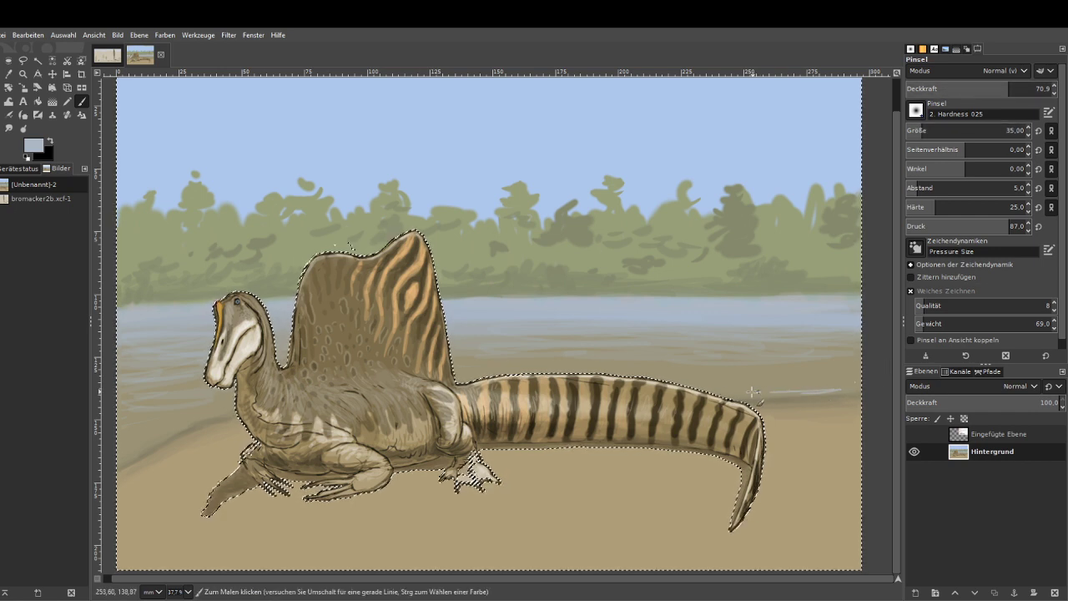
left_click_drag(183, 425, 125, 451)
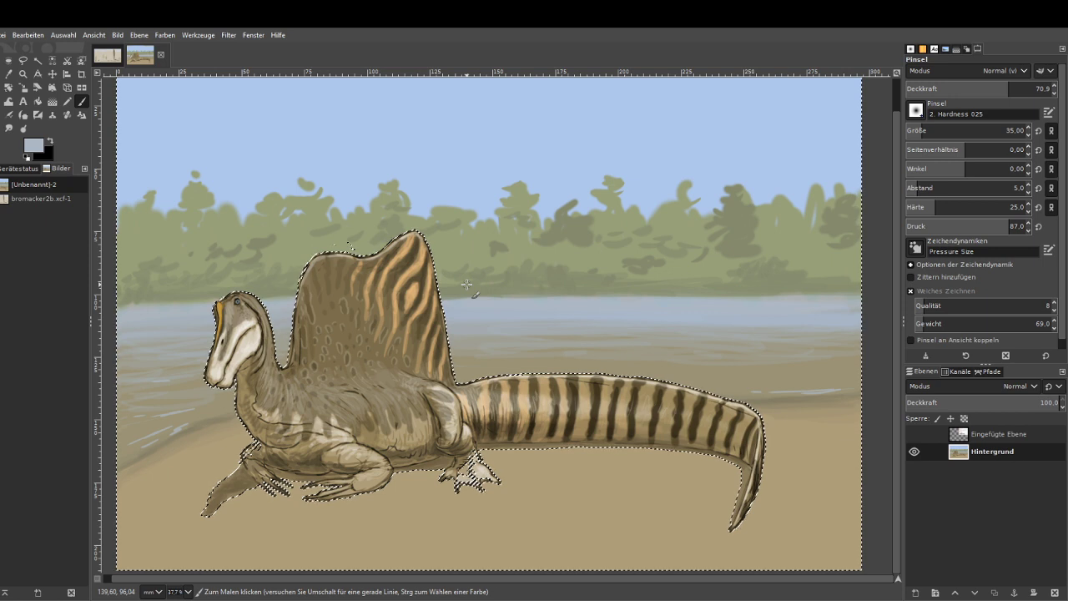
Drop the background selection around the dinosaur using Rectangle Select.
left_click(8, 62)
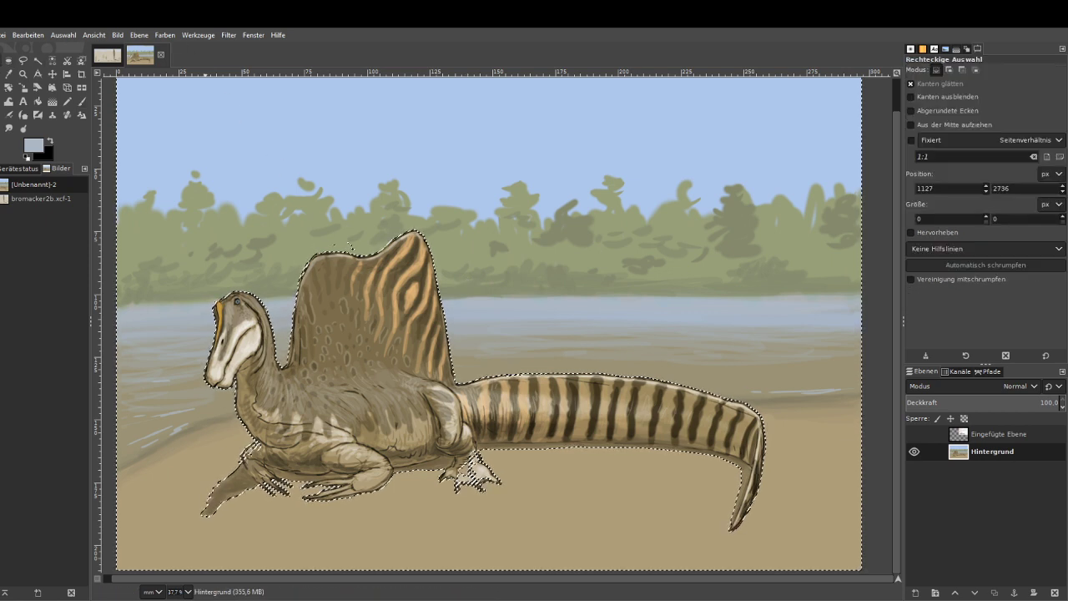
left_click_drag(273, 208, 274, 214)
left_click(236, 148)
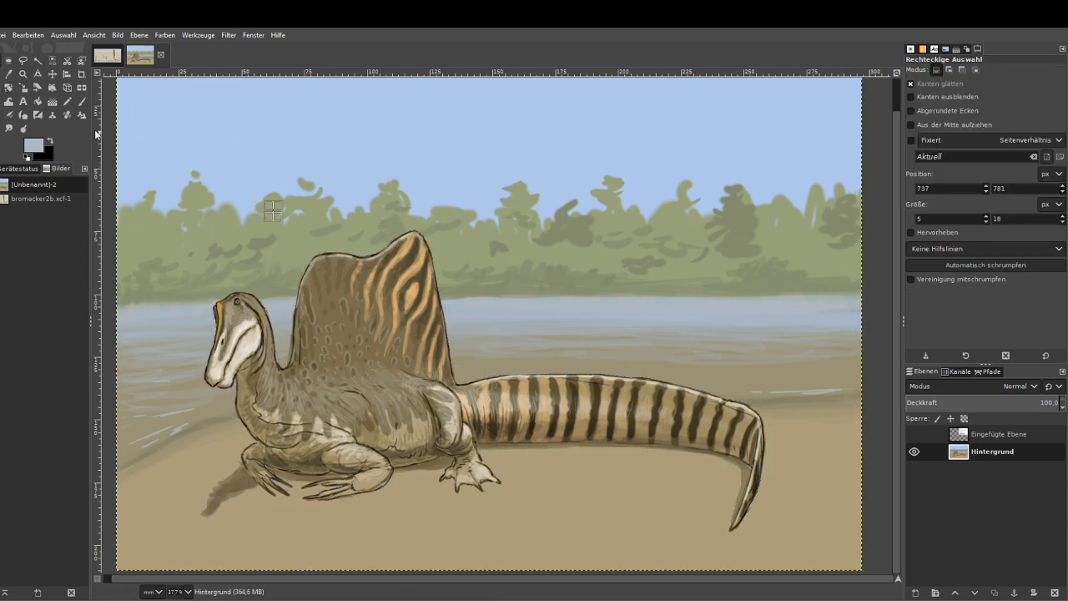
Prepare a black brush of size 16 for detail work on the sail's crest and clear the leftover rectangular selection.
left_click(23, 74)
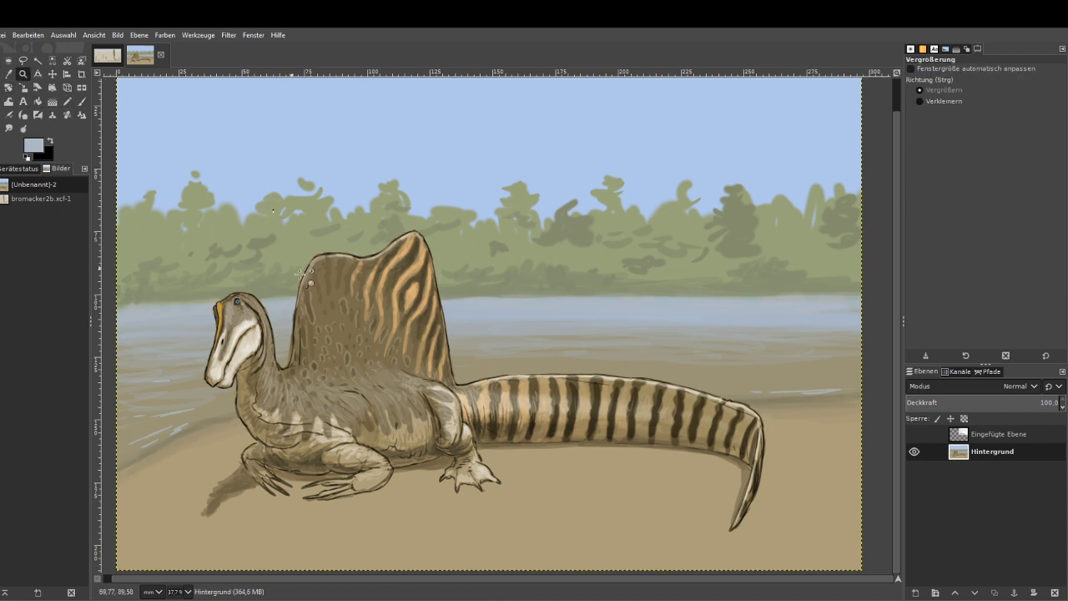
left_click_drag(361, 194, 501, 333)
left_click_drag(281, 209, 513, 463)
left_click(82, 107)
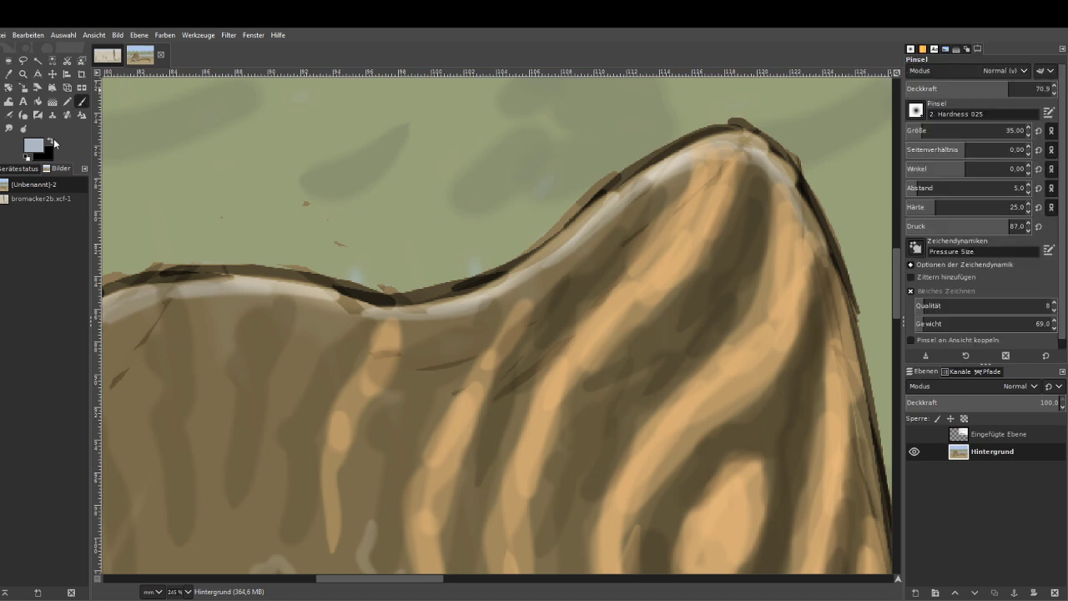
left_click(51, 140)
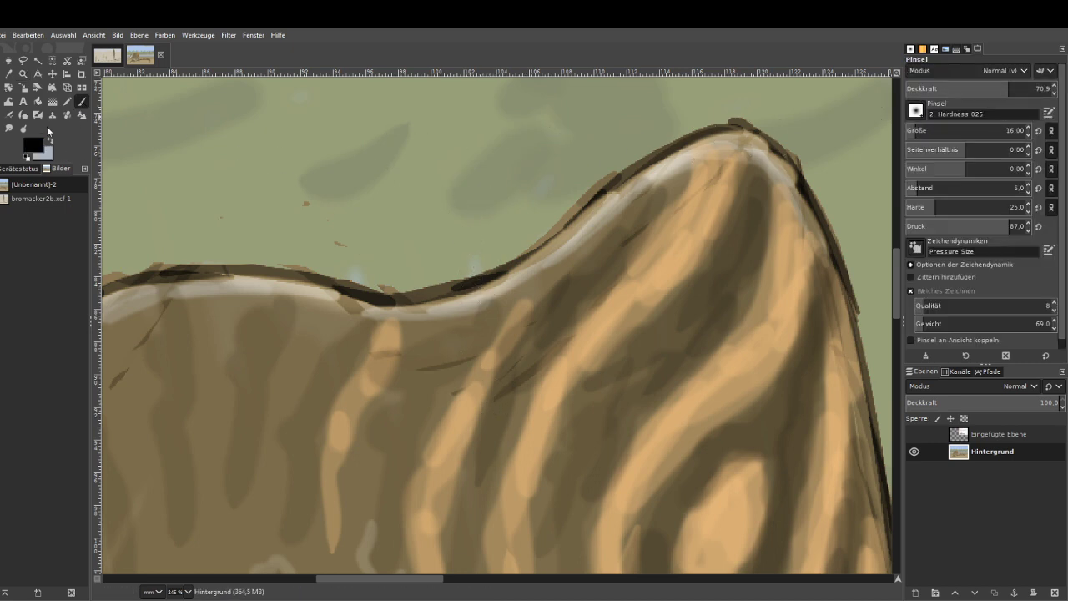
left_click(5, 61)
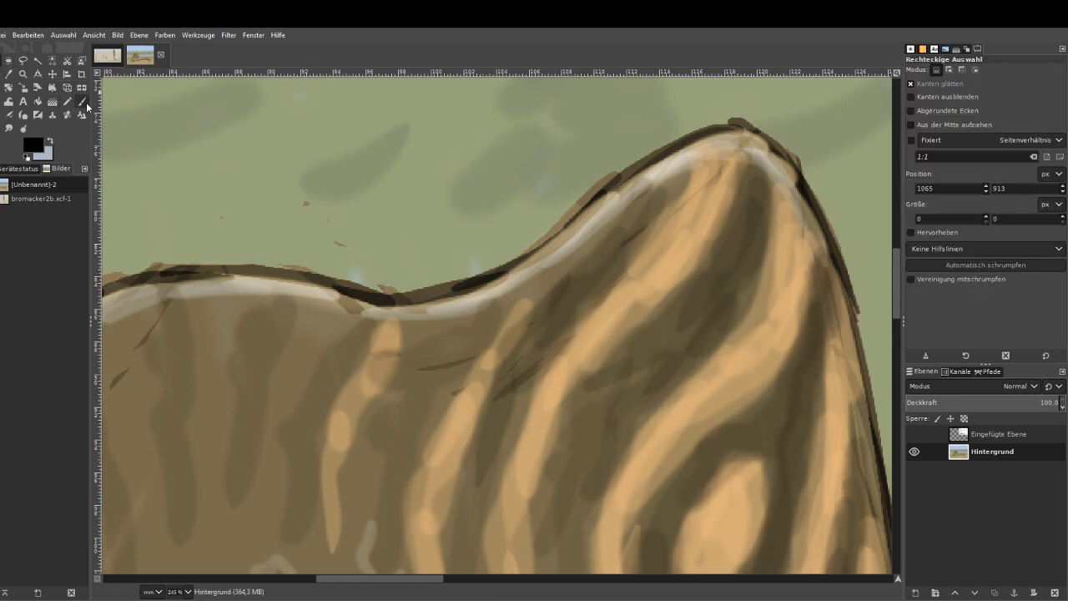
key("p")
mouse_move(482, 247)
left_mouse_down()
mouse_move(482, 269)
mouse_move(501, 285)
mouse_move(510, 262)
mouse_move(506, 315)
mouse_move(521, 332)
left_mouse_up()
mouse_move(494, 265)
left_mouse_down()
mouse_move(484, 237)
mouse_move(481, 251)
left_mouse_up()
key("ctrl+z")
key("ctrl+z")
key("ctrl+z")
key("ctrl+z")
key("ctrl+z")
key("ctrl+z")
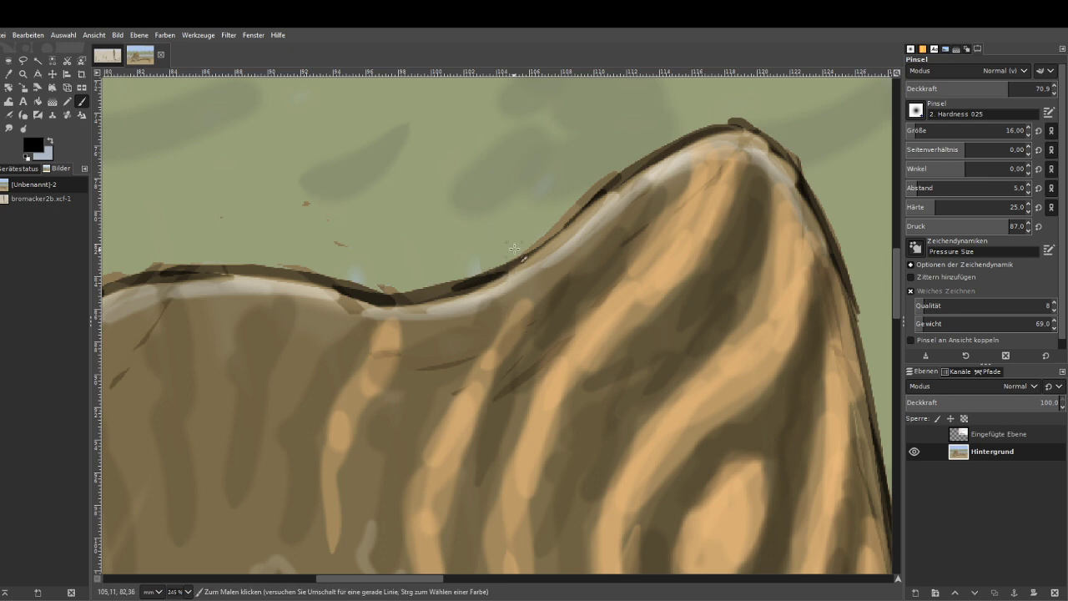
Paint five small black long-legged birds perched along the rising crest of the sail with brush size 16.
mouse_move(526, 265)
left_mouse_down()
mouse_move(526, 240)
mouse_move(538, 291)
mouse_move(524, 266)
mouse_move(522, 295)
mouse_move(526, 264)
mouse_move(541, 301)
left_mouse_up()
left_click_drag(519, 236, 522, 241)
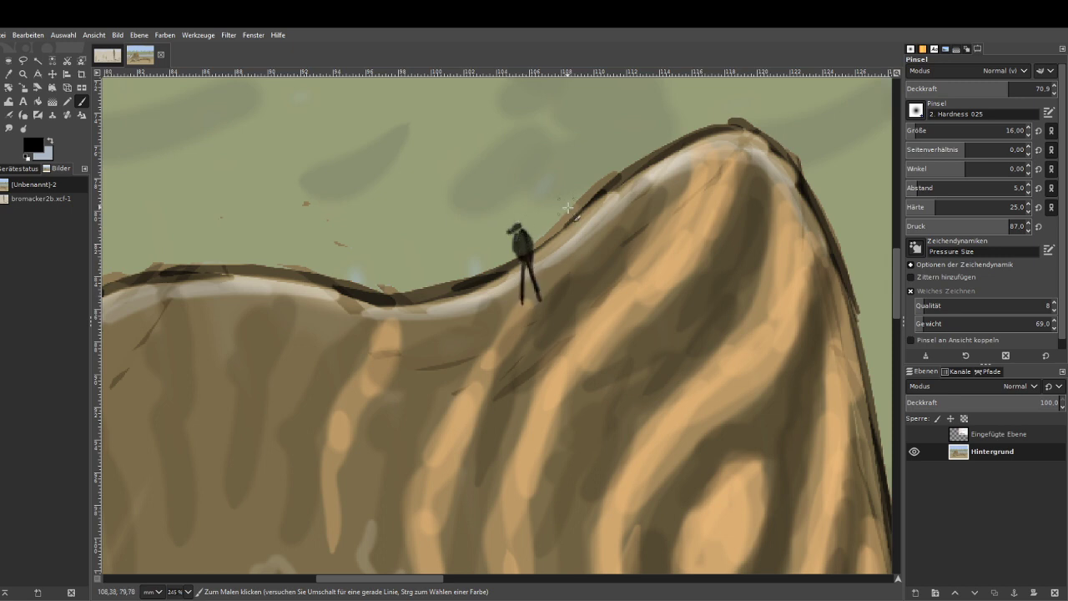
mouse_move(561, 204)
left_mouse_down()
mouse_move(582, 230)
mouse_move(586, 266)
left_mouse_up()
mouse_move(598, 167)
left_mouse_down()
mouse_move(605, 177)
mouse_move(606, 163)
mouse_move(595, 194)
left_mouse_up()
mouse_move(625, 157)
left_mouse_down()
mouse_move(660, 183)
mouse_move(683, 175)
mouse_move(668, 160)
mouse_move(698, 176)
left_mouse_up()
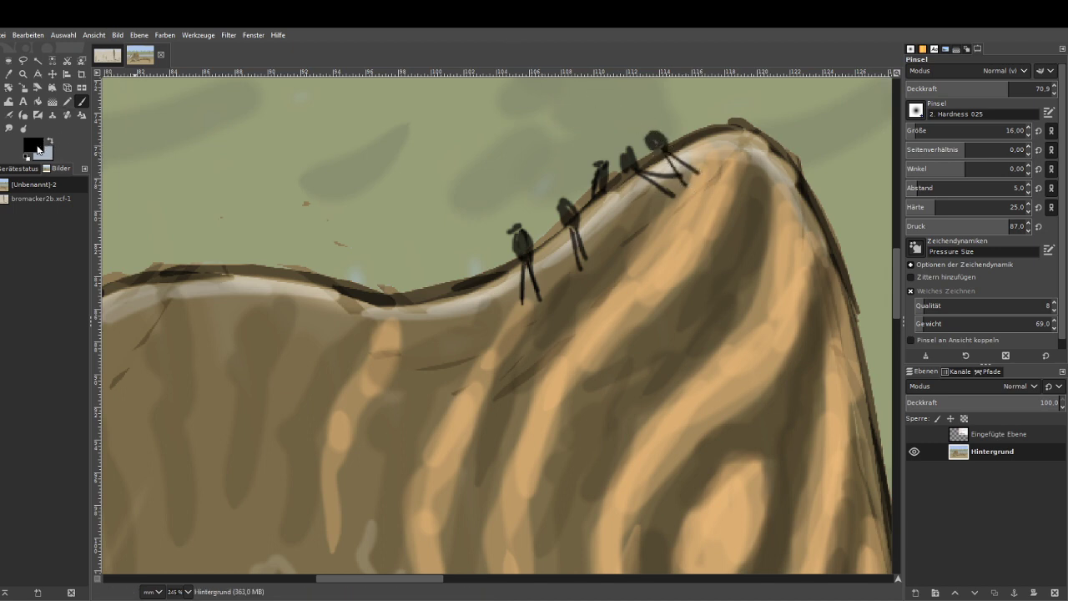
Switch the foreground colour to white and paint the heads of the five perched birds.
left_click(37, 146)
left_click(779, 34)
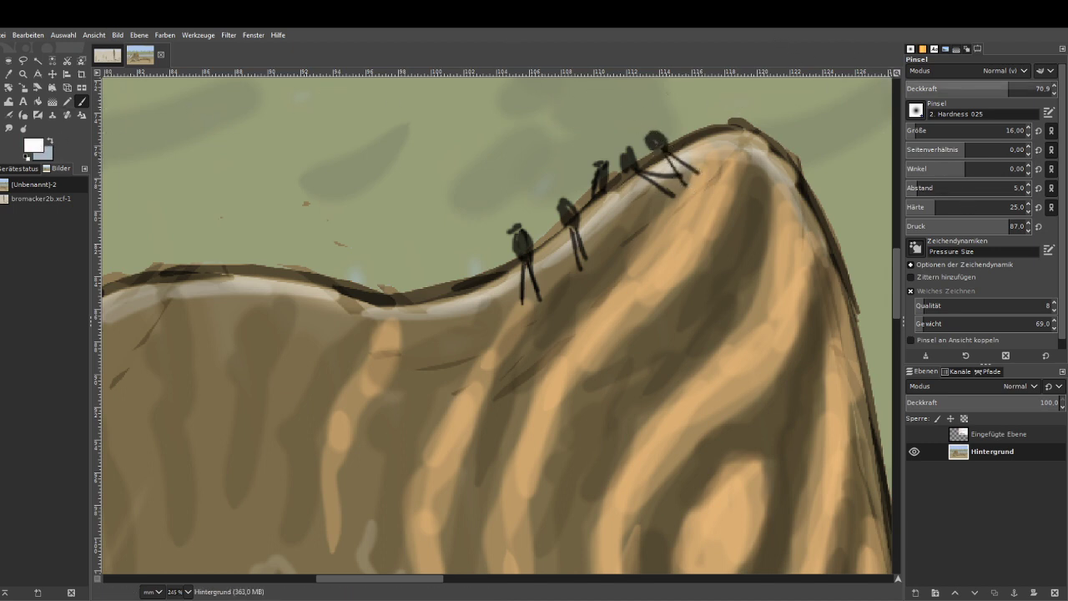
left_click_drag(511, 232, 517, 228)
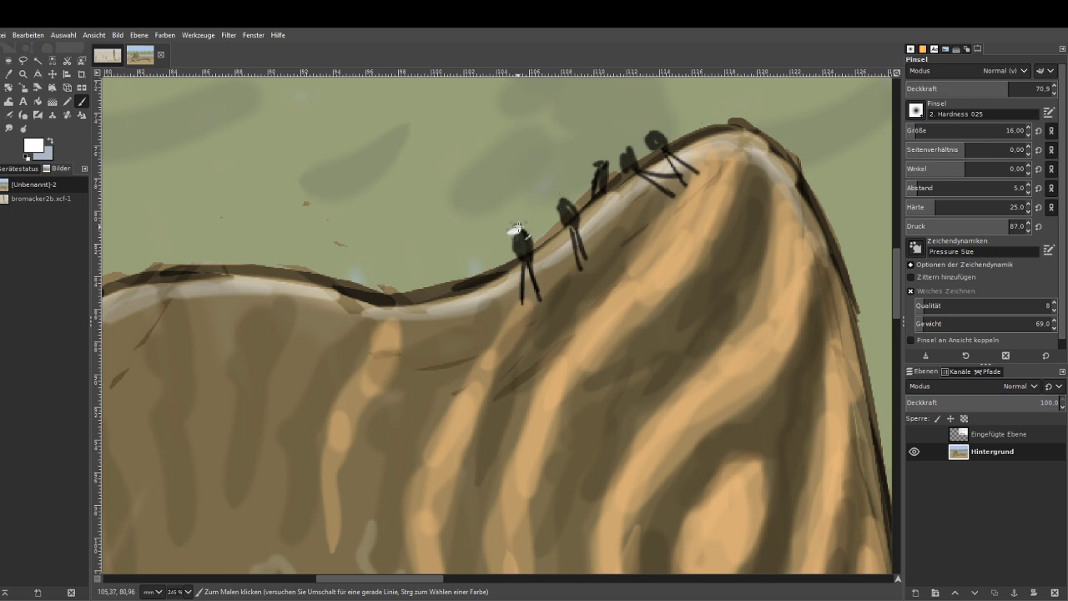
left_click_drag(565, 194, 561, 201)
left_click_drag(595, 163, 651, 132)
Reduce the brush size to 11 and paint small white feet at the ends of the perched birds' legs.
key("bracketleft")
key("bracketleft")
key("bracketleft")
key("bracketleft")
key("bracketleft")
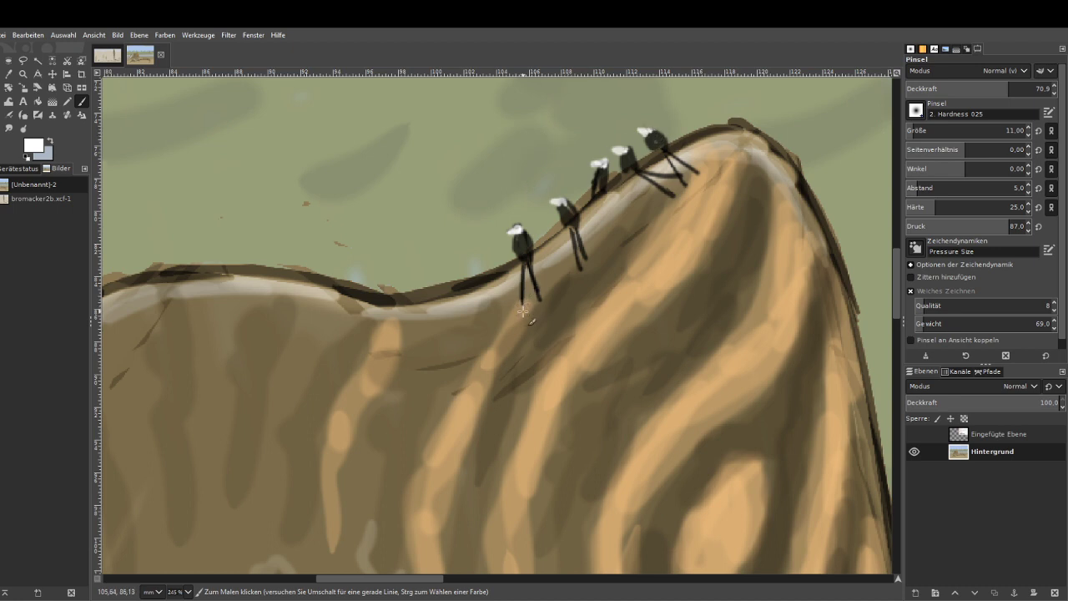
left_click_drag(538, 300, 540, 303)
left_click_drag(672, 193, 676, 197)
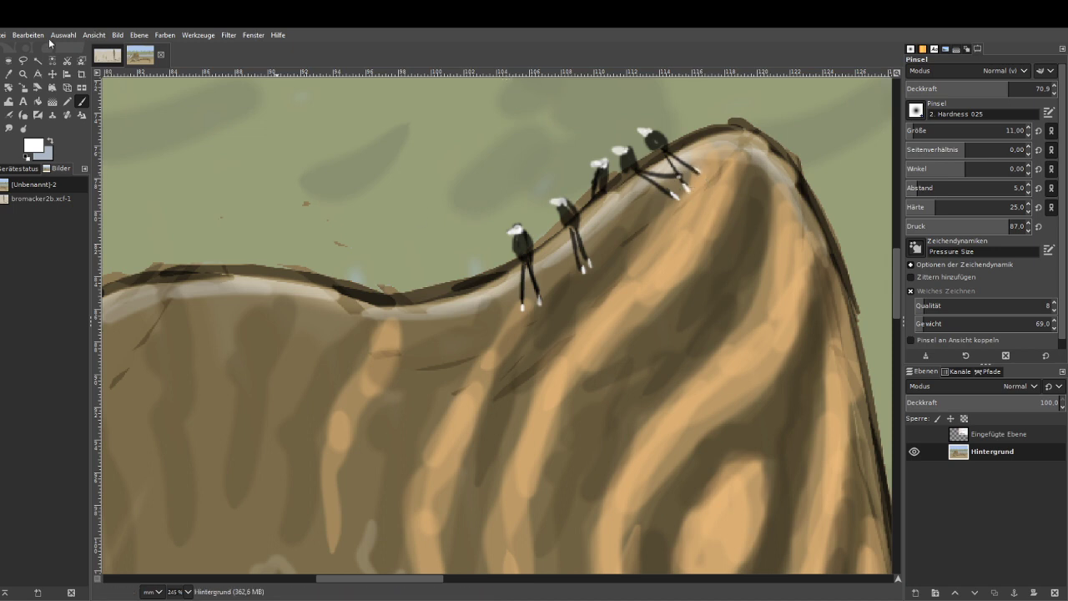
Pick a dark olive and dot small spots onto the sail's dark stripes with brush size 13, opacity 48.4 and hardness 53.
left_click(525, 248, "ctrl")
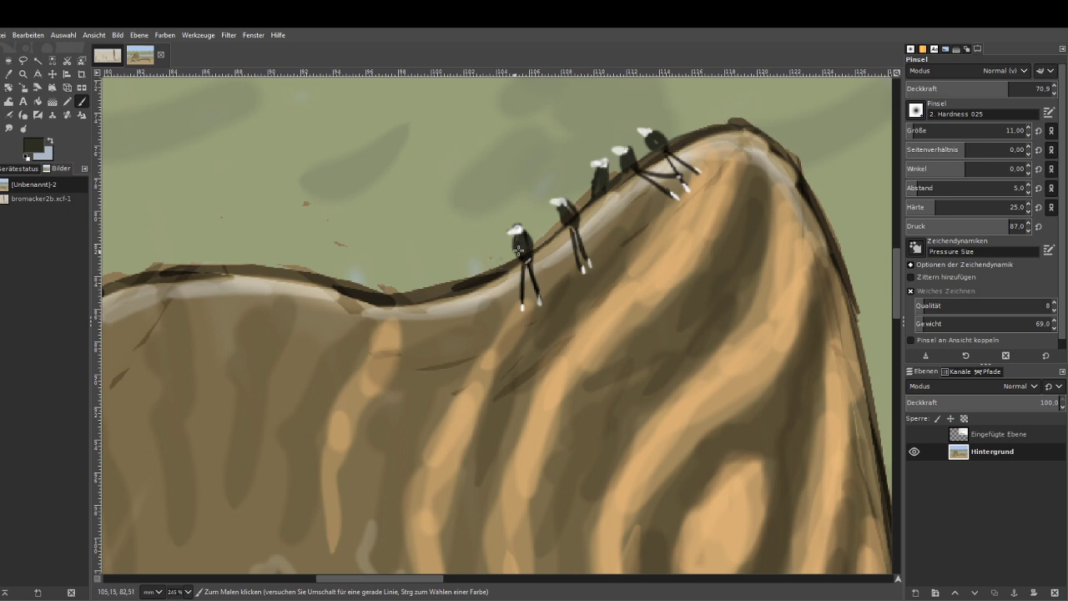
left_click(915, 131)
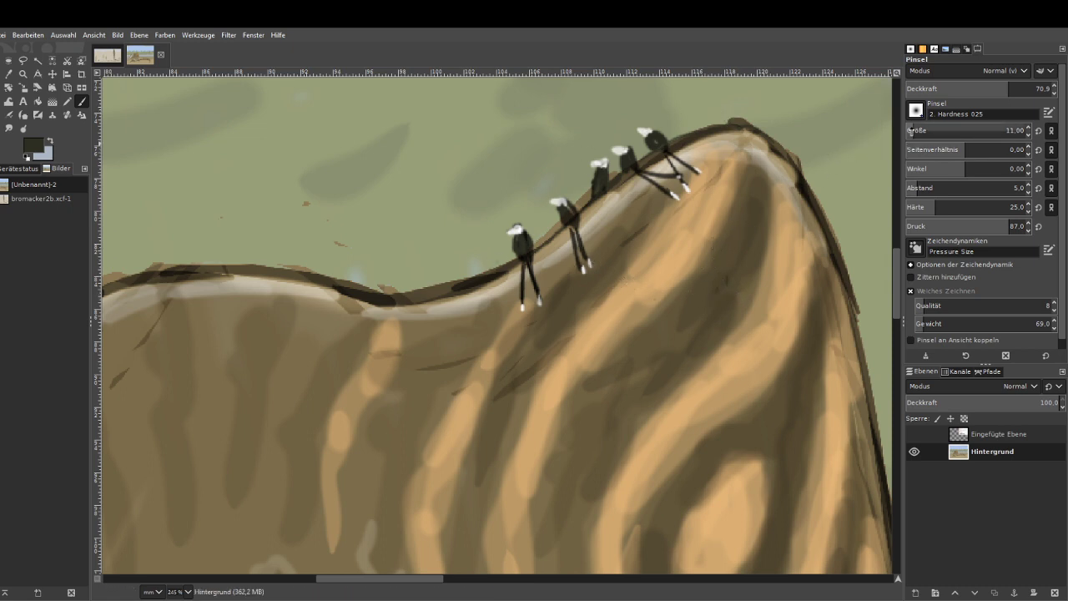
left_click(976, 87)
left_click_drag(940, 210, 971, 209)
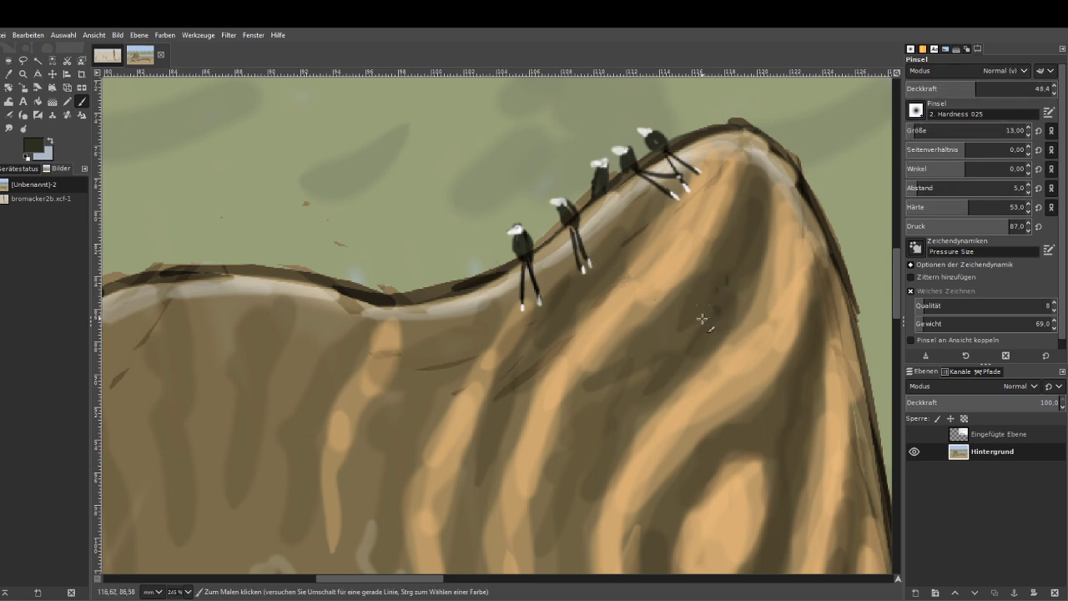
left_click(736, 260)
left_click(716, 261)
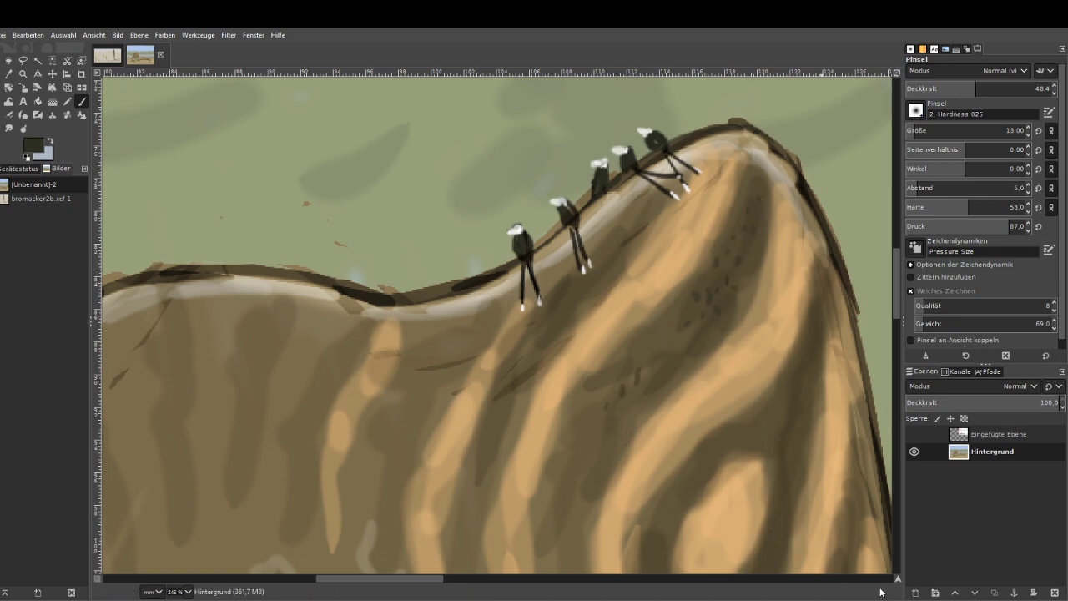
Paint small dark scale spots on the dinosaur's cheek and snout and around its eye.
mouse_move(893, 581)
left_mouse_down()
mouse_move(880, 586)
mouse_move(889, 573)
left_mouse_up()
left_click(469, 412)
left_click(466, 427)
left_click(477, 398)
left_click(482, 379)
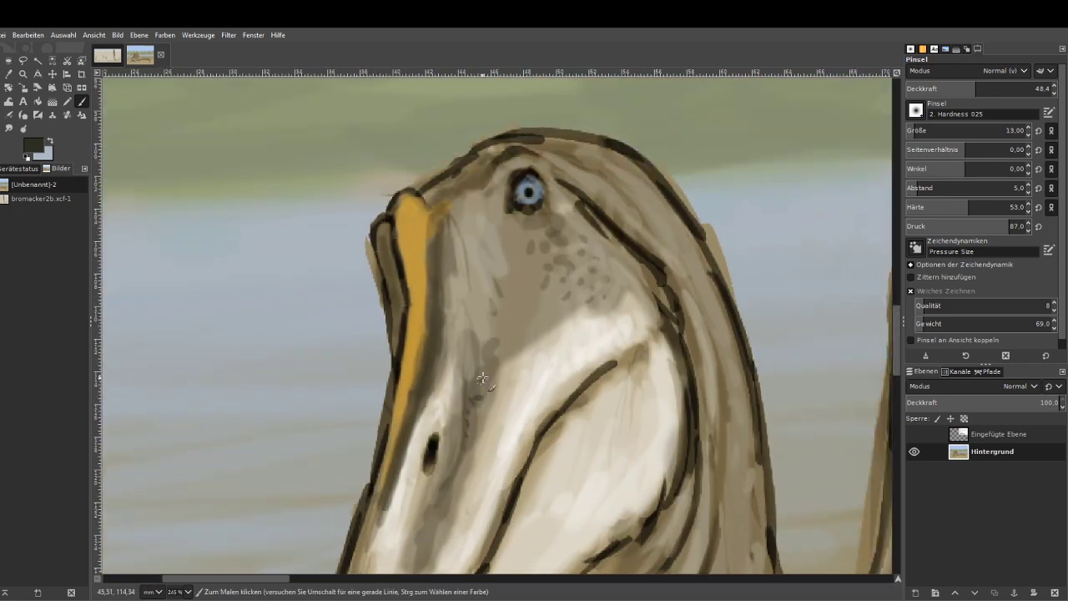
left_click(481, 360)
left_click(489, 362)
mouse_move(516, 164)
left_mouse_down()
mouse_move(494, 204)
mouse_move(553, 209)
mouse_move(505, 220)
mouse_move(542, 217)
mouse_move(527, 242)
left_mouse_up()
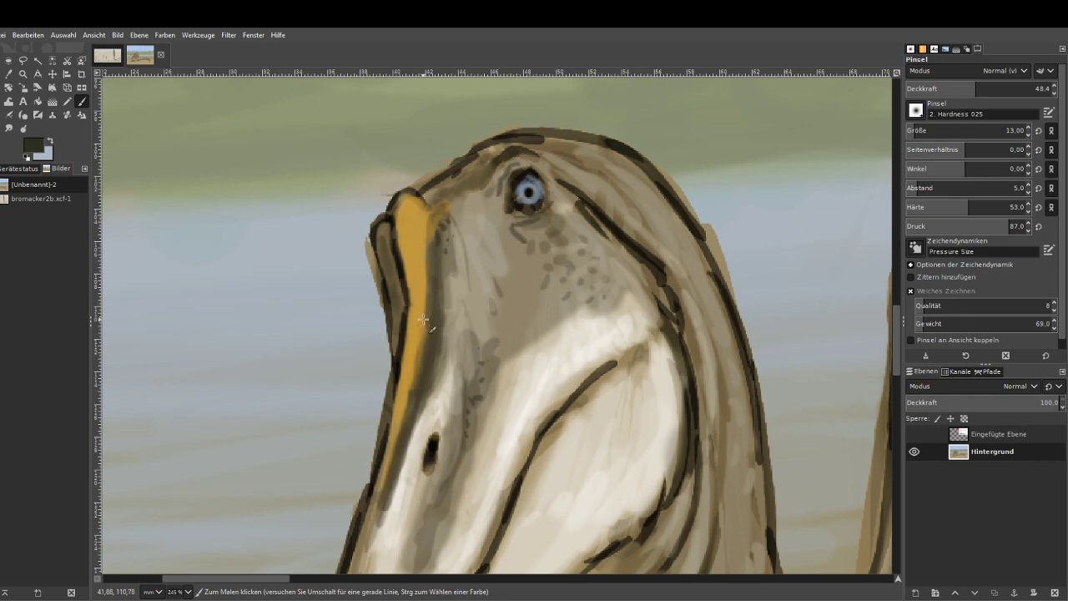
mouse_move(498, 186)
left_mouse_down()
mouse_move(470, 214)
mouse_move(479, 165)
mouse_move(455, 182)
left_mouse_up()
Draw short dark bristles along the dinosaur's brow, crown and upper nape.
mouse_move(519, 132)
left_mouse_down()
mouse_move(489, 125)
mouse_move(484, 150)
mouse_move(545, 131)
mouse_move(537, 115)
mouse_move(528, 129)
mouse_move(564, 134)
left_mouse_up()
left_click_drag(463, 136, 465, 153)
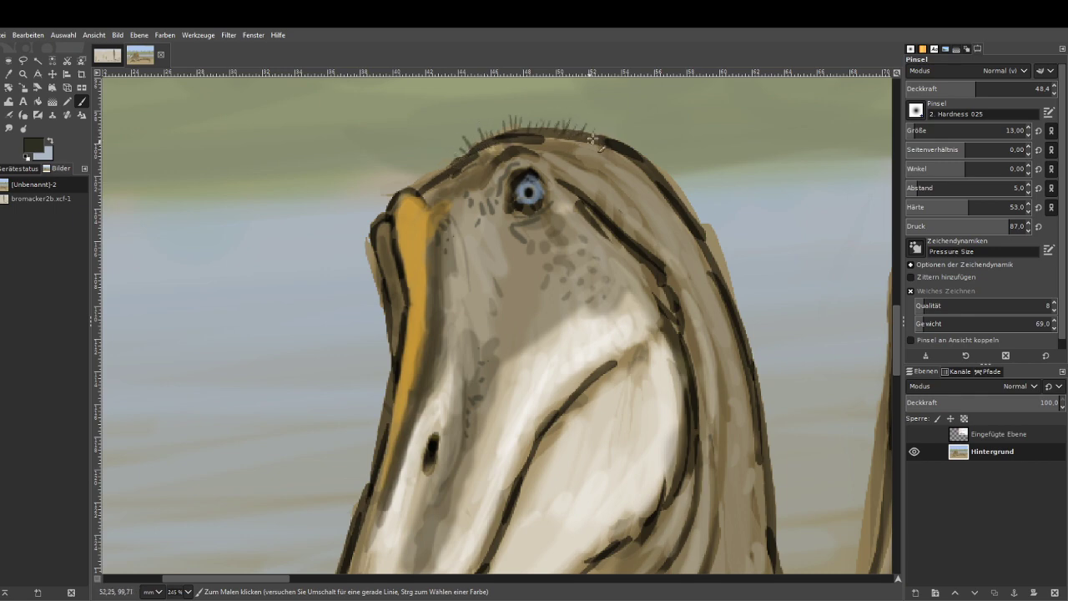
left_click_drag(610, 136, 616, 126)
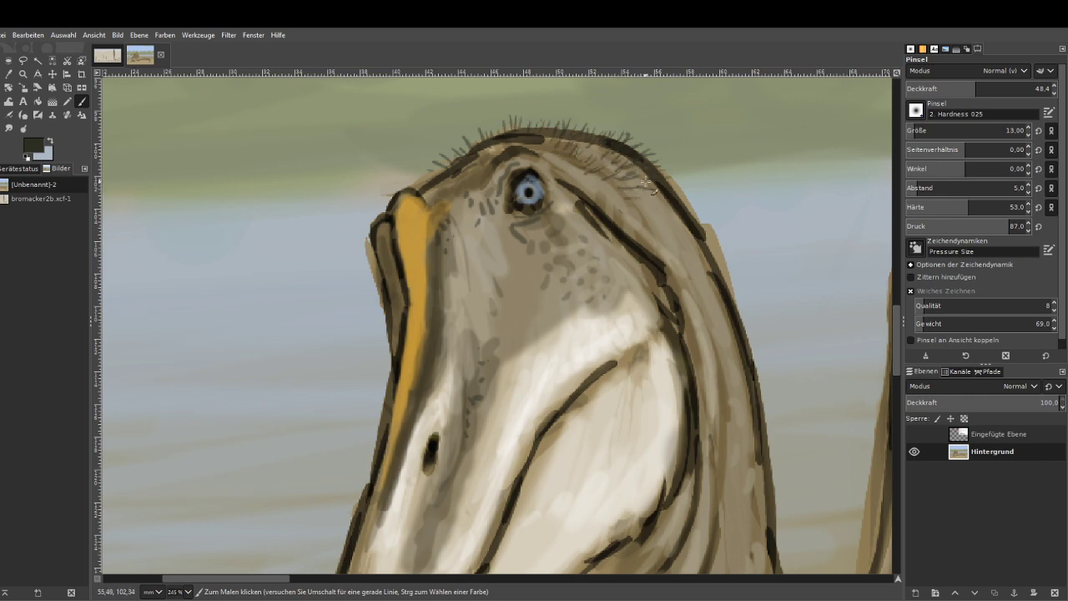
mouse_move(646, 184)
left_mouse_down()
mouse_move(666, 202)
mouse_move(691, 197)
left_mouse_up()
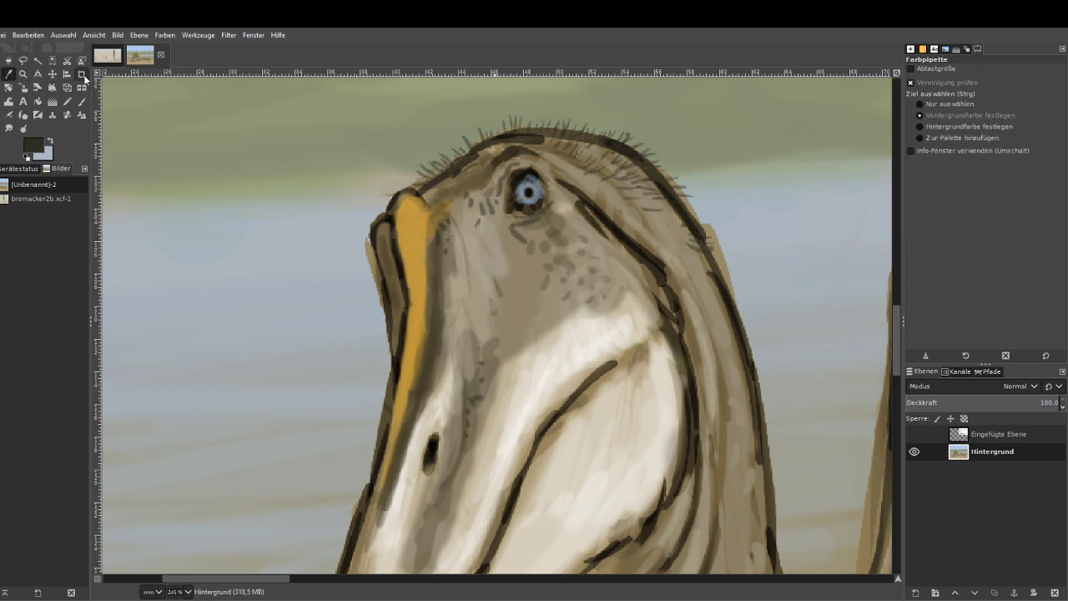
Pick the water's pale blue and cover the tan fringe behind the nape with brush size 35 and opacity 65.9.
left_click(748, 239, "ctrl")
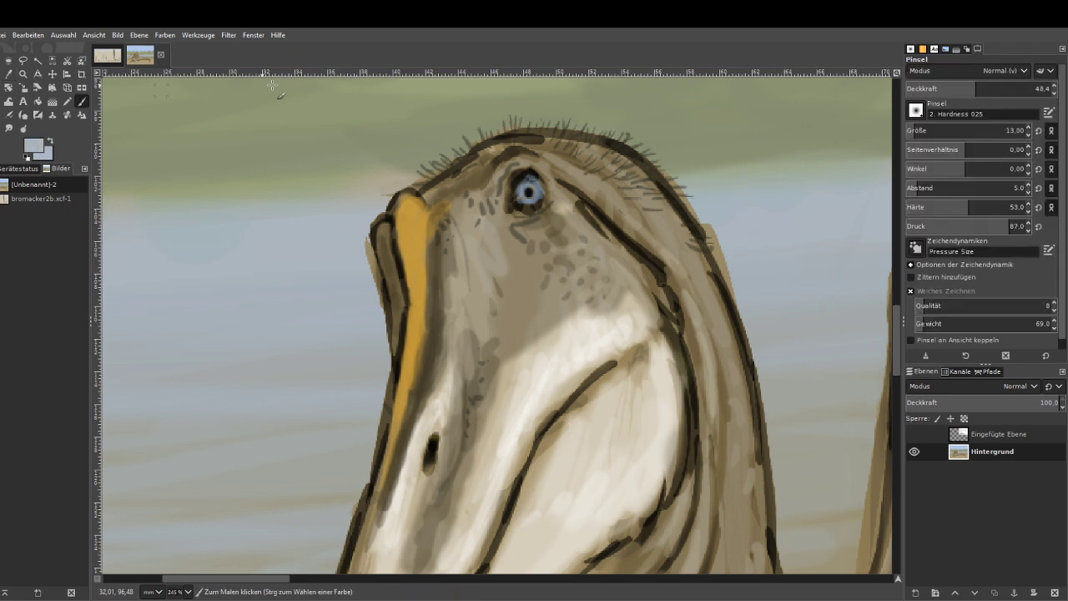
left_click(920, 132)
left_click(1000, 87)
left_click_drag(709, 234, 743, 290)
mouse_move(685, 198)
left_mouse_down()
mouse_move(718, 235)
mouse_move(728, 267)
left_mouse_up()
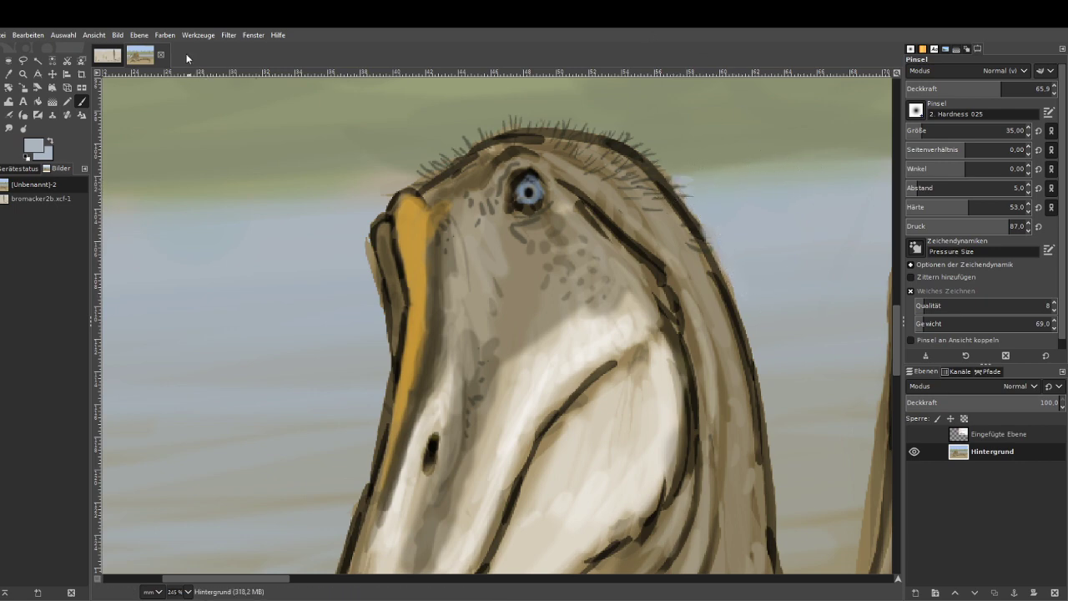
Add faint grey-brown bristles on the nape at opacity 38.8 and cover the fringe beside the snout tip with pale water blue.
left_click(838, 128)
left_click(962, 87)
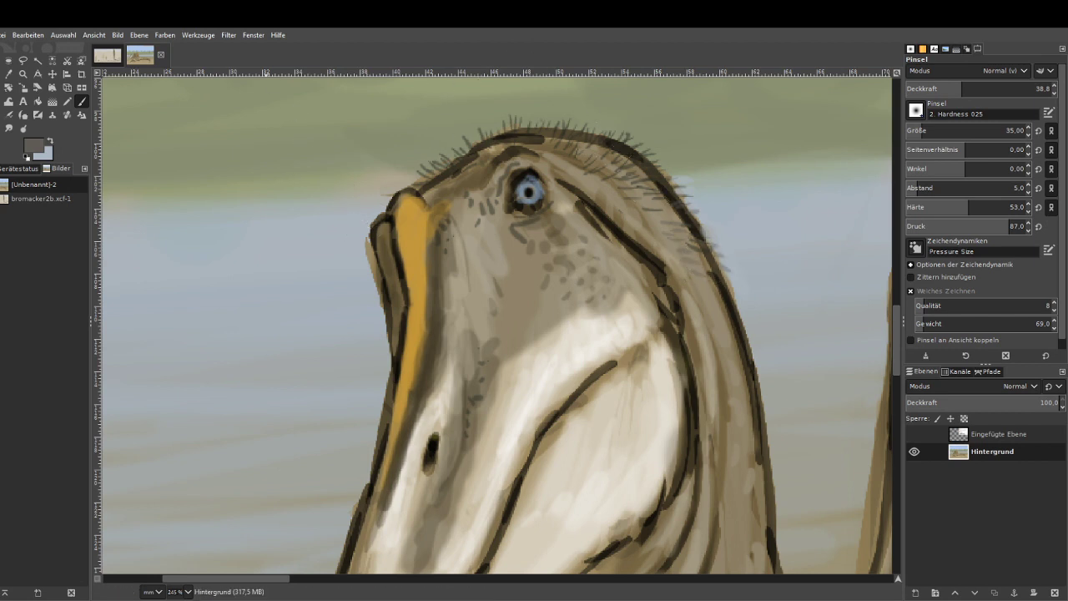
key("o")
left_click(362, 244)
left_click(81, 101)
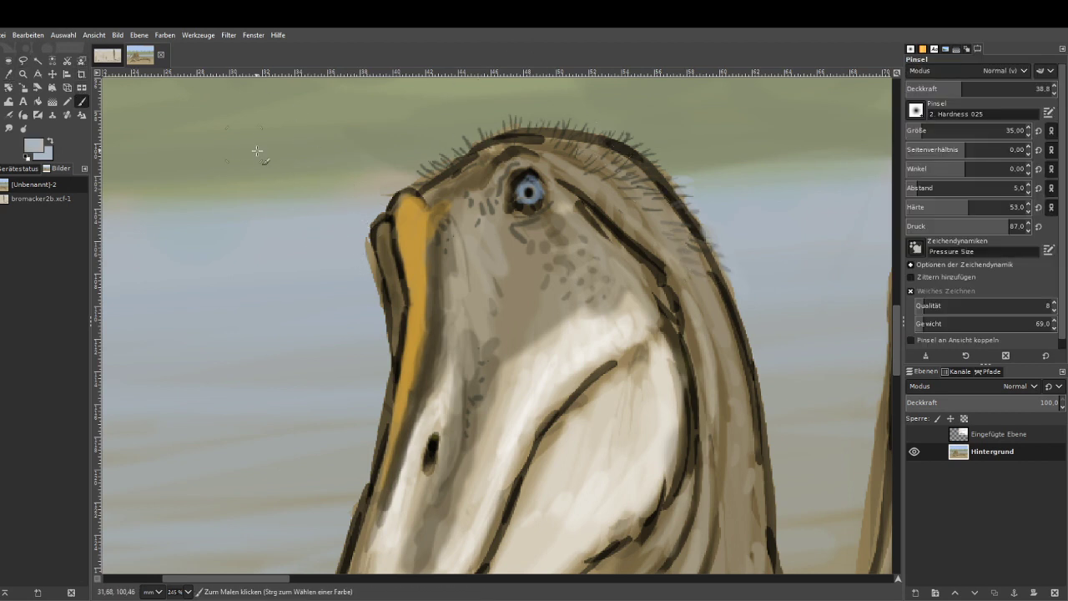
mouse_move(365, 236)
left_mouse_down()
mouse_move(384, 304)
mouse_move(376, 258)
left_mouse_up()
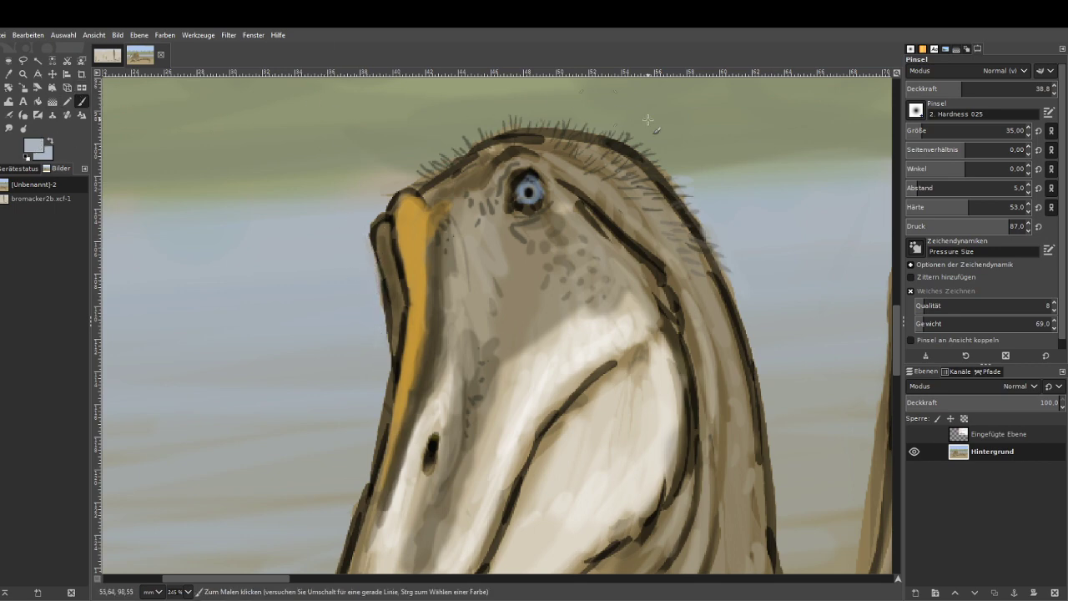
Pick a dark blue-grey and extend the bristles down the back of the neck with brush size 21 and opacity 46.1.
left_click(829, 117, "ctrl")
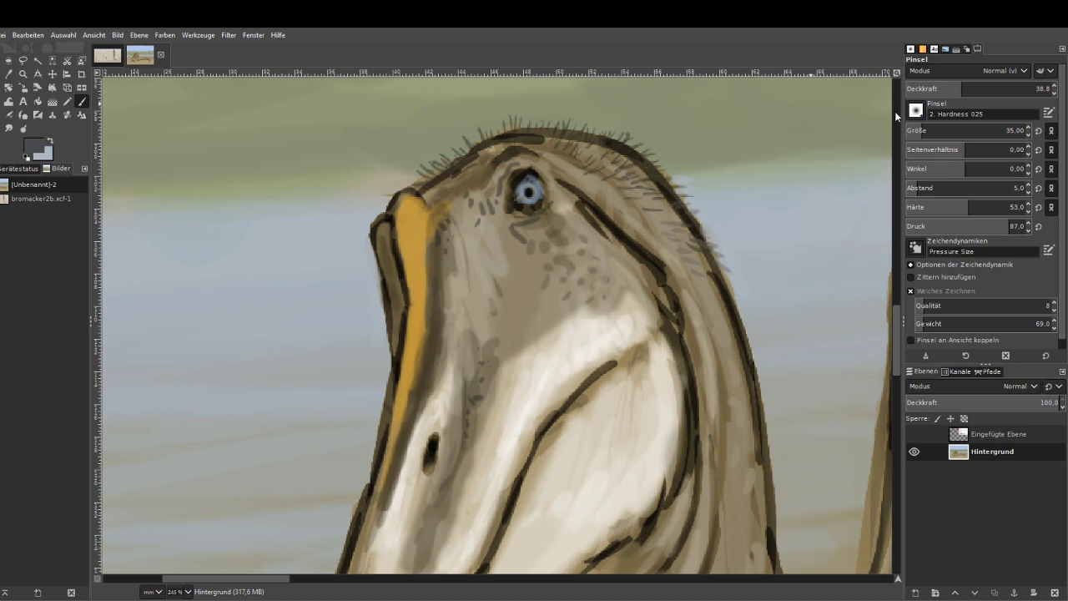
left_click(974, 86)
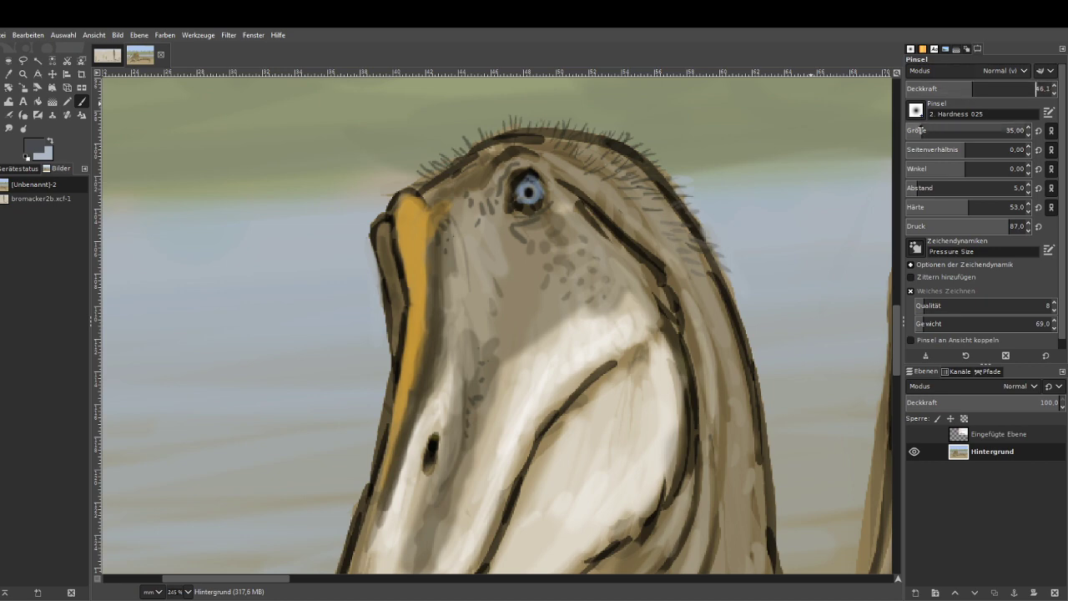
left_click(918, 127)
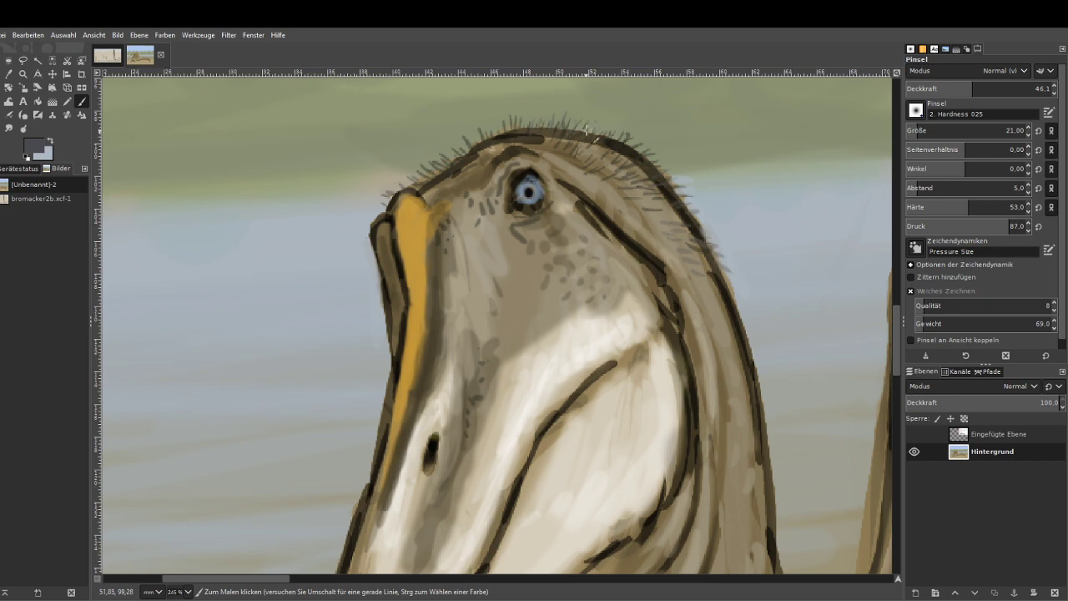
left_click_drag(701, 264, 757, 331)
left_click_drag(726, 297, 745, 309)
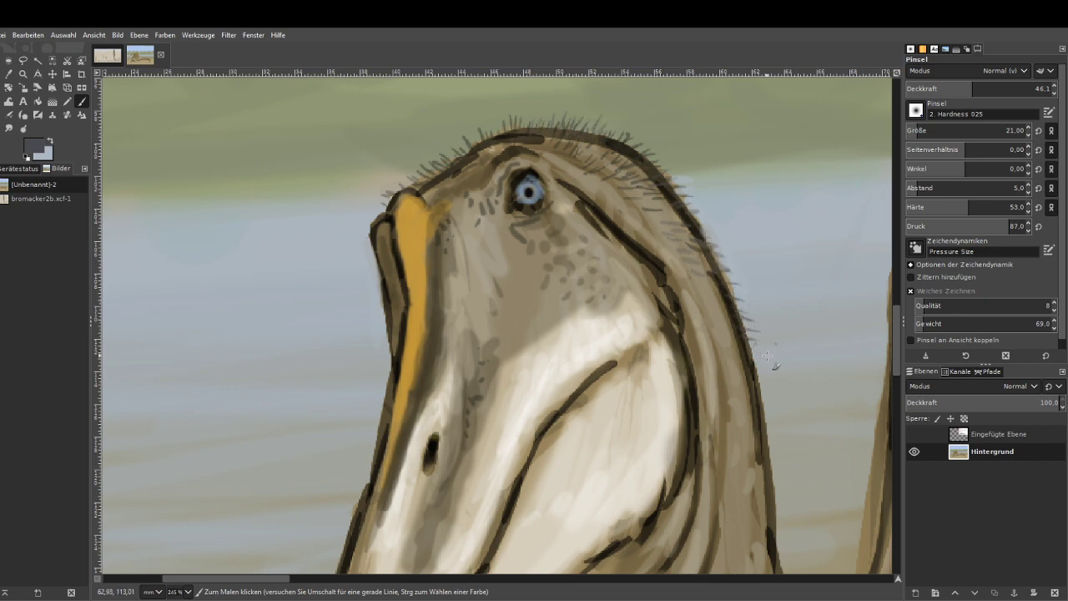
Paint a dark olive bird in flight above the sail's peak with brush size 21, raising the opacity to 66.3.
key("1")
key("minus")
key("minus")
key("minus")
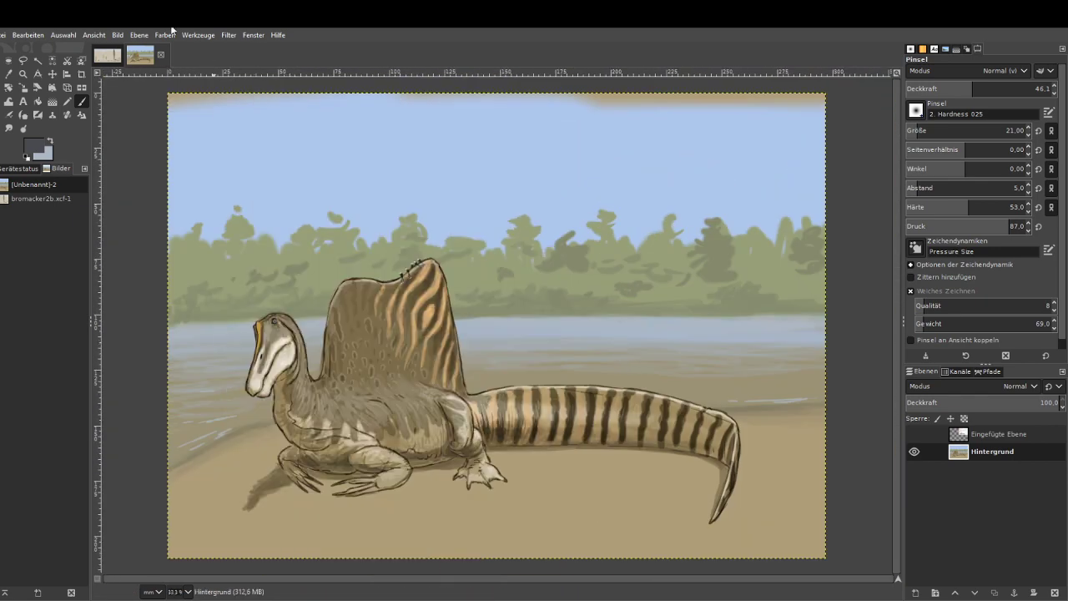
left_click(25, 74)
left_click_drag(386, 220, 478, 326)
left_click_drag(297, 187, 504, 454)
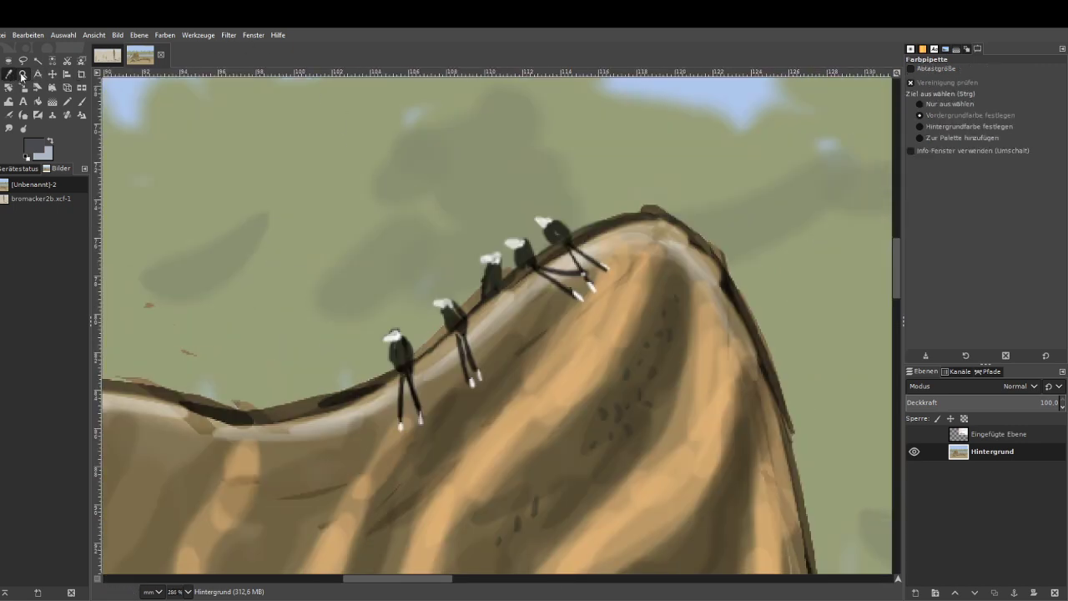
left_click(81, 101)
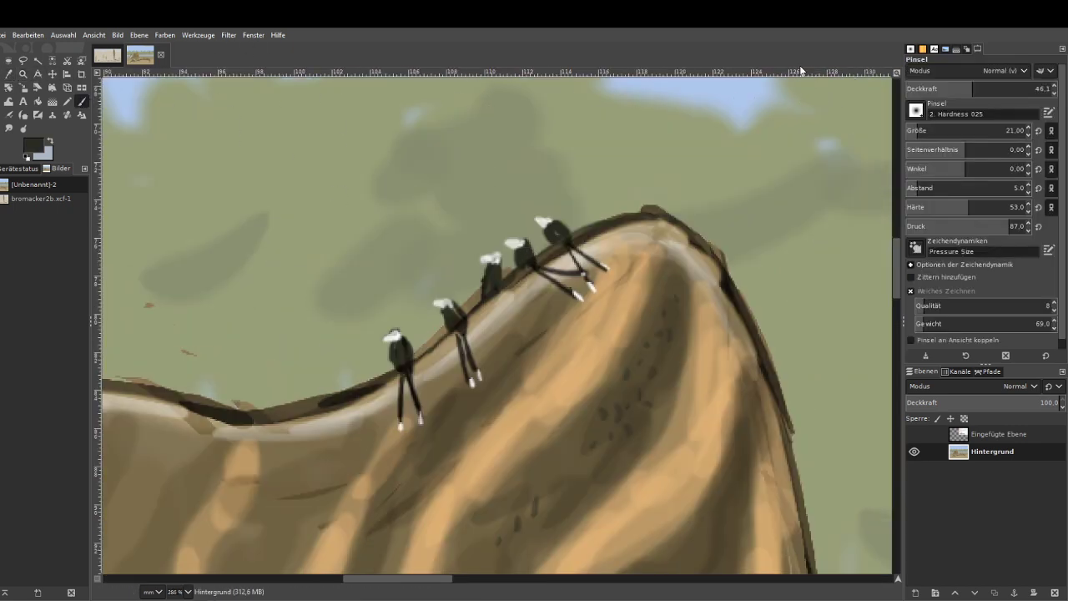
mouse_move(600, 128)
left_mouse_down()
mouse_move(636, 101)
mouse_move(600, 128)
left_mouse_up()
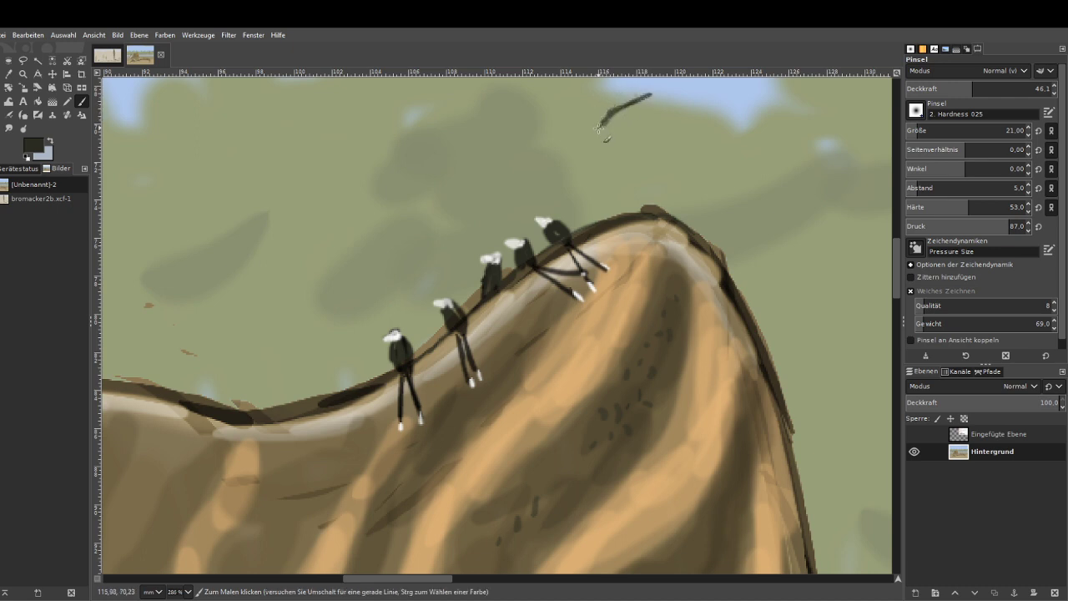
left_click(1001, 85)
mouse_move(648, 96)
left_mouse_down()
mouse_move(536, 142)
mouse_move(647, 97)
mouse_move(571, 135)
mouse_move(683, 120)
mouse_move(622, 131)
mouse_move(665, 136)
mouse_move(591, 132)
left_mouse_up()
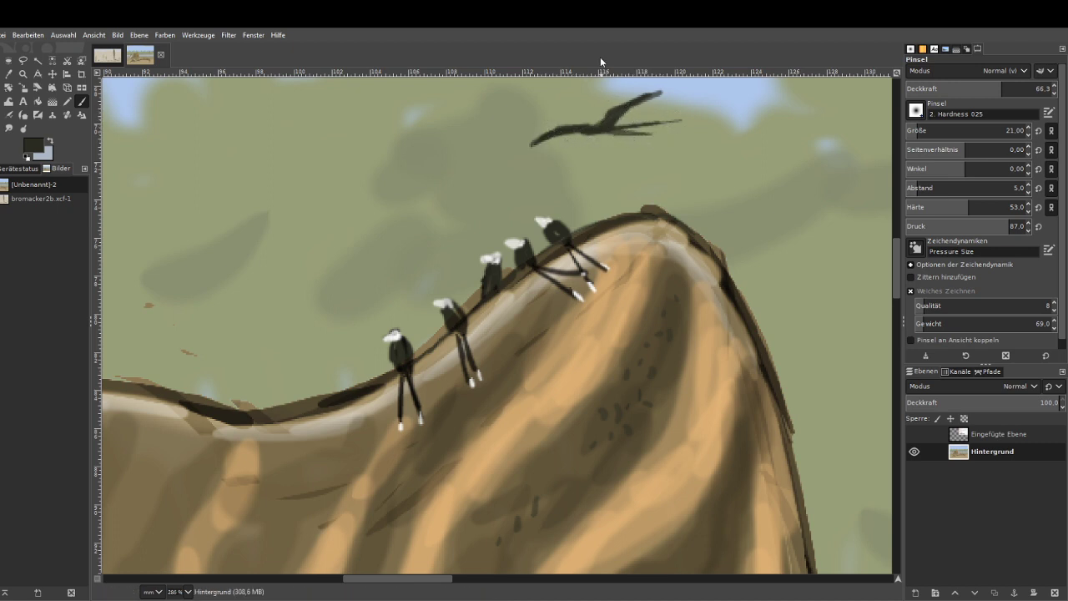
Paint the flying bird's head white, then switch to a brown brush of size 9 for its fine details.
left_click(48, 141)
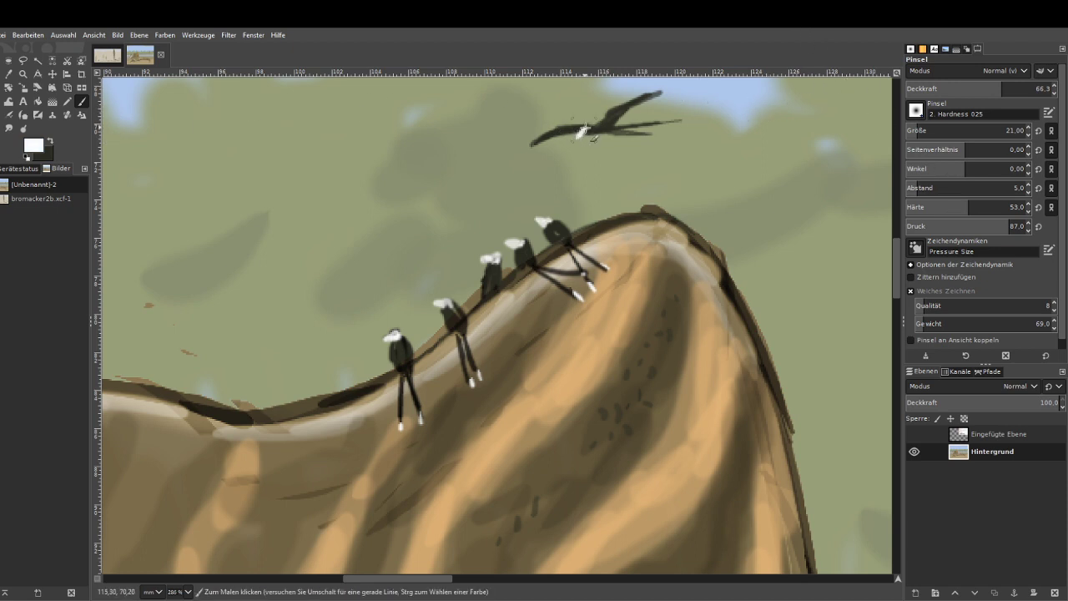
left_click_drag(584, 131, 587, 129)
left_click(49, 141)
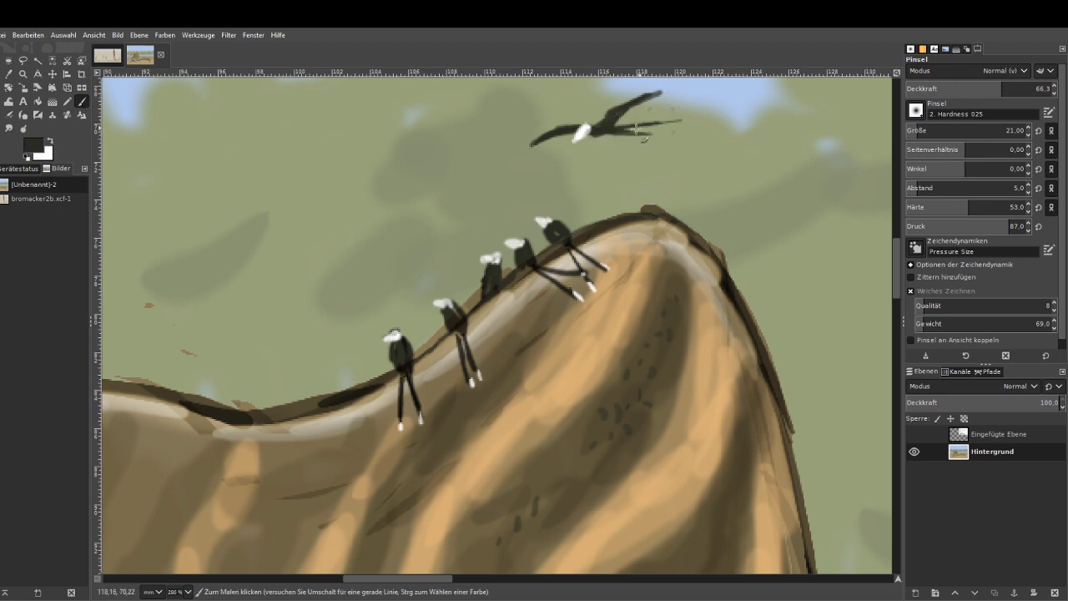
left_click(852, 122)
left_click(916, 129)
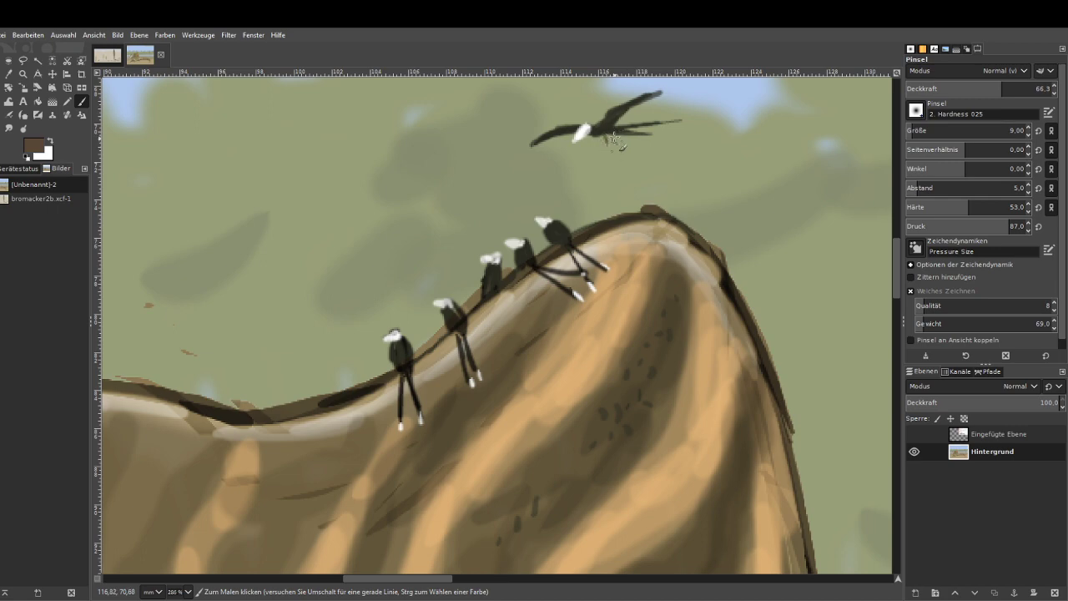
Darken the claws on both front hands with dark grey strokes, using brush size 9 and opacity 66.3.
scroll(589, 138, "down", 5)
scroll(586, 135, "down", 1)
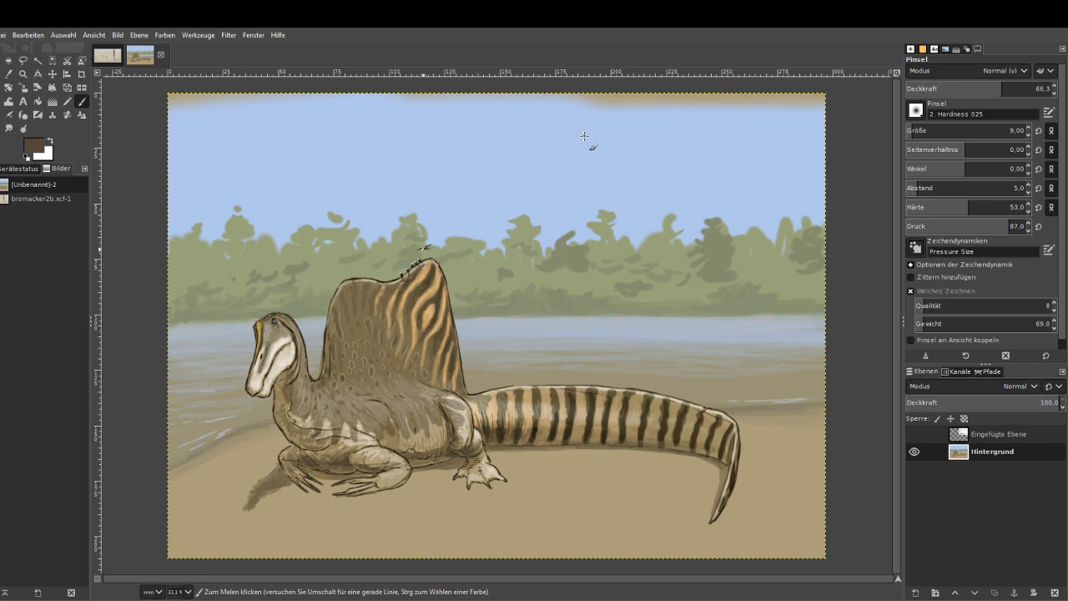
left_click(24, 73)
left_click_drag(276, 422, 464, 547)
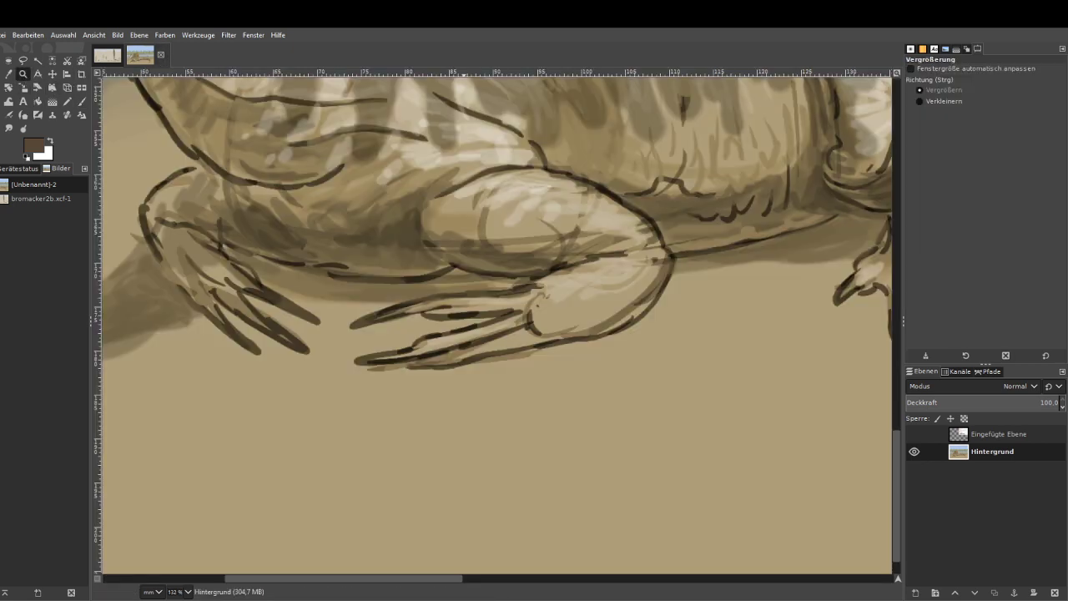
left_click(81, 101)
key("d")
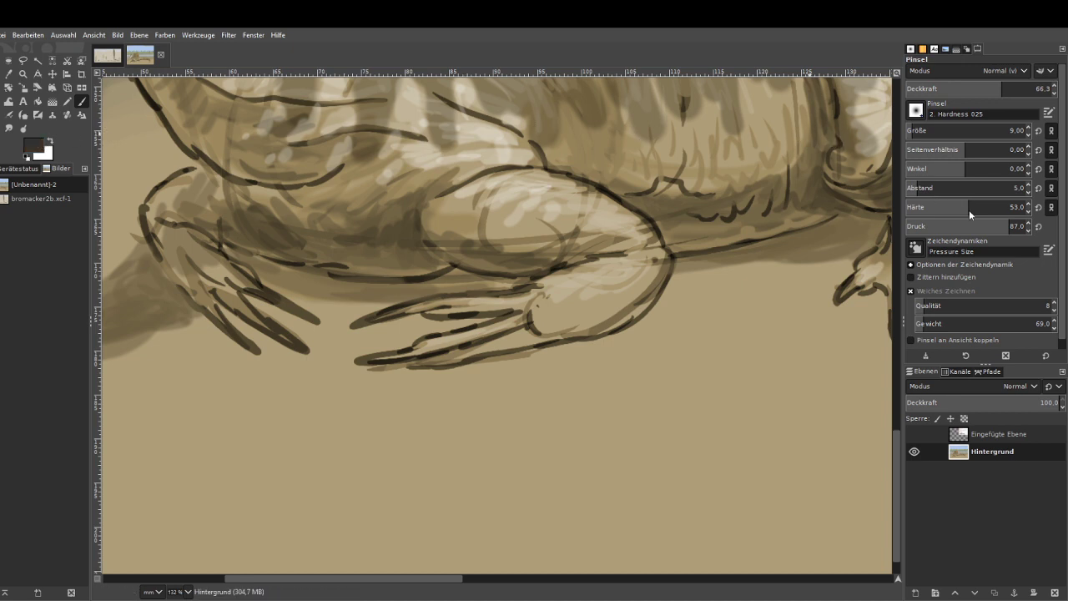
mouse_move(479, 307)
left_mouse_down()
mouse_move(381, 316)
mouse_move(453, 296)
left_mouse_up()
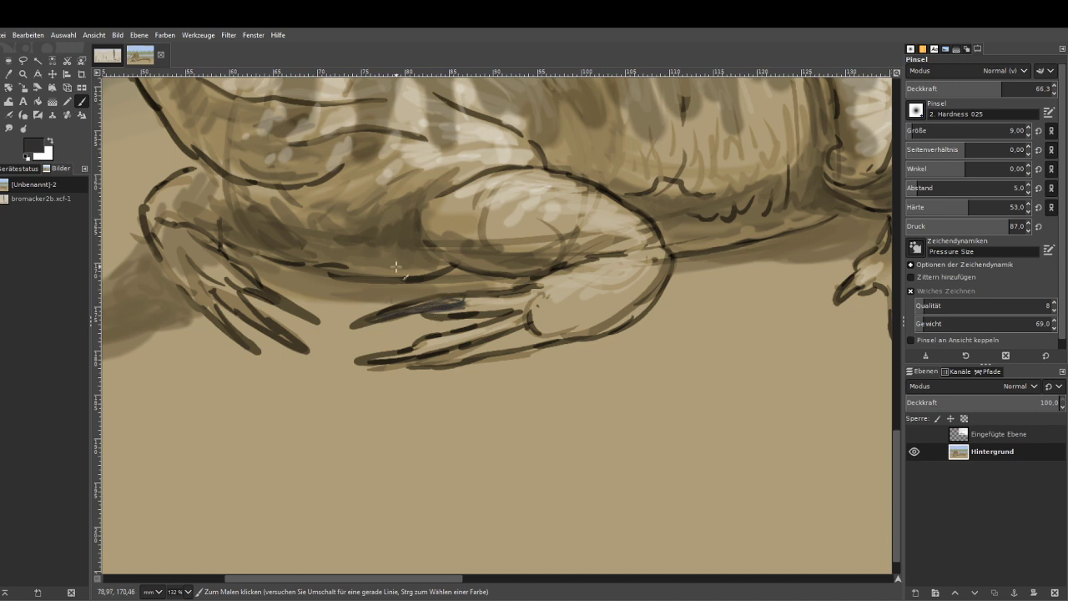
mouse_move(234, 283)
left_mouse_down()
mouse_move(296, 311)
mouse_move(227, 277)
mouse_move(272, 332)
mouse_move(255, 309)
left_mouse_up()
mouse_move(426, 350)
left_mouse_down()
mouse_move(376, 359)
mouse_move(447, 358)
mouse_move(511, 321)
left_mouse_up()
Add small dark grey scale and wrinkle marks on the front wrist, changing to brush size 21 and opacity 44.2.
mouse_move(556, 287)
left_mouse_down()
mouse_move(588, 288)
mouse_move(584, 298)
mouse_move(633, 274)
left_mouse_up()
mouse_move(618, 284)
left_mouse_down()
mouse_move(593, 317)
mouse_move(615, 303)
mouse_move(543, 319)
mouse_move(549, 331)
mouse_move(622, 247)
mouse_move(566, 312)
mouse_move(552, 312)
mouse_move(558, 335)
mouse_move(593, 329)
left_mouse_up()
left_click(970, 85)
left_click_drag(550, 316, 560, 334)
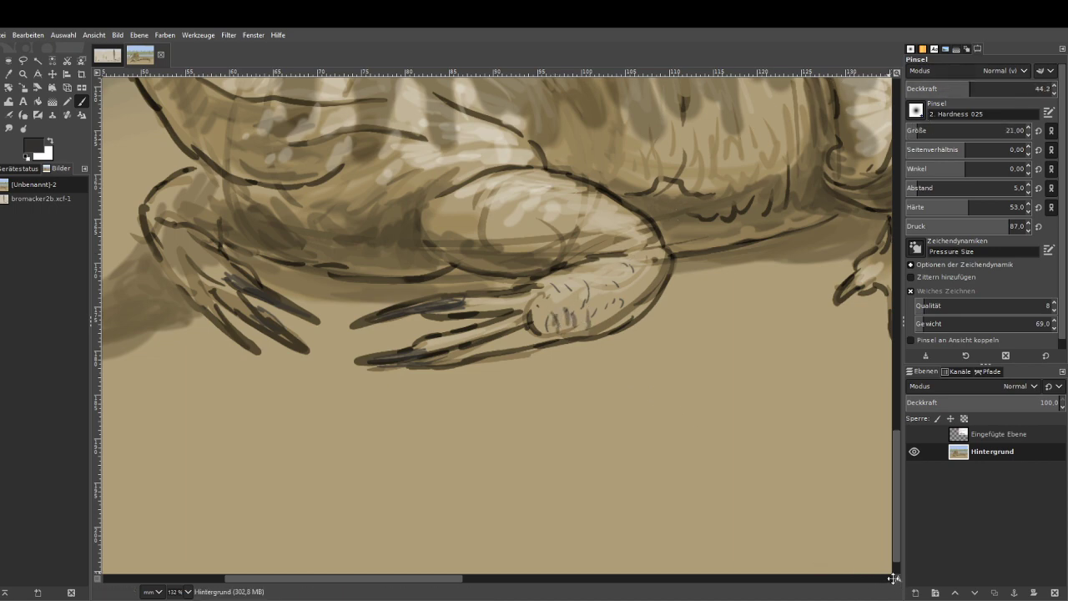
Paint short salmon-pink strokes across the snout, cheek and jaw at opacity 44.2, lowering the opacity to 23.6 for the throat.
left_click_drag(893, 579, 885, 575)
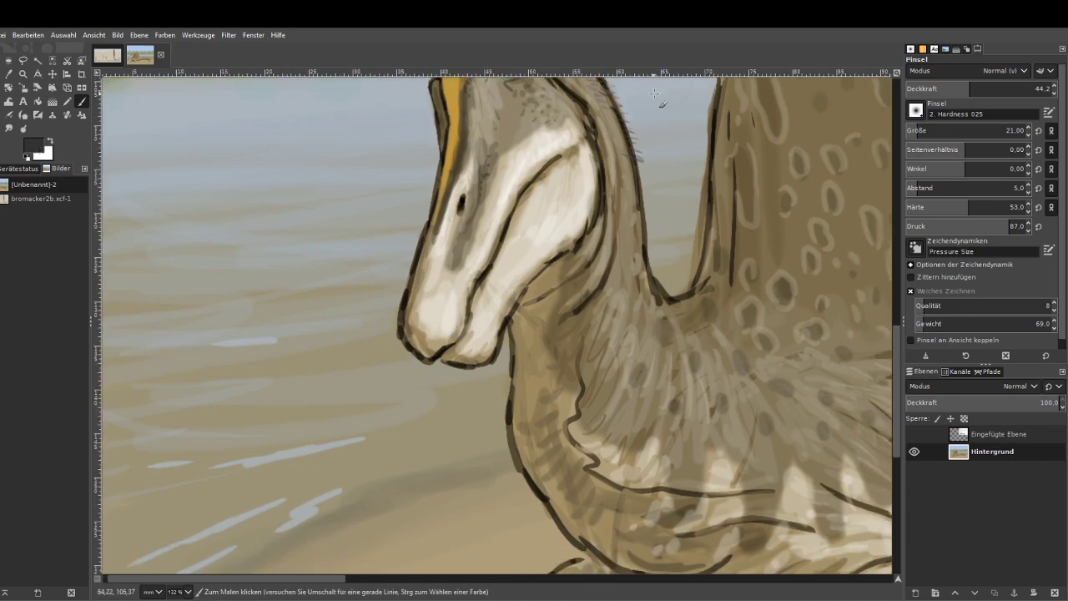
left_click(856, 80, "ctrl")
mouse_move(480, 285)
left_mouse_down()
mouse_move(490, 306)
mouse_move(505, 276)
left_mouse_up()
mouse_move(468, 247)
left_mouse_down()
mouse_move(451, 267)
mouse_move(447, 249)
left_mouse_up()
mouse_move(543, 228)
left_mouse_down()
mouse_move(511, 194)
mouse_move(499, 202)
left_mouse_up()
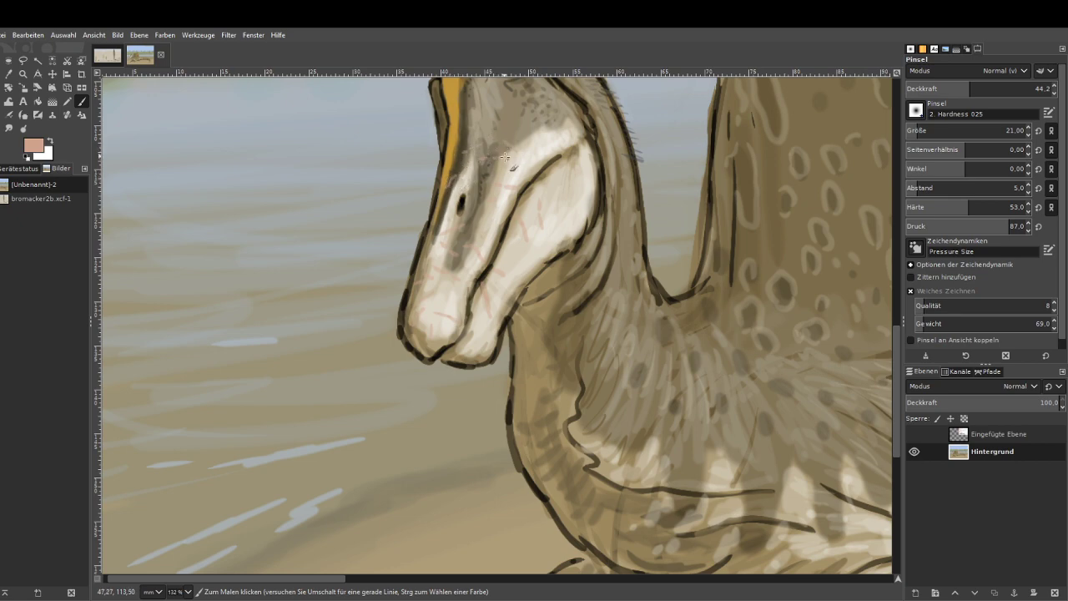
left_click_drag(512, 130, 525, 143)
left_click(940, 88)
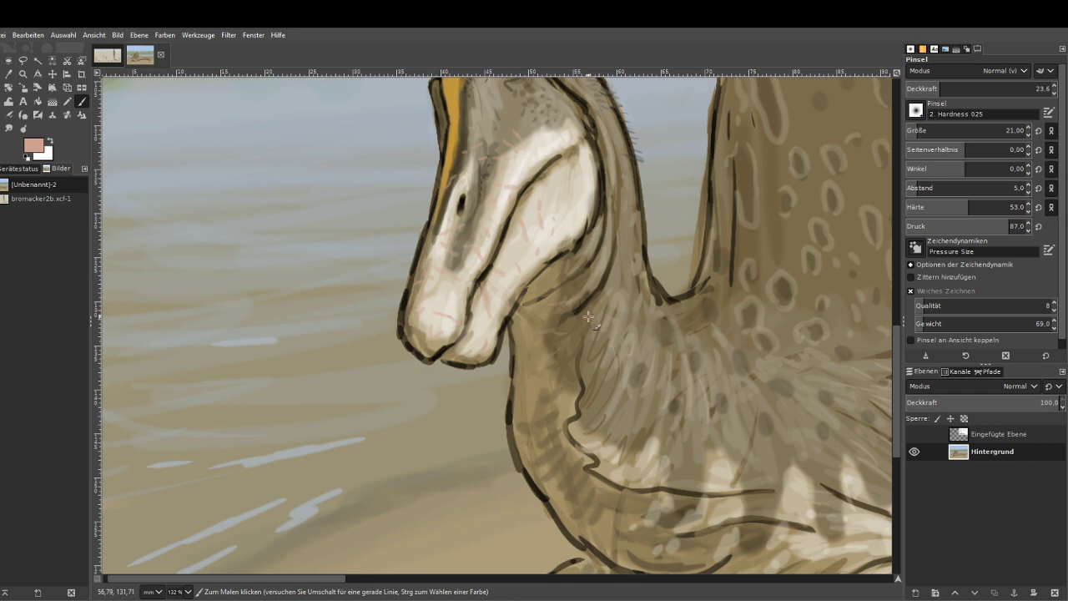
left_click_drag(602, 331, 570, 378)
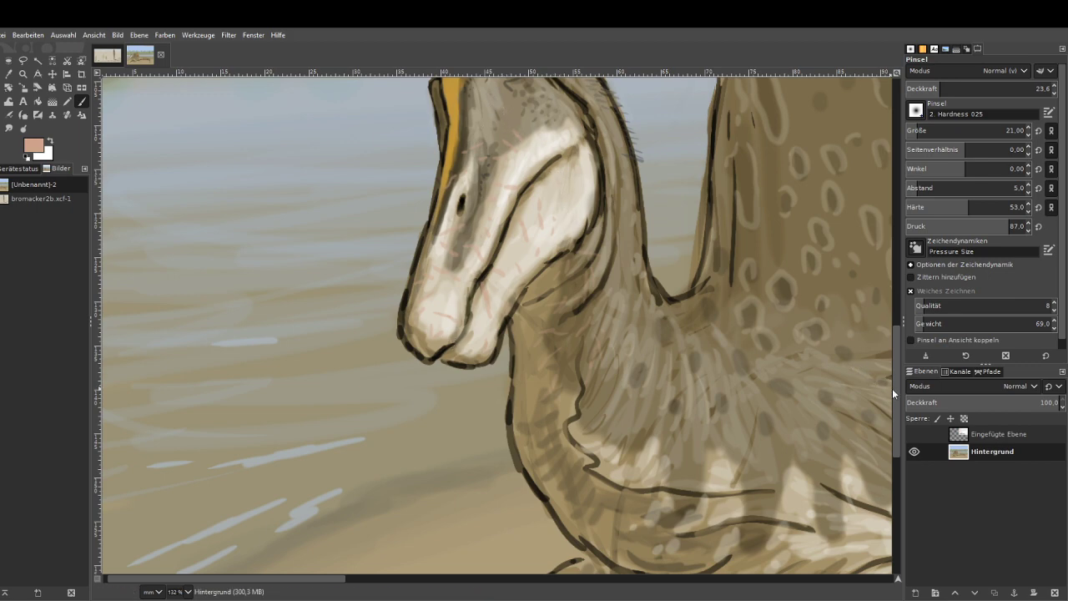
Pick a dark brown from around the eye and paint small scale spots below and in front of it at opacity 44.2.
left_click_drag(894, 386, 896, 355)
key("z")
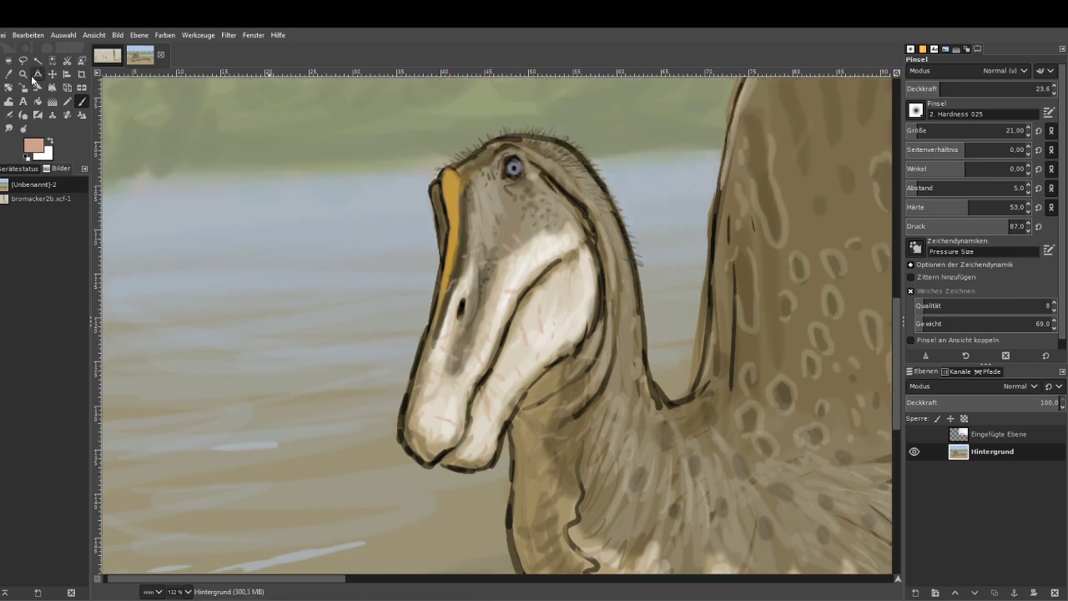
left_click_drag(410, 117, 623, 320)
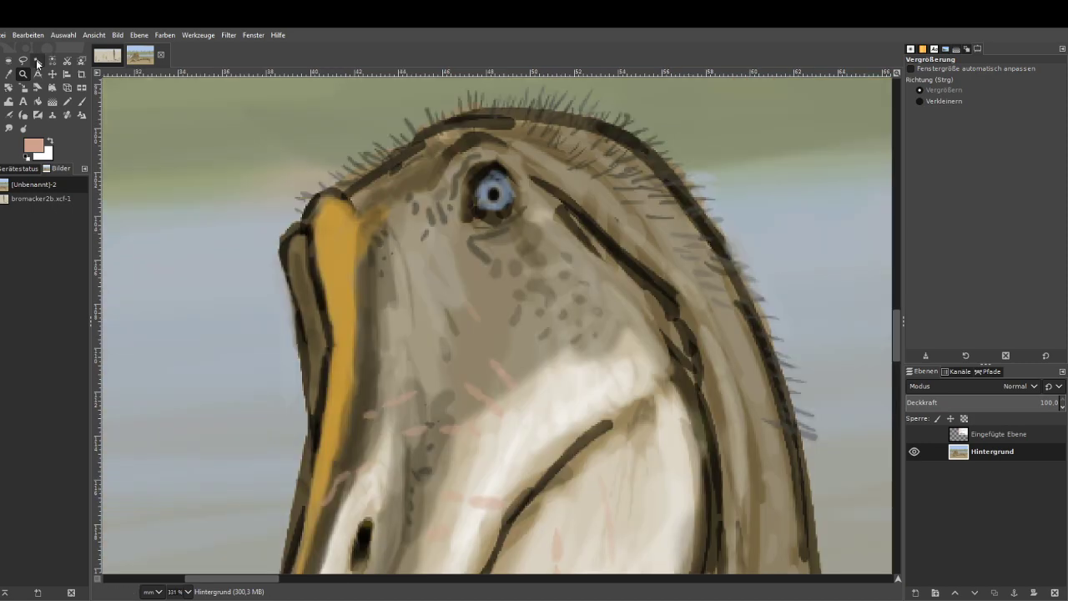
left_click(8, 73)
left_click(457, 177)
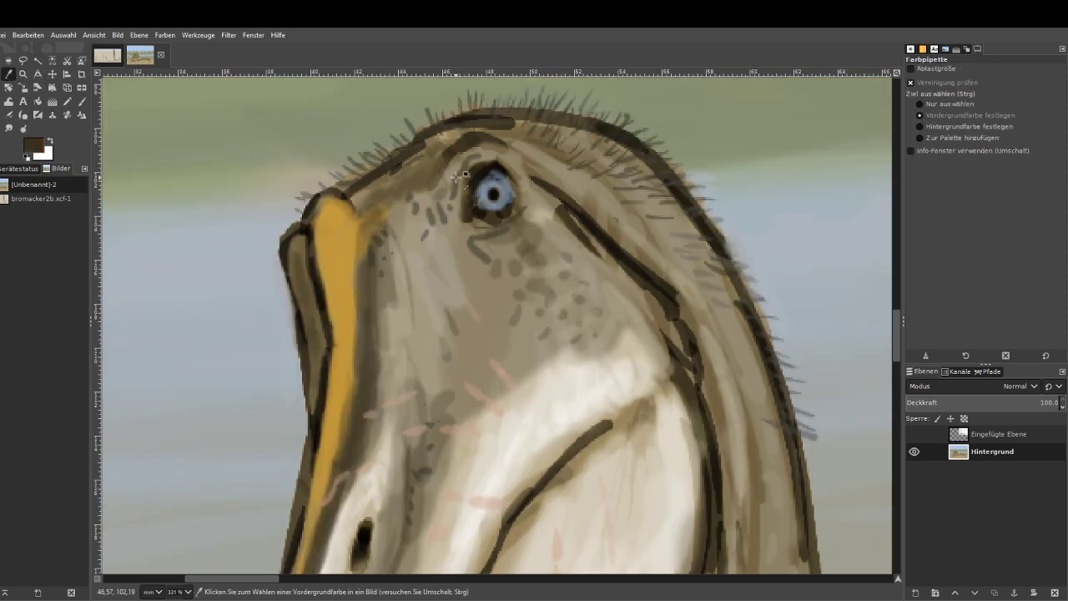
key("p")
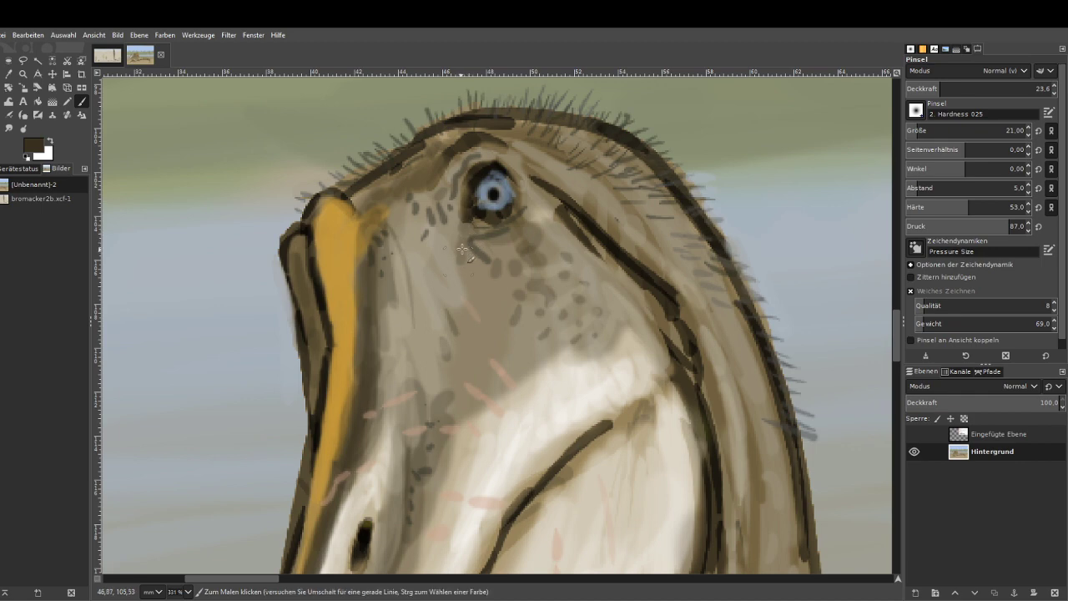
left_click_drag(939, 87, 971, 87)
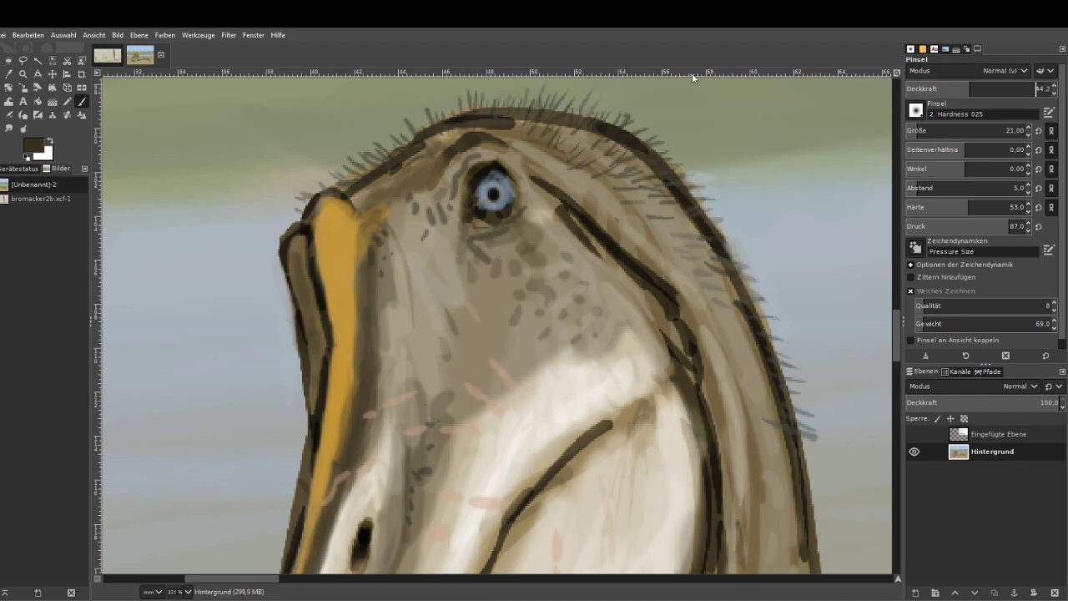
mouse_move(449, 257)
left_mouse_down()
mouse_move(441, 283)
mouse_move(461, 265)
mouse_move(455, 286)
mouse_move(466, 279)
mouse_move(465, 293)
mouse_move(487, 250)
mouse_move(536, 212)
mouse_move(512, 254)
mouse_move(486, 265)
mouse_move(522, 241)
mouse_move(487, 276)
mouse_move(473, 327)
mouse_move(498, 284)
mouse_move(505, 310)
left_mouse_up()
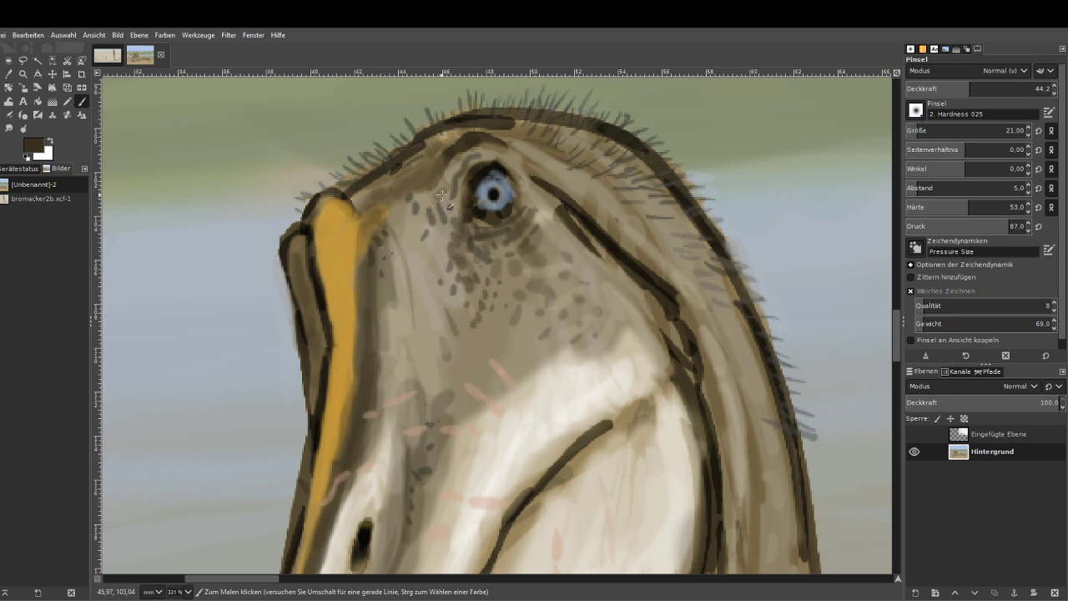
mouse_move(442, 195)
left_mouse_down()
mouse_move(446, 228)
mouse_move(436, 230)
mouse_move(435, 261)
left_mouse_up()
mouse_move(438, 192)
left_mouse_down()
mouse_move(434, 208)
mouse_move(409, 195)
mouse_move(415, 205)
left_mouse_up()
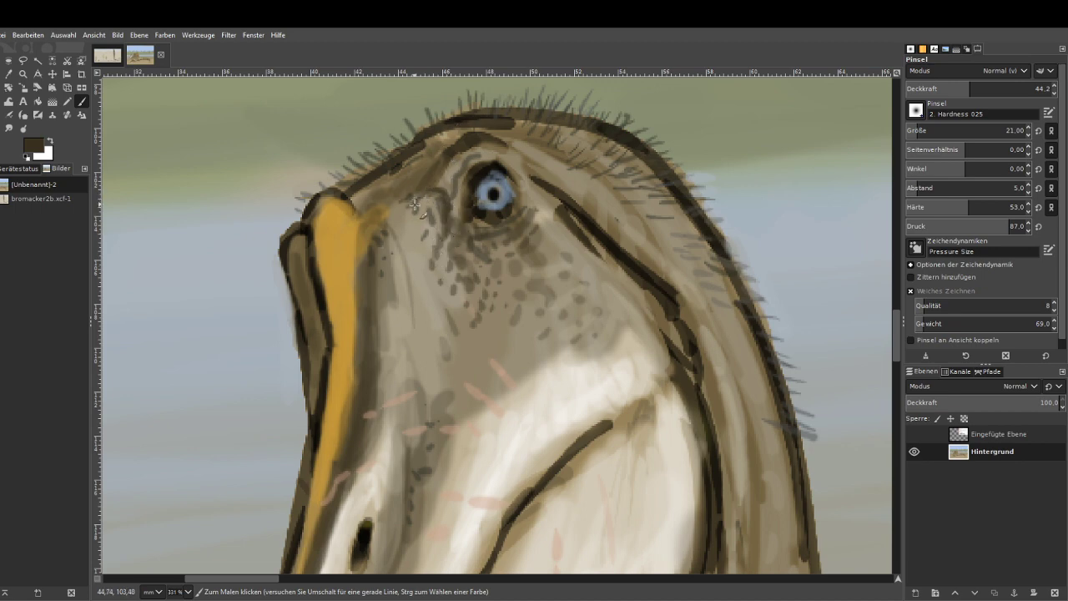
Pick a cream tone from the cheek and paint pale highlights in front of the eye, lowering the opacity to 24.4.
key("o")
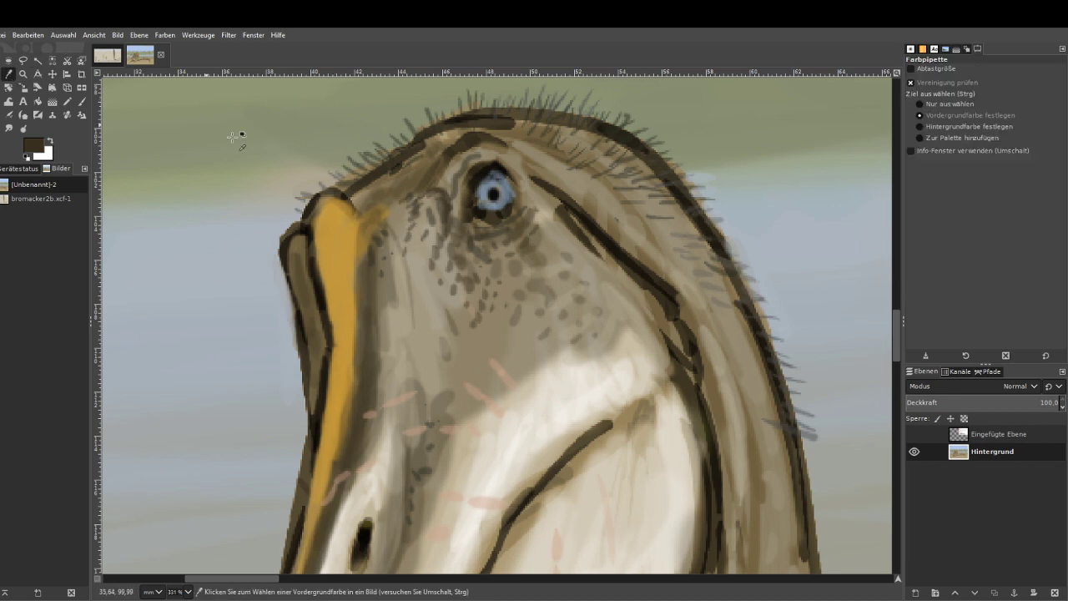
left_click(523, 394)
key("p")
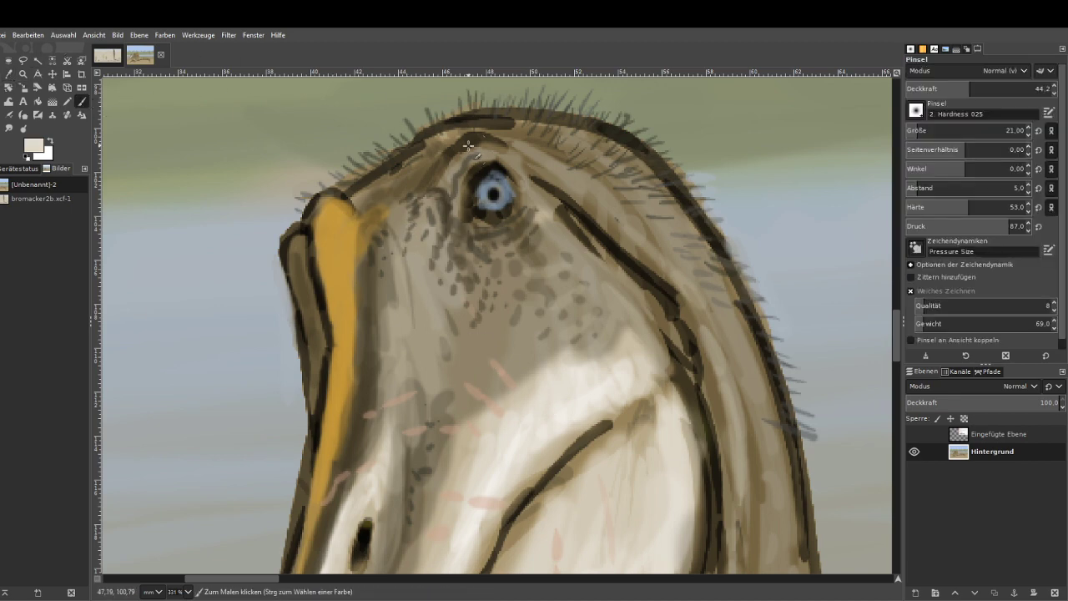
left_click_drag(438, 202, 419, 262)
left_click(941, 87)
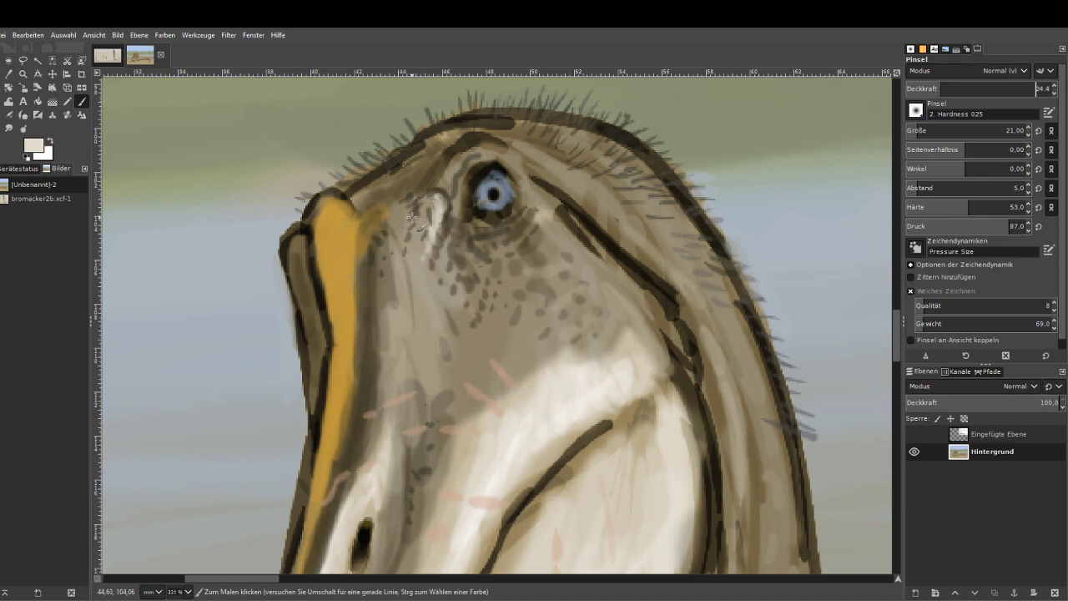
left_click_drag(431, 206, 415, 316)
left_click_drag(427, 215, 413, 296)
mouse_move(299, 268)
left_mouse_down()
mouse_move(299, 236)
mouse_move(300, 328)
left_mouse_up()
mouse_move(514, 155)
left_mouse_down()
mouse_move(468, 168)
mouse_move(514, 164)
mouse_move(522, 192)
mouse_move(598, 143)
mouse_move(588, 193)
mouse_move(567, 172)
mouse_move(667, 261)
mouse_move(711, 333)
mouse_move(703, 337)
mouse_move(730, 409)
mouse_move(710, 476)
left_mouse_up()
Pick a grey-brown from the snout and soften the dark outline around the snout and lower jaw tips at opacity 48.1.
key("1")
key("minus")
key("minus")
key("minus")
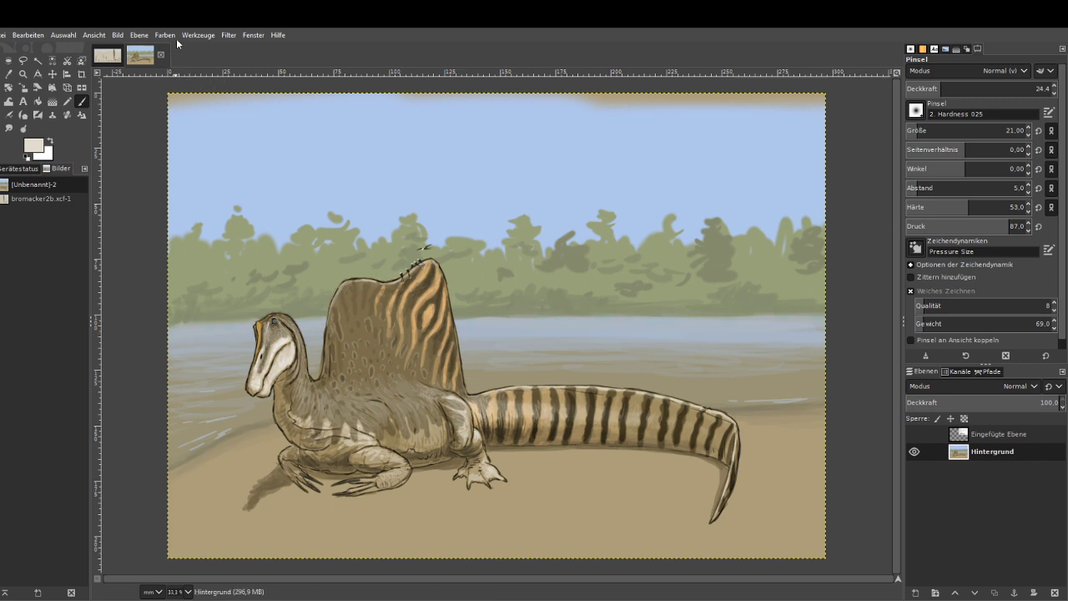
left_click(24, 74)
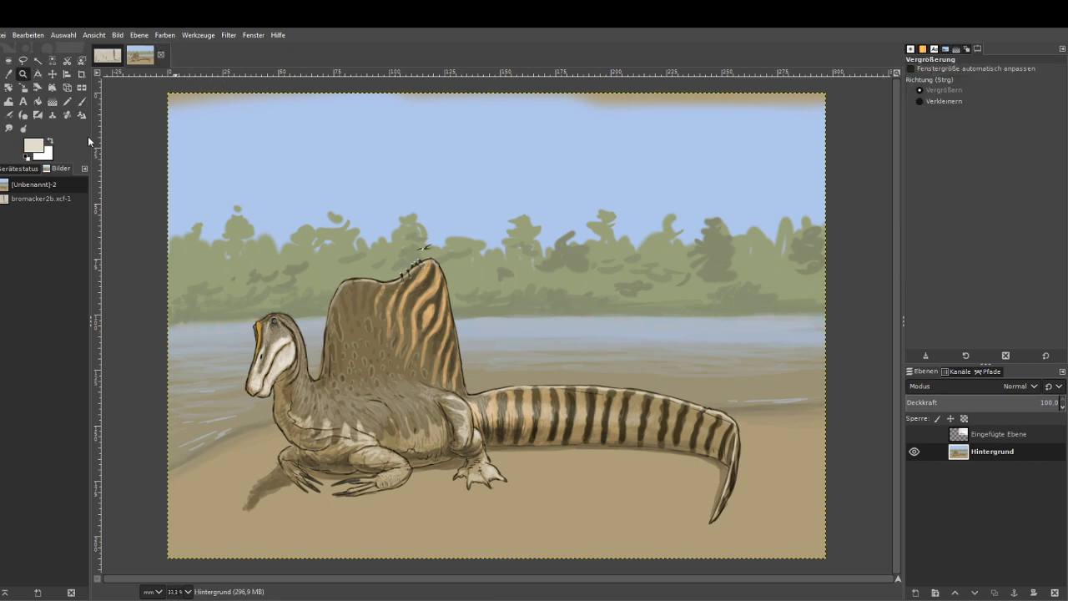
left_click(234, 345)
left_click_drag(267, 159, 565, 410)
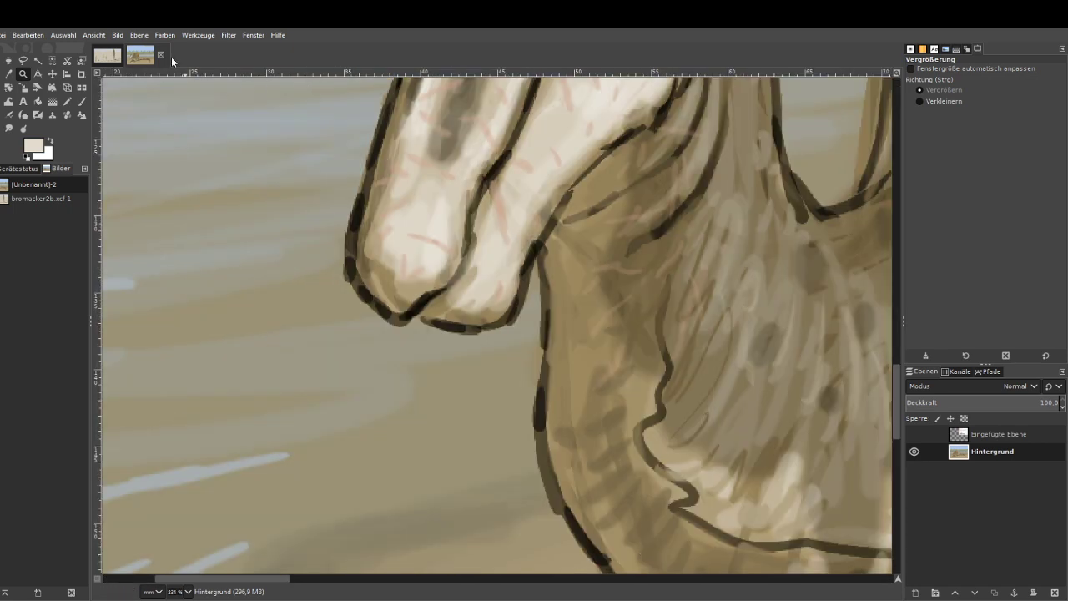
left_click(8, 74)
left_click(364, 264)
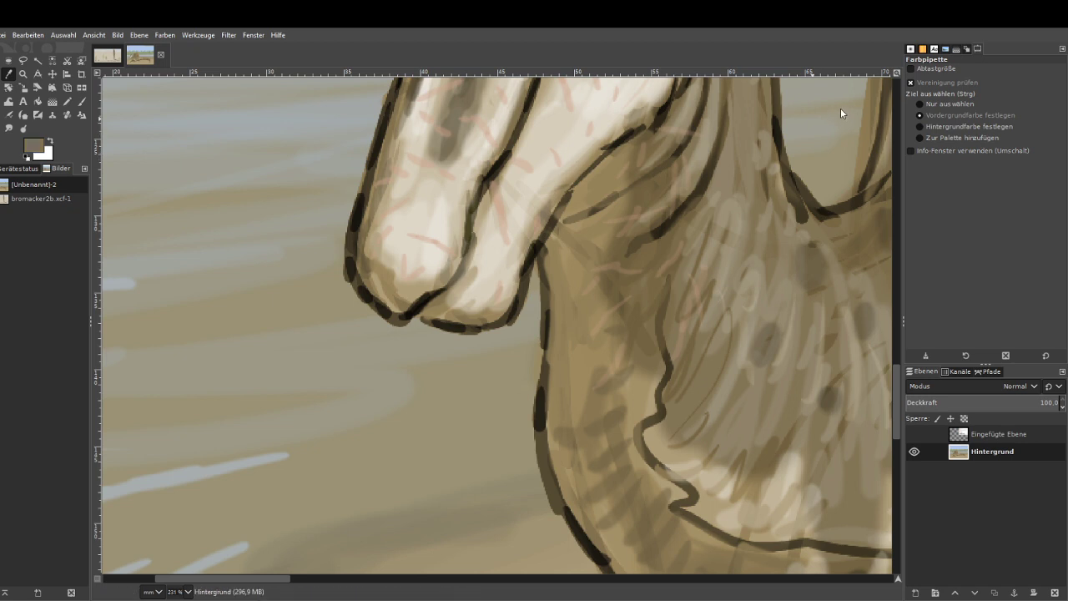
key("p")
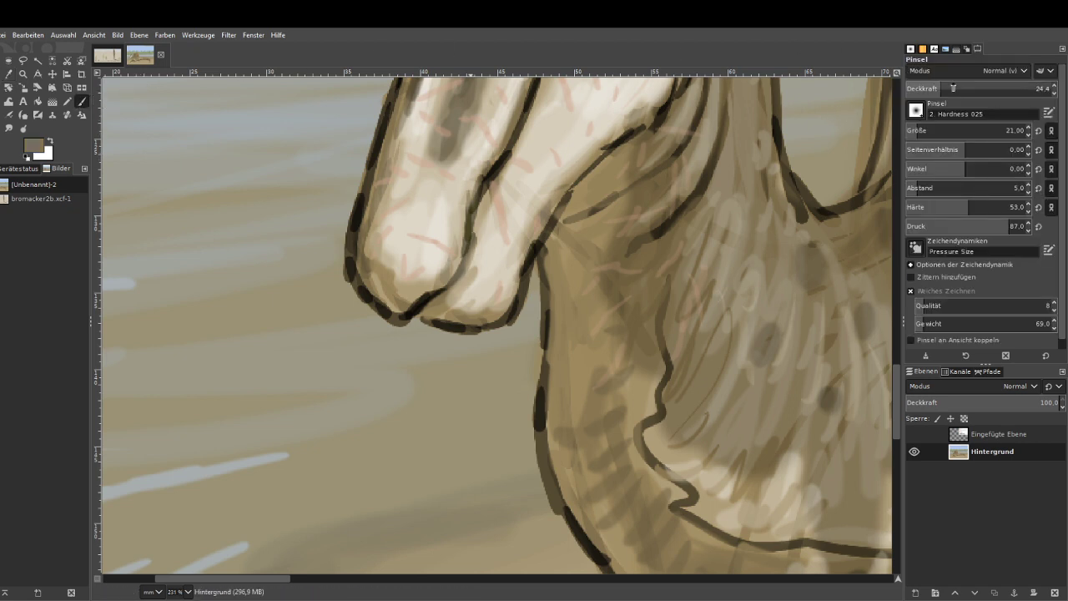
mouse_move(353, 293)
left_mouse_down()
mouse_move(386, 314)
mouse_move(357, 270)
mouse_move(367, 218)
mouse_move(355, 263)
mouse_move(355, 243)
mouse_move(400, 83)
mouse_move(368, 190)
left_mouse_up()
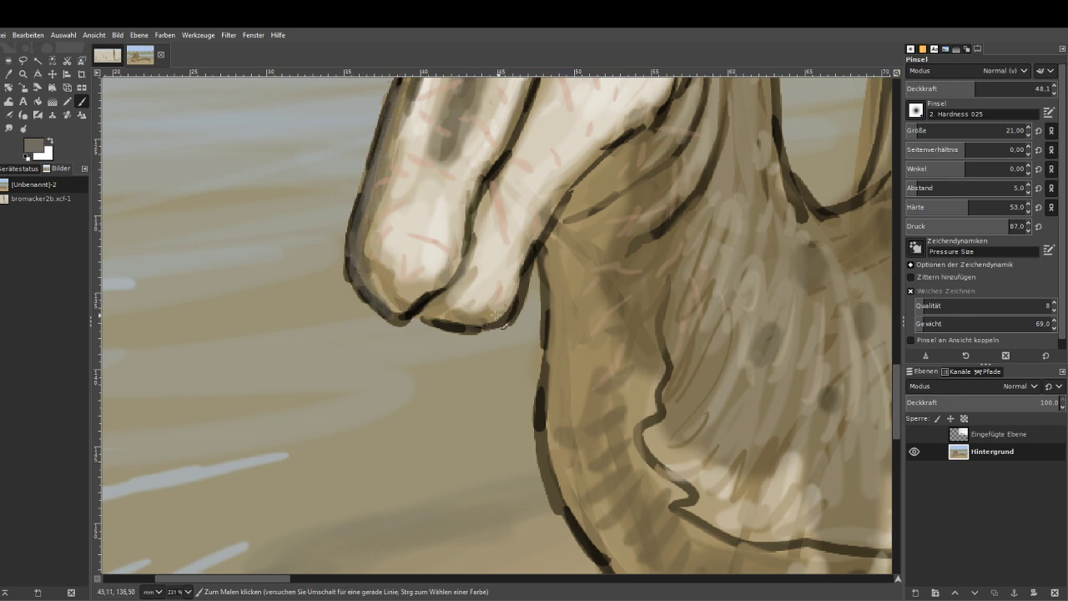
mouse_move(497, 316)
left_mouse_down()
mouse_move(429, 316)
mouse_move(449, 297)
mouse_move(418, 318)
mouse_move(433, 308)
mouse_move(463, 308)
left_mouse_up()
mouse_move(499, 321)
left_mouse_down()
mouse_move(523, 290)
mouse_move(508, 323)
mouse_move(523, 283)
mouse_move(474, 320)
mouse_move(436, 318)
mouse_move(393, 307)
left_mouse_up()
mouse_move(401, 315)
left_mouse_down()
mouse_move(355, 259)
mouse_move(404, 80)
left_mouse_up()
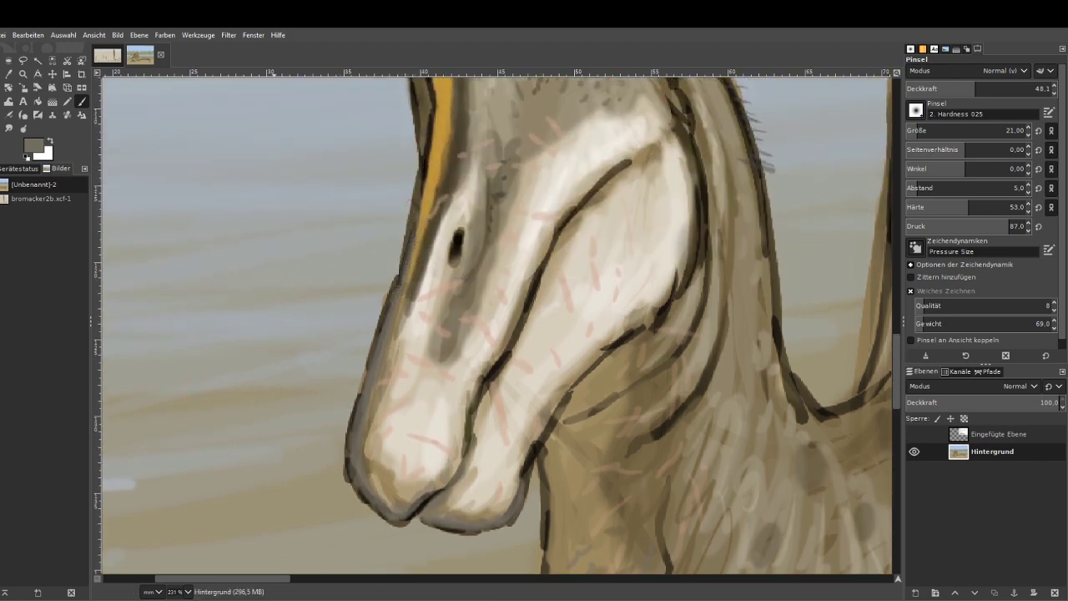
Pick the snout stripe's orange, darken it to ochre and shade the stripe's front edge at opacity 48.1.
key("o")
left_click(434, 161)
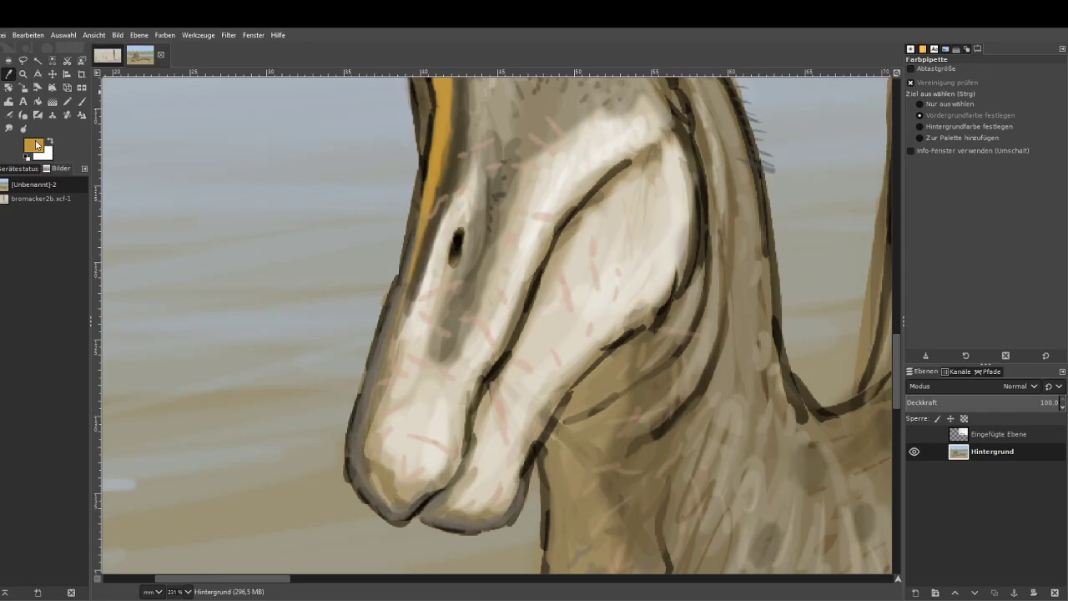
left_click(882, 94)
key("p")
left_click_drag(434, 113, 400, 288)
scroll(451, 208, "up", 5)
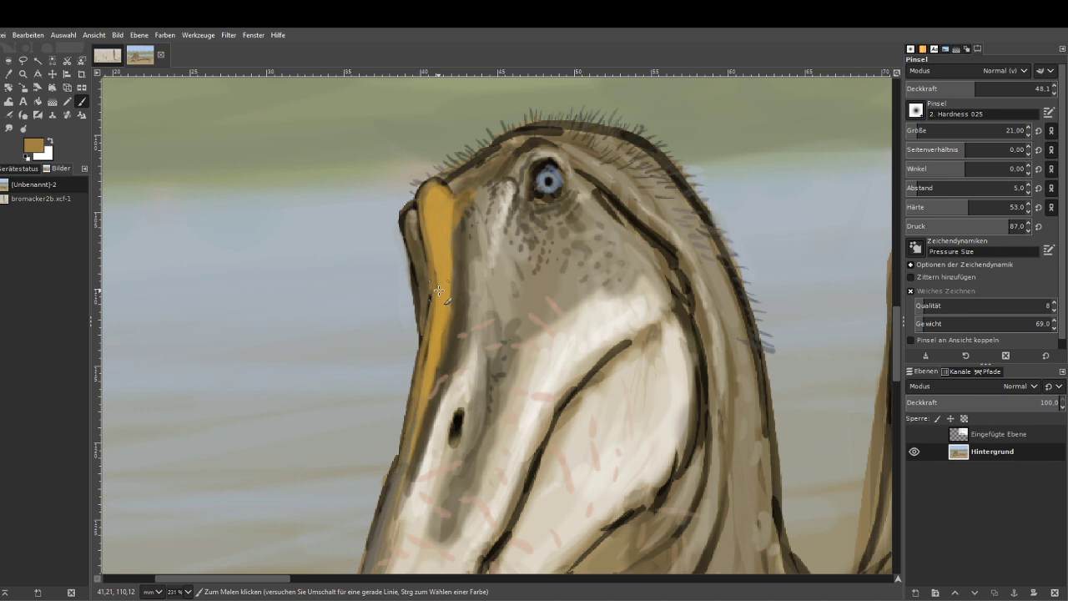
Switch the foreground colour to white and paint faint highlights along the upper edge of the shoulder fold at opacity 21.7.
scroll(438, 291, "down", 6)
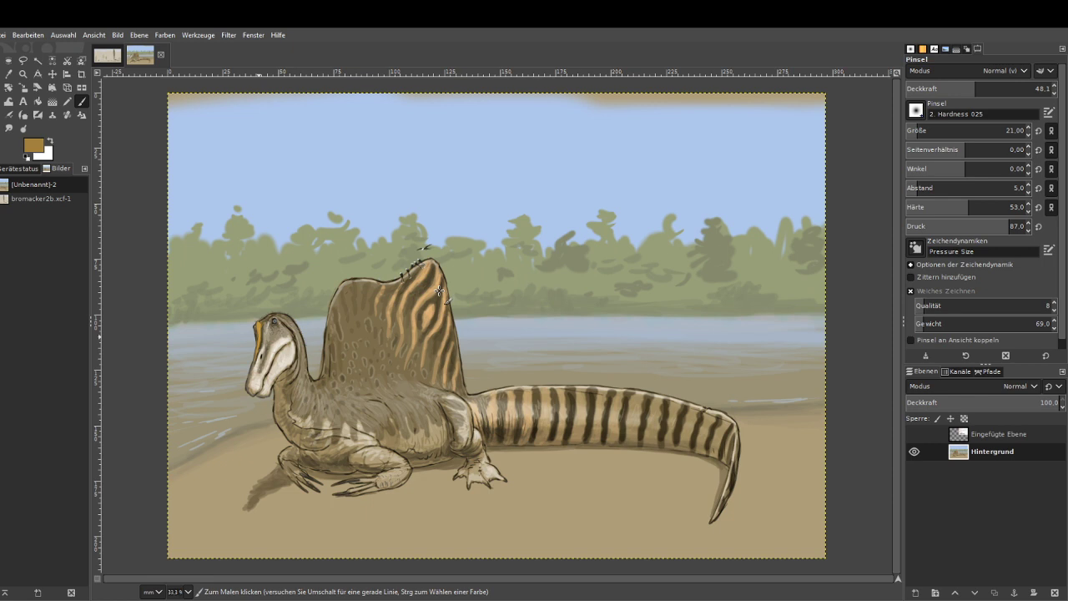
left_click(23, 73)
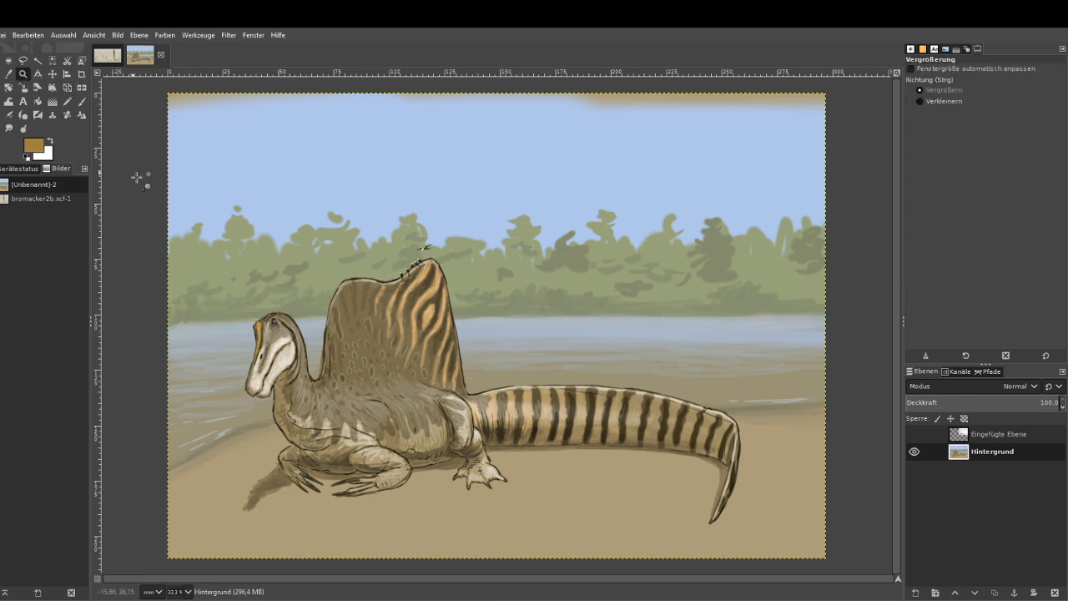
left_click_drag(270, 389, 477, 501)
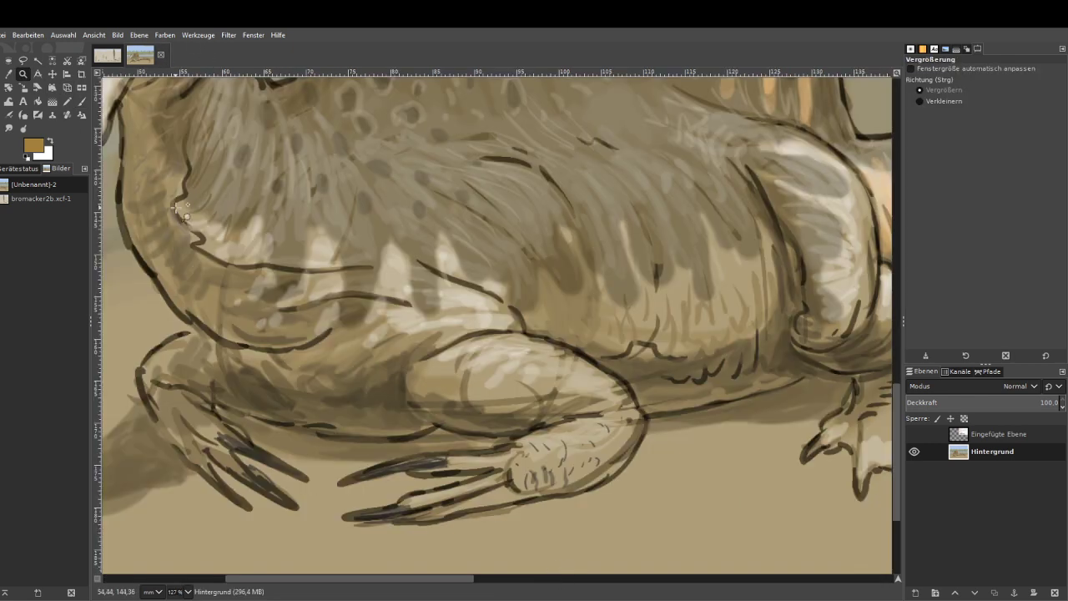
left_click_drag(179, 209, 614, 555)
left_click(81, 101)
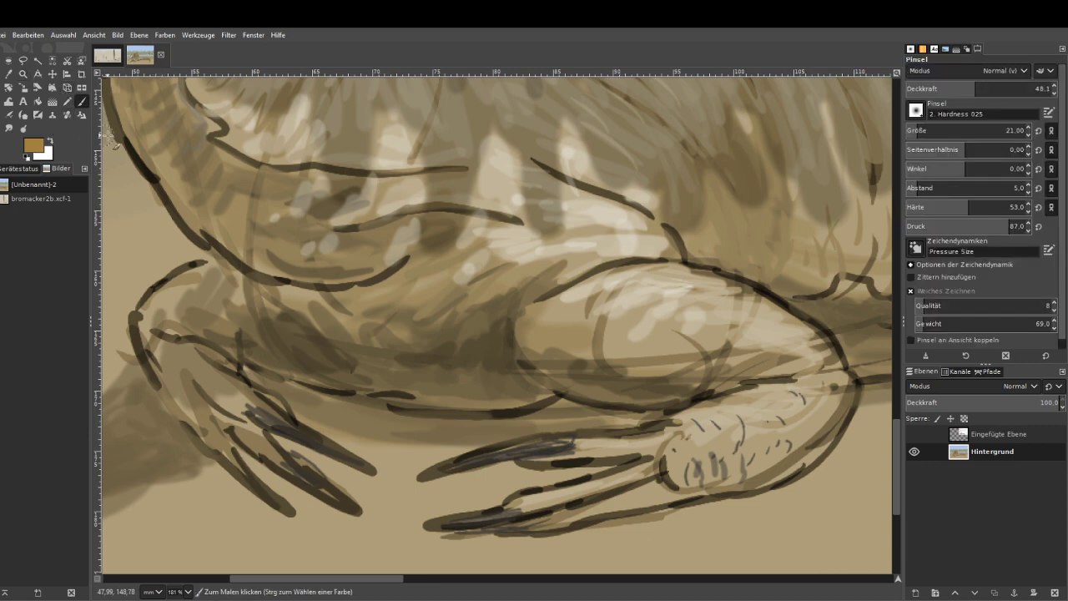
left_click(49, 140)
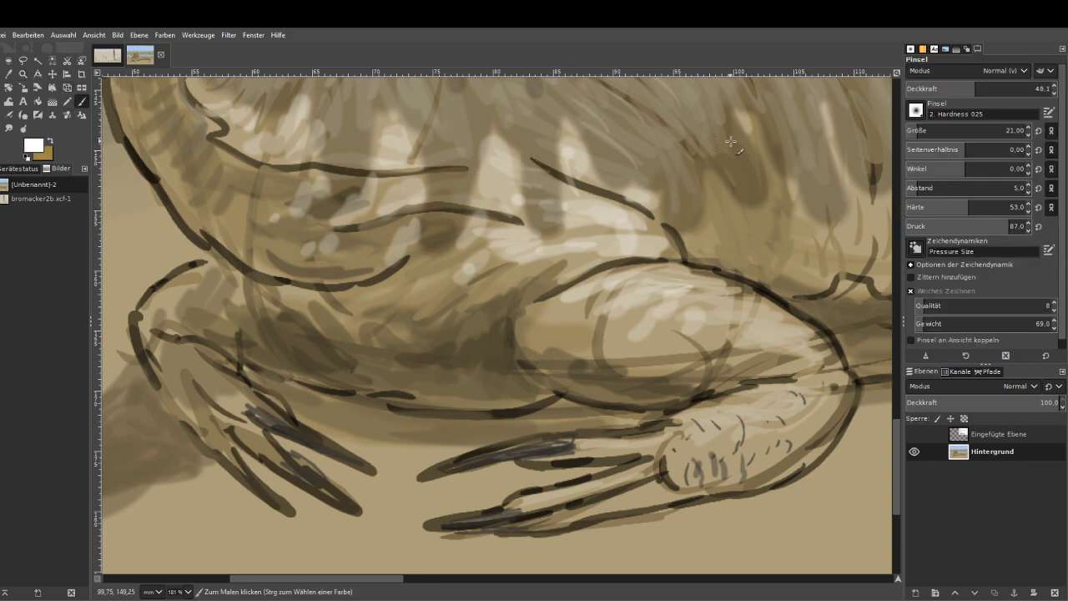
left_click(938, 86)
left_click_drag(479, 162, 348, 158)
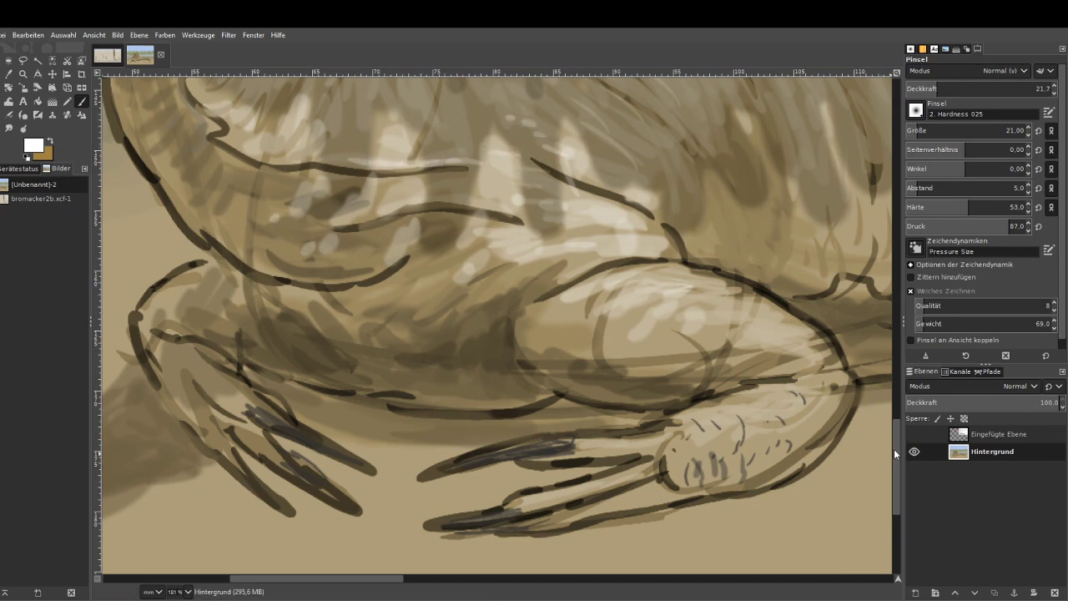
Dot small white scale specks across the shoulder and the base of the neck at opacity 21.7.
scroll(896, 453, "up", 5)
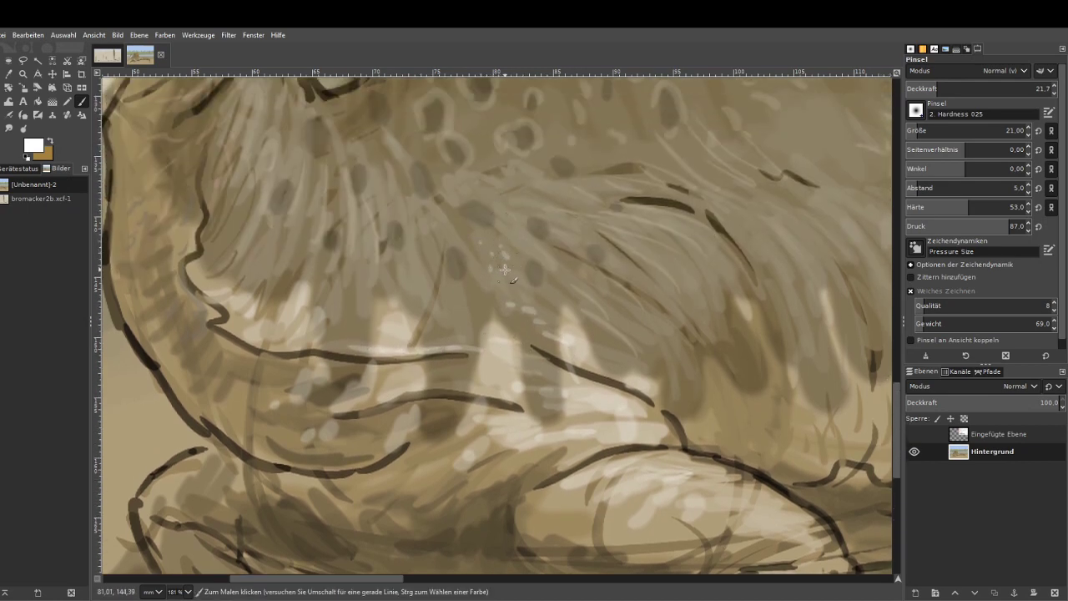
left_click(486, 211)
left_click(441, 230)
left_click(436, 241)
left_click(430, 261)
left_click(440, 266)
left_click(448, 288)
left_click(456, 265)
left_click(628, 227)
left_click(640, 225)
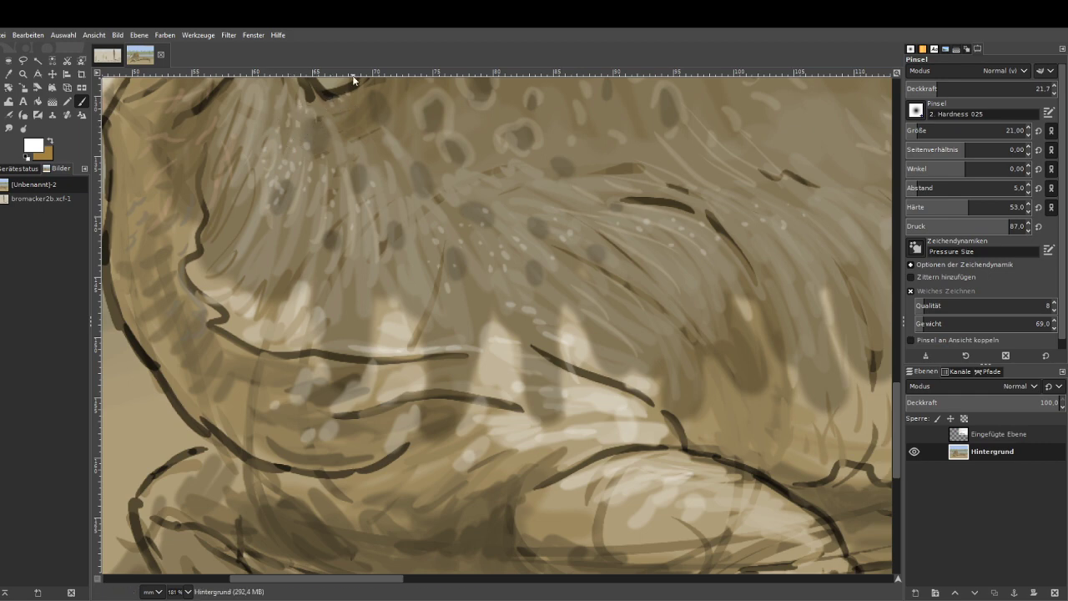
Pick the grey-green of the water between neck and sail and paint over the sail's rough front edge at size 87, opacity 61.6.
scroll(361, 380, "up", 5)
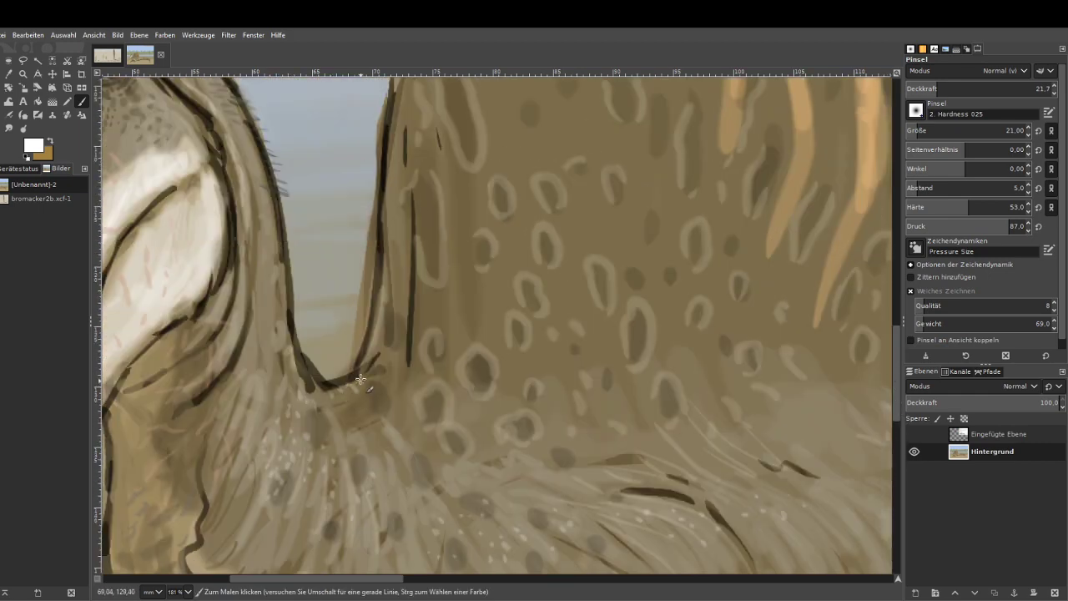
key("o")
left_click(352, 291)
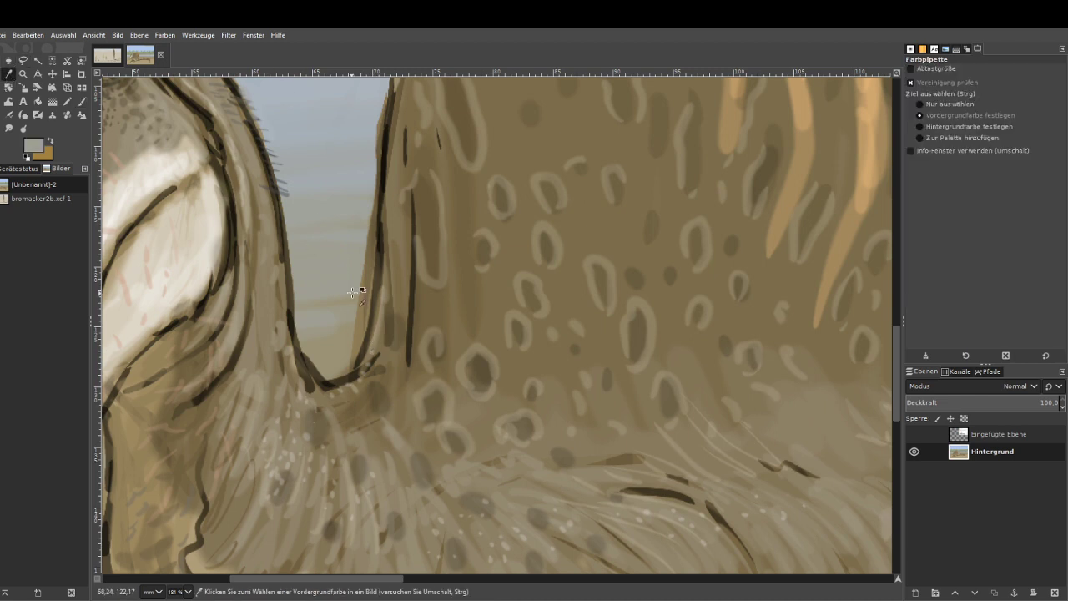
key("p")
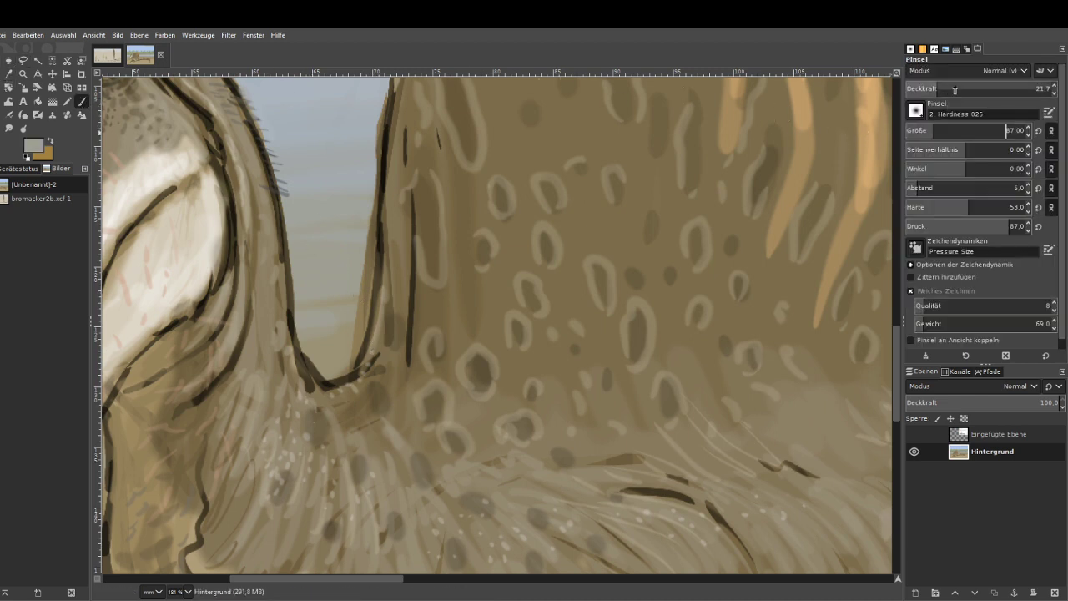
left_click(995, 88)
left_click_drag(363, 289, 348, 352)
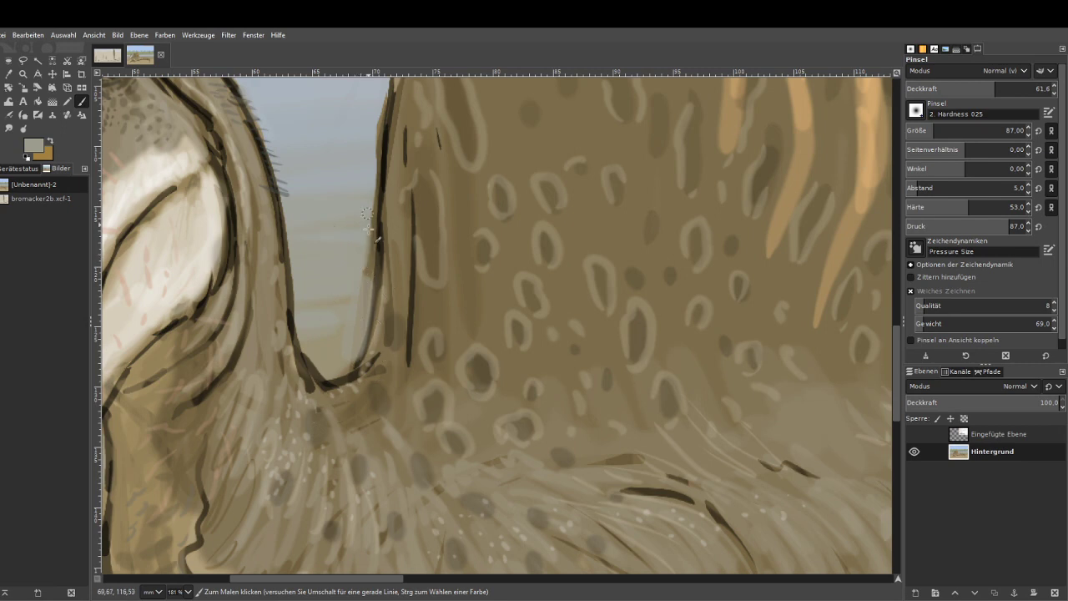
left_click_drag(369, 230, 358, 317)
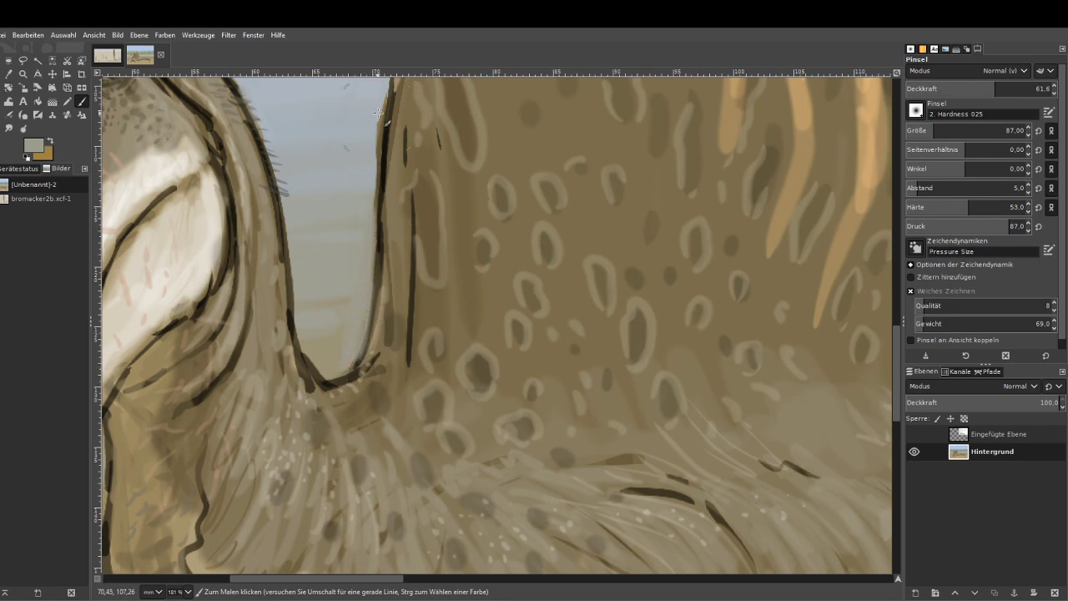
left_click_drag(379, 112, 372, 209)
Pick the lighter grey-blue of the water and clean up the higher part of the sail's front edge.
key("o")
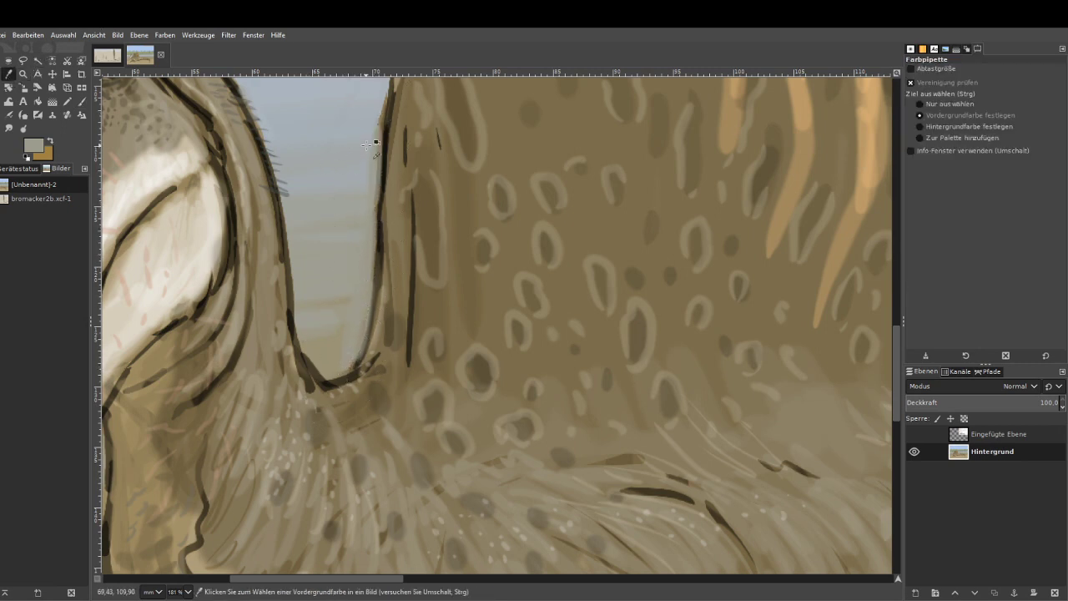
left_click(367, 144)
key("p")
left_click_drag(385, 92, 374, 189)
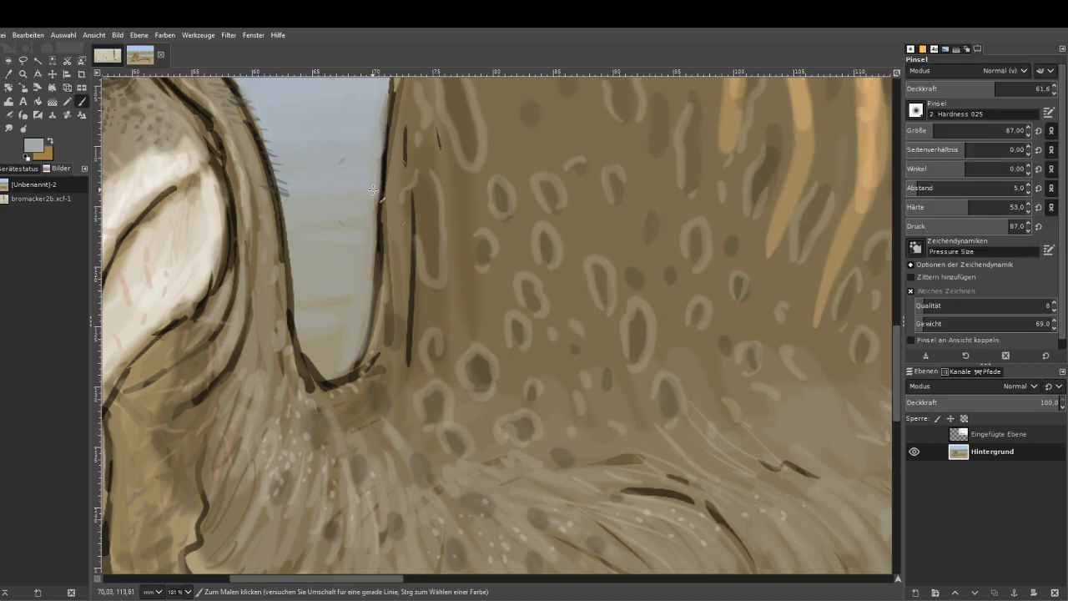
Pick the forest green and paint over the stray outline strokes around the sail's upper front curve at opacity 61.6.
scroll(333, 319, "down", 4)
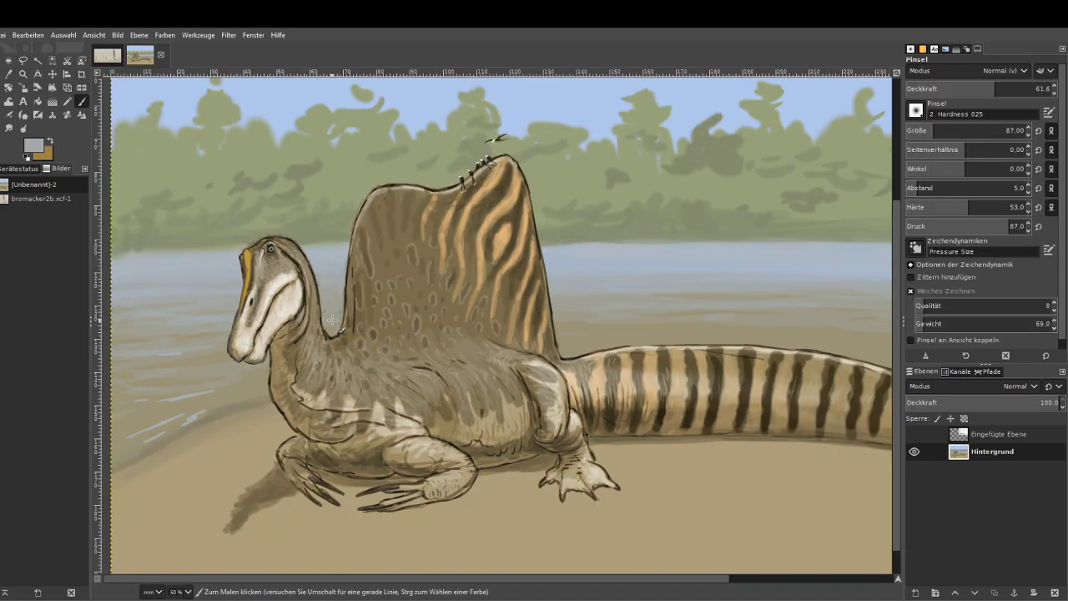
left_click(23, 74)
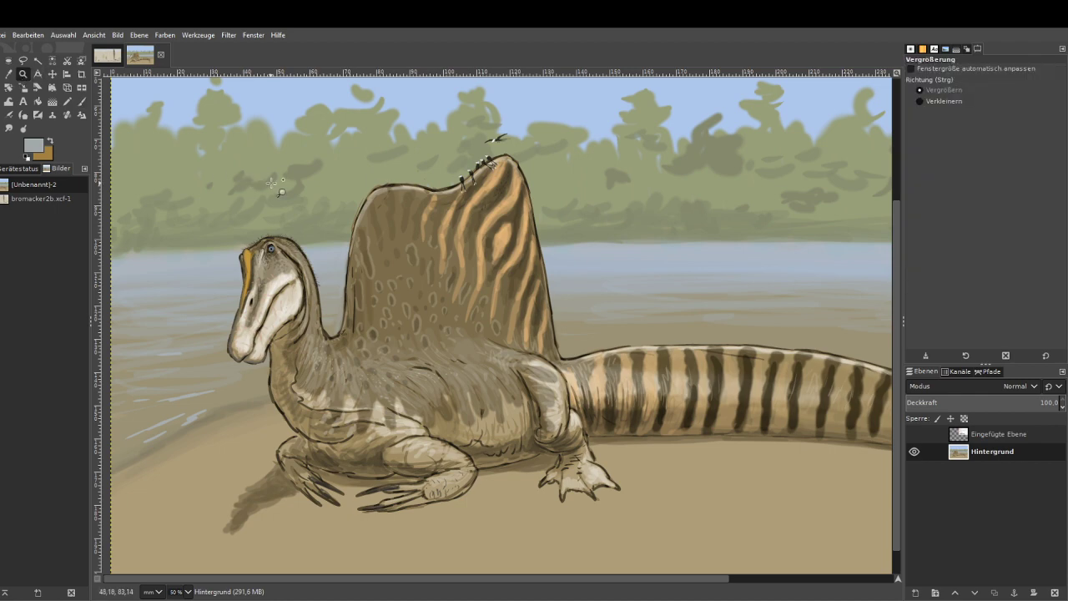
left_click_drag(309, 170, 465, 307)
key("o")
left_click(385, 220)
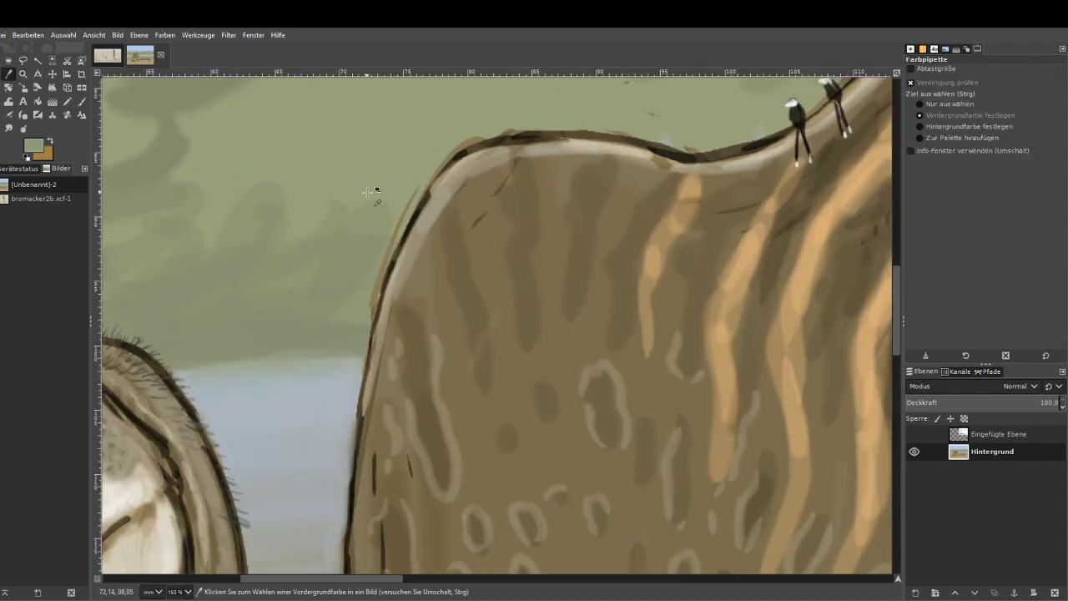
key("p")
left_click_drag(413, 183, 361, 334)
key("o")
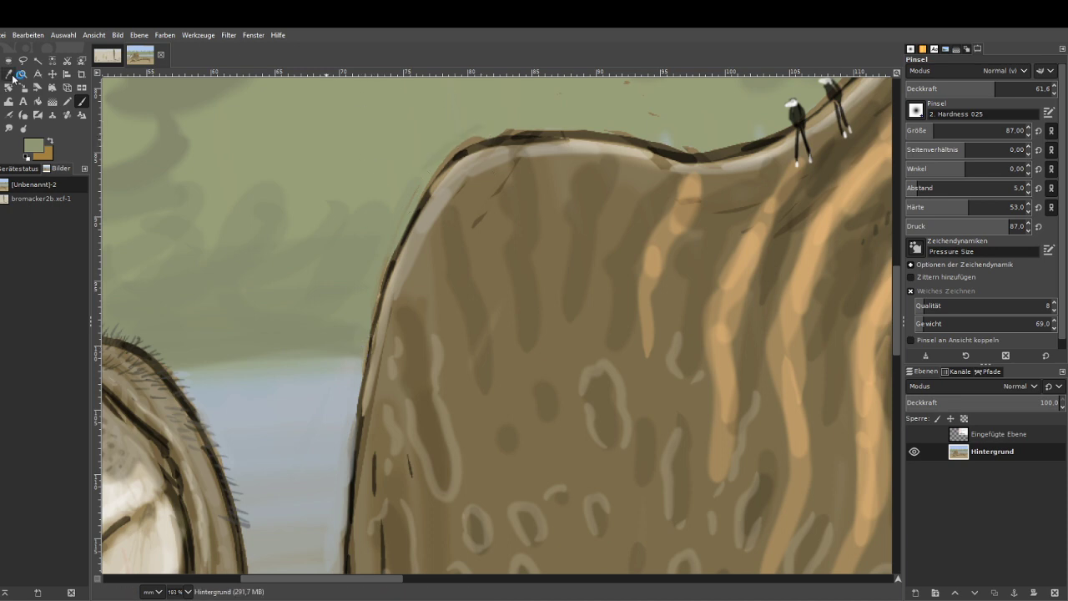
key("p")
mouse_move(501, 134)
left_mouse_down()
mouse_move(431, 174)
mouse_move(389, 251)
left_mouse_up()
mouse_move(535, 133)
left_mouse_down()
mouse_move(437, 150)
mouse_move(505, 131)
mouse_move(442, 169)
left_mouse_up()
key("shift+ctrl+j")
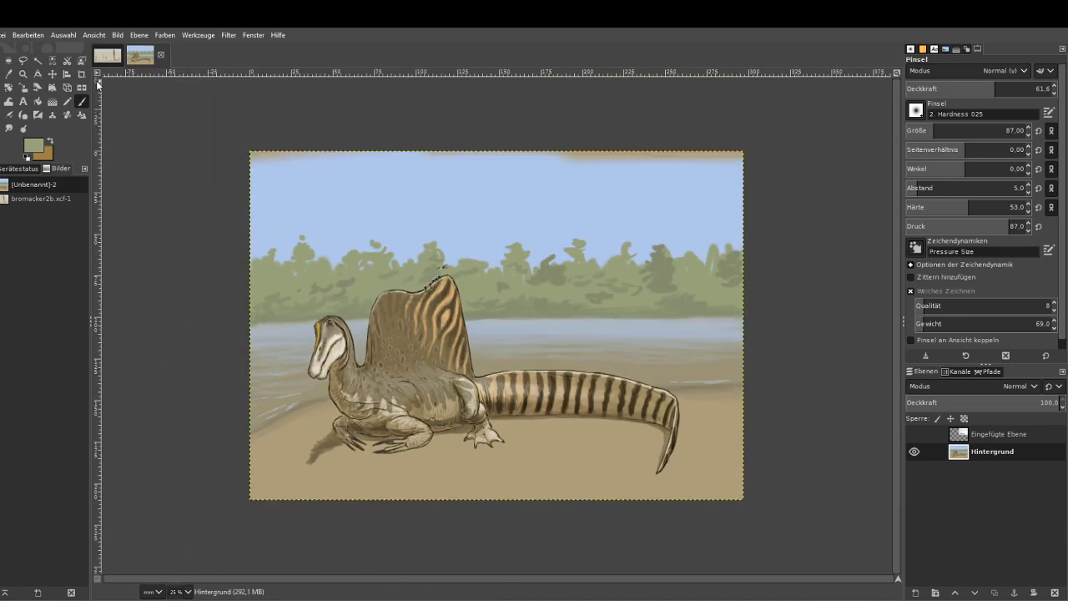
left_click(23, 73)
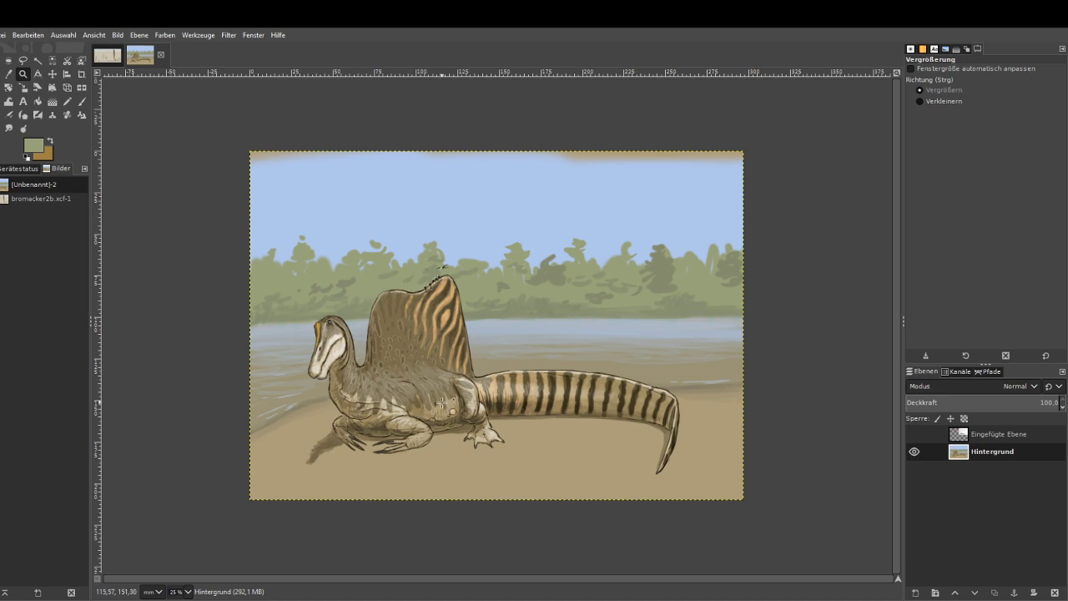
left_click_drag(286, 295, 484, 474)
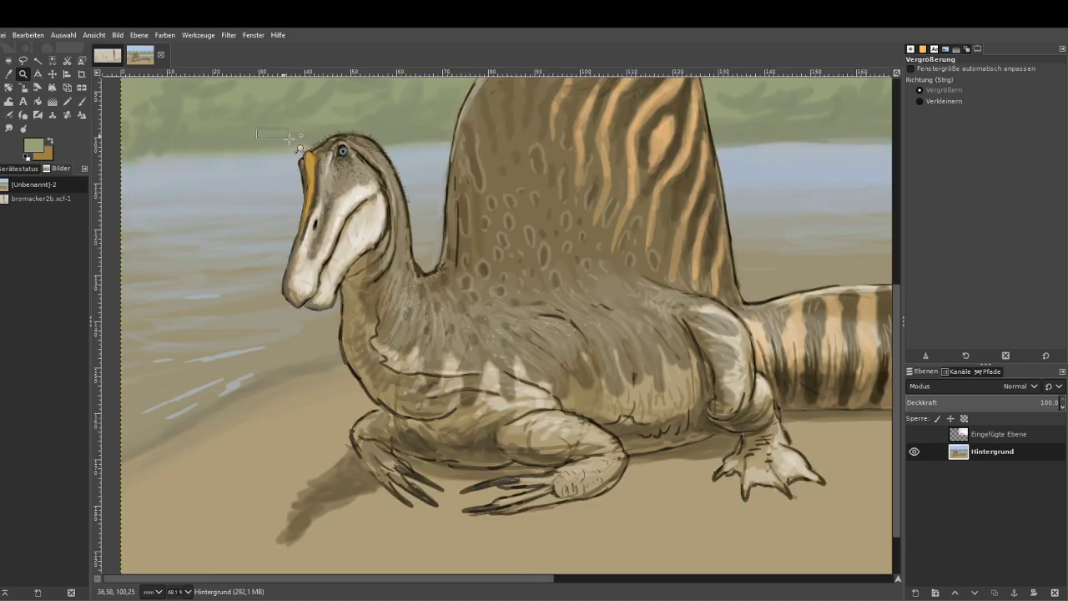
left_click_drag(285, 135, 490, 359)
key("minus")
key("minus")
key("minus")
key("minus")
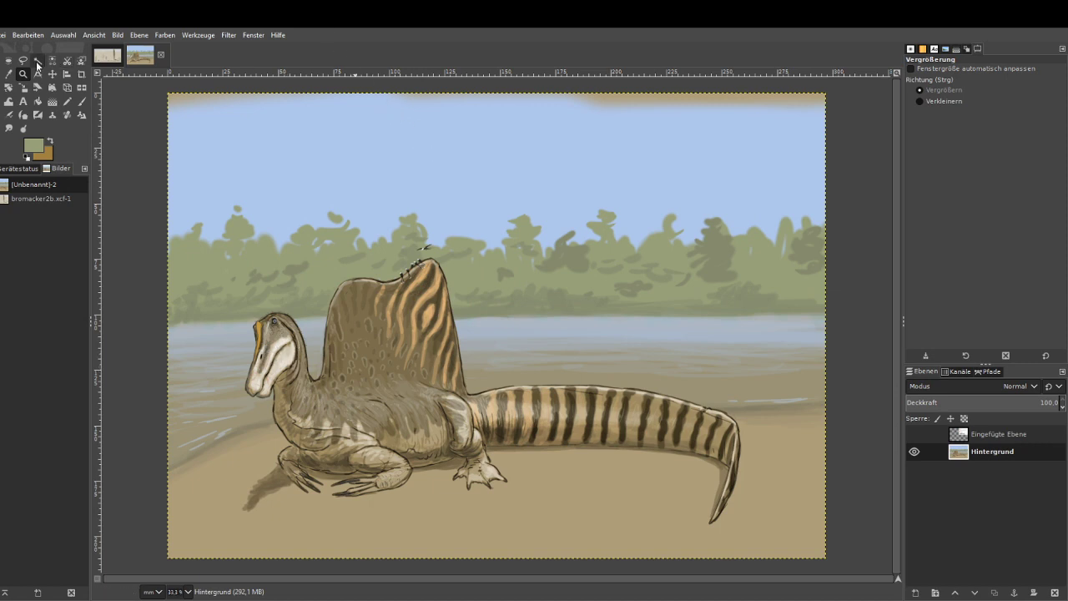
Pick the sky blue and cover the brown strips along the sky's upper edge at size 354, opacity 100.
left_click(9, 73)
left_click(172, 103)
key("p")
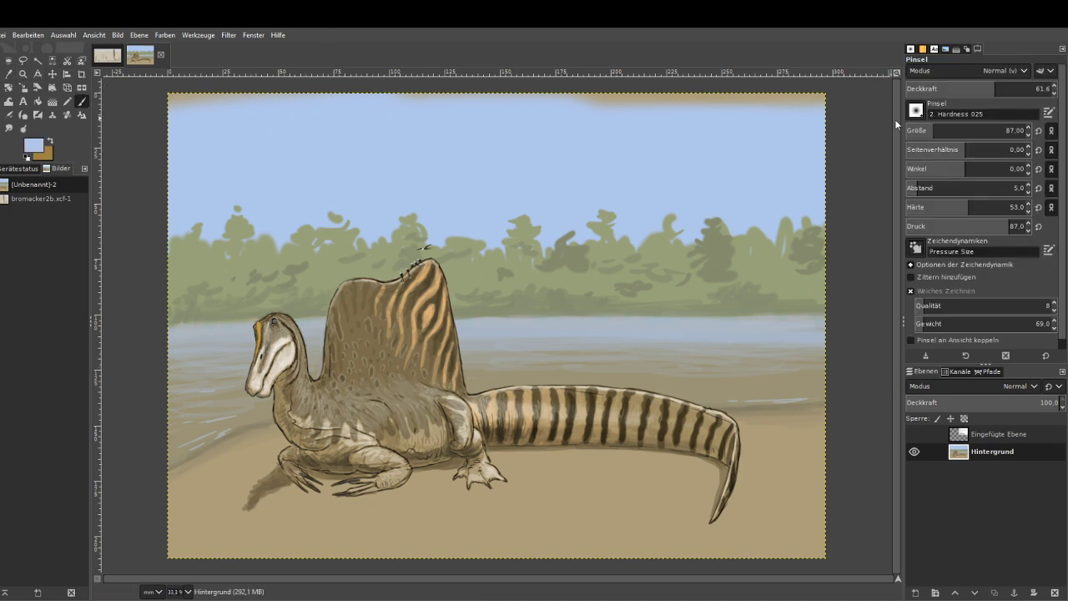
left_click_drag(1000, 89, 1054, 88)
mouse_move(242, 99)
left_mouse_down()
mouse_move(197, 103)
mouse_move(423, 90)
left_mouse_up()
left_click_drag(668, 101, 822, 100)
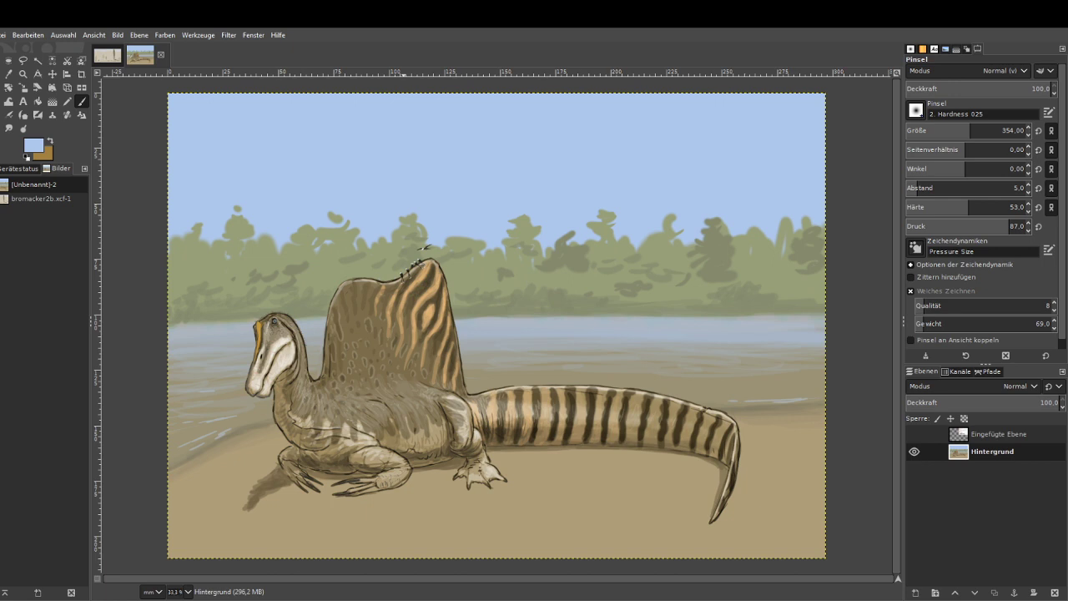
key("m")
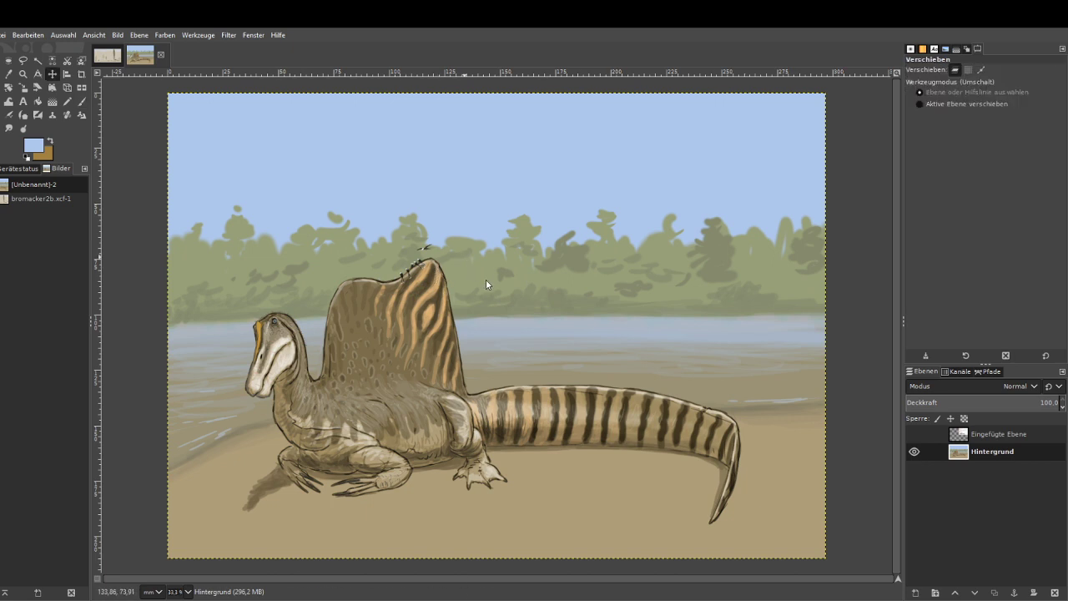
left_click(23, 74)
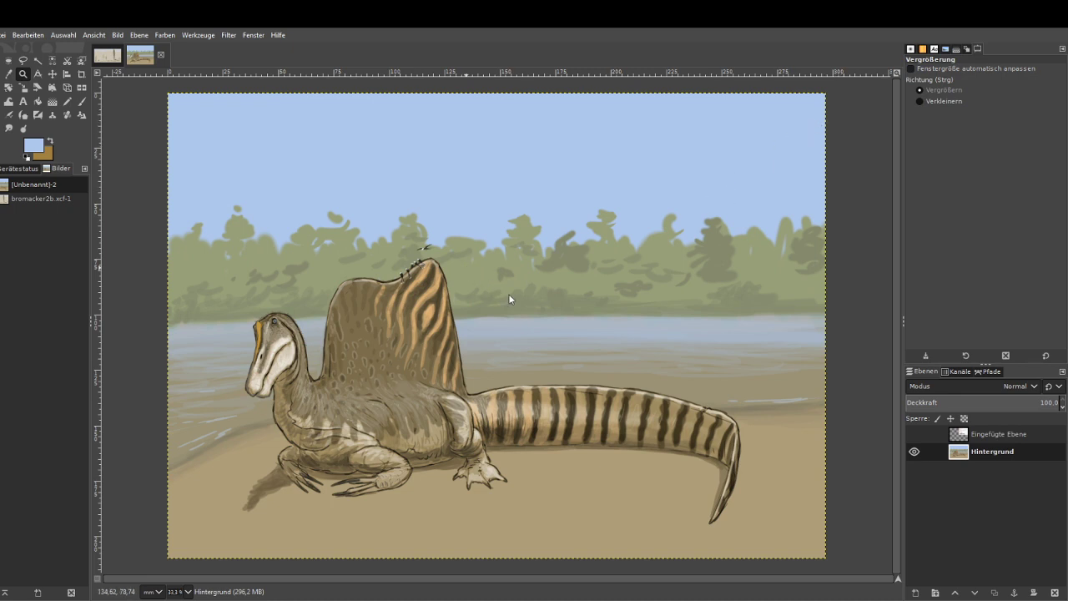
key("ctrl+c")
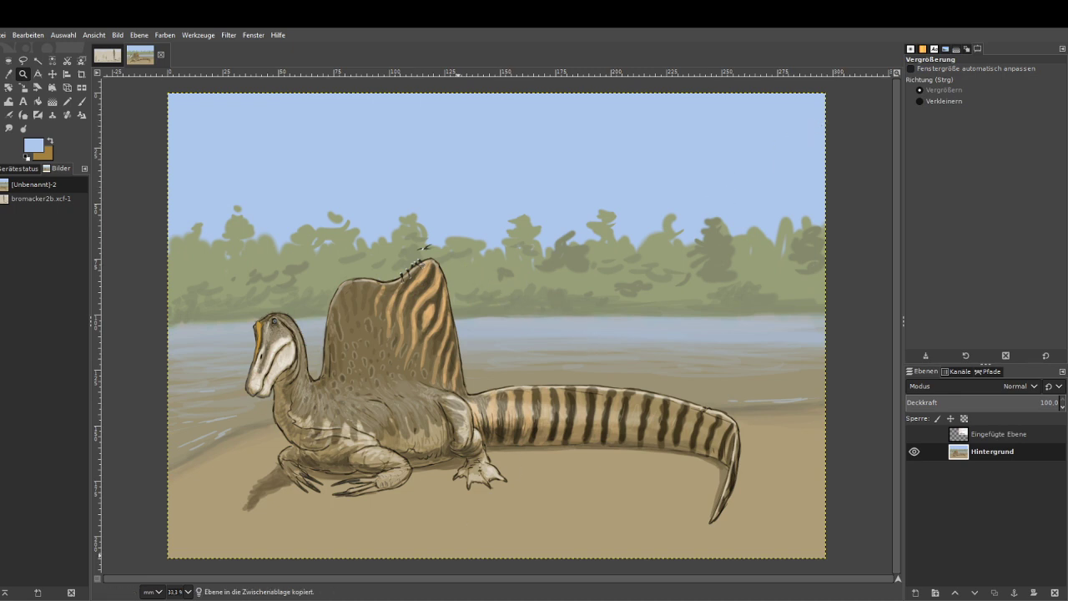
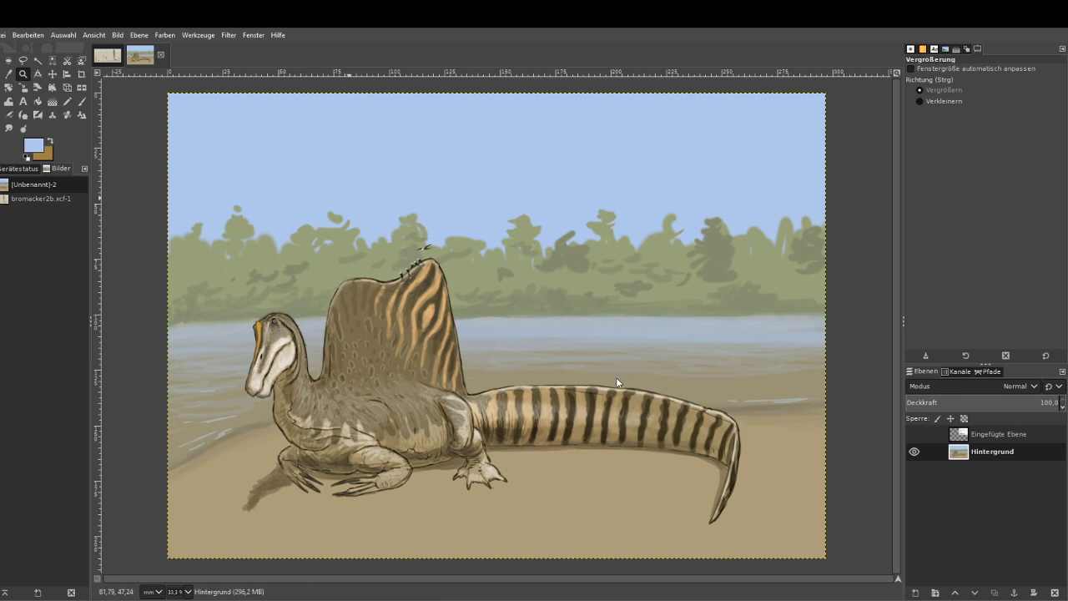
Paste the fossil and skeleton reference figure as a new layer, hide it and make the Hintergrund layer active.
key("ctrl+v")
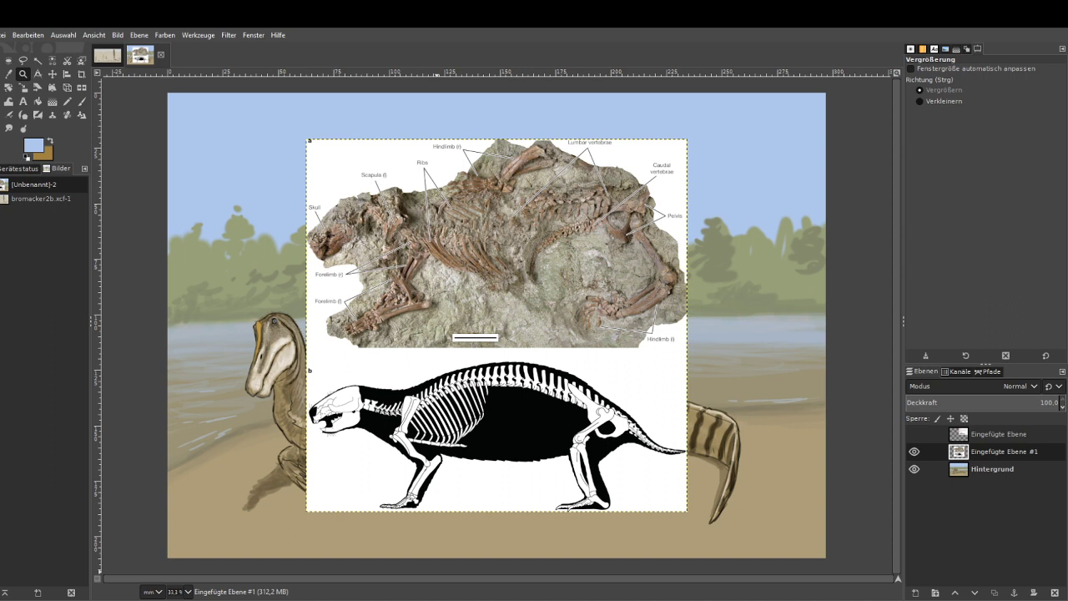
key("p")
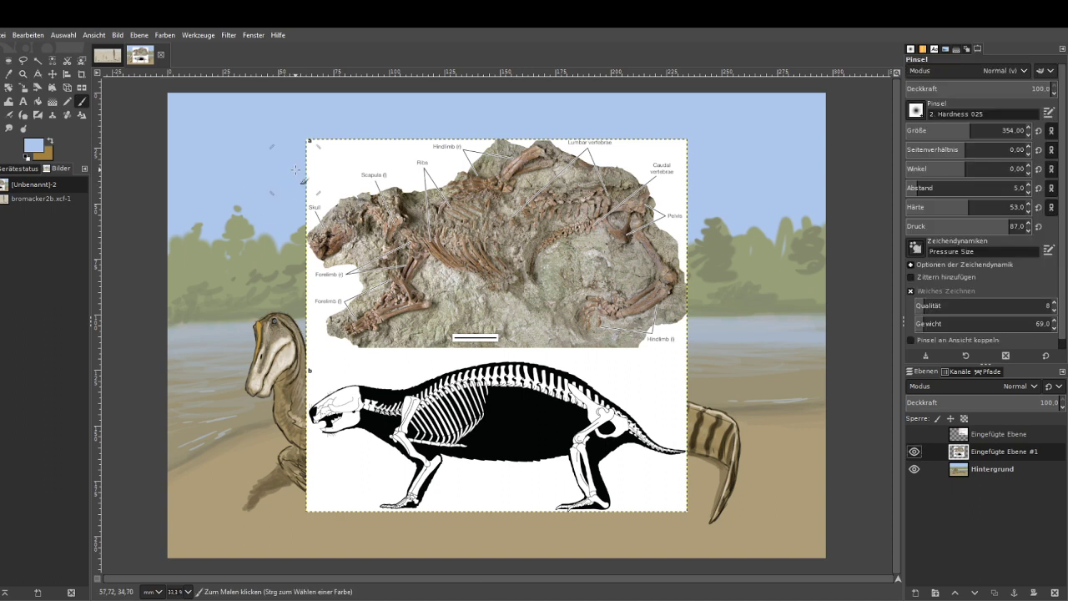
left_click(28, 76)
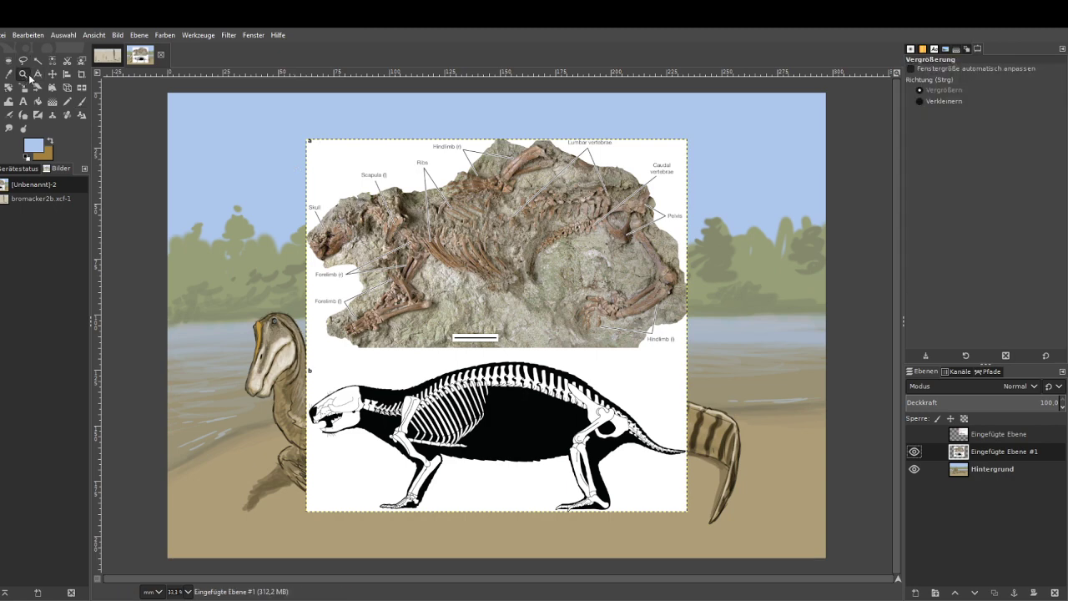
left_click(915, 452)
left_click(960, 469)
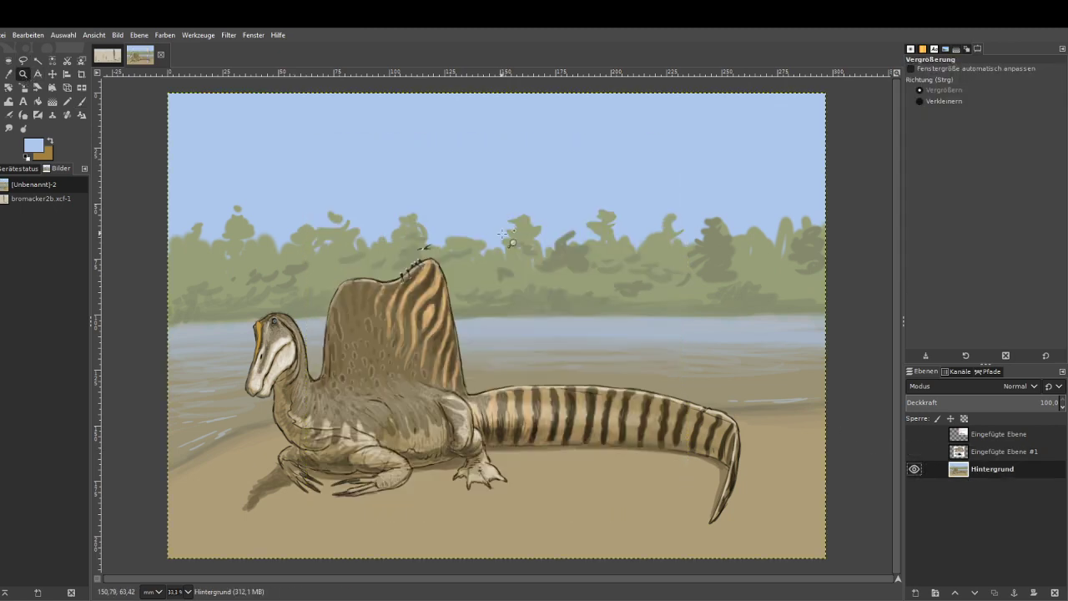
Pick the pinkish brown of the snout marks and paint short flecks over both jaws at size 39, opacity 51.6.
left_click_drag(232, 334, 308, 446)
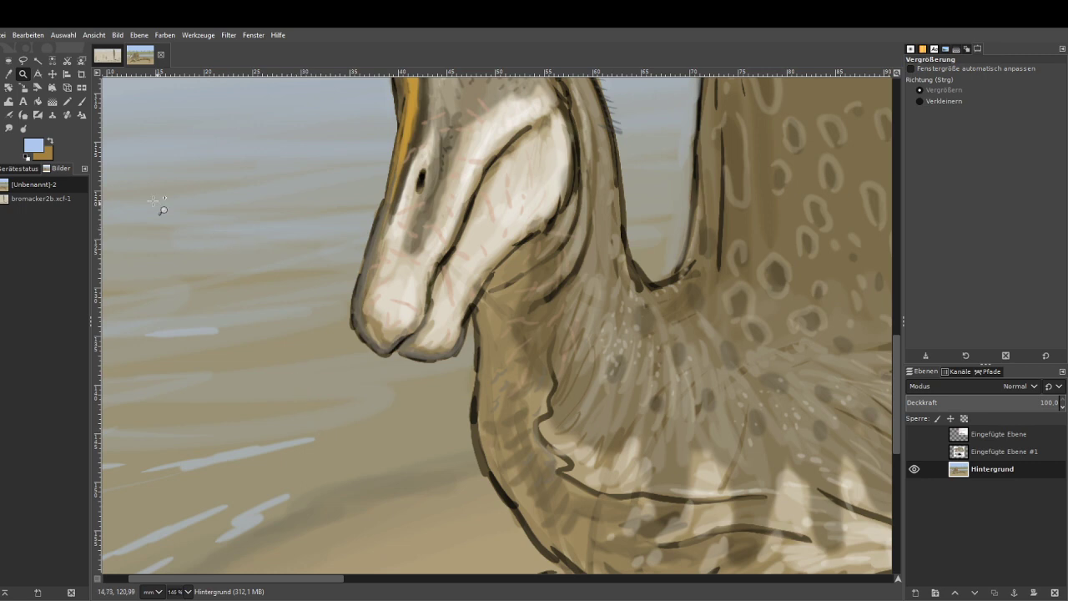
left_click(8, 73)
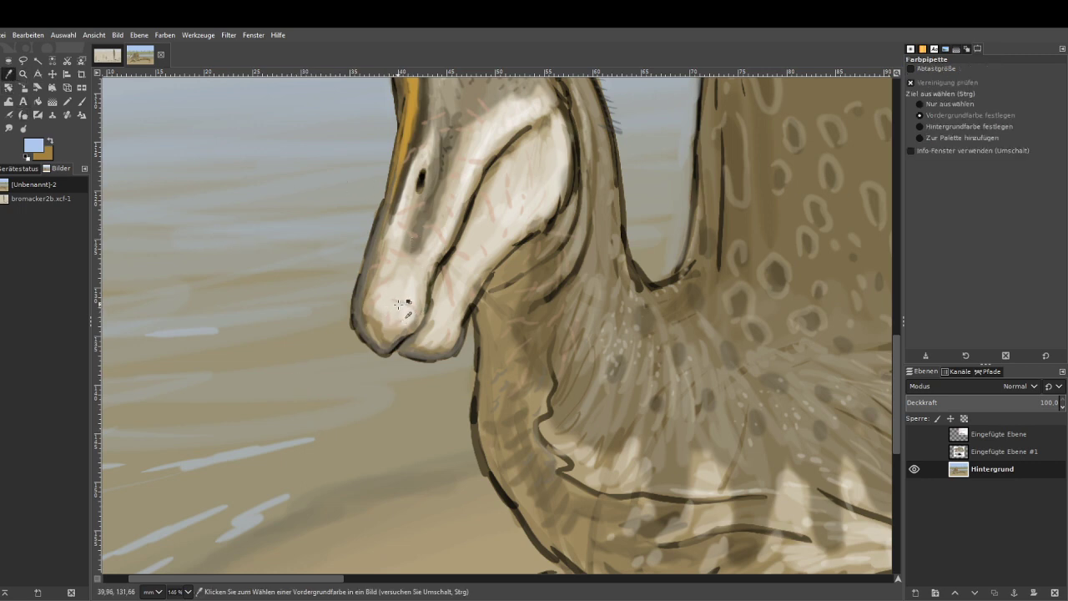
left_click(459, 288)
left_click(847, 84)
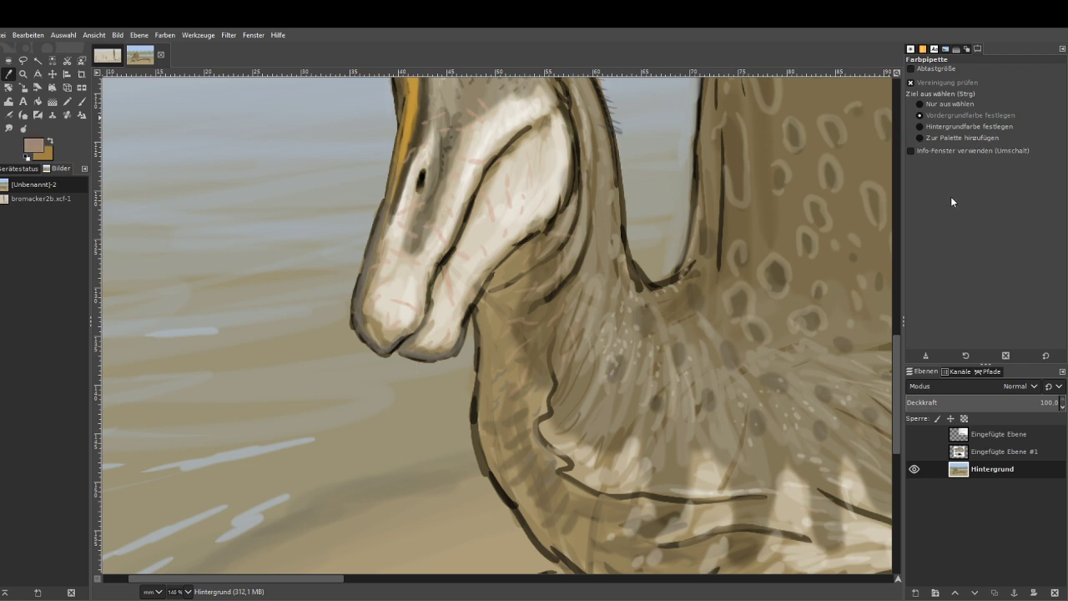
key("p")
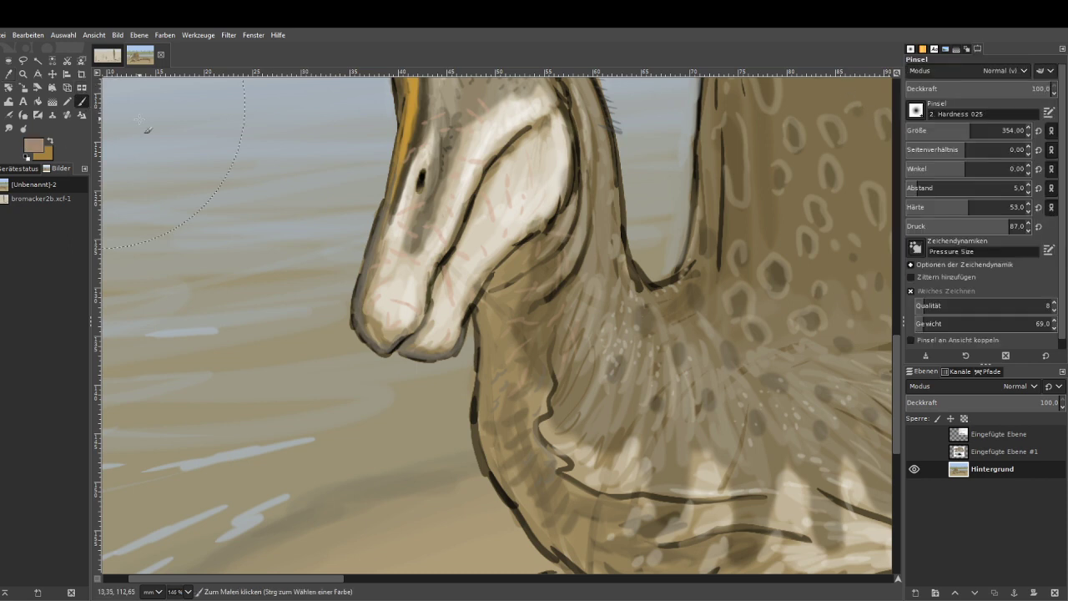
left_click(981, 89)
left_click(924, 131)
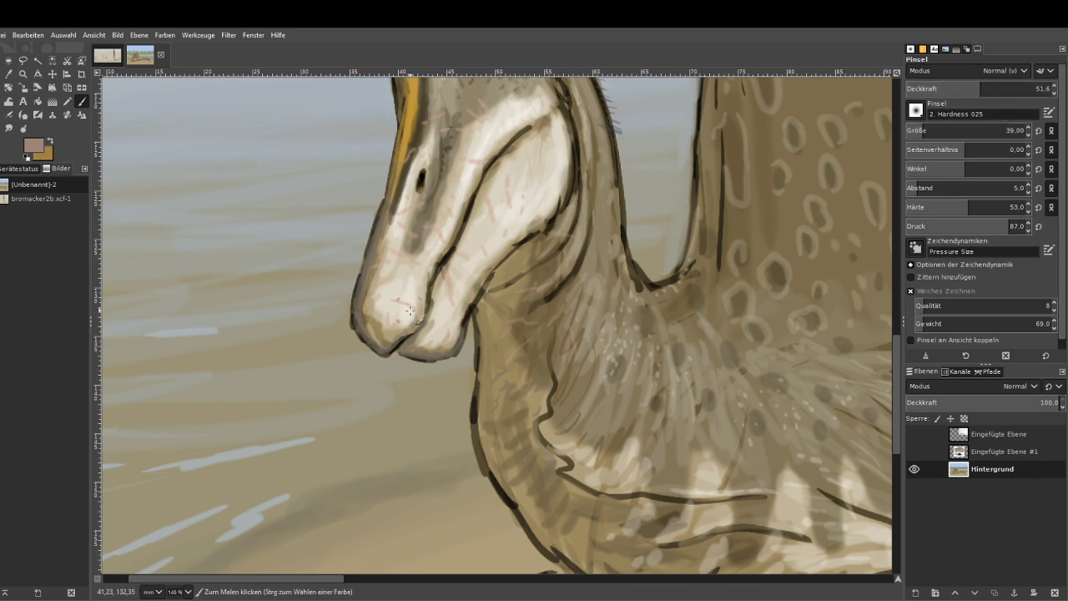
left_click_drag(410, 311, 396, 304)
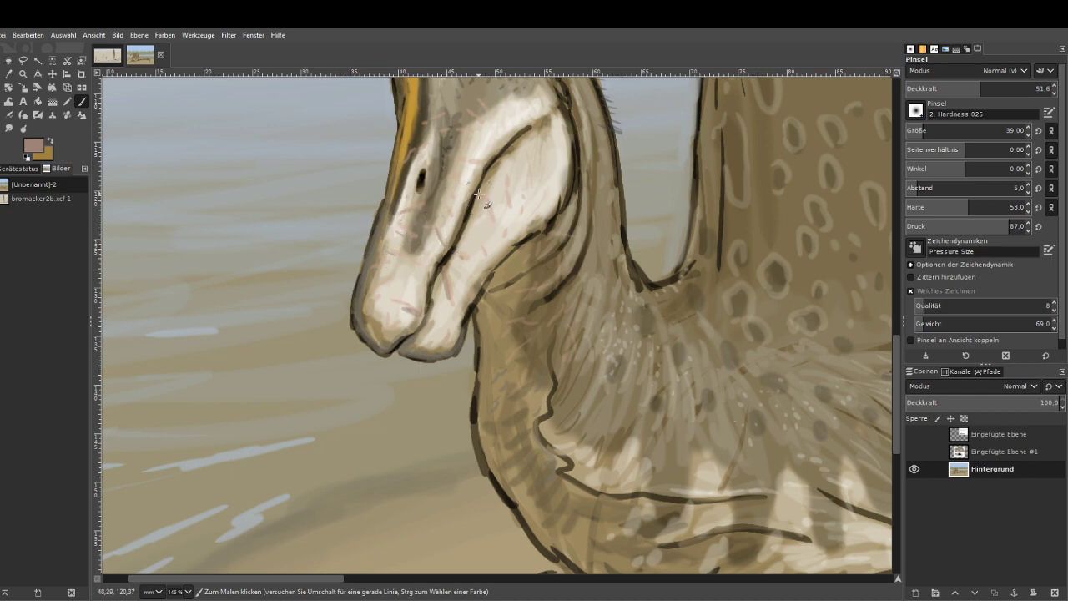
mouse_move(480, 193)
left_mouse_down()
mouse_move(490, 219)
mouse_move(513, 226)
left_mouse_up()
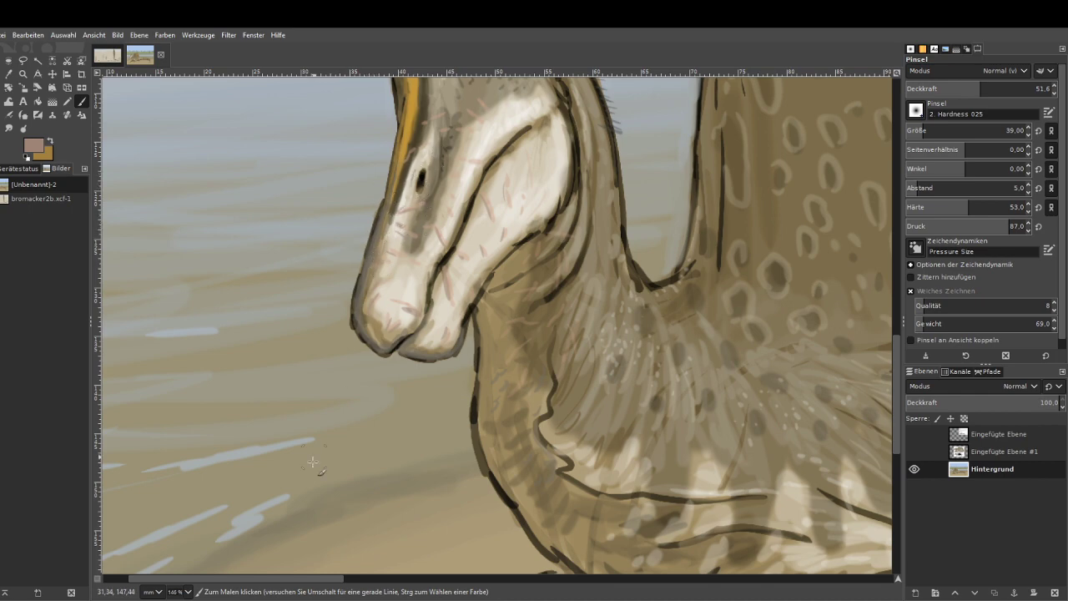
Pick the dark grey-brown of the tail stripes and paint short bands across the hind foot at size 65.
scroll(312, 462, "down", 4)
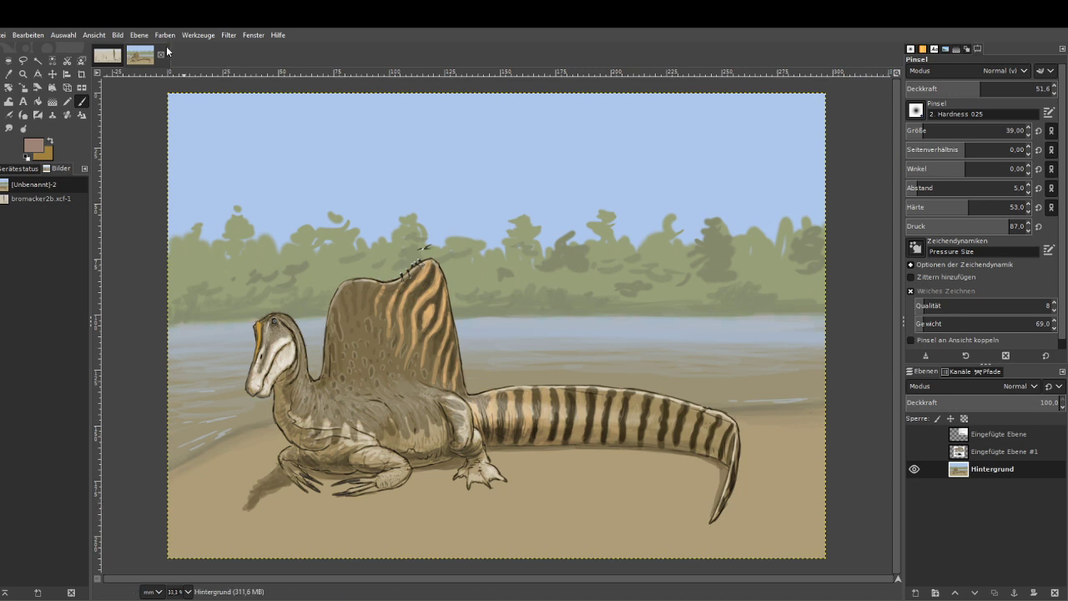
left_click(23, 74)
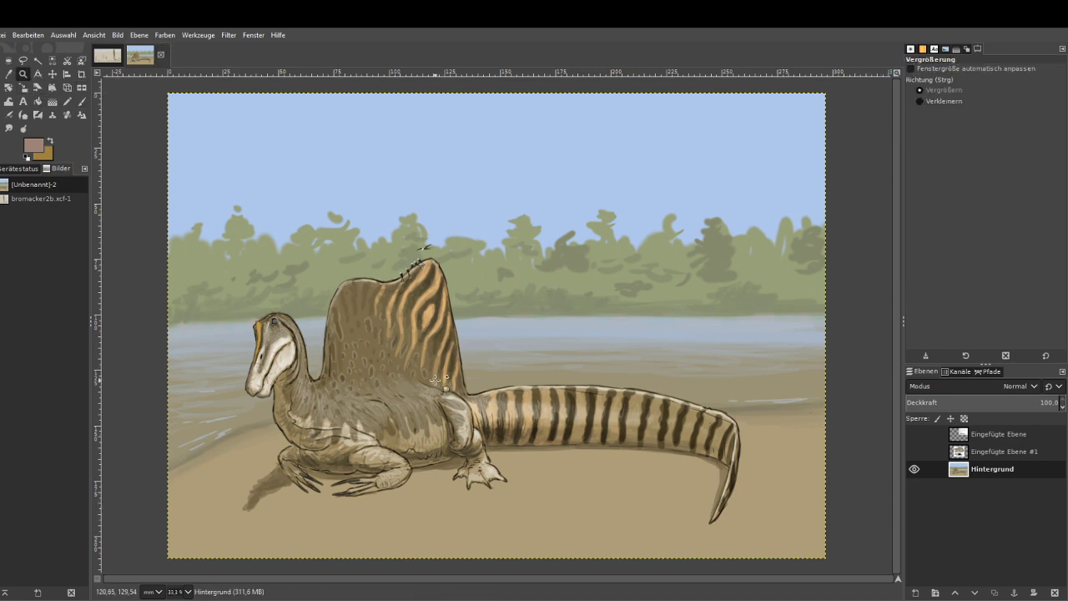
mouse_move(424, 410)
left_mouse_down()
mouse_move(455, 424)
mouse_move(538, 541)
left_mouse_up()
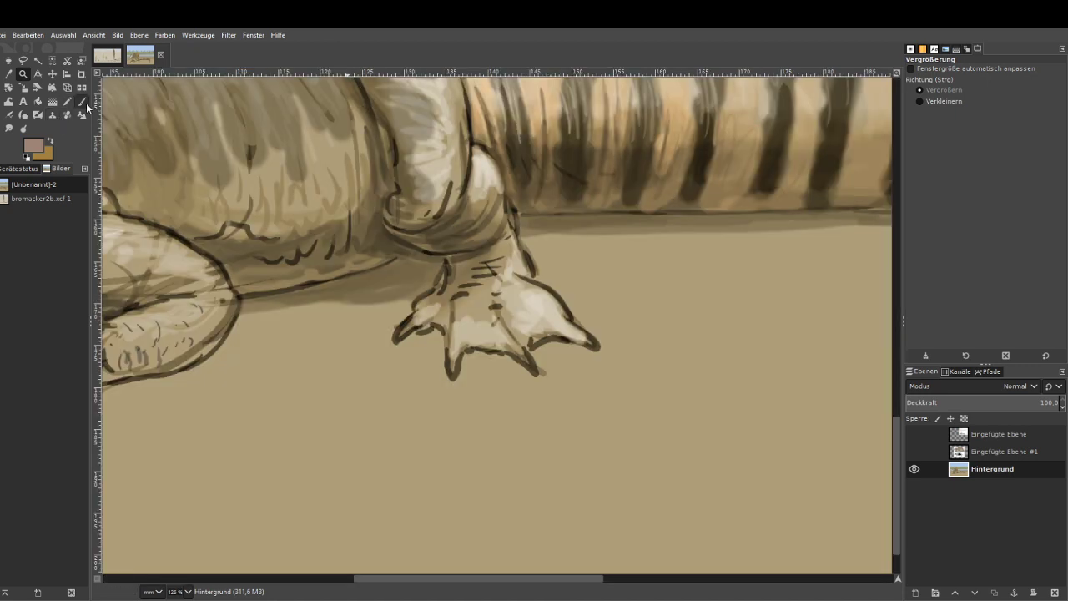
left_click(85, 101)
left_click(50, 141)
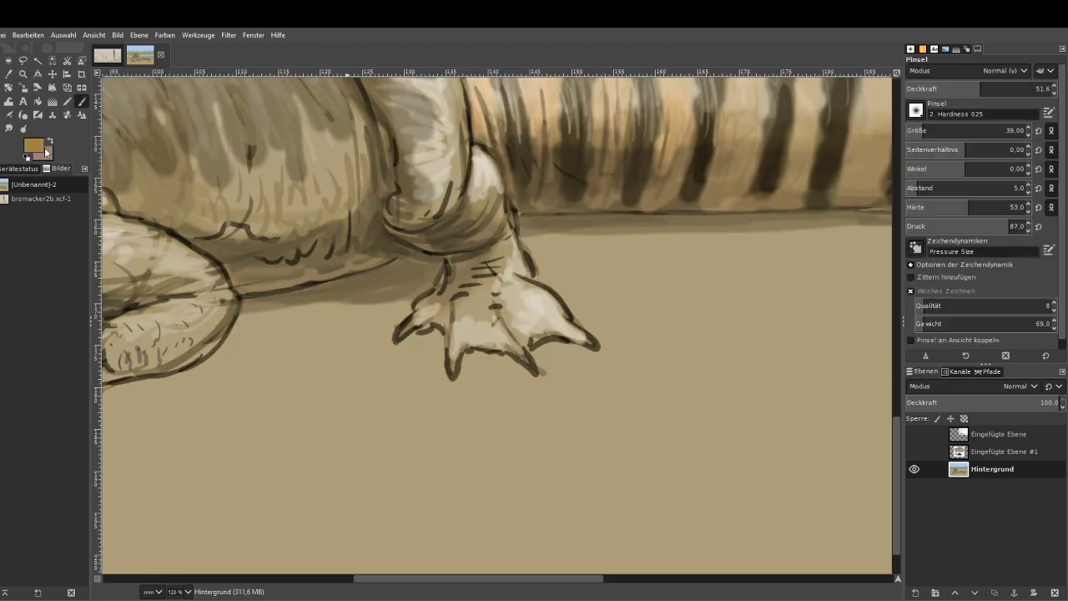
left_click(855, 105, "ctrl")
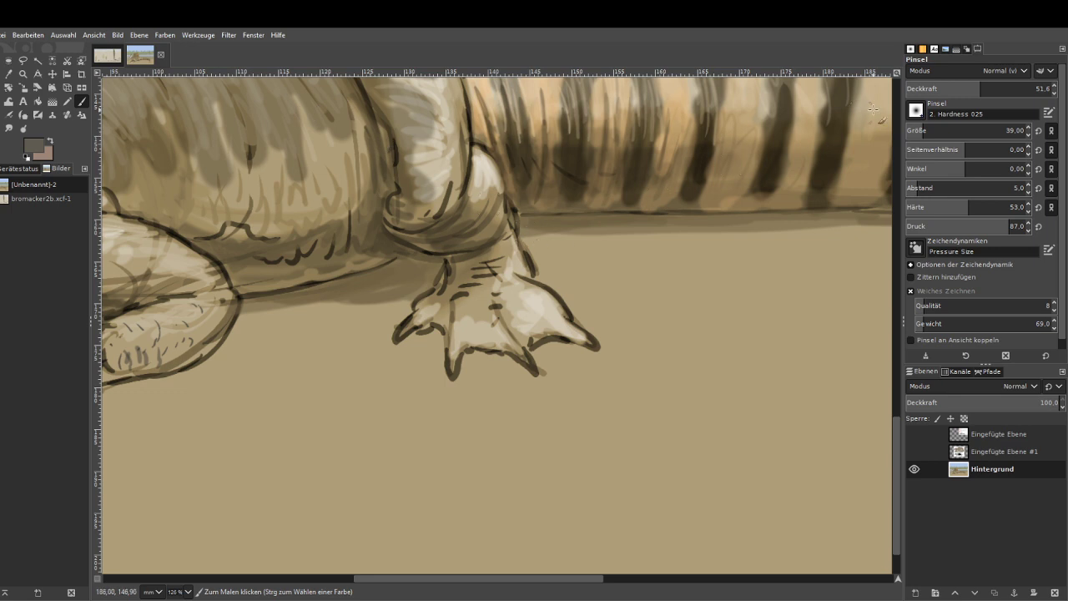
left_click(929, 128)
mouse_move(557, 304)
left_mouse_down()
mouse_move(535, 320)
mouse_move(529, 303)
mouse_move(489, 336)
left_mouse_up()
left_click_drag(500, 316, 488, 320)
mouse_move(524, 288)
left_mouse_down()
mouse_move(512, 293)
mouse_move(502, 276)
left_mouse_up()
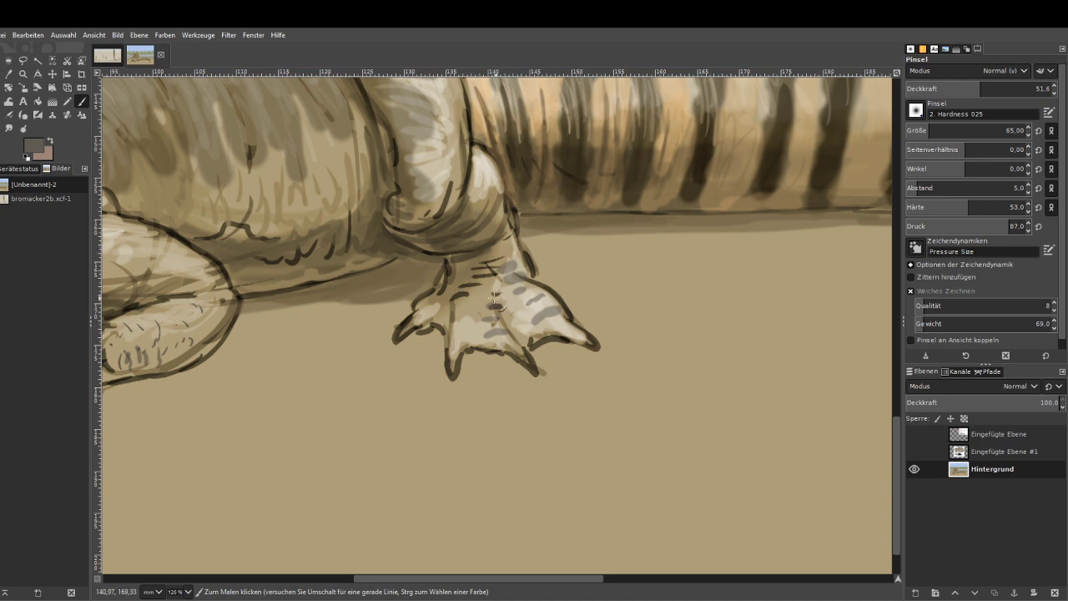
left_click_drag(489, 301, 499, 306)
left_click(488, 293)
Add small scale ticks along the middle of the hind foot with the brush at size 19.
left_click(917, 131)
left_click(470, 336)
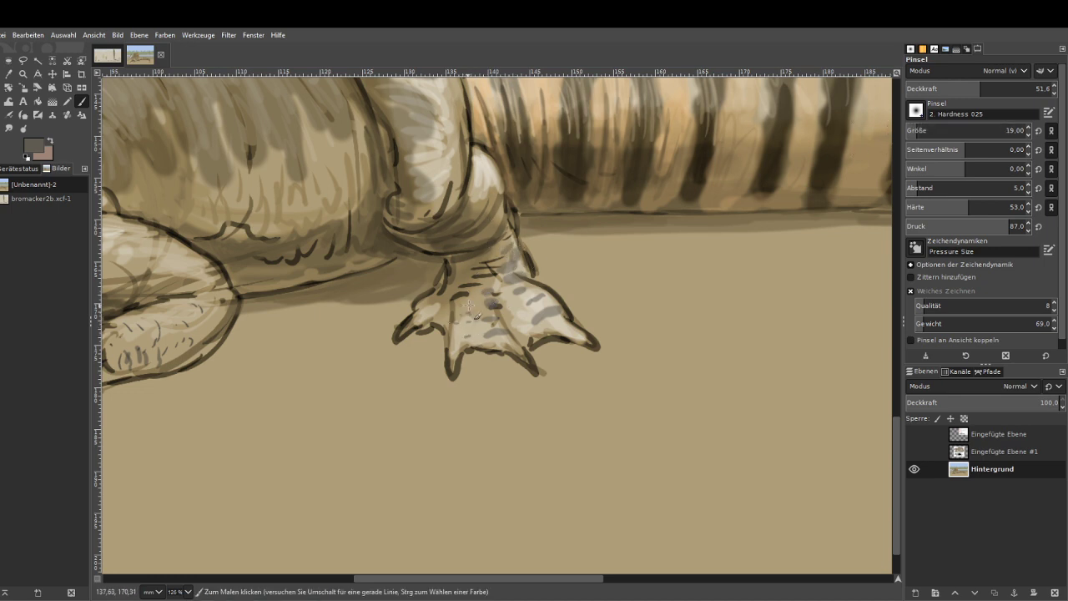
left_click(469, 324)
left_click(470, 314)
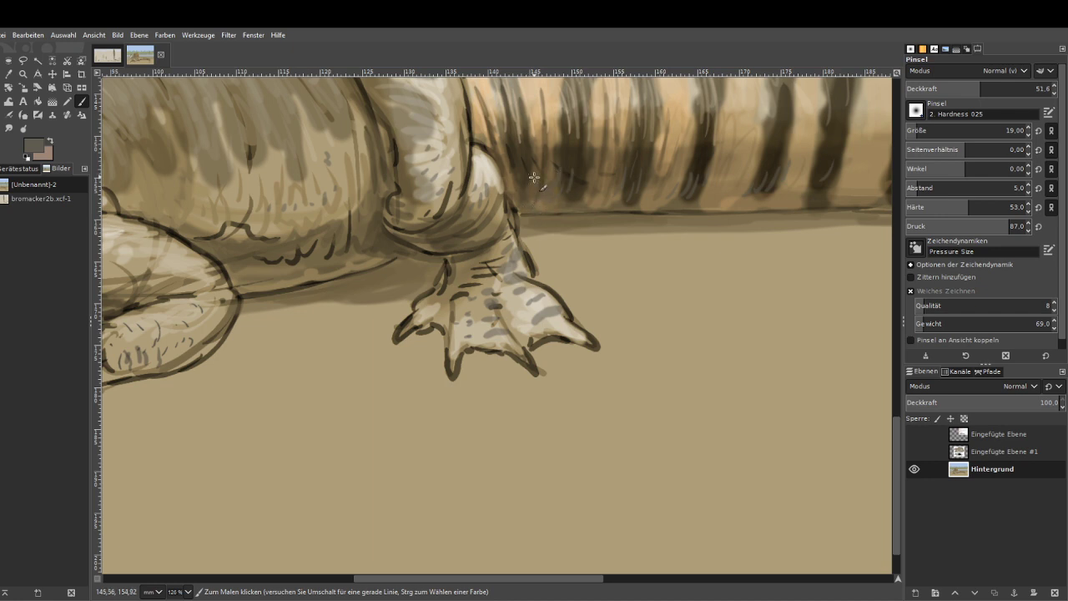
Pick the dark brown of the lower belly and add fine shading strokes along the near forearm and fingers.
left_click(8, 74)
left_click_drag(561, 579, 417, 578)
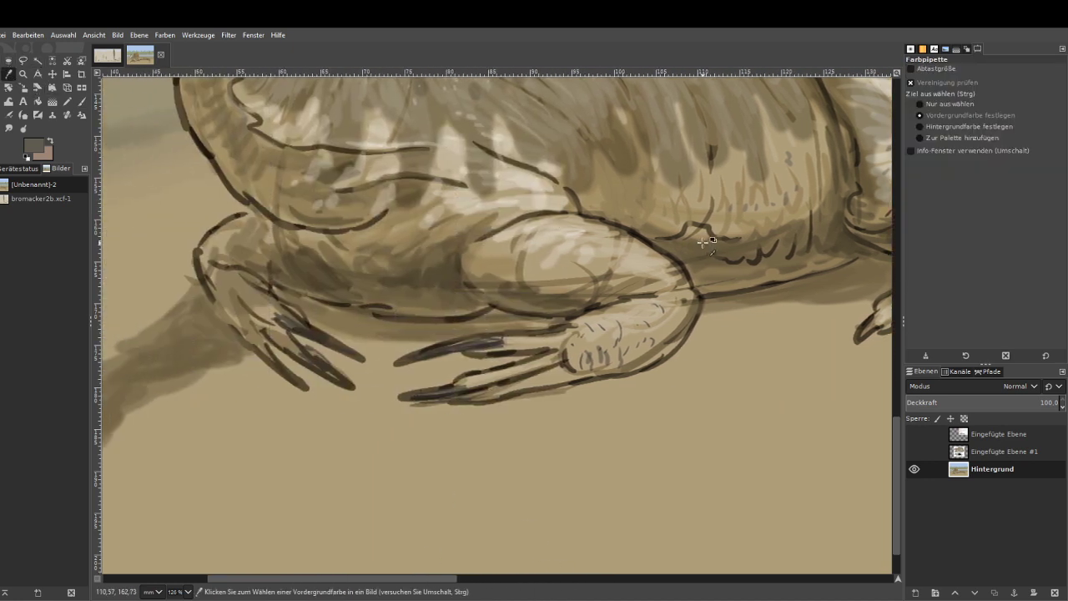
left_click(718, 276)
key("p")
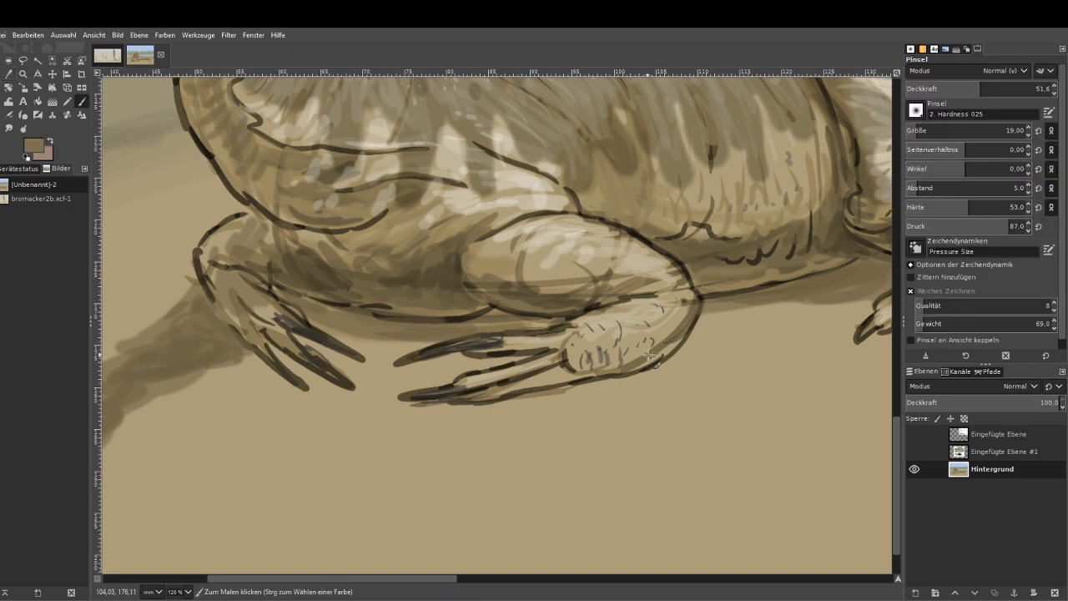
left_click_drag(671, 343, 623, 365)
mouse_move(688, 323)
left_mouse_down()
mouse_move(663, 336)
mouse_move(665, 353)
mouse_move(659, 343)
left_mouse_up()
mouse_move(572, 379)
left_mouse_down()
mouse_move(503, 391)
mouse_move(536, 380)
mouse_move(504, 374)
left_mouse_up()
mouse_move(548, 341)
left_mouse_down()
mouse_move(497, 349)
mouse_move(546, 345)
mouse_move(540, 383)
mouse_move(615, 375)
left_mouse_up()
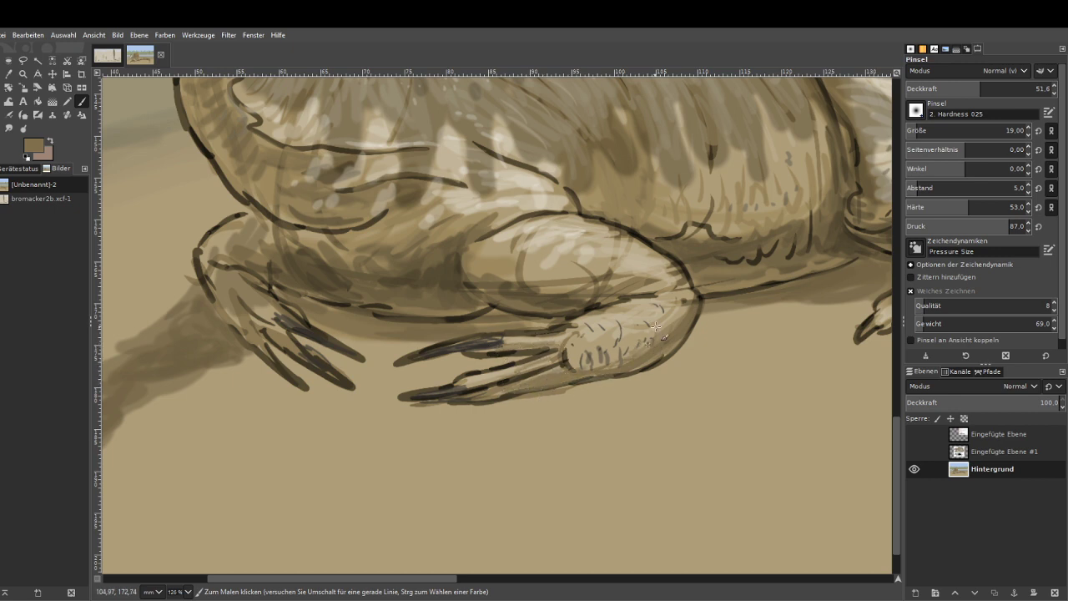
left_click_drag(682, 322, 642, 368)
Pick the light beige of the chest patches and brush highlights onto the near forearm and upper arm.
left_click(10, 77)
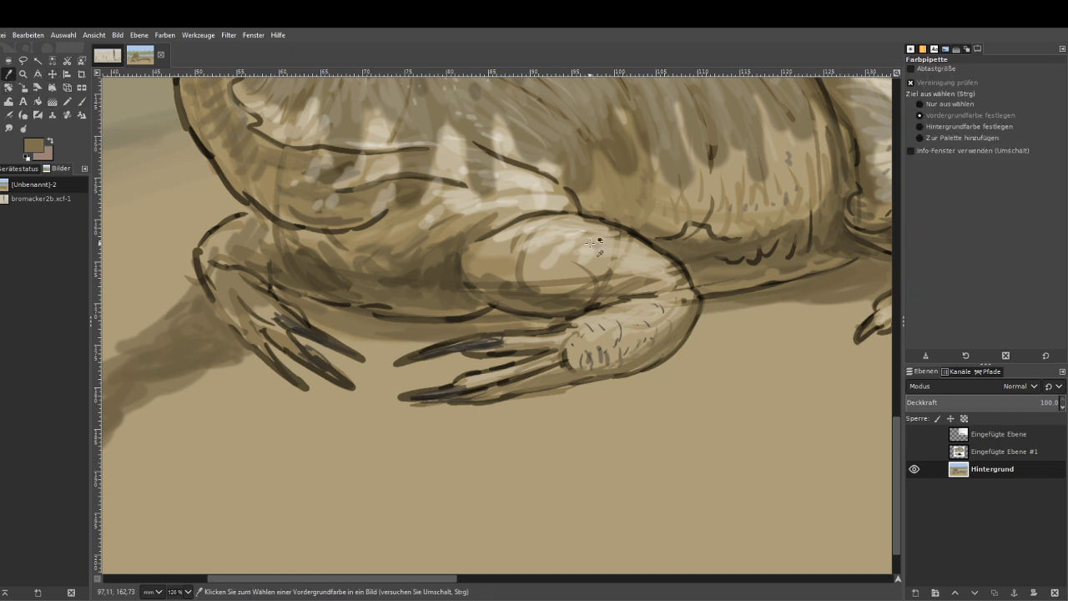
left_click(430, 165)
left_click(81, 102)
mouse_move(689, 312)
left_mouse_down()
mouse_move(665, 328)
mouse_move(649, 353)
mouse_move(692, 307)
mouse_move(664, 326)
mouse_move(628, 318)
mouse_move(624, 357)
left_mouse_up()
mouse_move(678, 276)
left_mouse_down()
mouse_move(662, 257)
mouse_move(678, 284)
mouse_move(623, 274)
mouse_move(584, 284)
mouse_move(601, 296)
mouse_move(505, 262)
left_mouse_up()
Pick the tan brown of the belly and shade the lower edge of the near upper arm.
left_click(9, 74)
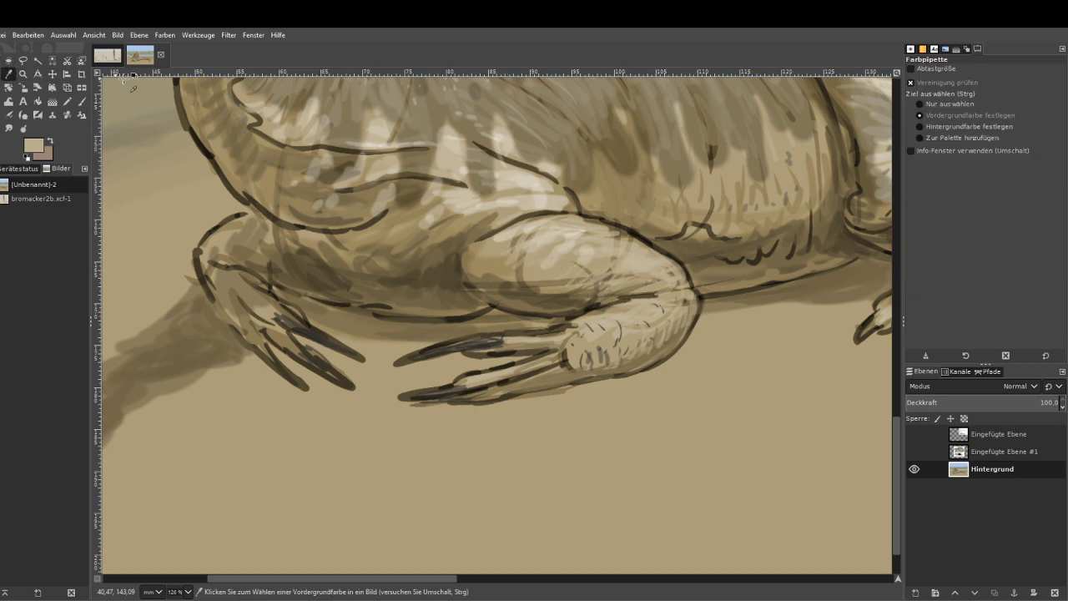
left_click(661, 197)
left_click(82, 102)
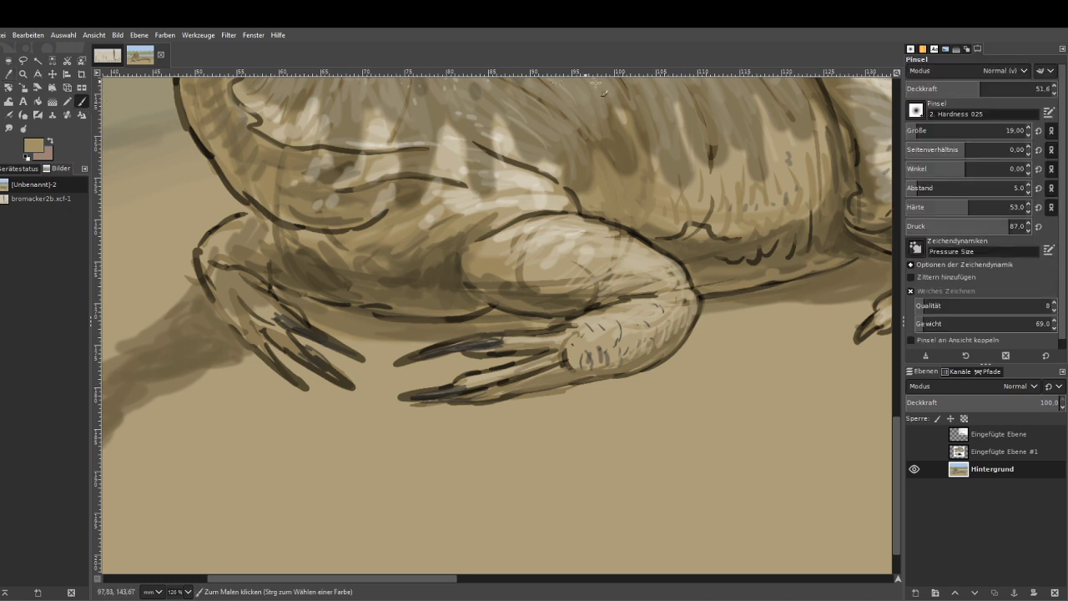
left_click_drag(598, 294, 530, 287)
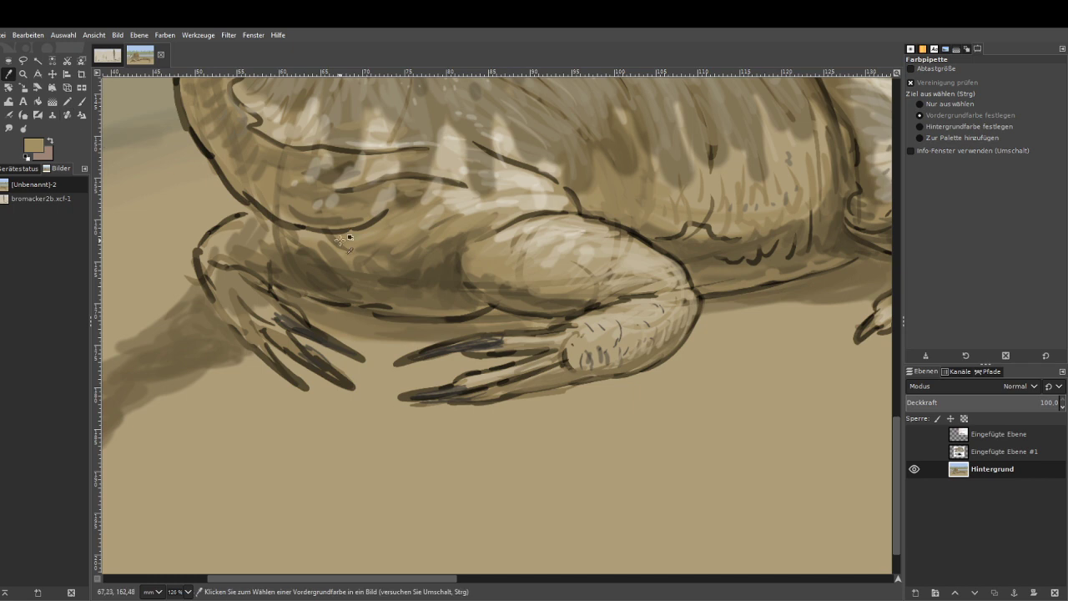
Brush tan strokes over the far front arm and hand at size 48.
key("p")
mouse_move(227, 238)
left_mouse_down()
mouse_move(212, 257)
mouse_move(269, 232)
left_mouse_up()
left_click_drag(220, 263, 260, 314)
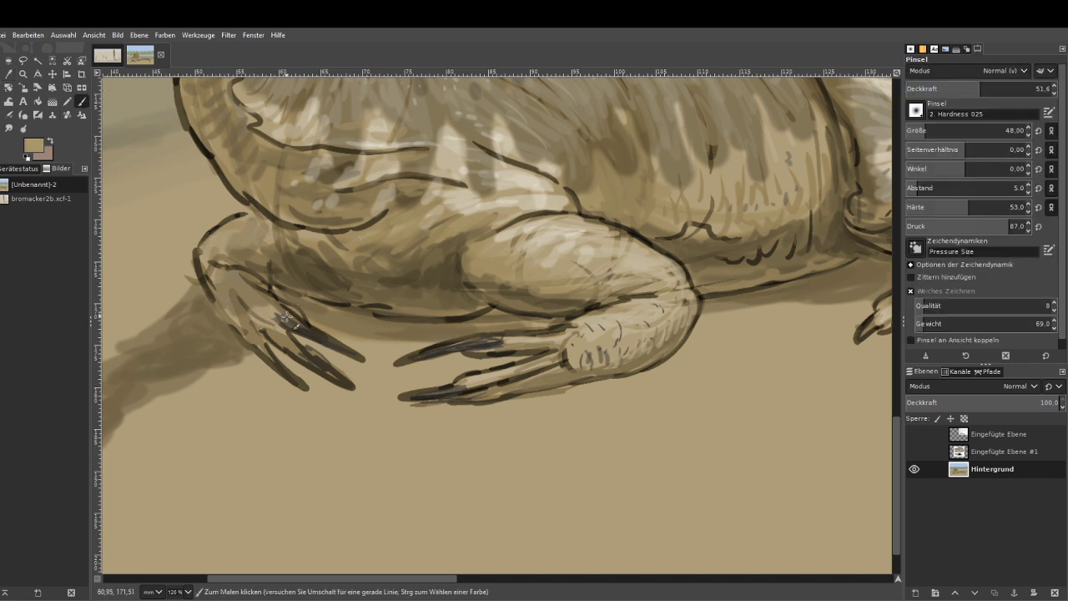
Show the fossil and skeleton reference layer over the full painting to examine it, and hide it again.
scroll(208, 396, "down", 4)
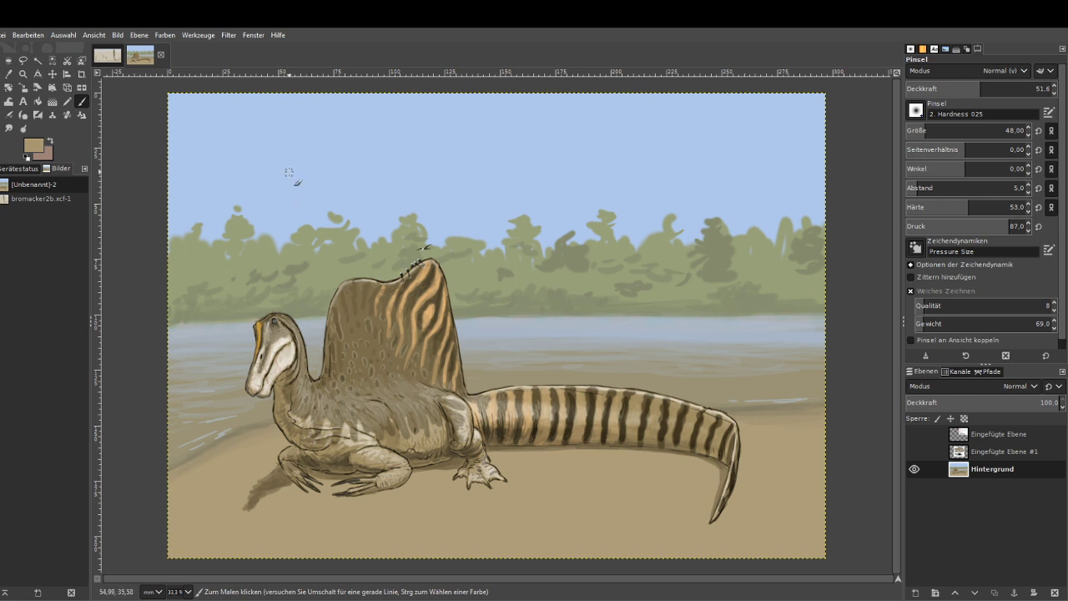
left_click(911, 451)
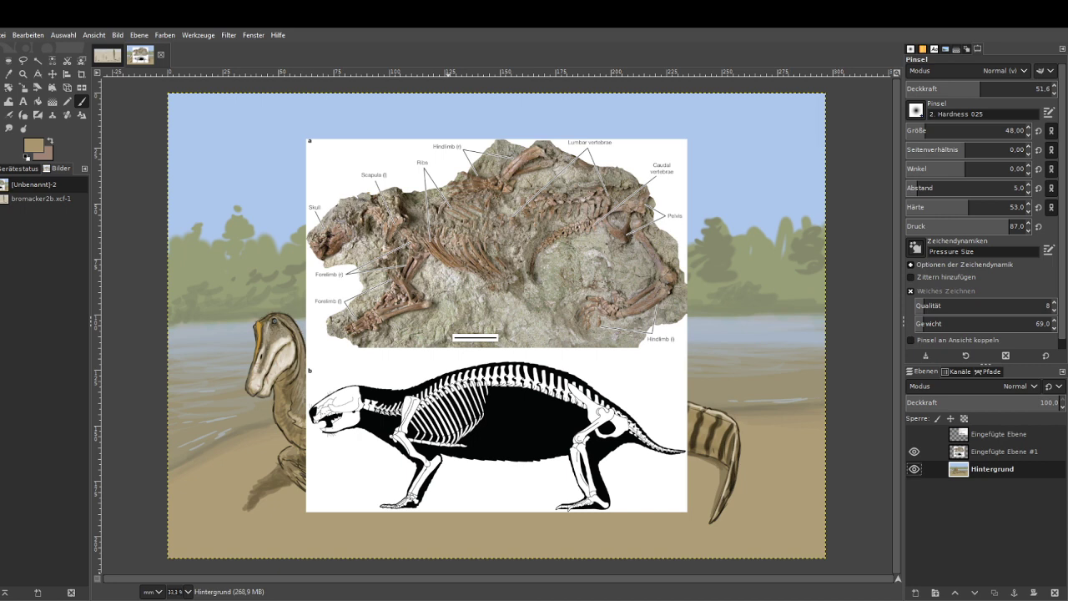
key("z")
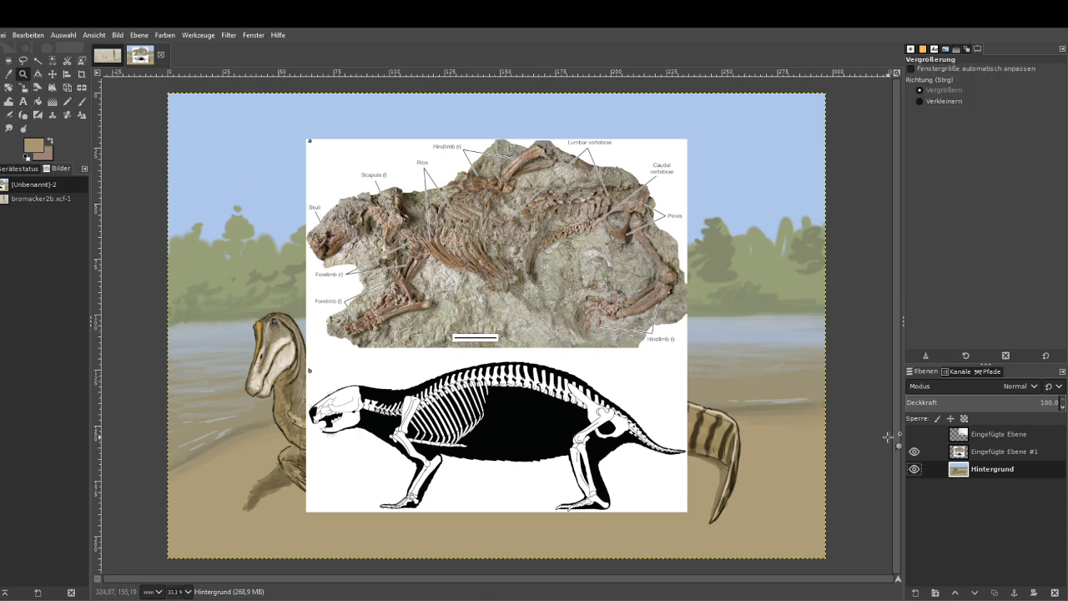
left_click(915, 452)
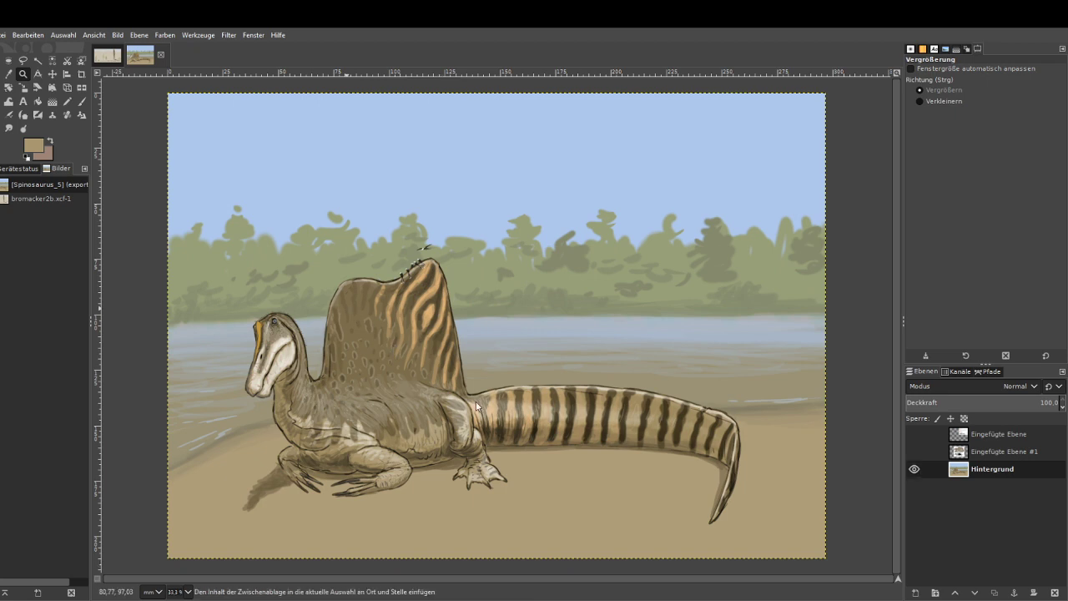
Paste the horned dinosaur head picture as a new layer scaled to 159.00 × 141.05 mm, and delete that layer.
key("ctrl+v")
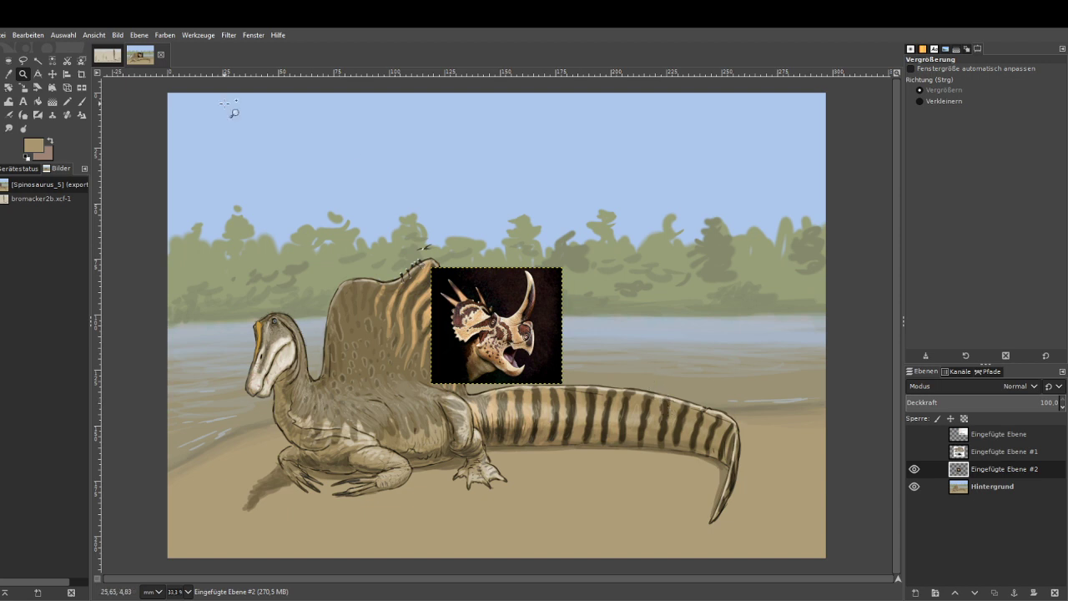
left_click(23, 87)
left_click(346, 284)
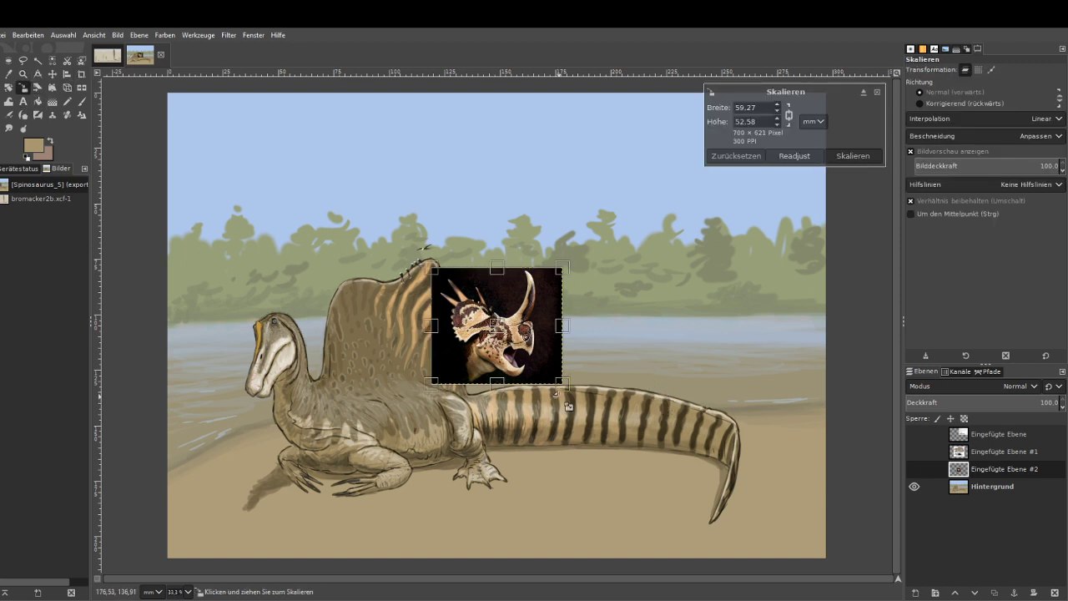
left_click_drag(568, 407, 689, 551)
left_click_drag(568, 387, 494, 306)
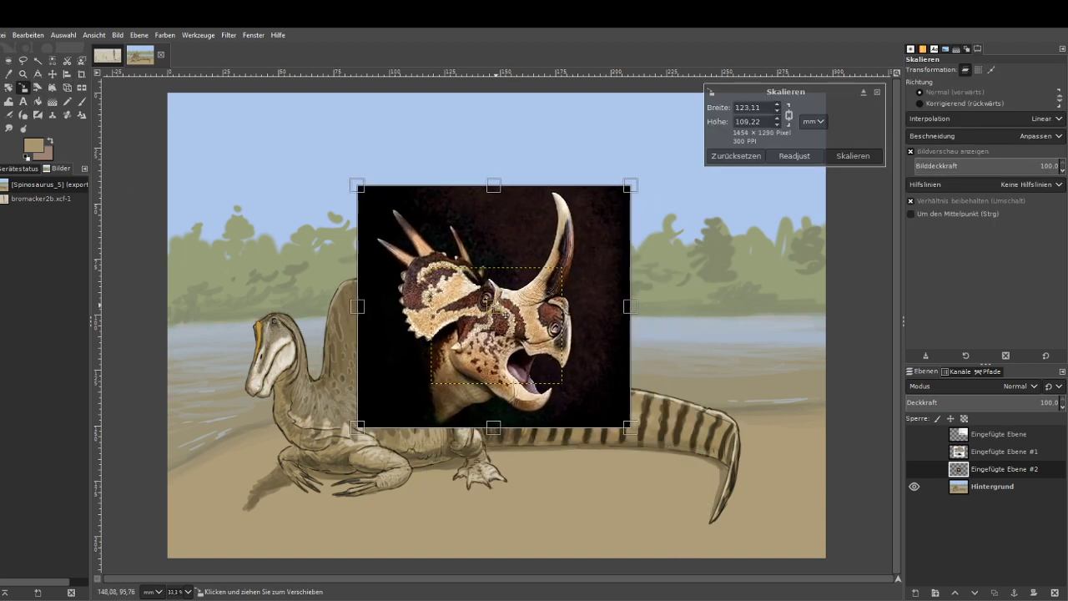
left_click_drag(639, 442, 690, 525)
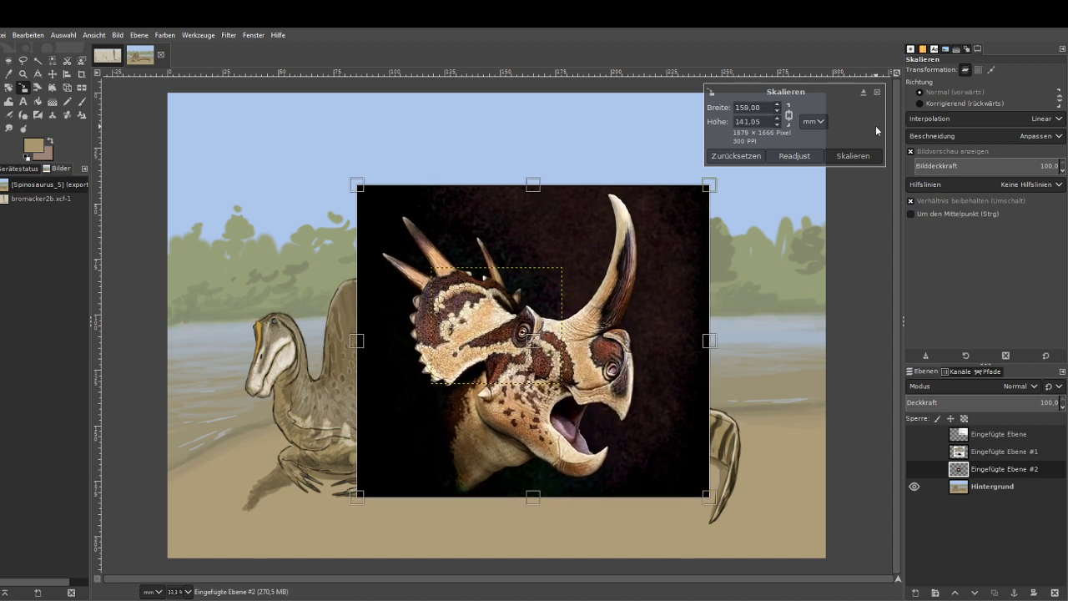
left_click(853, 155)
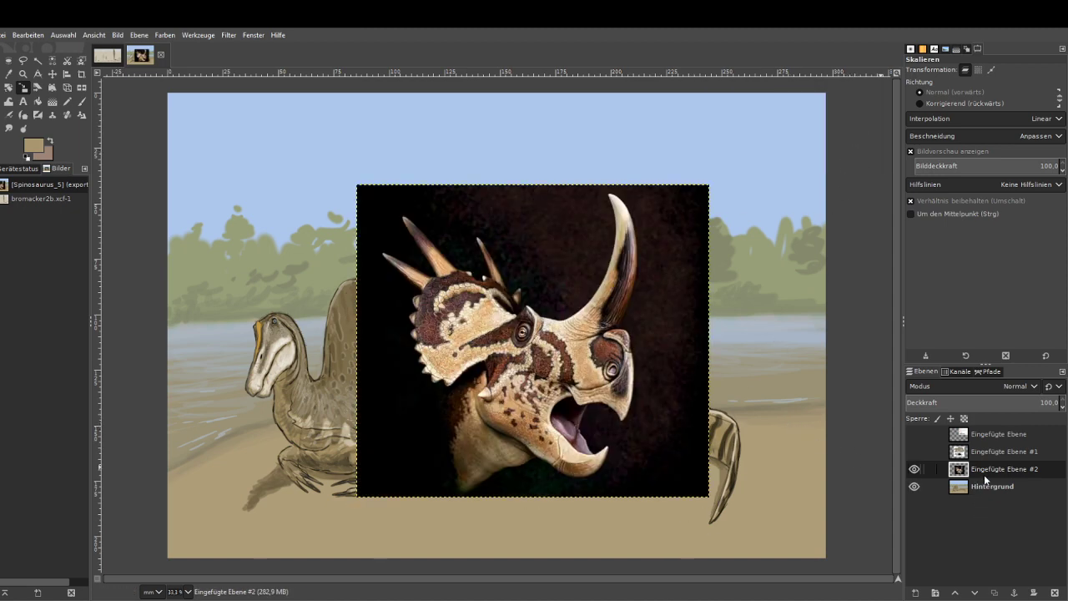
left_click(1056, 593)
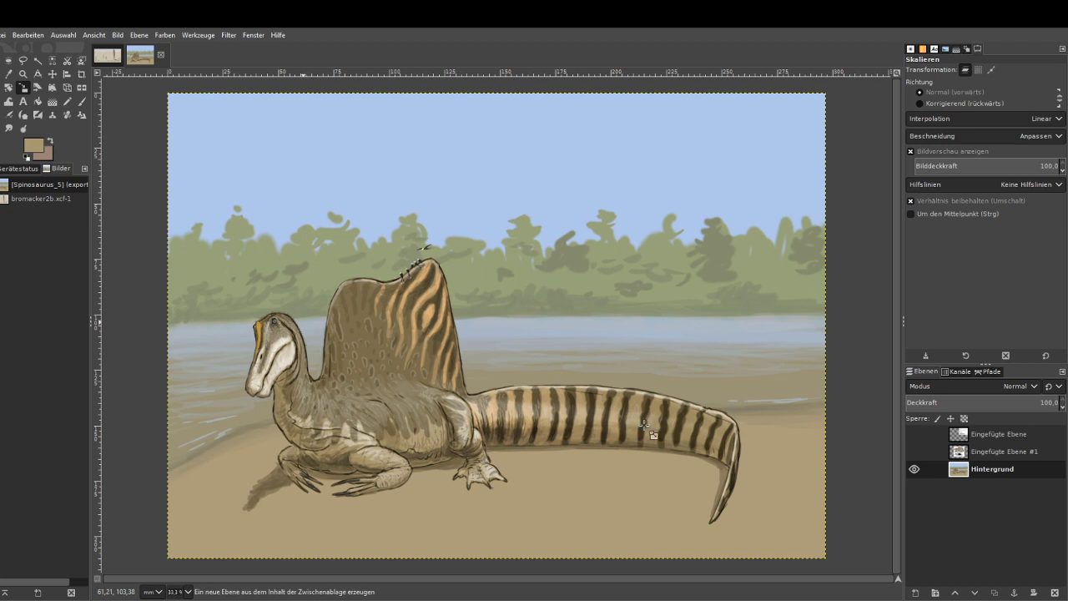
Paste the pencil sketch of the sail-backed dinosaur as a new layer and examine its body and limbs up close.
key("ctrl+v")
left_click(24, 73)
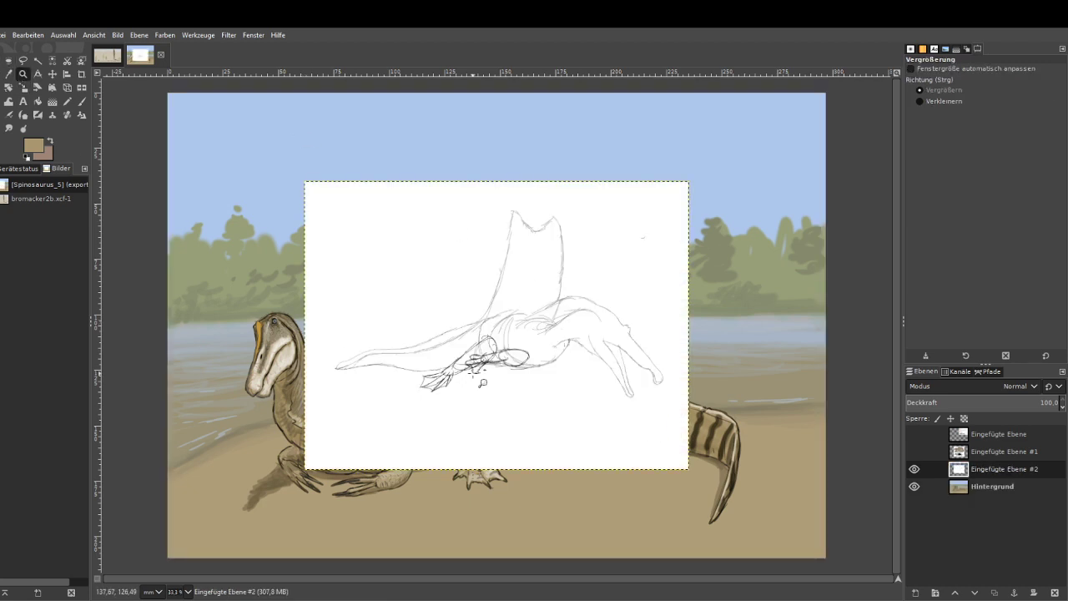
left_click_drag(390, 292, 678, 434)
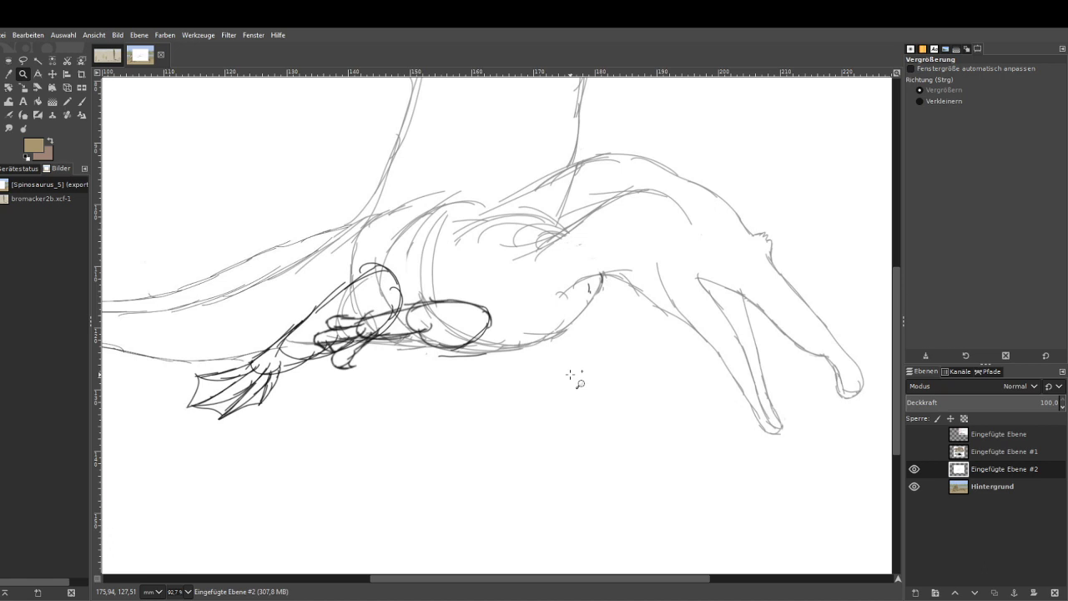
Set up a dark red paintbrush with the 2. Hardness 075 tip, size 24 and opacity 100.
key("p")
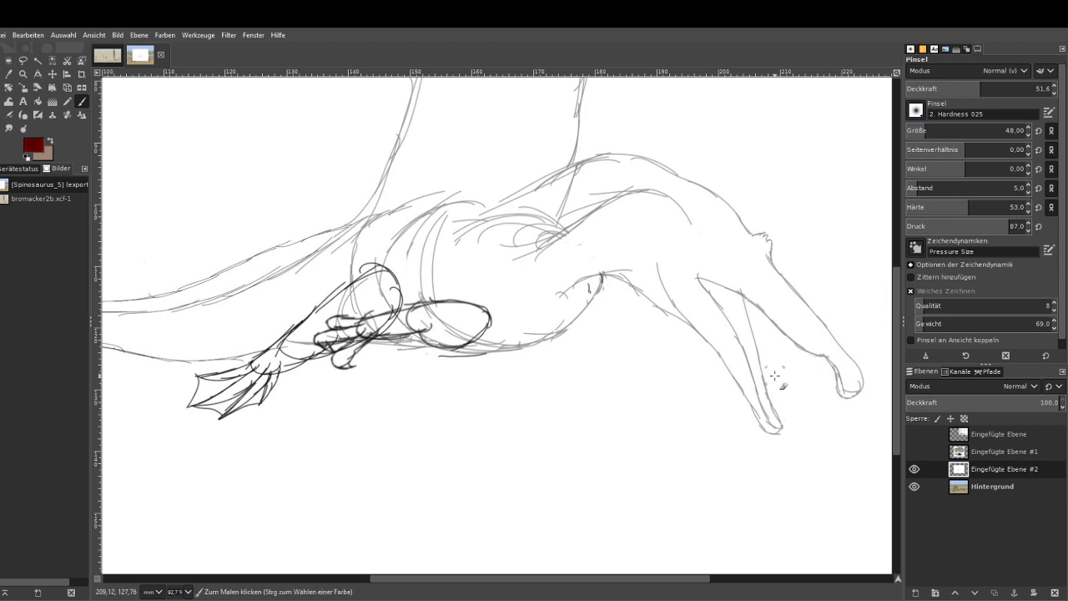
left_click_drag(978, 93, 1055, 89)
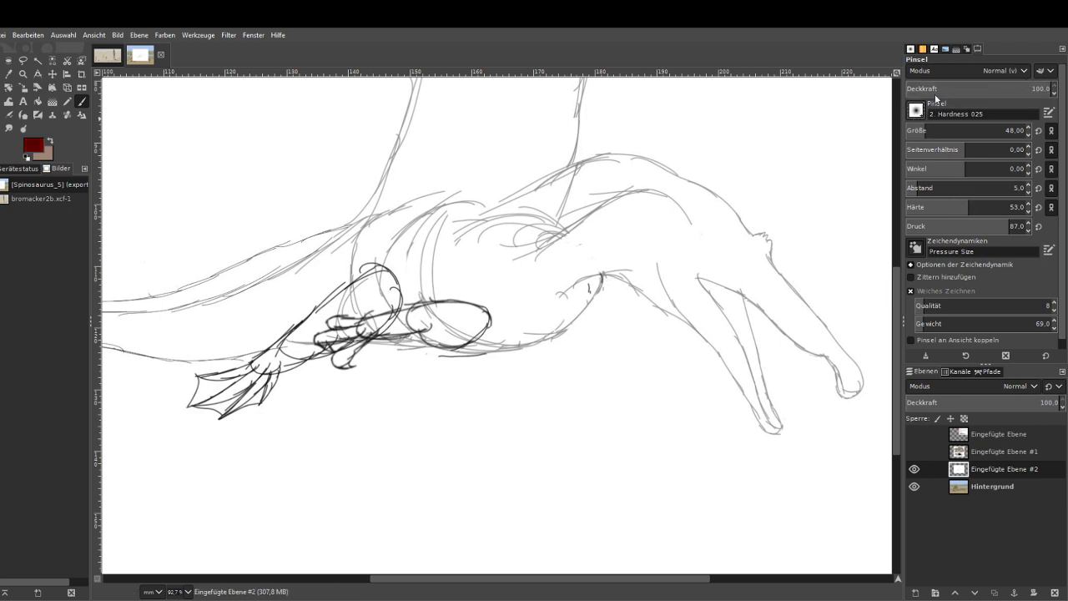
left_click(916, 110)
left_click(944, 143)
left_click(919, 129)
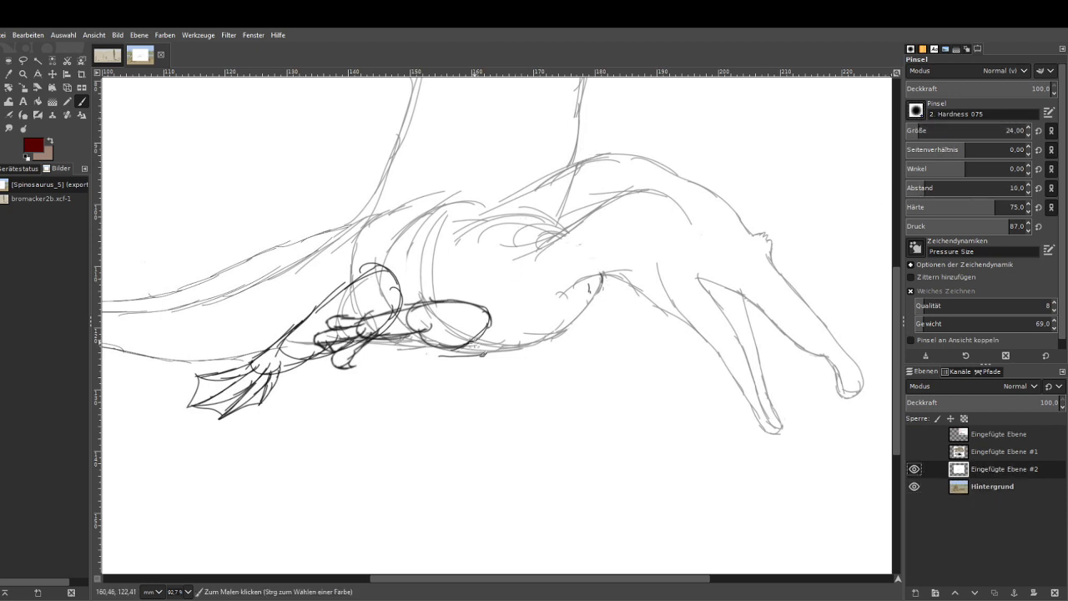
Trace the sketched hind leg from the thigh to the webbed foot with dark red strokes.
left_click_drag(372, 251, 321, 314)
mouse_move(393, 253)
left_mouse_down()
mouse_move(342, 312)
mouse_move(378, 311)
left_mouse_up()
mouse_move(397, 274)
left_mouse_down()
mouse_move(364, 326)
mouse_move(318, 311)
mouse_move(314, 341)
left_mouse_up()
mouse_move(312, 340)
left_mouse_down()
mouse_move(332, 286)
mouse_move(363, 309)
mouse_move(395, 287)
mouse_move(286, 340)
mouse_move(304, 351)
mouse_move(329, 343)
mouse_move(284, 361)
left_mouse_up()
mouse_move(312, 320)
left_mouse_down()
mouse_move(285, 345)
mouse_move(308, 313)
mouse_move(295, 348)
mouse_move(329, 344)
mouse_move(286, 352)
mouse_move(294, 331)
mouse_move(289, 362)
mouse_move(287, 331)
mouse_move(249, 365)
mouse_move(281, 355)
mouse_move(272, 353)
mouse_move(284, 359)
mouse_move(272, 378)
mouse_move(224, 371)
mouse_move(209, 405)
left_mouse_up()
mouse_move(261, 380)
left_mouse_down()
mouse_move(235, 424)
mouse_move(279, 403)
mouse_move(233, 424)
mouse_move(204, 406)
mouse_move(219, 423)
left_mouse_up()
left_click_drag(215, 377, 204, 394)
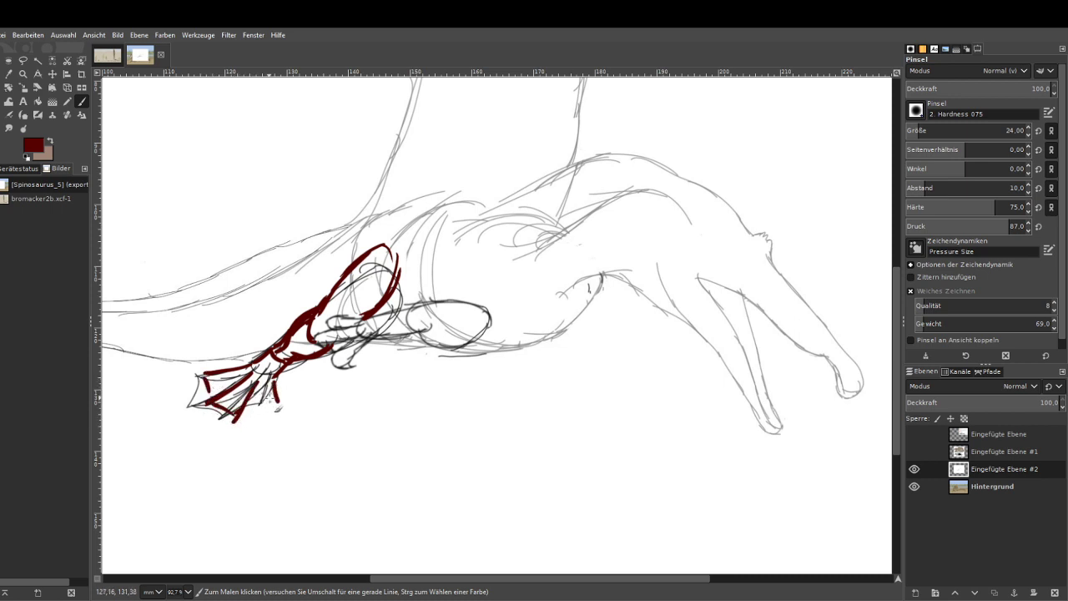
left_click_drag(272, 393, 245, 407)
left_click_drag(272, 371, 251, 387)
left_click_drag(304, 330, 294, 360)
left_click_drag(317, 305, 284, 342)
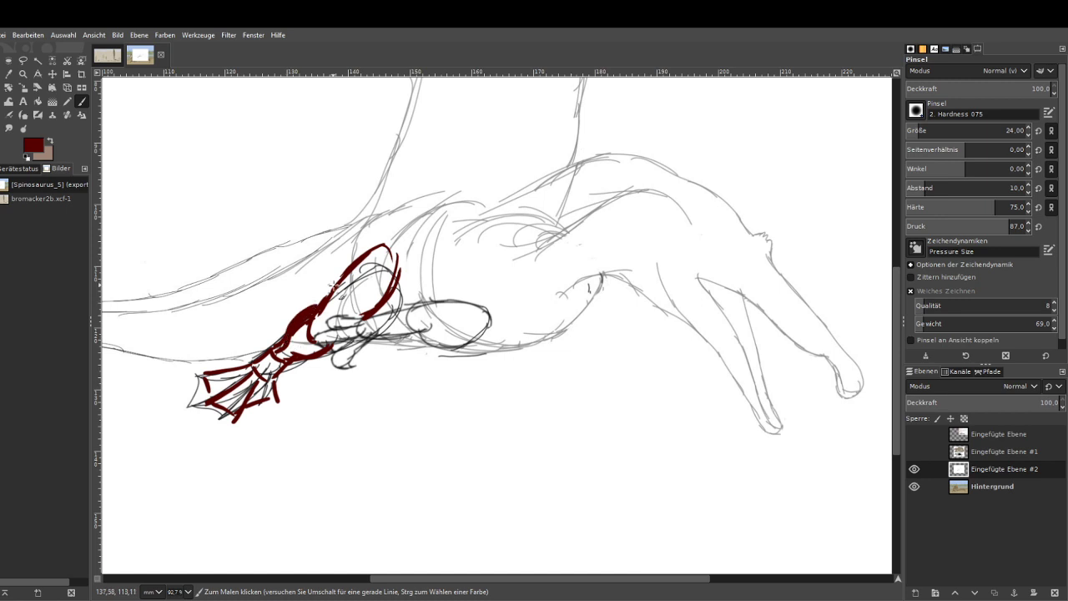
Draw curved dark red strokes over the hip and along the ribs of the torso.
mouse_move(382, 301)
left_mouse_down()
mouse_move(397, 244)
mouse_move(349, 271)
mouse_move(392, 222)
mouse_move(419, 225)
mouse_move(459, 203)
left_mouse_up()
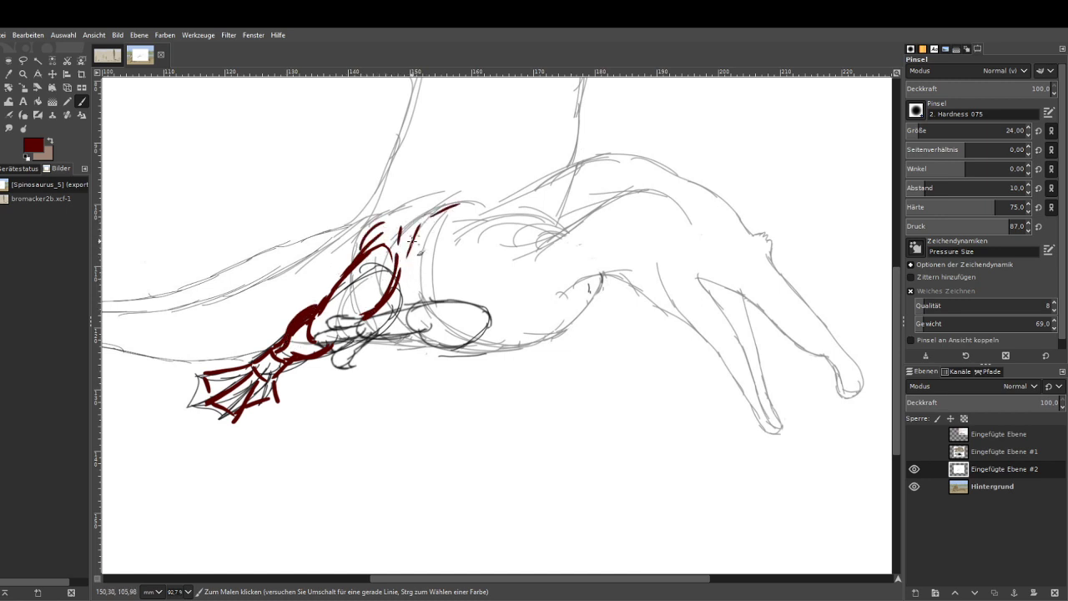
left_click_drag(402, 230, 421, 217)
left_click_drag(398, 275, 404, 314)
left_click_drag(426, 240, 410, 304)
mouse_move(436, 229)
left_mouse_down()
mouse_move(433, 306)
mouse_move(442, 311)
mouse_move(436, 220)
mouse_move(434, 249)
mouse_move(450, 216)
mouse_move(393, 292)
left_mouse_up()
left_click_drag(483, 221, 436, 287)
mouse_move(467, 239)
left_mouse_down()
mouse_move(454, 298)
mouse_move(441, 251)
left_mouse_up()
mouse_move(454, 218)
left_mouse_down()
mouse_move(416, 232)
mouse_move(392, 277)
left_mouse_up()
Trace the belly and chest curve and the limb lying across the hind leg in dark red.
mouse_move(583, 319)
left_mouse_down()
mouse_move(554, 340)
mouse_move(496, 345)
left_mouse_up()
mouse_move(600, 274)
left_mouse_down()
mouse_move(589, 319)
mouse_move(509, 352)
mouse_move(413, 320)
mouse_move(428, 330)
mouse_move(417, 315)
mouse_move(498, 295)
mouse_move(490, 336)
left_mouse_up()
mouse_move(421, 336)
left_mouse_down()
mouse_move(372, 340)
mouse_move(347, 325)
mouse_move(325, 340)
mouse_move(352, 327)
mouse_move(342, 357)
mouse_move(355, 374)
mouse_move(334, 359)
mouse_move(351, 372)
mouse_move(341, 363)
mouse_move(361, 352)
mouse_move(357, 340)
mouse_move(373, 349)
mouse_move(330, 328)
mouse_move(315, 342)
mouse_move(360, 319)
left_mouse_up()
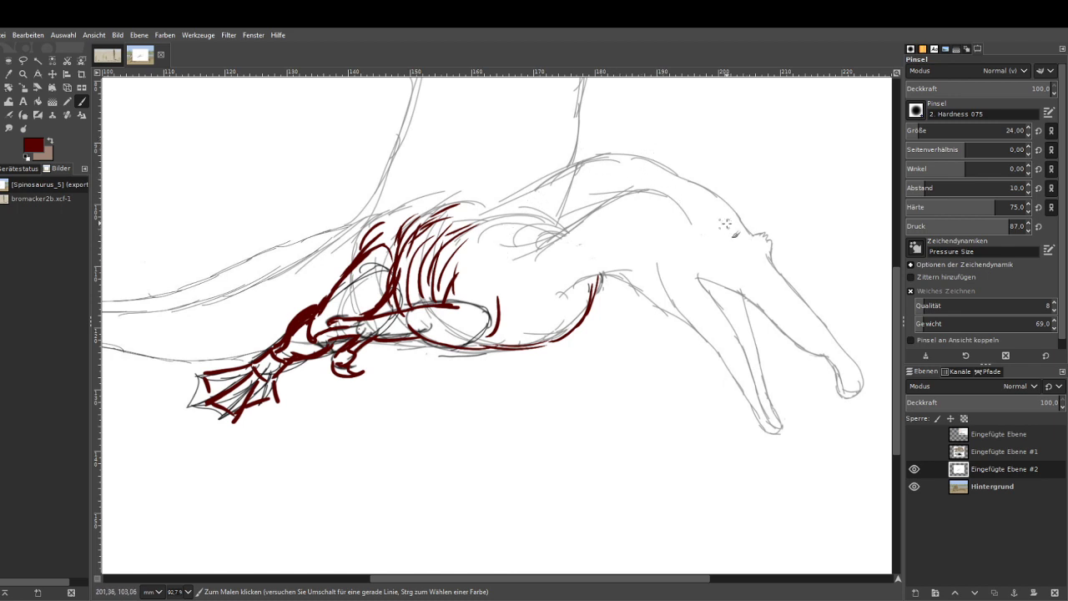
Outline the arched neck, the throat and the open lower jaw in dark red.
mouse_move(753, 234)
left_mouse_down()
mouse_move(692, 184)
mouse_move(614, 167)
mouse_move(551, 180)
mouse_move(470, 278)
left_mouse_up()
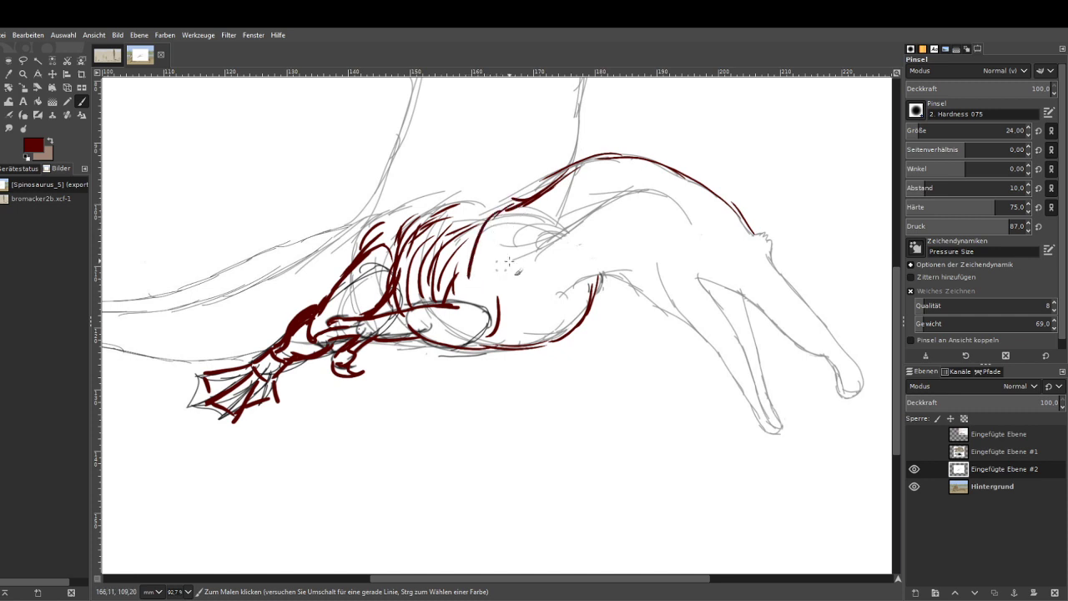
mouse_move(528, 300)
left_mouse_down()
mouse_move(623, 271)
mouse_move(700, 328)
left_mouse_up()
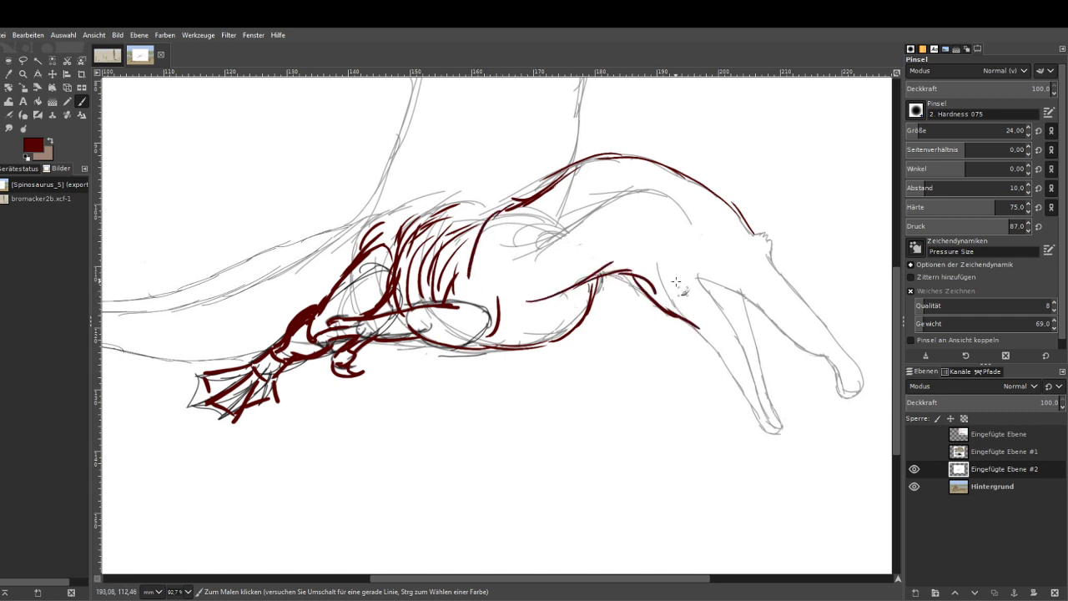
mouse_move(652, 268)
left_mouse_down()
mouse_move(669, 314)
mouse_move(714, 344)
left_mouse_up()
mouse_move(768, 434)
left_mouse_down()
mouse_move(788, 432)
mouse_move(755, 439)
mouse_move(758, 429)
left_mouse_up()
mouse_move(741, 392)
left_mouse_down()
mouse_move(756, 430)
mouse_move(788, 426)
mouse_move(774, 408)
mouse_move(770, 422)
mouse_move(720, 357)
mouse_move(682, 331)
left_mouse_up()
mouse_move(731, 373)
left_mouse_down()
mouse_move(666, 316)
mouse_move(662, 250)
left_mouse_up()
Draw the top of the head with eye, crest and nostril, and outline the upper snout in dark red.
mouse_move(713, 297)
left_mouse_down()
mouse_move(697, 261)
mouse_move(728, 220)
left_mouse_up()
mouse_move(711, 227)
left_mouse_down()
mouse_move(723, 218)
mouse_move(726, 234)
mouse_move(672, 237)
mouse_move(656, 272)
left_mouse_up()
left_click_drag(798, 304, 792, 311)
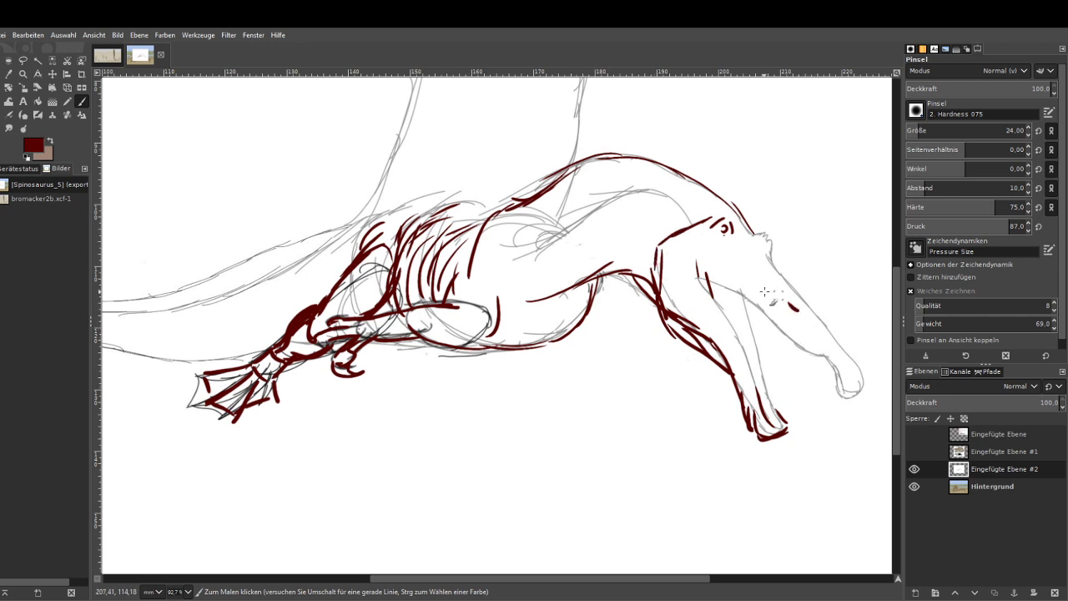
mouse_move(808, 351)
left_mouse_down()
mouse_move(846, 394)
mouse_move(866, 384)
mouse_move(855, 358)
mouse_move(807, 344)
mouse_move(823, 361)
mouse_move(705, 282)
left_mouse_up()
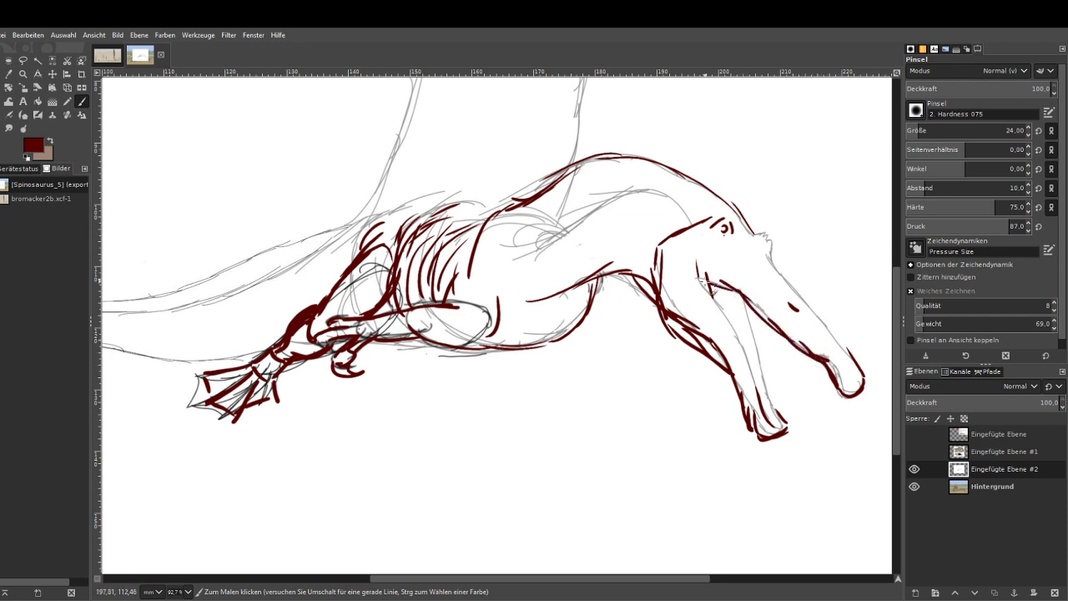
left_click(696, 256)
mouse_move(846, 351)
left_mouse_down()
mouse_move(780, 274)
mouse_move(769, 237)
mouse_move(750, 238)
mouse_move(743, 223)
left_mouse_up()
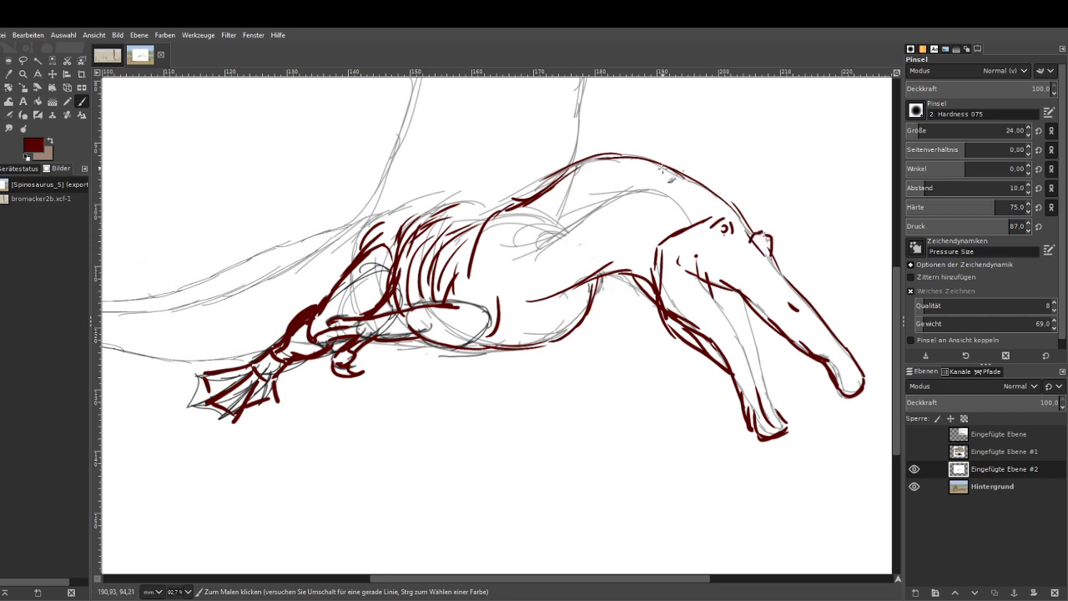
Trace both edges of the long tail and the base of the sail's rear edge in dark red.
scroll(452, 567, "left", 10)
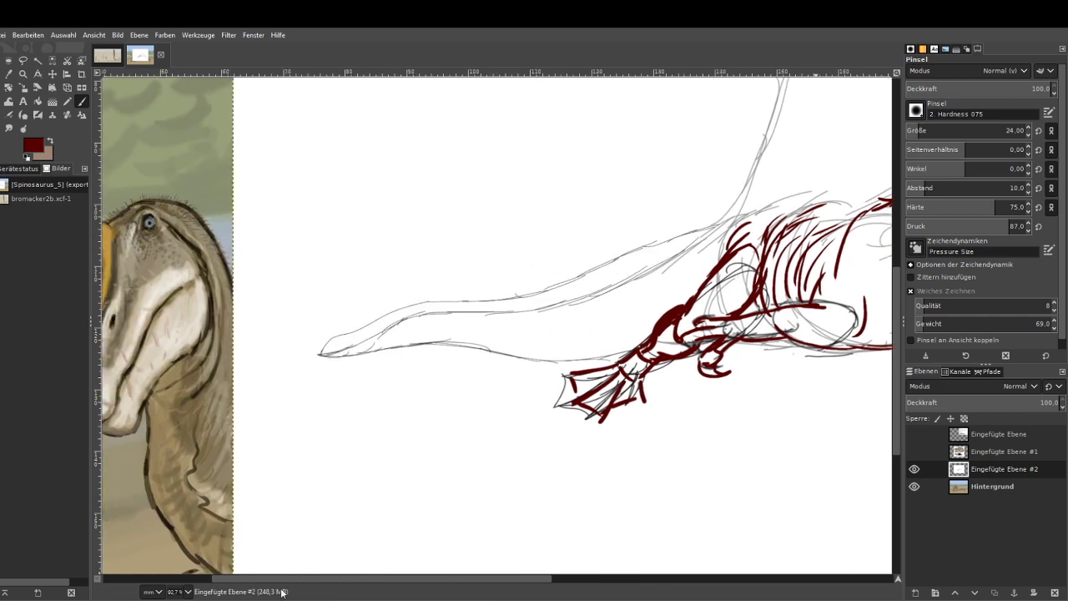
mouse_move(701, 362)
left_mouse_down()
mouse_move(589, 364)
mouse_move(494, 336)
mouse_move(401, 365)
mouse_move(383, 355)
mouse_move(459, 321)
mouse_move(477, 298)
mouse_move(610, 302)
mouse_move(725, 244)
mouse_move(756, 235)
mouse_move(790, 245)
mouse_move(780, 238)
mouse_move(828, 191)
mouse_move(826, 150)
left_mouse_up()
left_click_drag(448, 578, 619, 588)
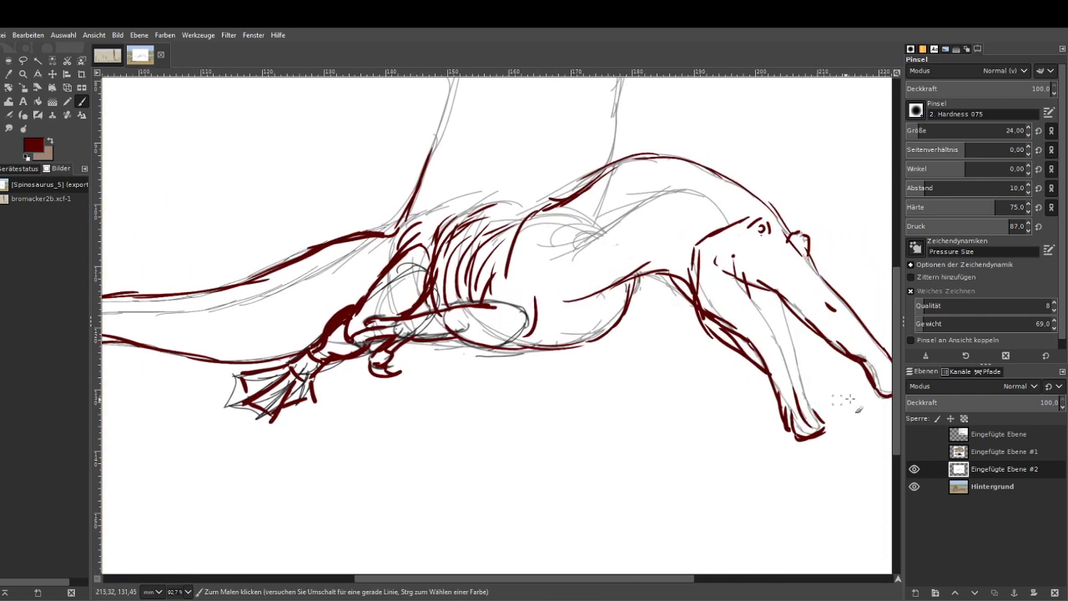
Outline the tall sail with its dipped upper edge, and strengthen its rear edge down to the back.
left_click_drag(897, 365, 898, 306)
mouse_move(606, 316)
left_mouse_down()
mouse_move(617, 157)
mouse_move(566, 129)
mouse_move(488, 111)
mouse_move(496, 94)
mouse_move(440, 253)
left_mouse_up()
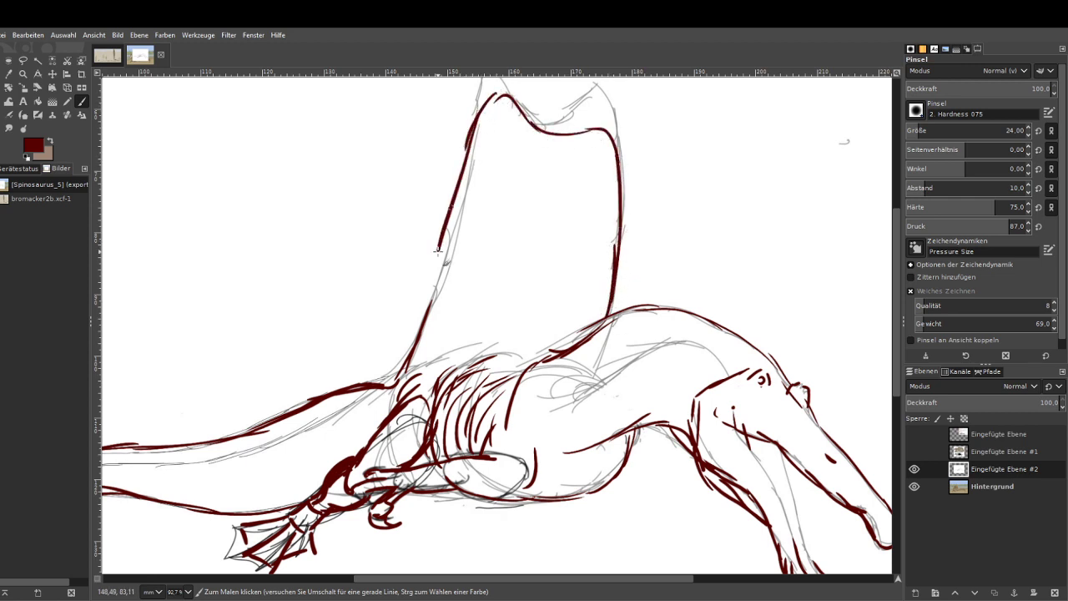
left_click_drag(459, 183, 418, 345)
left_click_drag(441, 274, 401, 377)
left_click_drag(450, 215, 470, 147)
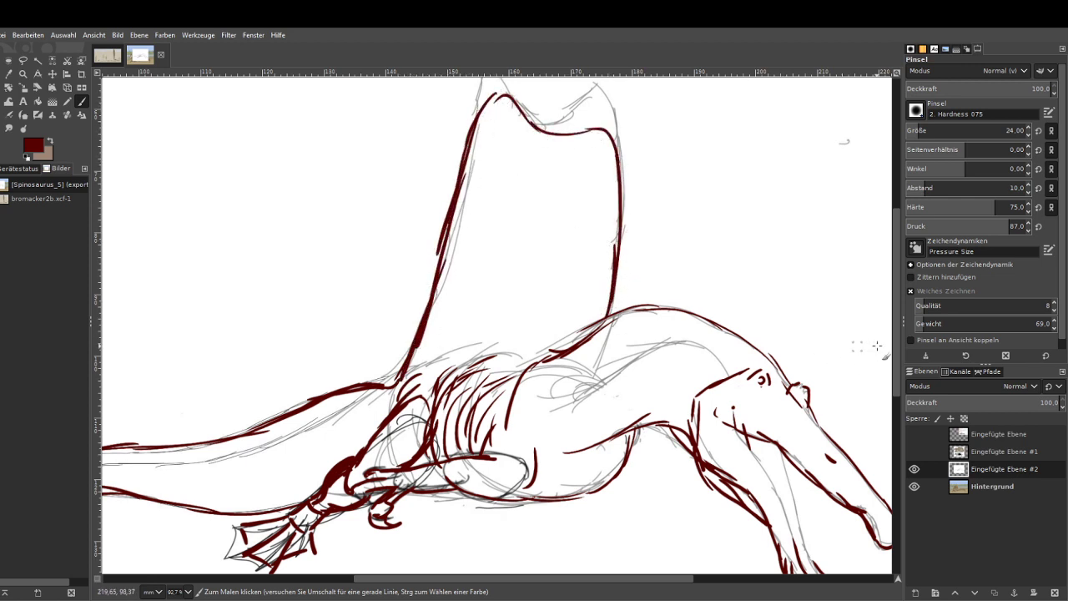
Trace the inner edge of the lower jaw, touch up the head, and add curved fold lines on the chest.
scroll(882, 417, "down", 5)
left_click_drag(752, 191, 786, 273)
left_click_drag(783, 206, 801, 278)
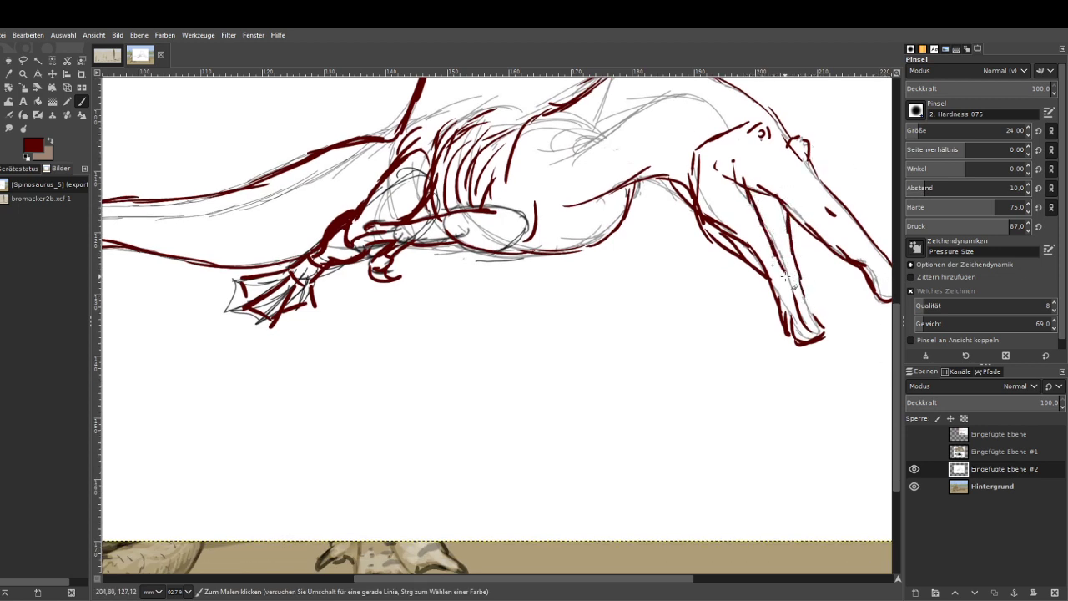
mouse_move(763, 138)
left_mouse_down()
mouse_move(766, 146)
mouse_move(755, 125)
mouse_move(763, 136)
mouse_move(701, 146)
left_mouse_up()
mouse_move(535, 182)
left_mouse_down()
mouse_move(547, 201)
mouse_move(582, 213)
mouse_move(558, 233)
mouse_move(476, 246)
left_mouse_up()
Draw a new front leg with a webbed, clawed foot beneath the chest.
scroll(530, 580, "left", 2)
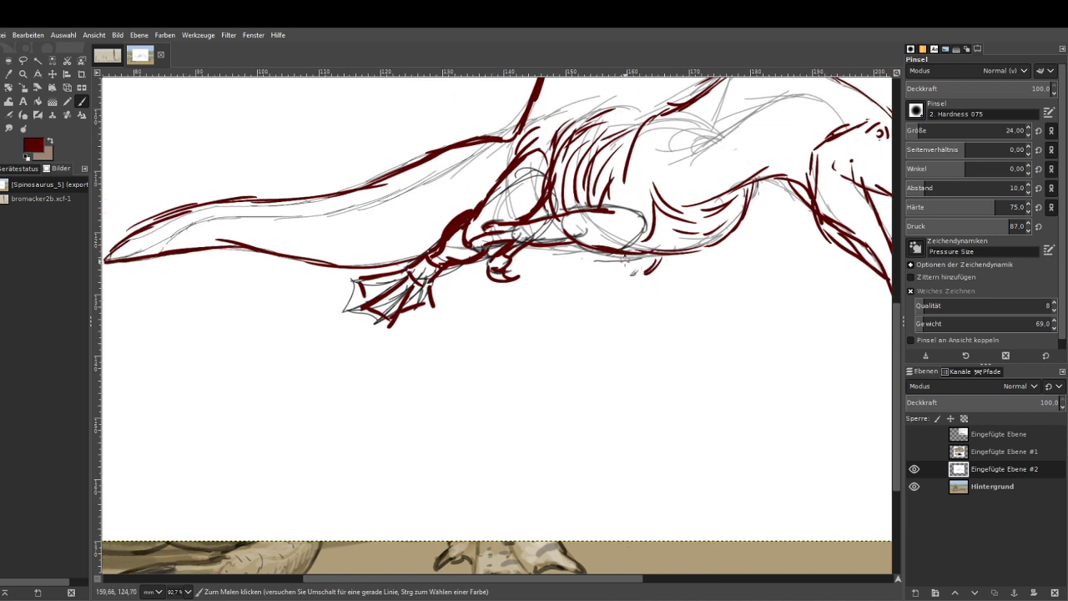
left_click_drag(625, 255, 627, 281)
mouse_move(669, 256)
left_mouse_down()
mouse_move(637, 287)
mouse_move(646, 275)
mouse_move(646, 296)
mouse_move(625, 291)
mouse_move(629, 306)
mouse_move(656, 293)
mouse_move(661, 302)
mouse_move(642, 304)
mouse_move(638, 335)
mouse_move(670, 345)
mouse_move(694, 324)
left_mouse_up()
mouse_move(665, 328)
left_mouse_down()
mouse_move(667, 359)
mouse_move(678, 340)
mouse_move(703, 348)
mouse_move(698, 333)
mouse_move(636, 332)
mouse_move(666, 312)
mouse_move(632, 309)
left_mouse_up()
left_click_drag(651, 272, 636, 299)
mouse_move(656, 261)
left_mouse_down()
mouse_move(631, 284)
mouse_move(635, 276)
left_mouse_up()
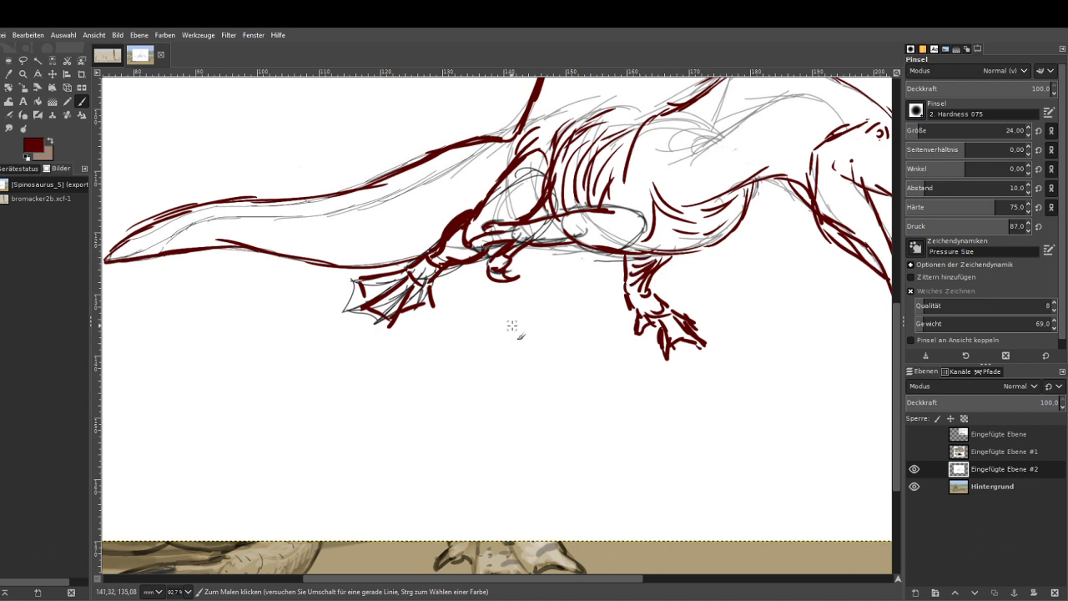
Add short dark red hatching strokes to the chest and flank.
left_click_drag(745, 212, 722, 241)
mouse_move(610, 215)
left_mouse_down()
mouse_move(644, 243)
mouse_move(603, 234)
left_mouse_up()
scroll(532, 261, "down", 2)
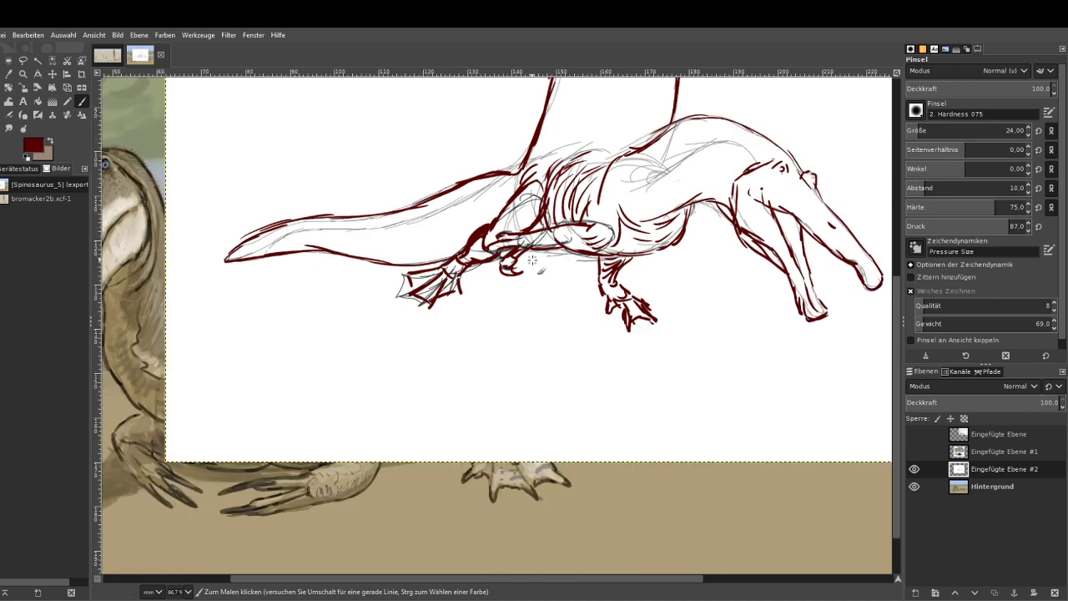
Delete the Eingefügte Ebene #2 layer with the dark red sketch of the walking Spinosaurus.
scroll(532, 261, "down", 1)
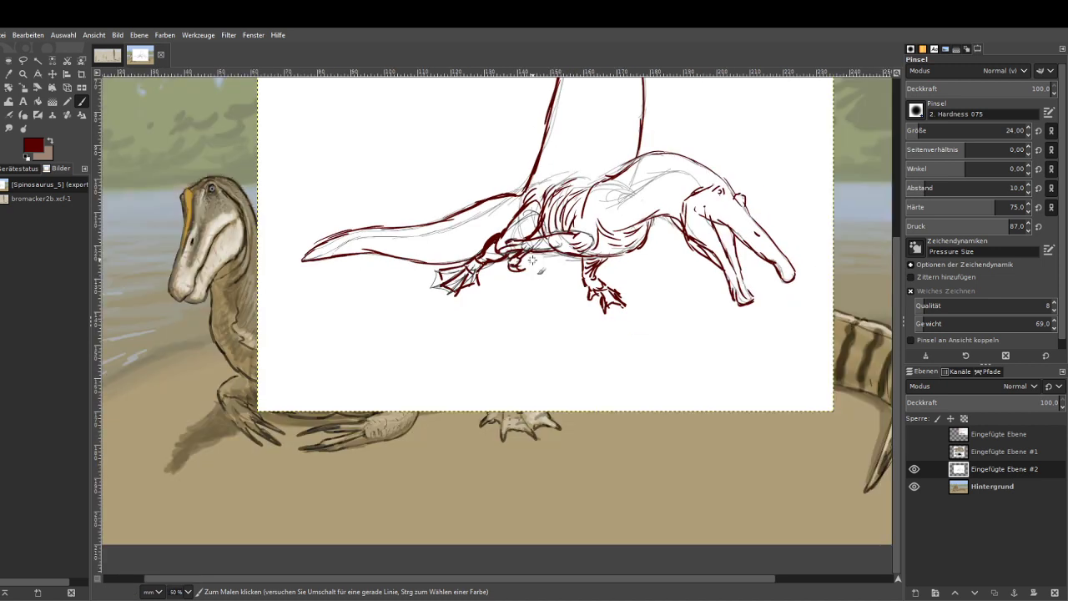
key("z")
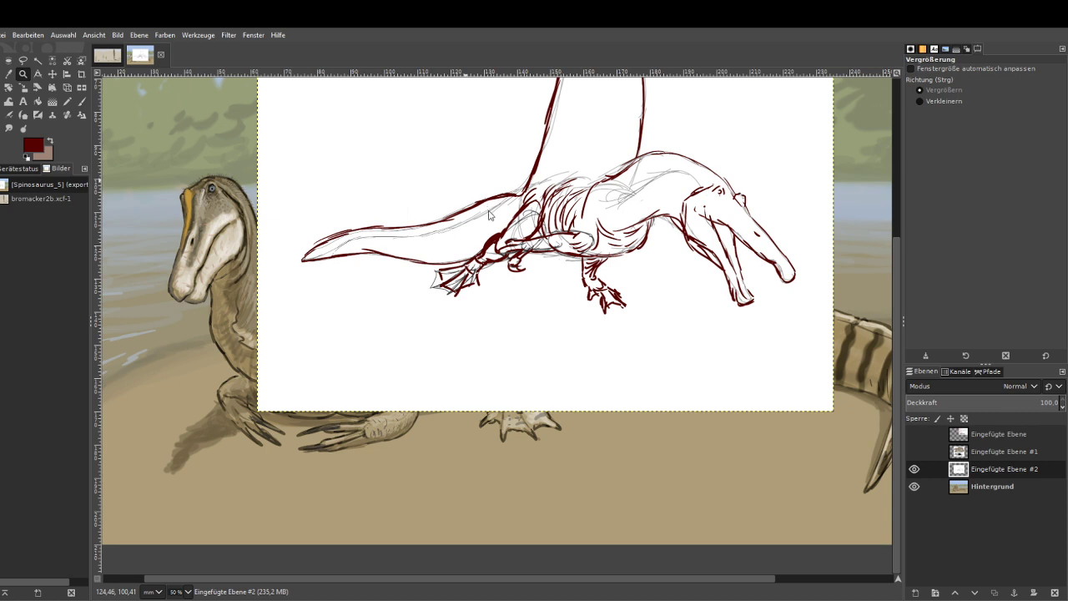
key("ctrl+c")
left_click(1055, 593)
scroll(526, 349, "down", 3)
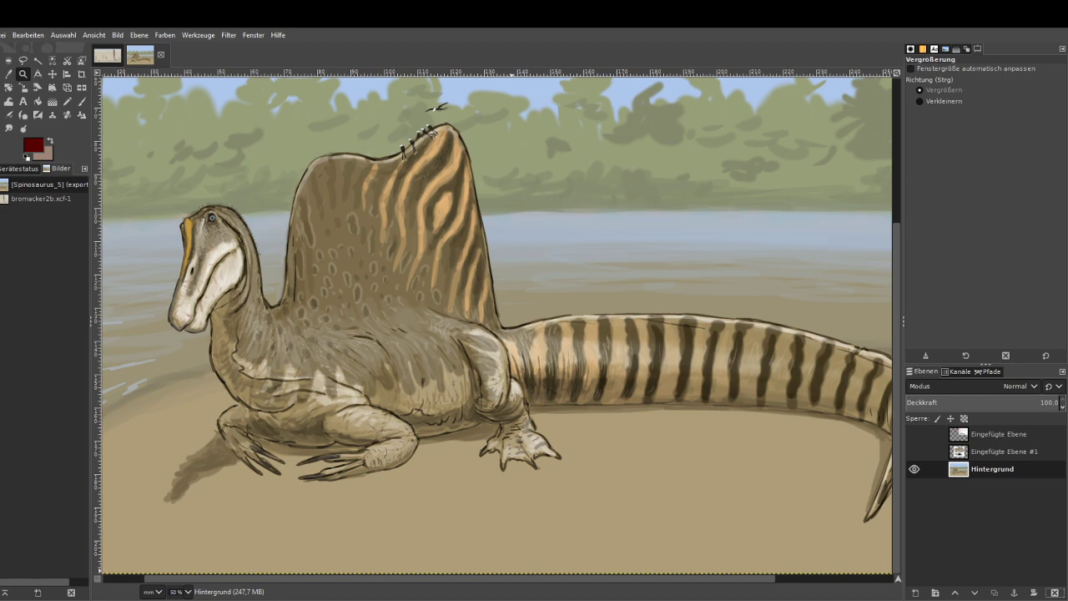
Erase the whole Hintergrund painting to white using eraser opacity 100 and sizes 459 and 786, and reset the foreground colour to black.
key("minus")
key("p")
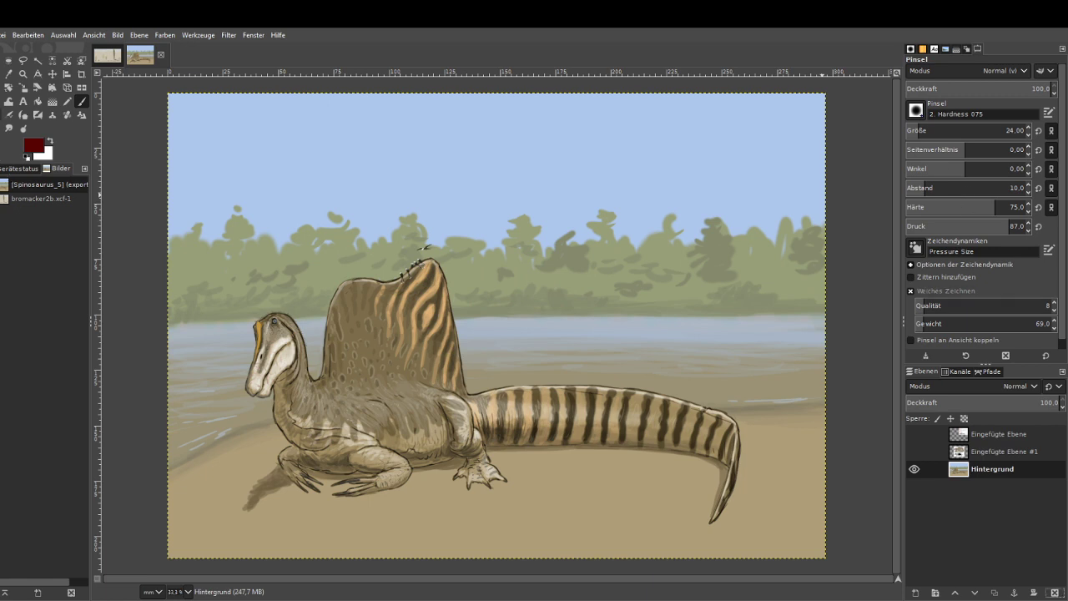
key("shift+e")
left_click_drag(935, 130, 981, 130)
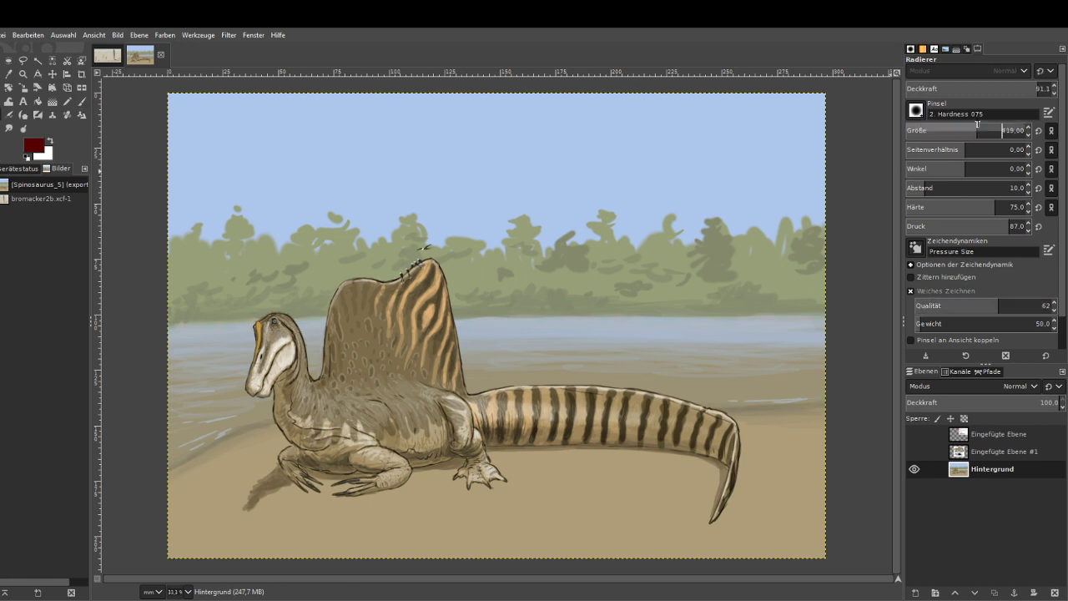
left_click(1029, 87)
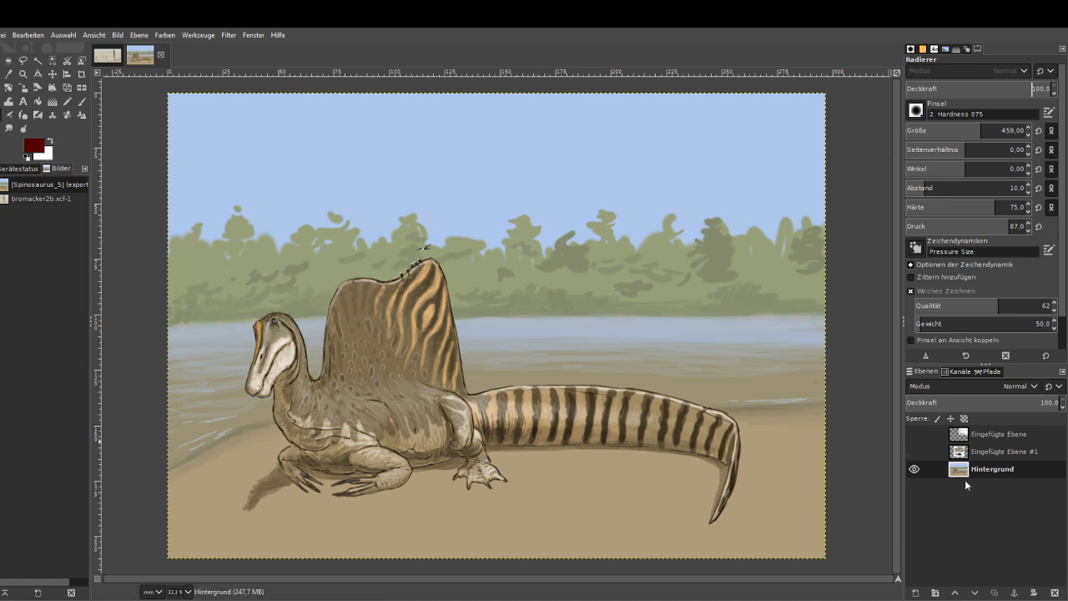
mouse_move(662, 400)
left_mouse_down()
mouse_move(574, 496)
mouse_move(696, 396)
mouse_move(621, 506)
left_mouse_up()
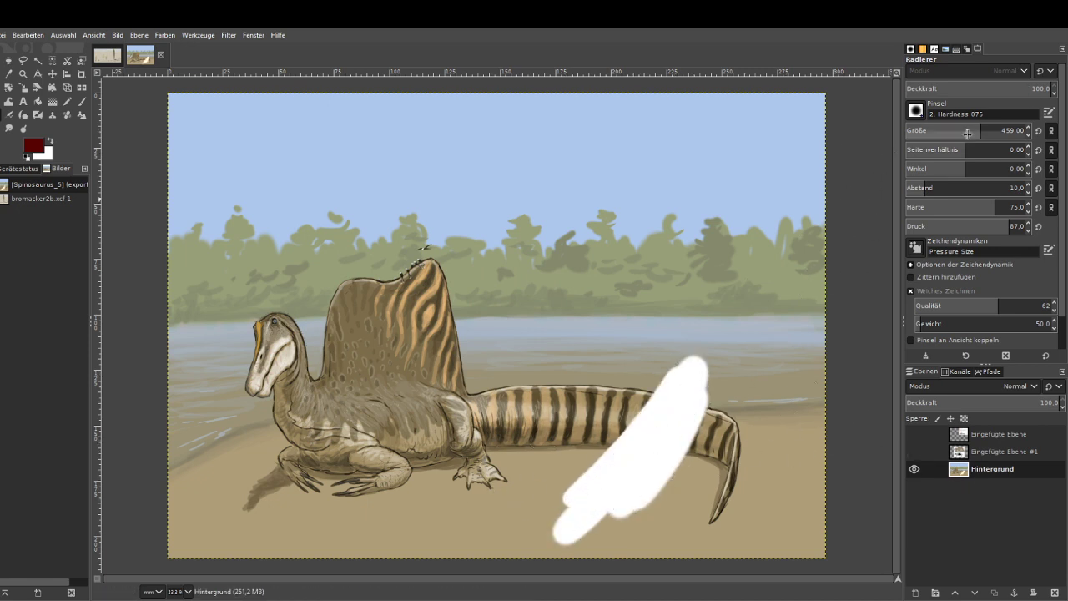
left_click_drag(968, 131, 1008, 131)
mouse_move(774, 291)
left_mouse_down()
mouse_move(767, 323)
mouse_move(660, 368)
mouse_move(393, 526)
mouse_move(279, 528)
mouse_move(143, 423)
mouse_move(148, 183)
mouse_move(162, 107)
mouse_move(351, 312)
mouse_move(392, 338)
mouse_move(271, 108)
mouse_move(412, 164)
mouse_move(509, 153)
mouse_move(677, 310)
mouse_move(741, 322)
mouse_move(793, 309)
mouse_move(830, 220)
mouse_move(806, 329)
mouse_move(741, 408)
mouse_move(775, 494)
mouse_move(826, 494)
left_mouse_up()
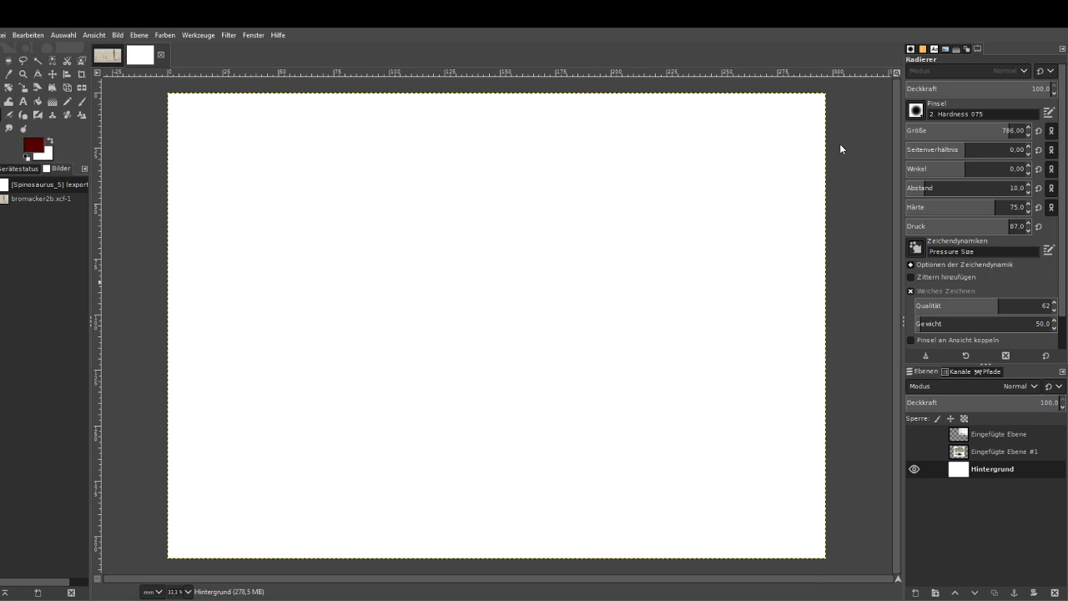
key("d")
Show the fossil reference layer Eingefügte Ebene #1, scale it to 94.49 × 92.46 mm and place it in the canvas's upper-right area.
left_click(915, 452)
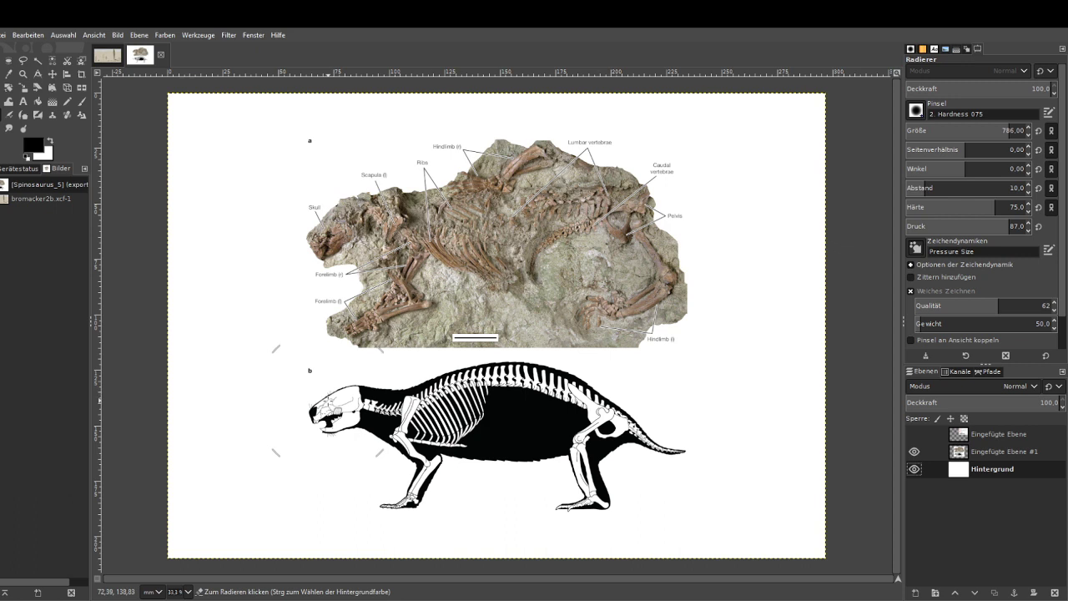
left_click(27, 89)
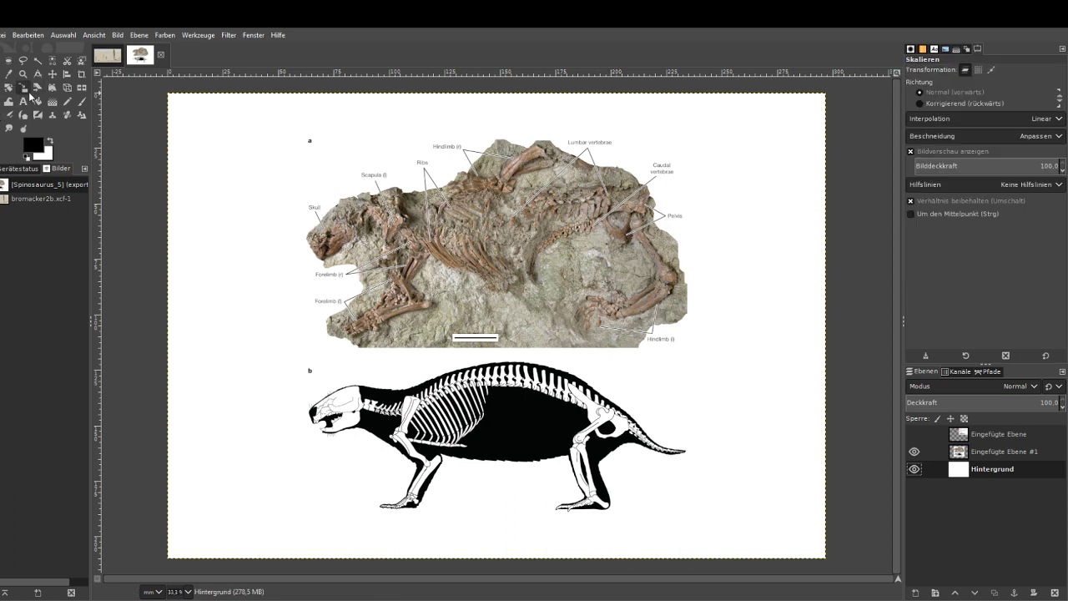
left_click(1002, 451)
left_click(362, 237)
left_click_drag(307, 138, 415, 247)
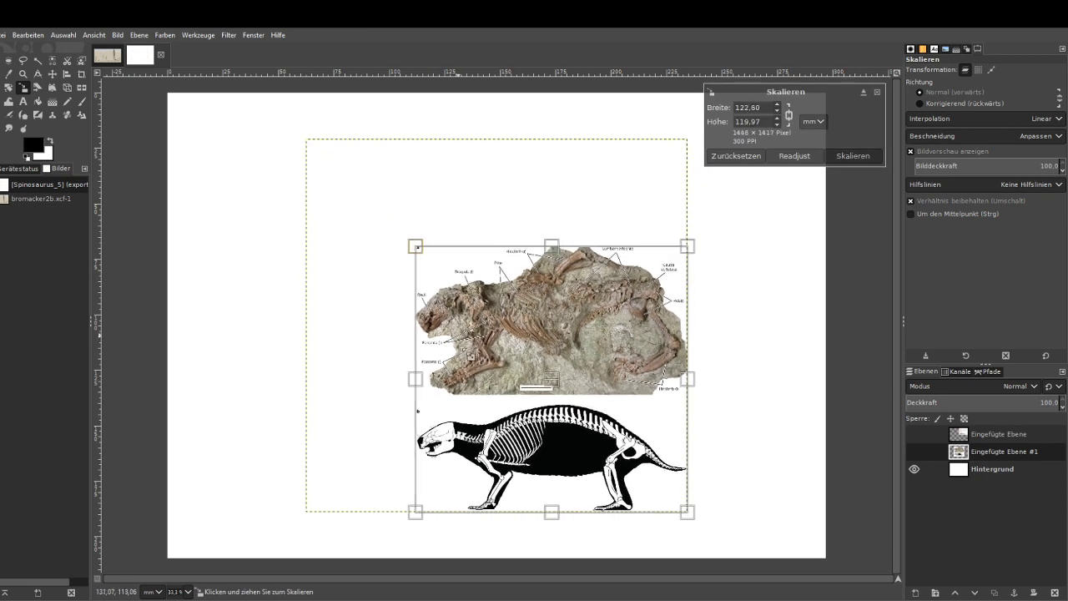
left_click_drag(458, 344, 484, 369)
left_click_drag(561, 387, 670, 219)
left_click_drag(614, 178, 651, 216)
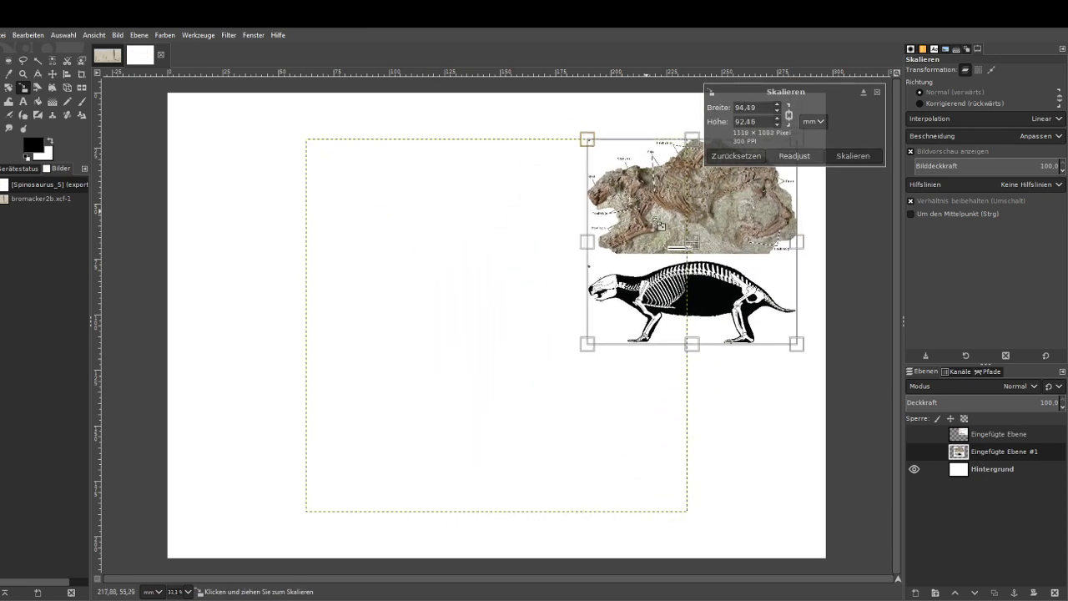
left_click(853, 156)
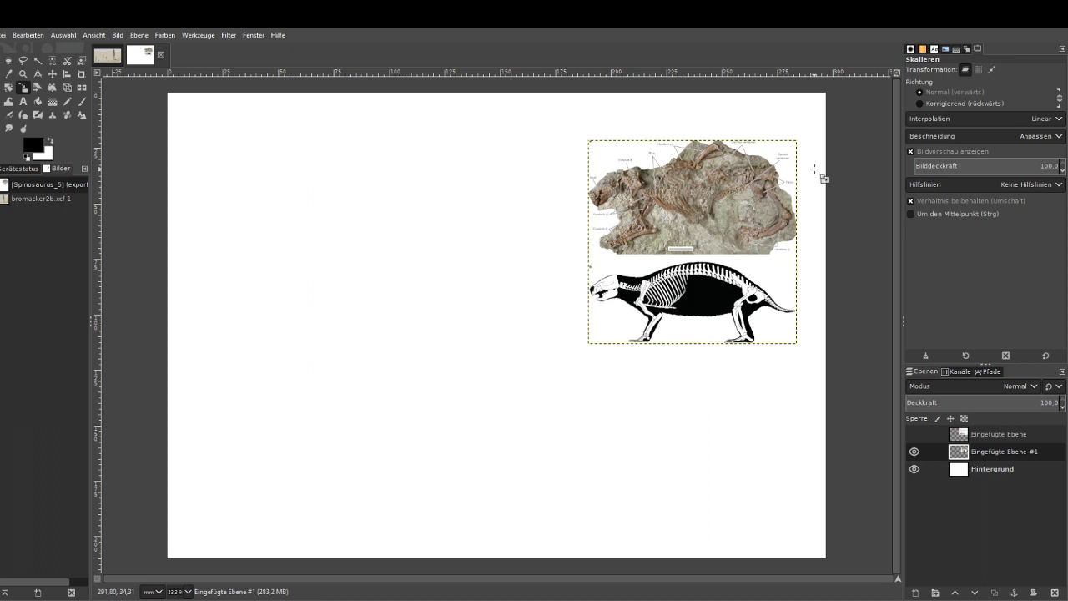
Sketch the animal's back and belly curves on the Hintergrund layer with the paintbrush at opacity 12.4 and sizes 24 and 39.
left_click(83, 102)
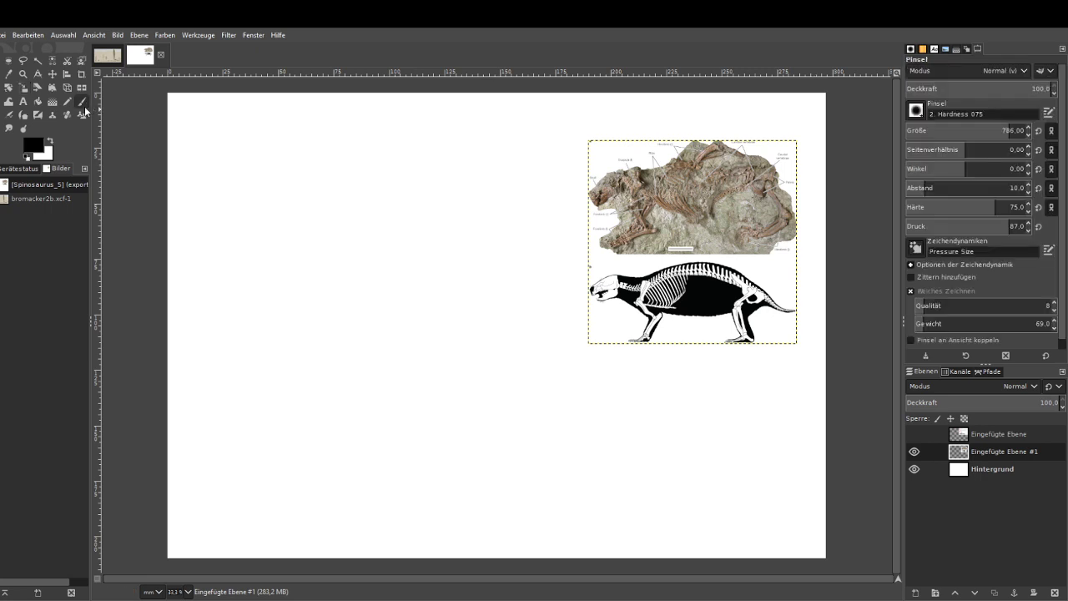
left_click(977, 469)
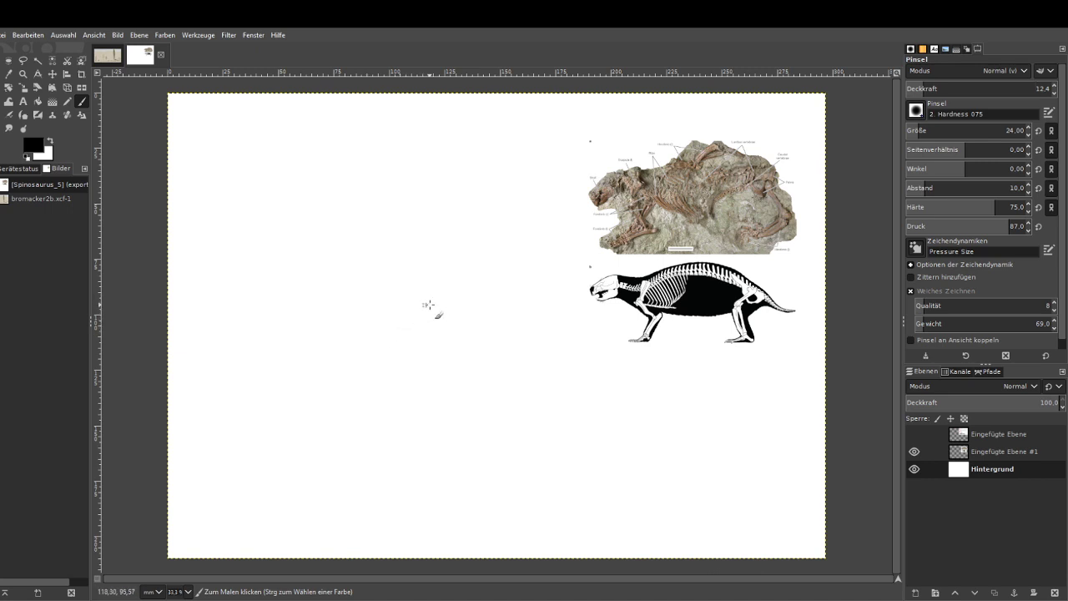
left_click_drag(410, 293, 329, 339)
left_click_drag(468, 335, 388, 410)
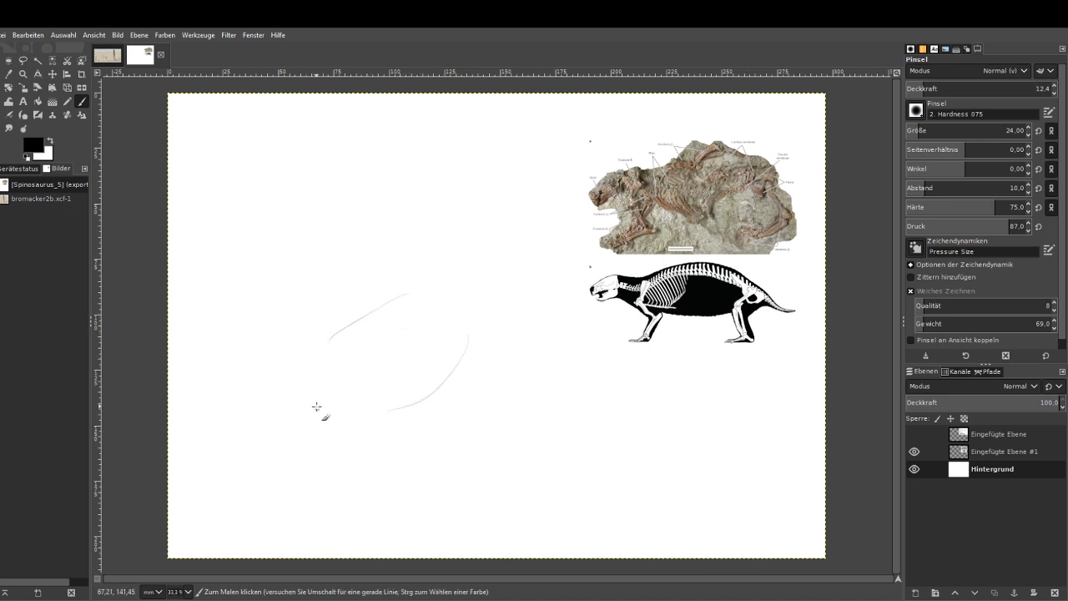
left_click(923, 130)
left_click_drag(416, 287, 291, 389)
left_click_drag(478, 324, 393, 409)
left_click_drag(446, 378, 336, 442)
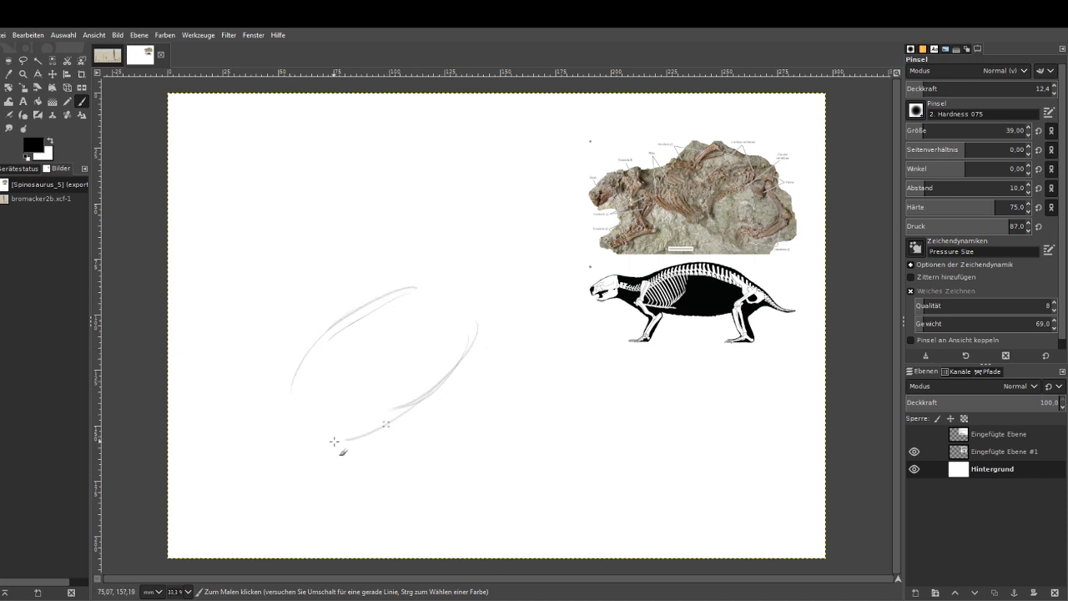
Sketch the round hip at the body's rear end and the outstretched foreleg with splayed digits.
left_click_drag(401, 415, 291, 412)
mouse_move(320, 388)
left_mouse_down()
mouse_move(292, 395)
mouse_move(284, 383)
left_mouse_up()
mouse_move(335, 420)
left_mouse_down()
mouse_move(304, 405)
mouse_move(298, 429)
mouse_move(319, 453)
mouse_move(301, 424)
left_mouse_up()
mouse_move(448, 335)
left_mouse_down()
mouse_move(447, 368)
mouse_move(467, 367)
mouse_move(469, 379)
mouse_move(451, 375)
mouse_move(444, 350)
mouse_move(433, 397)
mouse_move(429, 359)
mouse_move(406, 344)
mouse_move(482, 349)
mouse_move(482, 364)
mouse_move(431, 386)
mouse_move(475, 407)
mouse_move(485, 376)
mouse_move(507, 382)
mouse_move(471, 415)
mouse_move(445, 407)
mouse_move(490, 393)
mouse_move(476, 409)
mouse_move(515, 408)
left_mouse_up()
mouse_move(498, 370)
left_mouse_down()
mouse_move(543, 382)
mouse_move(530, 383)
mouse_move(537, 375)
mouse_move(525, 383)
mouse_move(548, 388)
mouse_move(529, 395)
mouse_move(543, 402)
mouse_move(523, 406)
mouse_move(532, 412)
mouse_move(512, 410)
mouse_move(525, 423)
mouse_move(520, 408)
mouse_move(465, 424)
mouse_move(526, 436)
left_mouse_up()
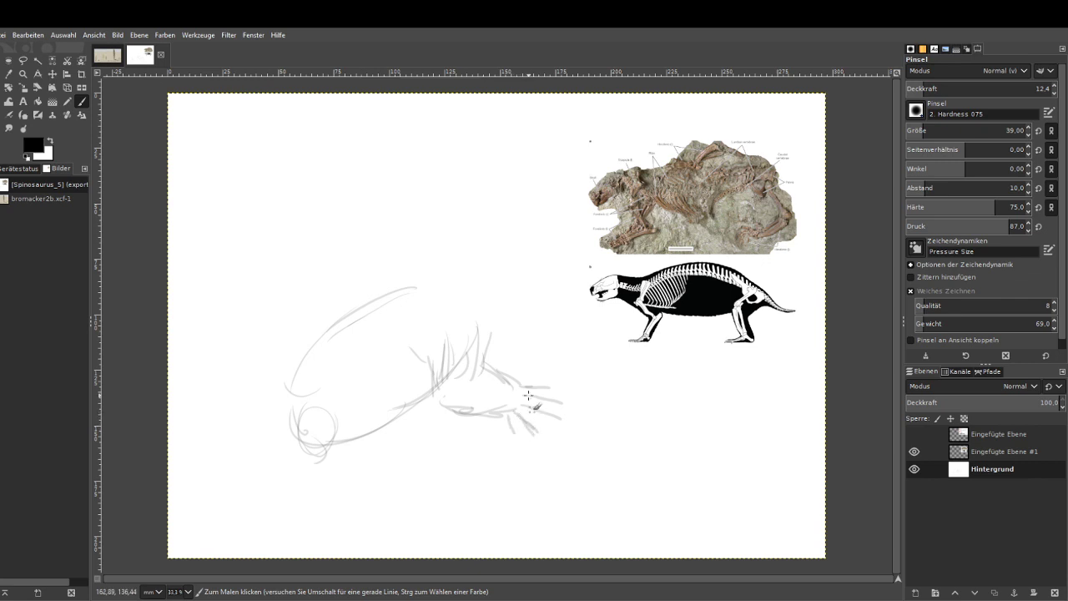
Extend the back line towards the head and add strokes along the chest and belly.
mouse_move(492, 352)
left_mouse_down()
mouse_move(501, 316)
mouse_move(490, 362)
left_mouse_up()
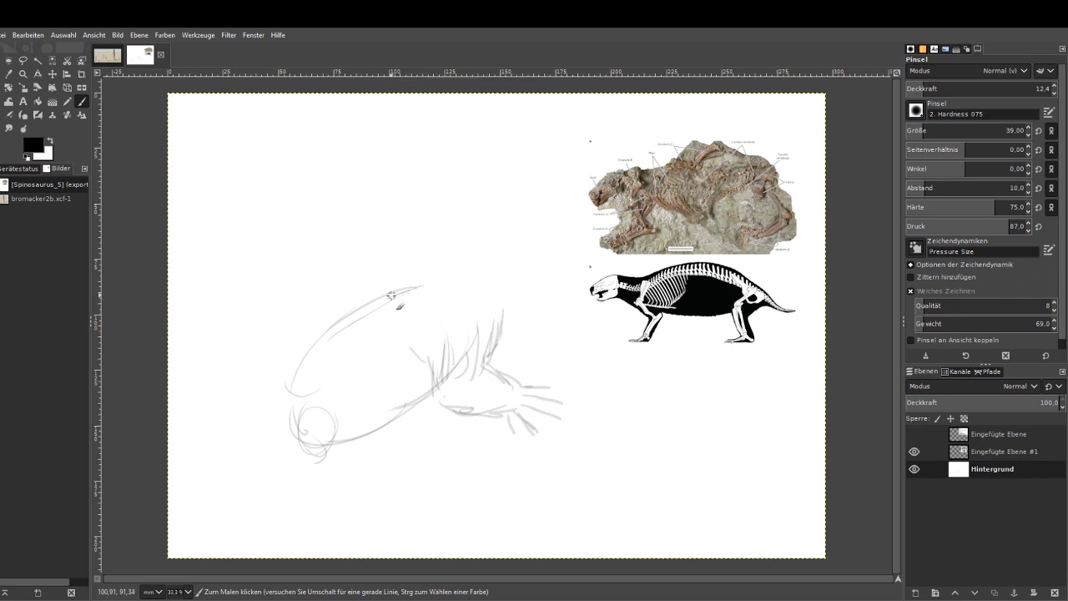
left_click_drag(393, 296, 465, 263)
left_click_drag(504, 342, 512, 305)
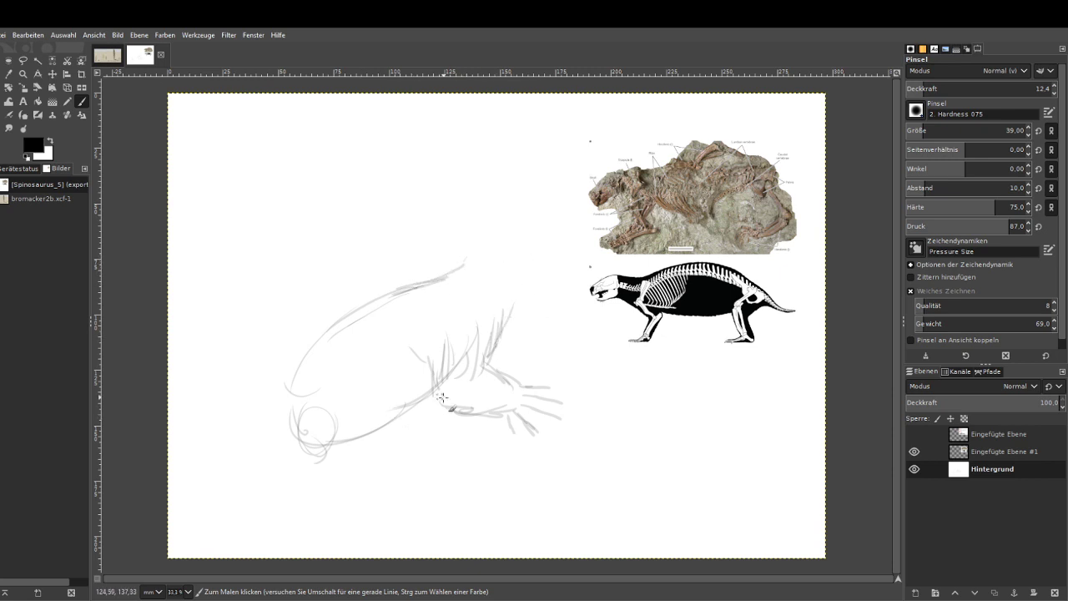
mouse_move(442, 396)
left_mouse_down()
mouse_move(348, 443)
mouse_move(372, 444)
mouse_move(303, 448)
mouse_move(419, 410)
mouse_move(321, 461)
left_mouse_up()
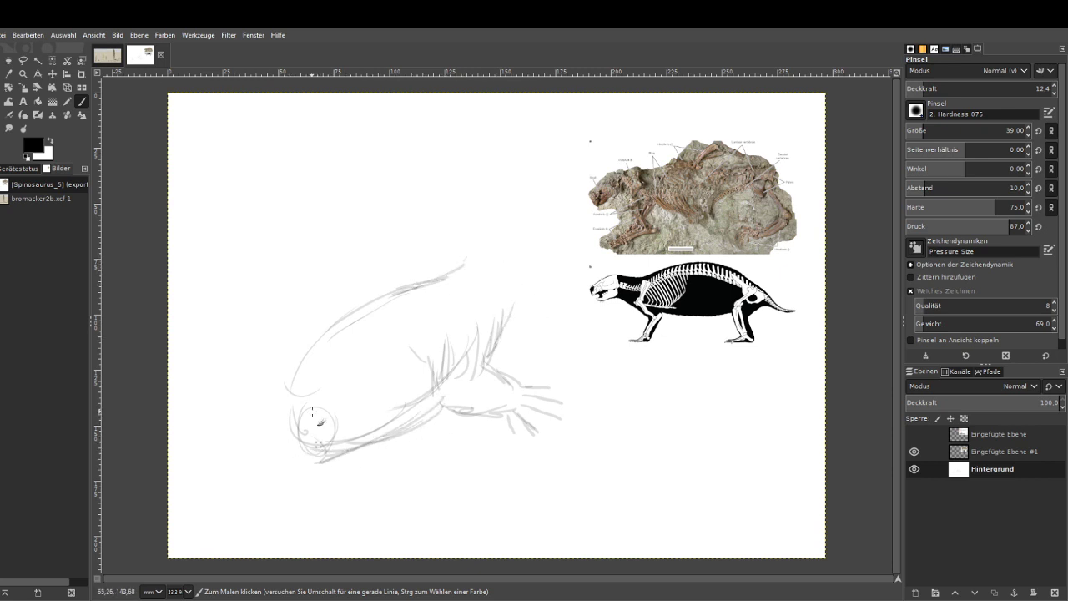
Sketch the hind leg from the rump and thigh down to the lower leg near the canvas's lower edge.
left_click_drag(342, 336, 277, 412)
mouse_move(304, 450)
left_mouse_down()
mouse_move(307, 397)
mouse_move(281, 417)
left_mouse_up()
left_click_drag(285, 445, 302, 480)
mouse_move(333, 418)
left_mouse_down()
mouse_move(332, 465)
mouse_move(302, 483)
left_mouse_up()
mouse_move(326, 444)
left_mouse_down()
mouse_move(332, 426)
mouse_move(338, 432)
left_mouse_up()
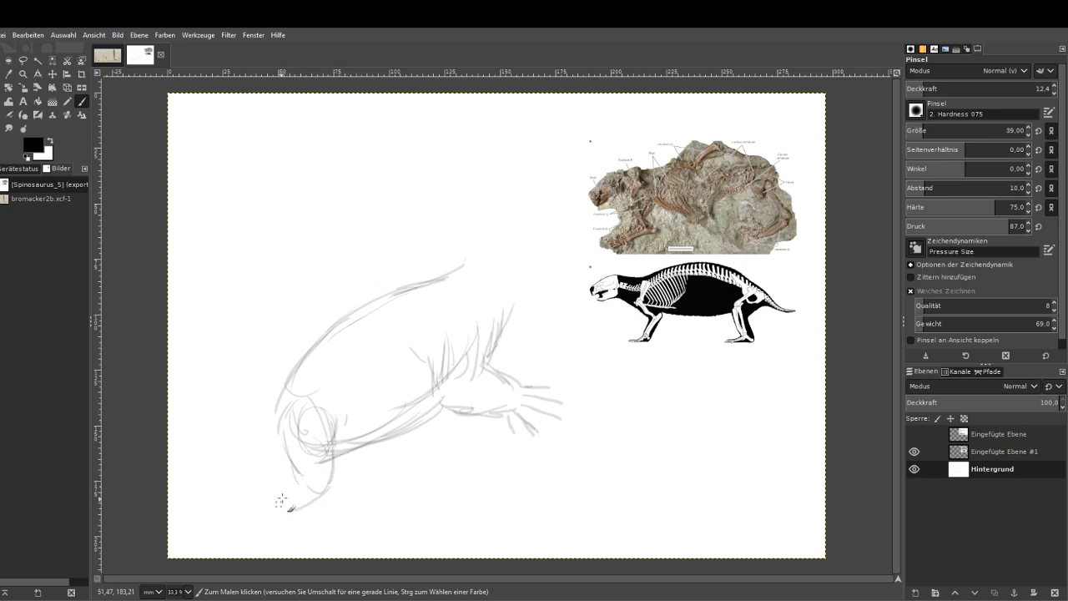
left_click_drag(297, 471, 276, 504)
left_click_drag(331, 479, 295, 517)
left_click_drag(300, 469, 268, 519)
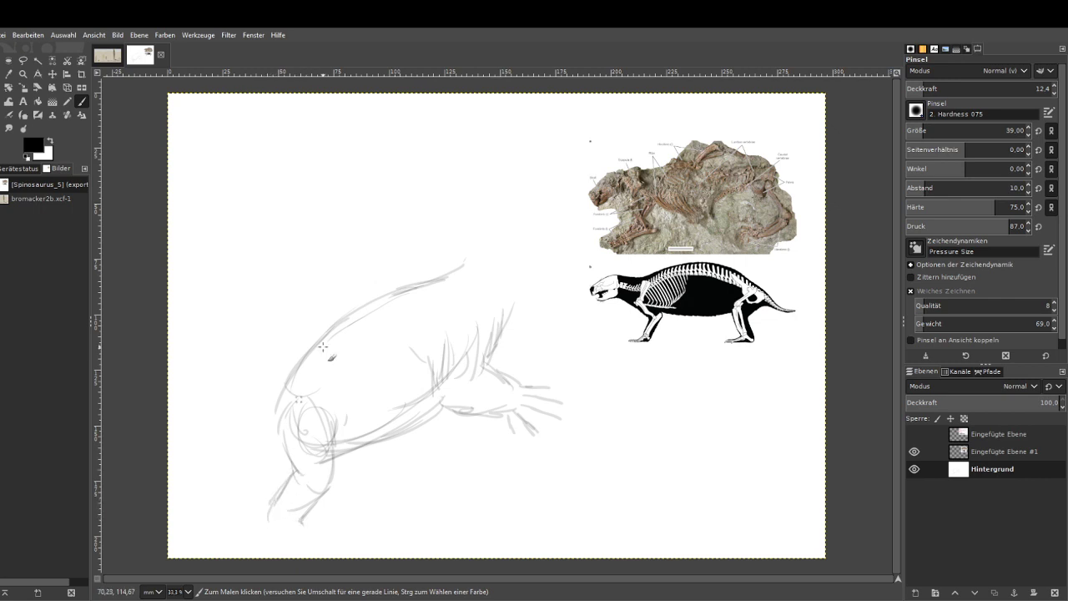
Sketch the blunt head with its snout and jaw, and connect it to the back with neck and cheek strokes.
left_click_drag(496, 349, 503, 316)
left_click_drag(532, 254, 493, 257)
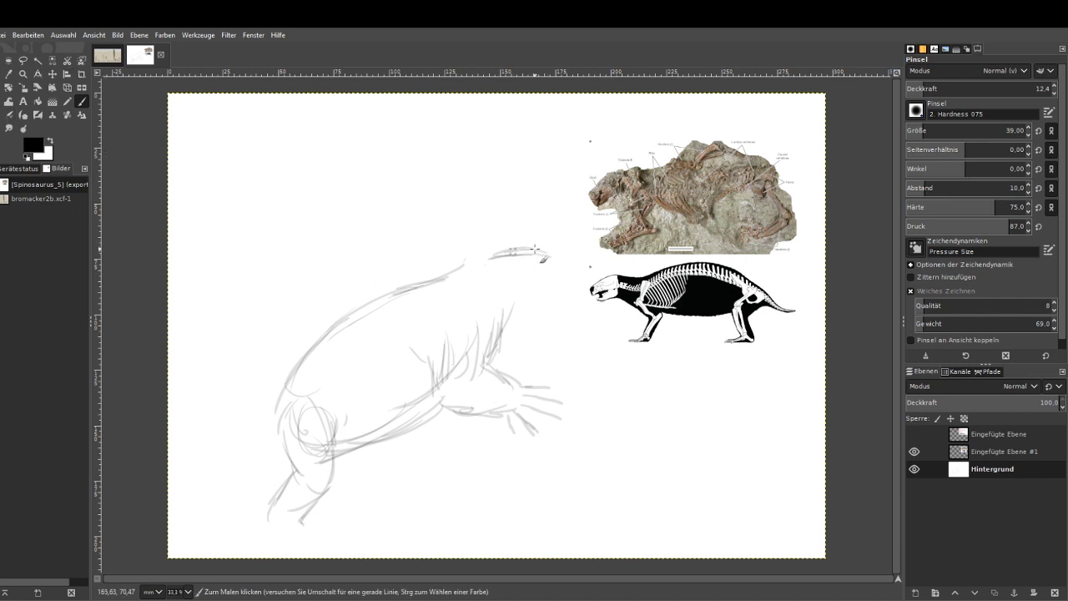
mouse_move(525, 249)
left_mouse_down()
mouse_move(551, 249)
mouse_move(557, 278)
mouse_move(519, 297)
left_mouse_up()
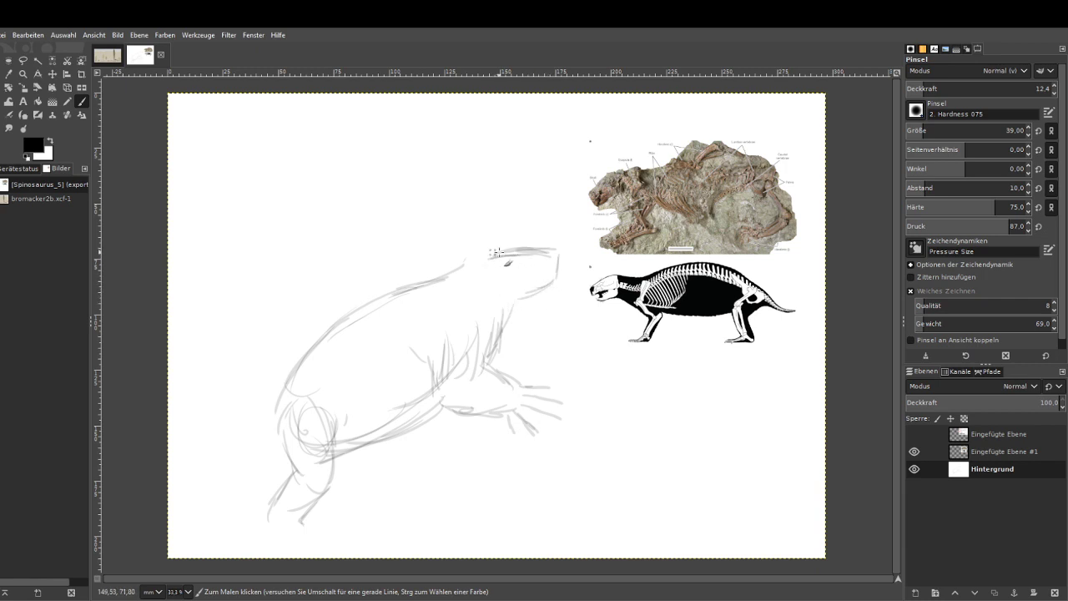
left_click_drag(523, 249, 484, 257)
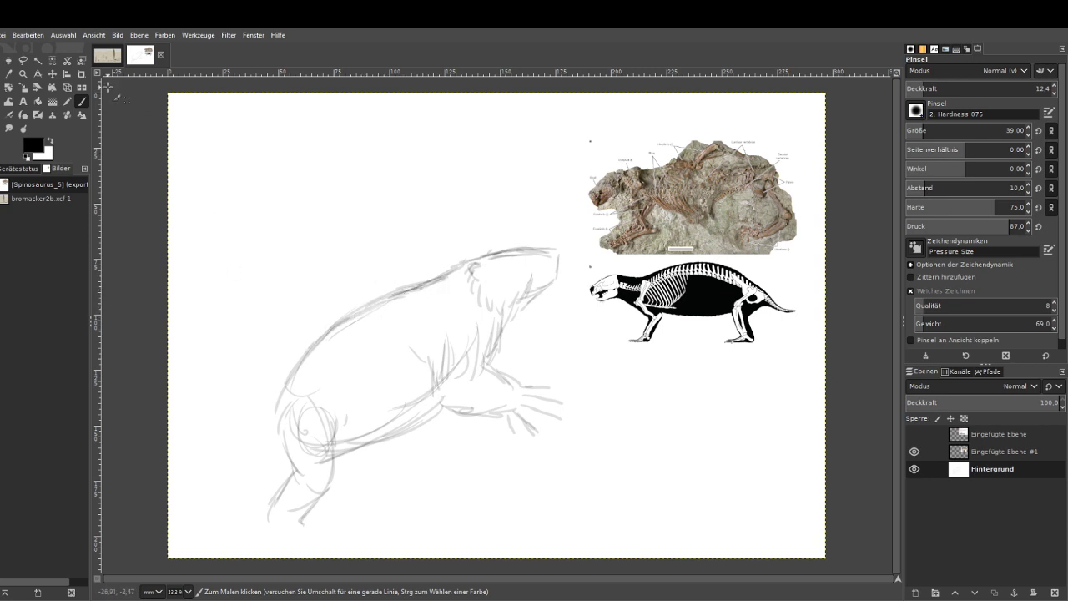
Sketch a shaggy upturned tail behind the animal's rump.
key("shift+e")
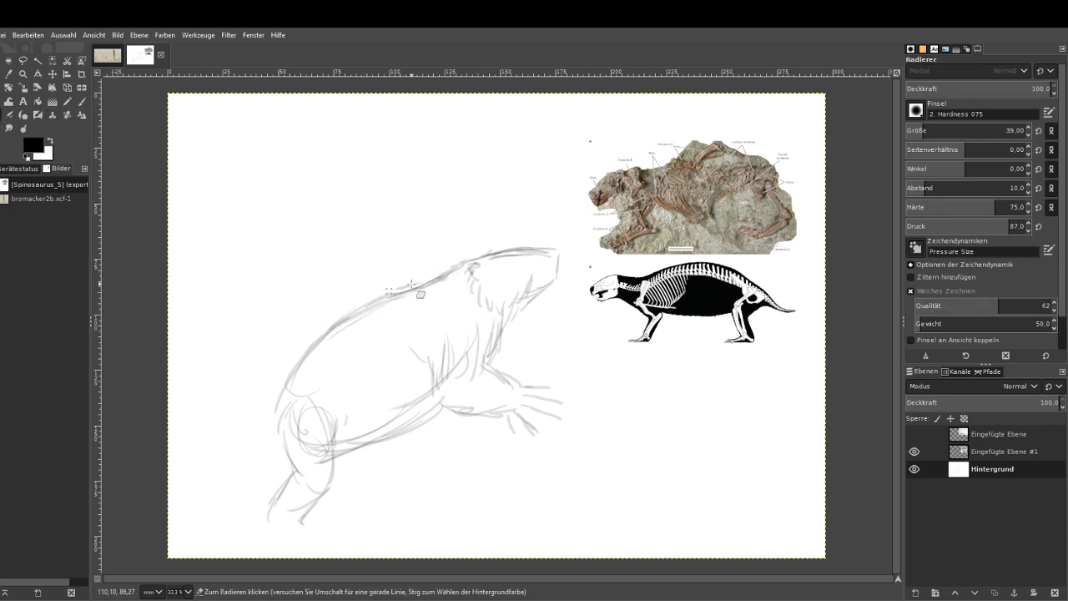
left_click(83, 104)
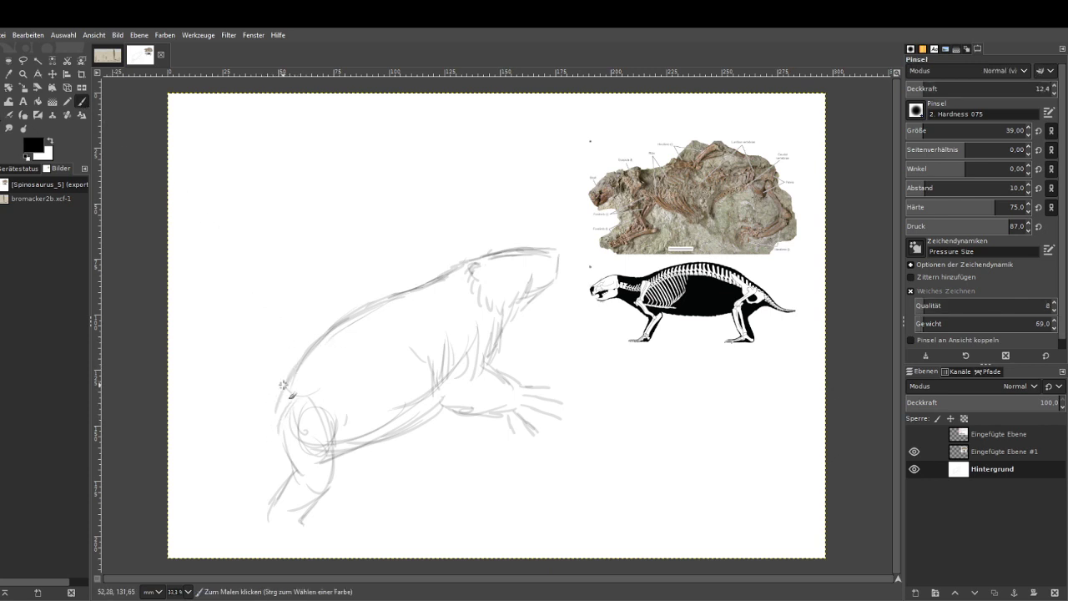
mouse_move(285, 387)
left_mouse_down()
mouse_move(322, 348)
mouse_move(301, 392)
mouse_move(316, 396)
mouse_move(327, 353)
mouse_move(257, 417)
mouse_move(200, 415)
mouse_move(239, 419)
mouse_move(219, 381)
mouse_move(206, 377)
mouse_move(199, 398)
mouse_move(208, 437)
mouse_move(288, 461)
left_mouse_up()
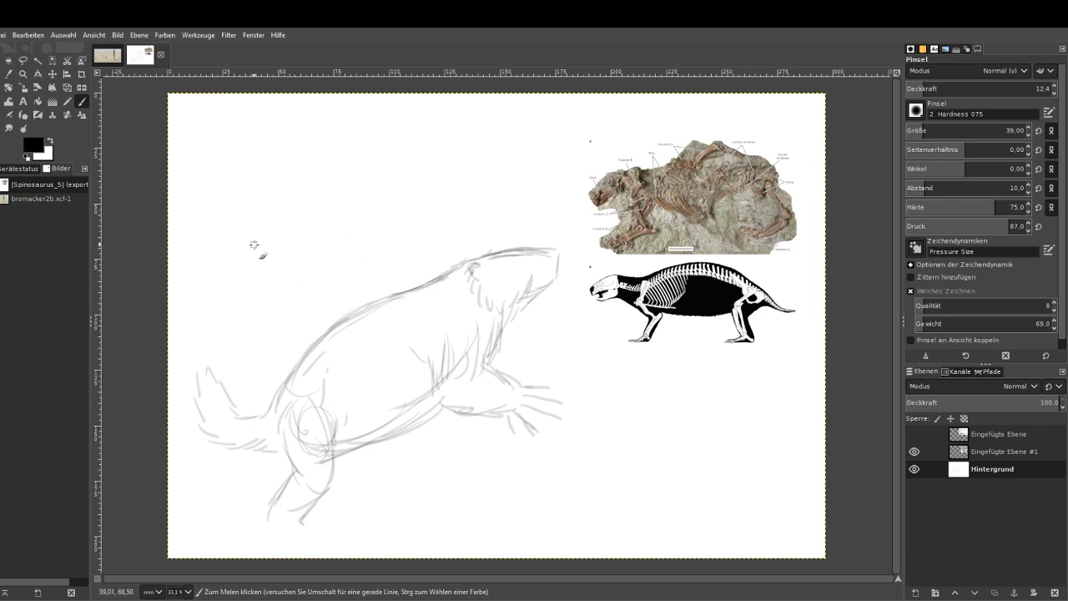
Erase most of the foreleg and redraw it longer and slimmer with its digits pointing forward.
key("shift+e")
mouse_move(499, 381)
left_mouse_down()
mouse_move(559, 393)
mouse_move(503, 407)
mouse_move(491, 419)
mouse_move(557, 420)
mouse_move(504, 439)
mouse_move(516, 413)
left_mouse_up()
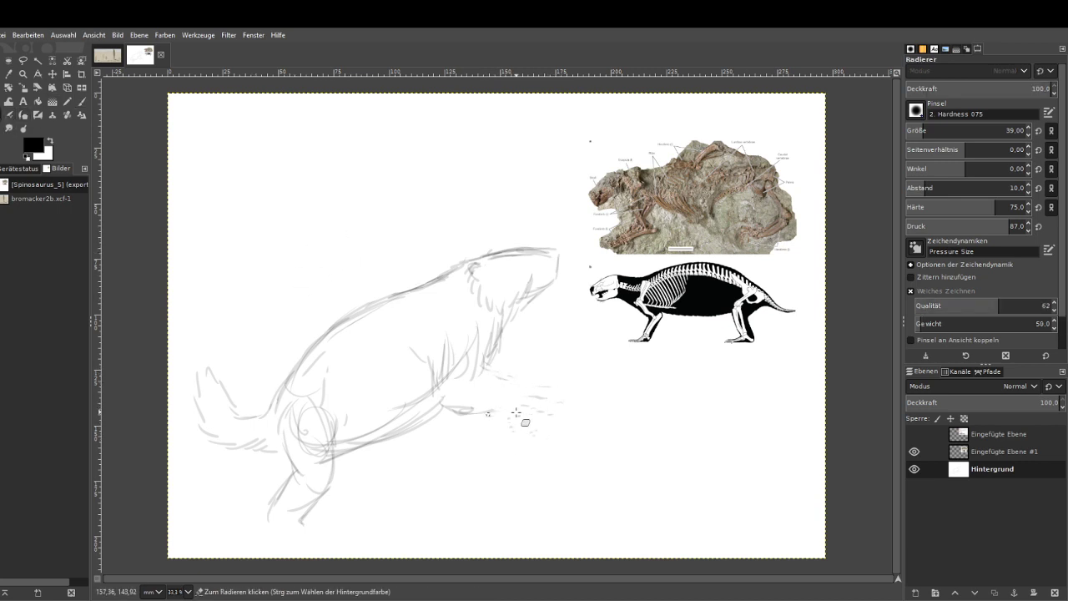
key("p")
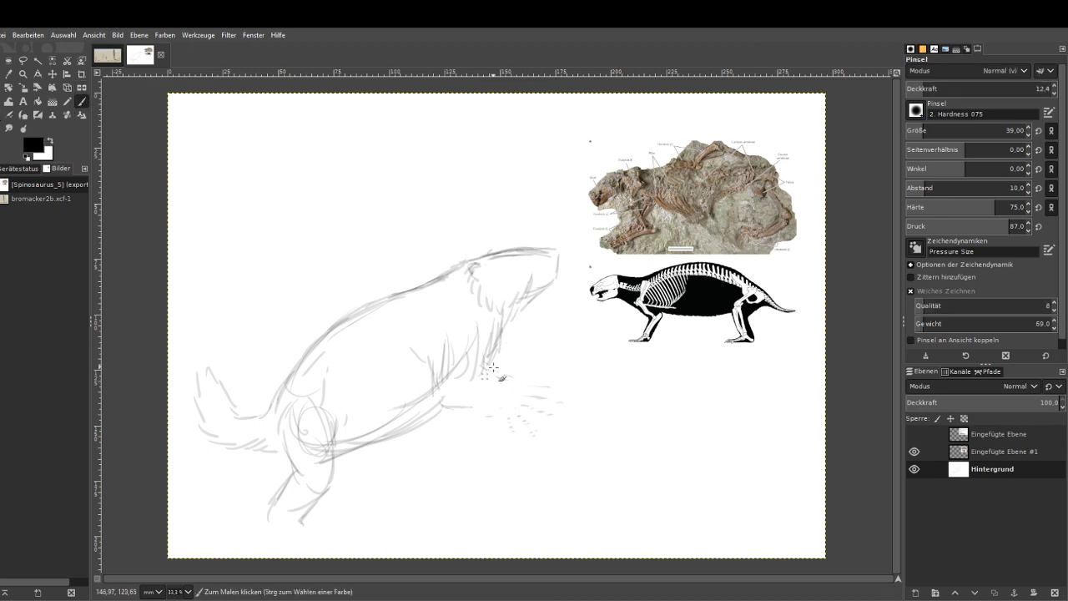
left_click_drag(502, 405, 506, 406)
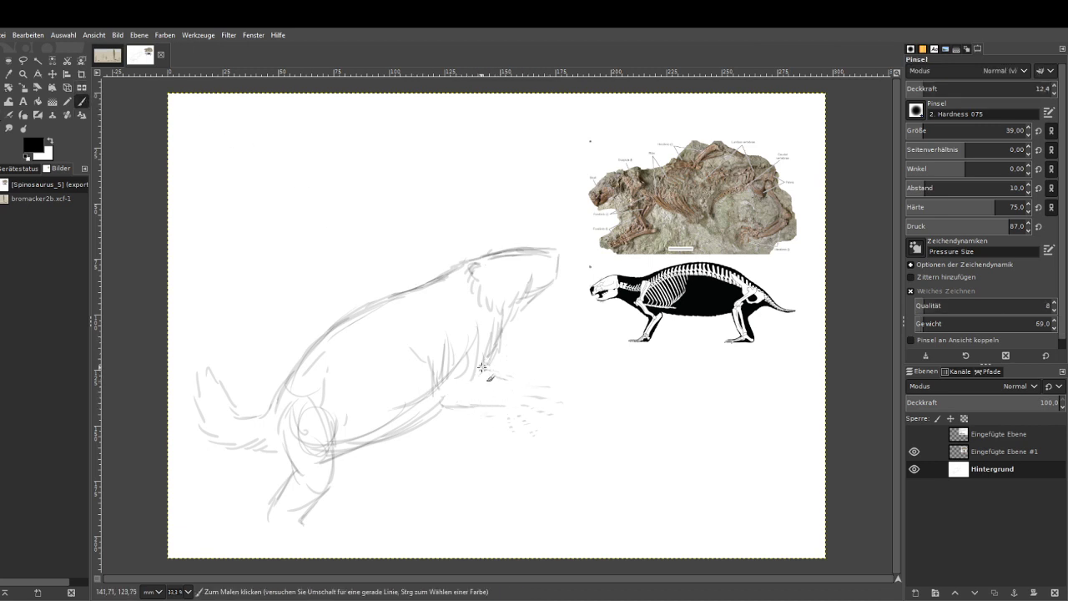
mouse_move(483, 368)
left_mouse_down()
mouse_move(510, 378)
mouse_move(521, 403)
mouse_move(491, 400)
mouse_move(532, 379)
mouse_move(553, 404)
mouse_move(525, 411)
left_mouse_up()
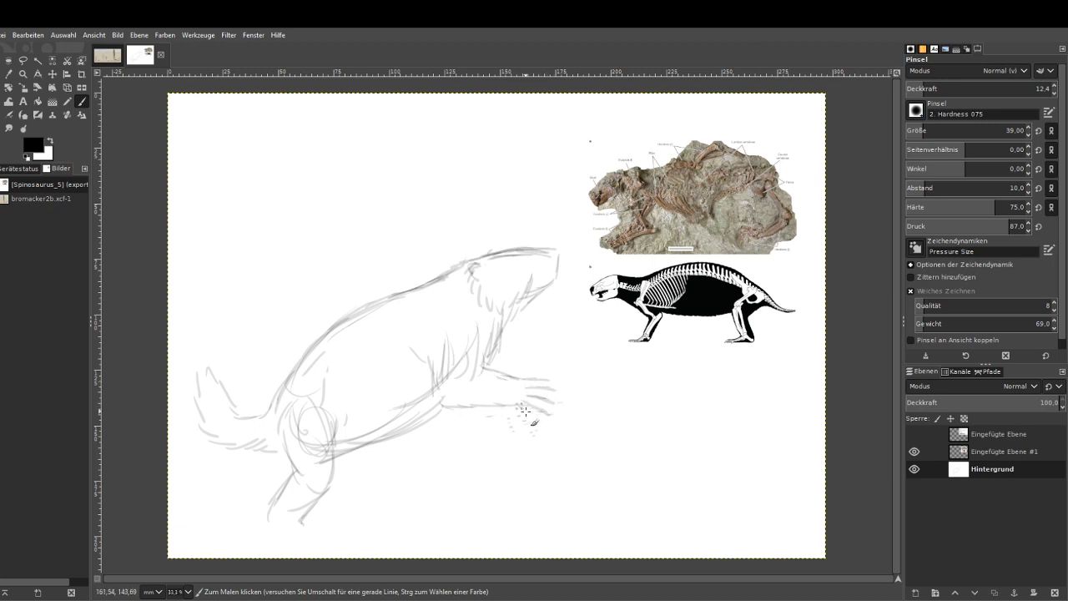
Strengthen the belly line near the thigh and add fur strokes along the rear edge of the hind leg.
mouse_move(439, 409)
left_mouse_down()
mouse_move(294, 435)
mouse_move(319, 450)
mouse_move(343, 436)
left_mouse_up()
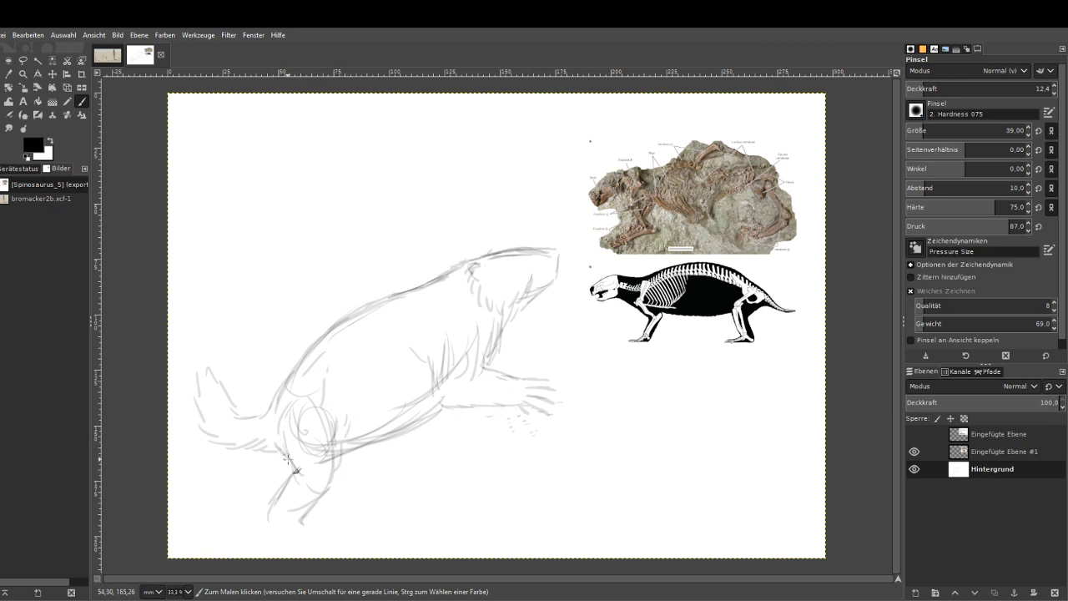
mouse_move(283, 422)
left_mouse_down()
mouse_move(271, 502)
mouse_move(279, 412)
left_mouse_up()
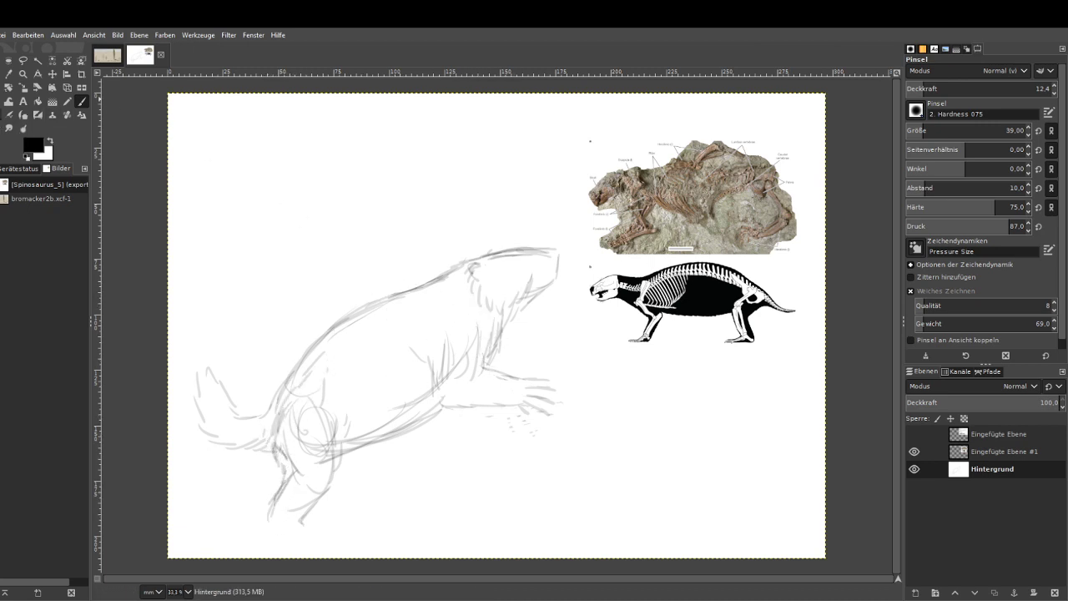
Erase the stray lines beneath the belly and sketch a fringe of shaggy fur along the belly's underside.
key("shift+e")
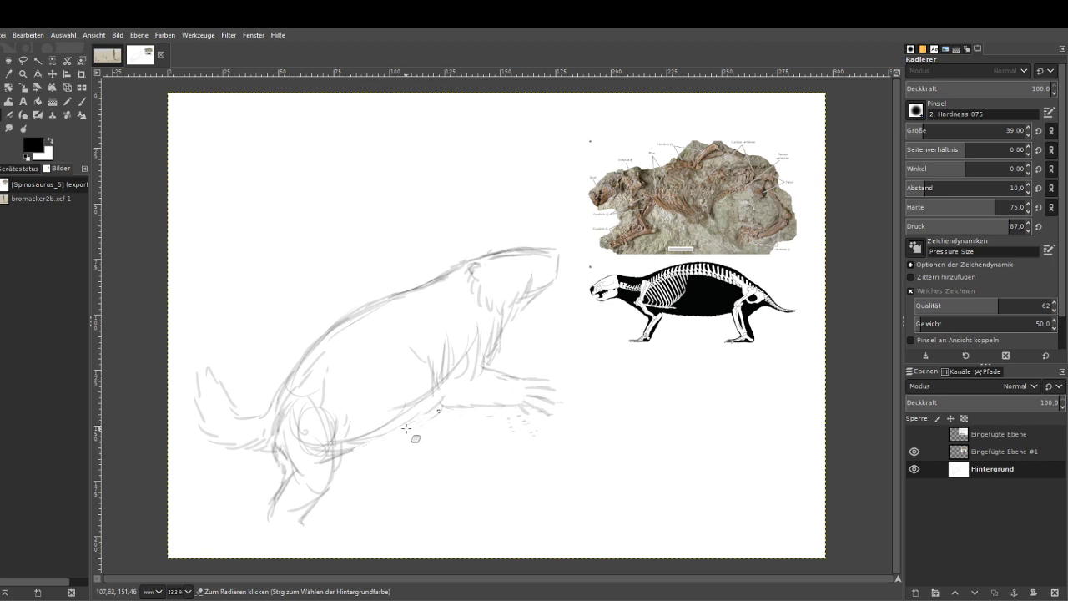
left_click(81, 101)
mouse_move(415, 419)
left_mouse_down()
mouse_move(350, 456)
mouse_move(441, 404)
left_mouse_up()
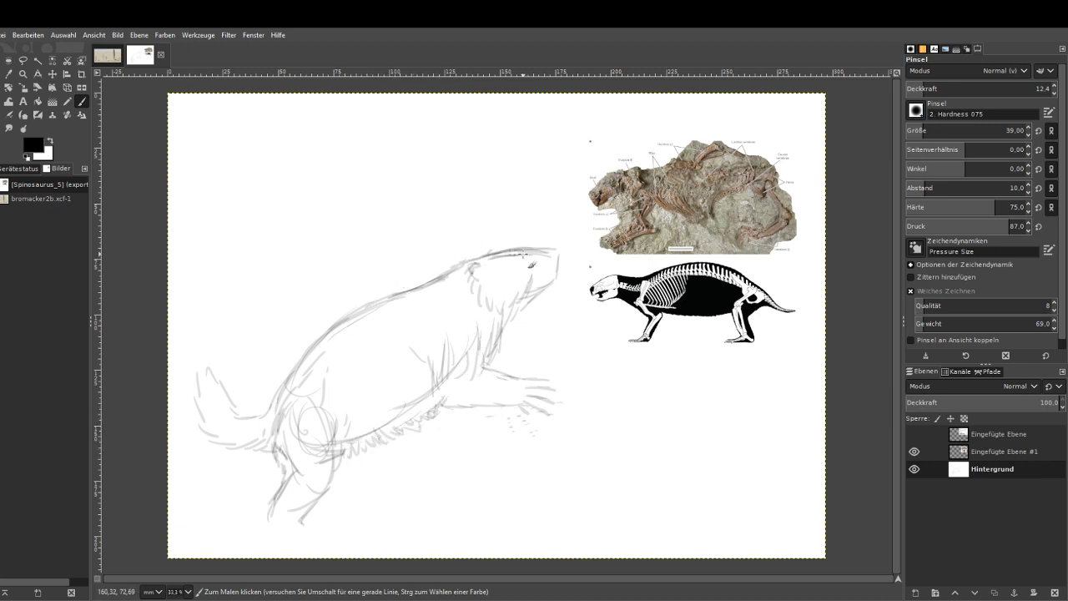
Sketch the far foreleg with its forward-pointing digits and add the heel and clawed toes of the hind foot.
mouse_move(502, 339)
left_mouse_down()
mouse_move(571, 344)
mouse_move(562, 360)
mouse_move(548, 357)
left_mouse_up()
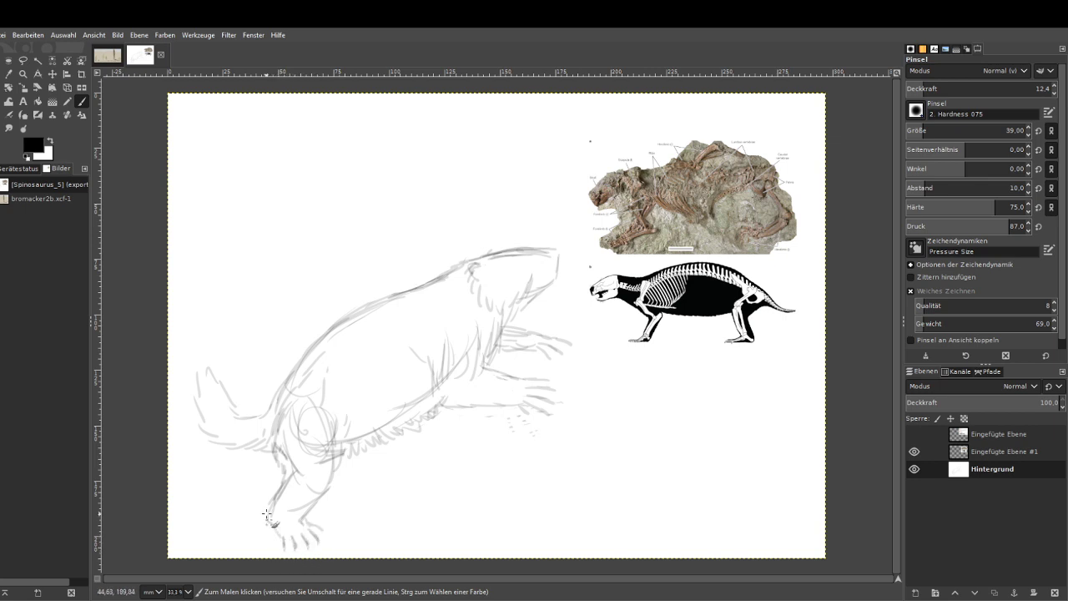
left_click_drag(266, 514, 273, 522)
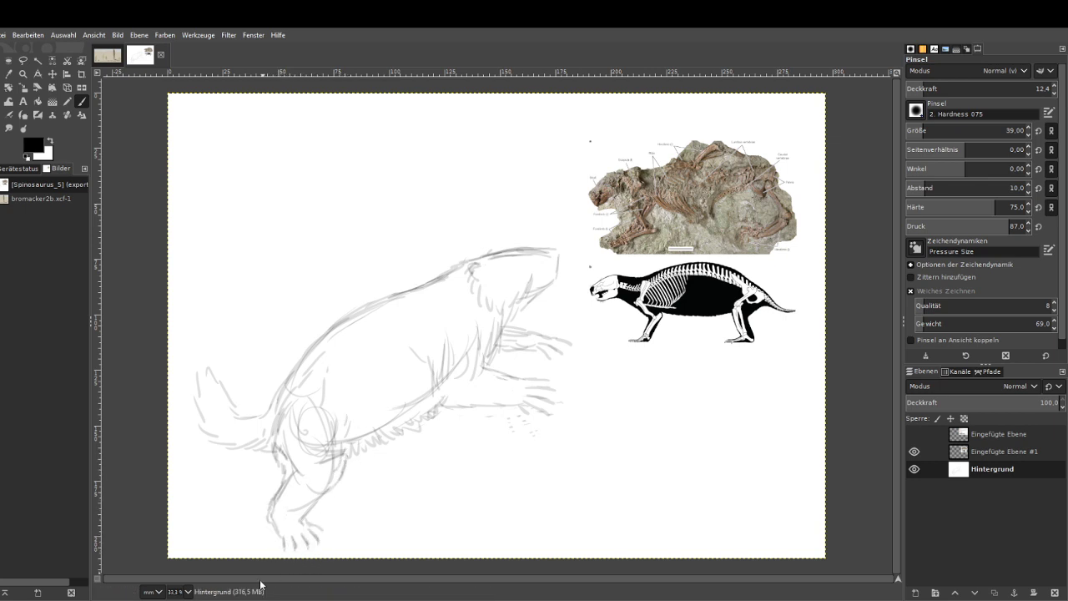
Sketch rounded rock outlines beneath and in front of the animal, plus a small curved boulder behind its hind foot.
left_click_drag(493, 410, 412, 469)
left_click_drag(514, 374, 588, 338)
mouse_move(618, 344)
left_mouse_down()
mouse_move(646, 354)
mouse_move(689, 414)
mouse_move(686, 471)
left_mouse_up()
mouse_move(692, 386)
left_mouse_down()
mouse_move(736, 381)
mouse_move(798, 429)
left_mouse_up()
mouse_move(413, 444)
left_mouse_down()
mouse_move(398, 492)
mouse_move(337, 552)
left_mouse_up()
left_click_drag(202, 526, 169, 483)
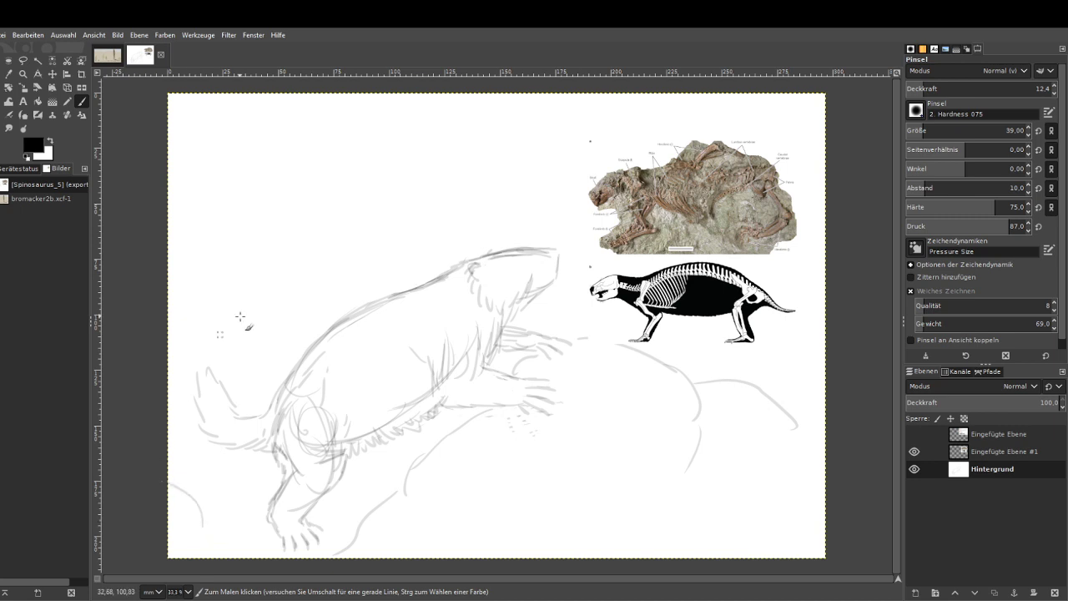
Sketch long sweeping background curves above the animal's back and head.
left_click_drag(516, 103, 408, 190)
mouse_move(402, 189)
left_mouse_down()
mouse_move(308, 191)
mouse_move(189, 219)
left_mouse_up()
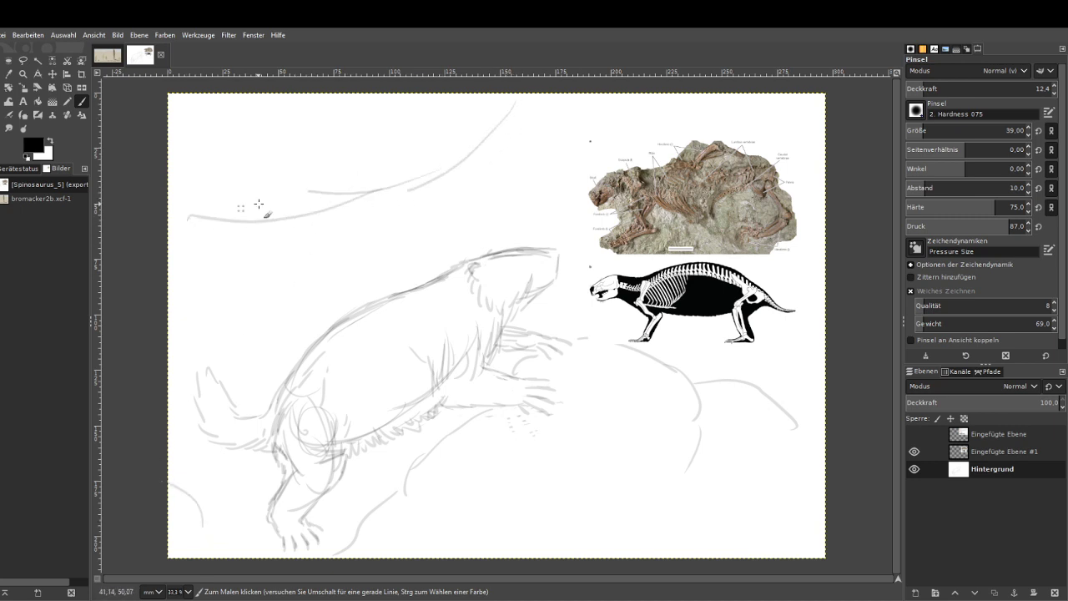
left_click_drag(378, 162, 252, 174)
left_click_drag(326, 163, 226, 184)
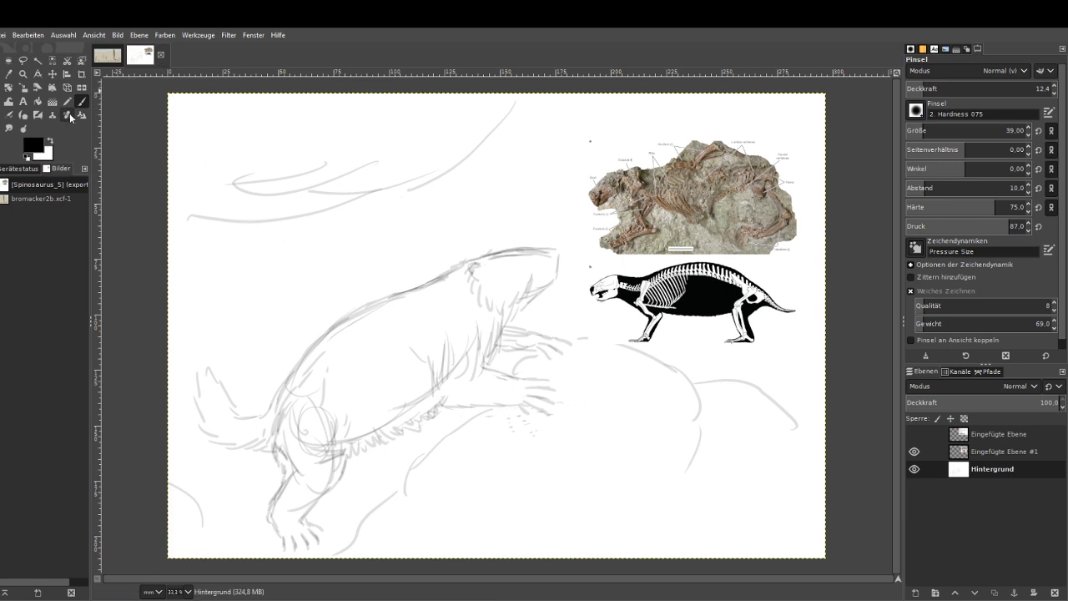
Enlarge the Warp Transform brush to 773.12 and nudge the head's outline to slightly reshape the snout.
left_click(23, 74)
left_click_drag(407, 181, 643, 362)
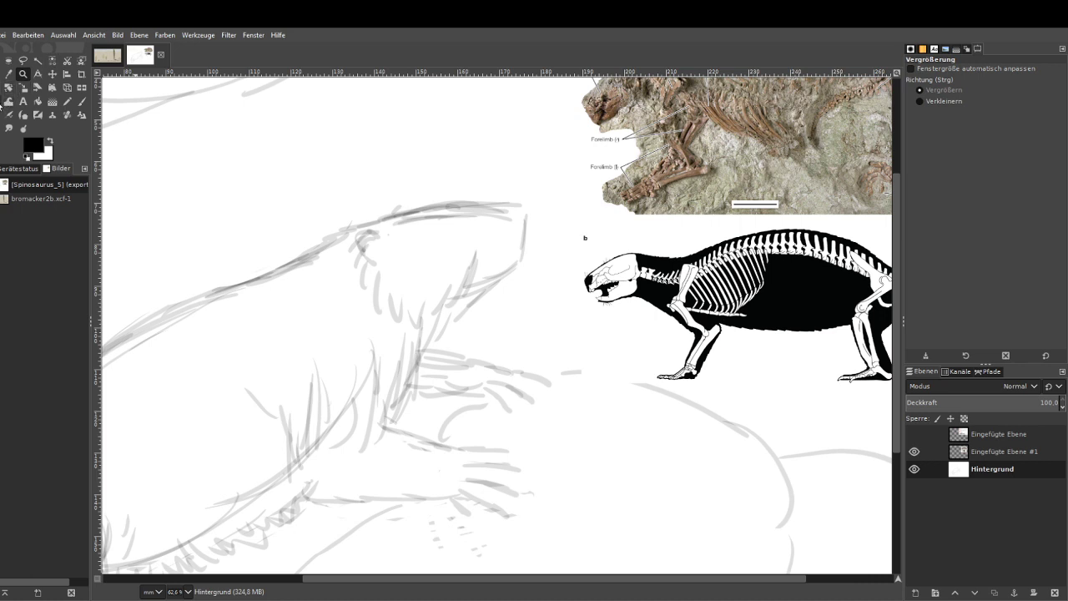
left_click(10, 101)
key("w")
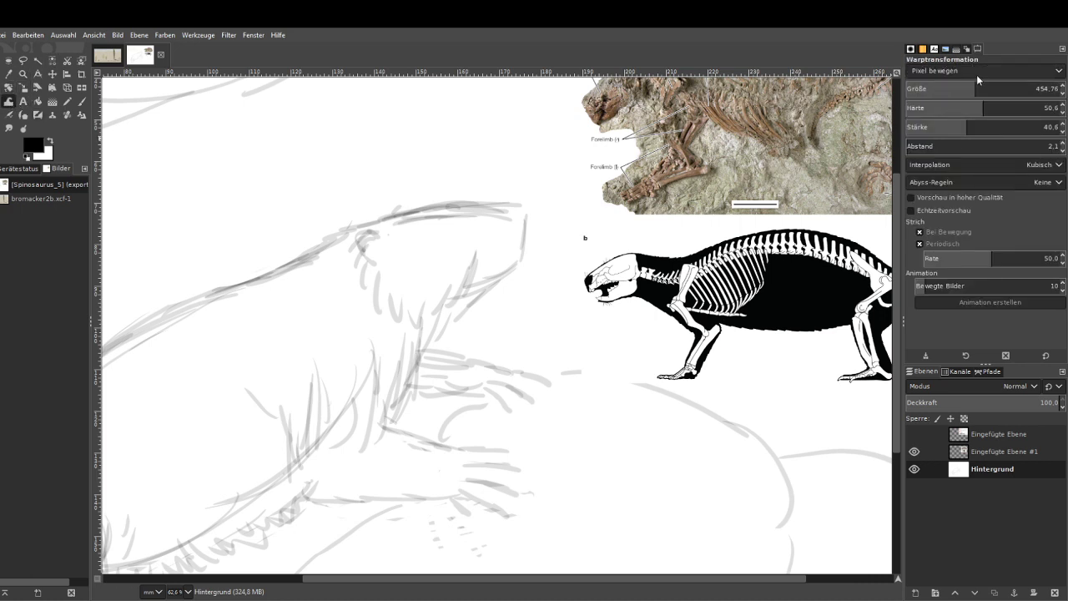
left_click(1024, 88)
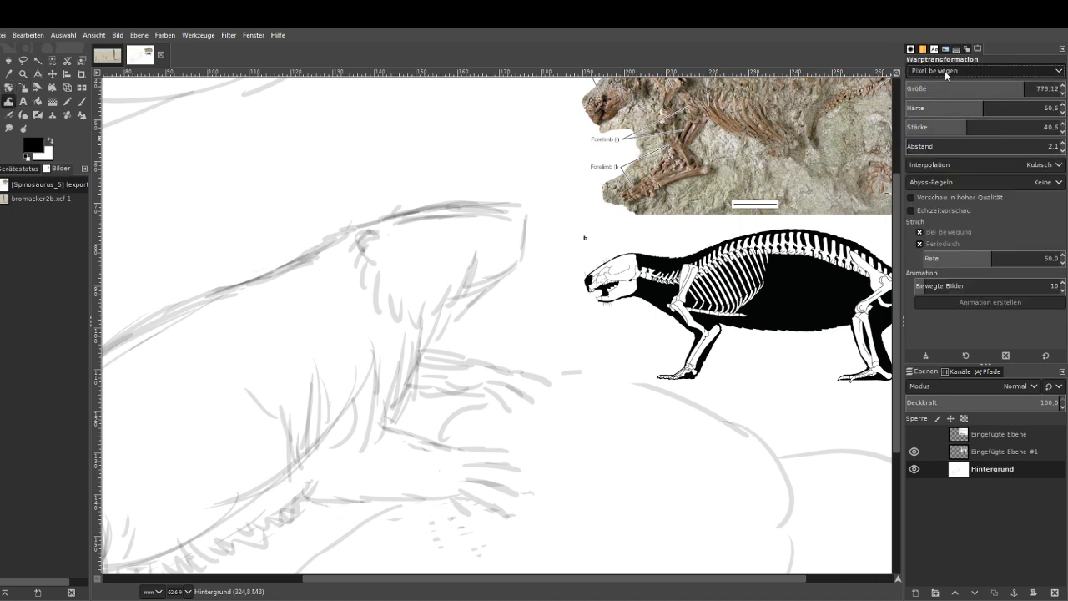
left_click(919, 112)
mouse_move(425, 255)
left_mouse_down()
mouse_move(388, 225)
mouse_move(427, 244)
left_mouse_up()
scroll(1034, 88, "up", 4)
left_click(82, 101)
key("minus")
key("minus")
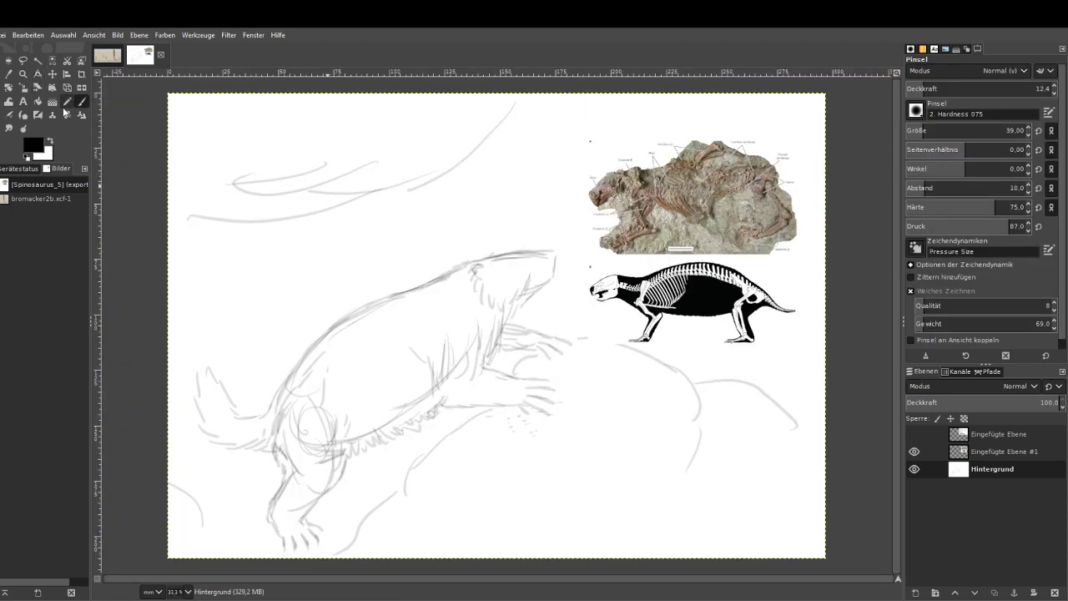
Set the paintbrush to 57 opacity and size 21, and ink a round eye with a highlight on the head.
left_click(915, 452)
left_click(24, 73)
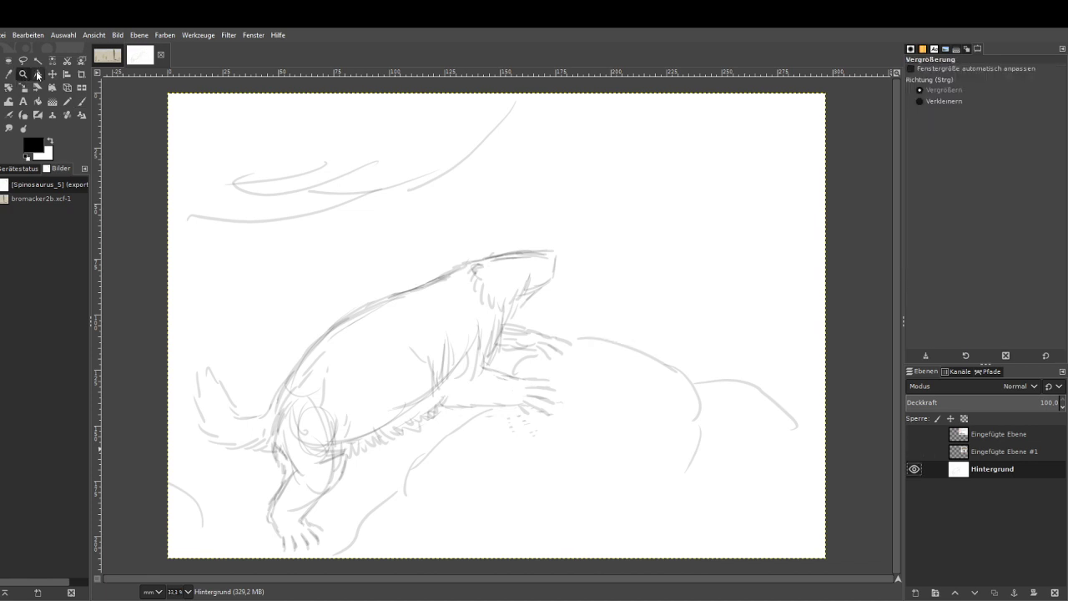
left_click_drag(427, 210, 601, 409)
left_click_drag(305, 140, 661, 564)
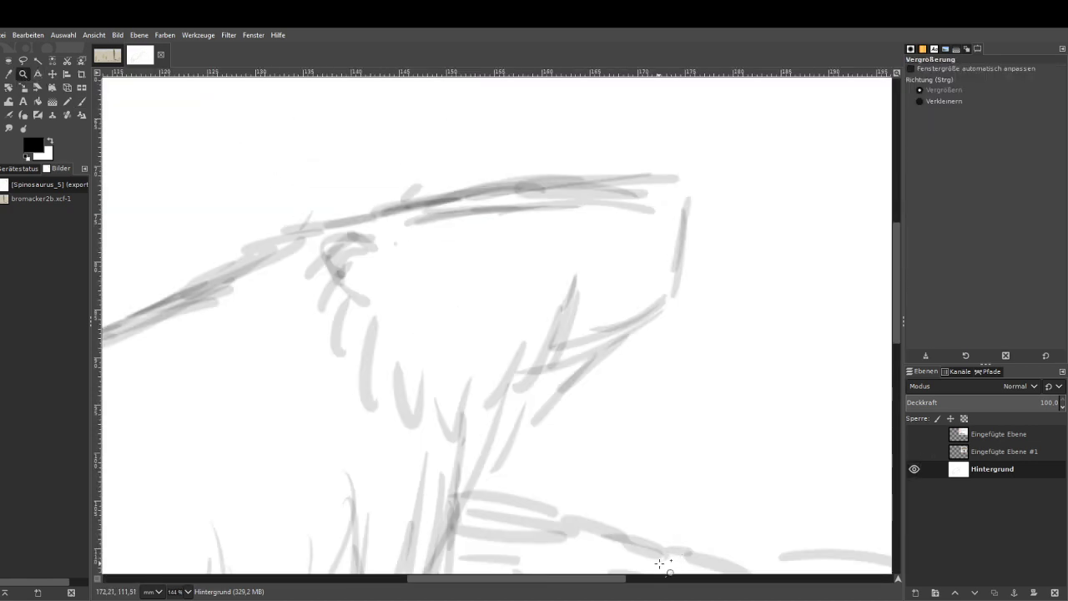
left_click(915, 451)
left_click_drag(466, 582, 501, 582)
left_click(81, 101)
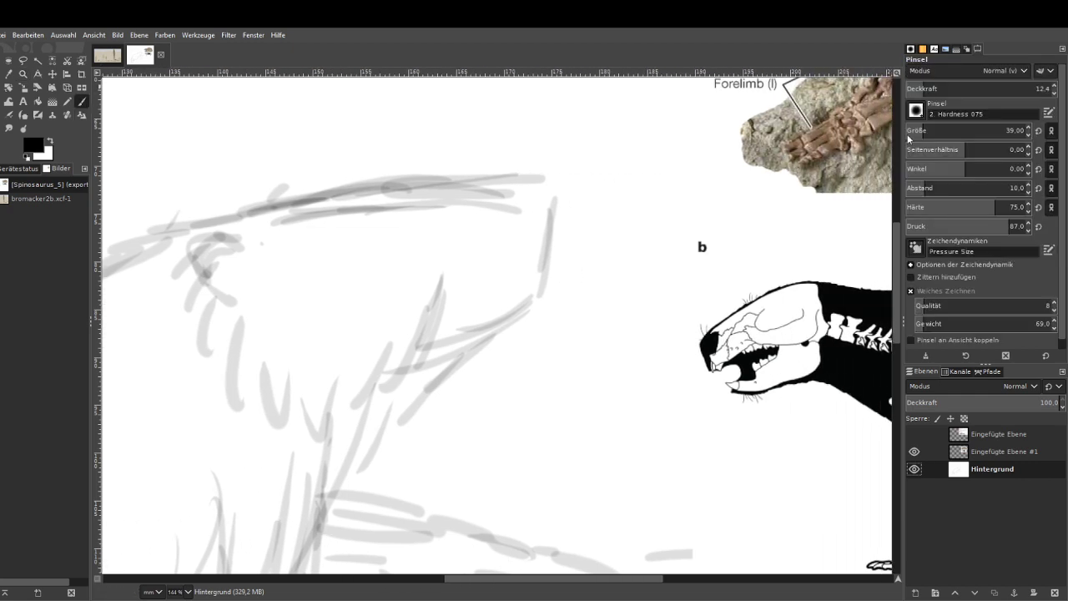
left_click_drag(954, 88, 988, 88)
left_click(918, 128)
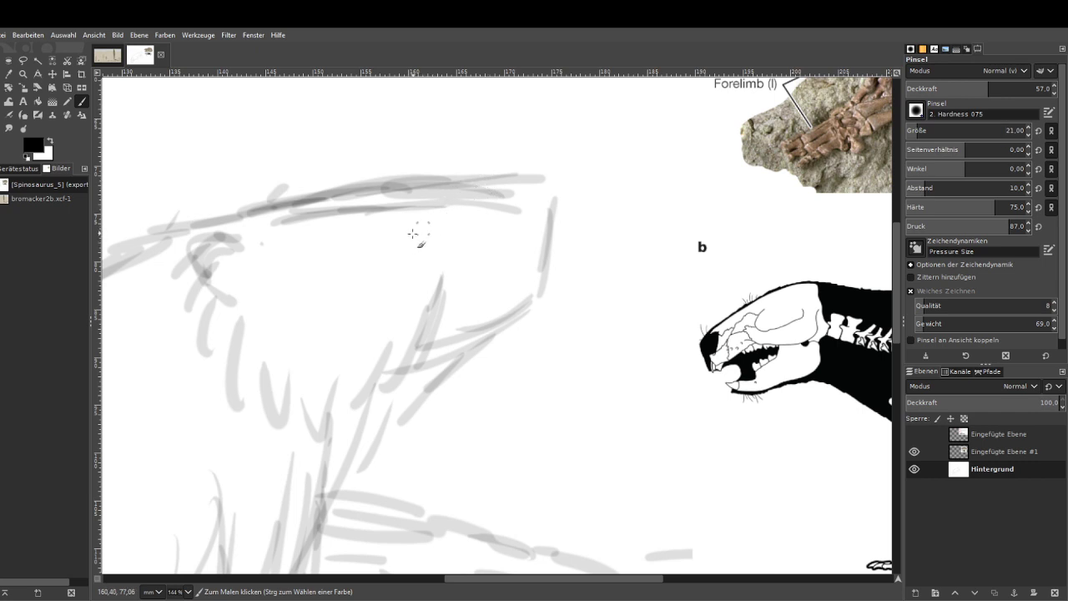
mouse_move(394, 248)
left_mouse_down()
mouse_move(371, 243)
mouse_move(399, 251)
mouse_move(382, 257)
mouse_move(394, 244)
mouse_move(381, 242)
left_mouse_up()
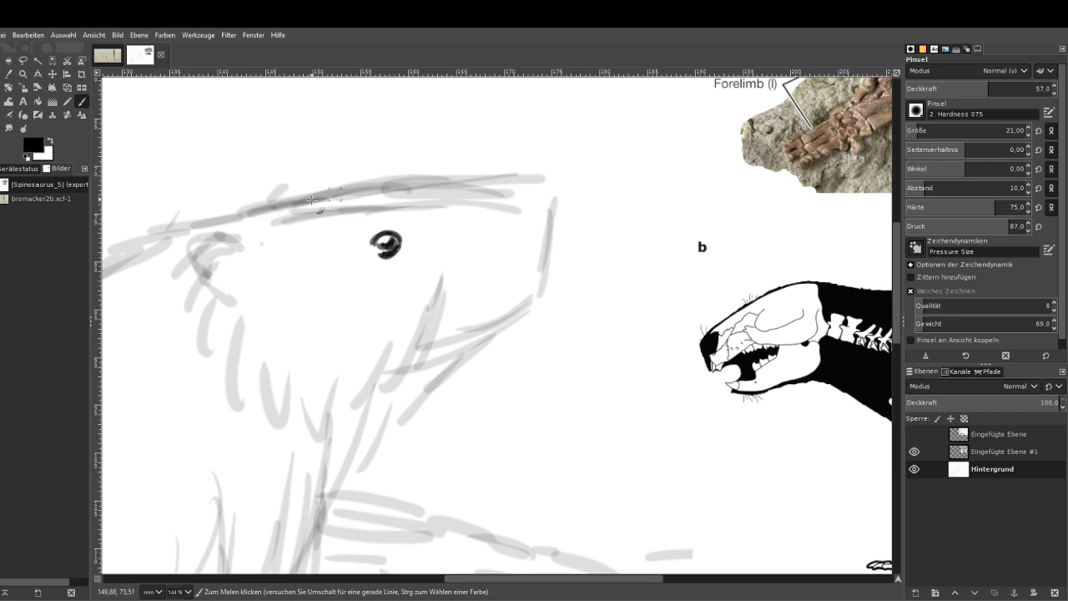
Ink the forehead and blunt snout contour, the mouth line, the chin and the nostril in dark strokes.
mouse_move(257, 210)
left_mouse_down()
mouse_move(417, 180)
mouse_move(343, 193)
mouse_move(523, 185)
mouse_move(550, 193)
mouse_move(549, 232)
left_mouse_up()
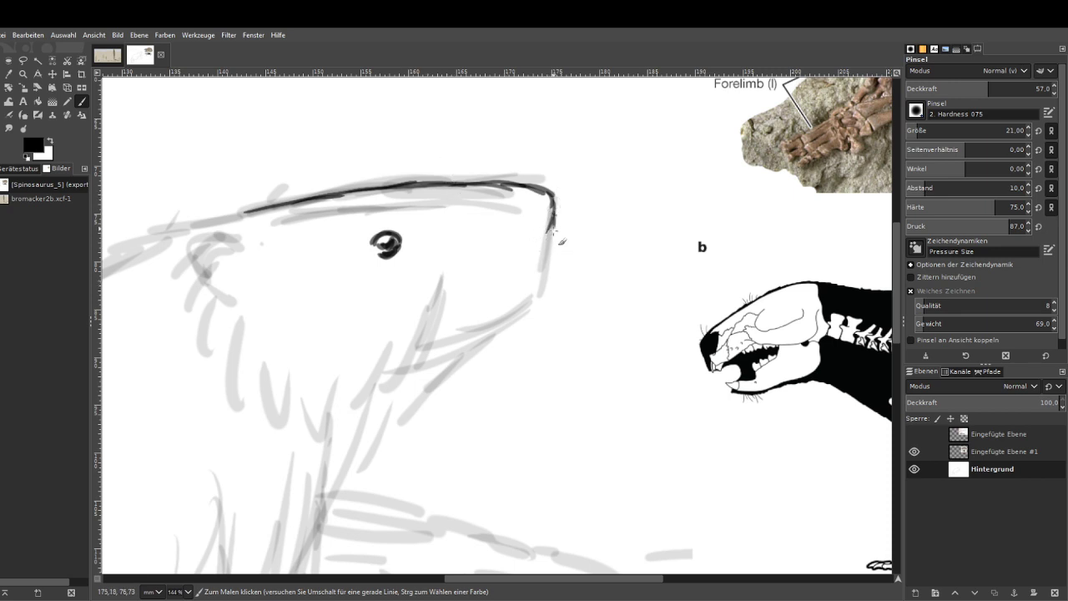
mouse_move(554, 212)
left_mouse_down()
mouse_move(535, 289)
mouse_move(454, 307)
mouse_move(534, 301)
mouse_move(506, 327)
left_mouse_up()
left_click_drag(529, 290, 470, 300)
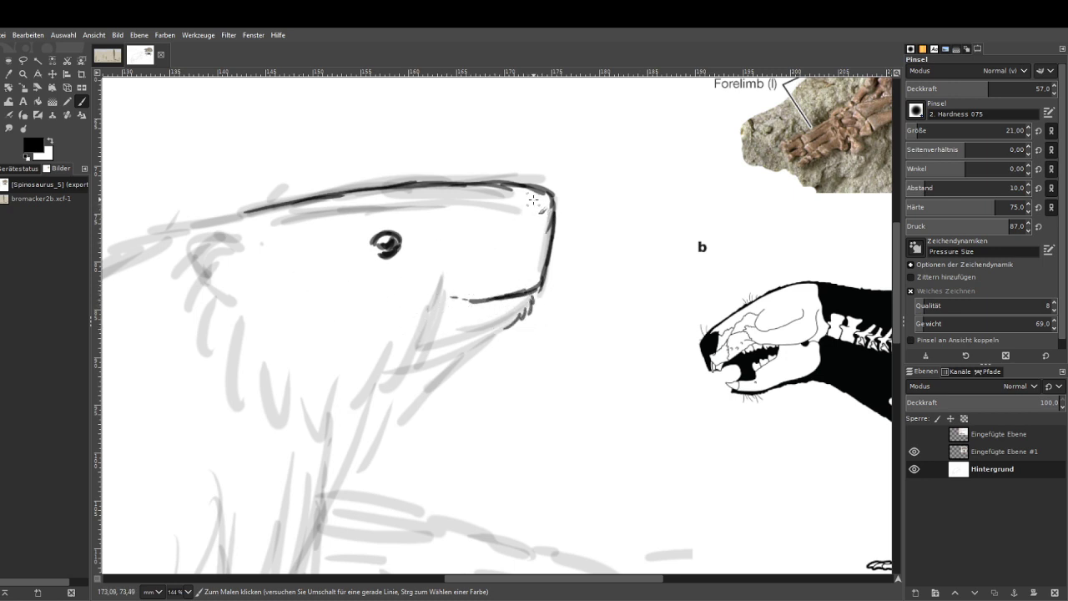
mouse_move(534, 202)
left_mouse_down()
mouse_move(545, 214)
mouse_move(535, 216)
left_mouse_up()
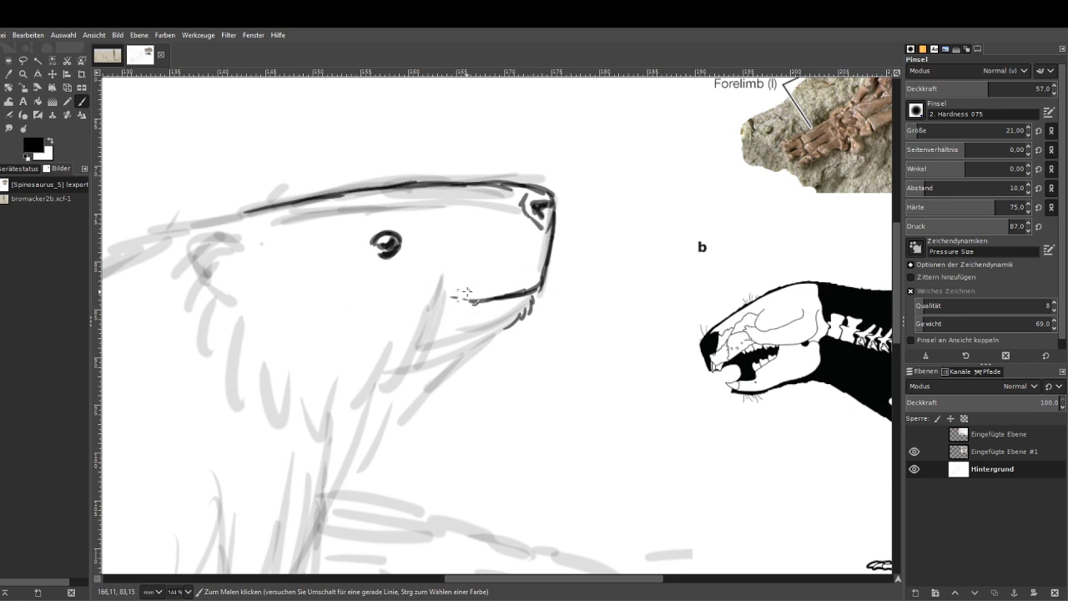
Ink short fur along the mouth corner, jaw and cheek, extend the head line to the nape, and outline the ear.
left_click_drag(473, 285, 439, 337)
left_click_drag(459, 302, 409, 380)
mouse_move(499, 327)
left_mouse_down()
mouse_move(461, 383)
mouse_move(392, 400)
mouse_move(385, 422)
mouse_move(305, 402)
mouse_move(283, 377)
mouse_move(254, 381)
mouse_move(235, 334)
mouse_move(221, 328)
left_mouse_up()
left_click_drag(249, 209, 173, 228)
mouse_move(228, 247)
left_mouse_down()
mouse_move(199, 252)
mouse_move(226, 292)
mouse_move(227, 257)
mouse_move(217, 265)
mouse_move(238, 285)
mouse_move(231, 237)
mouse_move(251, 226)
left_mouse_up()
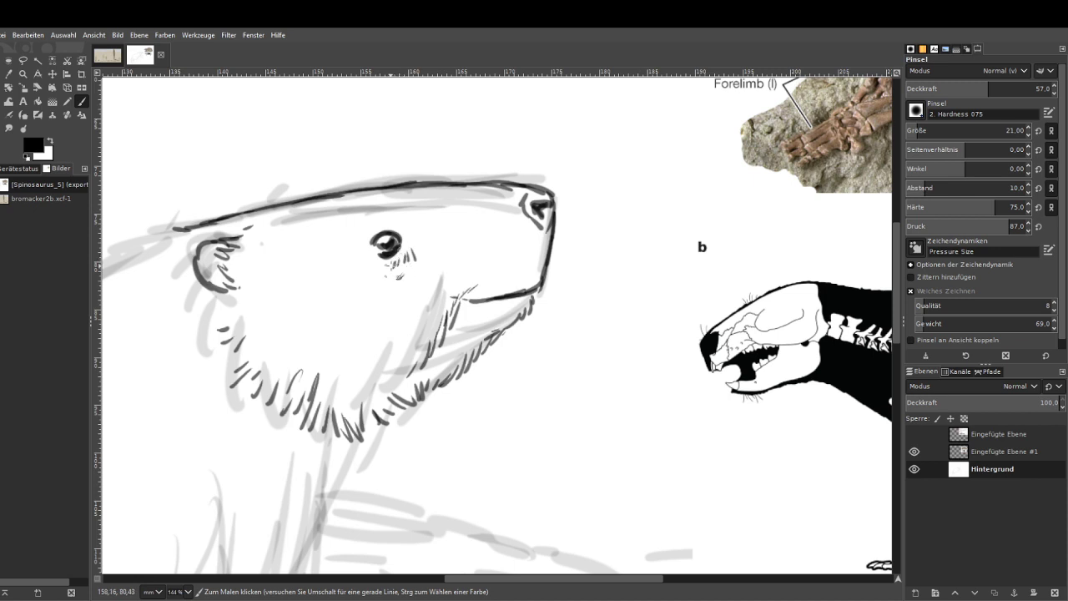
Add short radiating fur strokes below and behind the eye.
left_click_drag(392, 265, 384, 275)
mouse_move(372, 263)
left_mouse_down()
mouse_move(357, 269)
mouse_move(415, 280)
mouse_move(393, 284)
left_mouse_up()
mouse_move(389, 274)
left_mouse_down()
mouse_move(383, 286)
mouse_move(424, 285)
mouse_move(410, 302)
left_mouse_up()
mouse_move(407, 290)
left_mouse_down()
mouse_move(399, 311)
mouse_move(387, 305)
left_mouse_up()
left_click_drag(379, 292, 354, 314)
left_click_drag(350, 295, 342, 306)
mouse_move(369, 280)
left_mouse_down()
mouse_move(347, 298)
mouse_move(355, 259)
mouse_move(336, 249)
mouse_move(359, 245)
mouse_move(326, 244)
left_mouse_up()
left_click_drag(322, 251, 305, 249)
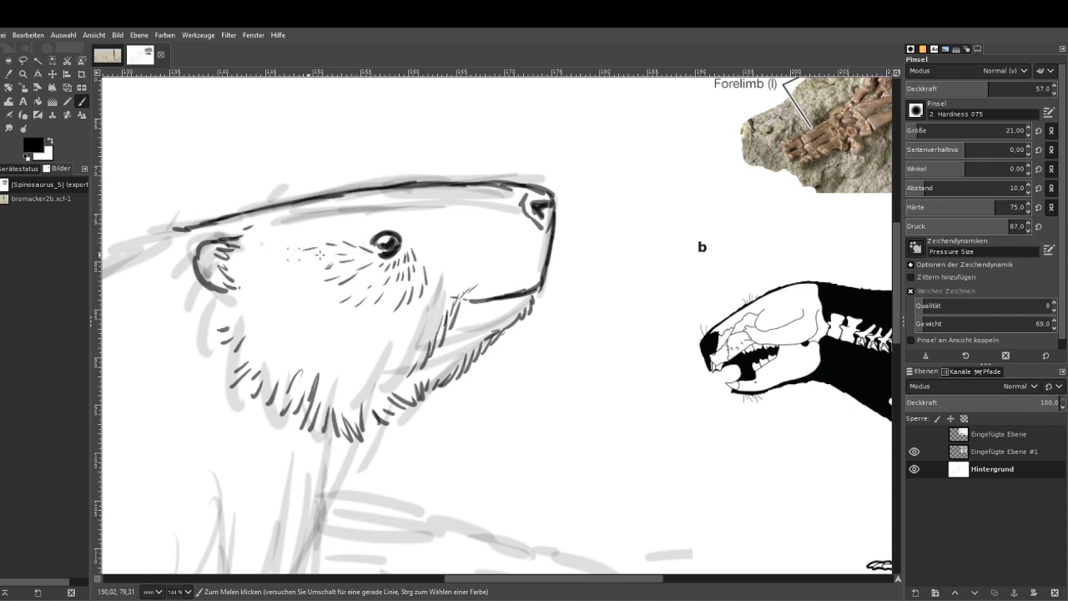
Dot whisker spots across the muzzle between the eye and the nostril.
left_click(495, 249)
left_click(518, 234)
left_click(535, 251)
left_click(520, 266)
left_click(515, 251)
left_click(498, 277)
left_click(477, 260)
left_click(472, 244)
Ink overlapping fur strokes from the nape down along the front part of the back.
left_click_drag(471, 579, 380, 589)
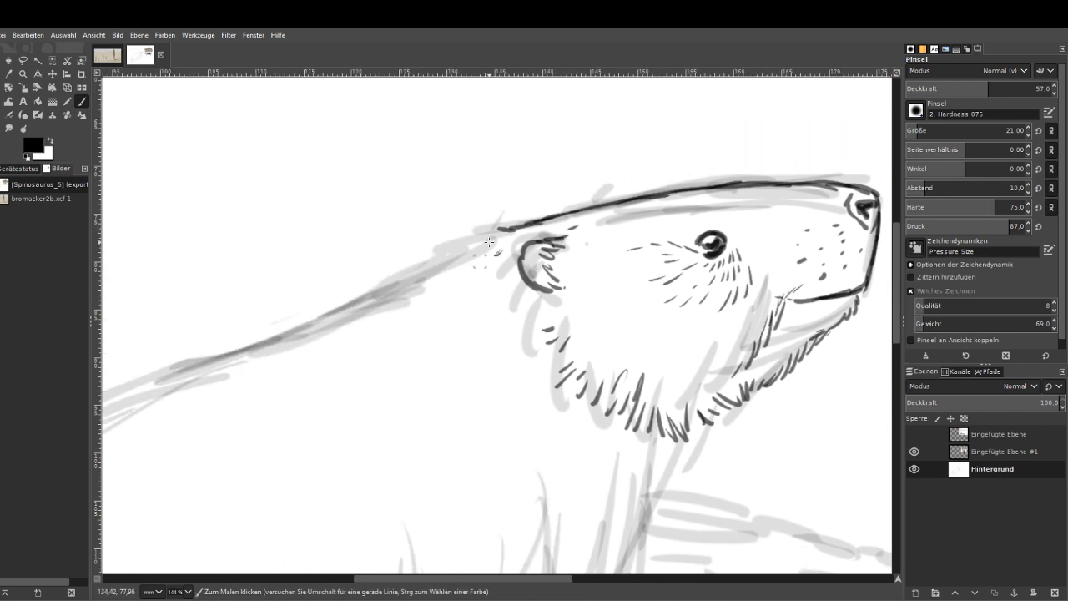
left_click_drag(512, 229, 497, 232)
left_click_drag(486, 239, 463, 247)
left_click_drag(473, 244, 445, 248)
mouse_move(450, 255)
left_mouse_down()
mouse_move(430, 254)
mouse_move(376, 296)
mouse_move(291, 332)
left_mouse_up()
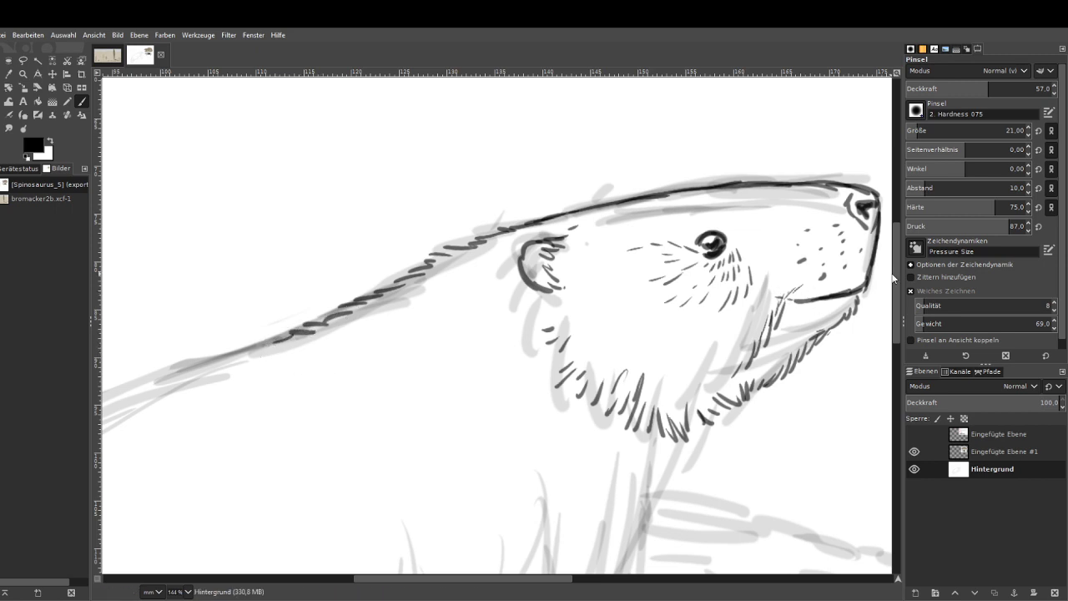
Ink jagged fur down the throat and chest, along the shoulder fold, and above the near foreleg's elbow.
scroll(818, 267, "down", 7)
mouse_move(703, 165)
left_mouse_down()
mouse_move(680, 216)
mouse_move(653, 232)
mouse_move(628, 349)
mouse_move(601, 359)
mouse_move(603, 401)
mouse_move(589, 407)
mouse_move(556, 383)
mouse_move(553, 408)
mouse_move(555, 336)
mouse_move(534, 267)
left_mouse_up()
mouse_move(573, 338)
left_mouse_down()
mouse_move(554, 270)
mouse_move(542, 225)
left_mouse_up()
left_click_drag(536, 268, 518, 248)
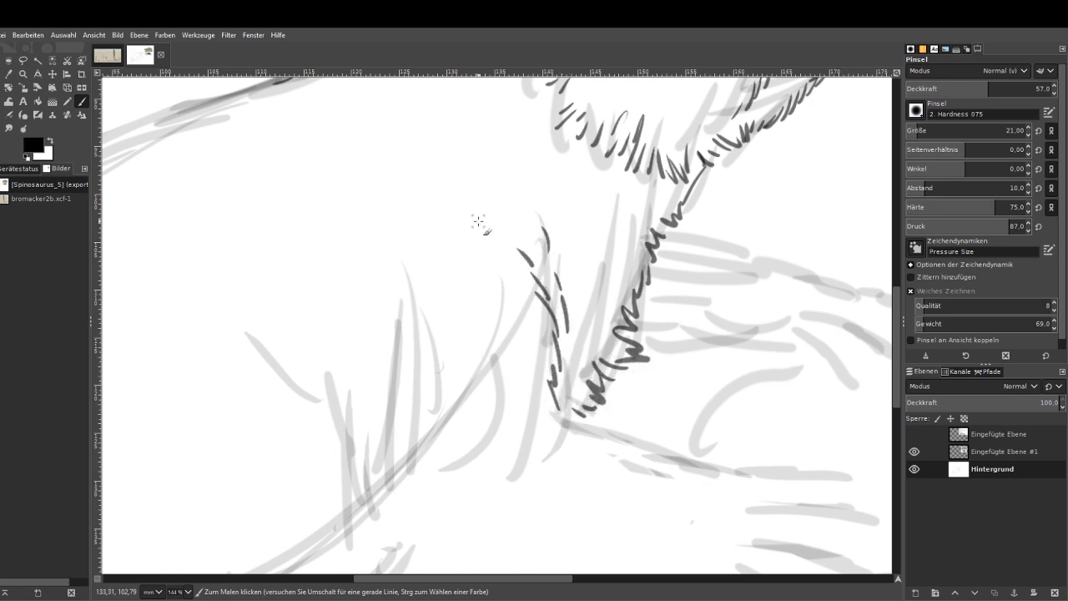
mouse_move(278, 386)
left_mouse_down()
mouse_move(287, 423)
mouse_move(328, 419)
mouse_move(336, 464)
left_mouse_up()
Ink the claws and digits of the near forefoot and the upper contour of its wrist.
scroll(494, 366, "down", 3)
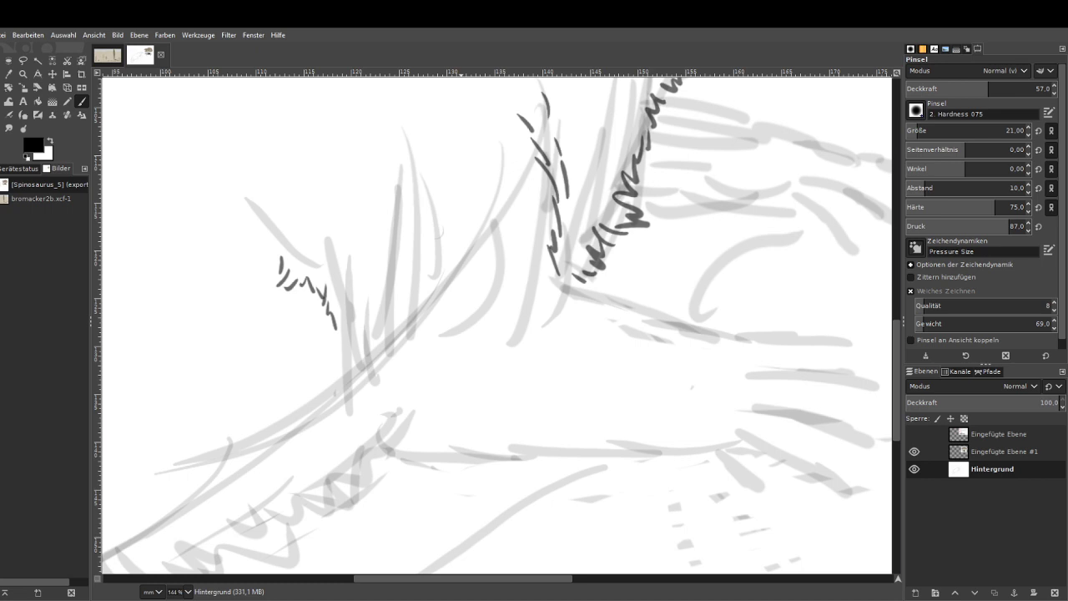
left_click_drag(535, 579, 566, 579)
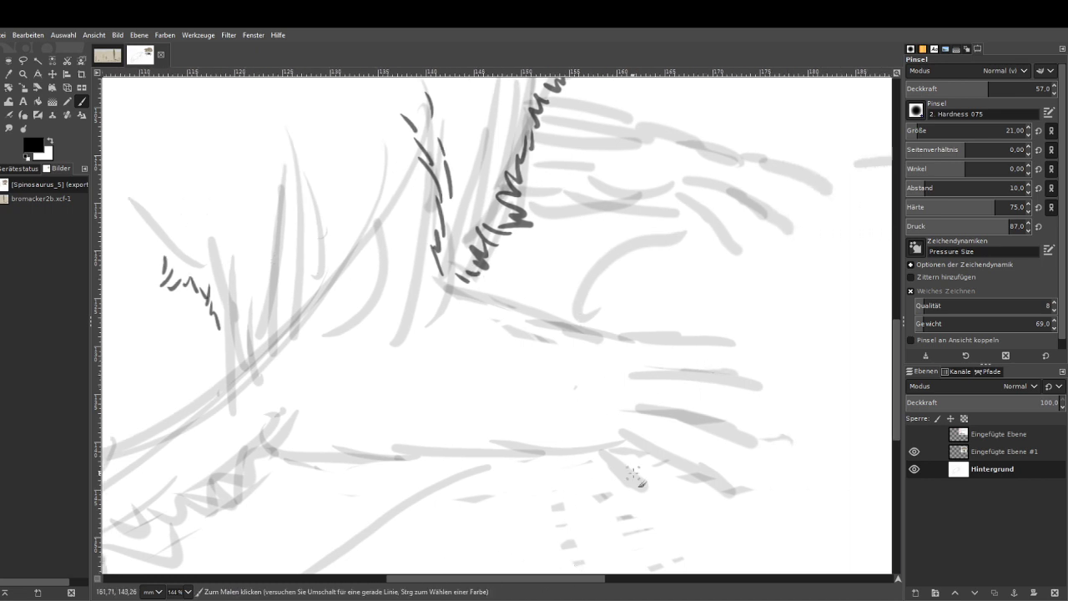
mouse_move(617, 333)
left_mouse_down()
mouse_move(739, 341)
mouse_move(719, 332)
mouse_move(748, 343)
mouse_move(676, 354)
left_mouse_up()
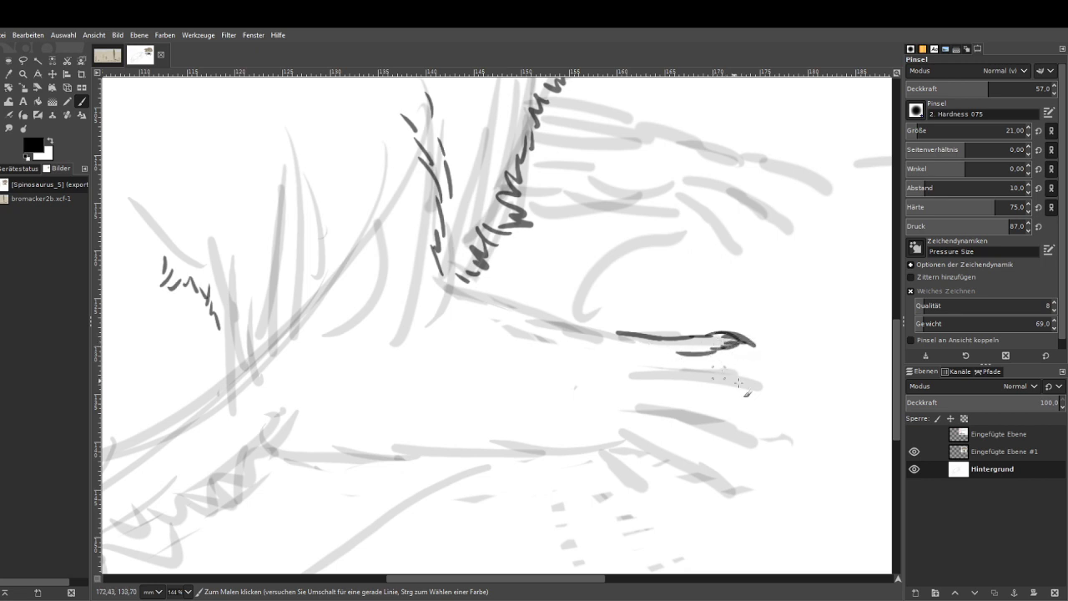
mouse_move(740, 379)
left_mouse_down()
mouse_move(774, 397)
mouse_move(740, 393)
left_mouse_up()
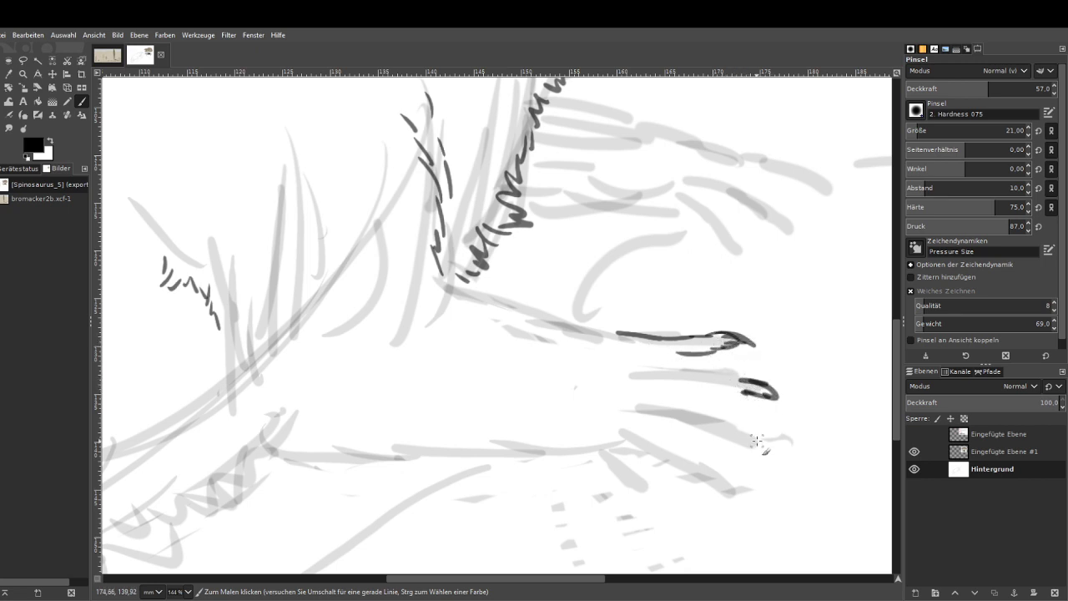
mouse_move(747, 435)
left_mouse_down()
mouse_move(776, 454)
mouse_move(761, 453)
mouse_move(743, 504)
left_mouse_up()
left_click_drag(648, 479, 655, 502)
mouse_move(614, 469)
left_mouse_down()
mouse_move(649, 494)
mouse_move(643, 455)
left_mouse_up()
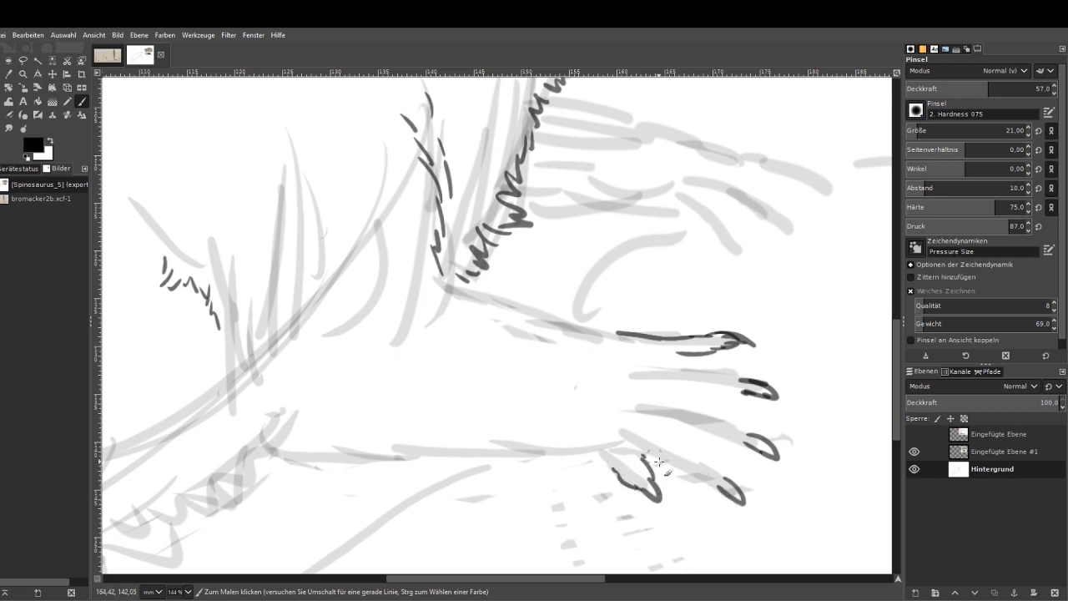
mouse_move(716, 493)
left_mouse_down()
mouse_move(653, 461)
mouse_move(713, 455)
mouse_move(701, 446)
mouse_move(712, 409)
mouse_move(696, 394)
mouse_move(723, 399)
mouse_move(691, 389)
mouse_move(714, 362)
mouse_move(556, 319)
left_mouse_up()
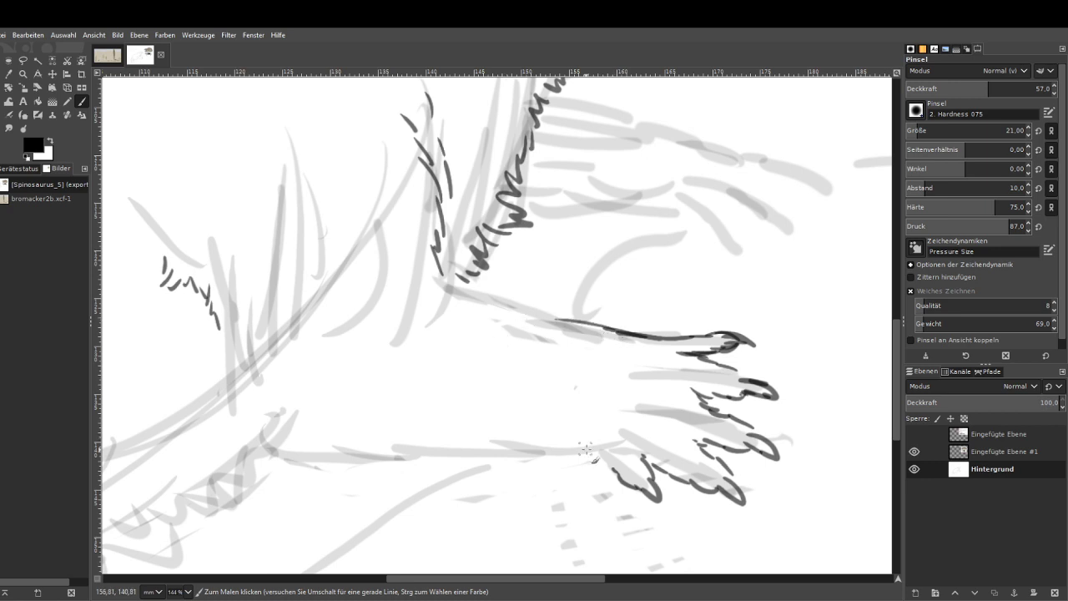
Ink the near foreleg's furry underside back to the elbow and add short fur strokes where the leg meets the chest.
mouse_move(609, 461)
left_mouse_down()
mouse_move(566, 442)
mouse_move(618, 470)
left_mouse_up()
mouse_move(639, 417)
left_mouse_down()
mouse_move(489, 456)
mouse_move(293, 457)
mouse_move(251, 444)
mouse_move(217, 361)
left_mouse_up()
left_click_drag(444, 272, 438, 286)
left_click_drag(445, 279, 454, 294)
mouse_move(434, 296)
left_mouse_down()
mouse_move(429, 324)
mouse_move(473, 336)
left_mouse_up()
left_click_drag(417, 340, 412, 349)
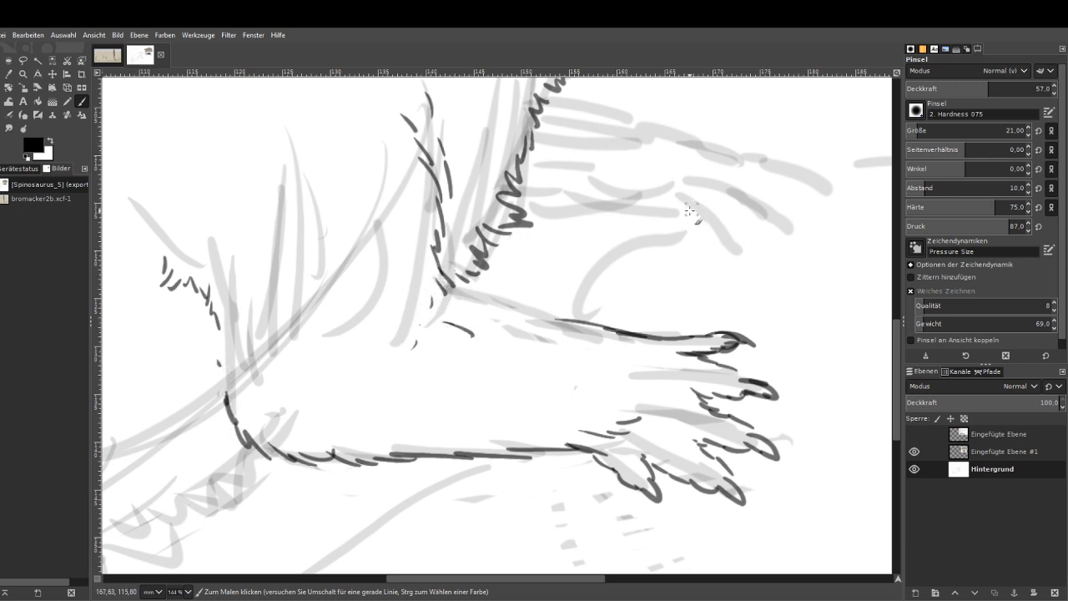
Ink the far forefoot's clawed digits and the upper and lower contours of the far foreleg.
mouse_move(670, 210)
left_mouse_down()
mouse_move(758, 251)
mouse_move(739, 248)
mouse_move(750, 221)
mouse_move(796, 227)
mouse_move(769, 205)
mouse_move(832, 202)
mouse_move(786, 167)
mouse_move(814, 176)
mouse_move(754, 154)
left_mouse_up()
left_click_drag(696, 229, 650, 201)
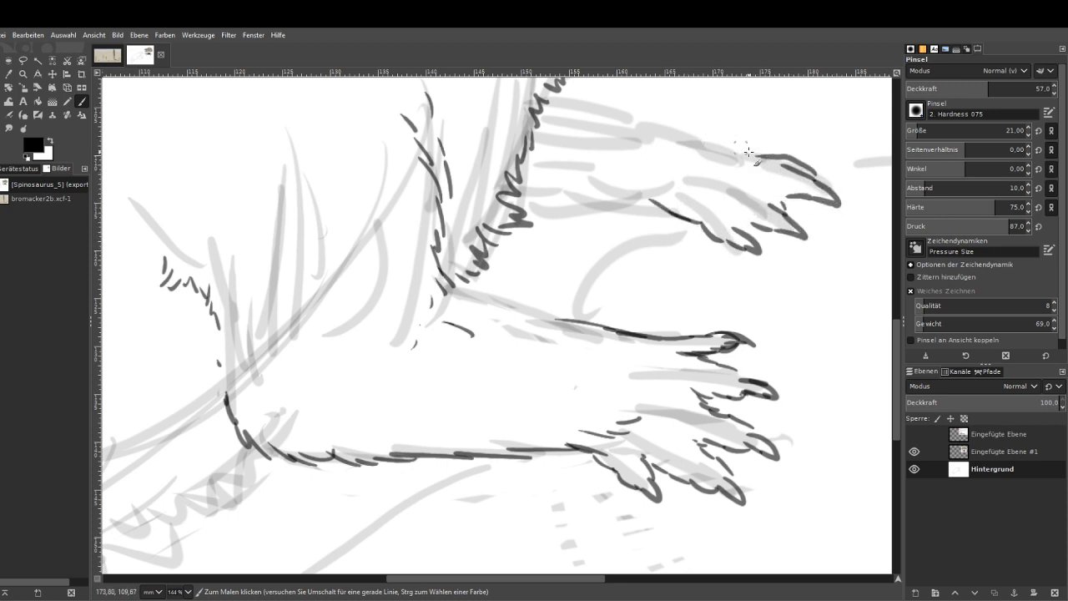
mouse_move(749, 152)
left_mouse_down()
mouse_move(637, 111)
mouse_move(577, 104)
left_mouse_up()
left_click_drag(652, 214, 529, 208)
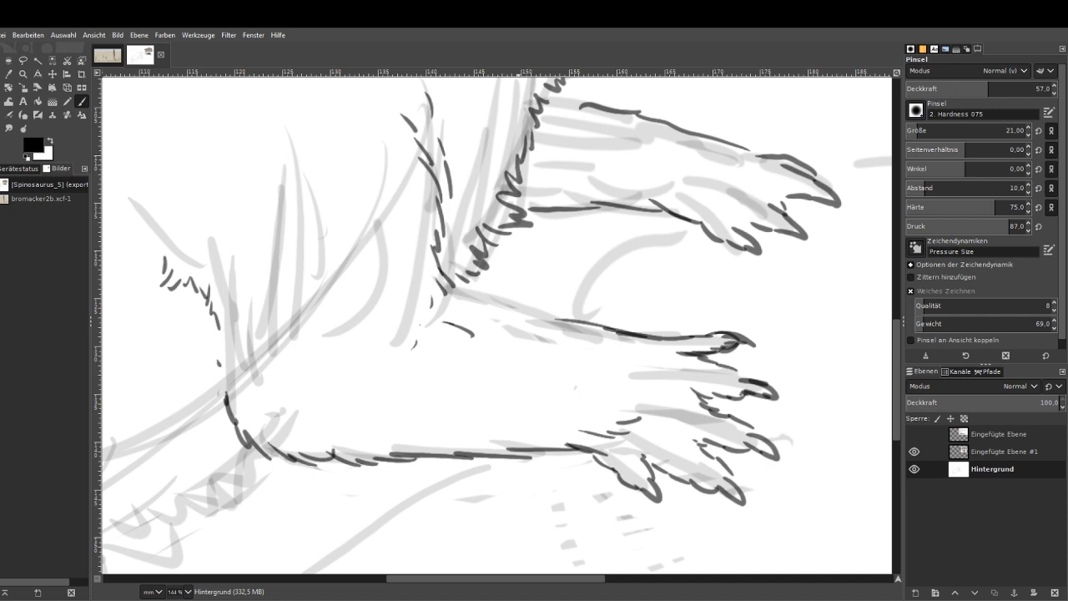
key("minus")
key("minus")
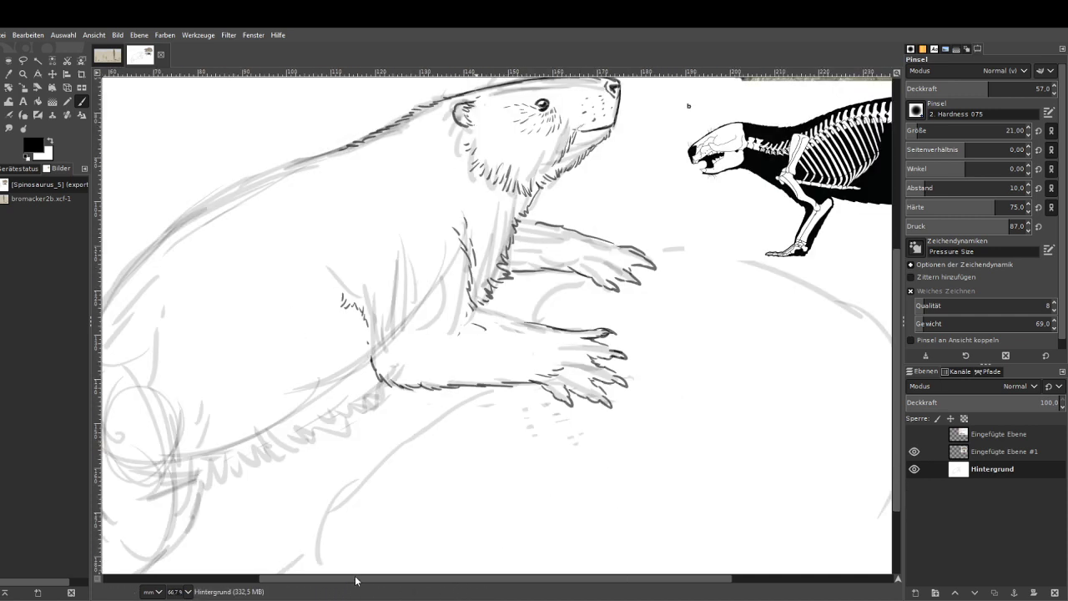
left_click_drag(356, 578, 213, 578)
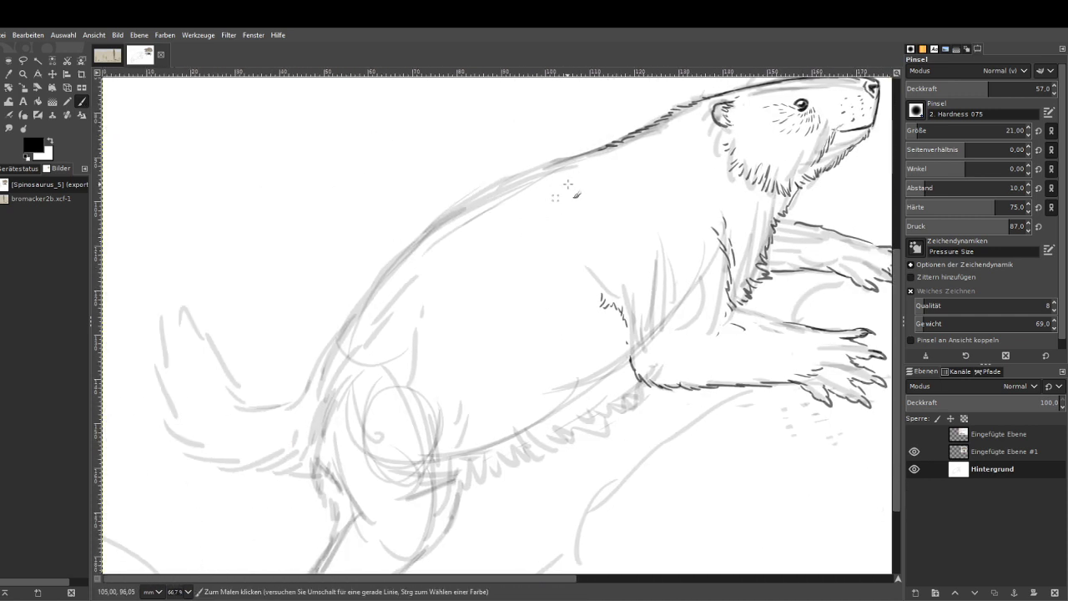
Ink the mammal's back contour down to the tail base and jagged fur along the belly up to the thigh.
mouse_move(594, 152)
left_mouse_down()
mouse_move(483, 187)
mouse_move(404, 250)
mouse_move(431, 231)
mouse_move(357, 309)
mouse_move(299, 396)
left_mouse_up()
mouse_move(611, 394)
left_mouse_down()
mouse_move(641, 388)
mouse_move(603, 426)
mouse_move(544, 457)
mouse_move(550, 447)
mouse_move(540, 447)
mouse_move(465, 497)
mouse_move(491, 494)
mouse_move(491, 477)
mouse_move(524, 447)
mouse_move(508, 476)
mouse_move(553, 449)
left_mouse_up()
scroll(872, 417, "down", 3)
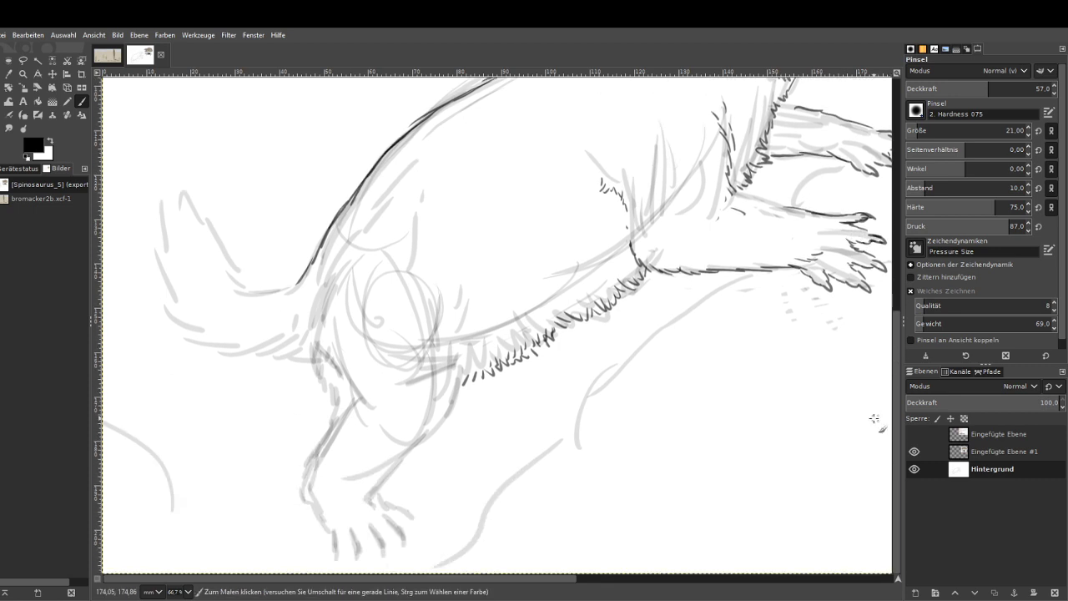
mouse_move(473, 368)
left_mouse_down()
mouse_move(461, 386)
mouse_move(487, 369)
mouse_move(506, 287)
left_mouse_up()
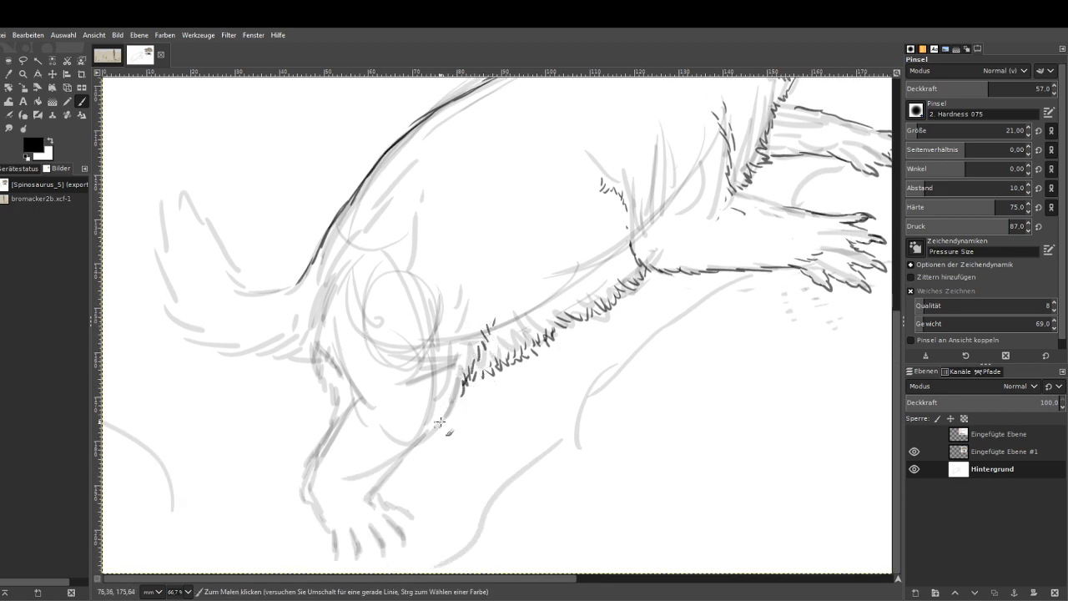
Ink the near hind leg's front and rear contours, the foot's clawed digits, and short fur strokes at the ankle.
mouse_move(463, 382)
left_mouse_down()
mouse_move(454, 425)
mouse_move(417, 455)
left_mouse_up()
left_click_drag(443, 421, 371, 500)
mouse_move(301, 485)
left_mouse_down()
mouse_move(332, 417)
mouse_move(305, 302)
left_mouse_up()
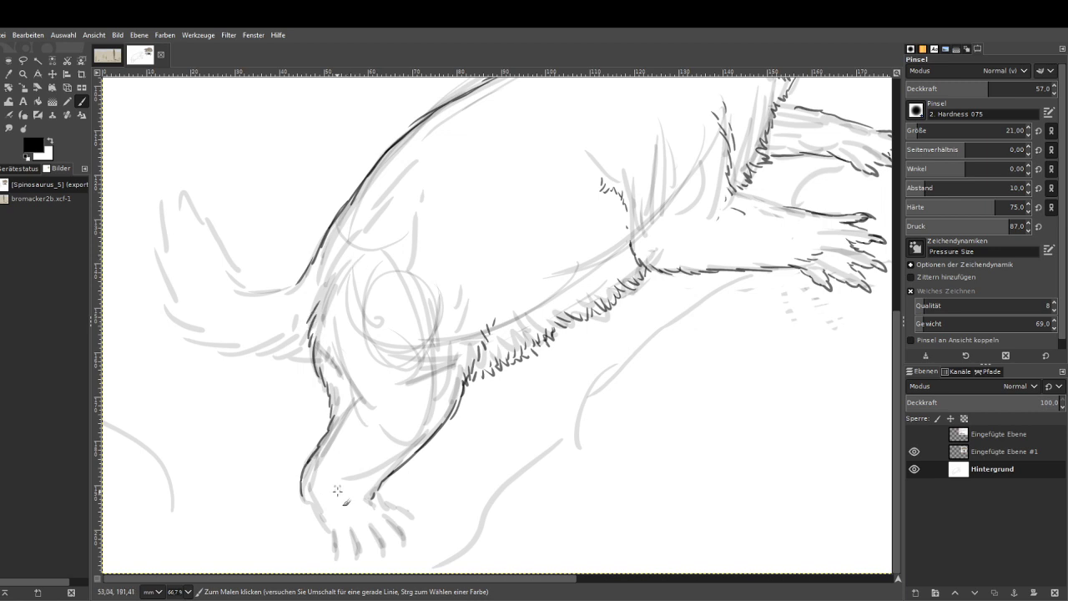
mouse_move(303, 496)
left_mouse_down()
mouse_move(342, 564)
mouse_move(350, 524)
mouse_move(354, 559)
mouse_move(369, 556)
mouse_move(359, 524)
mouse_move(386, 564)
mouse_move(387, 532)
mouse_move(414, 540)
mouse_move(400, 523)
mouse_move(421, 537)
mouse_move(394, 505)
left_mouse_up()
left_click_drag(325, 476, 334, 488)
left_click_drag(335, 481, 343, 490)
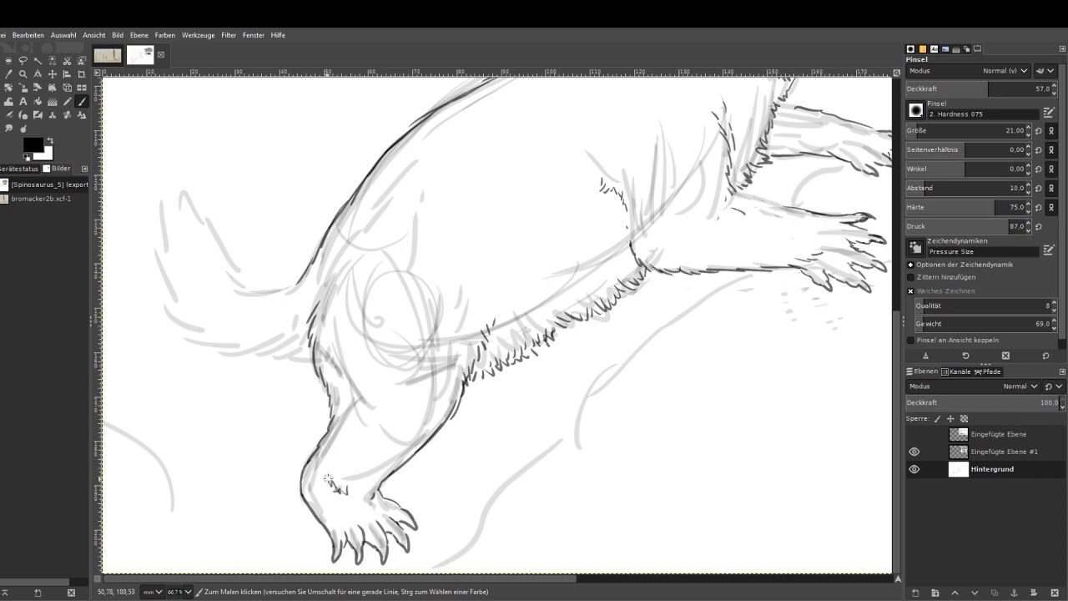
Ink the tail's upper curve and its bushy outline with short, jagged fur strokes.
left_click_drag(298, 360, 240, 350)
mouse_move(302, 275)
left_mouse_down()
mouse_move(269, 292)
mouse_move(220, 272)
left_mouse_up()
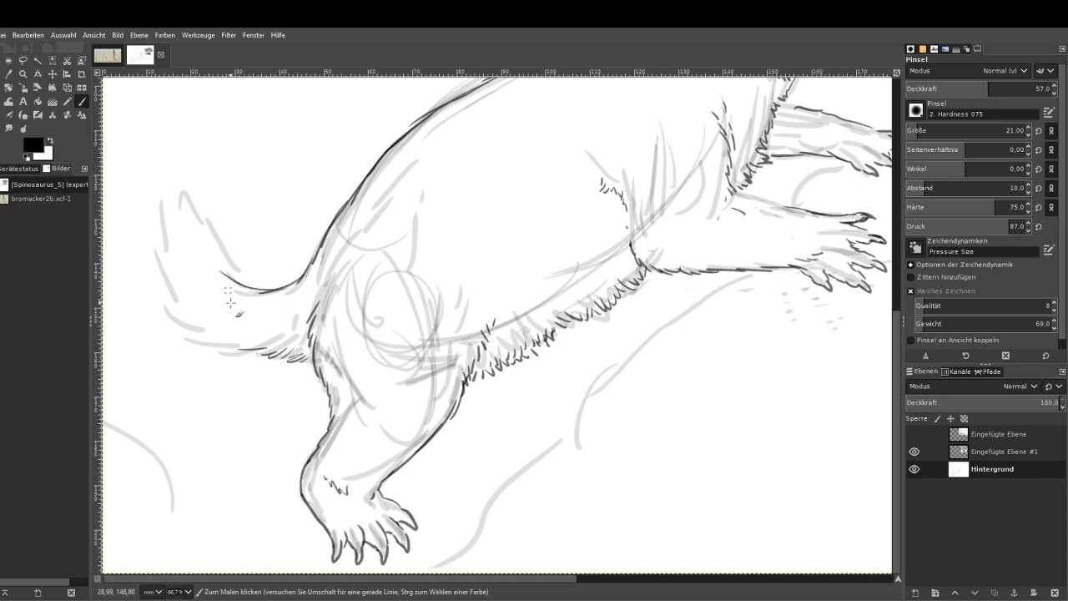
mouse_move(249, 350)
left_mouse_down()
mouse_move(197, 338)
mouse_move(172, 317)
mouse_move(161, 204)
mouse_move(210, 219)
mouse_move(274, 297)
mouse_move(201, 280)
mouse_move(159, 316)
left_mouse_up()
Ink the far hind leg's fur below the belly and the rock edges under the body and around the forefeet.
scroll(159, 317, "down", 1)
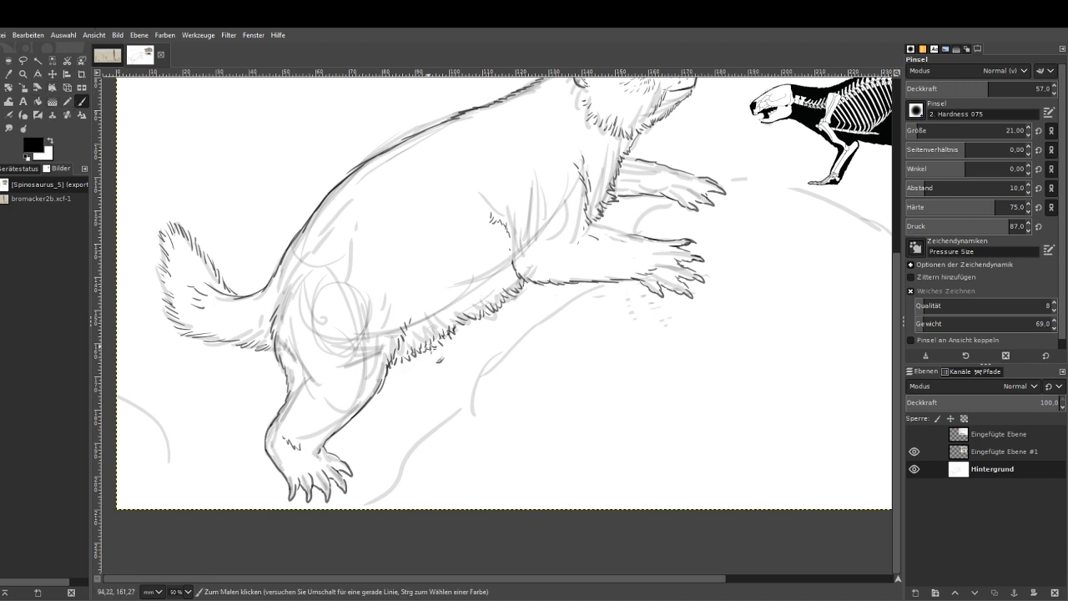
left_click_drag(433, 352, 443, 376)
mouse_move(476, 333)
left_mouse_down()
mouse_move(488, 344)
mouse_move(454, 381)
mouse_move(466, 386)
mouse_move(508, 337)
mouse_move(538, 326)
left_mouse_up()
mouse_move(589, 293)
left_mouse_down()
mouse_move(484, 372)
mouse_move(417, 451)
left_mouse_up()
mouse_move(632, 230)
left_mouse_down()
mouse_move(666, 201)
mouse_move(747, 173)
left_mouse_up()
left_click_drag(797, 188, 815, 195)
Hide the skeleton reference layer and draw the overhanging rock and boulder contours with brush size 37 and opacity 29.1.
left_click(914, 452)
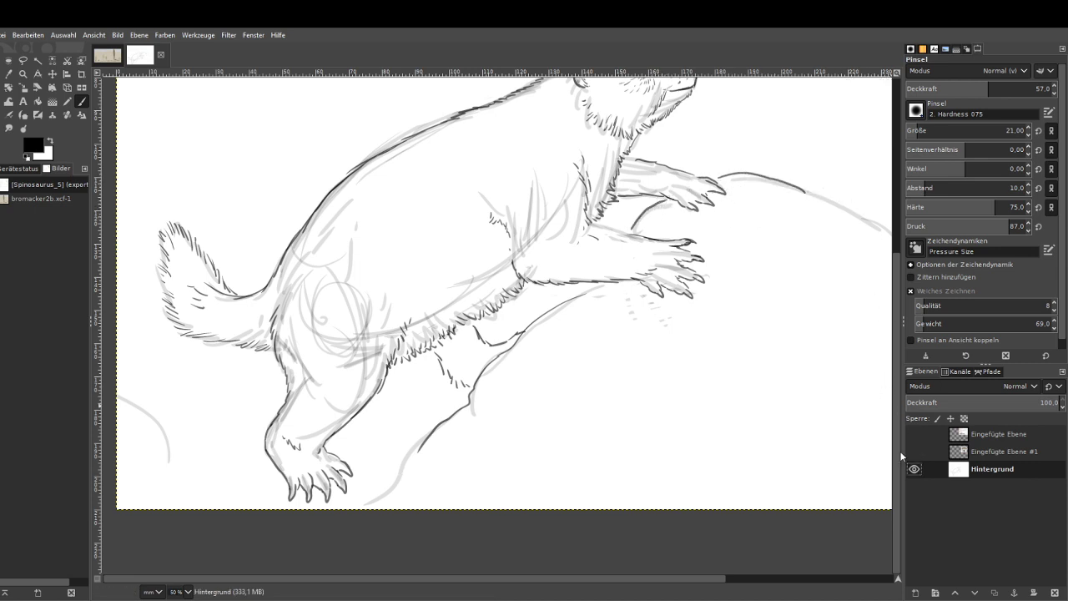
key("minus")
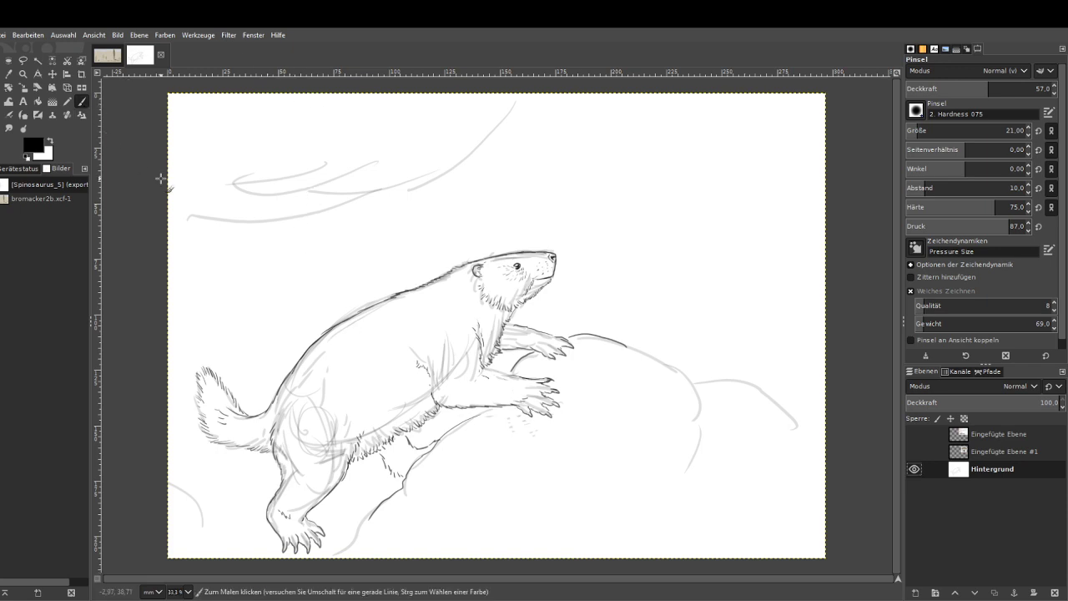
left_click_drag(924, 130, 947, 88)
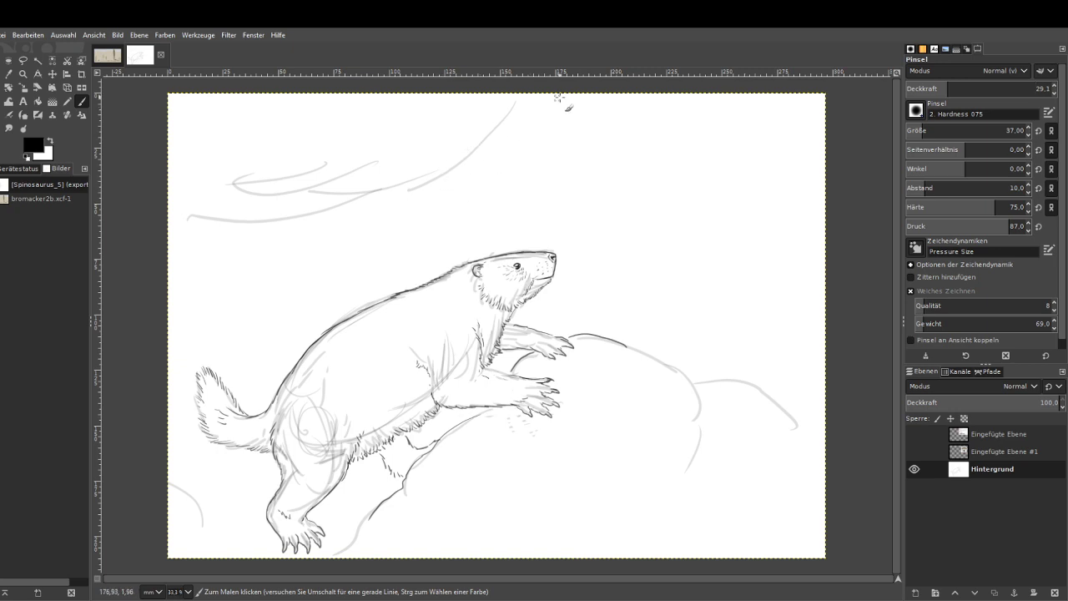
mouse_move(560, 98)
left_mouse_down()
mouse_move(479, 171)
mouse_move(399, 215)
mouse_move(305, 252)
mouse_move(171, 252)
left_mouse_up()
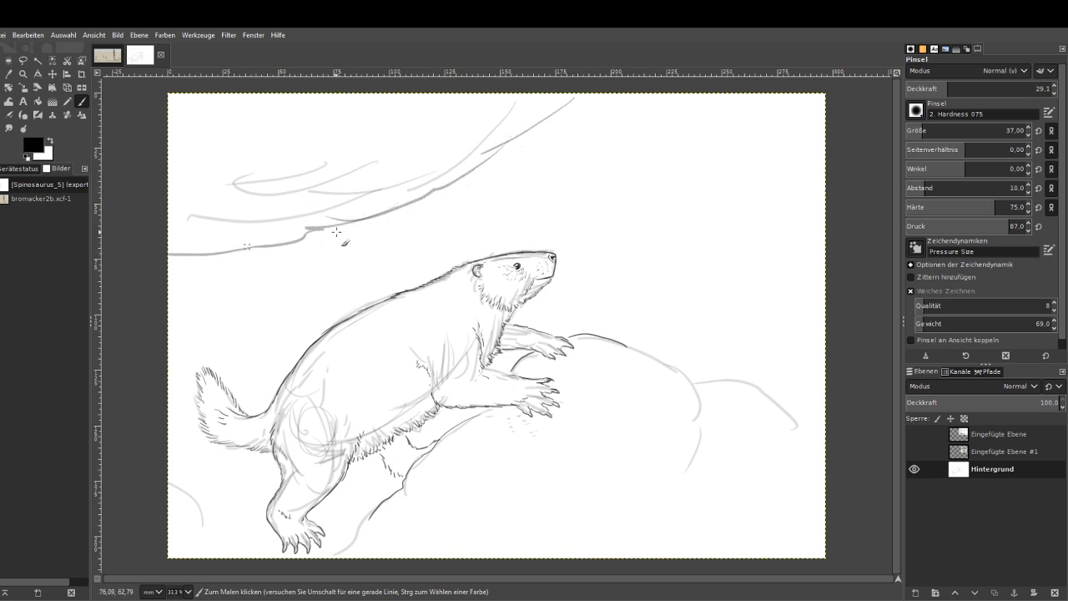
mouse_move(376, 225)
left_mouse_down()
mouse_move(419, 227)
mouse_move(541, 209)
mouse_move(606, 184)
mouse_move(703, 94)
left_mouse_up()
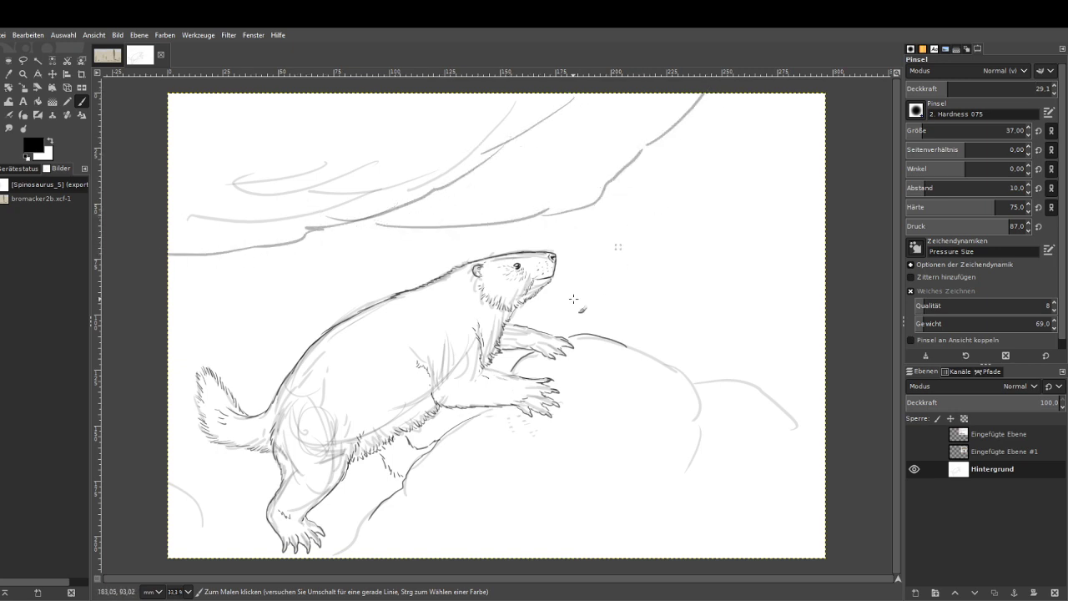
mouse_move(630, 350)
left_mouse_down()
mouse_move(693, 386)
mouse_move(757, 386)
mouse_move(809, 425)
left_mouse_up()
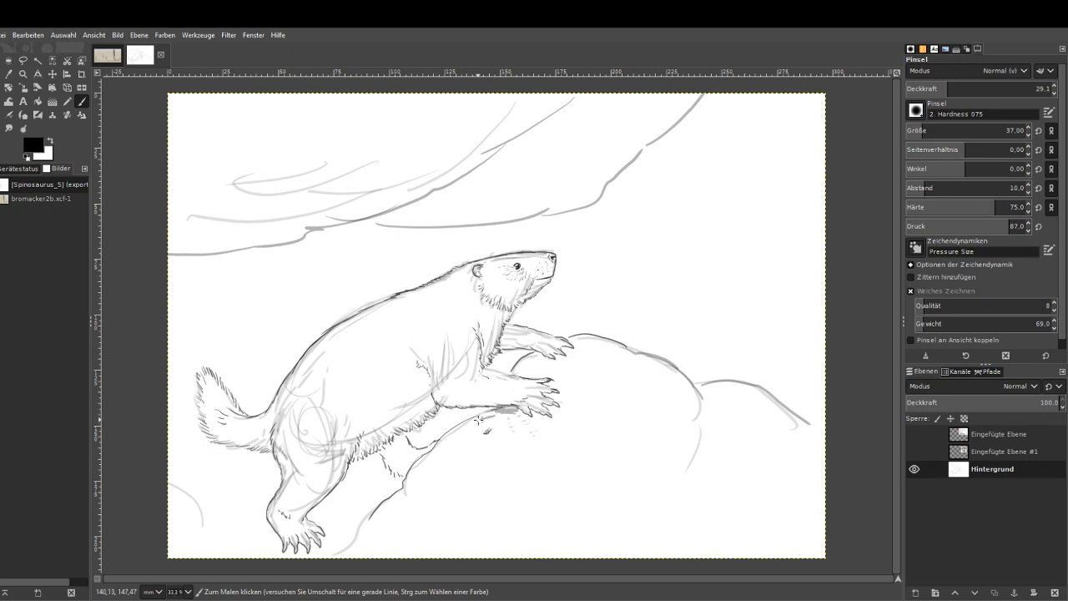
mouse_move(479, 419)
left_mouse_down()
mouse_move(501, 411)
mouse_move(450, 430)
left_mouse_up()
Set the brush to size 70 and opacity 19.8, and erase the leftover construction lines across the torso and thigh.
left_click(929, 131)
left_click(934, 90)
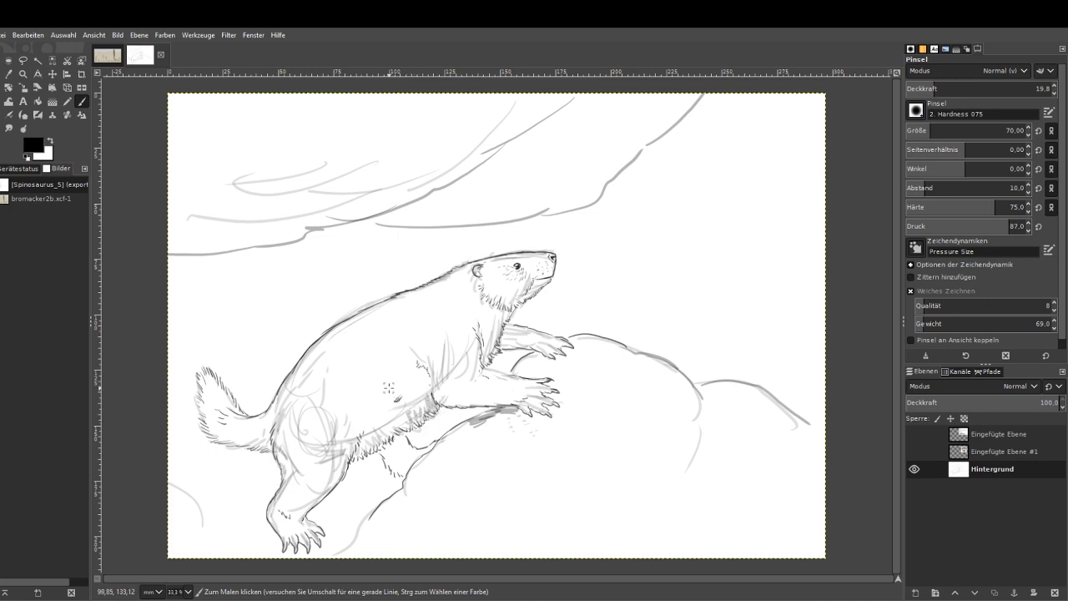
left_click(1, 116)
mouse_move(327, 439)
left_mouse_down()
mouse_move(341, 463)
mouse_move(310, 460)
mouse_move(337, 427)
left_mouse_up()
mouse_move(344, 383)
left_mouse_down()
mouse_move(298, 418)
mouse_move(320, 358)
mouse_move(298, 377)
left_mouse_up()
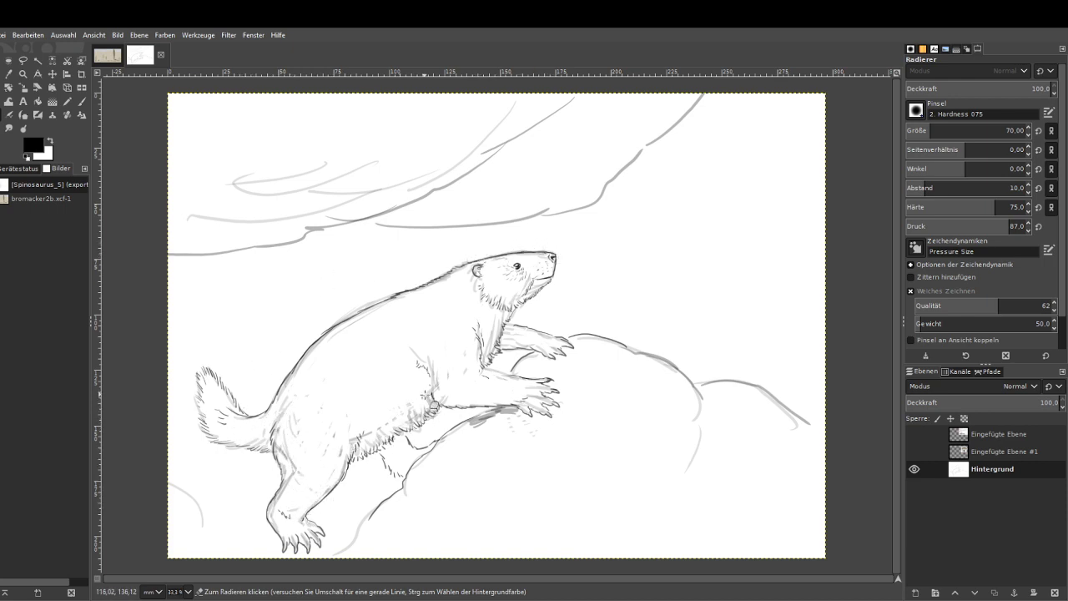
Paint the far hind leg solid grey and add rough grey rock strokes on the ground around the near hind foot.
key("p")
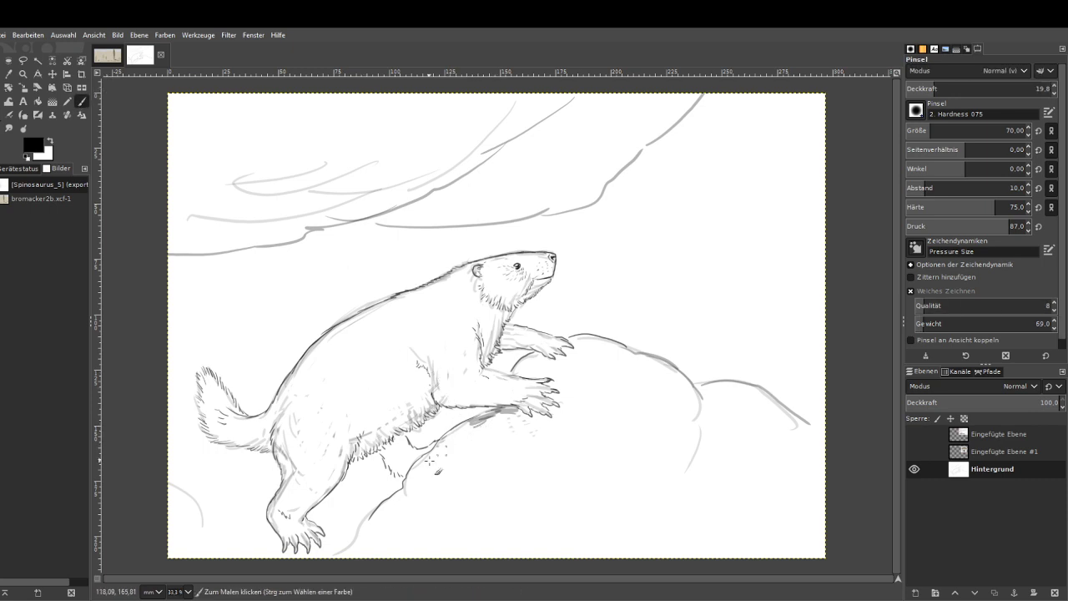
mouse_move(419, 453)
left_mouse_down()
mouse_move(402, 466)
mouse_move(384, 449)
mouse_move(413, 460)
left_mouse_up()
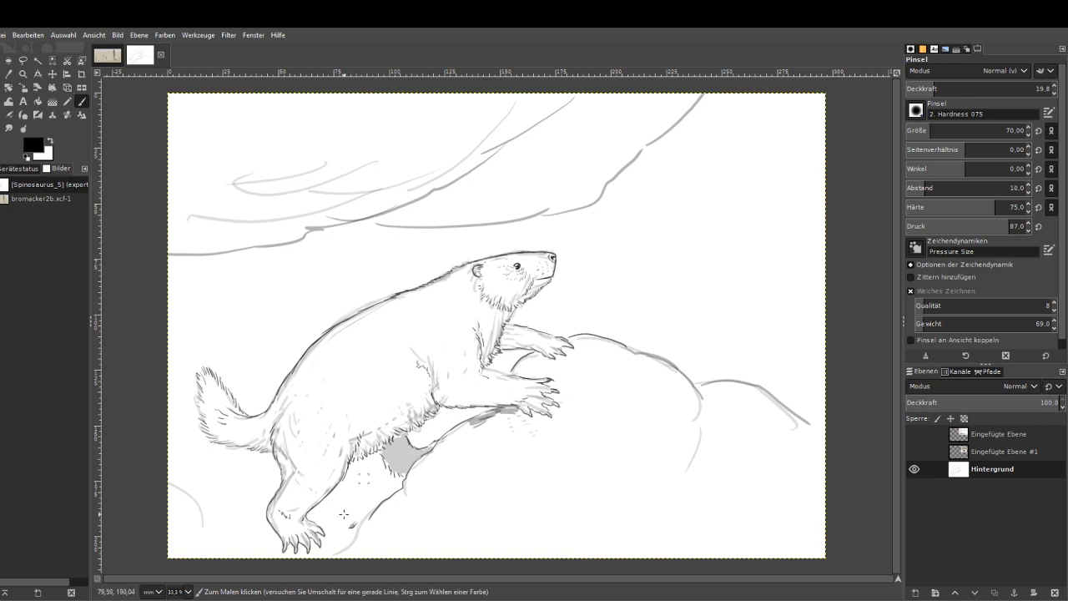
mouse_move(374, 495)
left_mouse_down()
mouse_move(233, 491)
mouse_move(197, 503)
mouse_move(184, 492)
mouse_move(203, 520)
mouse_move(249, 517)
left_mouse_up()
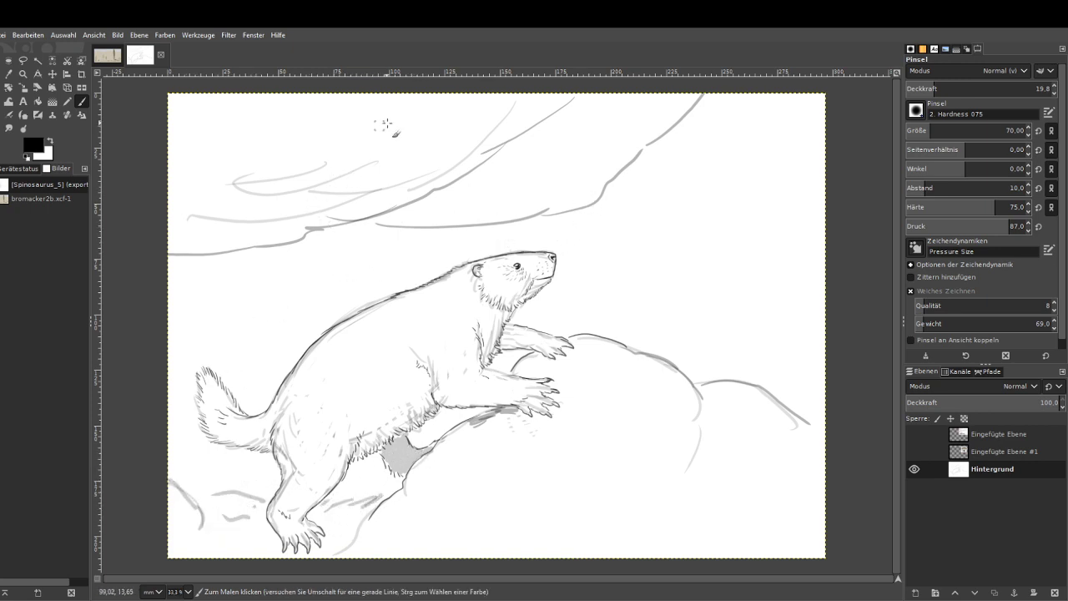
Lower the brush opacity to 12 and paint light grey fur strokes on the belly, chest, hind leg and tail base.
left_click(924, 87)
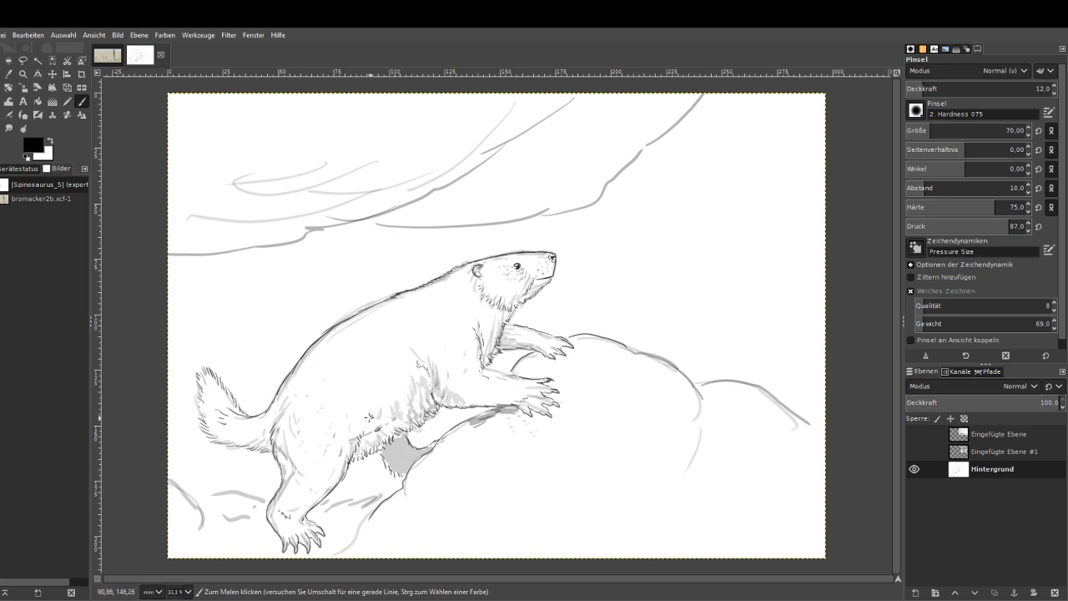
left_click_drag(496, 318, 486, 317)
left_click_drag(290, 440, 288, 468)
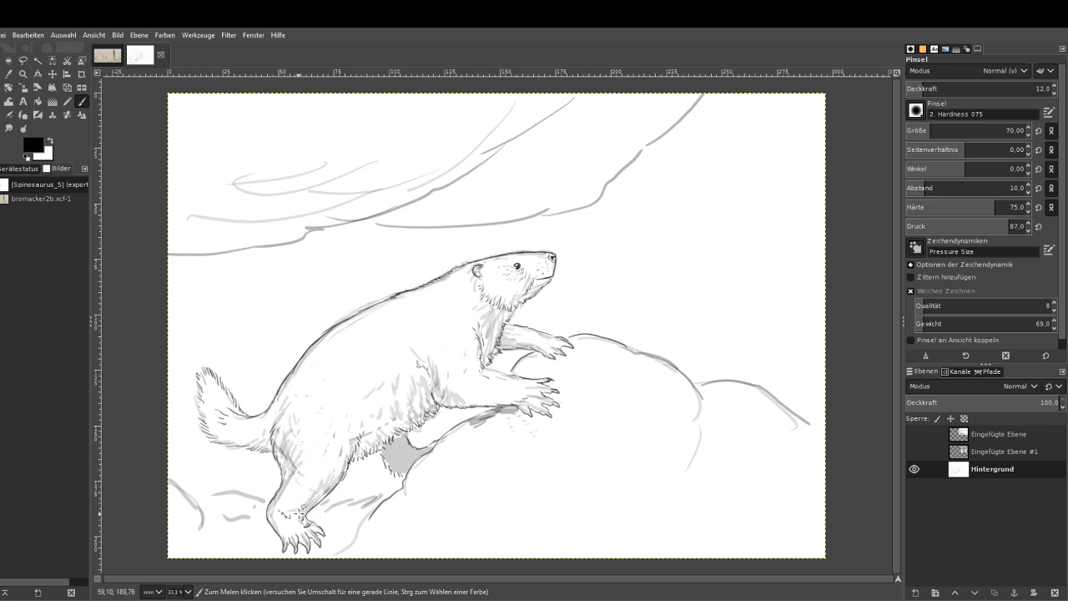
mouse_move(322, 474)
left_mouse_down()
mouse_move(301, 507)
mouse_move(338, 467)
left_mouse_up()
left_click_drag(296, 411, 252, 441)
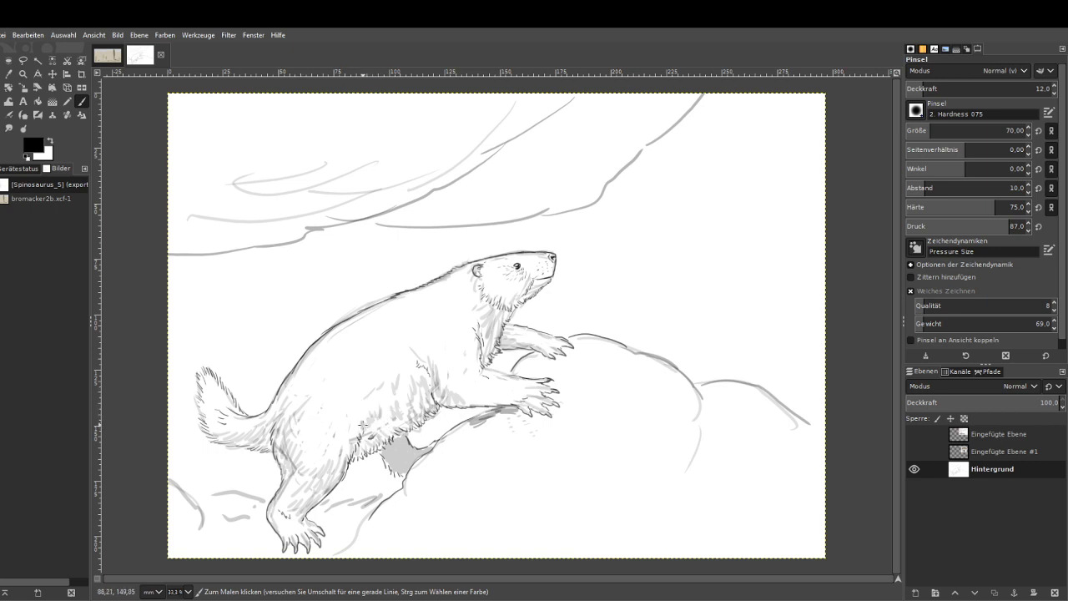
Add denser grey fur strokes over the flank, thigh, tail base and the area behind the near foreleg.
left_click_drag(362, 426, 407, 388)
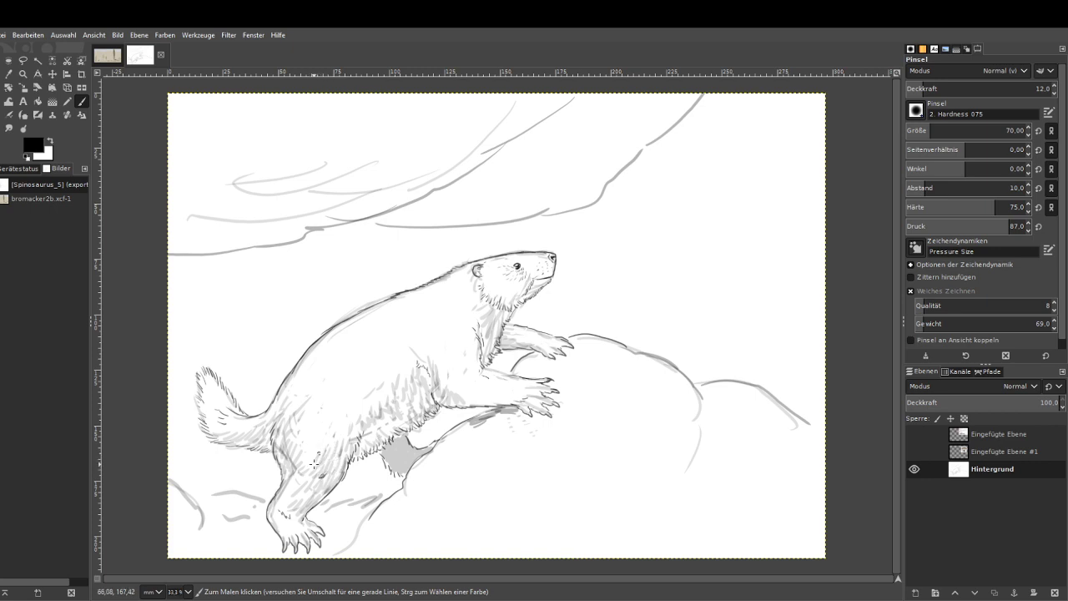
left_click_drag(274, 419, 252, 433)
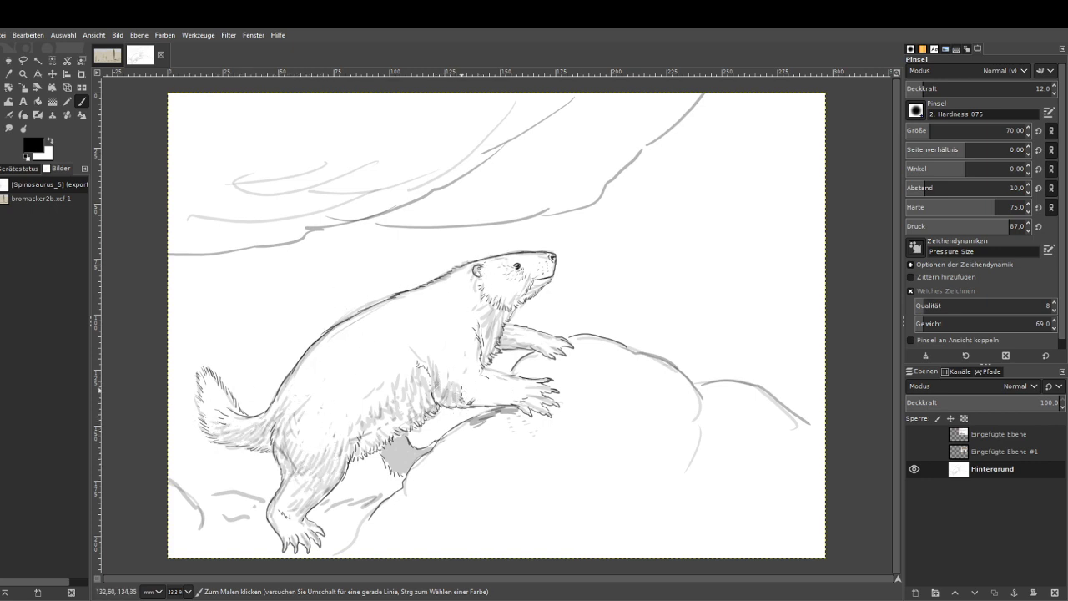
left_click_drag(439, 376, 435, 357)
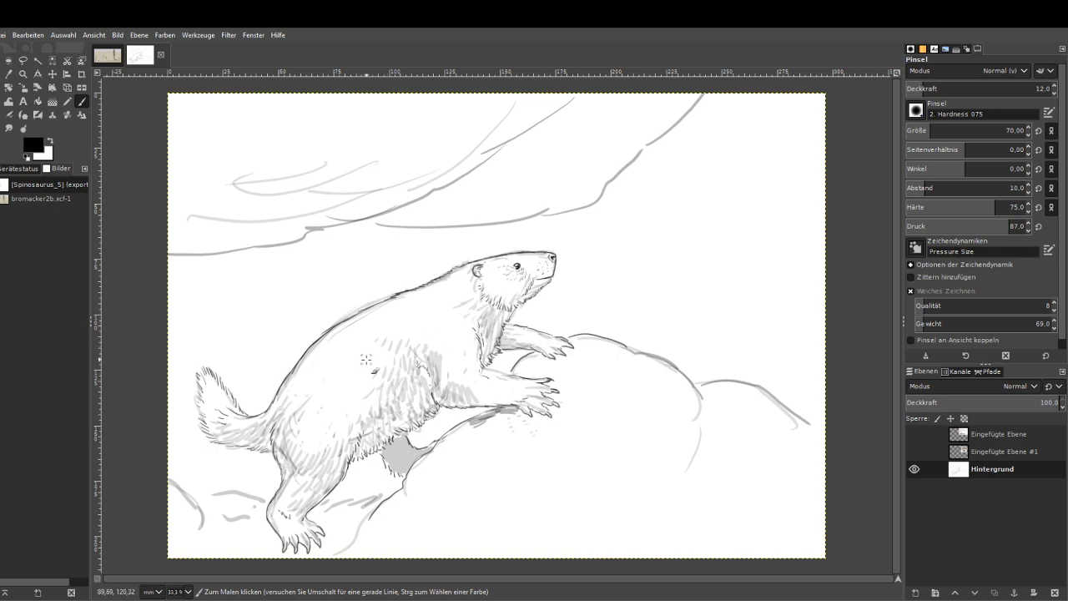
Shade the lower belly, near foreleg, hind leg and tail in soft grey with brush size 208 and opacity 8.5.
left_click(952, 129)
left_click(919, 88)
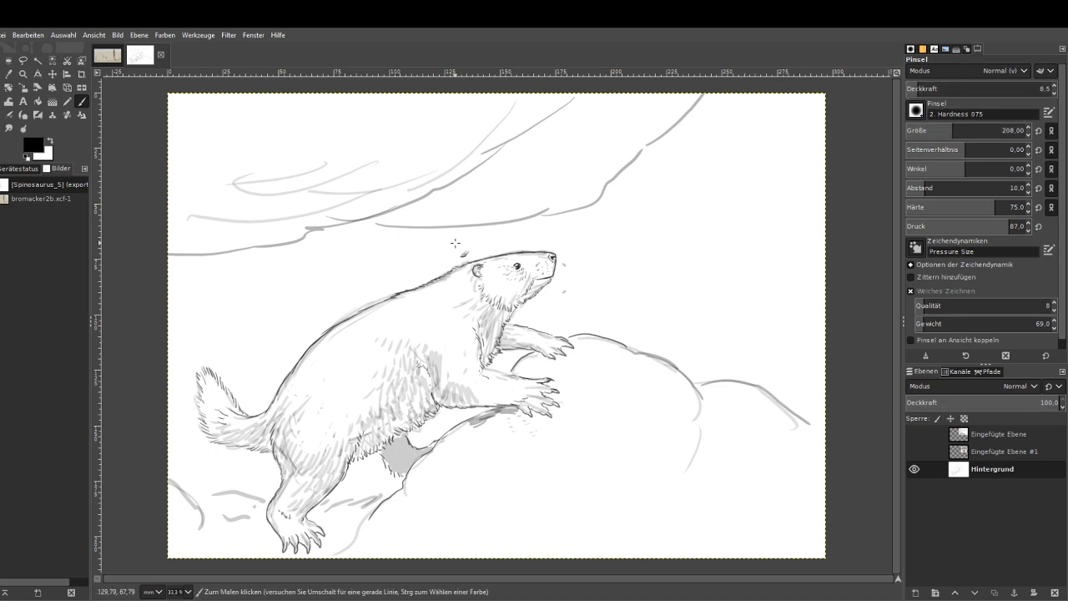
mouse_move(409, 416)
left_mouse_down()
mouse_move(375, 425)
mouse_move(432, 383)
left_mouse_up()
mouse_move(536, 415)
left_mouse_down()
mouse_move(457, 407)
mouse_move(537, 399)
left_mouse_up()
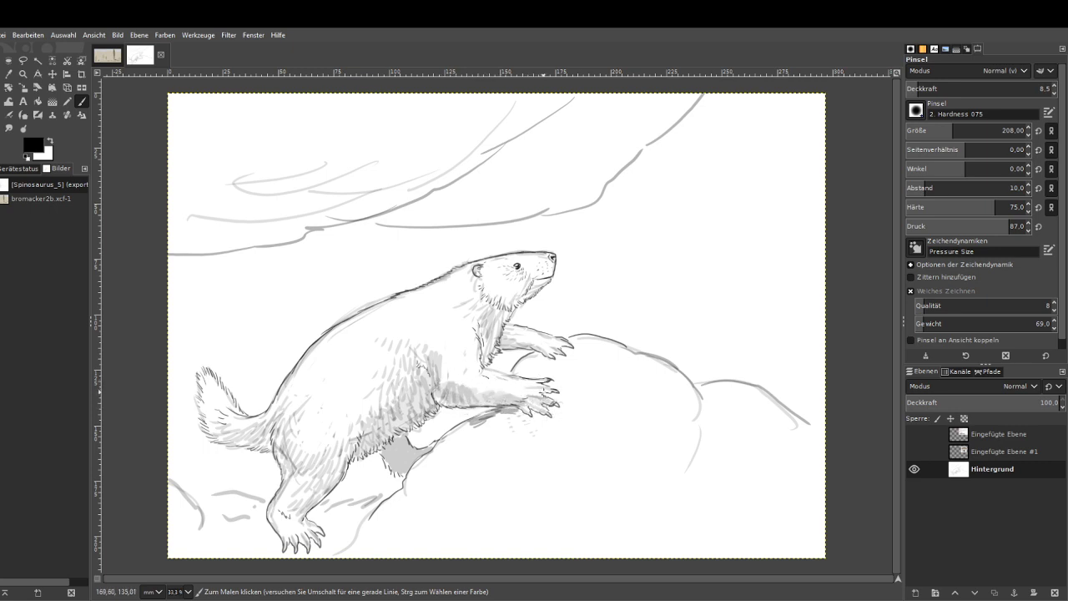
mouse_move(292, 511)
left_mouse_down()
mouse_move(311, 491)
mouse_move(282, 512)
mouse_move(305, 444)
mouse_move(288, 452)
mouse_move(290, 412)
mouse_move(284, 432)
mouse_move(278, 419)
mouse_move(249, 433)
mouse_move(210, 410)
left_mouse_up()
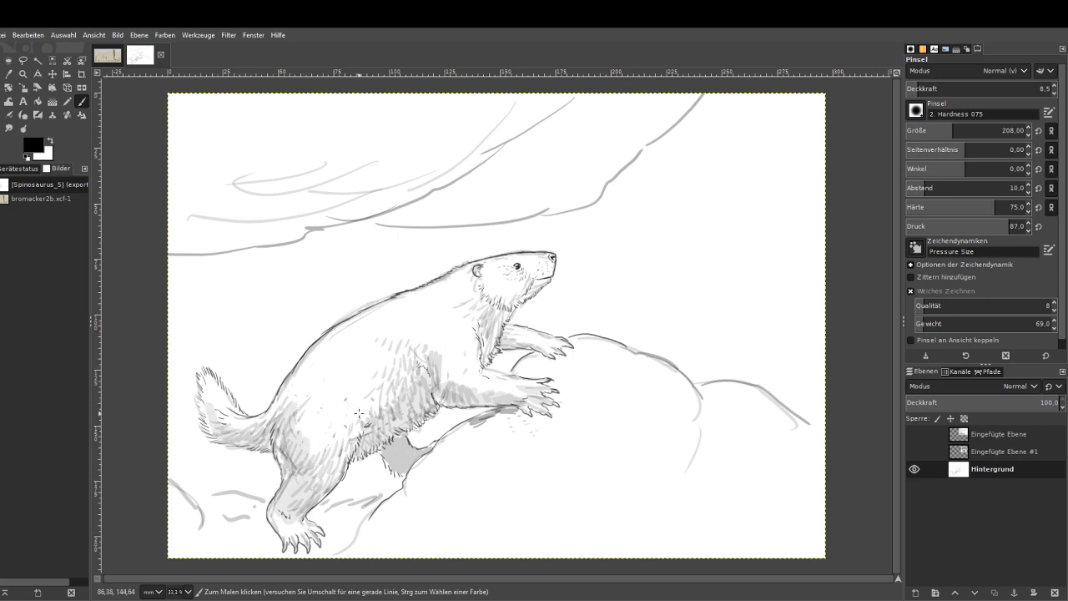
mouse_move(345, 415)
left_mouse_down()
mouse_move(321, 458)
mouse_move(302, 413)
mouse_move(221, 423)
left_mouse_up()
Shade the ground and rock gap under the body, and tone the rear cave wall with brush hardness 40.
mouse_move(372, 501)
left_mouse_down()
mouse_move(321, 508)
mouse_move(317, 525)
mouse_move(341, 525)
mouse_move(392, 488)
mouse_move(355, 491)
mouse_move(347, 499)
mouse_move(395, 480)
mouse_move(355, 530)
mouse_move(328, 533)
mouse_move(332, 500)
mouse_move(361, 466)
mouse_move(373, 468)
mouse_move(340, 538)
mouse_move(358, 489)
mouse_move(335, 504)
mouse_move(368, 455)
mouse_move(341, 536)
mouse_move(253, 513)
mouse_move(264, 457)
mouse_move(269, 548)
mouse_move(292, 520)
mouse_move(318, 557)
mouse_move(318, 508)
mouse_move(351, 498)
mouse_move(309, 522)
mouse_move(302, 474)
mouse_move(283, 474)
mouse_move(225, 520)
mouse_move(185, 534)
mouse_move(227, 439)
mouse_move(187, 479)
mouse_move(223, 467)
mouse_move(205, 450)
mouse_move(172, 471)
mouse_move(173, 387)
mouse_move(200, 512)
mouse_move(169, 542)
mouse_move(190, 525)
mouse_move(245, 547)
left_mouse_up()
left_click(956, 206)
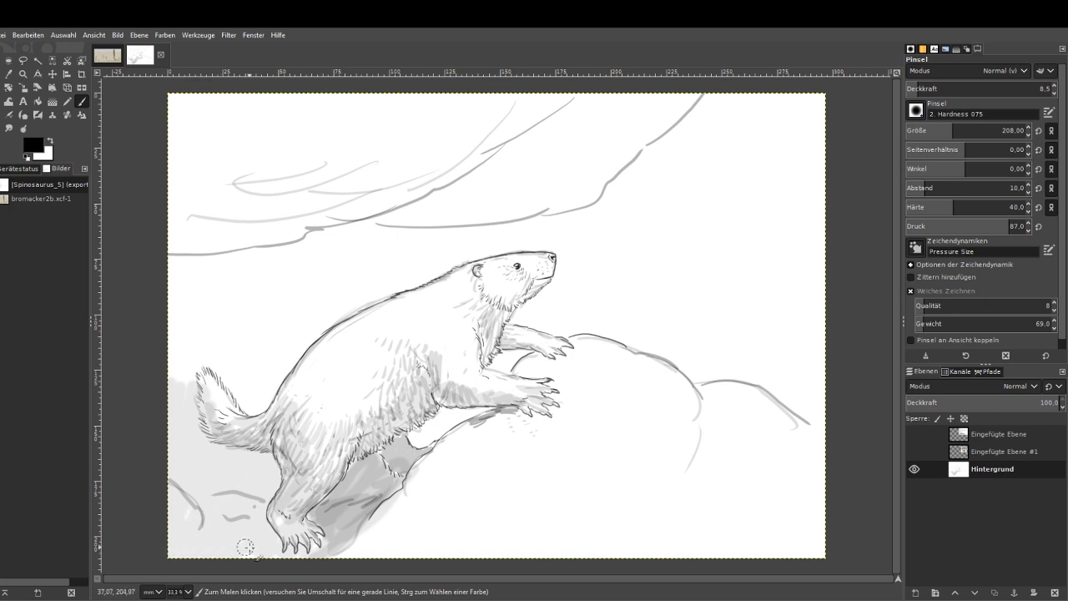
mouse_move(178, 419)
left_mouse_down()
mouse_move(169, 260)
mouse_move(197, 362)
mouse_move(228, 330)
mouse_move(262, 340)
mouse_move(284, 374)
mouse_move(263, 405)
mouse_move(268, 367)
mouse_move(237, 359)
mouse_move(296, 269)
mouse_move(231, 270)
mouse_move(231, 259)
mouse_move(330, 242)
left_mouse_up()
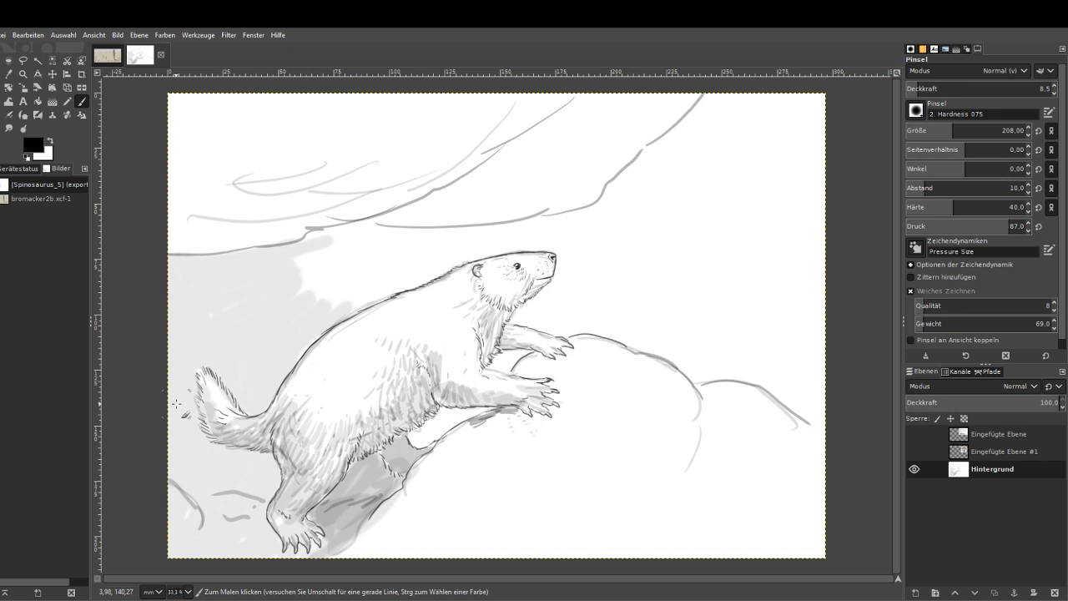
Enlarge the brush to size 823 and lay broad grey tone over the mammal's body, overhanging rock, background and boulders.
left_click_drag(960, 131, 1004, 131)
mouse_move(200, 276)
left_mouse_down()
mouse_move(209, 346)
mouse_move(304, 379)
mouse_move(387, 431)
left_mouse_up()
mouse_move(350, 473)
left_mouse_down()
mouse_move(470, 356)
mouse_move(228, 328)
mouse_move(192, 214)
mouse_move(639, 95)
mouse_move(659, 109)
mouse_move(429, 155)
mouse_move(287, 109)
mouse_move(163, 201)
mouse_move(485, 139)
left_mouse_up()
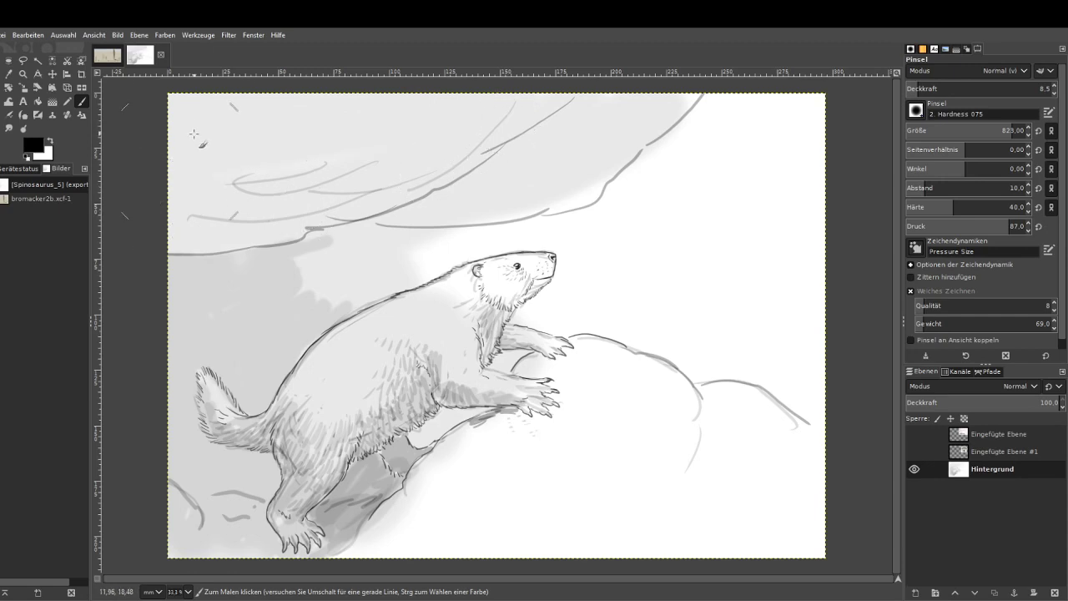
mouse_move(195, 134)
left_mouse_down()
mouse_move(101, 168)
mouse_move(403, 69)
mouse_move(198, 157)
mouse_move(285, 187)
mouse_move(413, 147)
mouse_move(223, 234)
mouse_move(559, 112)
mouse_move(350, 213)
mouse_move(590, 132)
mouse_move(626, 103)
mouse_move(599, 169)
mouse_move(686, 88)
mouse_move(504, 209)
mouse_move(277, 267)
mouse_move(316, 323)
mouse_move(370, 327)
mouse_move(384, 345)
mouse_move(385, 489)
mouse_move(416, 492)
mouse_move(450, 446)
mouse_move(451, 363)
mouse_move(474, 296)
mouse_move(496, 285)
mouse_move(452, 354)
mouse_move(374, 349)
mouse_move(241, 252)
mouse_move(202, 266)
mouse_move(223, 264)
mouse_move(260, 345)
mouse_move(433, 462)
mouse_move(345, 576)
mouse_move(456, 532)
mouse_move(595, 412)
mouse_move(635, 408)
mouse_move(682, 564)
mouse_move(715, 592)
mouse_move(776, 558)
left_mouse_up()
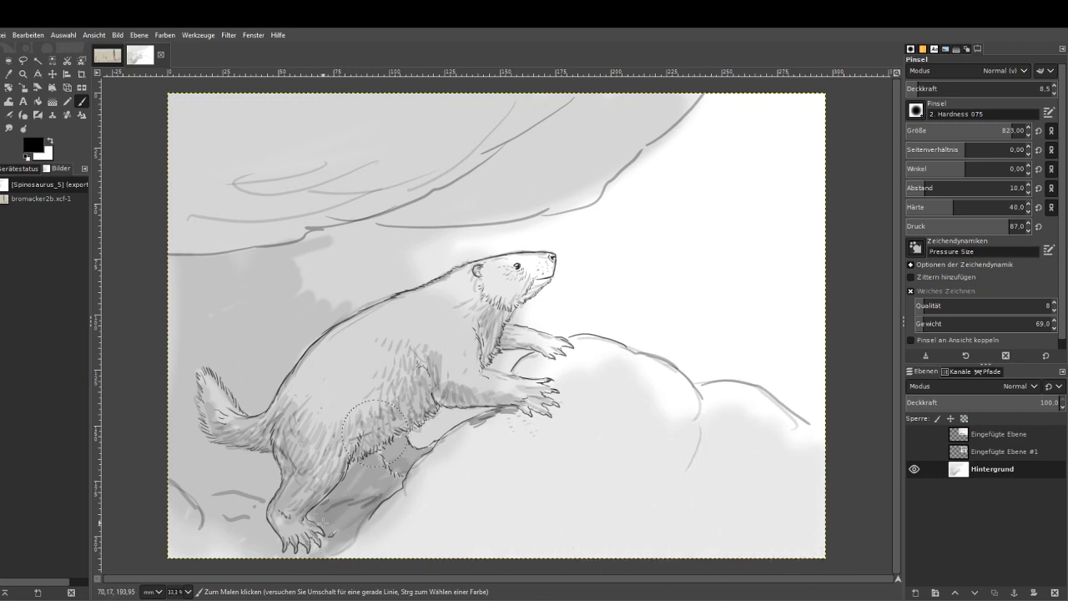
Reduce the brush to size 196 and shade the fur on the mammal's cheek, neck, shoulder and tail.
left_click(958, 131)
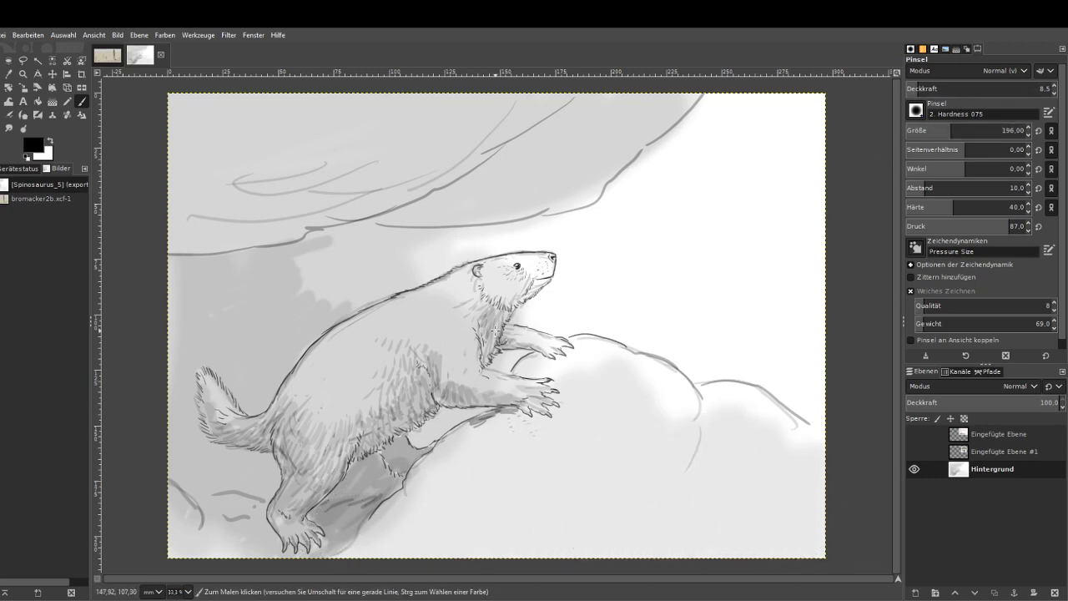
mouse_move(496, 332)
left_mouse_down()
mouse_move(476, 302)
mouse_move(505, 283)
mouse_move(493, 274)
mouse_move(462, 292)
mouse_move(441, 288)
mouse_move(420, 357)
mouse_move(420, 333)
left_mouse_up()
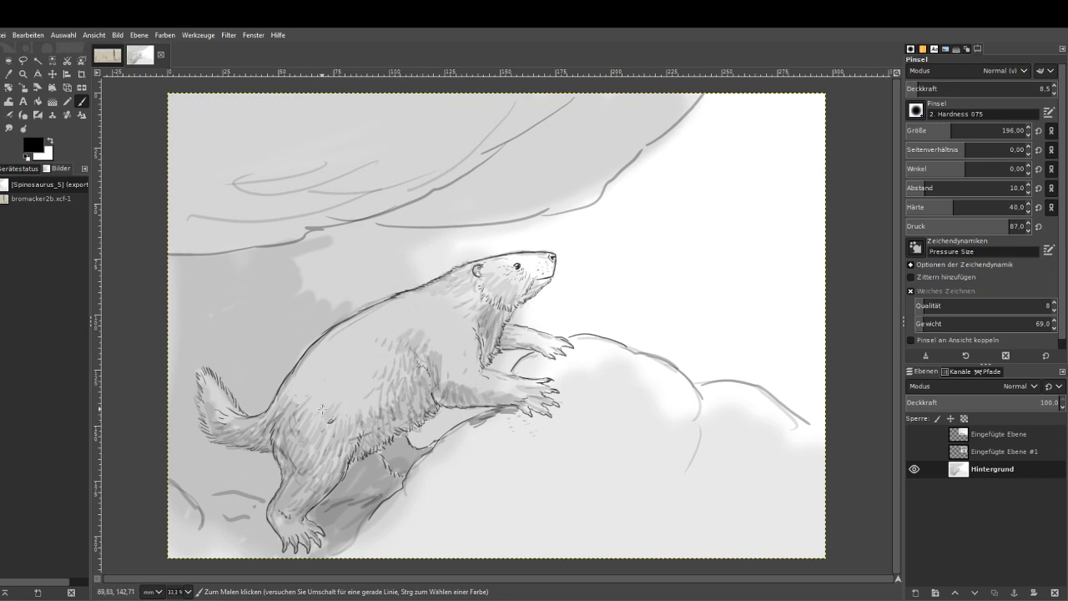
Darken the mammal's back and flank and the surrounding cave wall and boulder with brush size 397 and opacity 6.2.
left_click(974, 130)
left_click(915, 89)
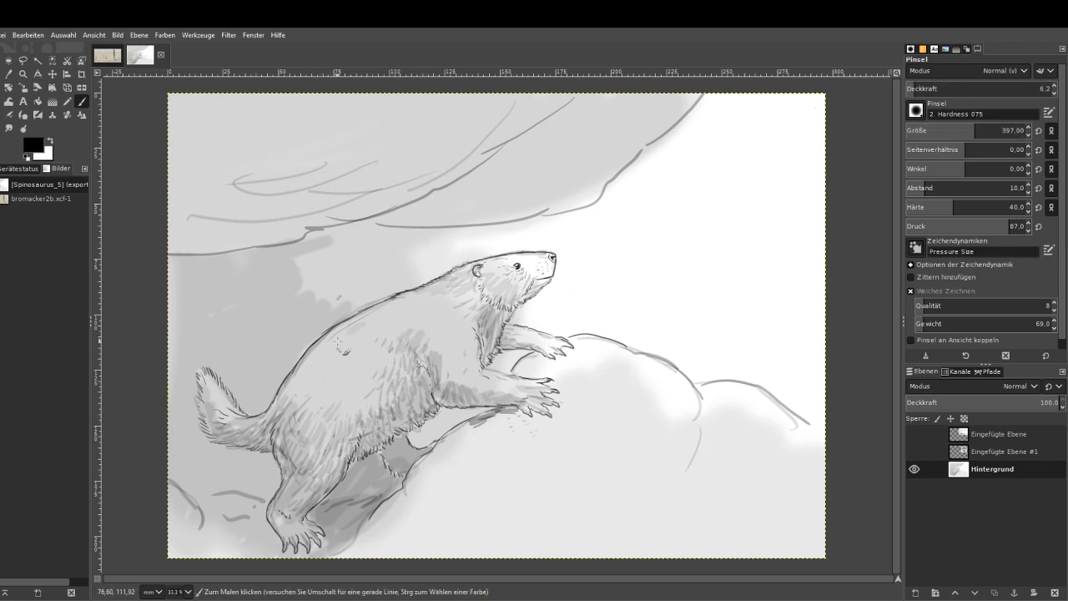
mouse_move(338, 342)
left_mouse_down()
mouse_move(289, 410)
mouse_move(379, 317)
mouse_move(335, 394)
mouse_move(385, 409)
mouse_move(328, 409)
mouse_move(361, 438)
mouse_move(331, 409)
mouse_move(380, 392)
mouse_move(318, 392)
mouse_move(225, 422)
left_mouse_up()
mouse_move(363, 416)
left_mouse_down()
mouse_move(399, 396)
mouse_move(310, 482)
mouse_move(293, 441)
mouse_move(311, 394)
mouse_move(410, 396)
mouse_move(399, 377)
mouse_move(410, 322)
left_mouse_up()
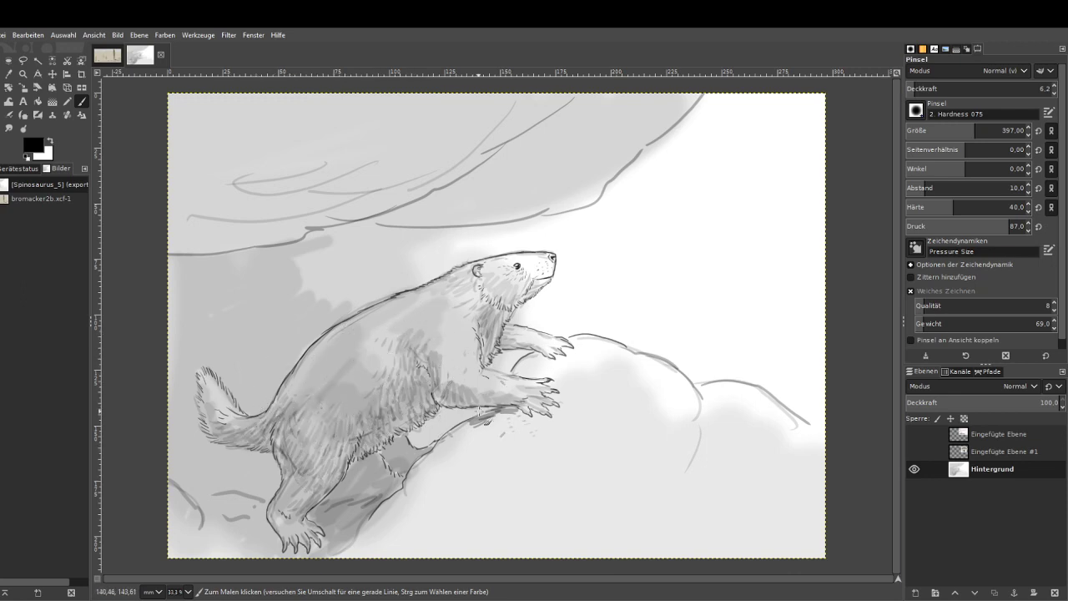
mouse_move(480, 413)
left_mouse_down()
mouse_move(514, 427)
mouse_move(551, 371)
mouse_move(566, 426)
mouse_move(422, 494)
mouse_move(463, 444)
mouse_move(504, 481)
mouse_move(493, 493)
mouse_move(493, 430)
mouse_move(380, 534)
mouse_move(209, 501)
mouse_move(187, 467)
mouse_move(192, 346)
mouse_move(209, 284)
mouse_move(250, 300)
mouse_move(179, 317)
mouse_move(190, 313)
mouse_move(259, 393)
mouse_move(292, 326)
mouse_move(277, 254)
mouse_move(186, 451)
mouse_move(238, 484)
mouse_move(250, 534)
mouse_move(157, 555)
mouse_move(209, 534)
mouse_move(184, 489)
mouse_move(234, 468)
mouse_move(191, 440)
mouse_move(201, 422)
mouse_move(180, 376)
mouse_move(217, 351)
mouse_move(254, 392)
left_mouse_up()
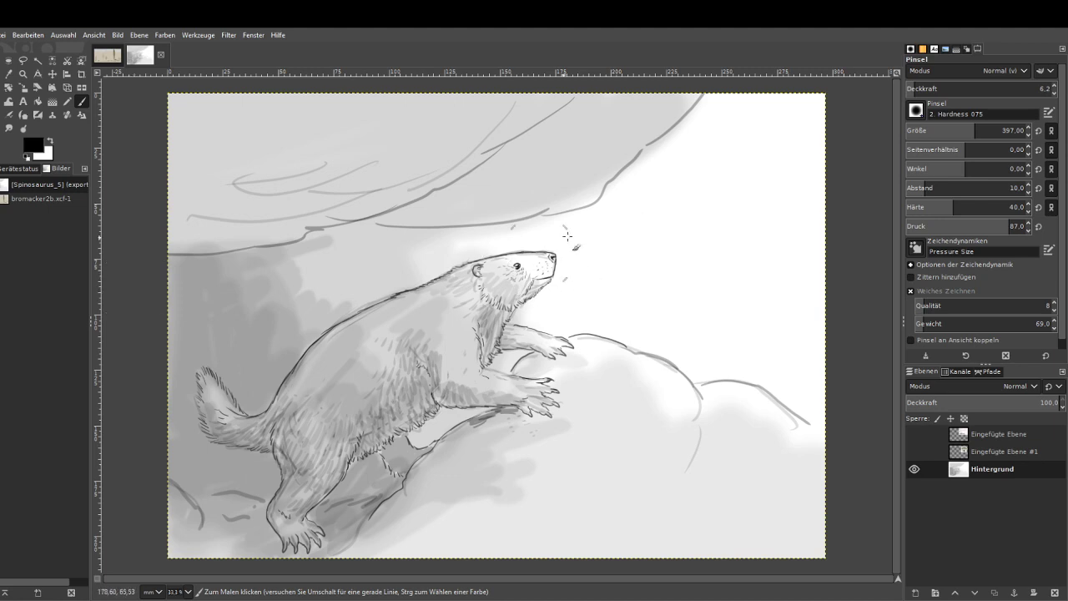
Darken the whole drawing to deep grey with two Curves adjustments and tint the layer Hintergrund warm brown.
left_click(1018, 129)
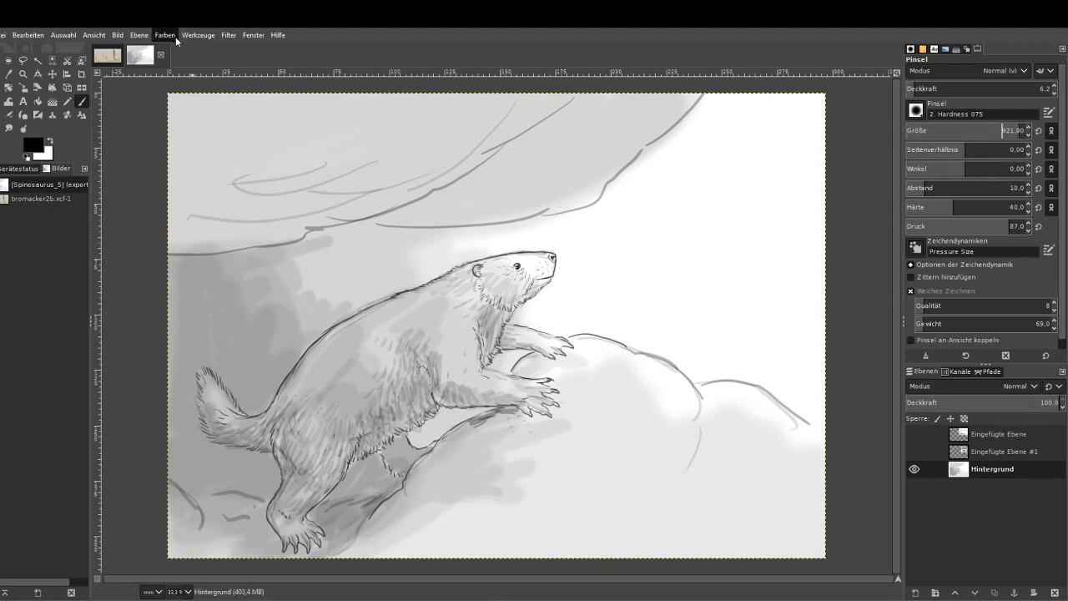
left_click(167, 36)
left_click(174, 165)
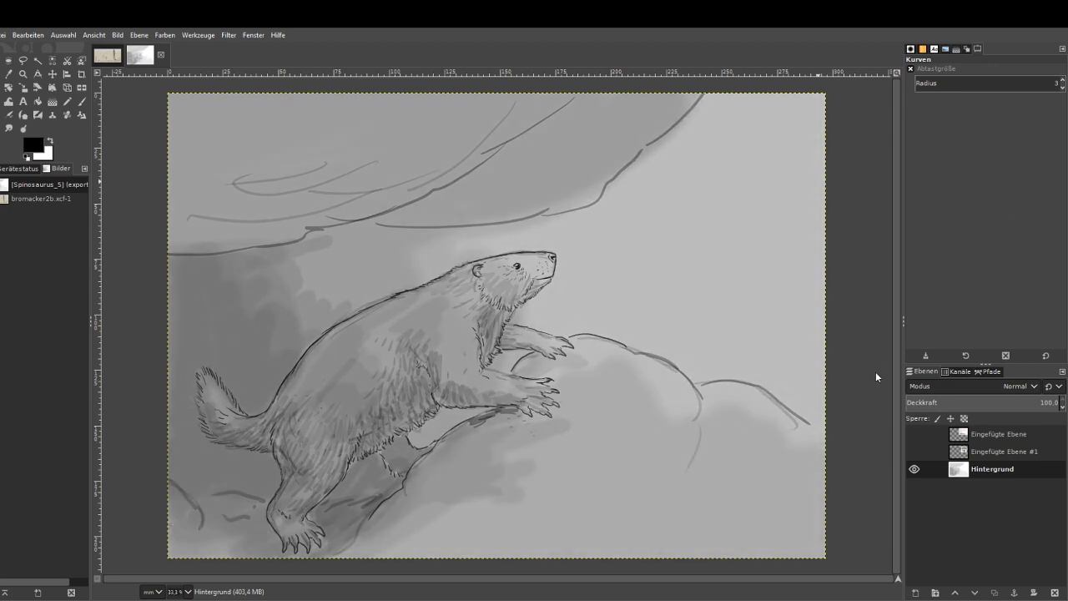
key("z")
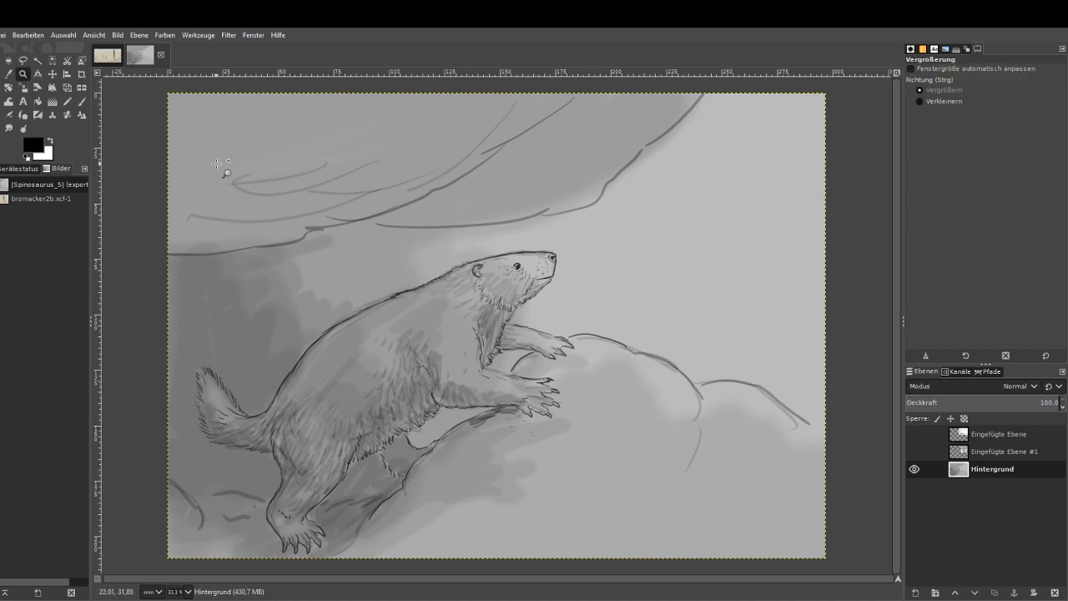
left_click(142, 35)
mouse_move(164, 37)
left_click(184, 171)
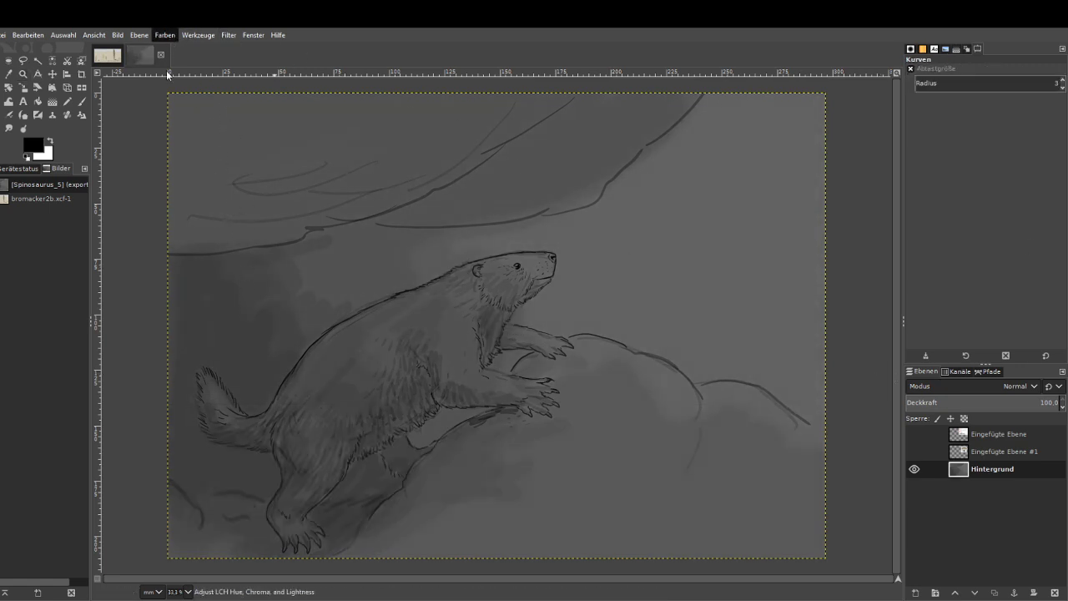
left_click(174, 337)
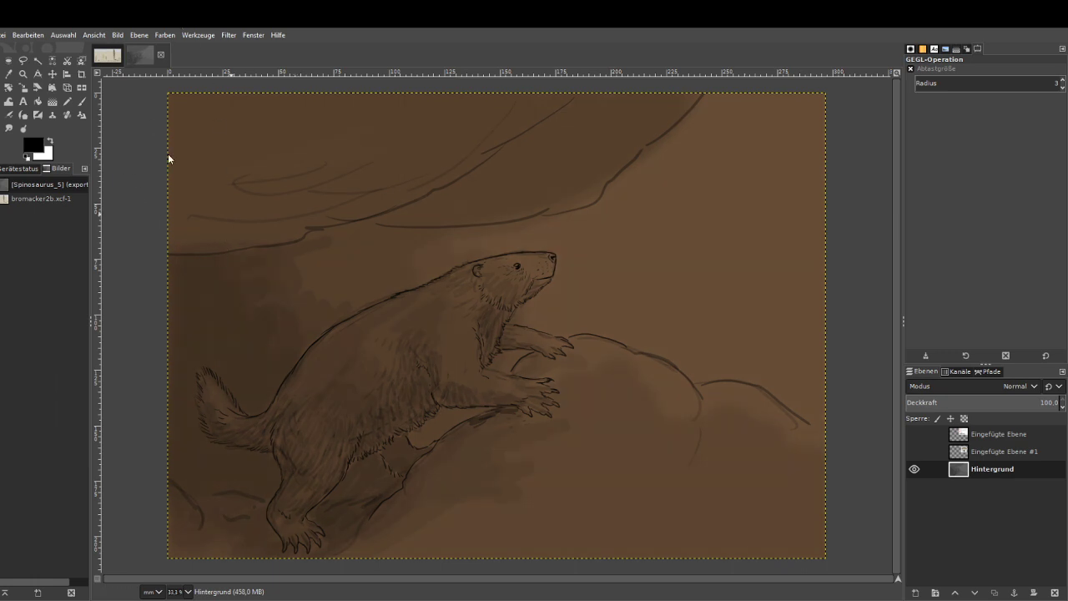
Paint light beige highlights on the mammal's muzzle and chin with brush size 39 and opacity 14.
left_click(27, 75)
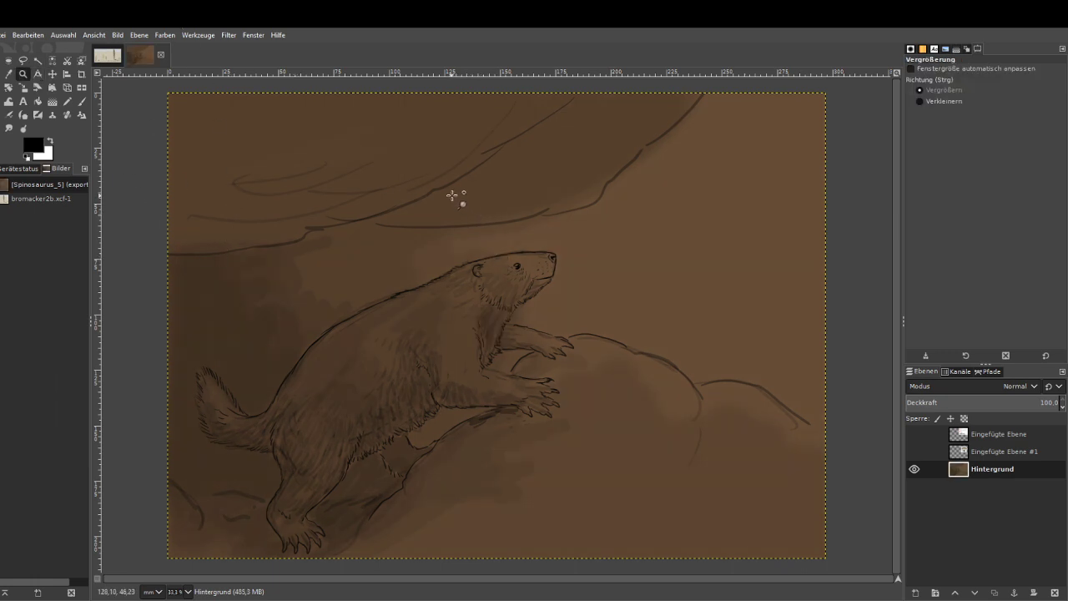
left_click_drag(451, 195, 581, 400)
left_click_drag(360, 131, 648, 517)
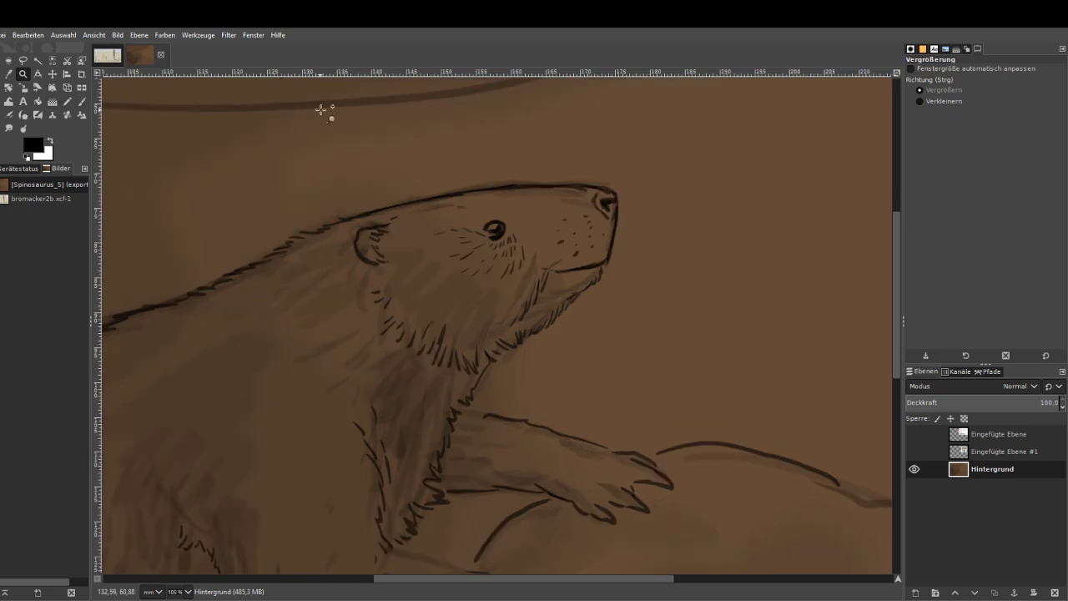
left_click_drag(361, 129, 661, 464)
left_click(50, 141)
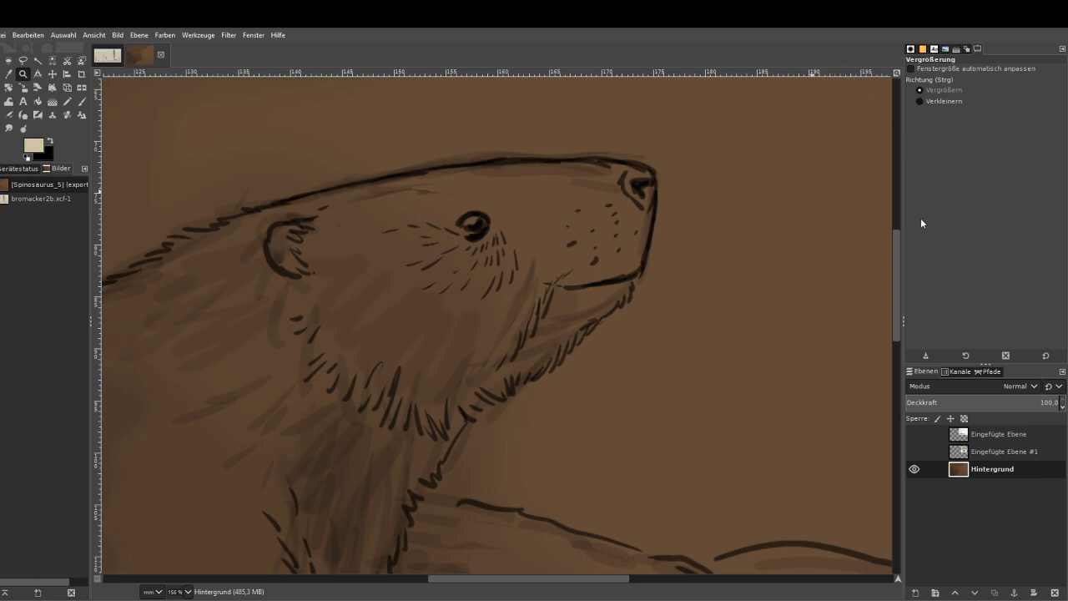
key("p")
left_click(926, 88)
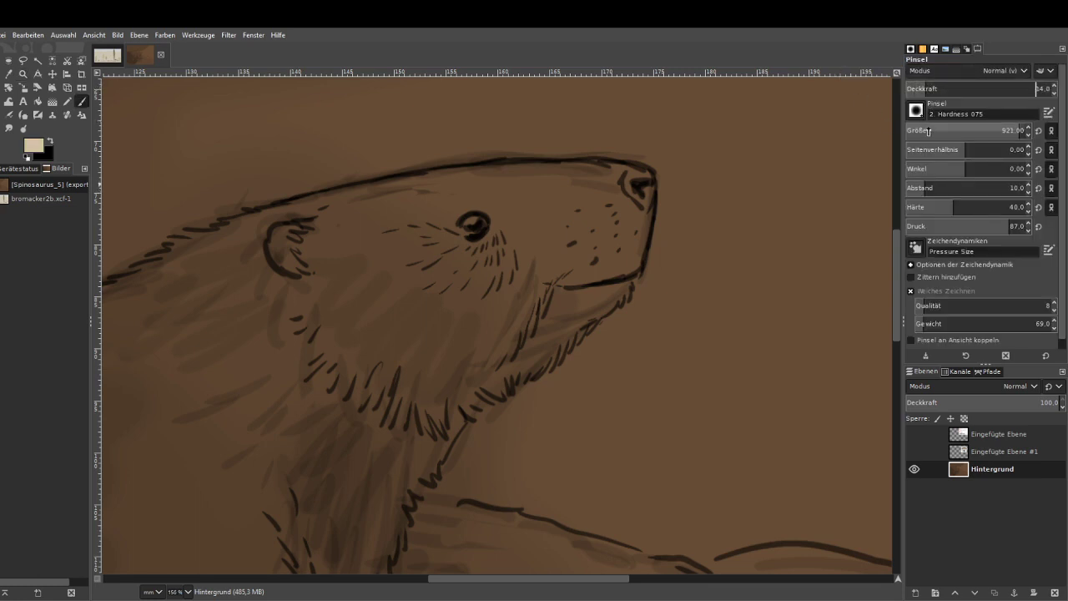
left_click(926, 130)
mouse_move(622, 287)
left_mouse_down()
mouse_move(599, 312)
mouse_move(587, 311)
mouse_move(603, 289)
mouse_move(579, 302)
mouse_move(646, 217)
mouse_move(623, 257)
mouse_move(638, 220)
mouse_move(606, 263)
mouse_move(616, 243)
mouse_move(605, 238)
mouse_move(629, 240)
mouse_move(612, 262)
mouse_move(570, 275)
mouse_move(648, 197)
mouse_move(632, 192)
mouse_move(646, 192)
mouse_move(640, 175)
mouse_move(629, 177)
mouse_move(644, 171)
mouse_move(646, 212)
mouse_move(622, 215)
mouse_move(610, 197)
mouse_move(612, 218)
mouse_move(579, 251)
mouse_move(587, 270)
mouse_move(629, 263)
mouse_move(622, 267)
mouse_move(615, 227)
mouse_move(578, 269)
mouse_move(555, 256)
mouse_move(603, 219)
mouse_move(619, 180)
mouse_move(543, 178)
left_mouse_up()
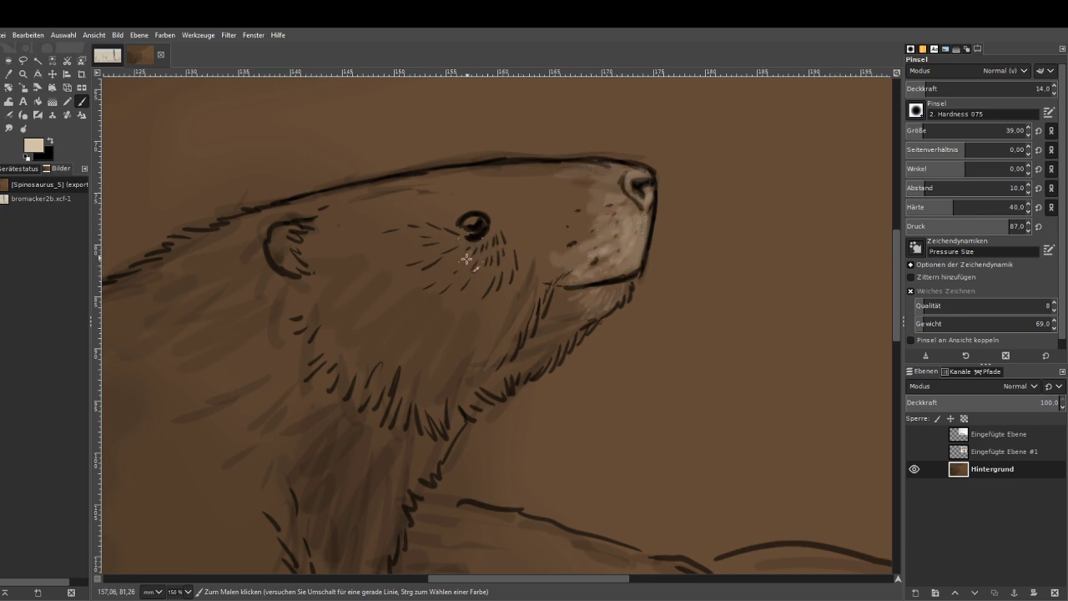
Draw fine beige fur strokes around the eye, cheek, chin, ear and throat with brush size 19 and opacity 25.6.
left_click(942, 87)
left_click(917, 127)
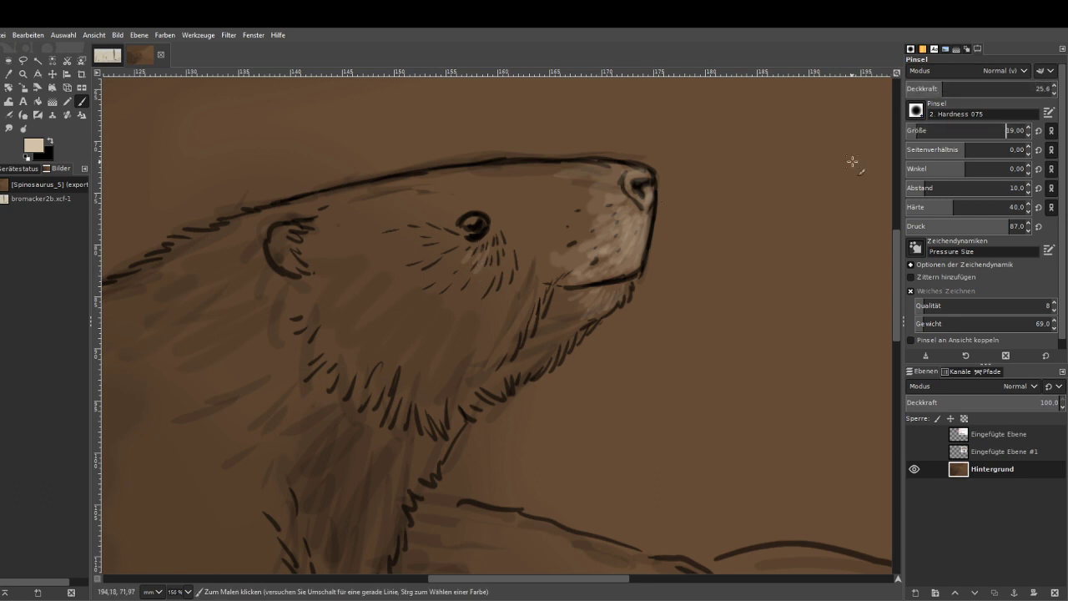
mouse_move(497, 270)
left_mouse_down()
mouse_move(472, 265)
mouse_move(461, 267)
mouse_move(465, 242)
mouse_move(469, 283)
mouse_move(508, 261)
mouse_move(519, 268)
mouse_move(445, 260)
mouse_move(442, 230)
left_mouse_up()
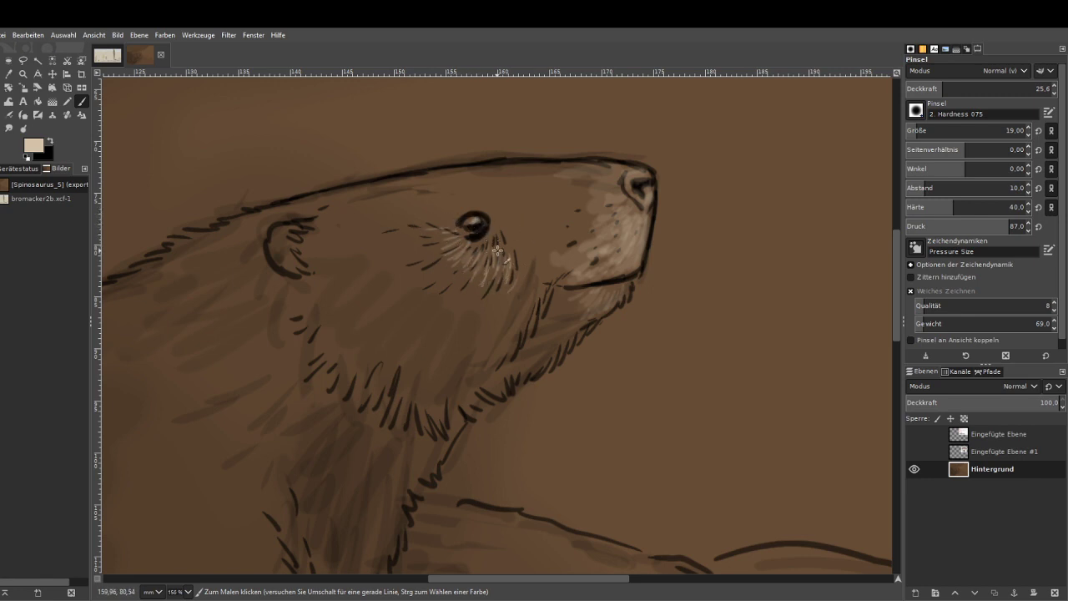
mouse_move(498, 250)
left_mouse_down()
mouse_move(510, 294)
mouse_move(496, 310)
mouse_move(525, 276)
mouse_move(504, 320)
mouse_move(528, 320)
mouse_move(508, 333)
mouse_move(530, 312)
mouse_move(501, 337)
left_mouse_up()
mouse_move(499, 286)
left_mouse_down()
mouse_move(456, 314)
mouse_move(479, 275)
mouse_move(459, 283)
mouse_move(453, 266)
mouse_move(485, 264)
mouse_move(490, 253)
mouse_move(434, 254)
mouse_move(434, 218)
mouse_move(421, 202)
mouse_move(478, 215)
mouse_move(477, 205)
mouse_move(493, 205)
mouse_move(457, 187)
mouse_move(510, 203)
mouse_move(490, 207)
mouse_move(469, 180)
mouse_move(427, 198)
left_mouse_up()
mouse_move(494, 206)
left_mouse_down()
mouse_move(511, 208)
mouse_move(489, 186)
left_mouse_up()
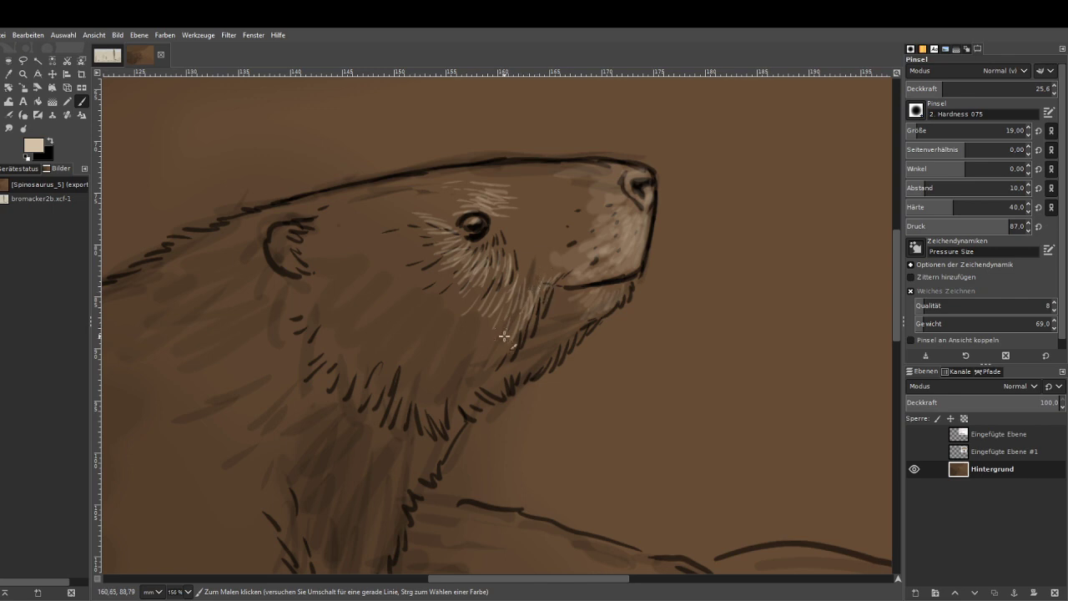
left_click_drag(488, 351, 504, 323)
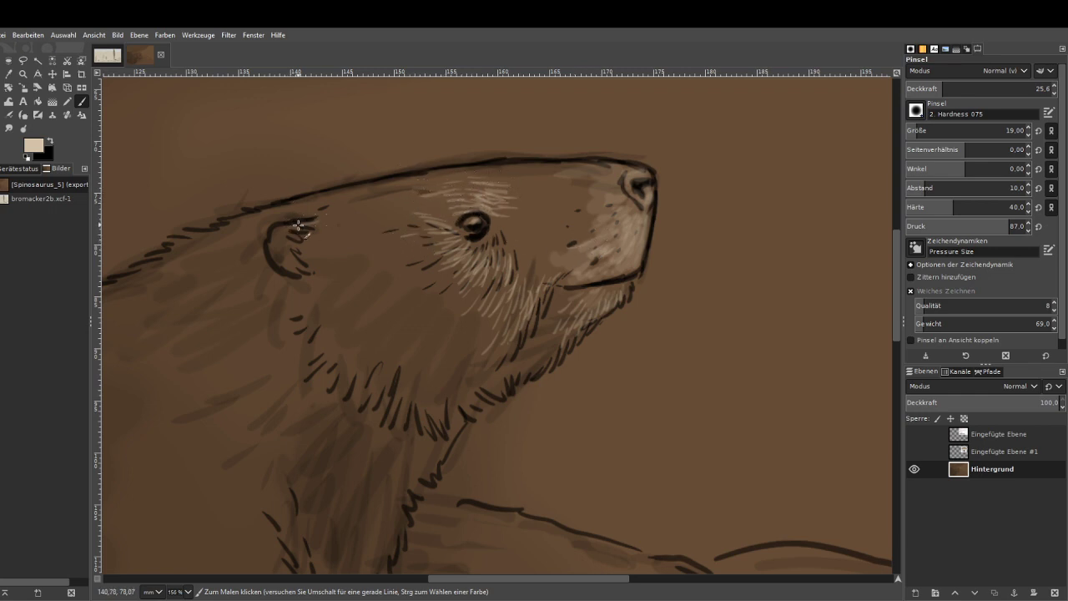
mouse_move(298, 226)
left_mouse_down()
mouse_move(293, 233)
mouse_move(334, 214)
mouse_move(245, 220)
left_mouse_up()
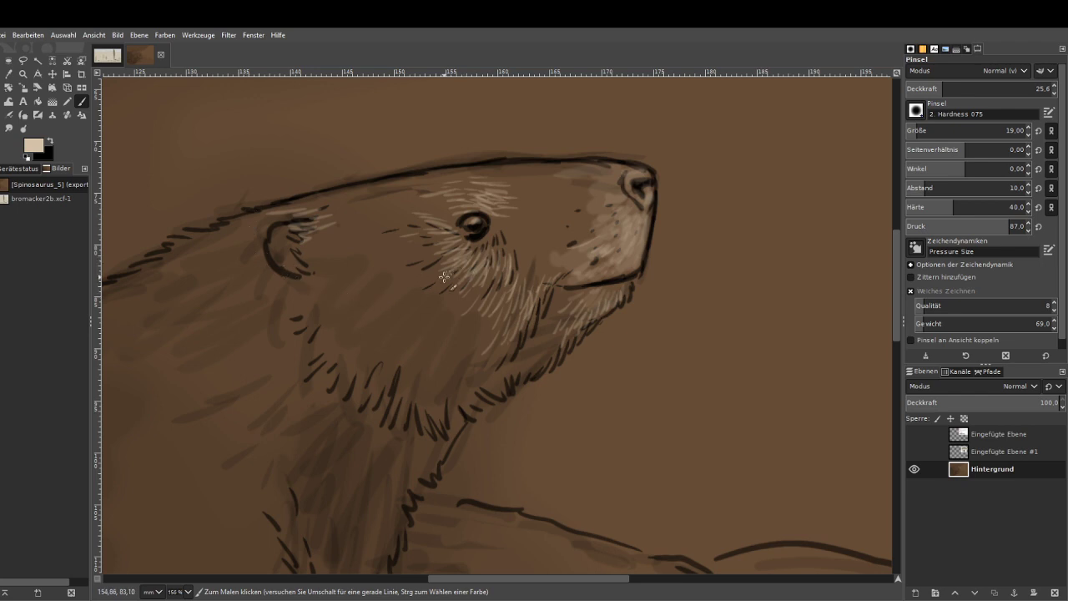
mouse_move(426, 470)
left_mouse_down()
mouse_move(389, 534)
mouse_move(394, 476)
mouse_move(439, 505)
left_mouse_up()
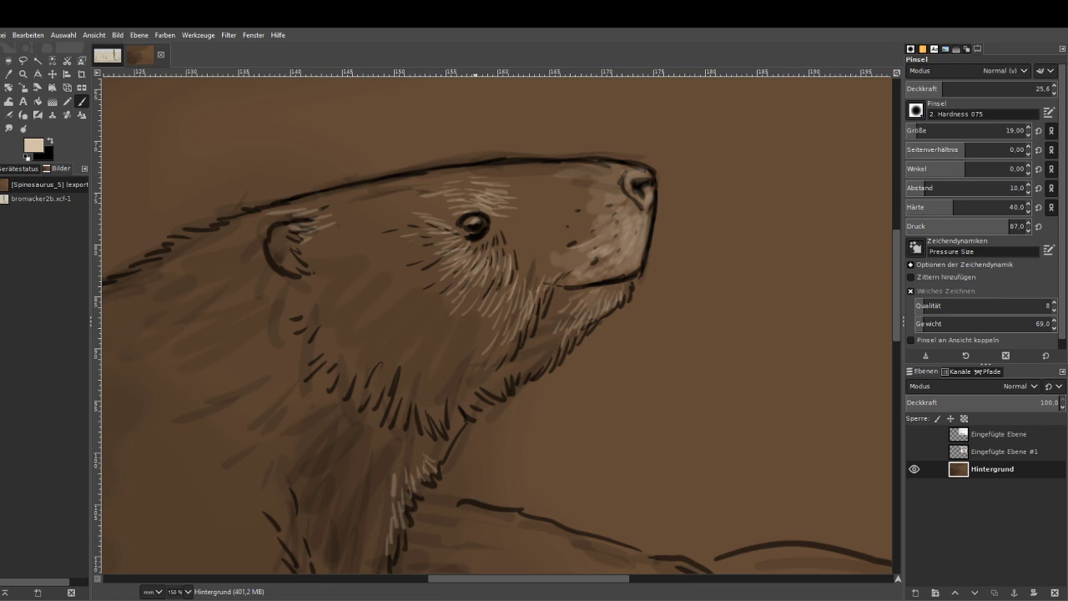
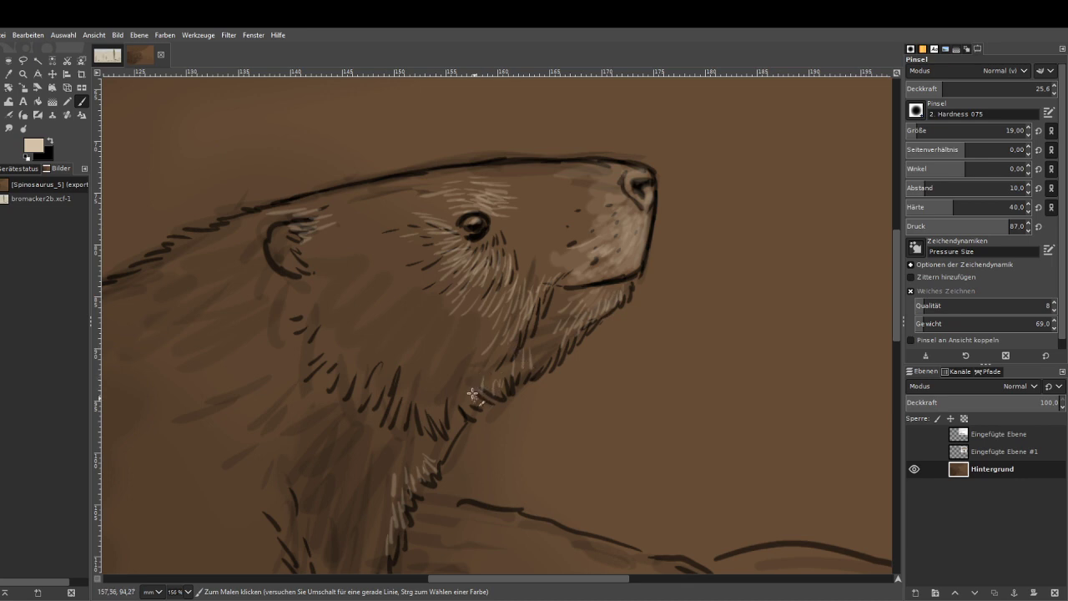
Add broader beige fur strokes along the mammal's lower cheek and jawline with brush size 50.
left_click(1006, 127)
mouse_move(494, 321)
left_mouse_down()
mouse_move(459, 346)
mouse_move(493, 371)
mouse_move(469, 298)
left_mouse_up()
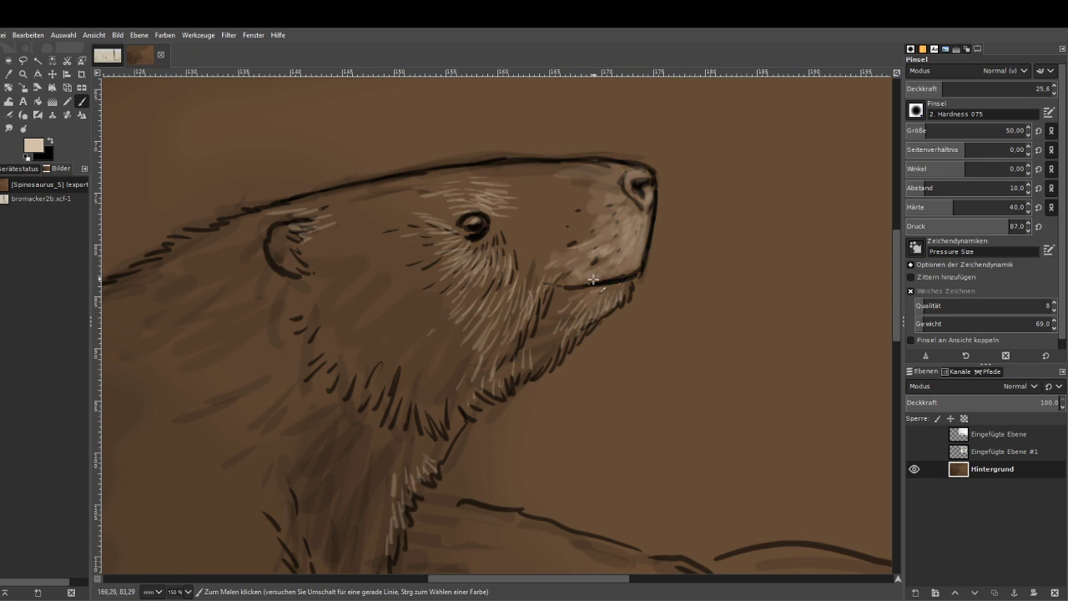
left_click_drag(570, 319, 562, 346)
left_click_drag(561, 332, 548, 361)
mouse_move(552, 334)
left_mouse_down()
mouse_move(522, 371)
mouse_move(500, 371)
mouse_move(498, 399)
left_mouse_up()
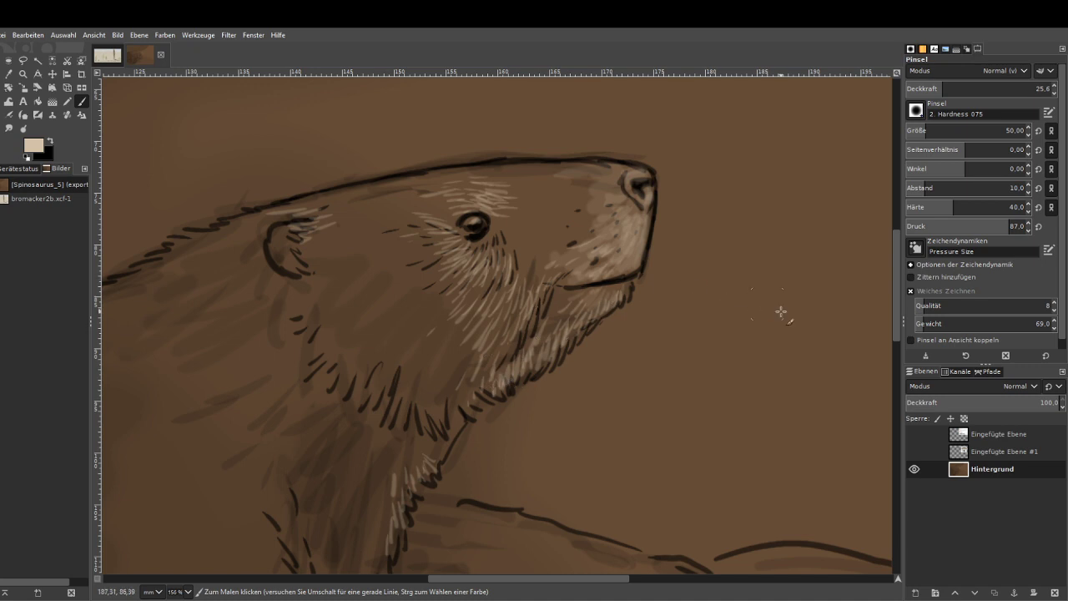
Highlight the throat fur and the far foreleg with beige strokes at brush size 50.
scroll(895, 297, "down", 1)
left_click_drag(896, 298, 896, 328)
mouse_move(433, 284)
left_mouse_down()
mouse_move(409, 276)
mouse_move(386, 377)
mouse_move(375, 380)
mouse_move(384, 409)
mouse_move(364, 449)
mouse_move(351, 440)
mouse_move(340, 483)
mouse_move(356, 425)
mouse_move(375, 454)
mouse_move(361, 403)
mouse_move(354, 416)
mouse_move(390, 314)
mouse_move(372, 330)
mouse_move(404, 271)
mouse_move(388, 266)
mouse_move(371, 304)
mouse_move(349, 316)
mouse_move(357, 343)
mouse_move(342, 354)
mouse_move(344, 422)
mouse_move(394, 266)
mouse_move(377, 253)
mouse_move(354, 288)
left_mouse_up()
mouse_move(460, 259)
left_mouse_down()
mouse_move(481, 204)
mouse_move(462, 237)
mouse_move(443, 224)
mouse_move(435, 232)
mouse_move(458, 244)
mouse_move(480, 208)
mouse_move(469, 176)
mouse_move(434, 219)
mouse_move(480, 148)
mouse_move(467, 147)
mouse_move(431, 199)
mouse_move(499, 181)
mouse_move(478, 165)
mouse_move(474, 134)
mouse_move(404, 191)
mouse_move(420, 208)
mouse_move(440, 199)
mouse_move(412, 230)
mouse_move(440, 239)
left_mouse_up()
mouse_move(618, 428)
left_mouse_down()
mouse_move(668, 454)
mouse_move(644, 443)
mouse_move(702, 421)
mouse_move(647, 391)
mouse_move(677, 420)
mouse_move(574, 373)
mouse_move(426, 345)
mouse_move(583, 391)
mouse_move(544, 392)
mouse_move(551, 405)
mouse_move(585, 404)
mouse_move(583, 391)
mouse_move(491, 349)
mouse_move(416, 337)
left_mouse_up()
Brush beige highlights along the upper edges of both boulders with opacity 13.6.
left_click(925, 88)
scroll(363, 333, "down", 2)
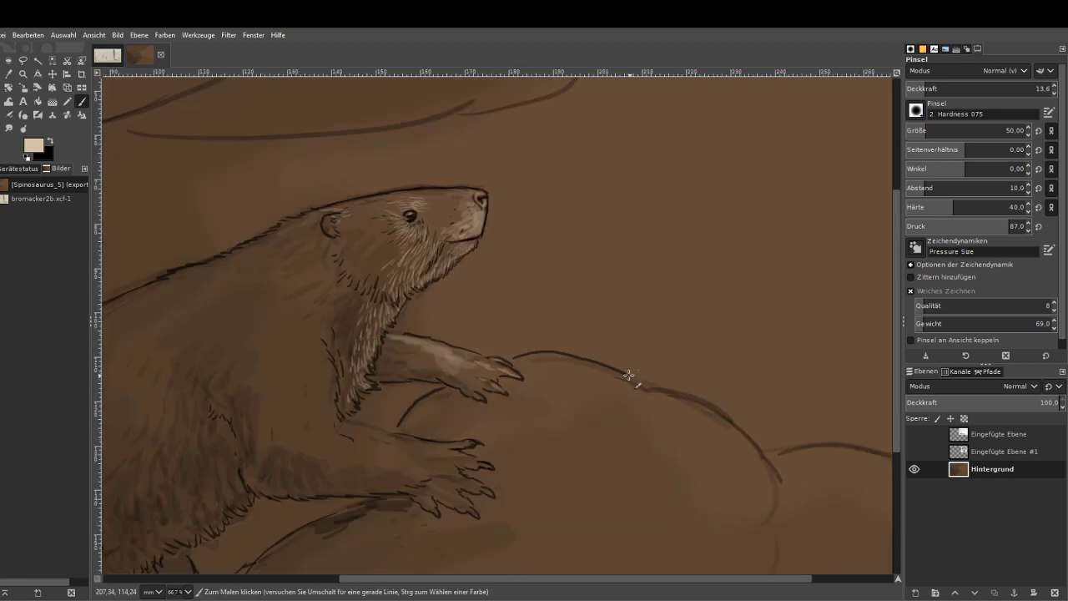
mouse_move(609, 372)
left_mouse_down()
mouse_move(533, 365)
mouse_move(723, 422)
mouse_move(754, 468)
mouse_move(719, 462)
mouse_move(697, 429)
mouse_move(657, 421)
mouse_move(726, 481)
mouse_move(683, 443)
mouse_move(694, 440)
mouse_move(647, 416)
mouse_move(698, 477)
mouse_move(727, 491)
left_mouse_up()
left_click_drag(756, 578, 834, 577)
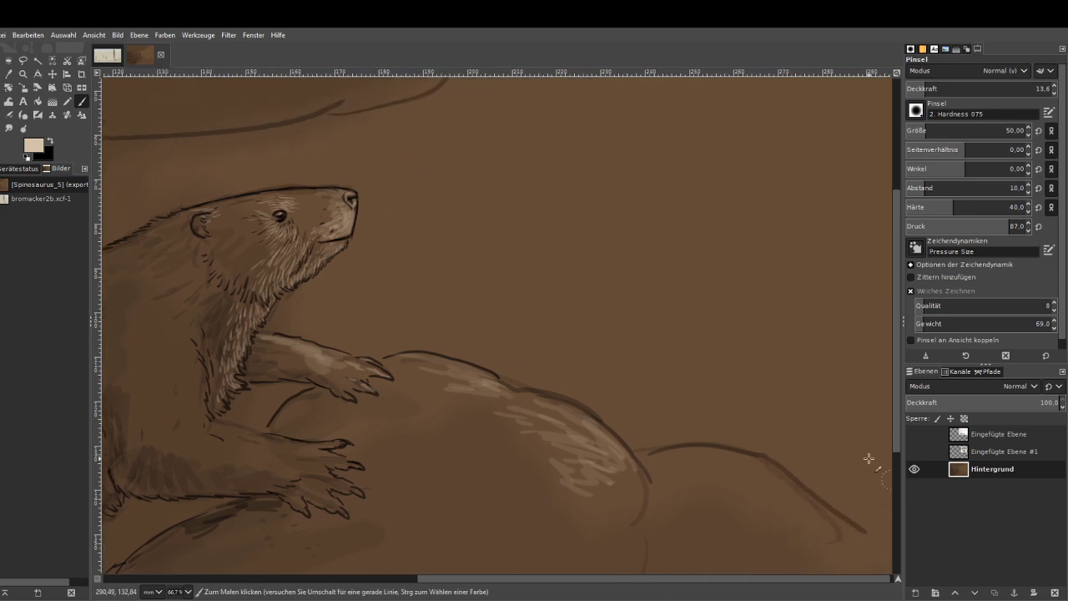
mouse_move(710, 453)
left_mouse_down()
mouse_move(751, 462)
mouse_move(806, 522)
mouse_move(691, 464)
mouse_move(827, 524)
mouse_move(754, 484)
mouse_move(763, 501)
mouse_move(657, 453)
mouse_move(552, 445)
mouse_move(515, 408)
mouse_move(425, 413)
mouse_move(399, 401)
mouse_move(350, 428)
mouse_move(443, 388)
mouse_move(399, 372)
left_mouse_up()
Paint light beige fur strokes on the mammal's near foreleg and the front of its shoulder.
mouse_move(305, 446)
left_mouse_down()
mouse_move(330, 460)
mouse_move(246, 438)
left_mouse_up()
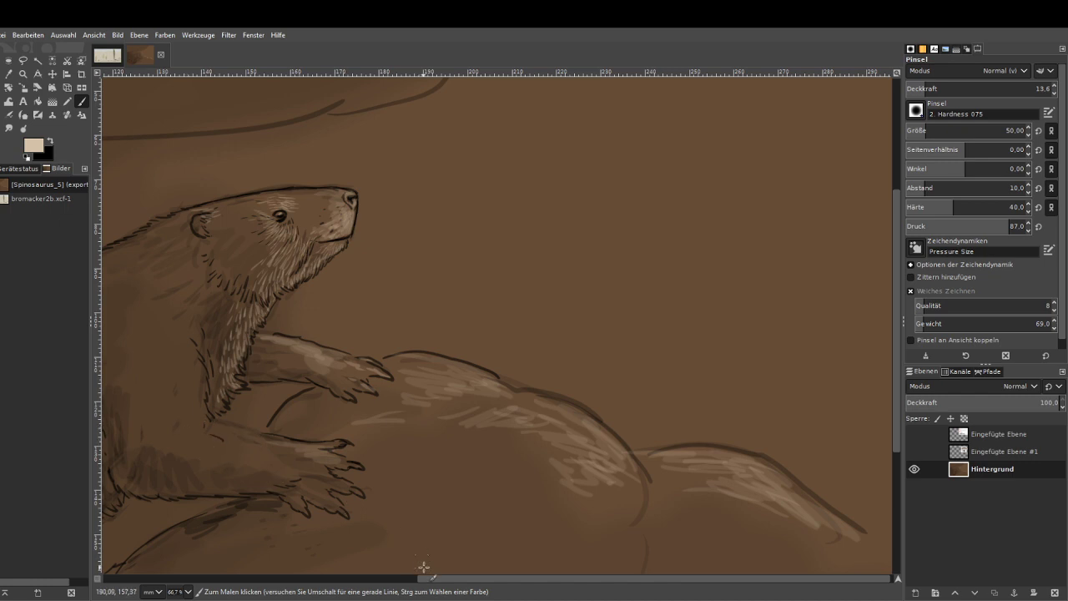
left_click_drag(434, 579, 353, 578)
mouse_move(414, 444)
left_mouse_down()
mouse_move(310, 441)
mouse_move(331, 444)
mouse_move(339, 470)
mouse_move(380, 455)
left_mouse_up()
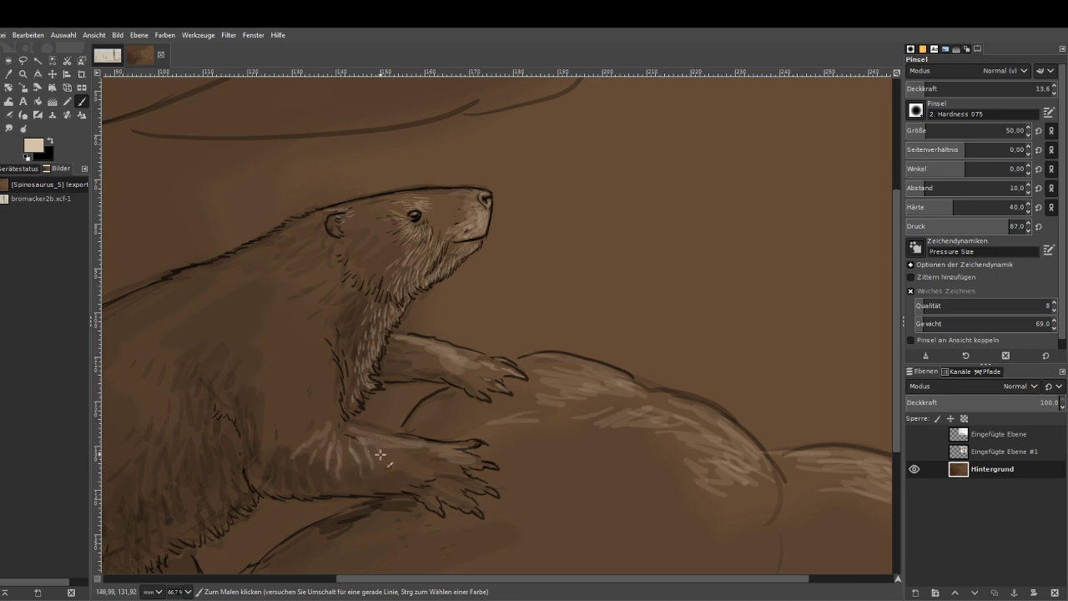
mouse_move(343, 415)
left_mouse_down()
mouse_move(335, 371)
mouse_move(333, 403)
mouse_move(315, 420)
mouse_move(333, 363)
mouse_move(322, 357)
mouse_move(341, 365)
mouse_move(346, 342)
mouse_move(354, 347)
mouse_move(320, 332)
mouse_move(309, 390)
left_mouse_up()
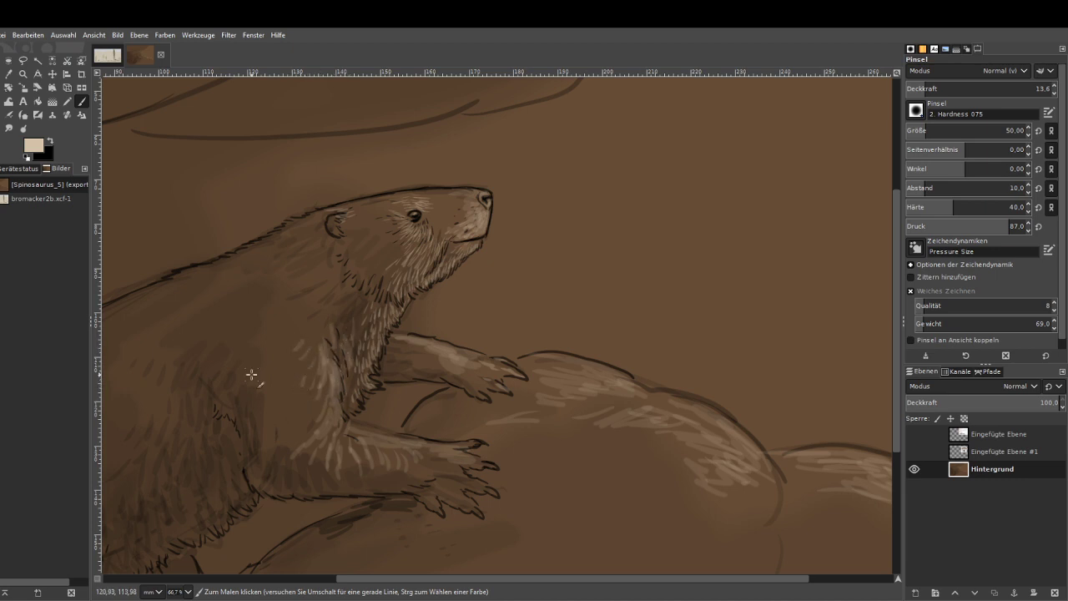
Set the brush to Abwedeln (Dodge) mode, size 801 and opacity 8.9, and undo a trial light streak beside the head.
key("minus")
key("minus")
key("plus")
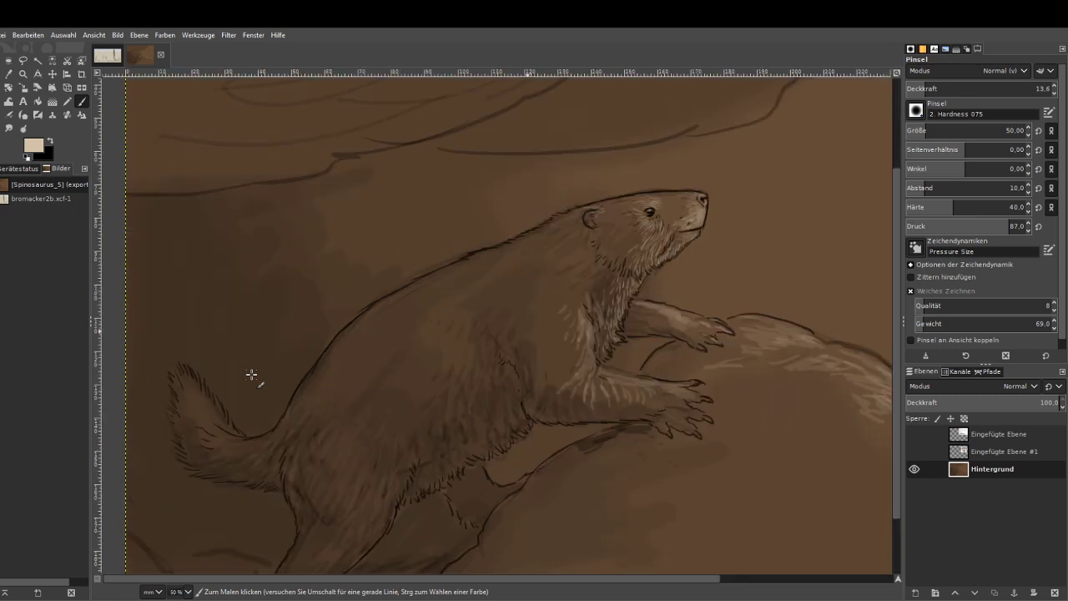
key("minus")
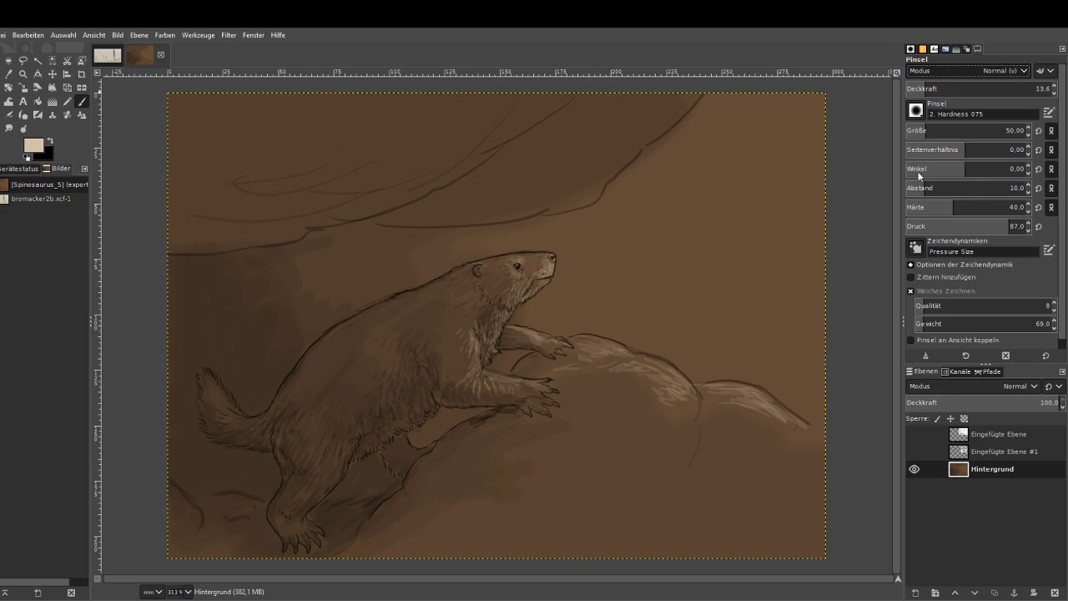
left_click(1007, 128)
left_click(919, 88)
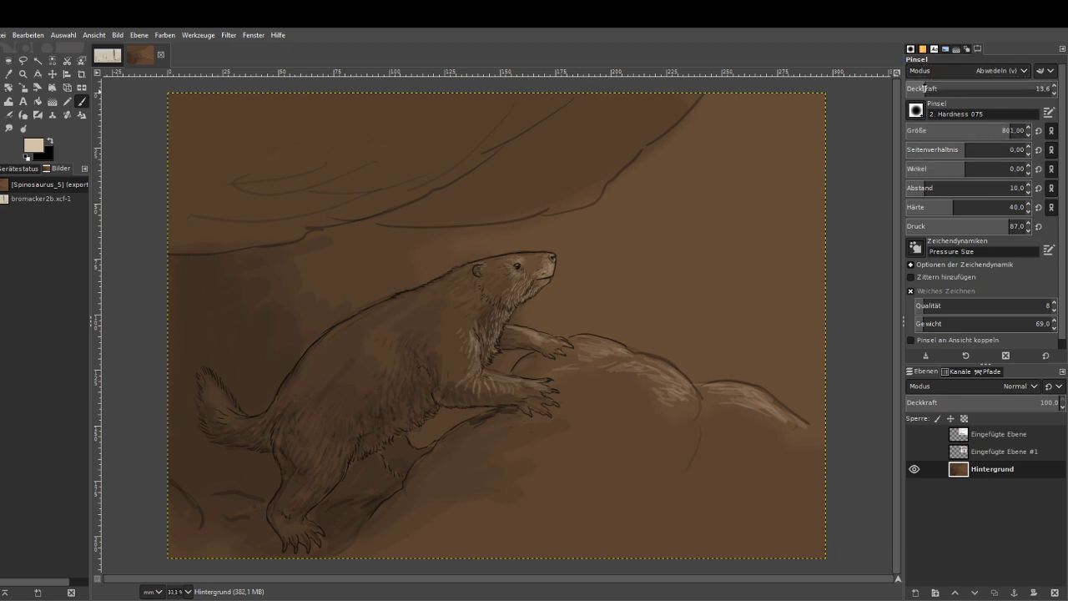
mouse_move(642, 204)
left_mouse_down()
mouse_move(690, 155)
mouse_move(599, 339)
left_mouse_up()
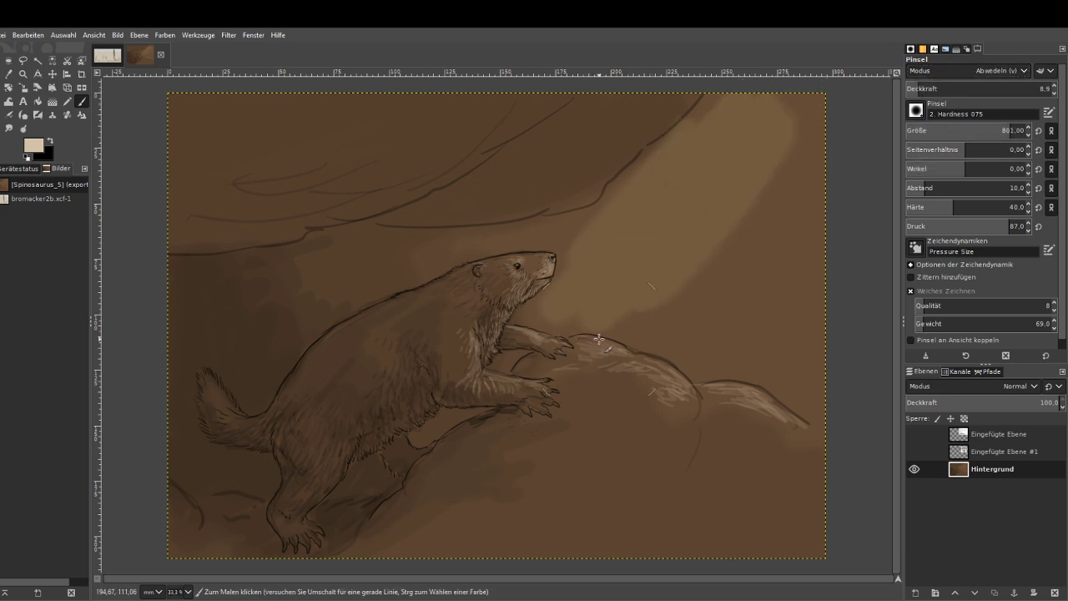
key("ctrl+z")
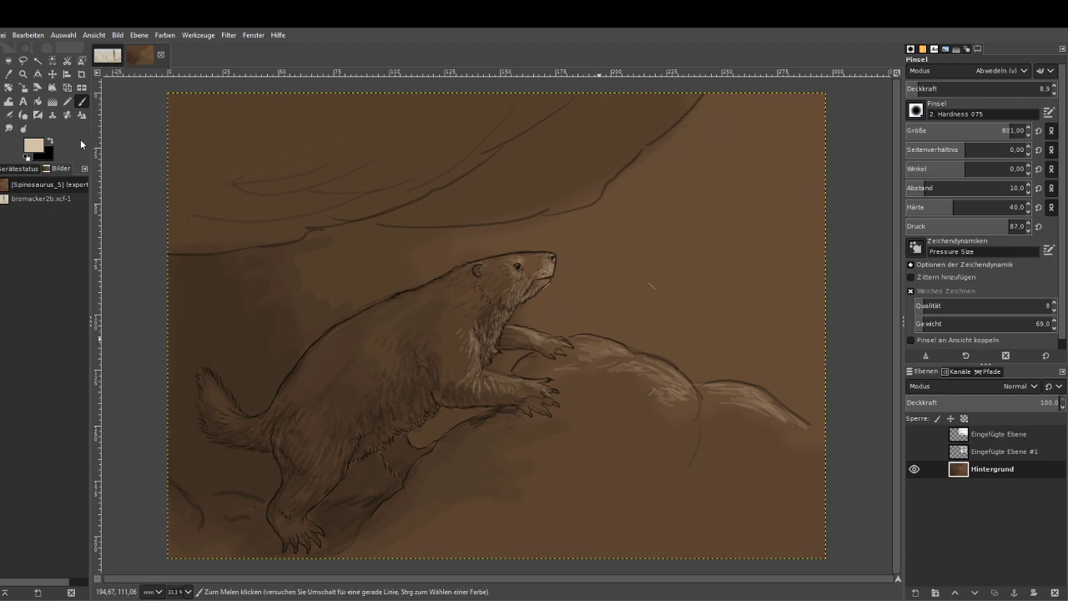
Brighten the open background and boulder tops with a muted pinkish brown, building diagonal light shafts at opacity 5.4.
left_click_drag(840, 79, 841, 97)
mouse_move(716, 117)
left_mouse_down()
mouse_move(629, 269)
mouse_move(637, 308)
mouse_move(690, 285)
mouse_move(804, 111)
left_mouse_up()
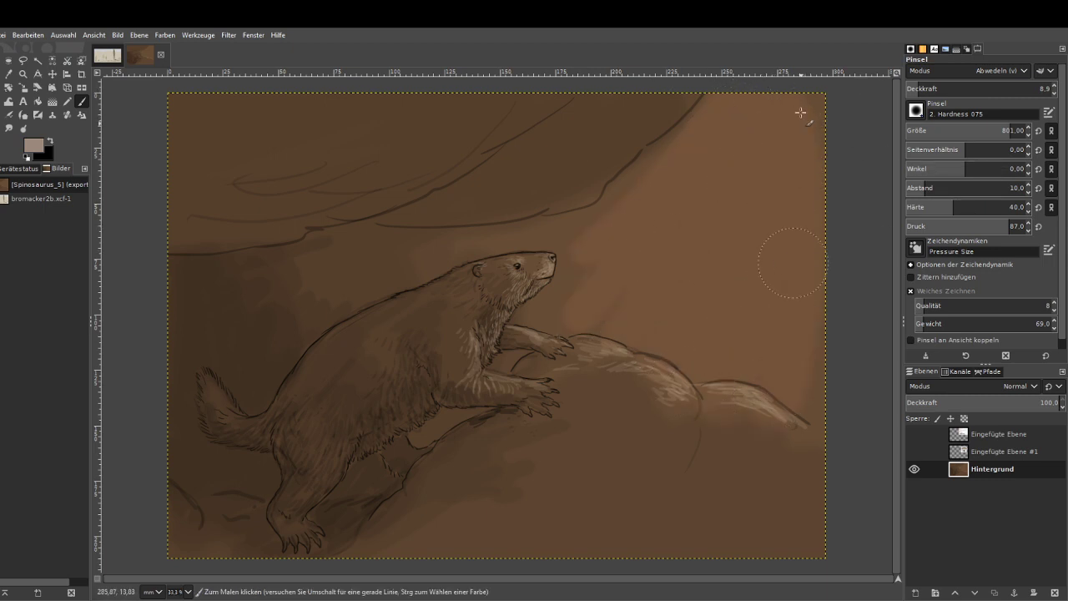
mouse_move(569, 317)
left_mouse_down()
mouse_move(610, 220)
mouse_move(485, 247)
mouse_move(507, 306)
mouse_move(494, 354)
mouse_move(524, 368)
mouse_move(614, 344)
mouse_move(695, 386)
mouse_move(680, 403)
mouse_move(804, 437)
left_mouse_up()
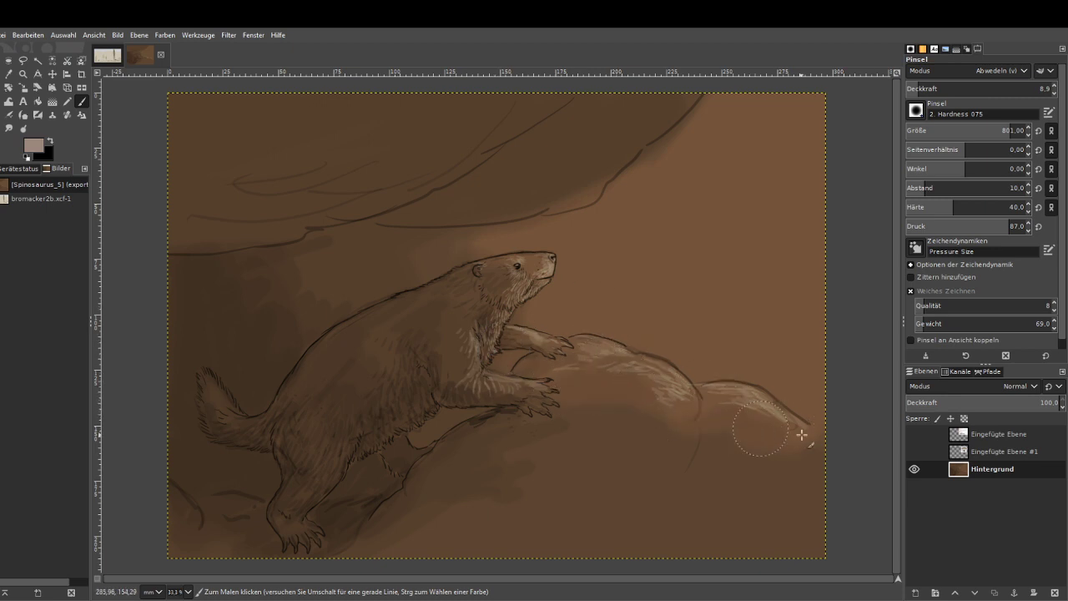
left_click(916, 88)
mouse_move(727, 388)
left_mouse_down()
mouse_move(773, 404)
mouse_move(752, 430)
mouse_move(657, 367)
mouse_move(666, 392)
mouse_move(631, 415)
mouse_move(804, 423)
left_mouse_up()
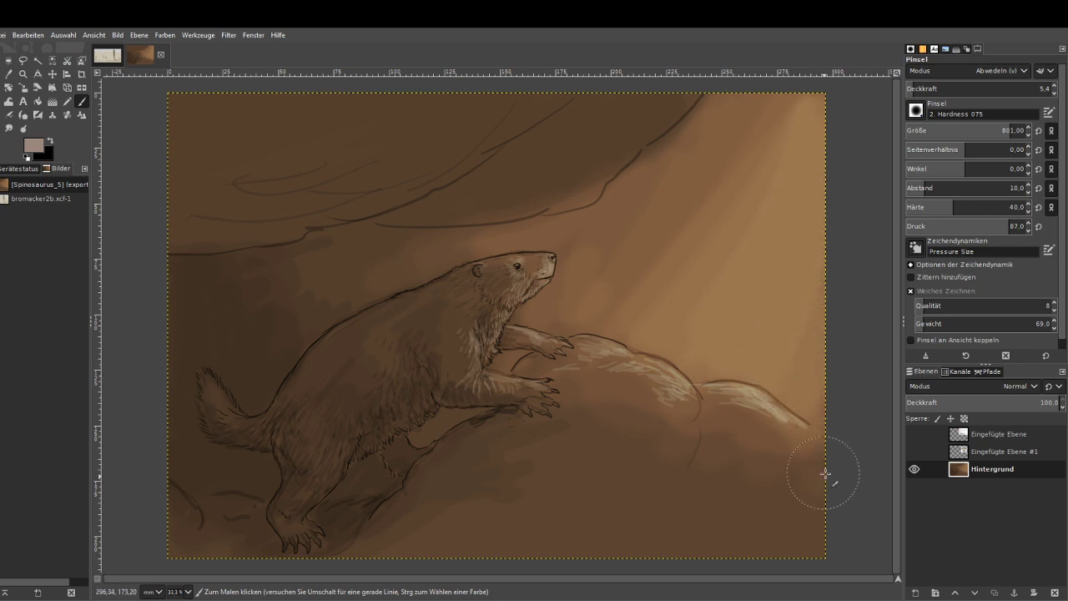
Dodge warm highlights onto the throat fur, both forelegs and the face with brush size 60 and opacity 15.1.
key("z")
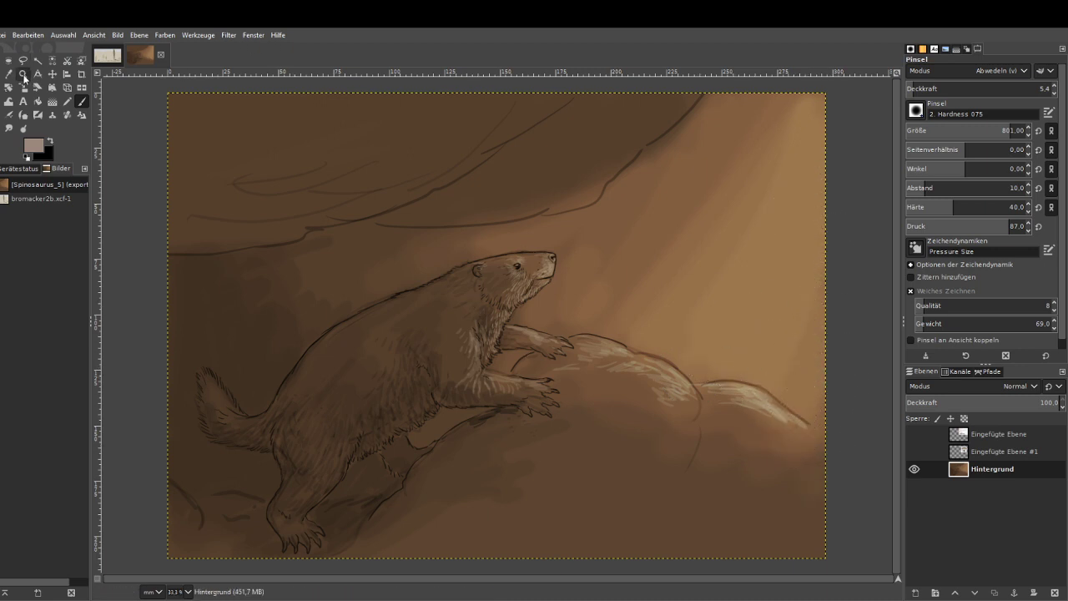
left_click_drag(453, 214, 566, 467)
left_click_drag(325, 99, 656, 506)
key("p")
left_click_drag(914, 88, 929, 89)
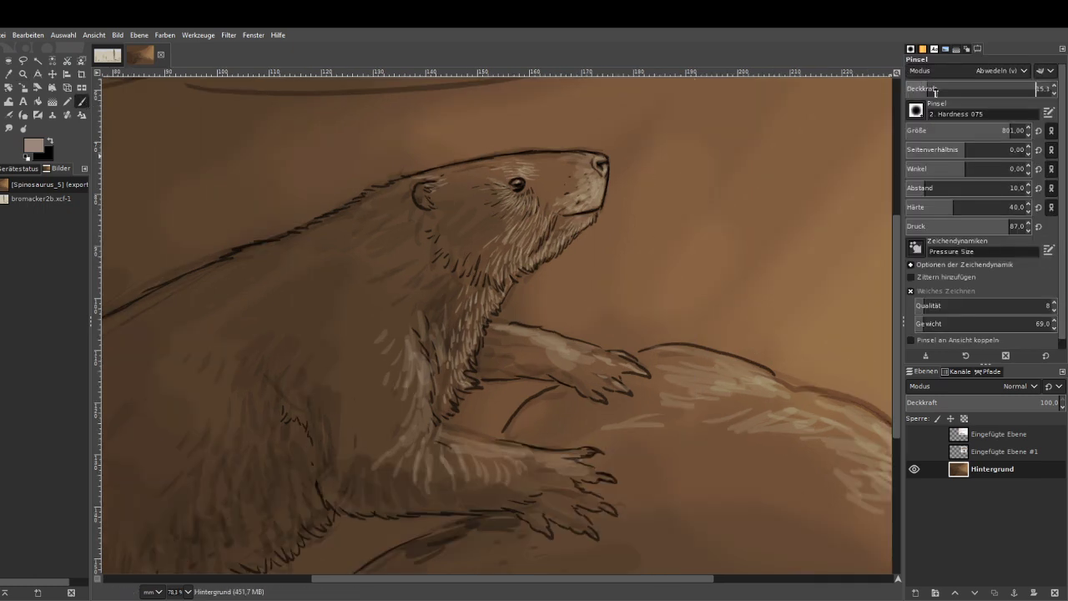
left_click(929, 130)
mouse_move(473, 314)
left_mouse_down()
mouse_move(461, 377)
mouse_move(450, 358)
mouse_move(474, 377)
left_mouse_up()
mouse_move(575, 475)
left_mouse_down()
mouse_move(476, 444)
mouse_move(464, 465)
mouse_move(429, 428)
mouse_move(430, 438)
mouse_move(396, 446)
mouse_move(415, 377)
left_mouse_up()
mouse_move(603, 367)
left_mouse_down()
mouse_move(567, 358)
mouse_move(495, 331)
mouse_move(524, 346)
mouse_move(492, 346)
left_mouse_up()
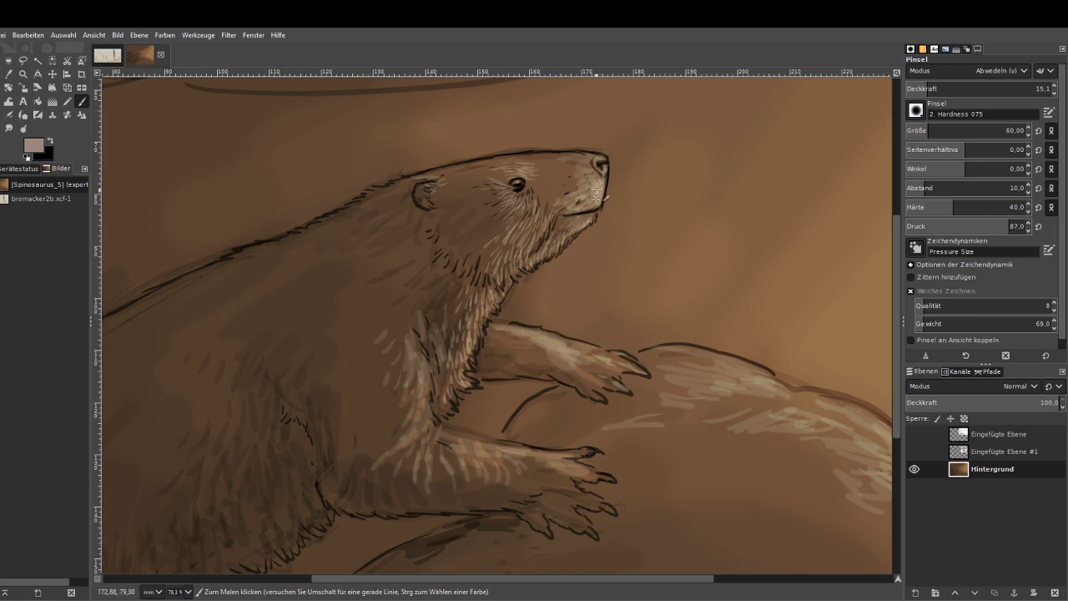
Dodge further highlights onto the snout and cheek, setting the brush to size 90 and opacity 9.7.
mouse_move(598, 190)
left_mouse_down()
mouse_move(576, 198)
mouse_move(561, 187)
left_mouse_up()
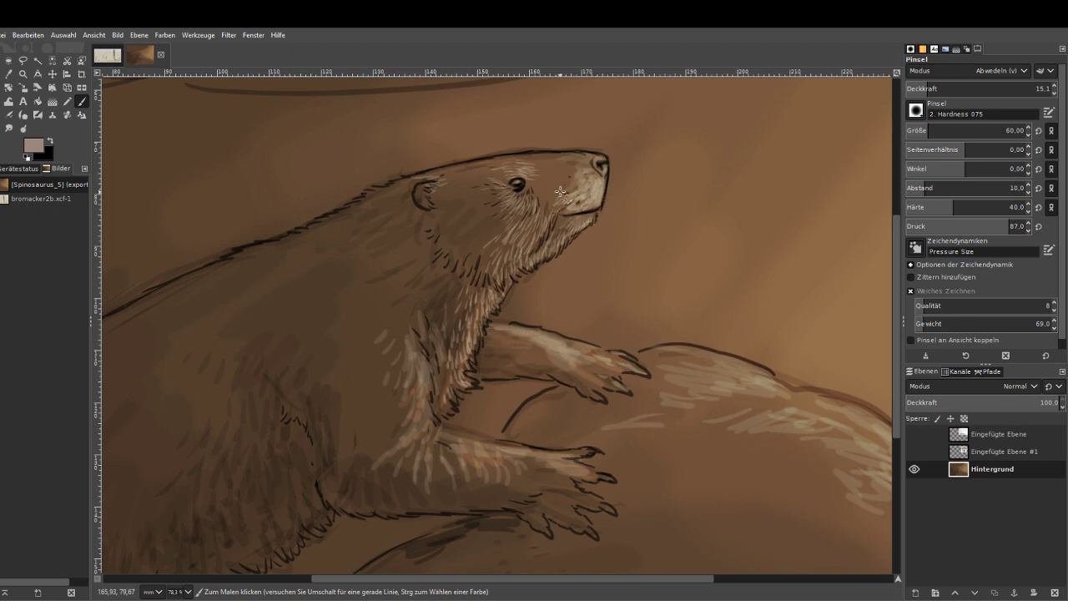
left_click(921, 89)
left_click(934, 131)
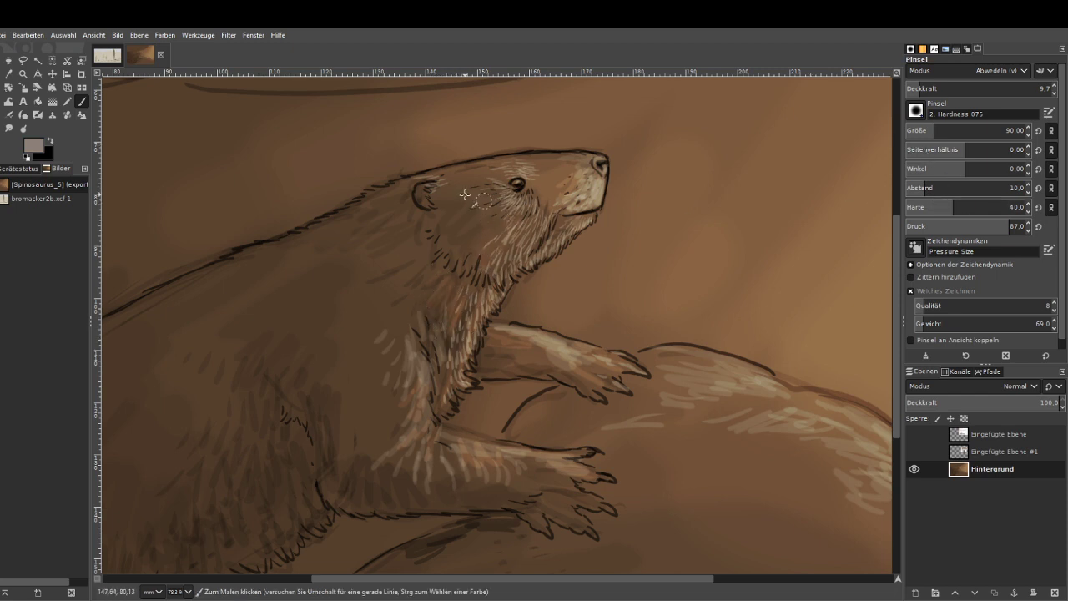
mouse_move(553, 204)
left_mouse_down()
mouse_move(577, 177)
mouse_move(536, 187)
left_mouse_up()
Paint warm orange-brown fur strokes on the throat and front of the shoulder in Normal mode, size 50, opacity 38.8.
key("z")
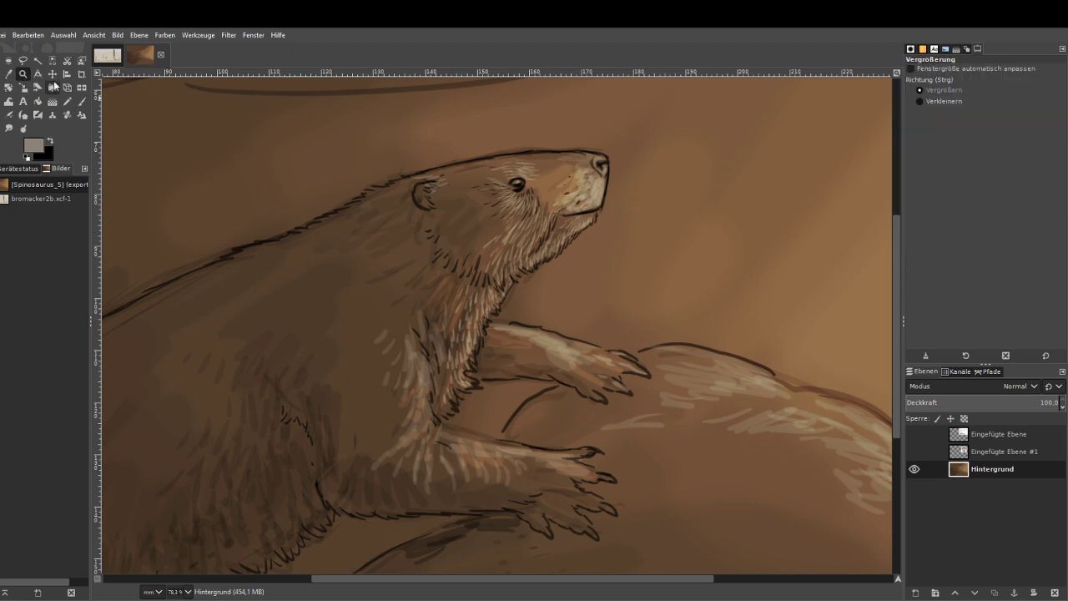
left_click(568, 188)
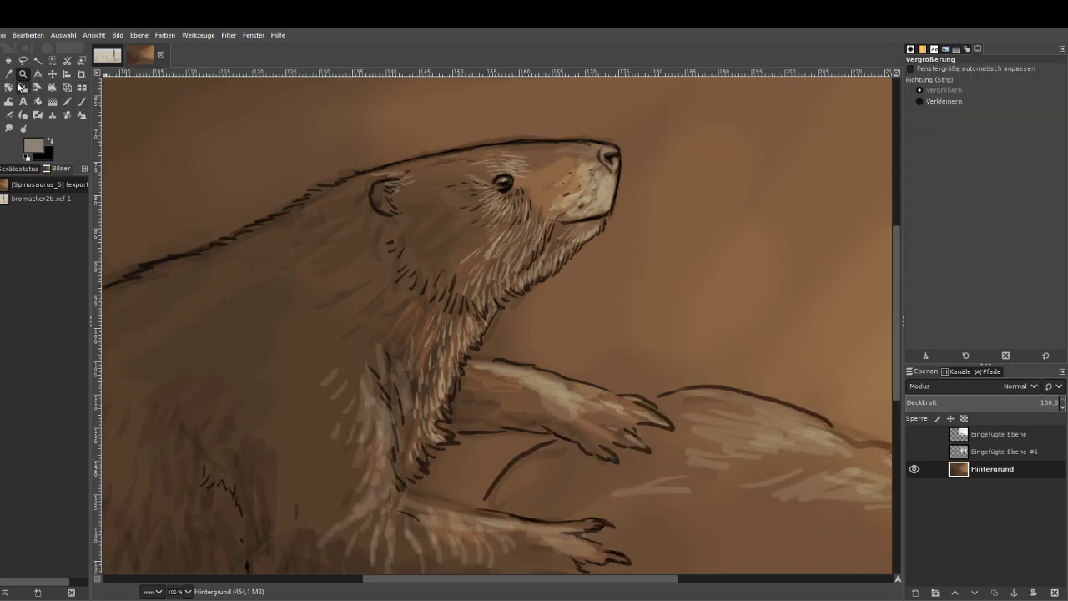
key("o")
left_click(81, 101)
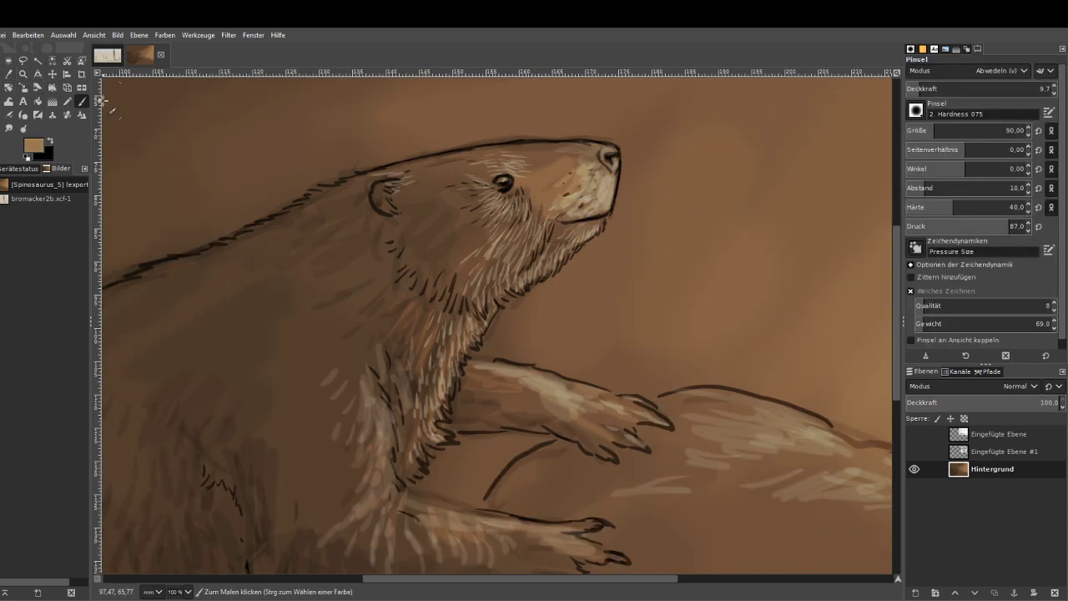
left_click(961, 88)
left_click(928, 134)
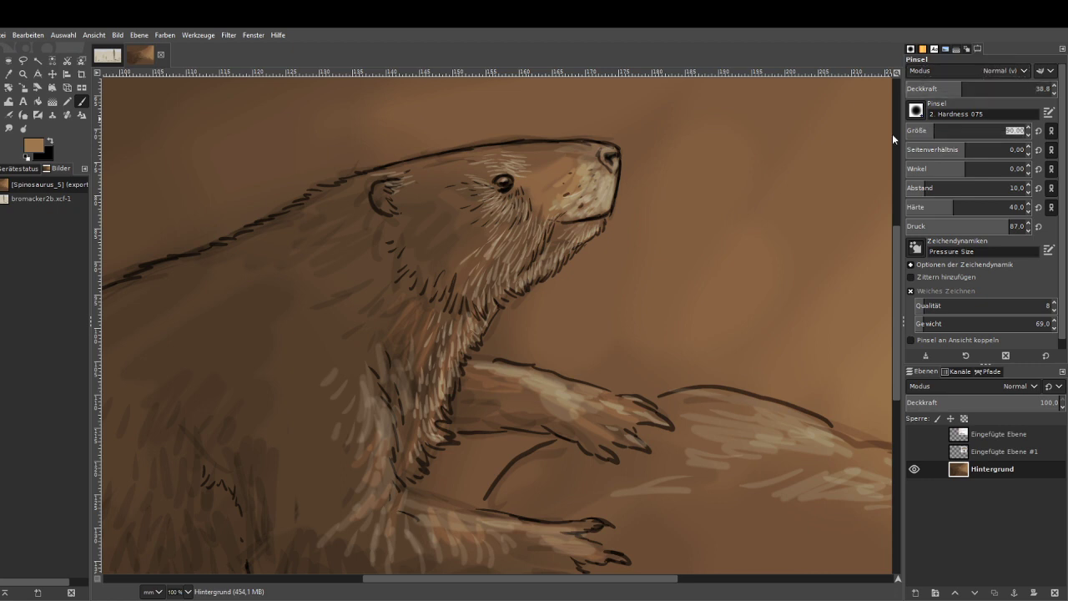
left_click(926, 127)
left_click(569, 196)
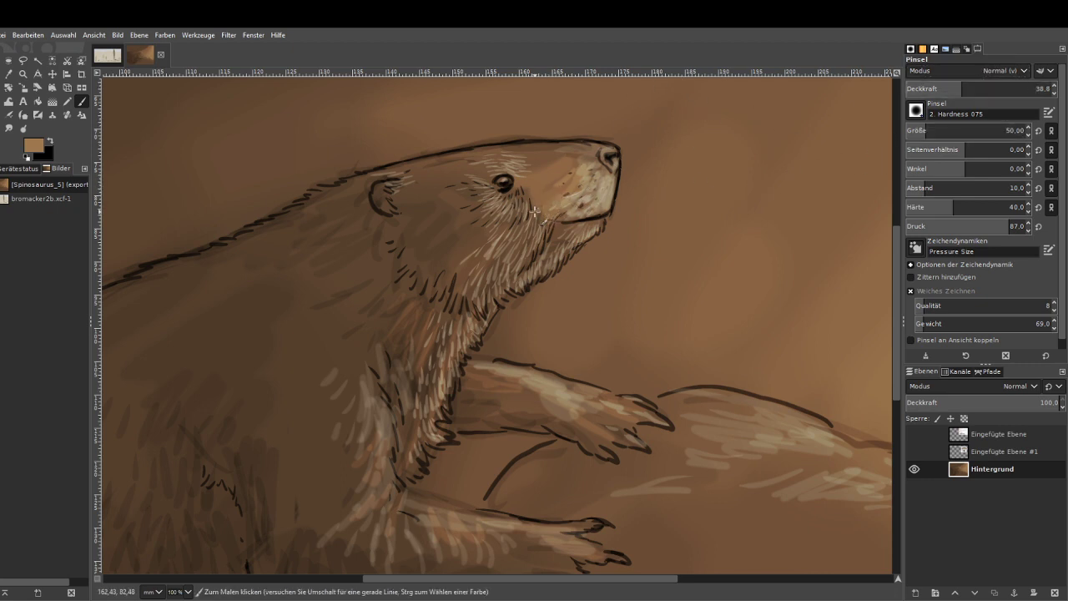
mouse_move(462, 294)
left_mouse_down()
mouse_move(443, 297)
mouse_move(407, 461)
mouse_move(370, 414)
mouse_move(359, 436)
mouse_move(368, 457)
mouse_move(360, 442)
mouse_move(396, 386)
left_mouse_up()
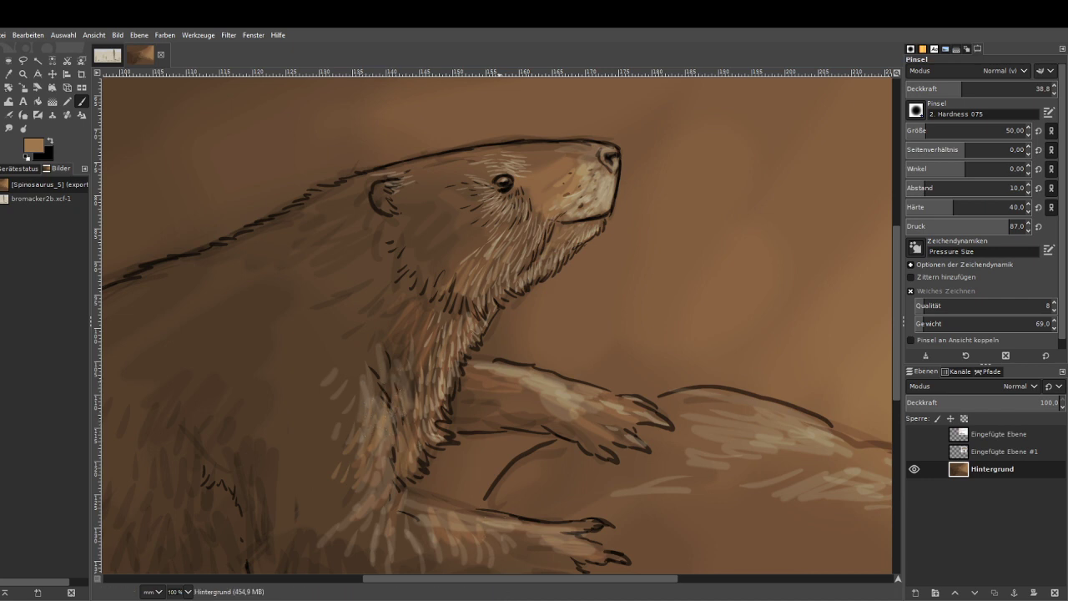
mouse_move(409, 338)
left_mouse_down()
mouse_move(406, 383)
mouse_move(390, 381)
left_mouse_up()
left_click_drag(358, 352, 356, 380)
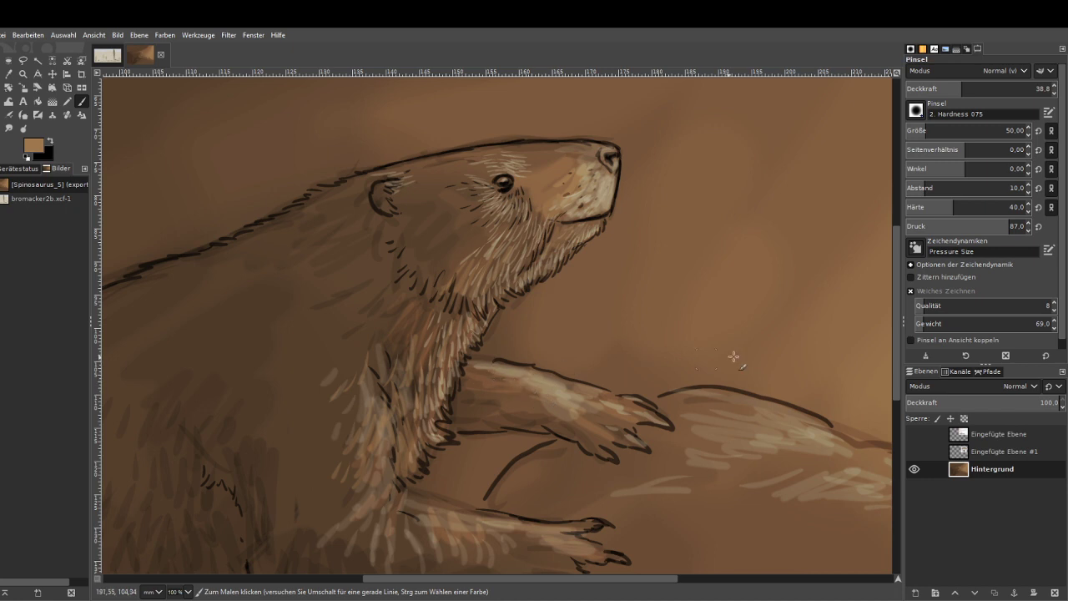
Paint orange-brown fur strokes along both forelegs and onto the near forepaw.
scroll(897, 322, "down", 5)
mouse_move(607, 434)
left_mouse_down()
mouse_move(549, 403)
mouse_move(612, 403)
mouse_move(564, 374)
left_mouse_up()
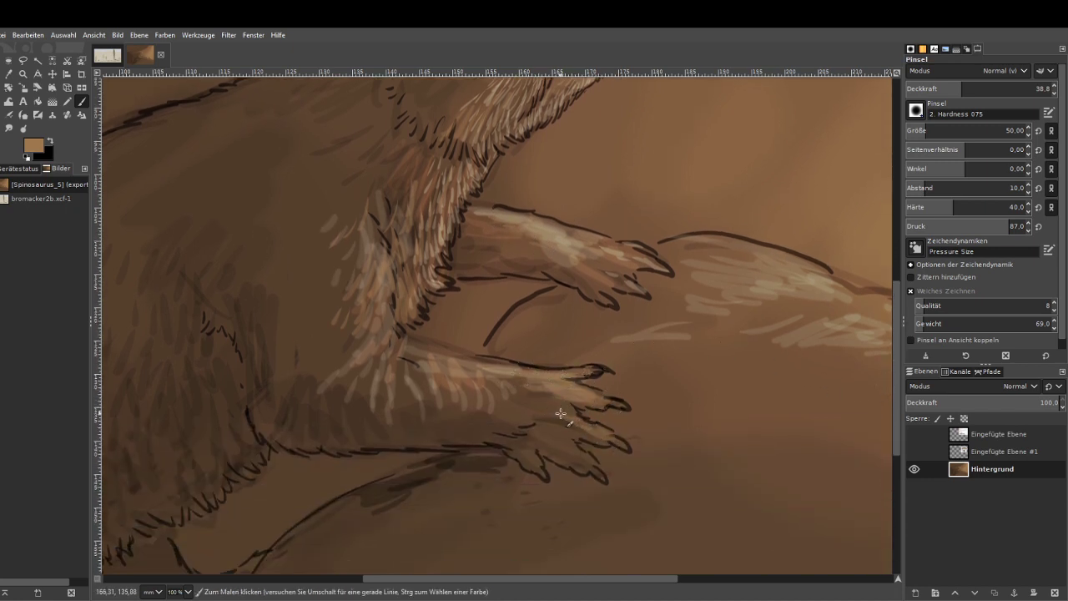
mouse_move(561, 413)
left_mouse_down()
mouse_move(551, 387)
mouse_move(543, 407)
mouse_move(503, 367)
mouse_move(438, 357)
mouse_move(418, 376)
mouse_move(403, 349)
mouse_move(387, 397)
mouse_move(400, 374)
mouse_move(383, 355)
mouse_move(361, 402)
mouse_move(360, 336)
mouse_move(336, 357)
left_mouse_up()
left_click_drag(550, 249, 520, 225)
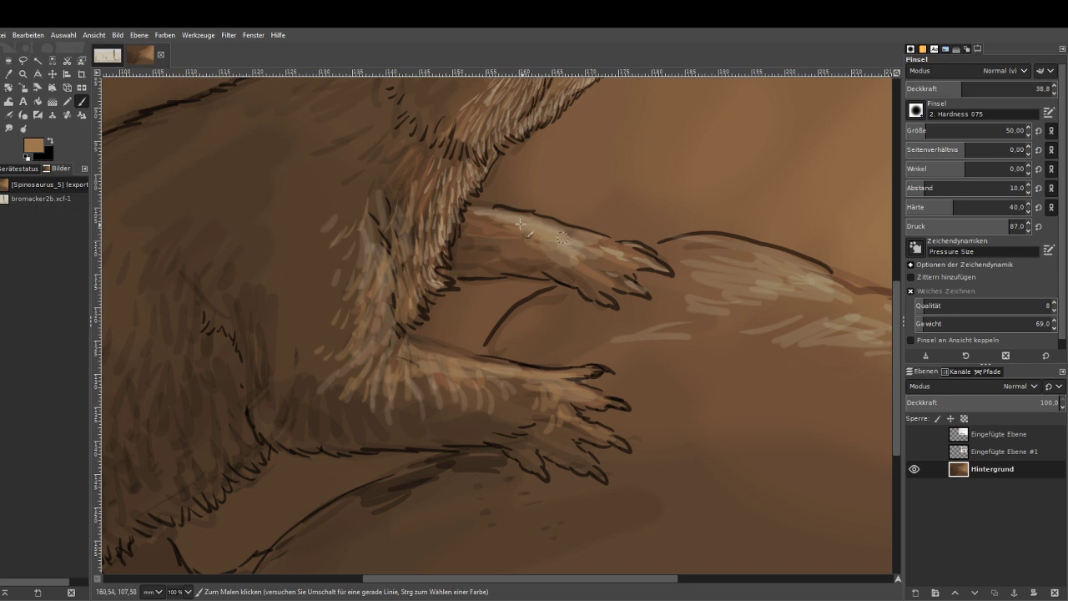
left_click_drag(584, 236, 477, 219)
Blend orange-brown strokes into the light texture on the tops of the boulders in front of the mammal.
mouse_move(839, 282)
left_mouse_down()
mouse_move(717, 254)
mouse_move(738, 263)
mouse_move(670, 286)
mouse_move(774, 292)
mouse_move(816, 308)
mouse_move(657, 304)
left_mouse_up()
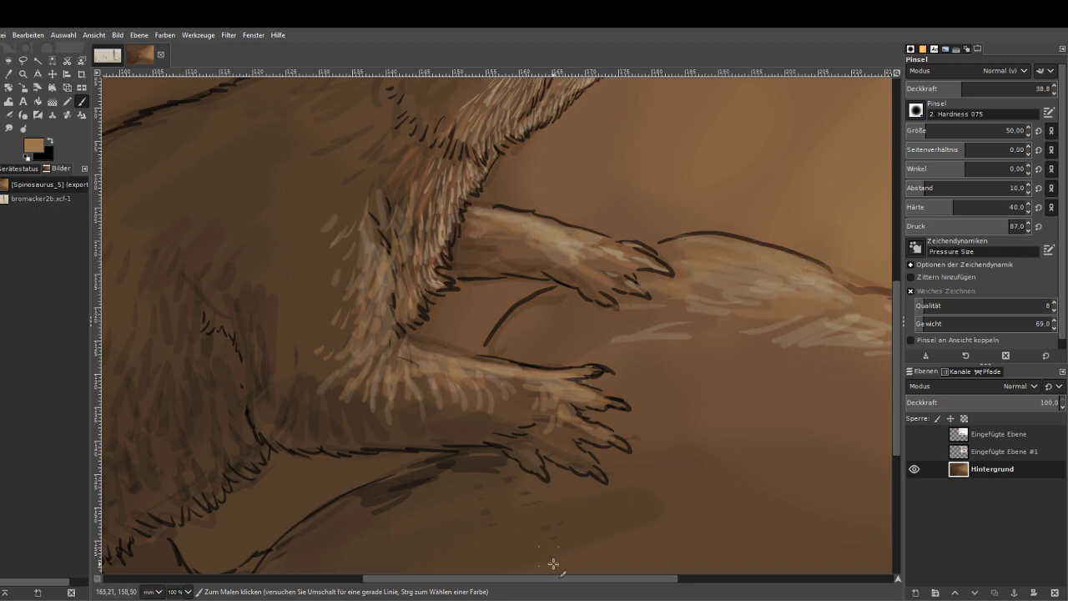
scroll(554, 564, "right", 5)
left_click_drag(834, 422, 824, 469)
mouse_move(818, 434)
left_mouse_down()
mouse_move(799, 467)
mouse_move(766, 459)
left_mouse_up()
left_click_drag(724, 577, 806, 578)
mouse_move(628, 389)
left_mouse_down()
mouse_move(741, 403)
mouse_move(679, 443)
mouse_move(817, 461)
mouse_move(772, 491)
mouse_move(813, 493)
mouse_move(674, 505)
left_mouse_up()
key("minus")
key("minus")
key("minus")
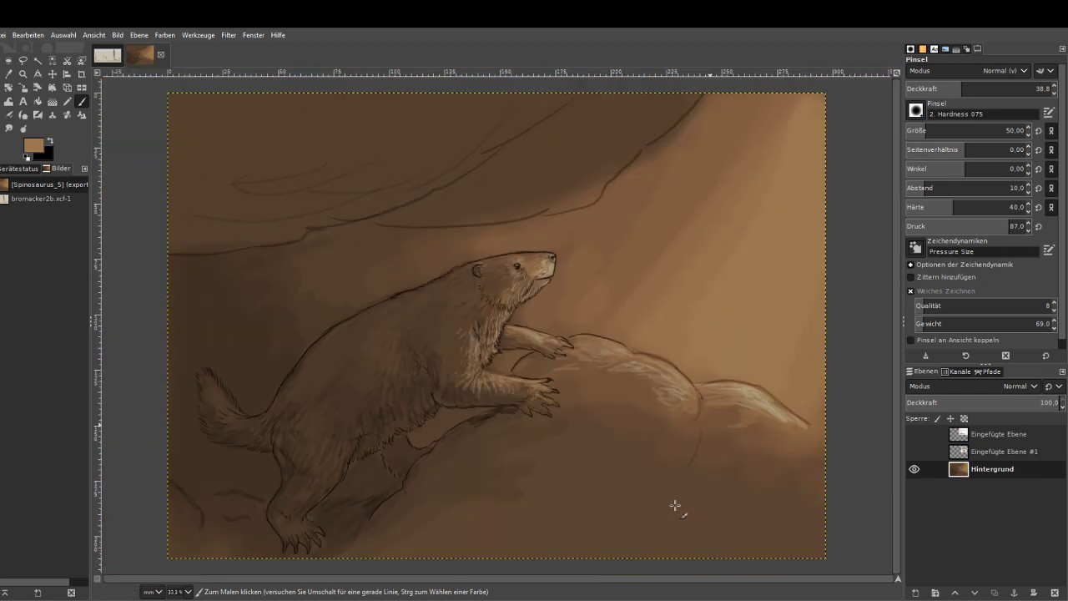
Darken the overhanging rock and the background behind the mammal with a sampled dark brown in Multiplikation (Multiply) mode, size 674, opacity 5.4.
left_click(10, 74)
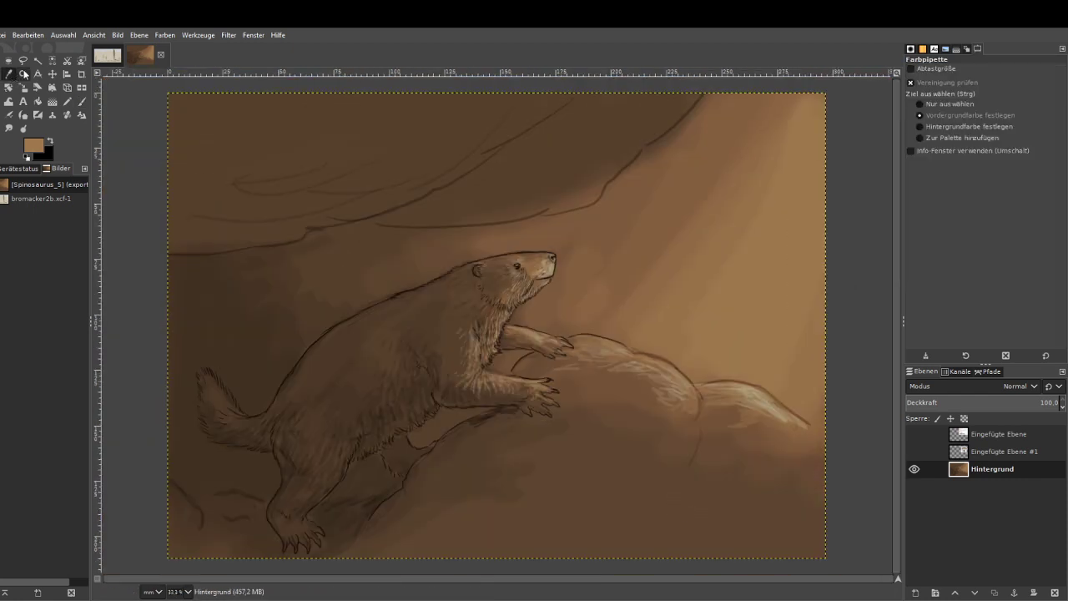
left_click(236, 334)
left_click(83, 101)
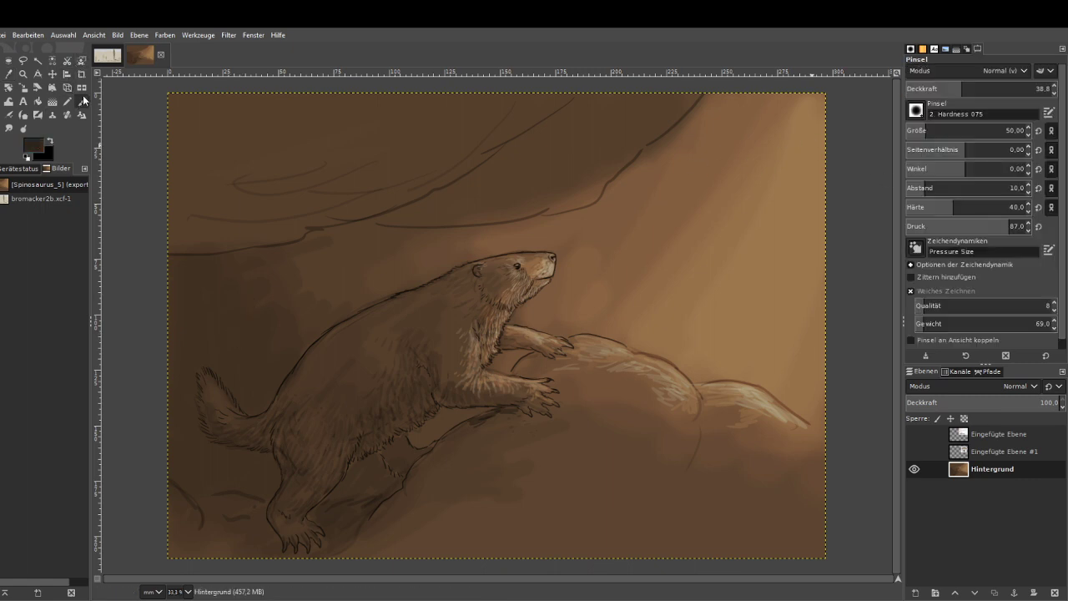
left_click(963, 71)
left_click(929, 209)
left_click_drag(938, 131, 1001, 110)
left_click(943, 88)
mouse_move(188, 105)
left_mouse_down()
mouse_move(162, 143)
mouse_move(226, 157)
mouse_move(294, 124)
mouse_move(439, 124)
mouse_move(539, 160)
mouse_move(241, 217)
mouse_move(322, 134)
mouse_move(625, 108)
mouse_move(601, 142)
mouse_move(485, 176)
mouse_move(218, 183)
mouse_move(178, 167)
mouse_move(247, 381)
mouse_move(284, 307)
mouse_move(187, 506)
mouse_move(231, 484)
mouse_move(334, 558)
mouse_move(363, 534)
mouse_move(334, 496)
mouse_move(309, 508)
mouse_move(300, 467)
mouse_move(160, 457)
mouse_move(234, 365)
mouse_move(234, 337)
mouse_move(296, 301)
mouse_move(268, 332)
left_mouse_up()
left_click(914, 87)
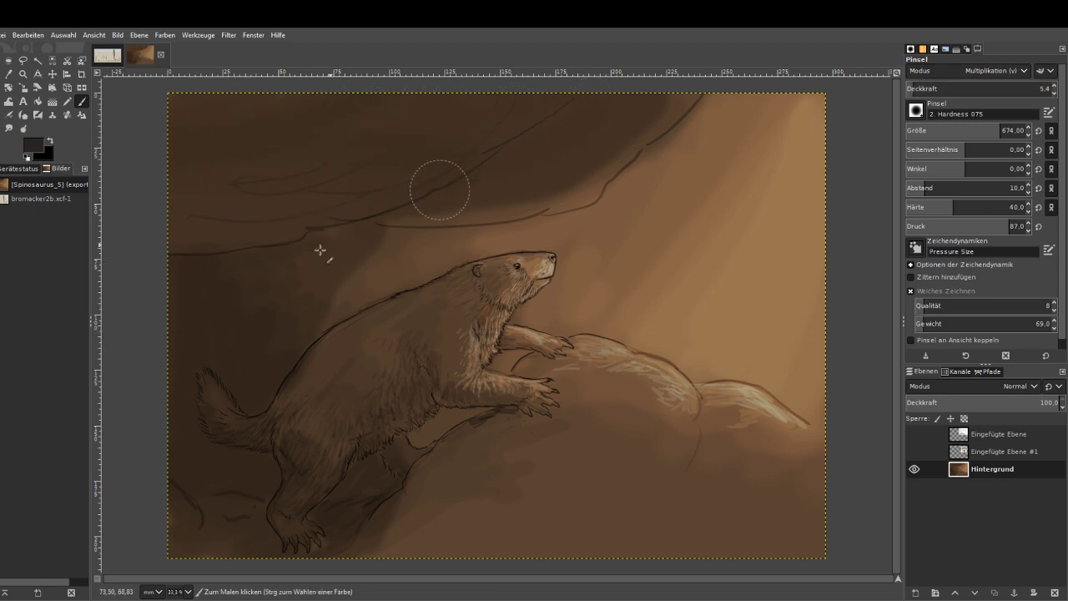
mouse_move(300, 318)
left_mouse_down()
mouse_move(445, 207)
mouse_move(395, 266)
mouse_move(301, 336)
mouse_move(288, 316)
mouse_move(251, 302)
mouse_move(122, 276)
mouse_move(392, 131)
left_mouse_up()
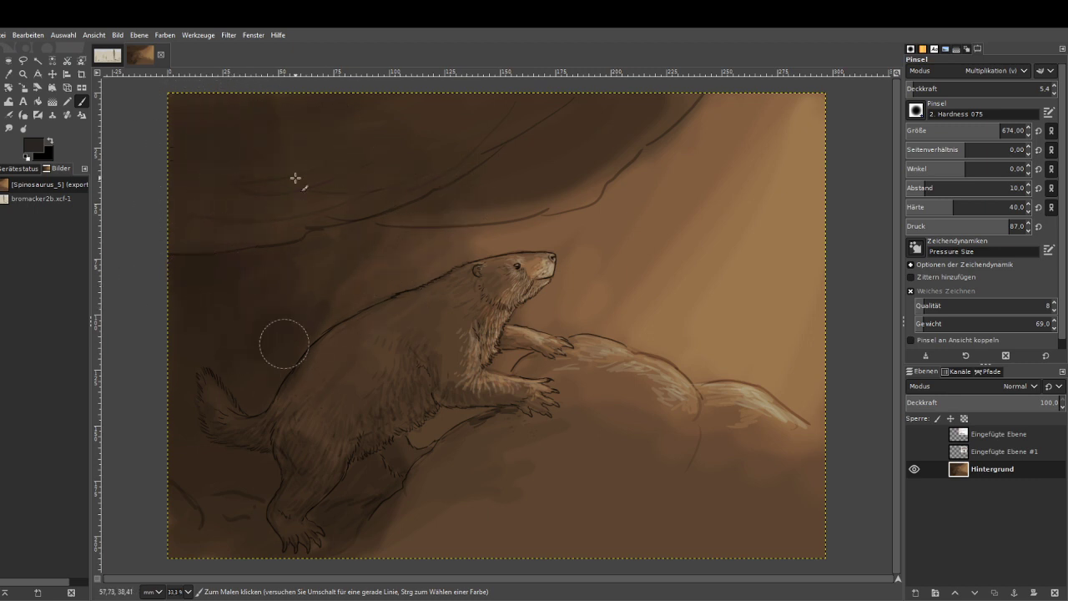
Apply two linear Multiplikation (Multiply) gradients at opacity 19.4 from the dark tail side of the scene toward the light.
left_click(47, 96)
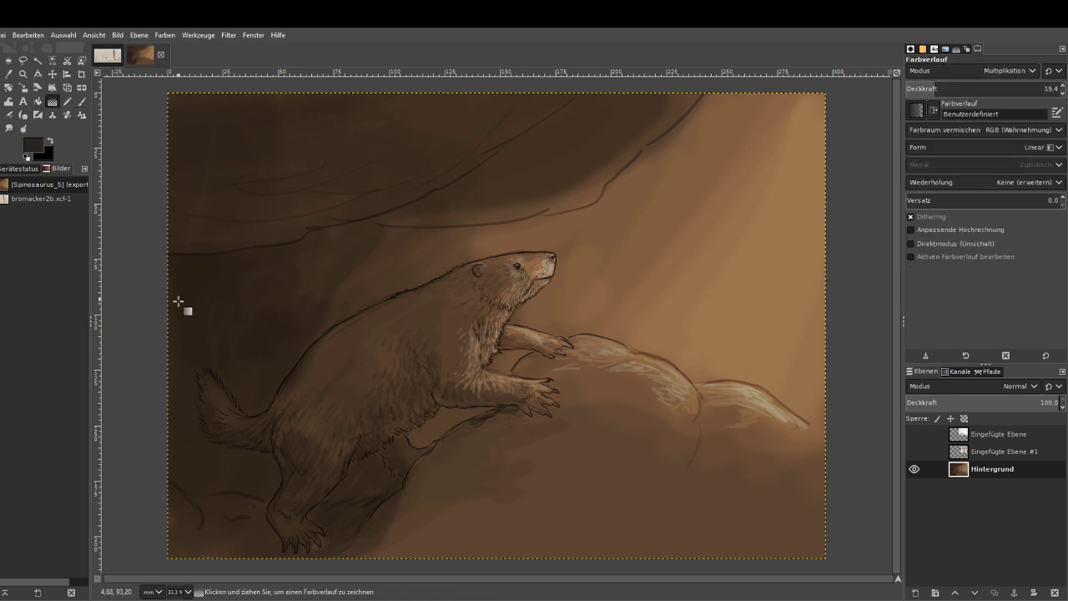
left_click_drag(185, 347, 556, 278)
key("Return")
mouse_move(202, 375)
left_mouse_down()
mouse_move(566, 261)
mouse_move(676, 261)
left_mouse_up()
key("Return")
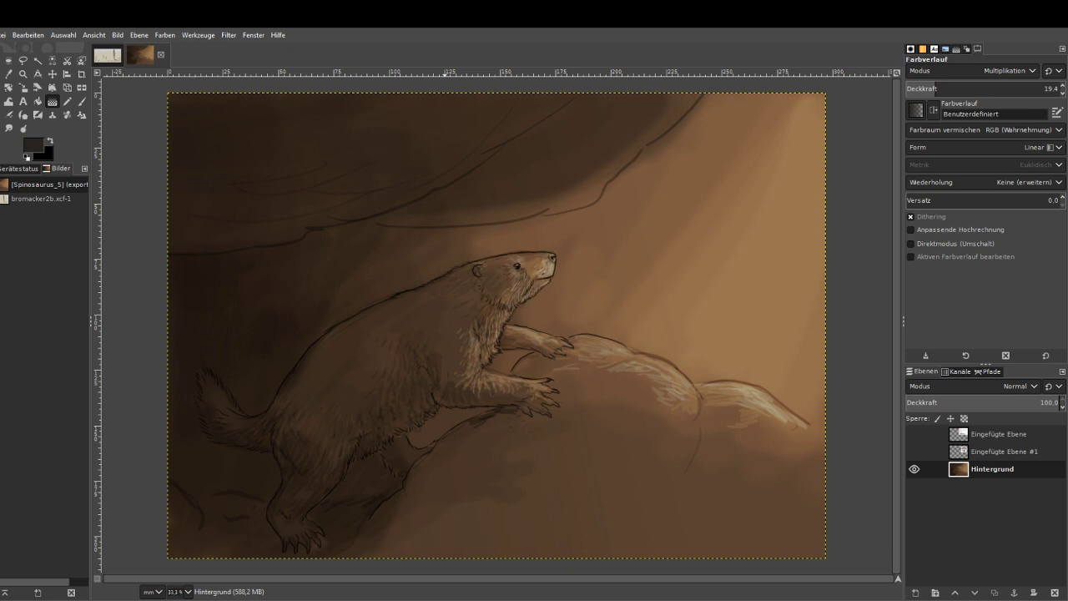
Paint faint fur strokes on the shoulder and flank with light tan sampled from the snout, Normal mode, size 73, opacity 3.9.
left_click(23, 74)
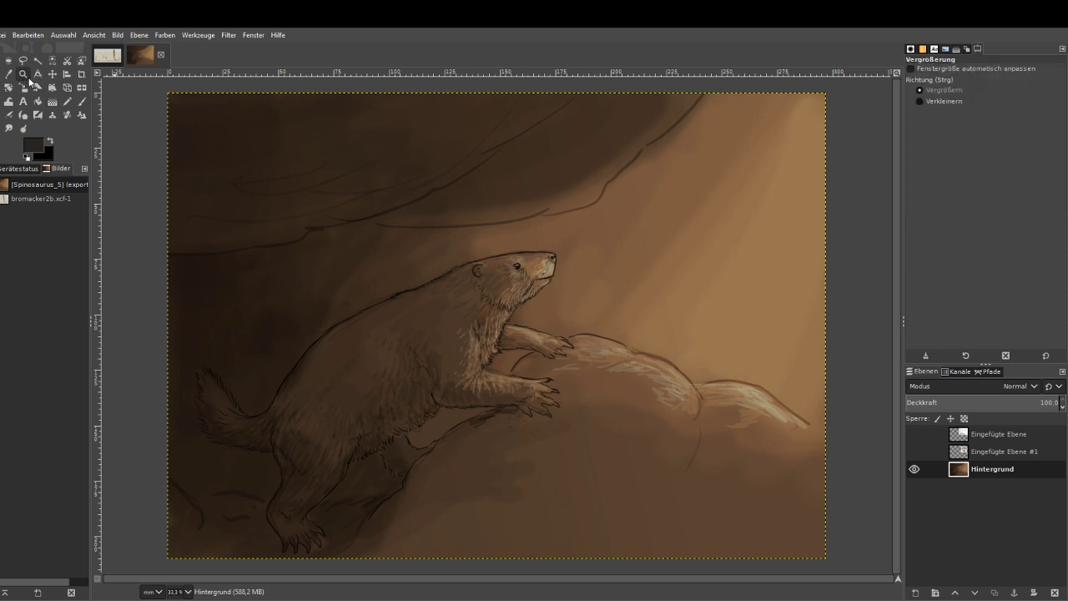
left_click_drag(413, 224, 589, 471)
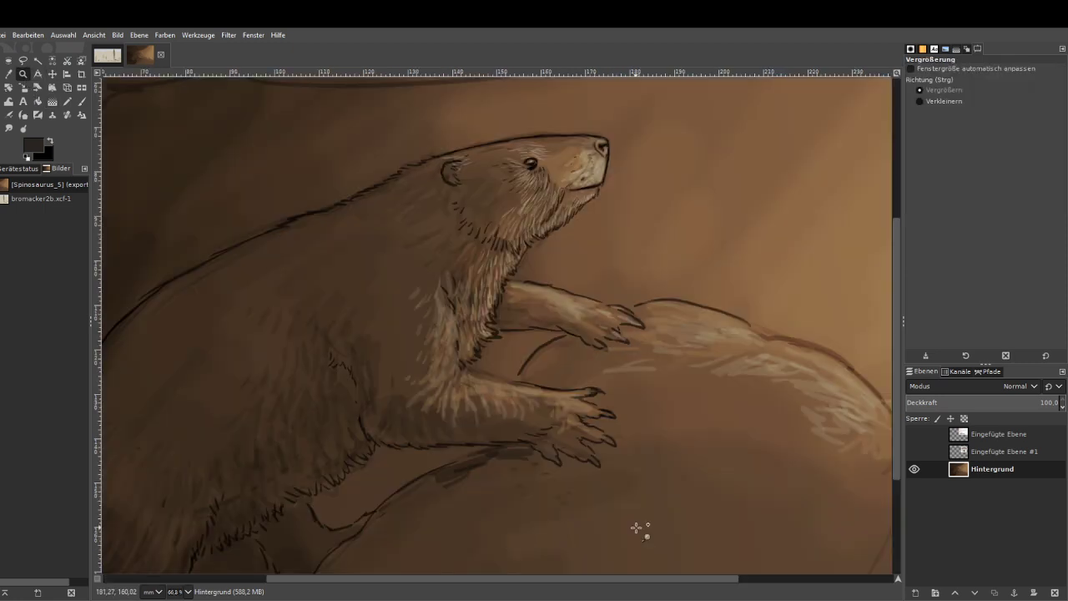
left_click(9, 73)
left_click(589, 163)
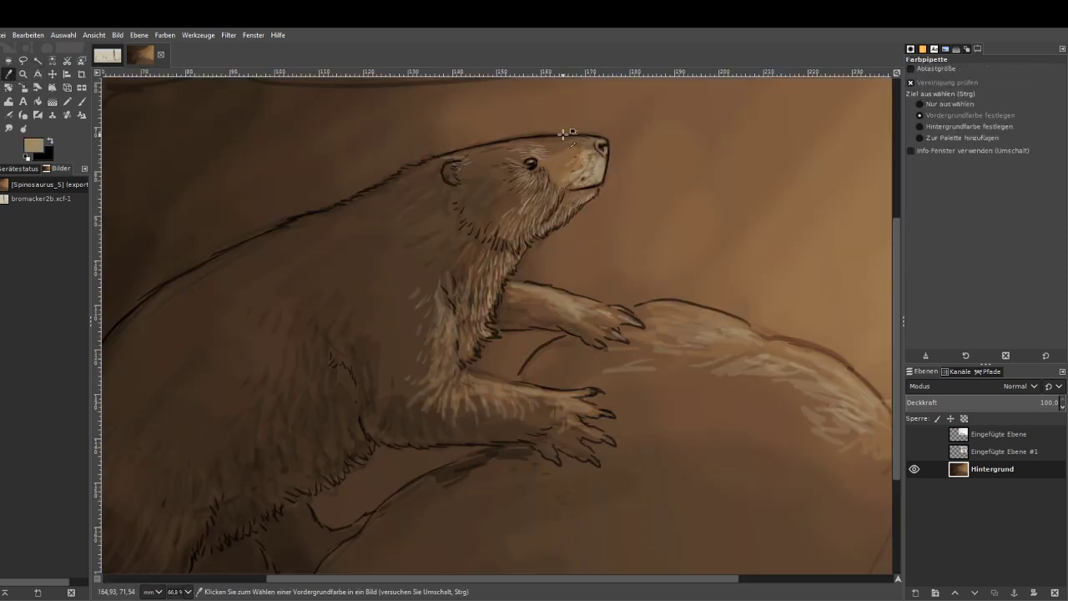
left_click(83, 113)
left_click(82, 101)
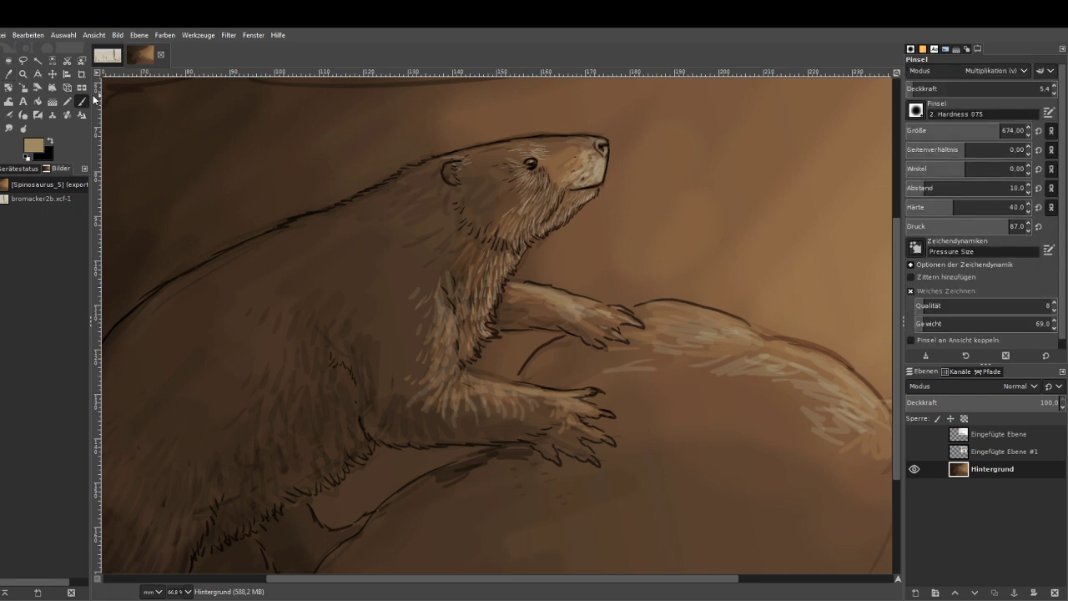
left_click(919, 73)
left_click(921, 88)
left_click(925, 88)
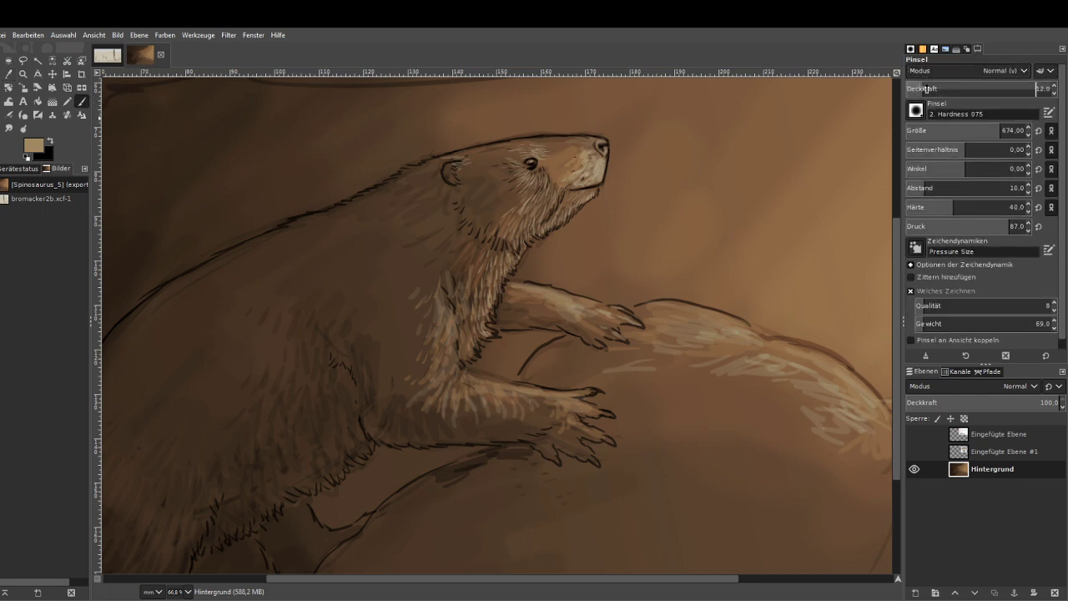
left_click(937, 130)
left_click_drag(937, 130, 930, 130)
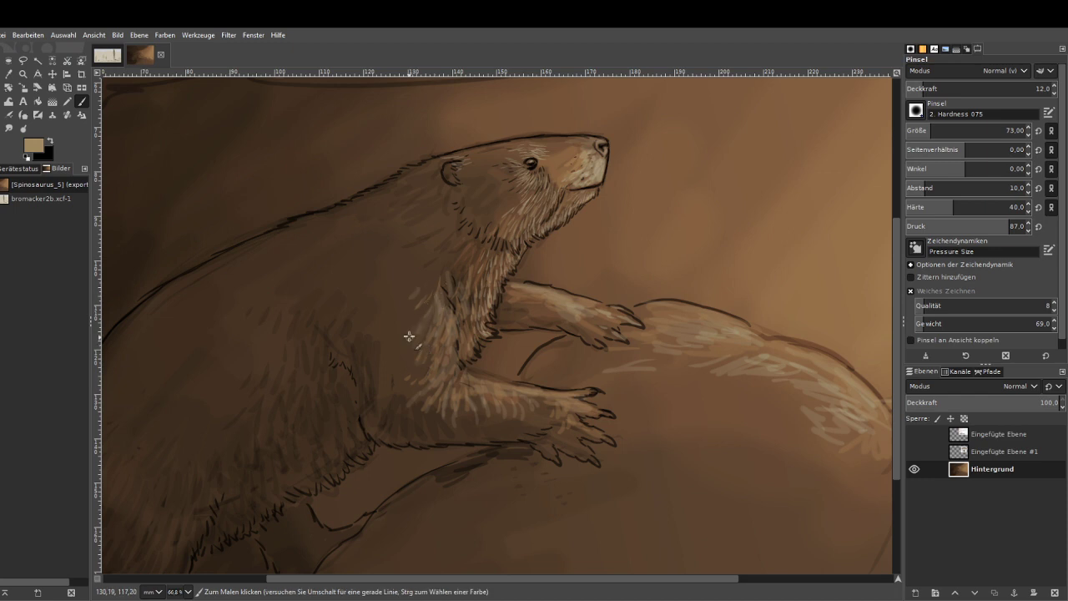
left_click(912, 88)
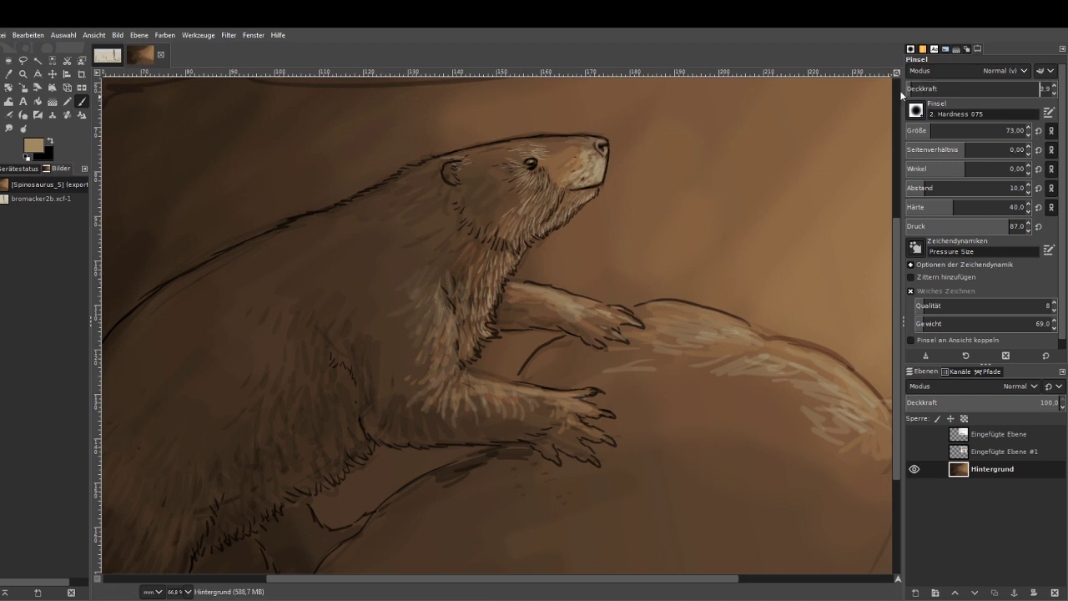
mouse_move(398, 311)
left_mouse_down()
mouse_move(432, 319)
mouse_move(420, 392)
mouse_move(451, 263)
mouse_move(389, 282)
left_mouse_up()
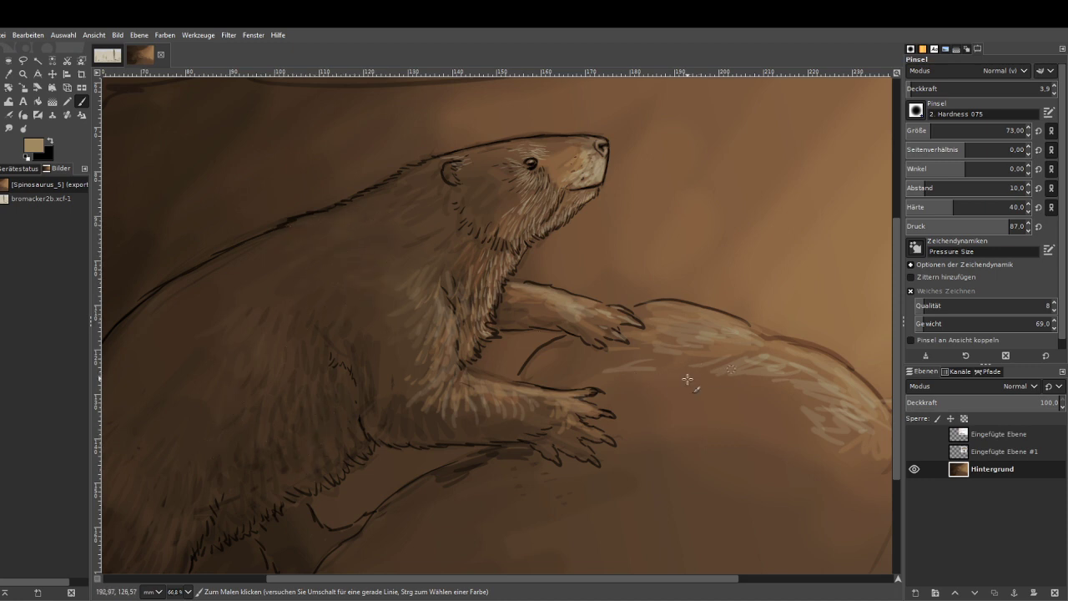
Paint light tan texture on the boulders at opacity 9.7 and set the brush to Abwedeln (Dodge) mode at opacity 5.8.
scroll(685, 503, "right", 3)
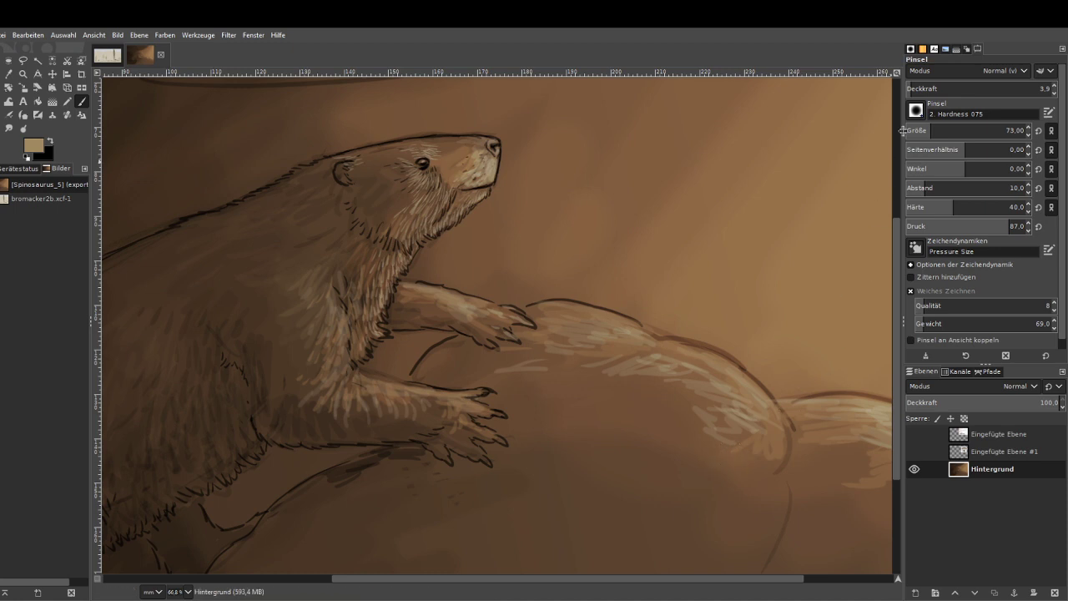
left_click(920, 87)
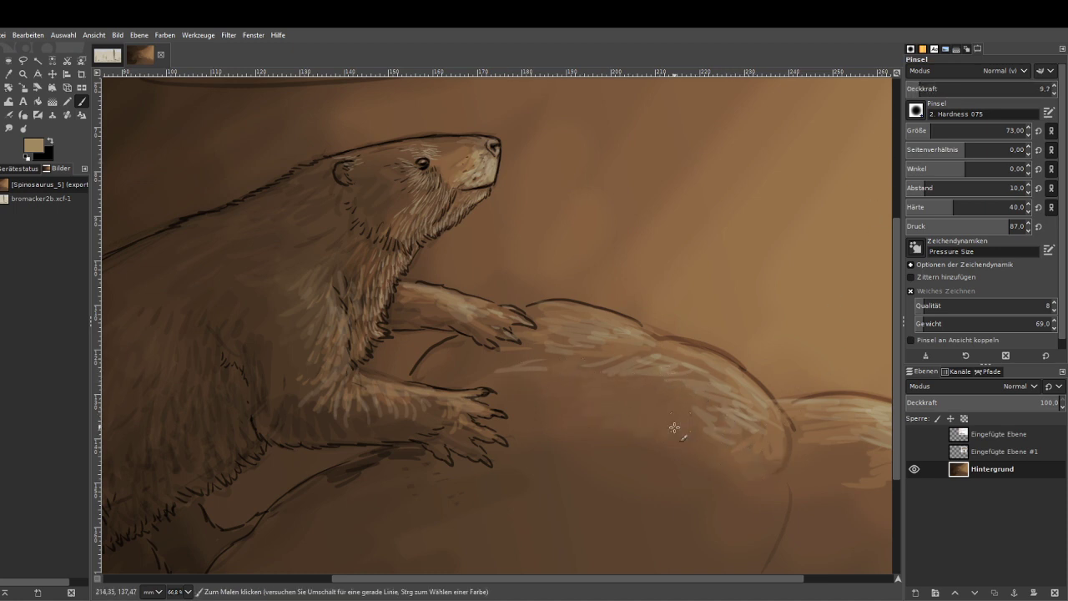
left_click_drag(640, 579, 725, 579)
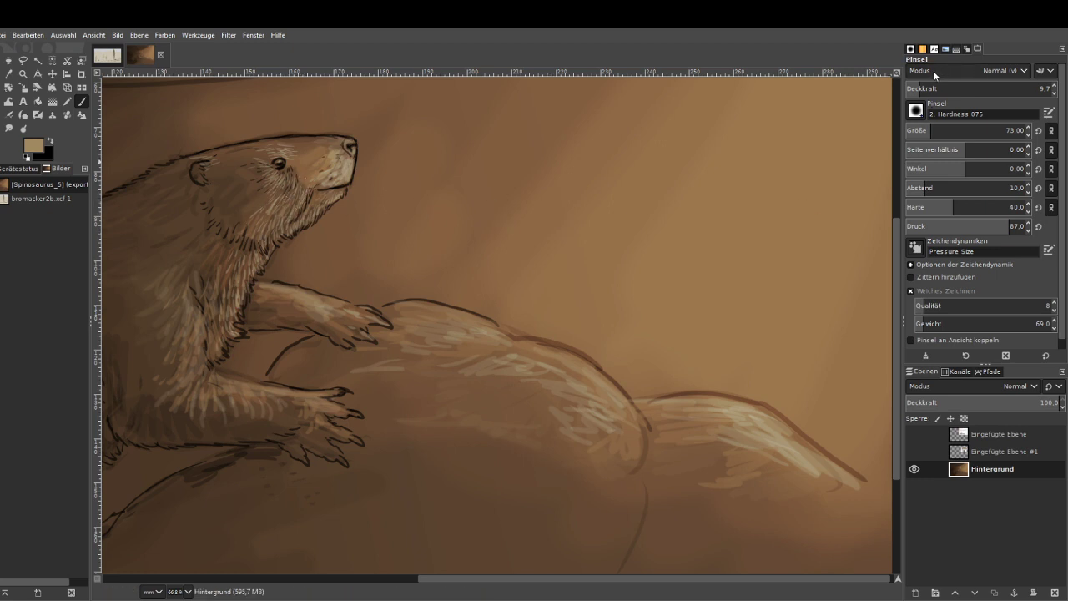
left_click(908, 163)
left_click(914, 87)
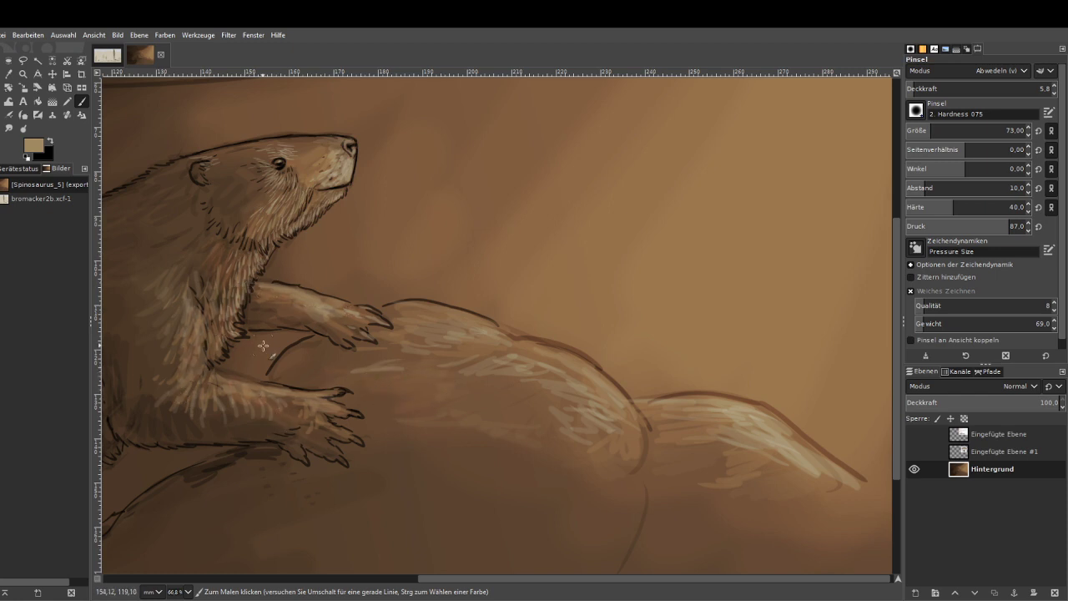
Switch the brush to black in Multiplikation (Multiply) mode and try a size 31 stroke at opacity 40.3 across the back.
key("minus")
key("minus")
key("minus")
key("z")
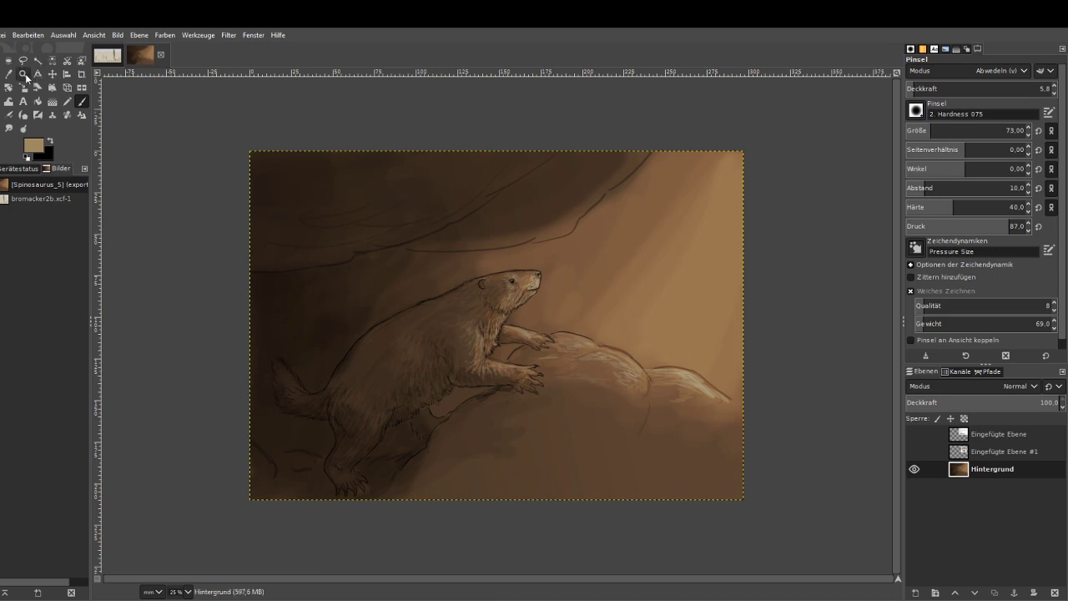
left_click_drag(298, 226, 610, 542)
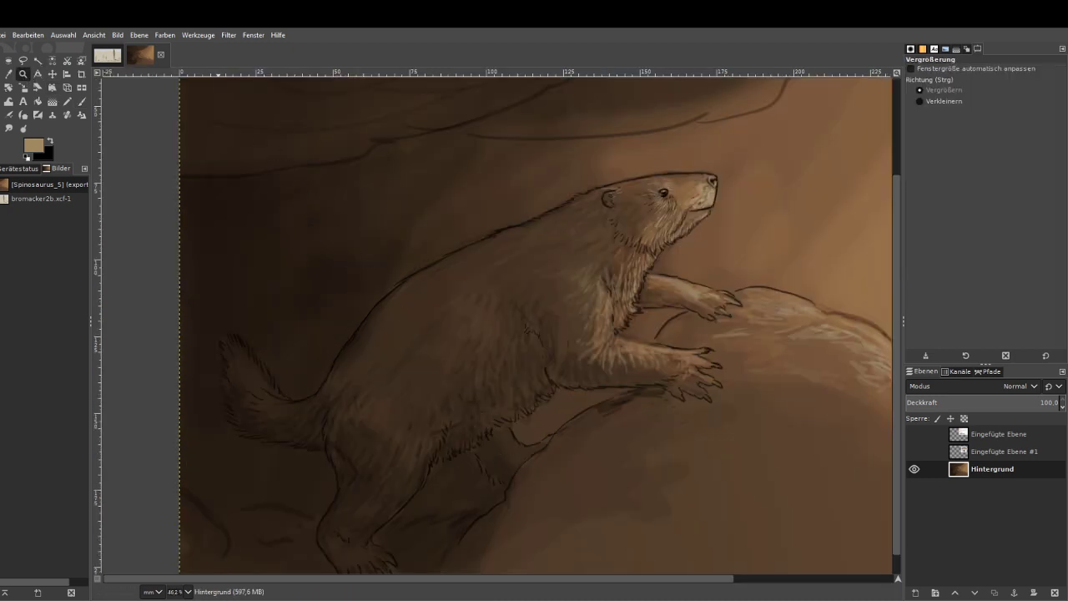
left_click(81, 101)
left_click(49, 139)
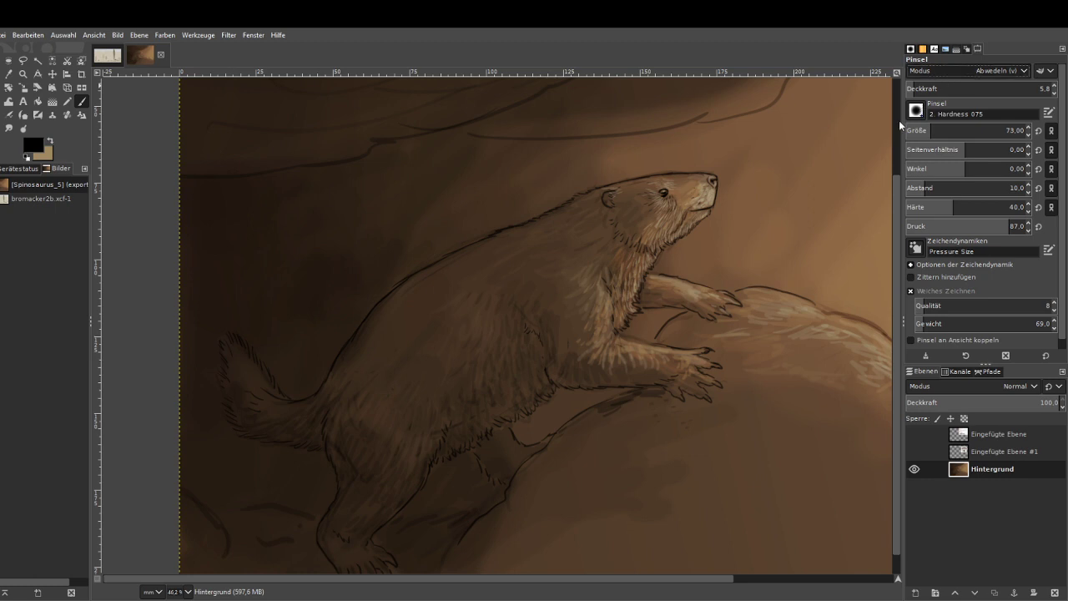
left_click(917, 207)
left_click(964, 87)
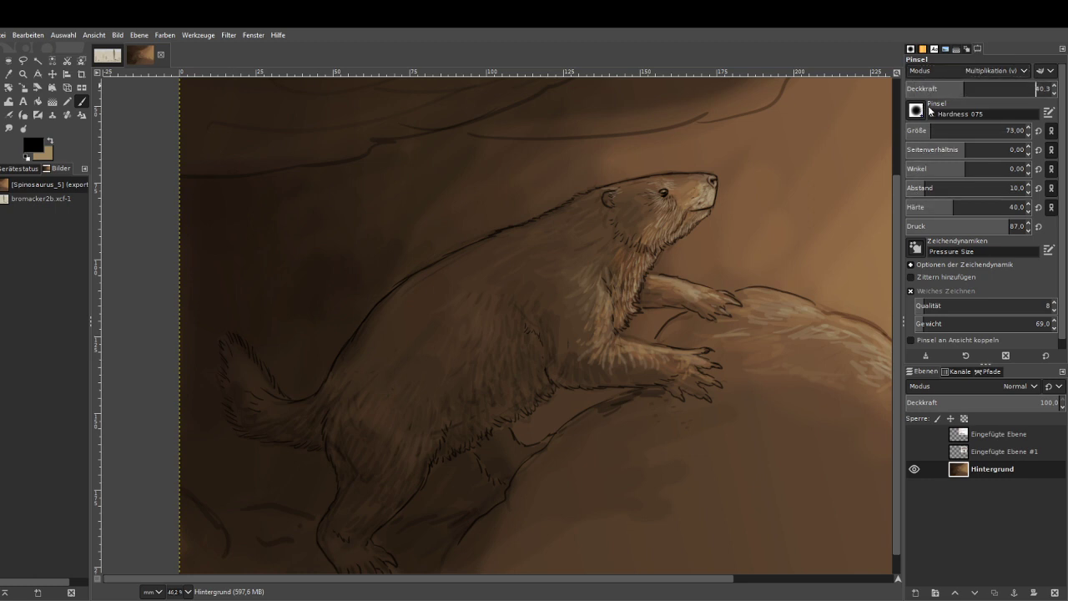
left_click(922, 129)
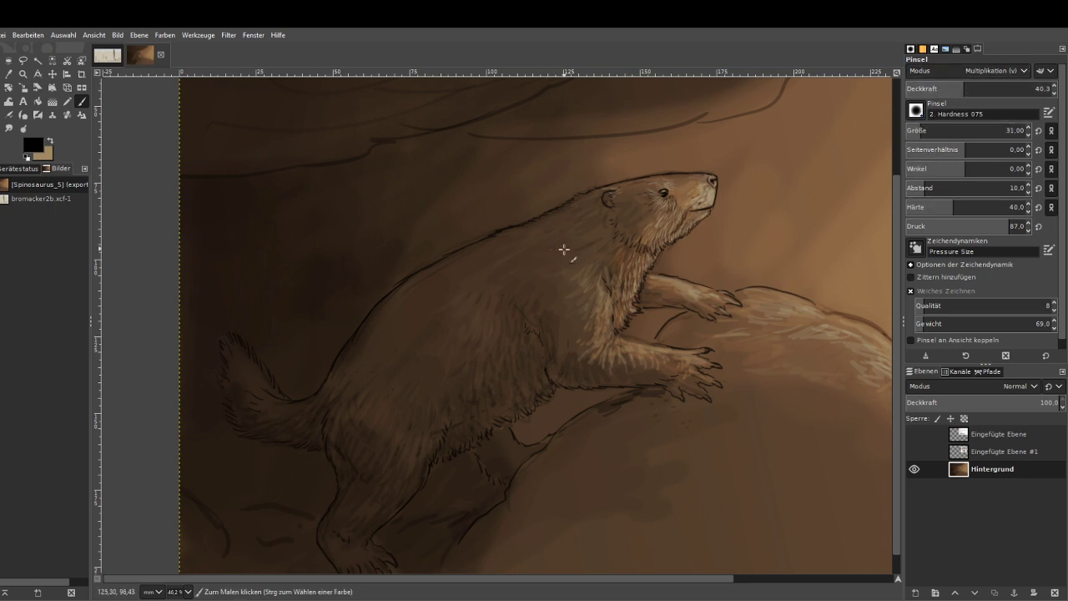
left_click_drag(549, 252, 451, 311)
key("ctrl+z")
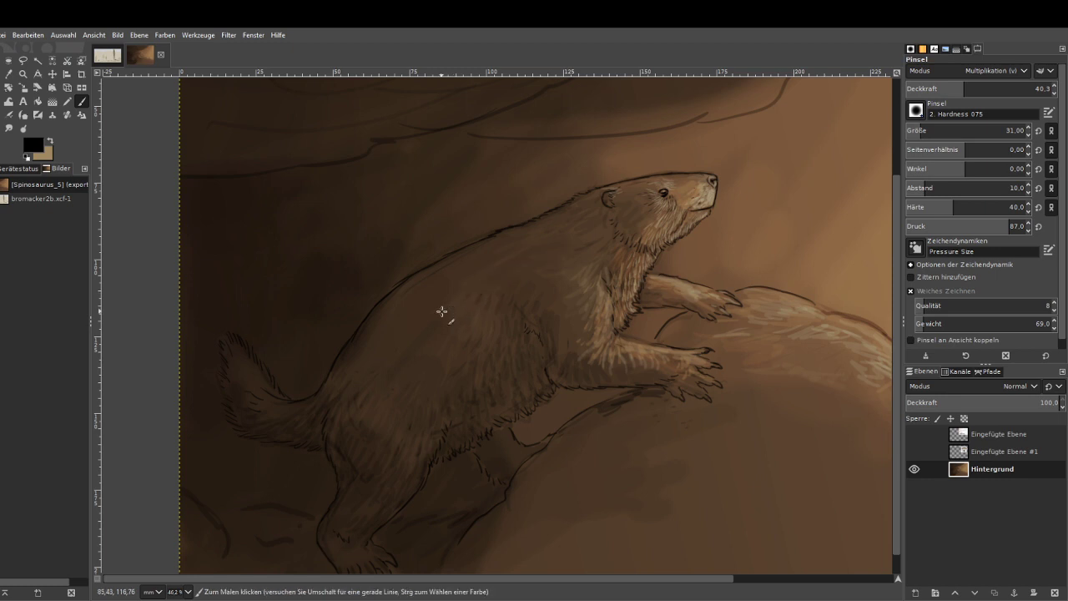
Darken the mammal's back, head side and a band along the flank in black Multiply at size 204, opacity 29.5.
left_click(953, 130)
left_click(948, 87)
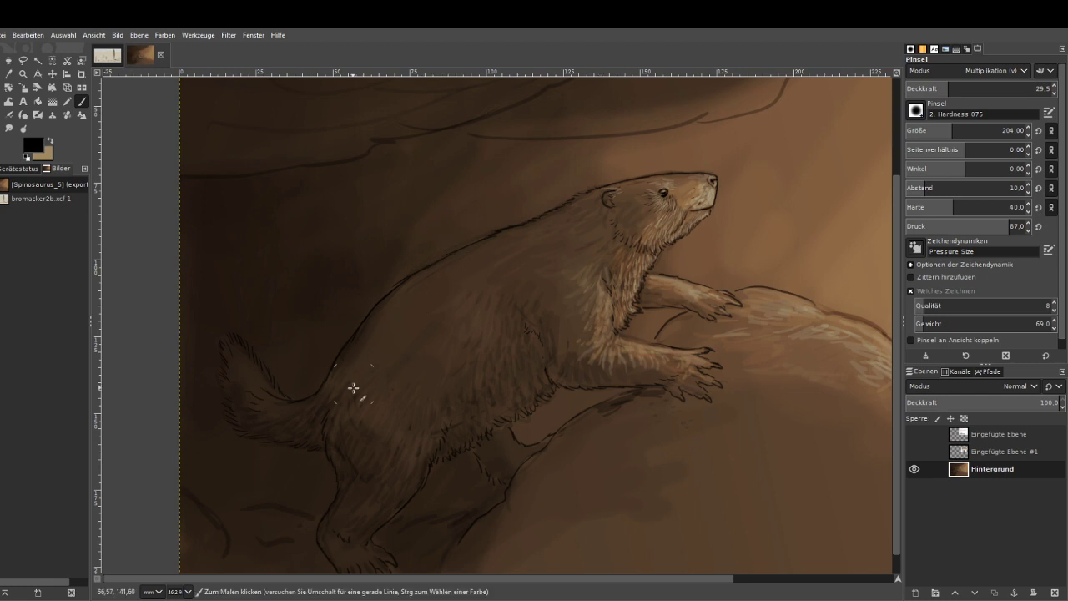
mouse_move(354, 389)
left_mouse_down()
mouse_move(299, 412)
mouse_move(362, 327)
mouse_move(405, 306)
mouse_move(362, 378)
mouse_move(455, 274)
mouse_move(395, 299)
mouse_move(382, 315)
mouse_move(508, 241)
mouse_move(485, 278)
mouse_move(323, 427)
mouse_move(289, 426)
mouse_move(292, 411)
mouse_move(237, 357)
mouse_move(250, 409)
mouse_move(352, 408)
mouse_move(337, 426)
mouse_move(389, 372)
mouse_move(333, 435)
mouse_move(361, 414)
mouse_move(361, 459)
mouse_move(378, 431)
mouse_move(392, 457)
mouse_move(366, 496)
mouse_move(388, 471)
mouse_move(368, 468)
mouse_move(402, 381)
left_mouse_up()
mouse_move(473, 282)
left_mouse_down()
mouse_move(500, 278)
mouse_move(487, 298)
mouse_move(486, 258)
mouse_move(566, 238)
mouse_move(604, 211)
mouse_move(586, 200)
mouse_move(523, 239)
mouse_move(494, 249)
mouse_move(550, 221)
mouse_move(438, 267)
mouse_move(429, 282)
mouse_move(516, 249)
mouse_move(541, 255)
mouse_move(526, 278)
mouse_move(606, 226)
mouse_move(566, 267)
mouse_move(553, 266)
mouse_move(556, 249)
mouse_move(538, 283)
mouse_move(501, 312)
mouse_move(454, 326)
mouse_move(452, 346)
mouse_move(395, 410)
mouse_move(414, 372)
mouse_move(550, 287)
mouse_move(594, 242)
mouse_move(613, 239)
mouse_move(536, 292)
mouse_move(520, 280)
mouse_move(627, 219)
mouse_move(624, 233)
mouse_move(642, 199)
mouse_move(608, 230)
mouse_move(654, 195)
mouse_move(630, 203)
mouse_move(659, 200)
left_mouse_up()
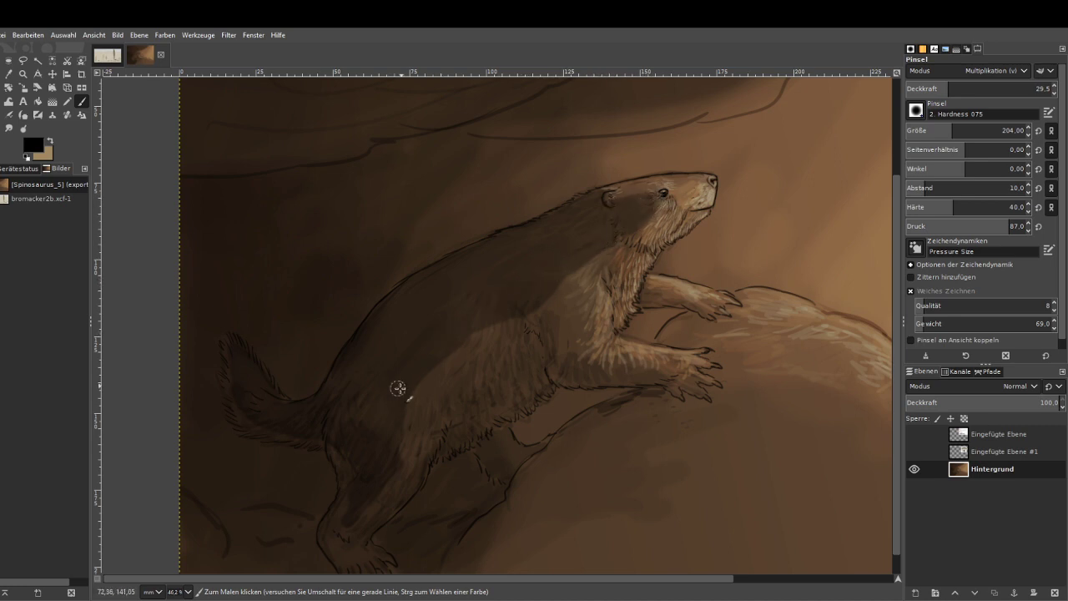
mouse_move(526, 329)
left_mouse_down()
mouse_move(437, 404)
mouse_move(457, 379)
mouse_move(547, 325)
mouse_move(626, 244)
mouse_move(538, 335)
mouse_move(469, 378)
mouse_move(355, 529)
mouse_move(465, 372)
mouse_move(542, 319)
left_mouse_up()
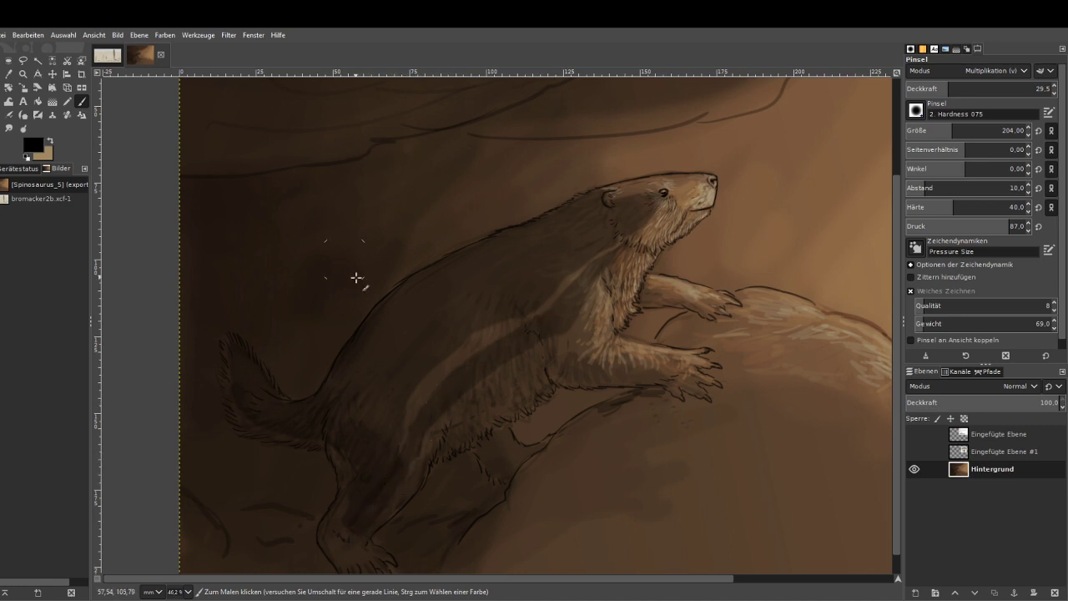
Deepen the shadow on the hind leg and hip at opacity 18.6, and on the upper back at opacity 9.3.
left_click(932, 88)
mouse_move(358, 452)
left_mouse_down()
mouse_move(355, 489)
mouse_move(366, 420)
mouse_move(348, 387)
mouse_move(368, 346)
mouse_move(379, 417)
mouse_move(351, 520)
mouse_move(338, 397)
mouse_move(256, 405)
mouse_move(381, 335)
mouse_move(421, 359)
mouse_move(529, 296)
mouse_move(495, 300)
mouse_move(357, 384)
left_mouse_up()
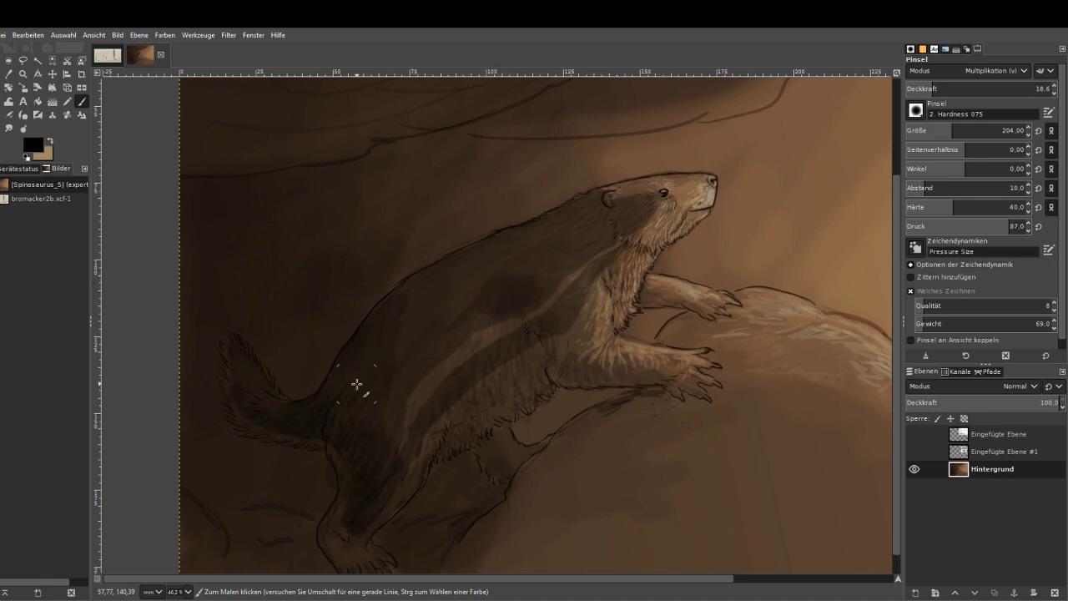
left_click(919, 88)
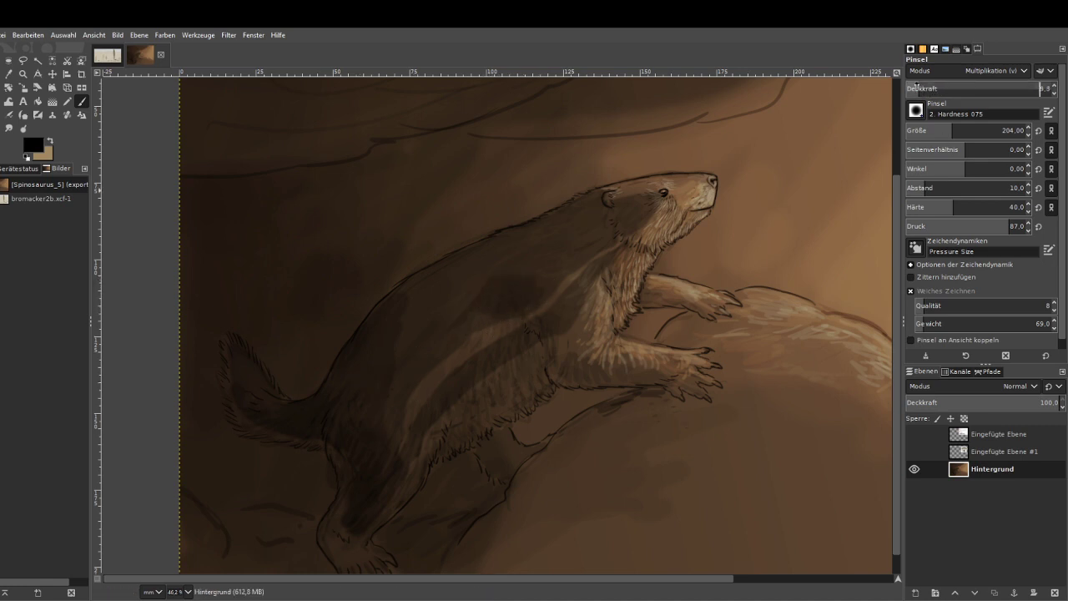
mouse_move(514, 284)
left_mouse_down()
mouse_move(541, 262)
mouse_move(479, 282)
mouse_move(431, 333)
mouse_move(457, 327)
mouse_move(446, 347)
mouse_move(466, 302)
mouse_move(422, 283)
left_mouse_up()
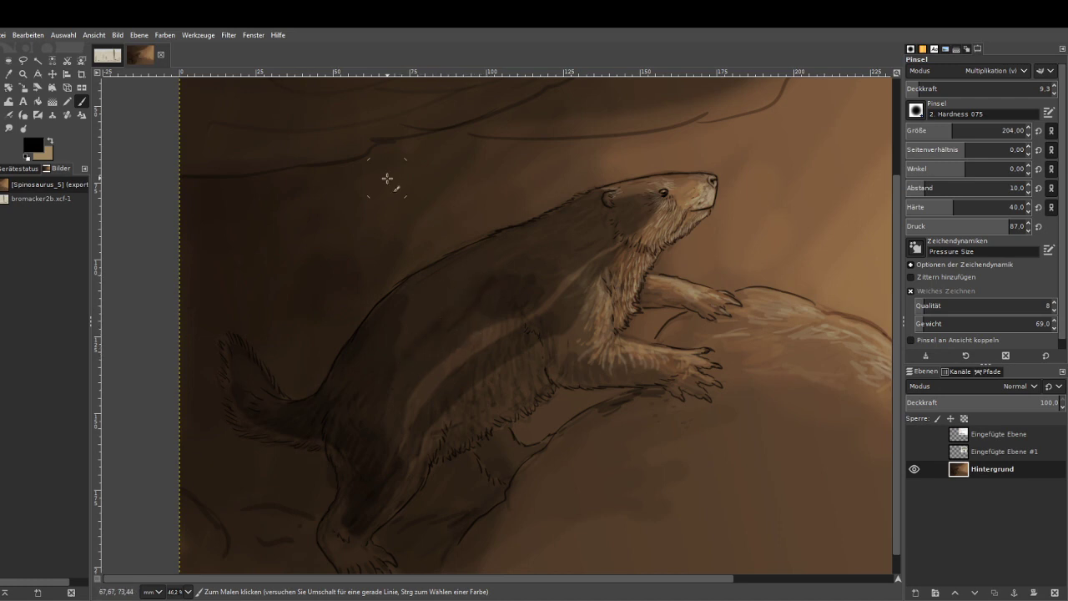
Sample the brown of the flank and adjust the foreground colour to a lighter greyish brown.
key("minus")
key("minus")
key("minus")
key("minus")
key("z")
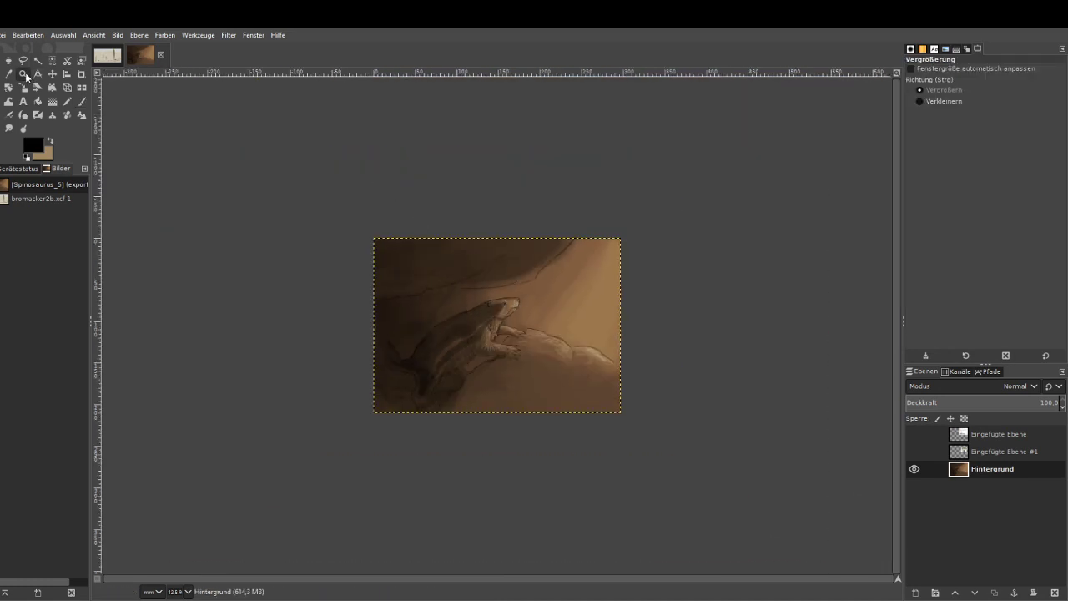
left_click_drag(389, 259, 474, 321)
left_click_drag(373, 141, 698, 422)
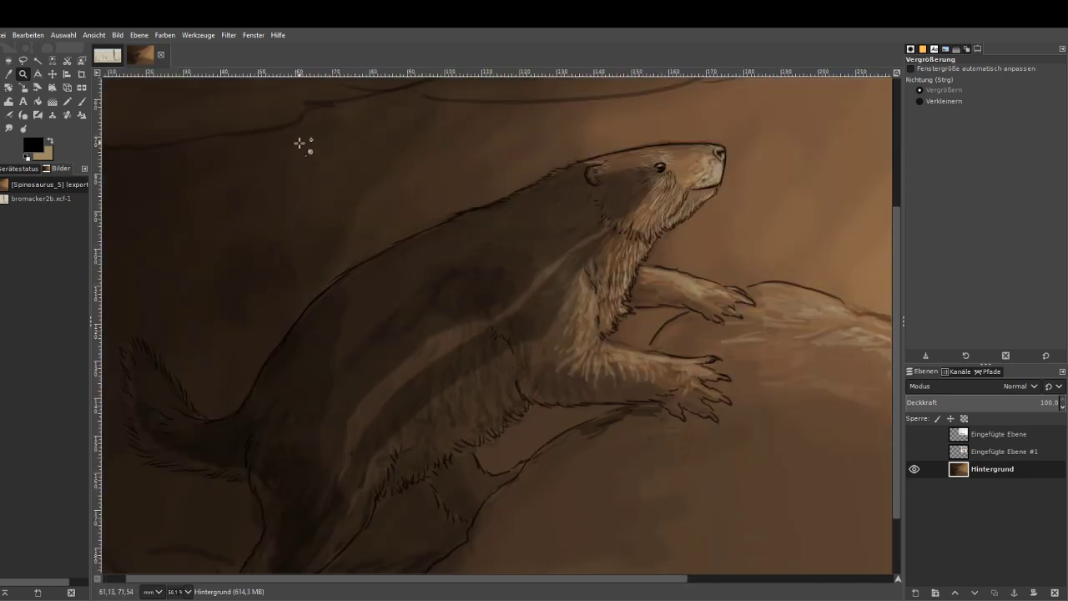
left_click_drag(301, 143, 706, 552)
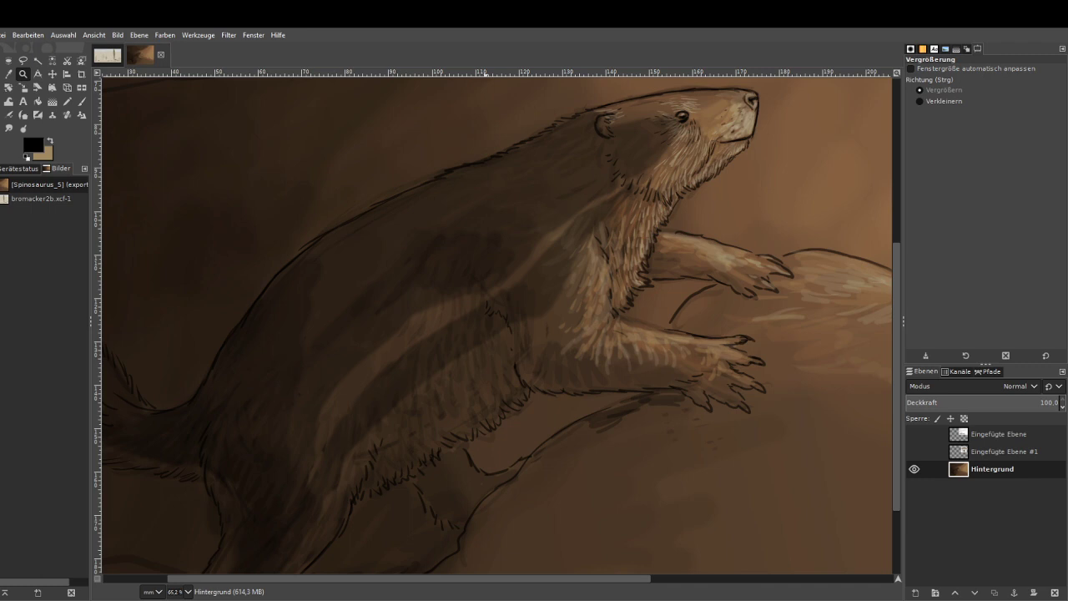
left_click(81, 101)
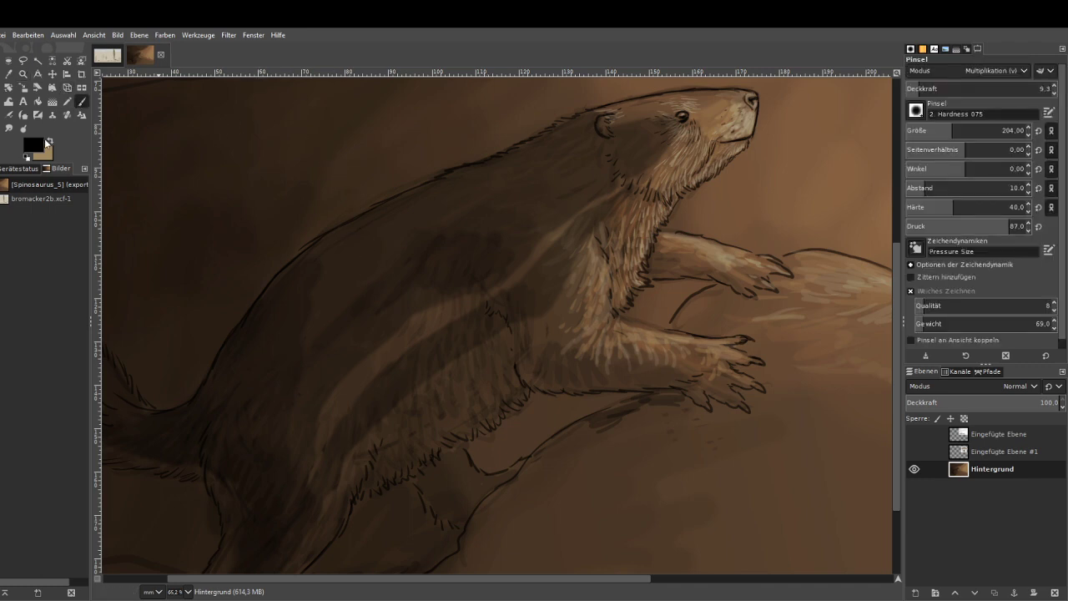
left_click(47, 141)
key("o")
left_click(432, 289)
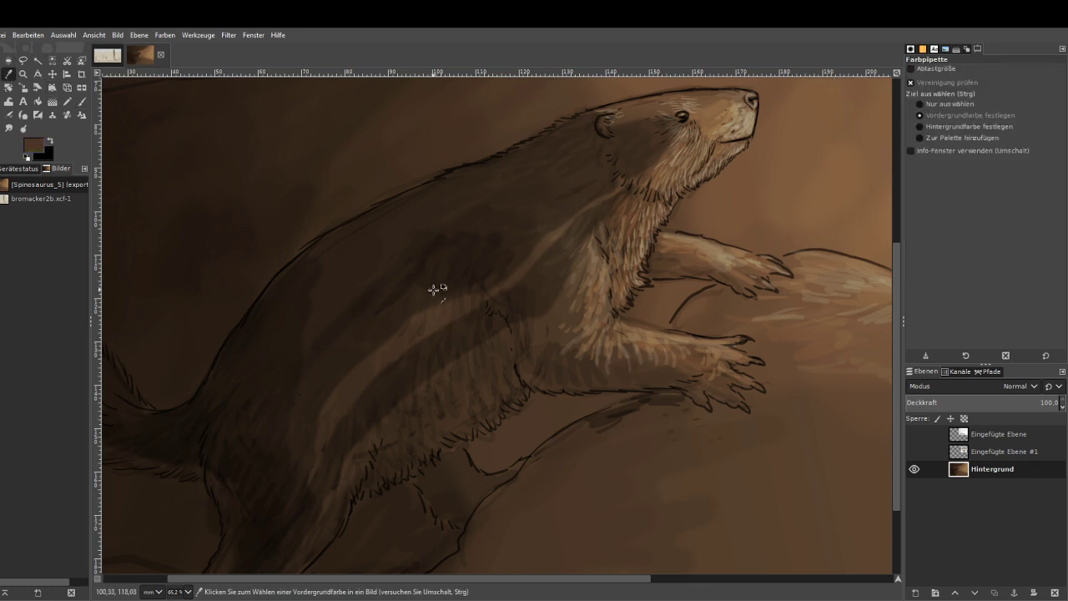
left_click(40, 143)
left_click_drag(863, 123, 841, 106)
left_click(840, 105)
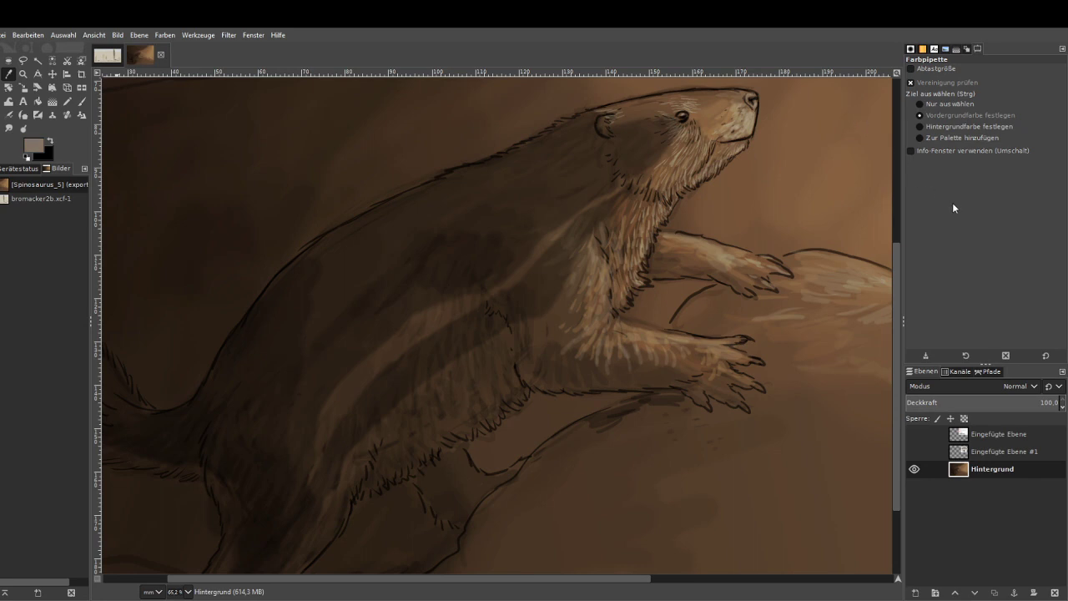
Paint a light greyish stripe from the neck down the shoulder in Normal mode, size 111, opacity 16.7.
left_click(81, 101)
left_click(931, 85)
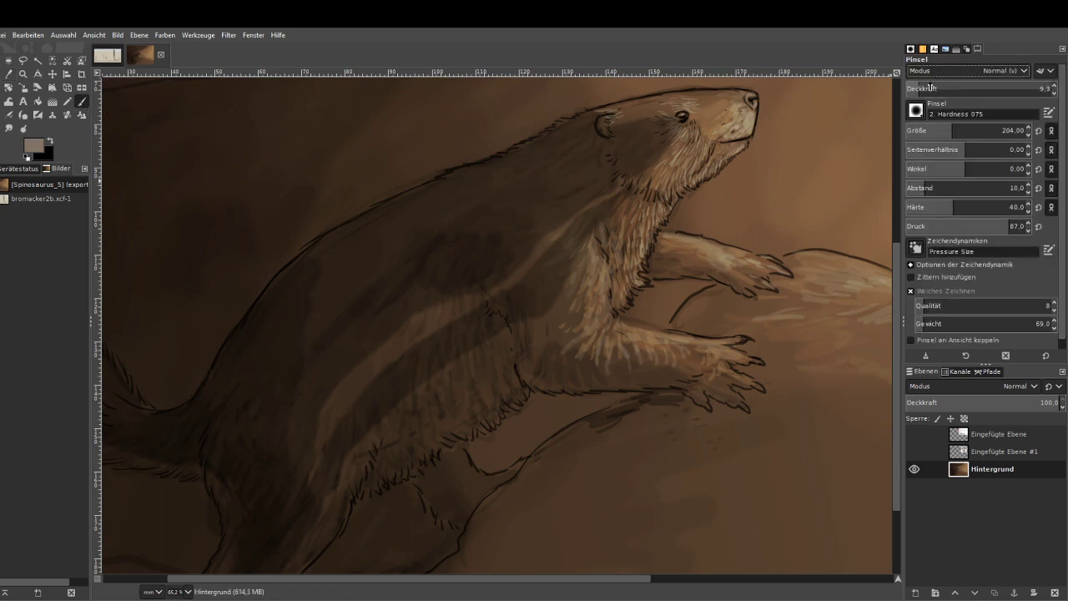
left_click(930, 88)
left_click(938, 132)
left_click_drag(610, 197, 526, 267)
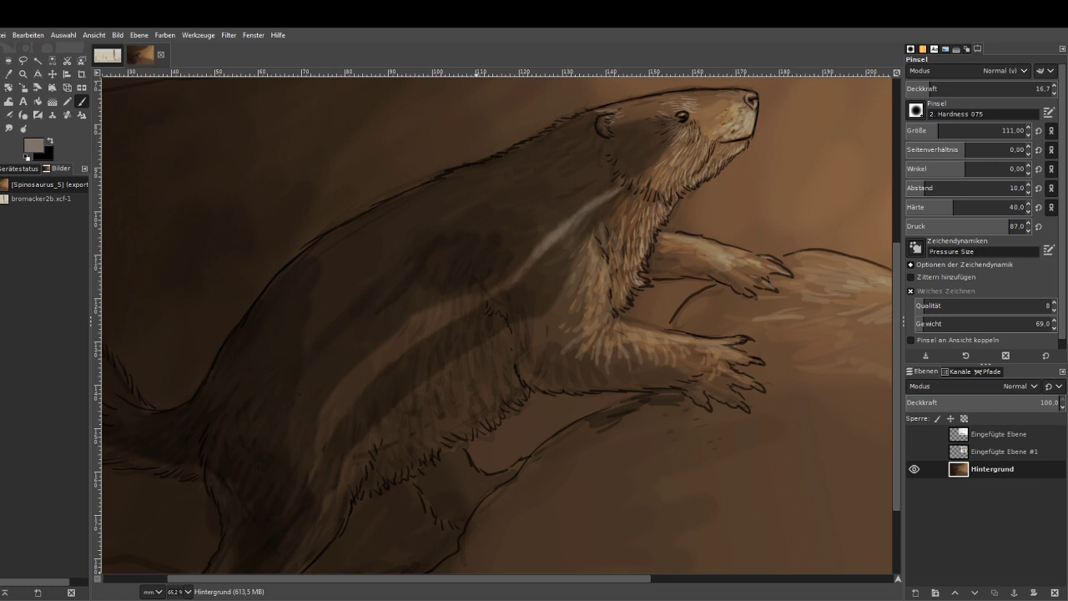
left_click_drag(506, 283, 488, 297)
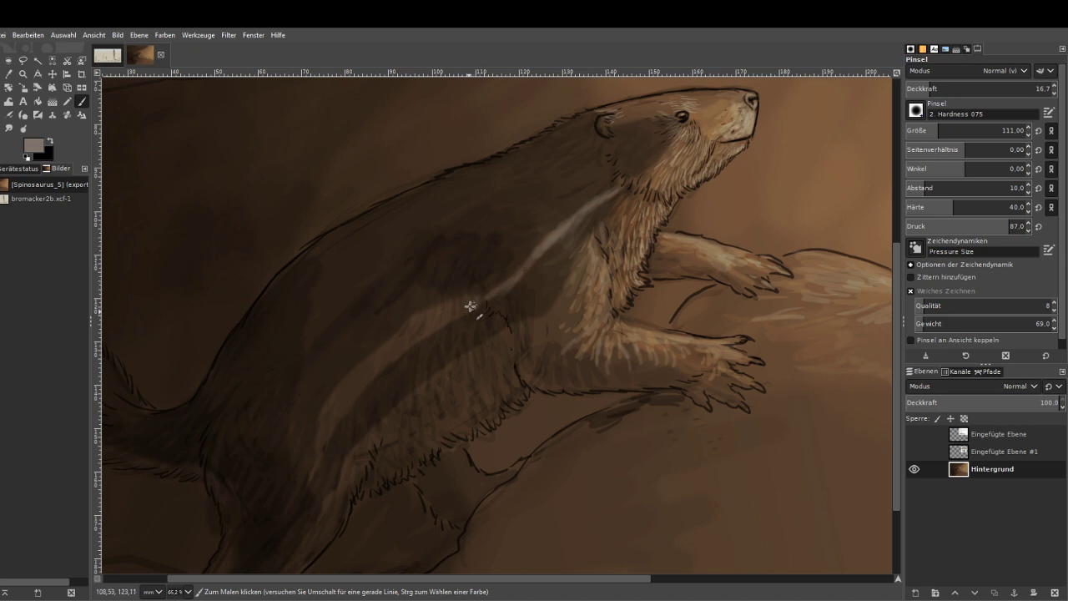
Continue the light stripe along the flank with short fur strokes at size 52, opacity 24.4.
left_click(938, 87)
left_click(927, 127)
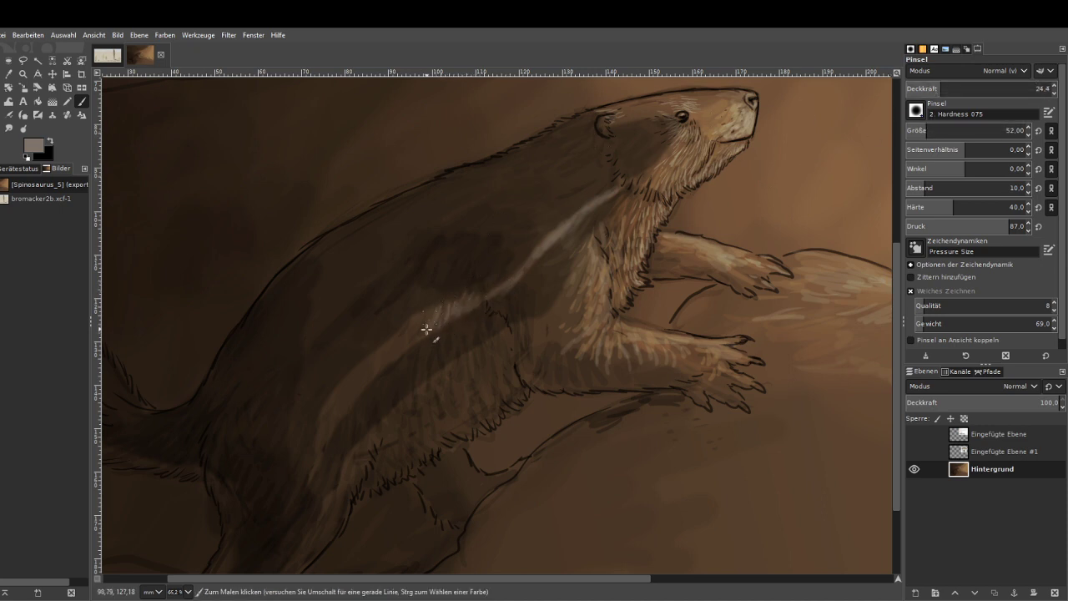
mouse_move(426, 329)
left_mouse_down()
mouse_move(399, 334)
mouse_move(365, 386)
left_mouse_up()
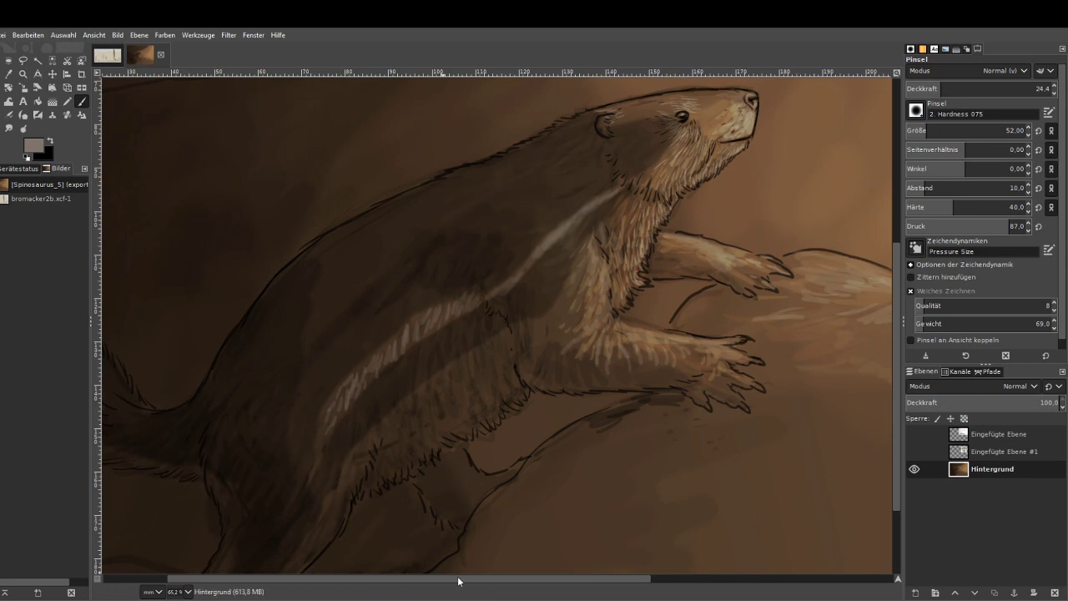
Paint a light greyish fur fringe around the edges of the tail at opacity 17.8.
left_click_drag(458, 577, 226, 576)
left_click(931, 89)
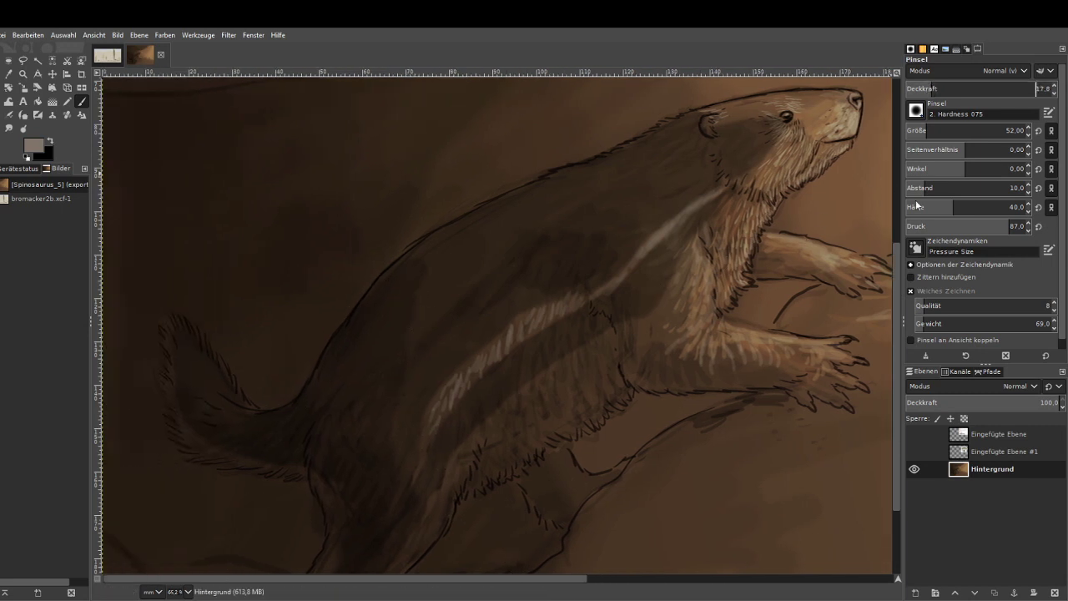
left_click_drag(899, 580, 877, 582)
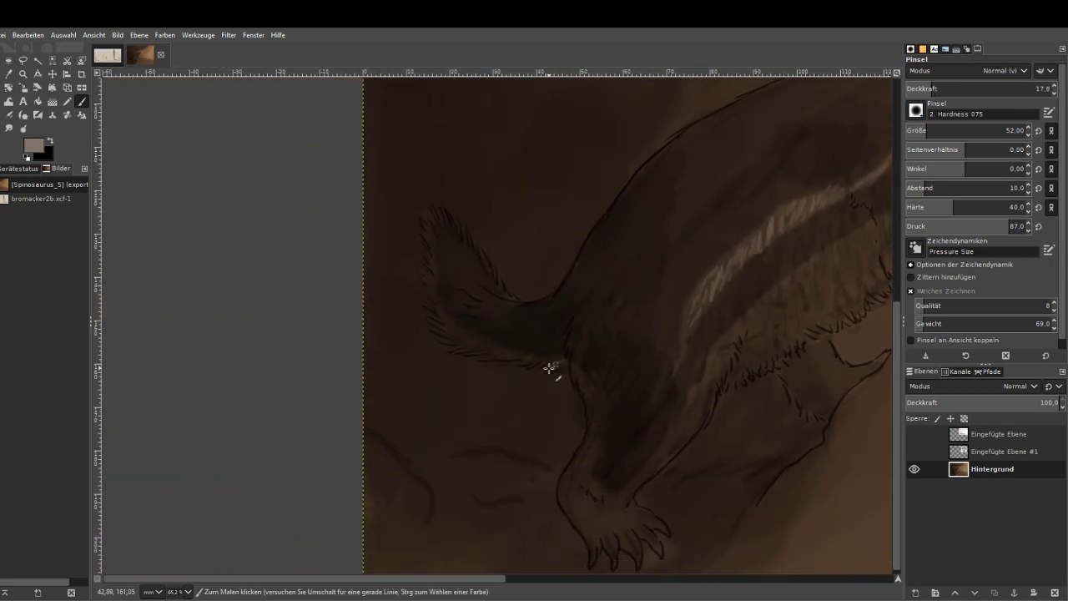
mouse_move(547, 368)
left_mouse_down()
mouse_move(518, 365)
mouse_move(521, 353)
mouse_move(495, 360)
mouse_move(444, 344)
mouse_move(494, 353)
mouse_move(442, 336)
mouse_move(455, 331)
mouse_move(434, 319)
mouse_move(451, 320)
mouse_move(419, 285)
mouse_move(434, 271)
mouse_move(419, 235)
mouse_move(436, 235)
mouse_move(433, 210)
mouse_move(483, 256)
left_mouse_up()
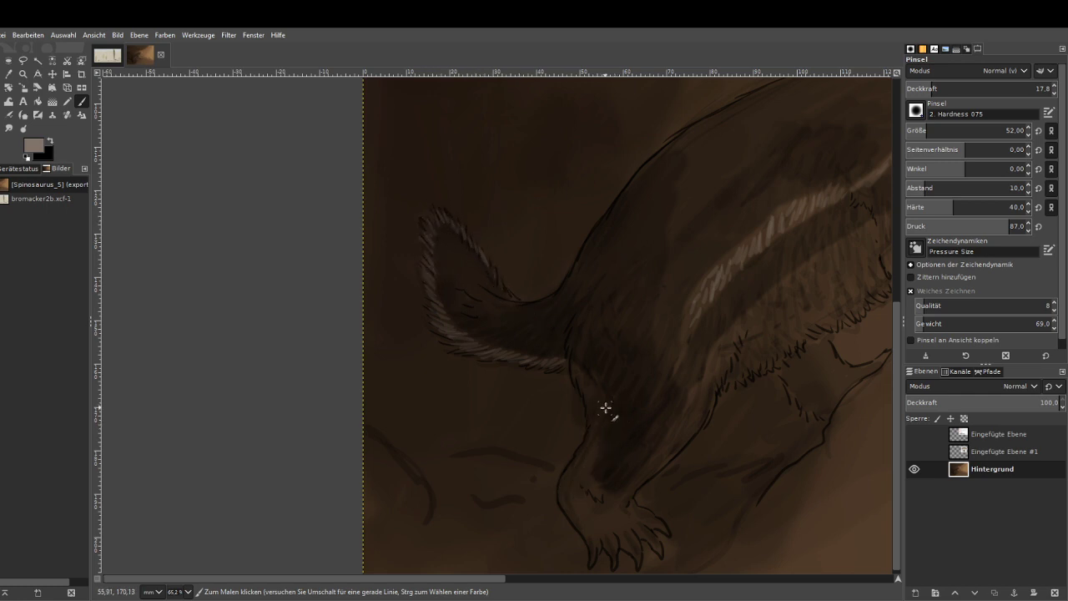
Paint light greyish fur down the rear edge of the hind leg and onto the foot, lowering opacity to 12.8.
left_click_drag(606, 407, 590, 419)
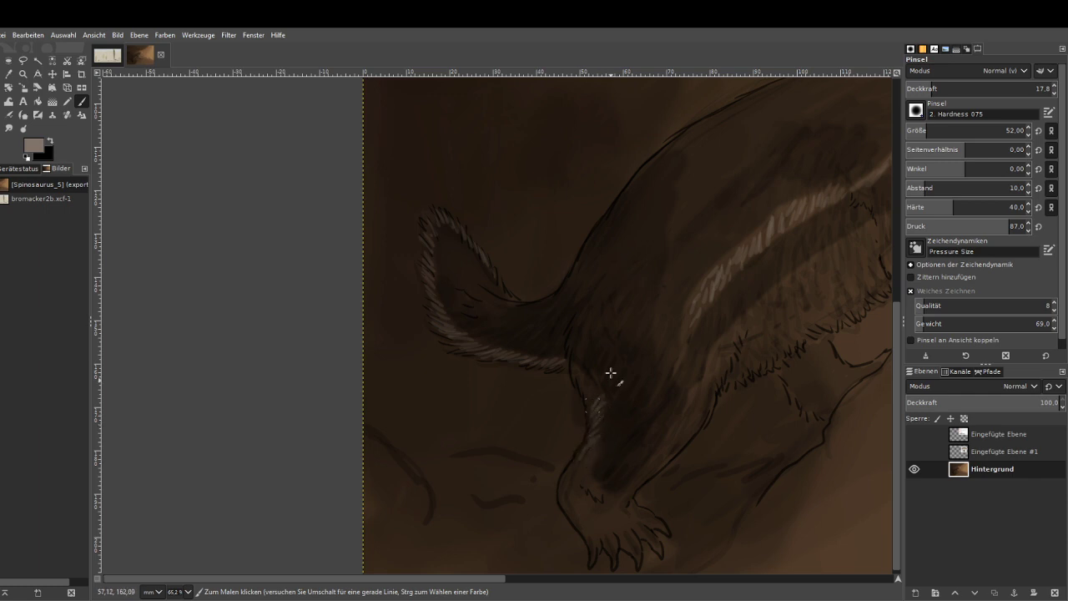
left_click(925, 88)
mouse_move(600, 390)
left_mouse_down()
mouse_move(594, 407)
mouse_move(585, 378)
mouse_move(570, 373)
left_mouse_up()
left_click_drag(593, 455, 570, 476)
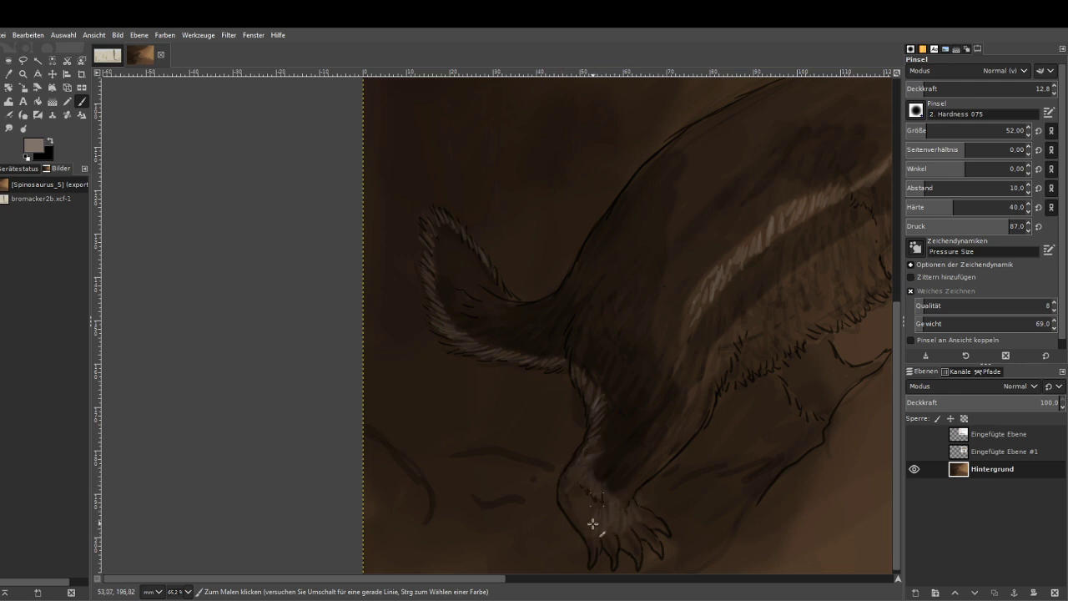
mouse_move(593, 523)
left_mouse_down()
mouse_move(585, 492)
mouse_move(579, 513)
mouse_move(573, 501)
mouse_move(576, 467)
mouse_move(601, 401)
left_mouse_up()
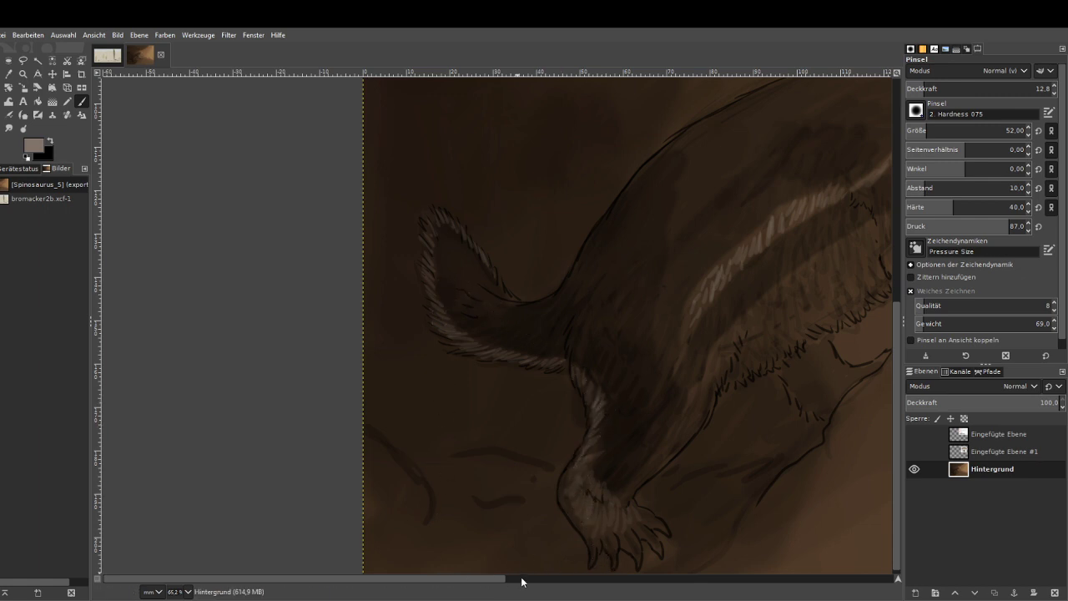
Paint a greyish band over the crown of the head between eye and ear at size 52, opacity 39.9.
mouse_move(520, 577)
left_mouse_down()
mouse_move(545, 575)
mouse_move(520, 576)
left_mouse_up()
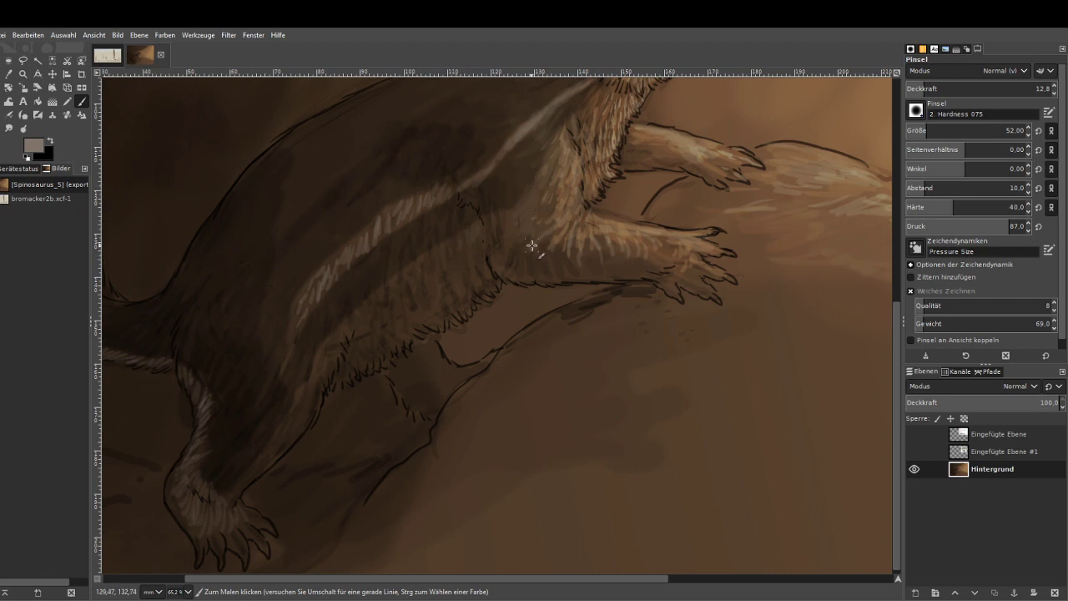
key("minus")
key("minus")
key("minus")
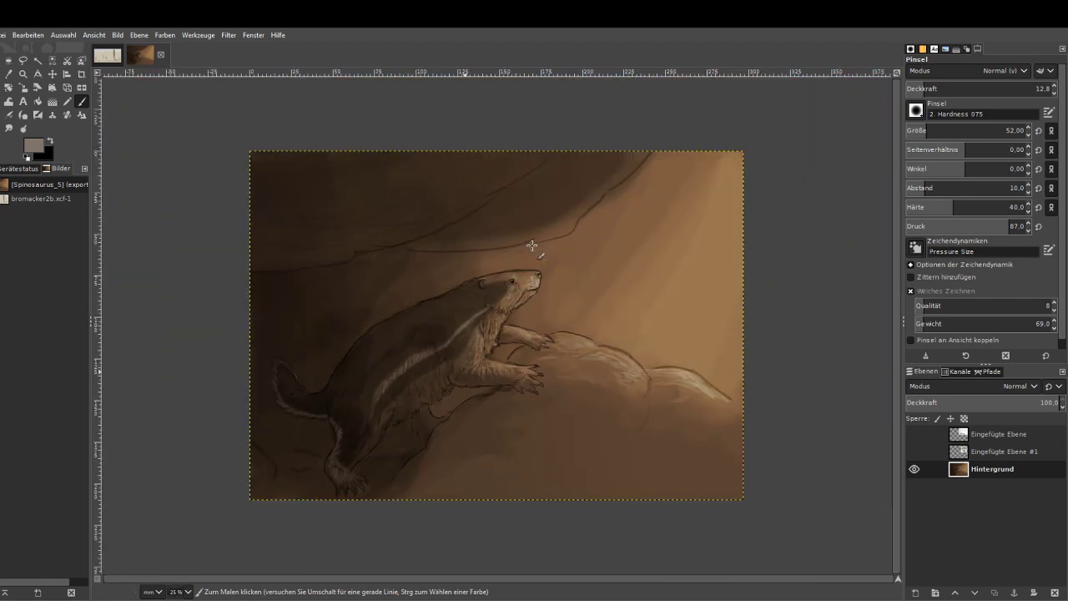
key("z")
left_click_drag(444, 243, 580, 385)
mouse_move(290, 151)
left_mouse_down()
mouse_move(467, 214)
mouse_move(407, 218)
left_mouse_up()
left_click(81, 101)
left_click(964, 87)
mouse_move(482, 201)
left_mouse_down()
mouse_move(399, 224)
mouse_move(376, 195)
mouse_move(338, 194)
mouse_move(423, 185)
mouse_move(513, 195)
mouse_move(529, 157)
mouse_move(438, 192)
mouse_move(354, 259)
left_mouse_up()
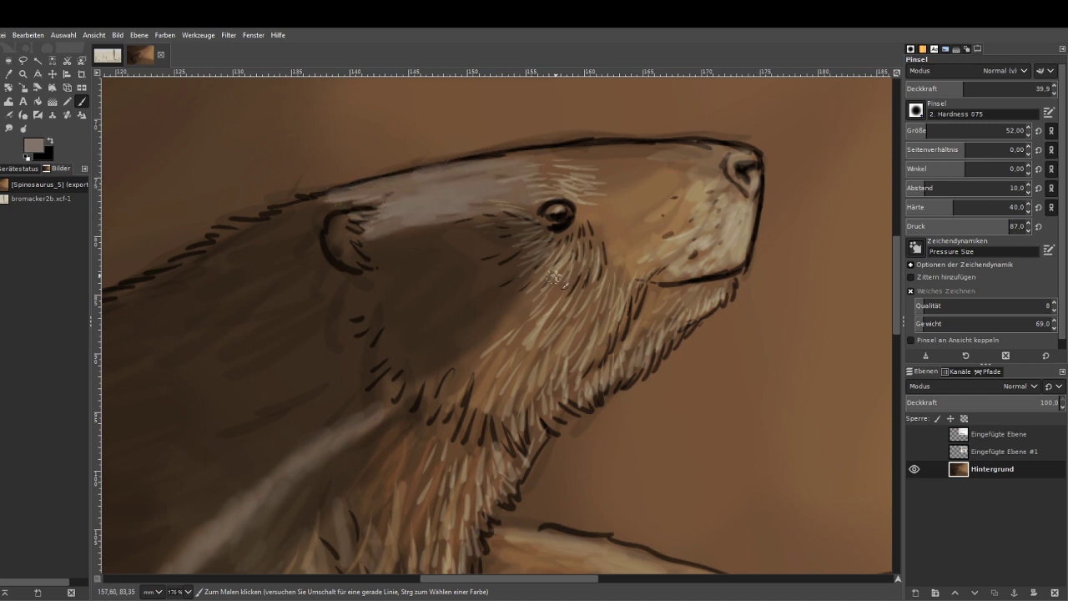
Add greyish fur strokes over the cheek and jaw, and tone the bridge of the snout at opacity 26.0.
mouse_move(554, 277)
left_mouse_down()
mouse_move(461, 363)
mouse_move(453, 401)
mouse_move(491, 389)
mouse_move(583, 305)
mouse_move(604, 310)
mouse_move(602, 382)
mouse_move(651, 328)
mouse_move(715, 289)
mouse_move(644, 294)
mouse_move(609, 278)
mouse_move(591, 253)
mouse_move(549, 322)
mouse_move(526, 323)
mouse_move(455, 387)
mouse_move(453, 409)
mouse_move(486, 410)
mouse_move(512, 377)
mouse_move(520, 396)
mouse_move(468, 431)
mouse_move(425, 386)
left_mouse_up()
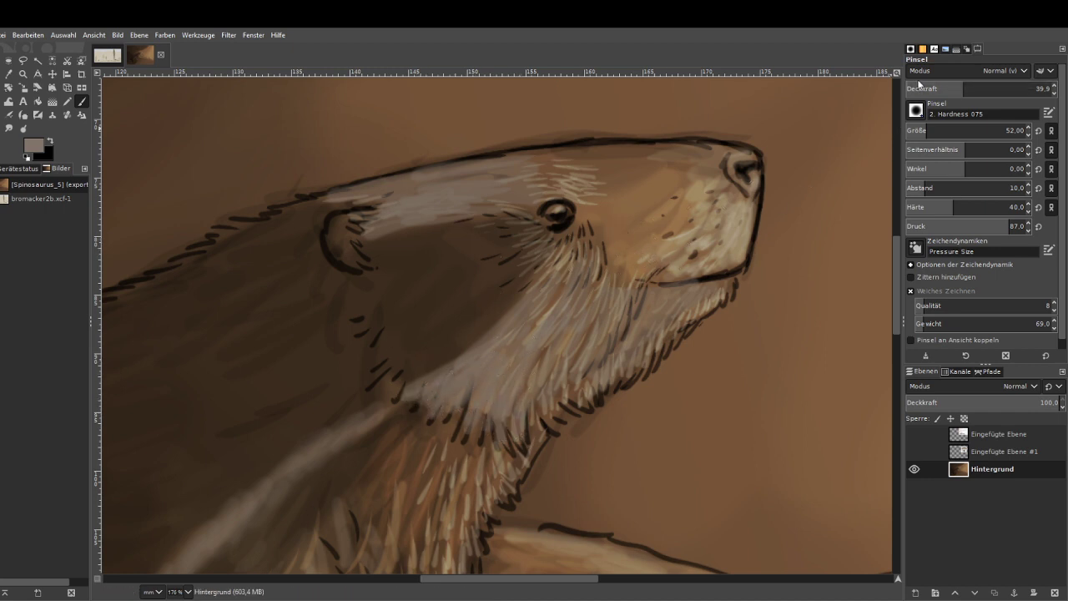
left_click(944, 88)
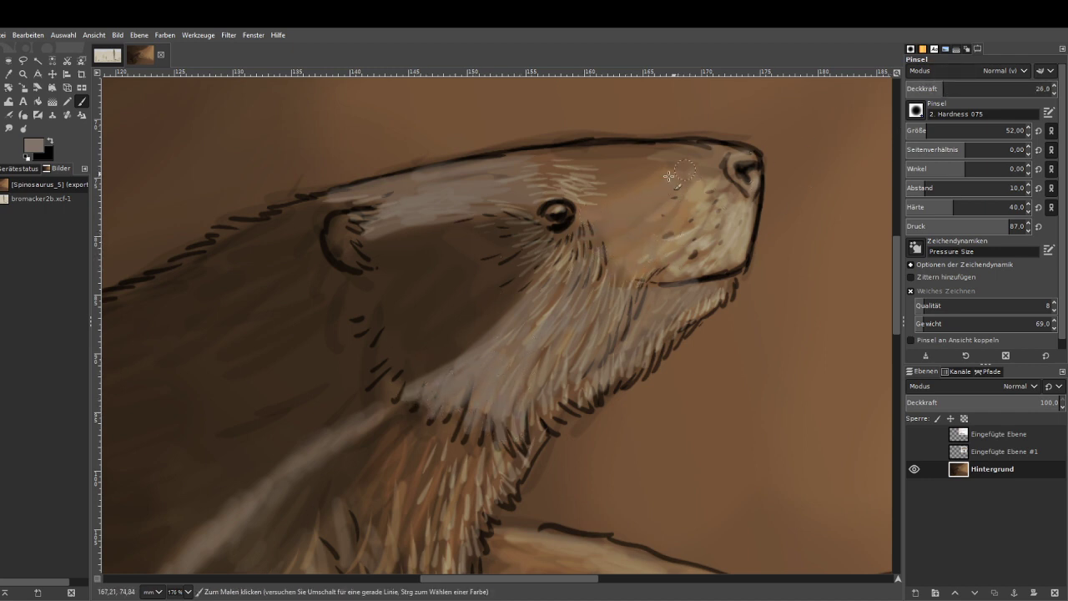
mouse_move(669, 176)
left_mouse_down()
mouse_move(624, 172)
mouse_move(645, 153)
mouse_move(592, 168)
left_mouse_up()
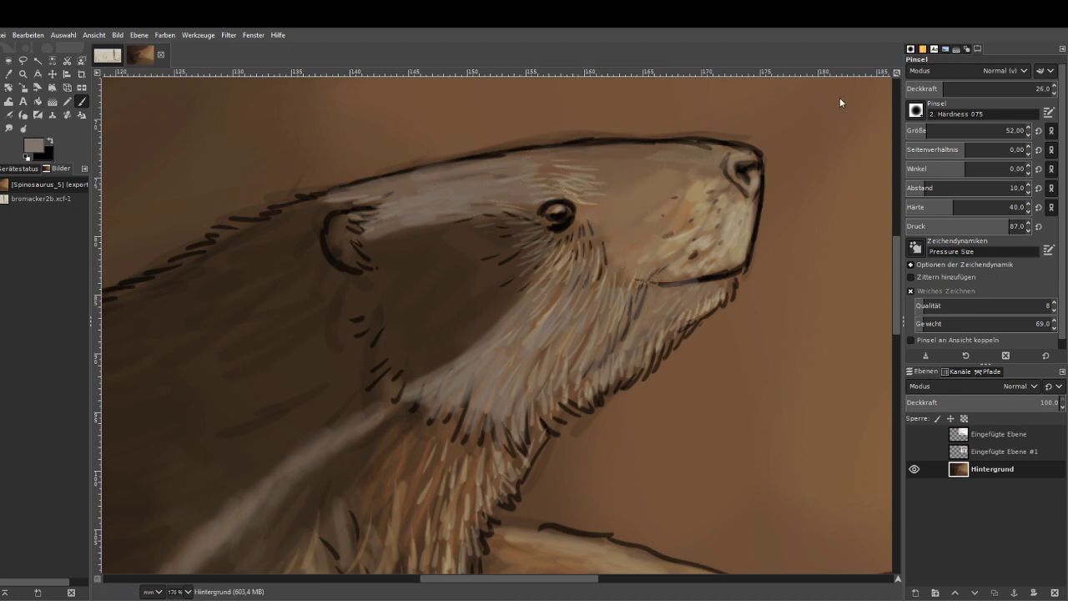
Paint pale pinkish-grey fur strands over the cheek and jaw at size 35, opacity 42.2.
left_click_drag(840, 97, 837, 79)
left_click(966, 87)
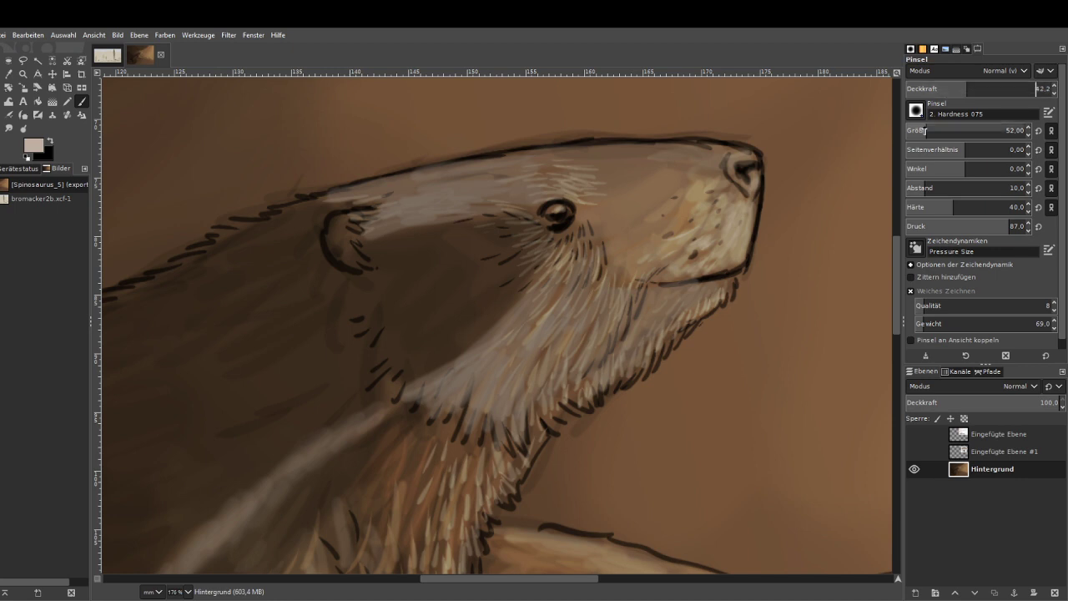
left_click(922, 128)
mouse_move(550, 296)
left_mouse_down()
mouse_move(518, 309)
mouse_move(529, 321)
mouse_move(521, 337)
mouse_move(564, 311)
mouse_move(589, 273)
mouse_move(532, 352)
mouse_move(508, 365)
mouse_move(505, 340)
mouse_move(520, 311)
mouse_move(527, 345)
mouse_move(539, 345)
mouse_move(521, 427)
mouse_move(508, 437)
mouse_move(499, 410)
mouse_move(553, 362)
mouse_move(557, 342)
mouse_move(476, 397)
mouse_move(527, 262)
mouse_move(540, 265)
mouse_move(491, 280)
mouse_move(614, 358)
mouse_move(586, 369)
mouse_move(668, 305)
mouse_move(717, 289)
mouse_move(725, 296)
mouse_move(680, 324)
left_mouse_up()
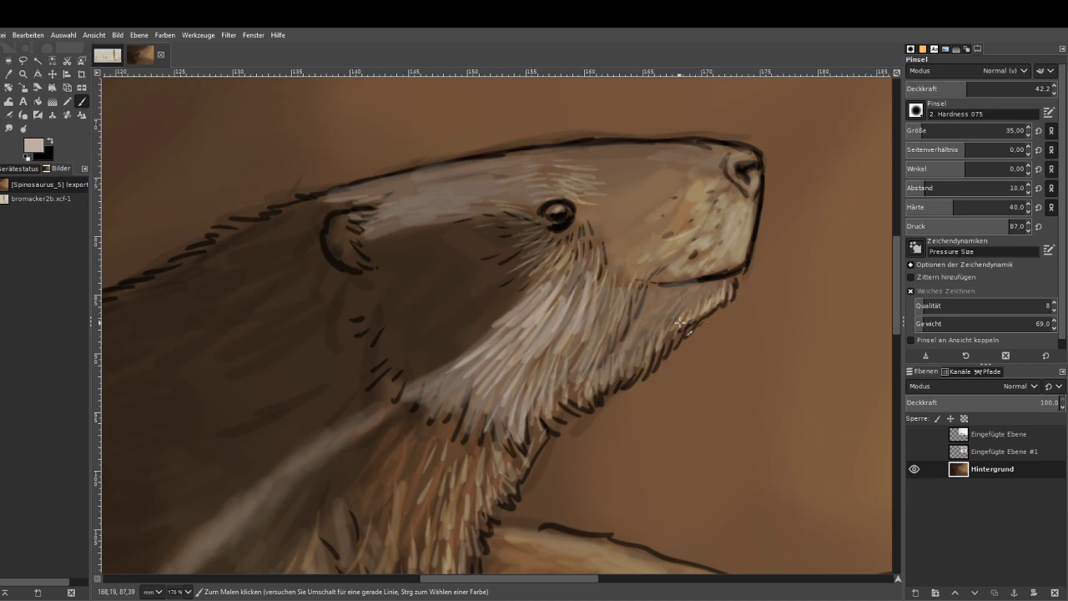
mouse_move(637, 260)
left_mouse_down()
mouse_move(612, 294)
mouse_move(642, 318)
mouse_move(622, 354)
mouse_move(573, 392)
mouse_move(555, 383)
mouse_move(534, 417)
mouse_move(501, 394)
mouse_move(472, 417)
mouse_move(449, 411)
mouse_move(446, 377)
mouse_move(417, 392)
left_mouse_up()
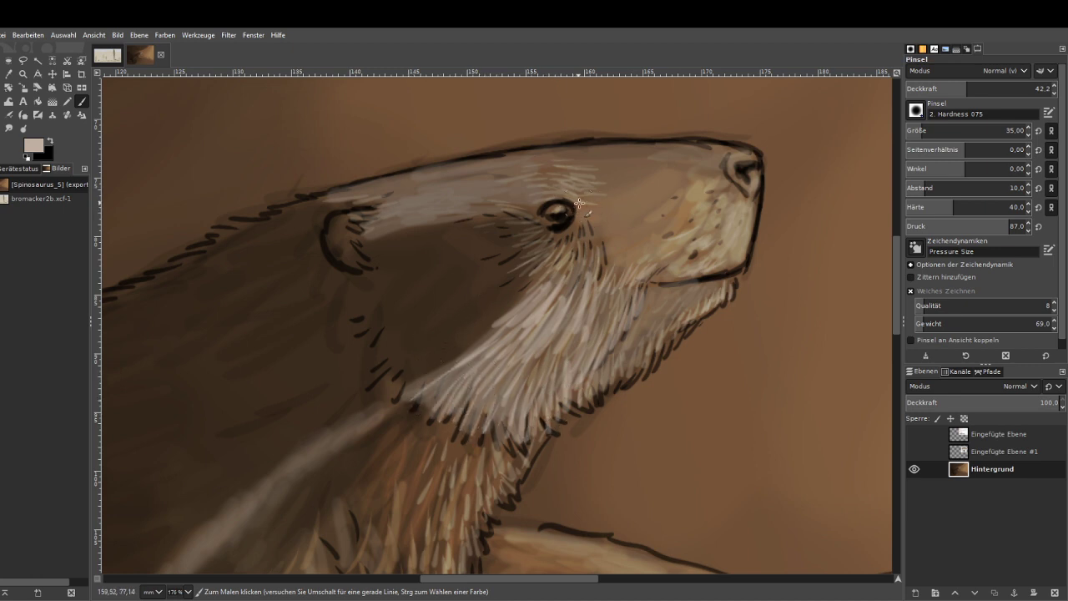
Add pale strands above the eye and a light rim around the nostril.
mouse_move(580, 203)
left_mouse_down()
mouse_move(557, 201)
mouse_move(576, 187)
mouse_move(588, 194)
mouse_move(583, 179)
left_mouse_up()
left_click_drag(751, 161, 732, 158)
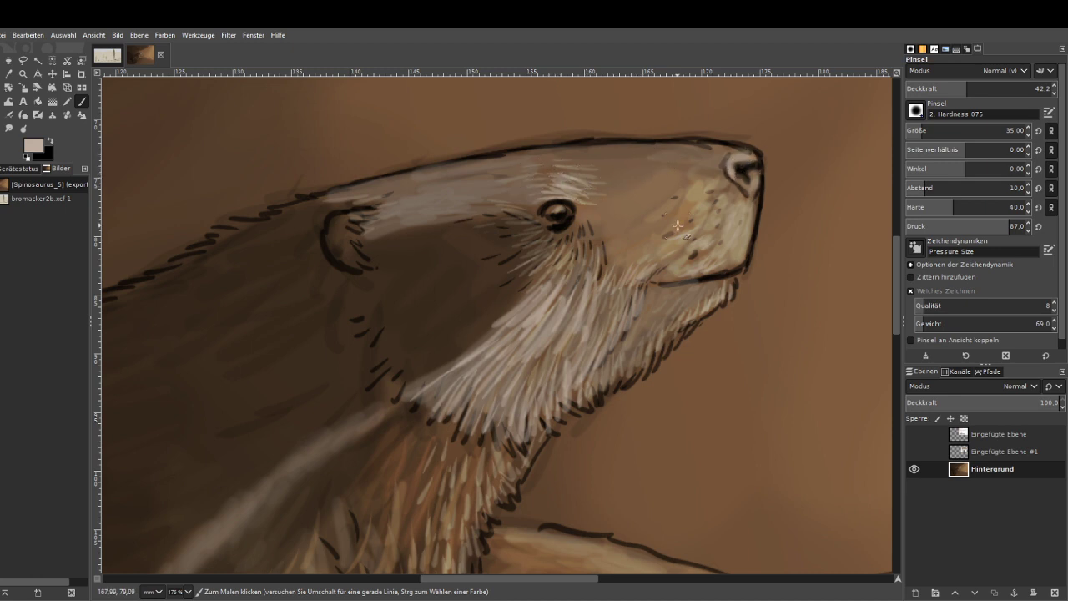
scroll(678, 225, "down", 5)
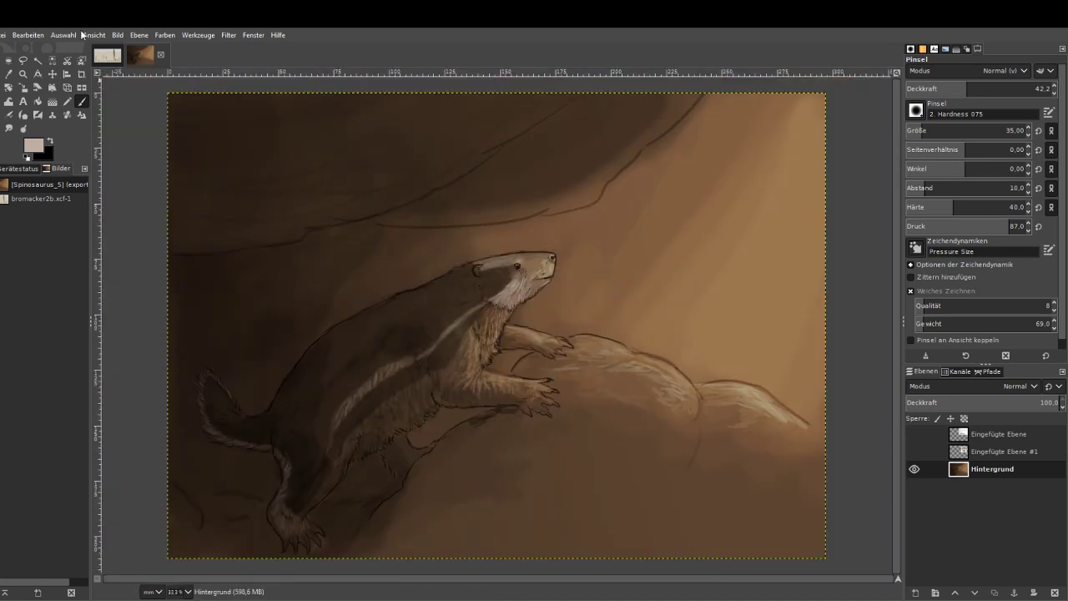
Paint reddish-brown fur strands down the throat and chest at size 35, opacity 53.1.
left_click(25, 81)
left_click_drag(417, 247, 541, 394)
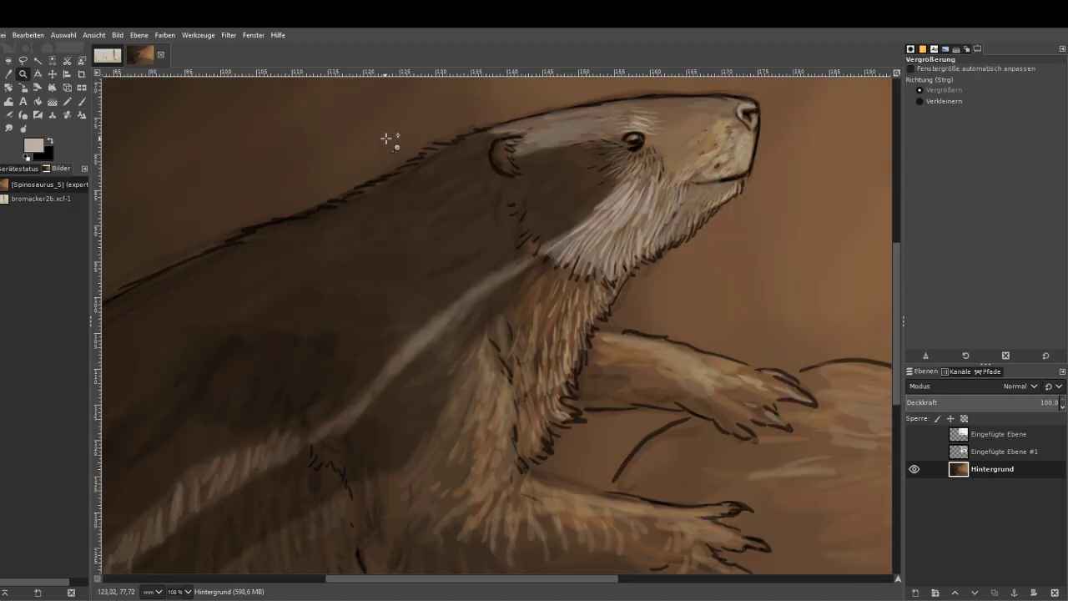
left_click_drag(412, 144, 696, 498)
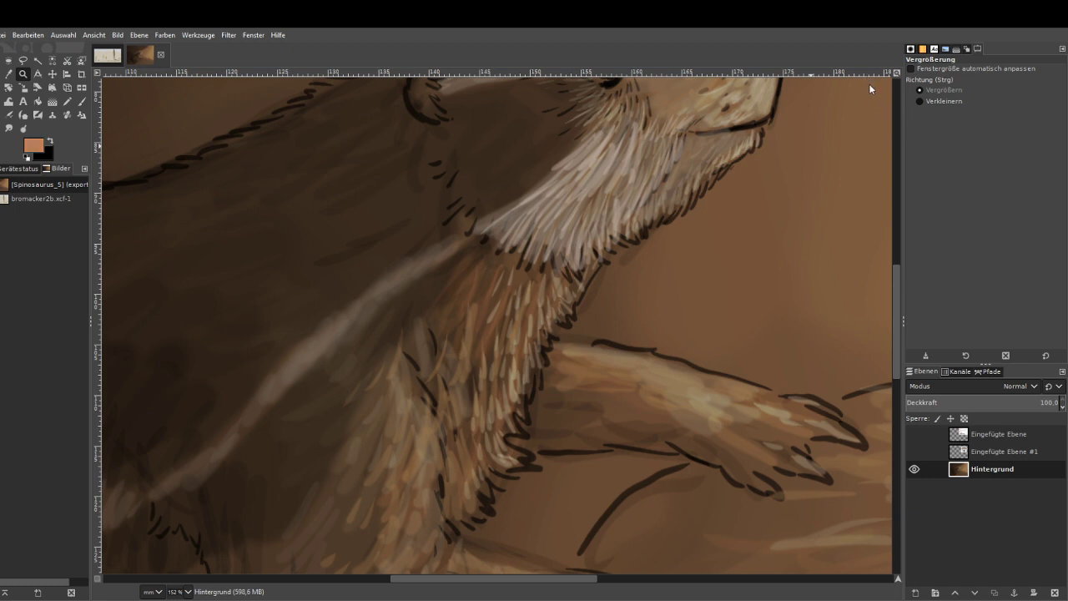
left_click_drag(870, 85, 876, 104)
left_click(81, 101)
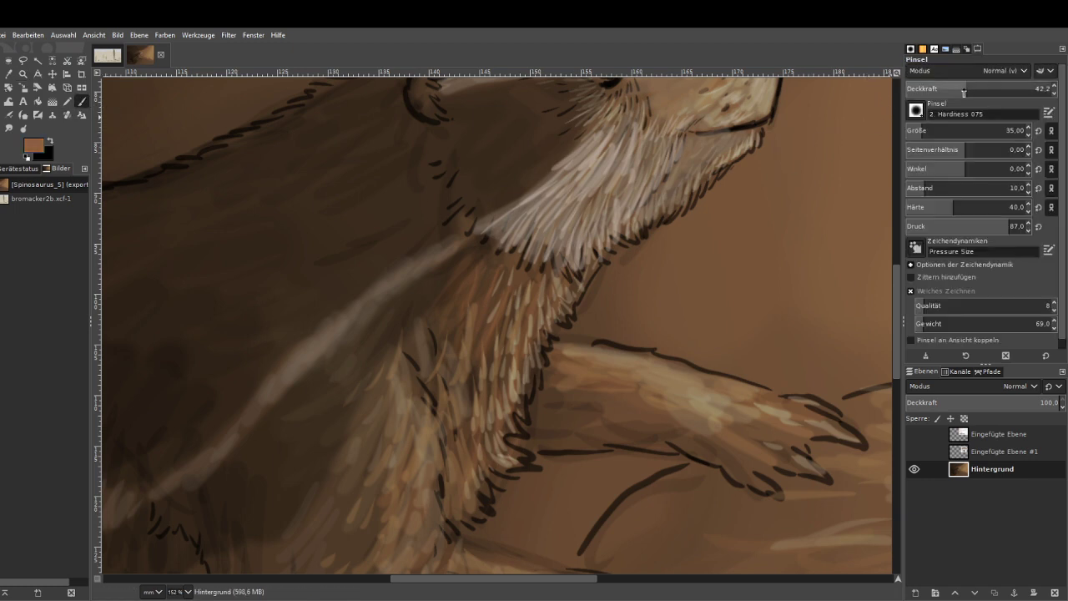
mouse_move(489, 287)
left_mouse_down()
mouse_move(455, 338)
mouse_move(478, 324)
left_mouse_up()
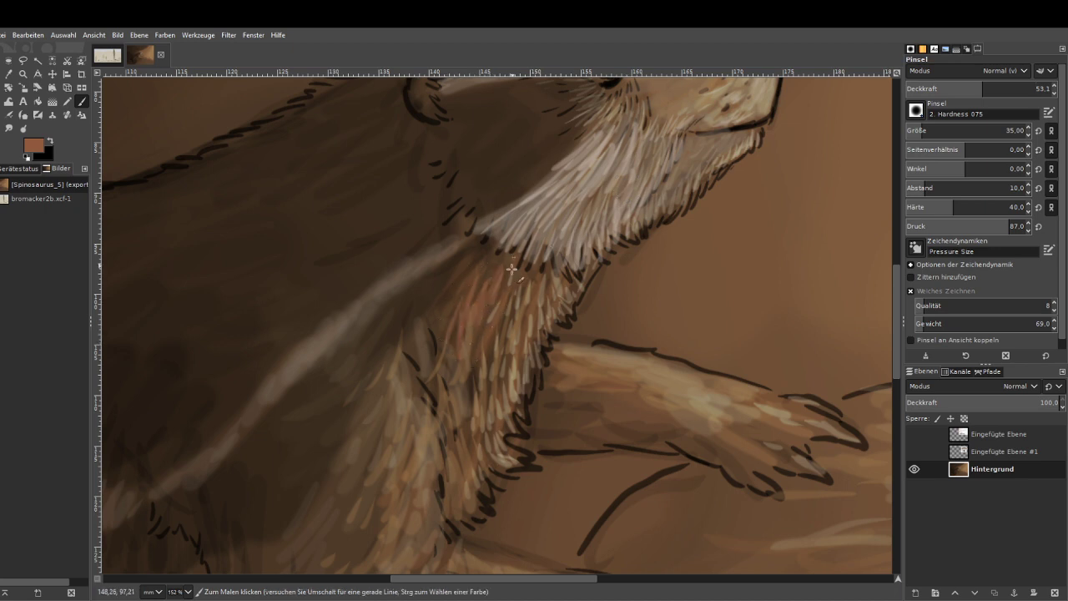
mouse_move(523, 262)
left_mouse_down()
mouse_move(520, 299)
mouse_move(488, 253)
mouse_move(439, 309)
mouse_move(445, 320)
mouse_move(462, 313)
mouse_move(469, 383)
mouse_move(437, 353)
mouse_move(453, 462)
mouse_move(458, 397)
mouse_move(467, 389)
mouse_move(475, 400)
mouse_move(512, 281)
mouse_move(517, 320)
mouse_move(539, 285)
mouse_move(535, 245)
mouse_move(438, 313)
mouse_move(435, 378)
mouse_move(463, 468)
left_mouse_up()
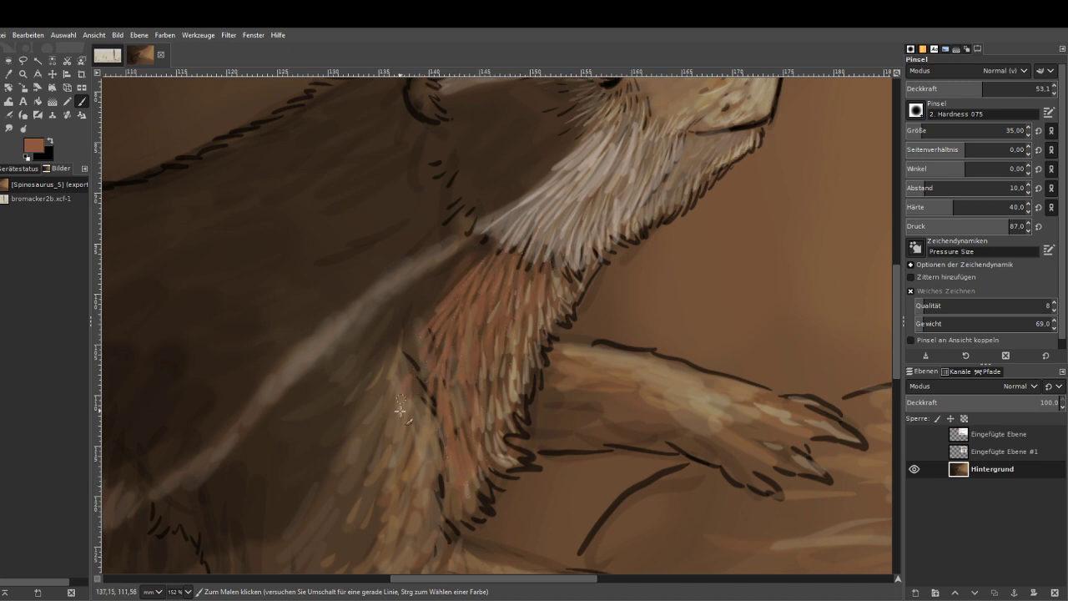
Extend the reddish-brown strands over the shoulder and upper foreleg and along the rear edge of the neck.
left_click_drag(399, 410, 423, 406)
left_click_drag(428, 472, 434, 519)
left_click_drag(393, 368, 389, 414)
mouse_move(375, 399)
left_mouse_down()
mouse_move(357, 431)
mouse_move(365, 417)
left_mouse_up()
left_click_drag(431, 320, 414, 351)
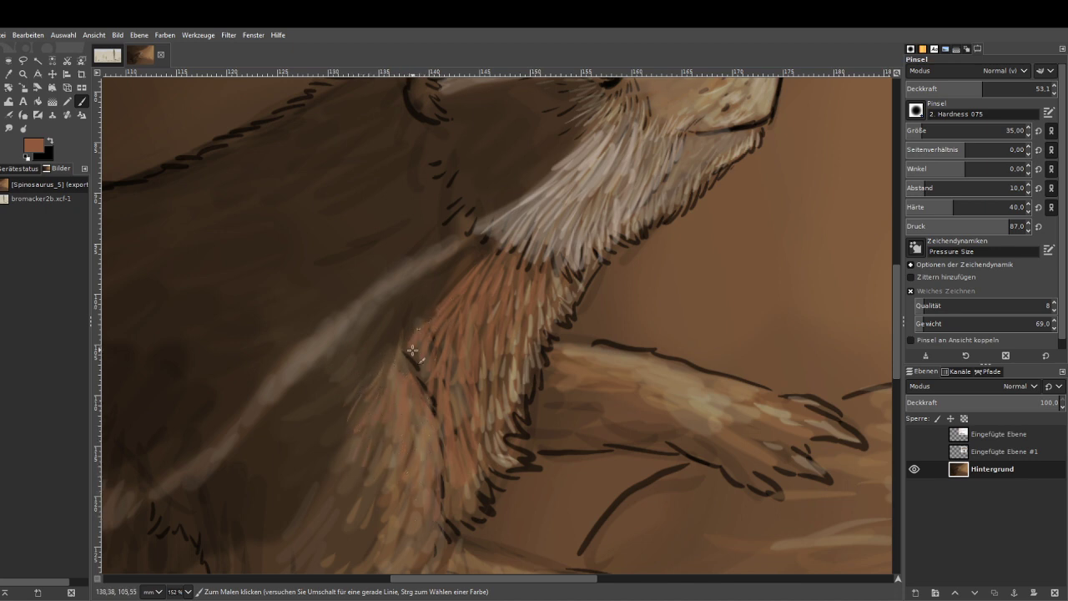
left_click_drag(498, 238, 429, 306)
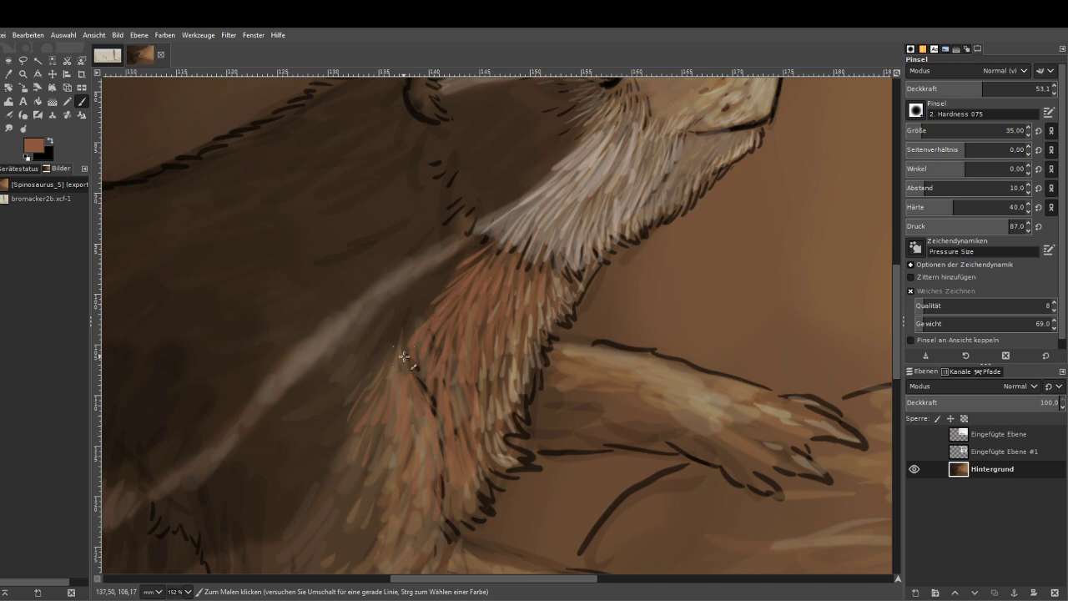
scroll(406, 358, "down", 4)
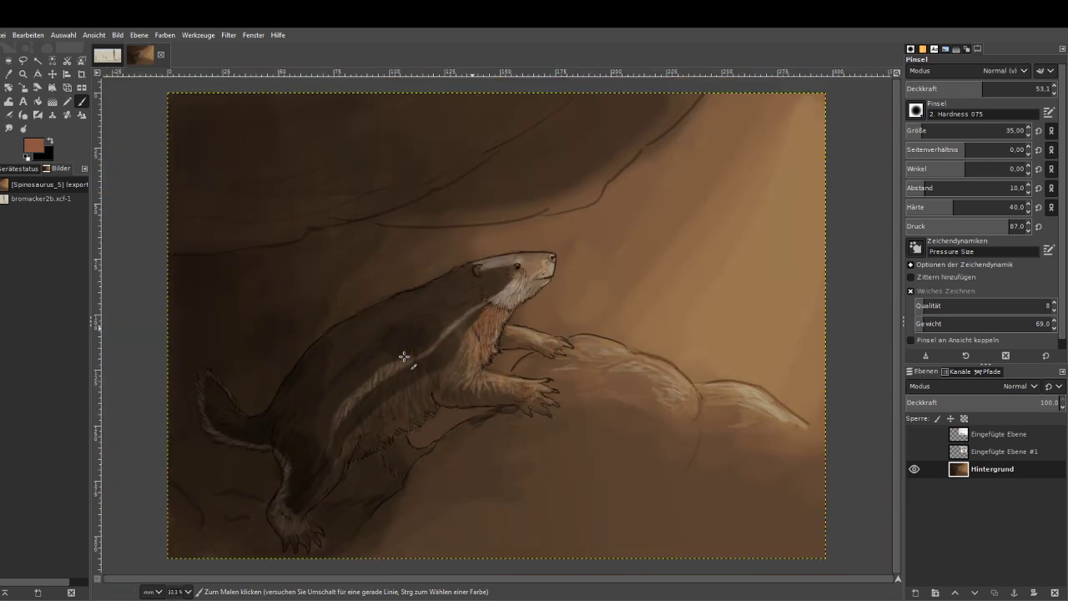
Paint a band of black fur strokes from the eye back to the ear, lowering opacity to 31.4.
key("z")
left_click_drag(408, 229, 570, 368)
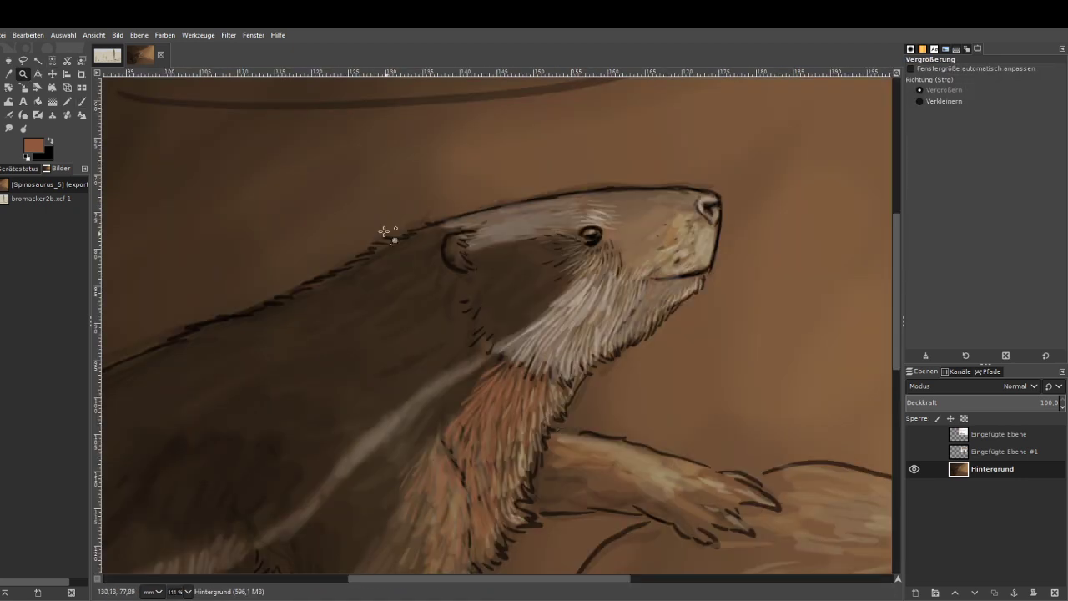
left_click_drag(288, 169, 604, 402)
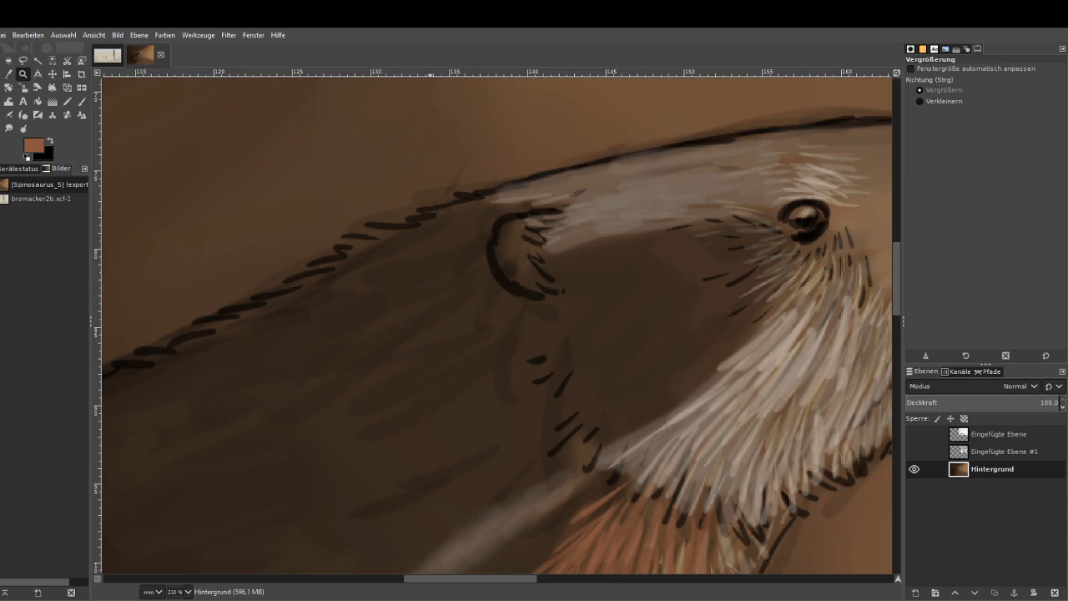
left_click(48, 139)
left_click(82, 101)
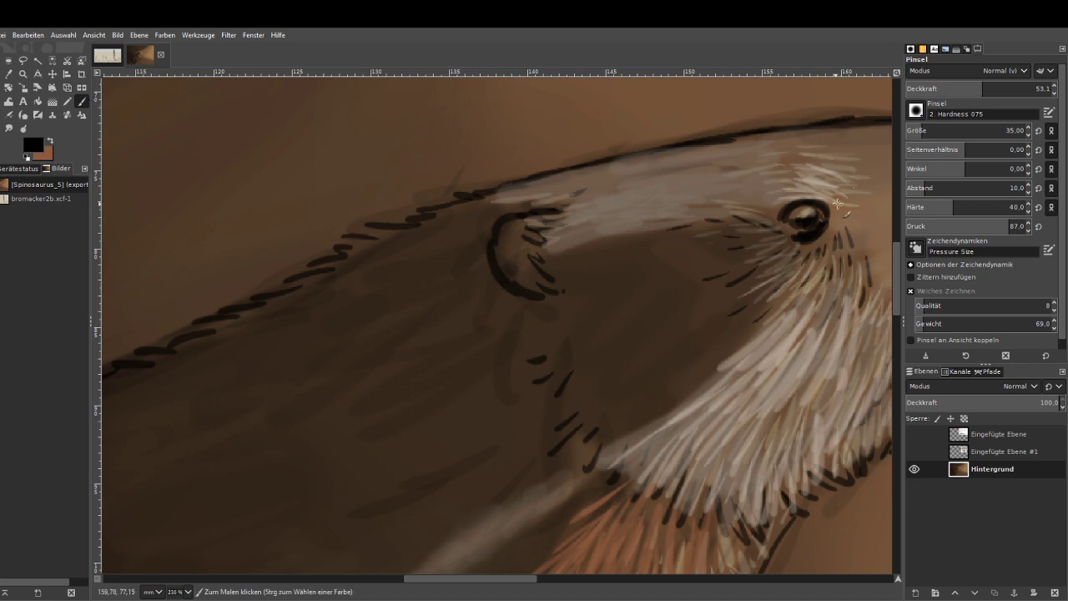
left_click_drag(767, 223, 639, 243)
mouse_move(798, 236)
left_mouse_down()
mouse_move(682, 214)
mouse_move(607, 243)
mouse_move(609, 260)
mouse_move(625, 241)
mouse_move(795, 156)
mouse_move(667, 259)
mouse_move(578, 269)
mouse_move(601, 249)
mouse_move(596, 263)
mouse_move(561, 273)
mouse_move(563, 289)
mouse_move(587, 283)
mouse_move(532, 291)
mouse_move(532, 273)
mouse_move(544, 278)
mouse_move(512, 260)
mouse_move(532, 231)
mouse_move(587, 278)
mouse_move(640, 267)
mouse_move(551, 323)
mouse_move(665, 252)
mouse_move(730, 258)
mouse_move(766, 240)
mouse_move(725, 241)
mouse_move(583, 297)
left_mouse_up()
left_click(952, 86)
mouse_move(708, 260)
left_mouse_down()
mouse_move(656, 298)
mouse_move(768, 246)
mouse_move(687, 246)
mouse_move(636, 229)
mouse_move(556, 249)
left_mouse_up()
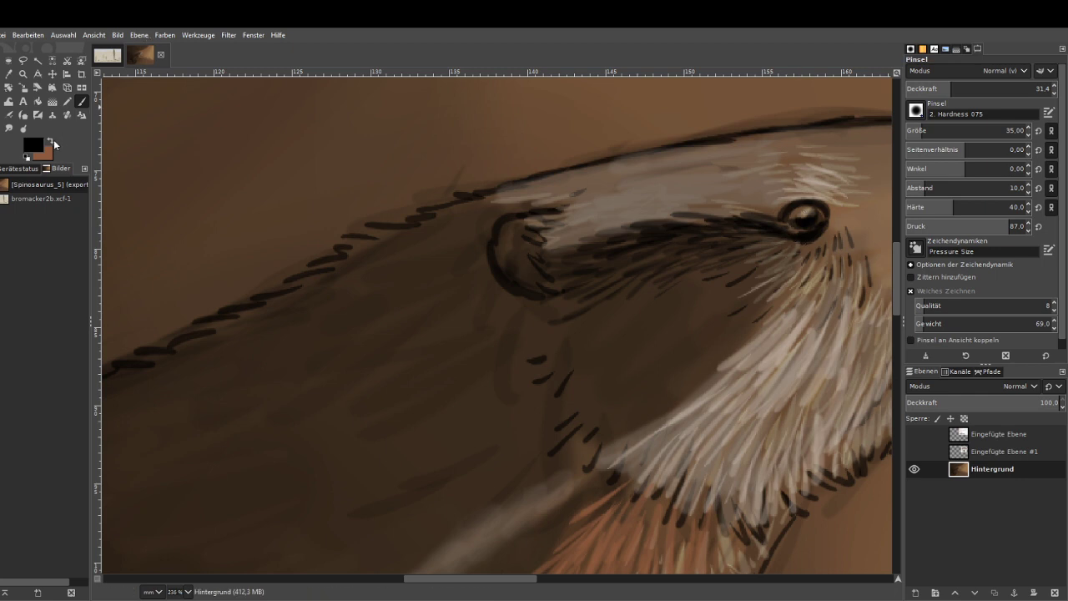
Paint white highlights in the eye and on the nose at size 16, opacity 53.5.
left_click(52, 141)
left_click_drag(827, 98, 819, 58)
left_click(983, 85)
left_click(916, 128)
mouse_move(805, 211)
left_mouse_down()
mouse_move(814, 214)
mouse_move(806, 224)
left_mouse_up()
left_click_drag(524, 576, 612, 556)
left_click_drag(571, 180, 575, 162)
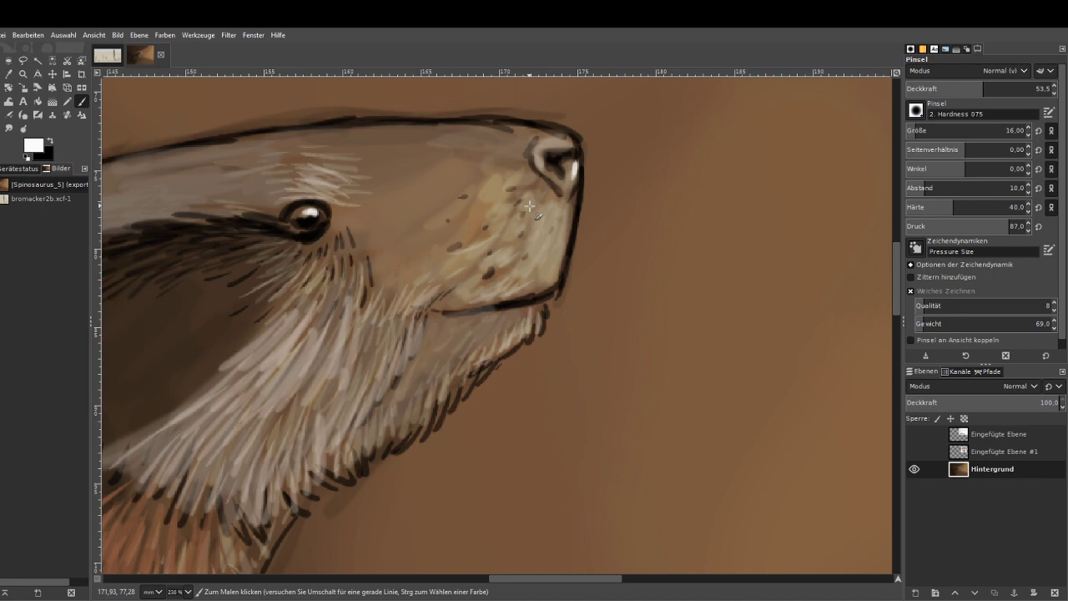
scroll(529, 206, "down", 5)
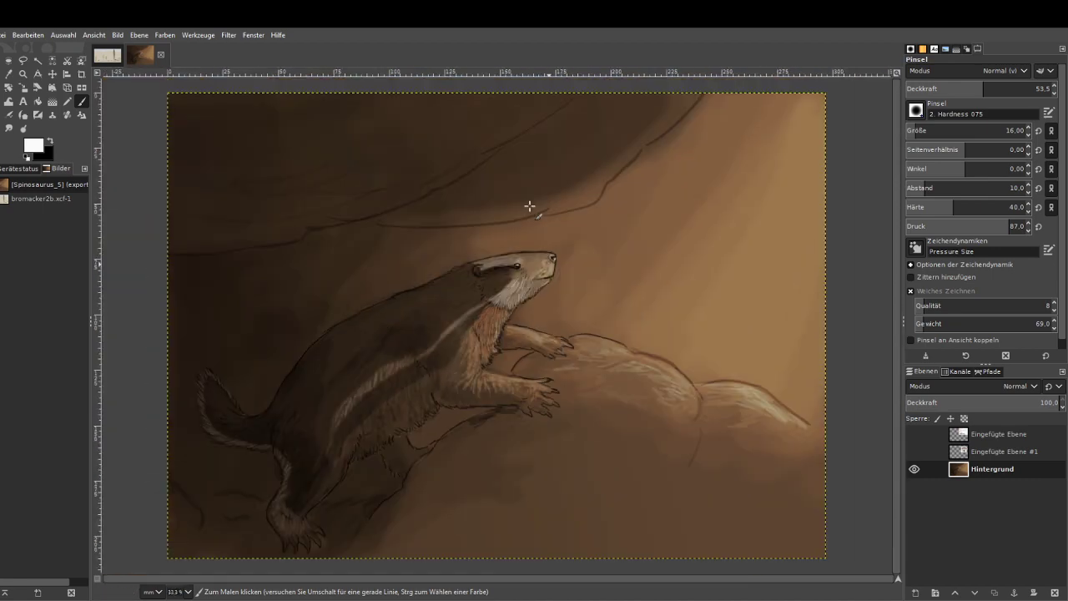
Paint fine reddish-brown fur strands on the belly side behind the foreleg at size 29, opacity 53.5.
key("z")
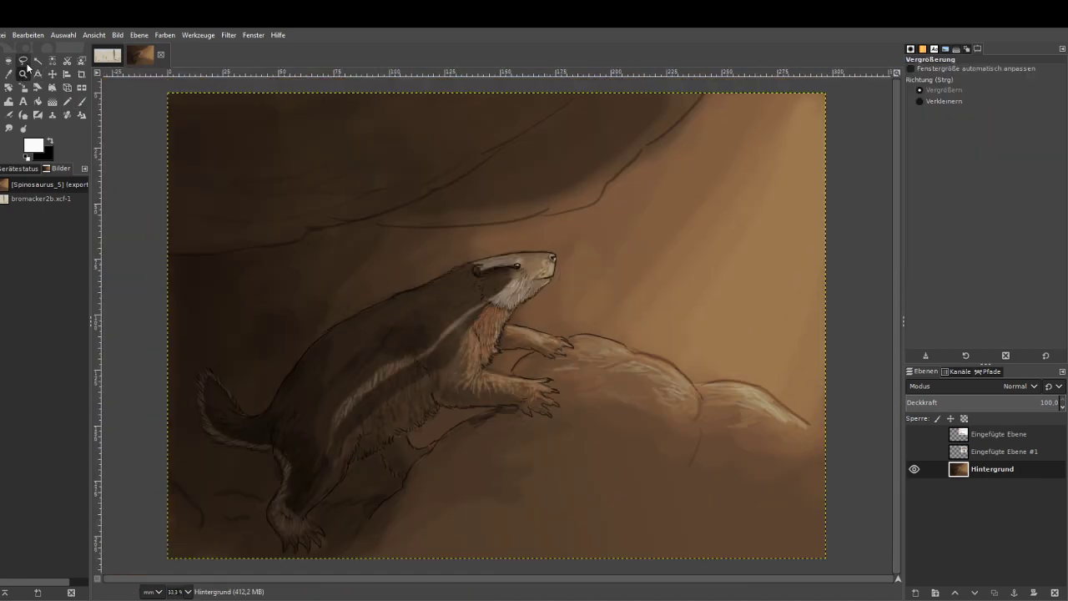
left_click_drag(341, 310, 516, 487)
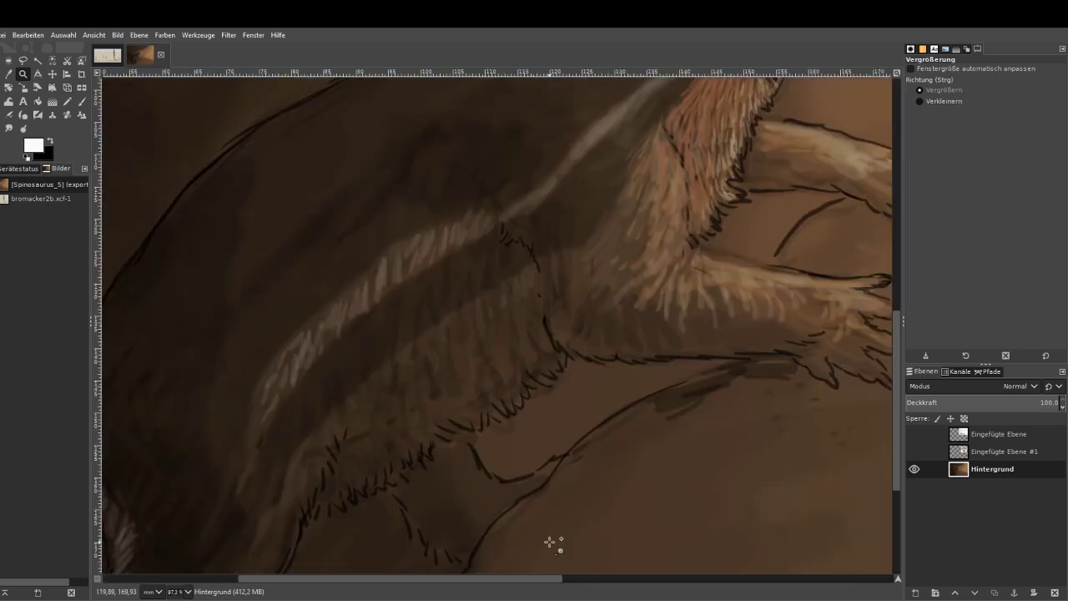
left_click_drag(138, 132, 704, 594)
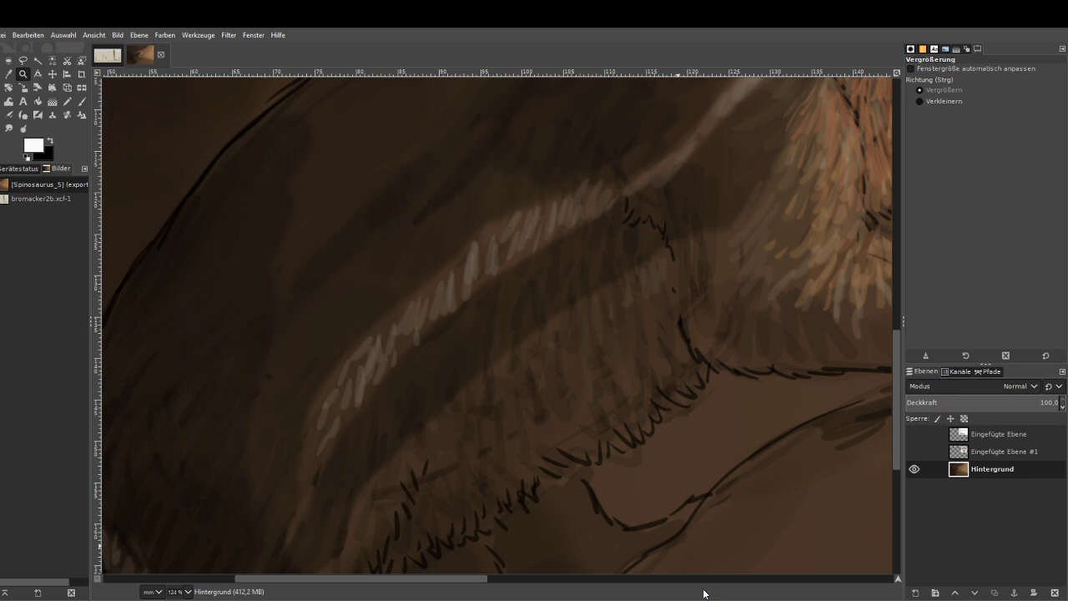
left_click(8, 74)
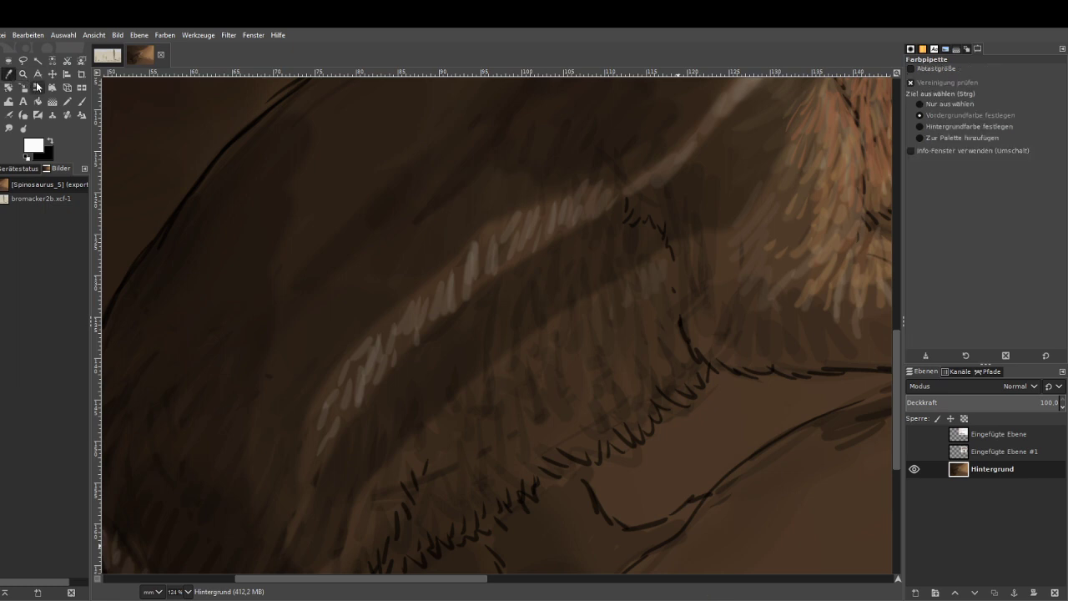
left_click(867, 162)
key("p")
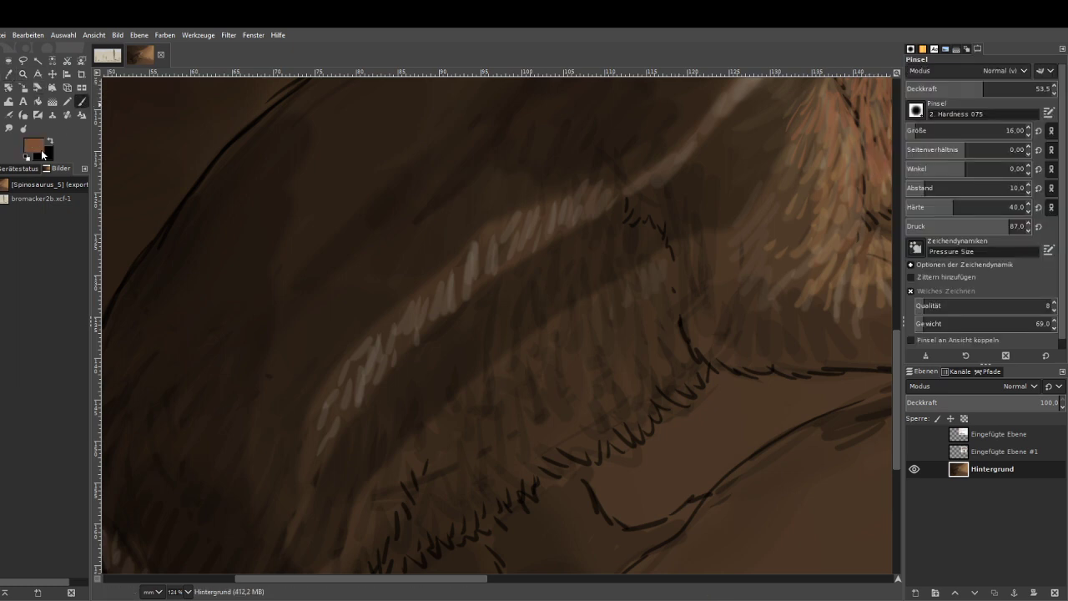
left_click(858, 115, "ctrl")
left_click(81, 114)
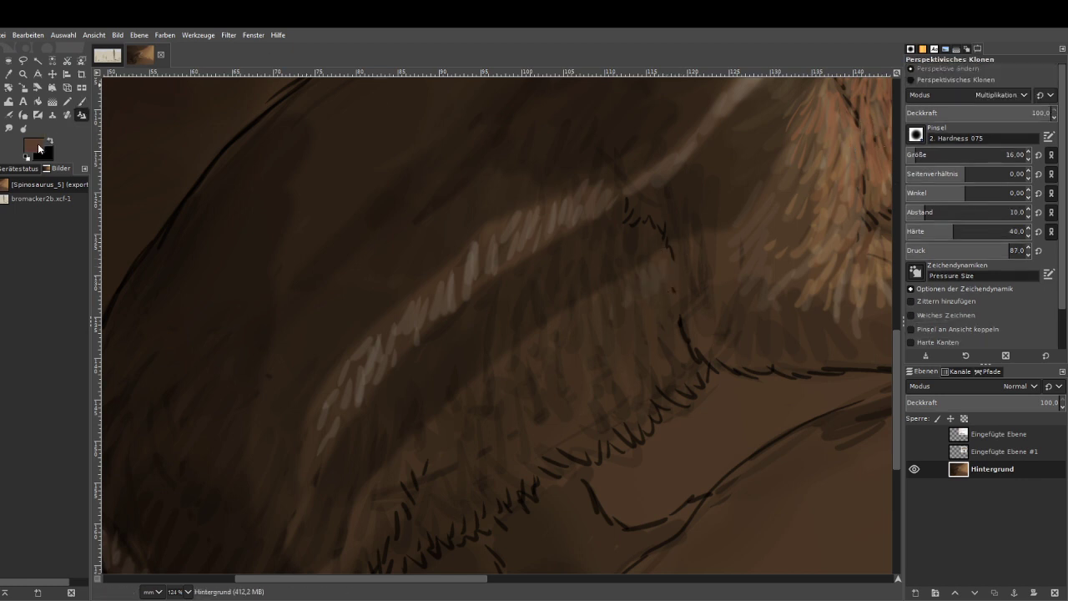
left_click(83, 102)
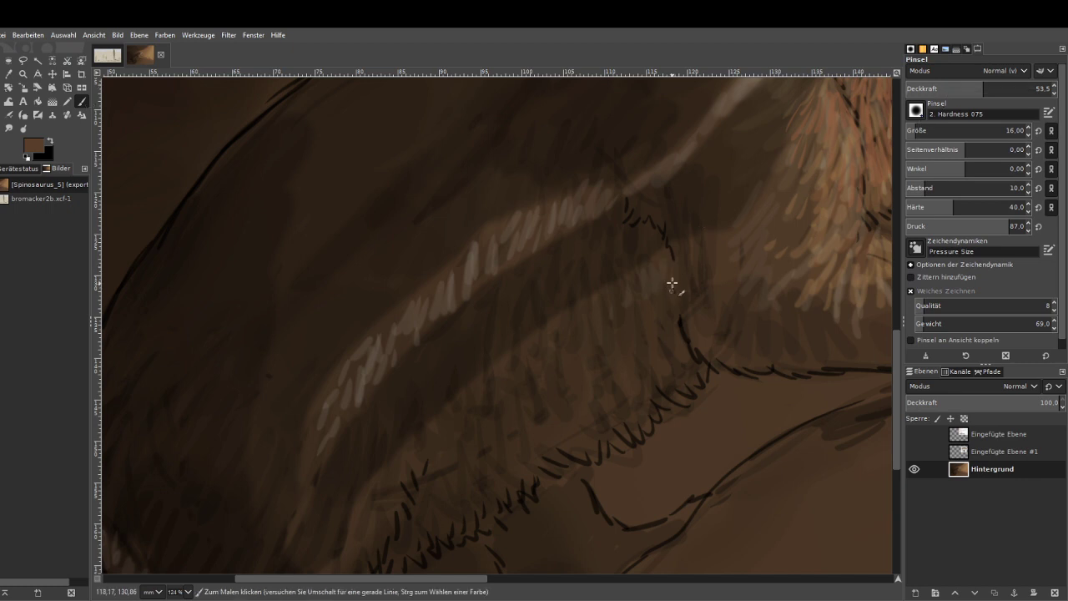
left_click(920, 129)
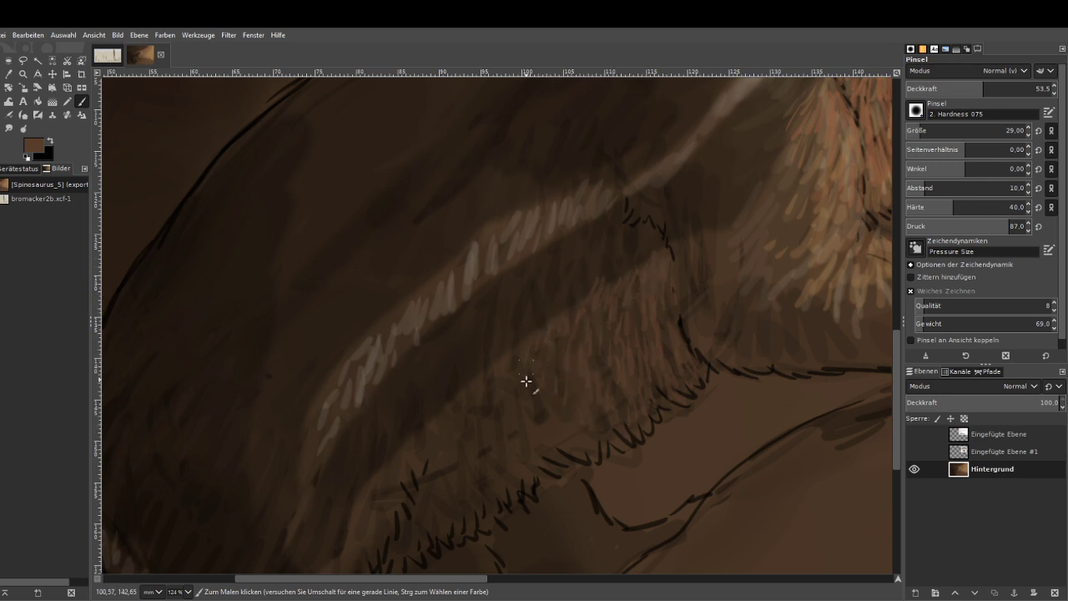
Paint dark brown fur strands along the flank around the light stripe, using a sampled coat colour at opacity 75.6.
key("o")
left_click(674, 216)
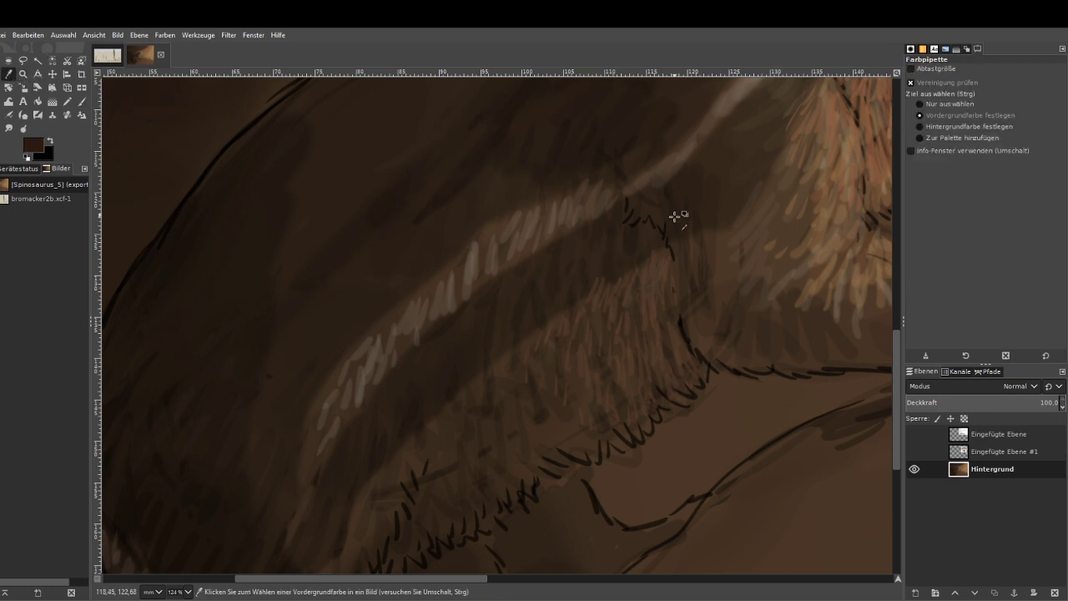
key("p")
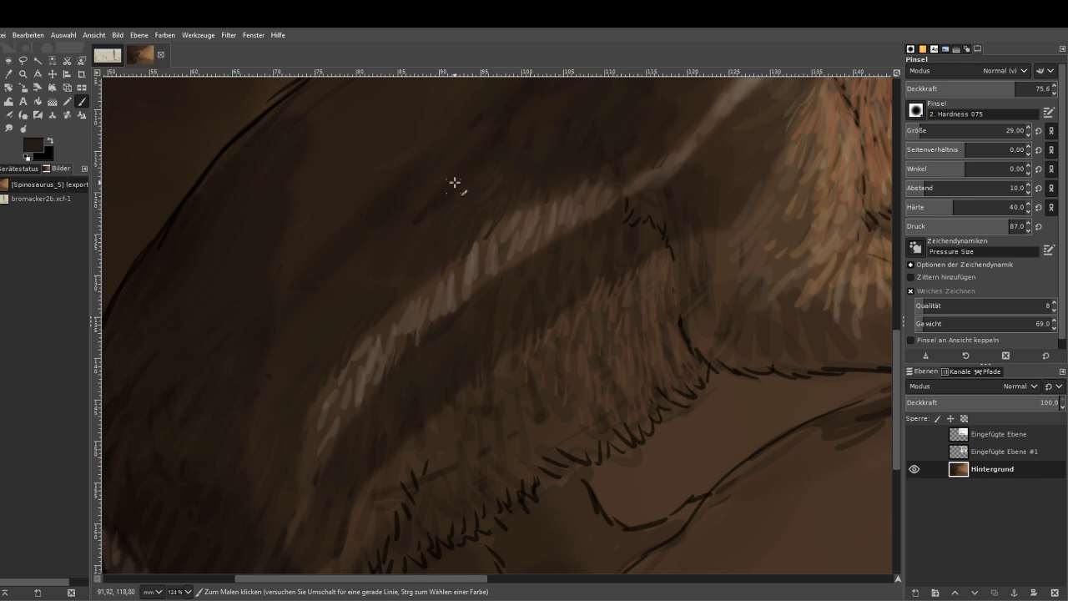
Continue the dark brown fur strands over the back and shoulder, lowering opacity to 43.0.
scroll(835, 251, "up", 3)
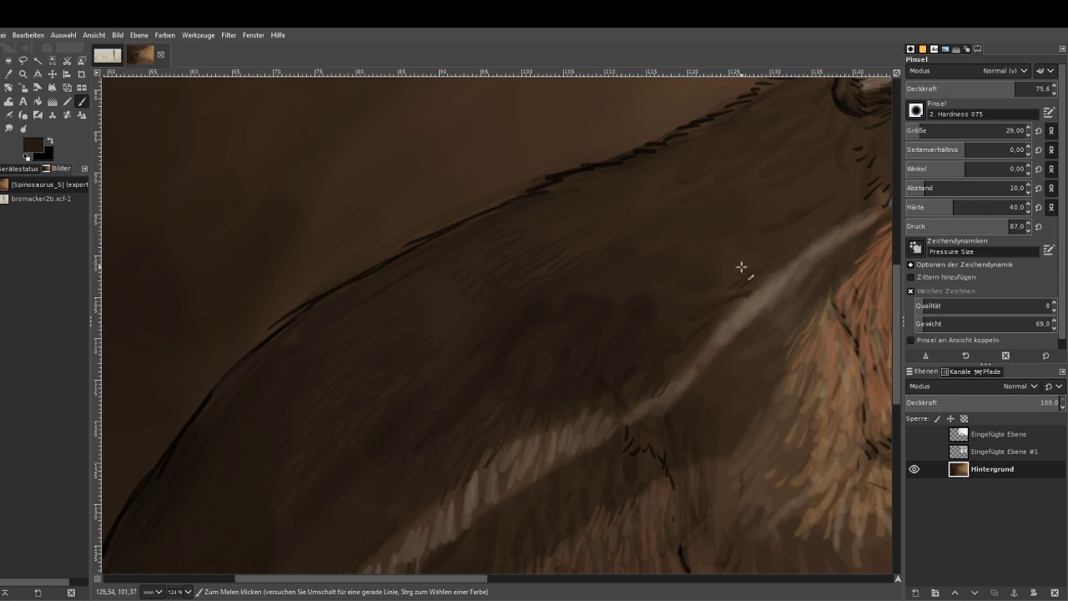
left_click(968, 89)
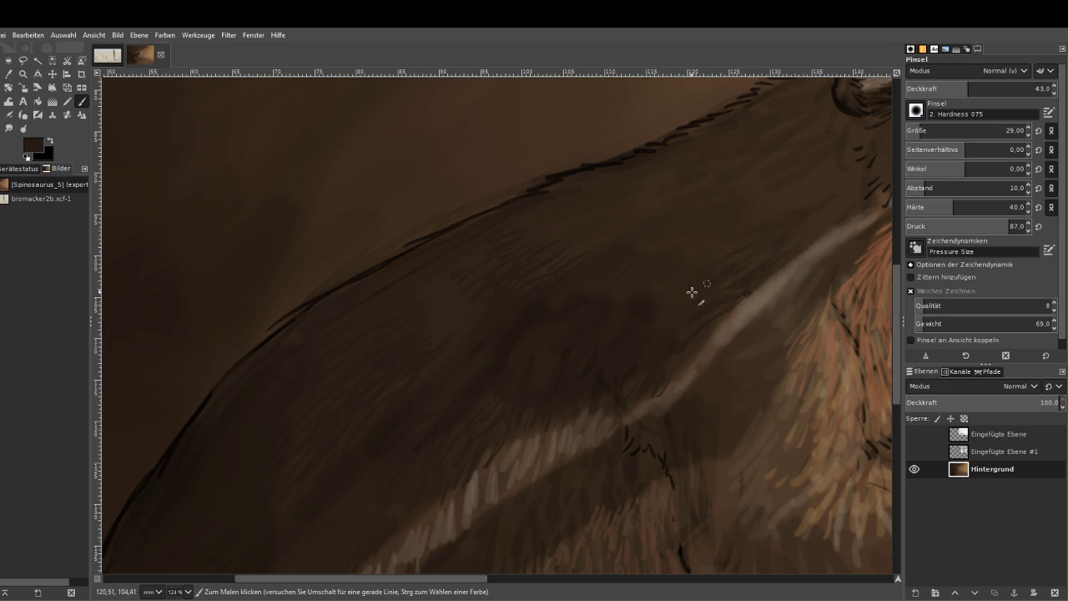
scroll(560, 282, "down", 5)
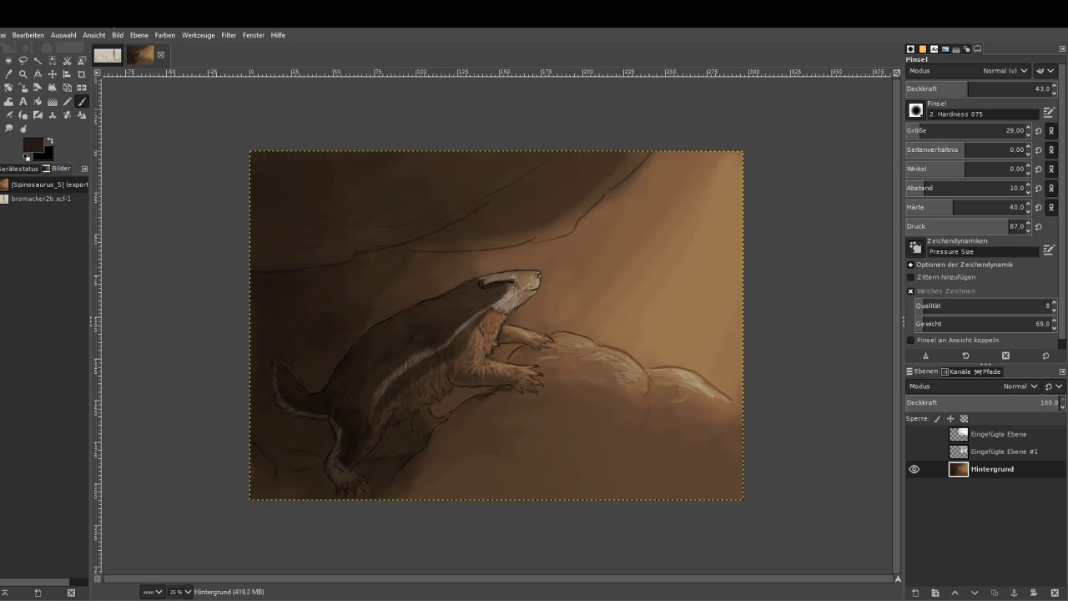
Paint fine white hairs around the snout, brow and chin at size 6, opacity 28.7.
left_click(24, 74)
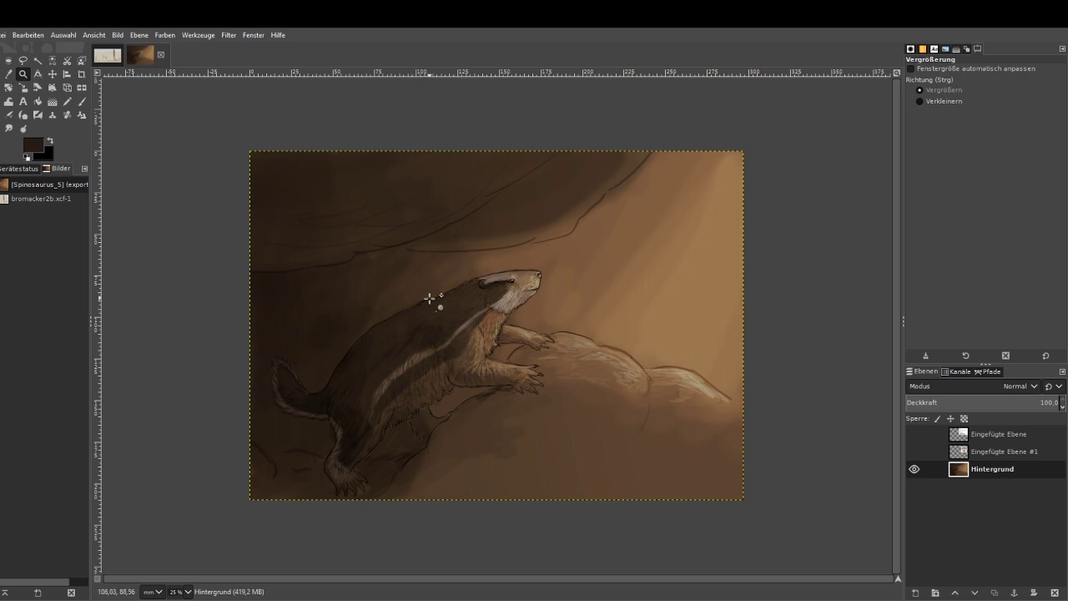
left_click(430, 221)
left_click_drag(492, 230, 370, 174)
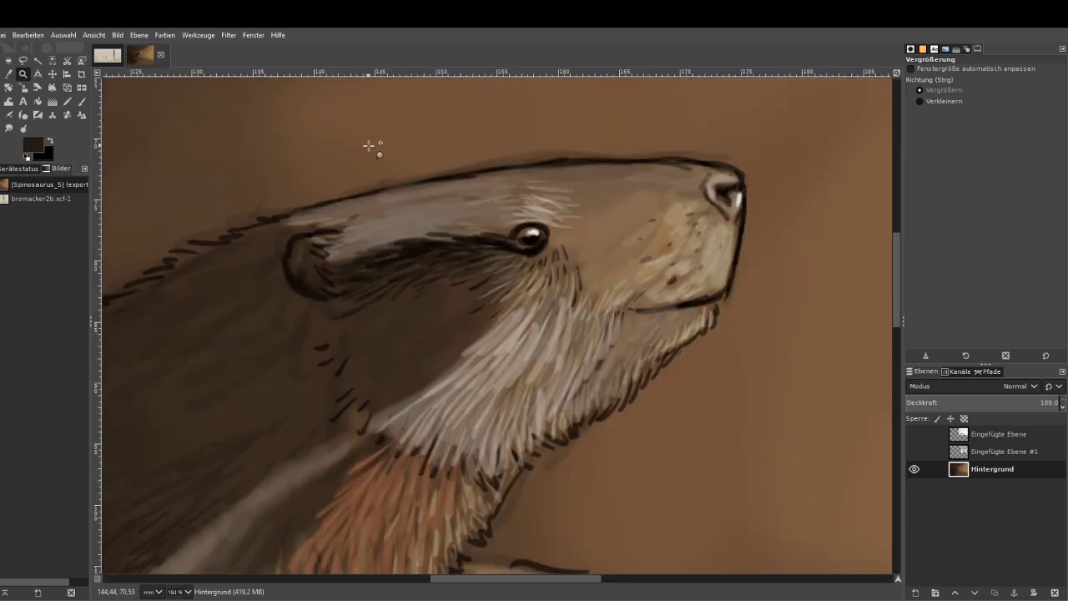
left_click(831, 85)
key("p")
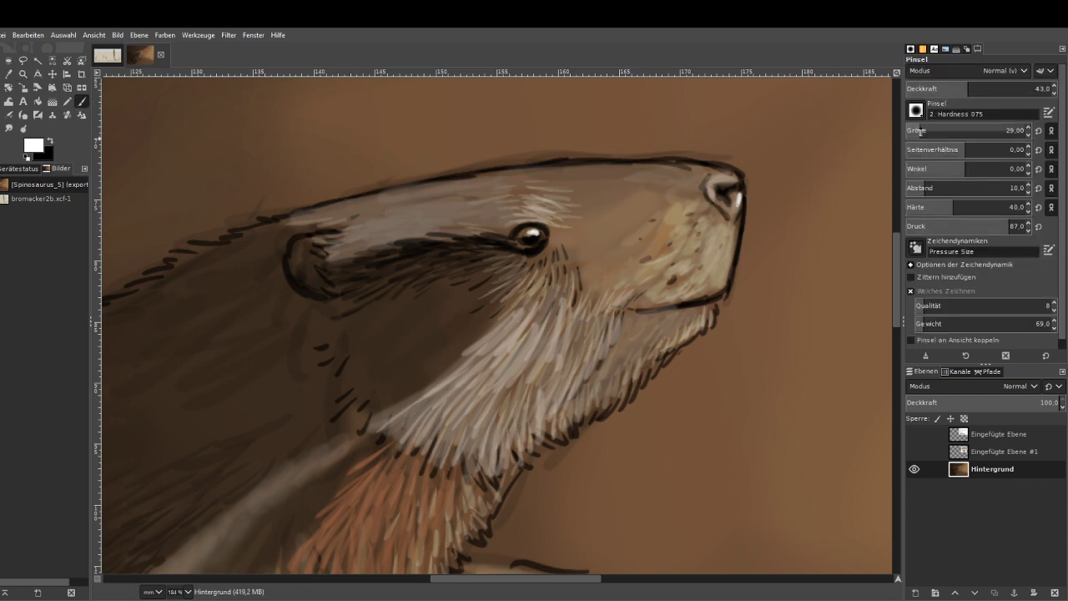
left_click(948, 89)
left_click(909, 130)
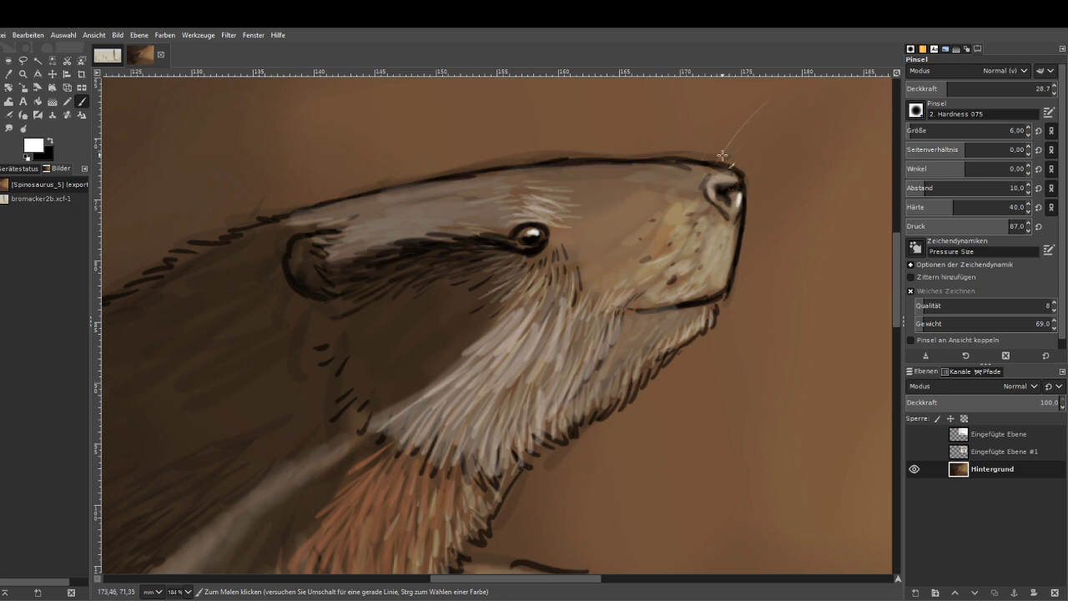
left_click_drag(661, 152, 644, 96)
left_click_drag(683, 182, 698, 132)
left_click_drag(720, 277, 724, 303)
left_click_drag(766, 276, 736, 324)
mouse_move(527, 199)
left_mouse_down()
mouse_move(526, 171)
mouse_move(513, 172)
left_mouse_up()
left_click_drag(673, 346, 684, 399)
scroll(596, 446, "down", 8, "ctrl")
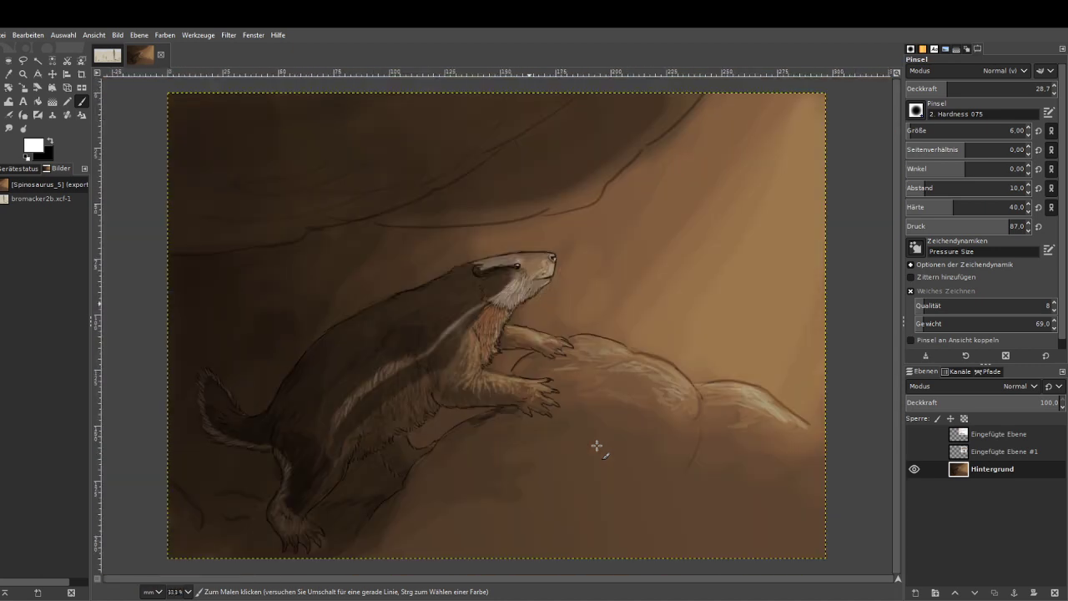
Paint the first hanging roots below the rock overhang's edge in a sampled brown at size 102, opacity 77.1, hardness 74.
left_click(23, 73)
left_click_drag(578, 90, 834, 417)
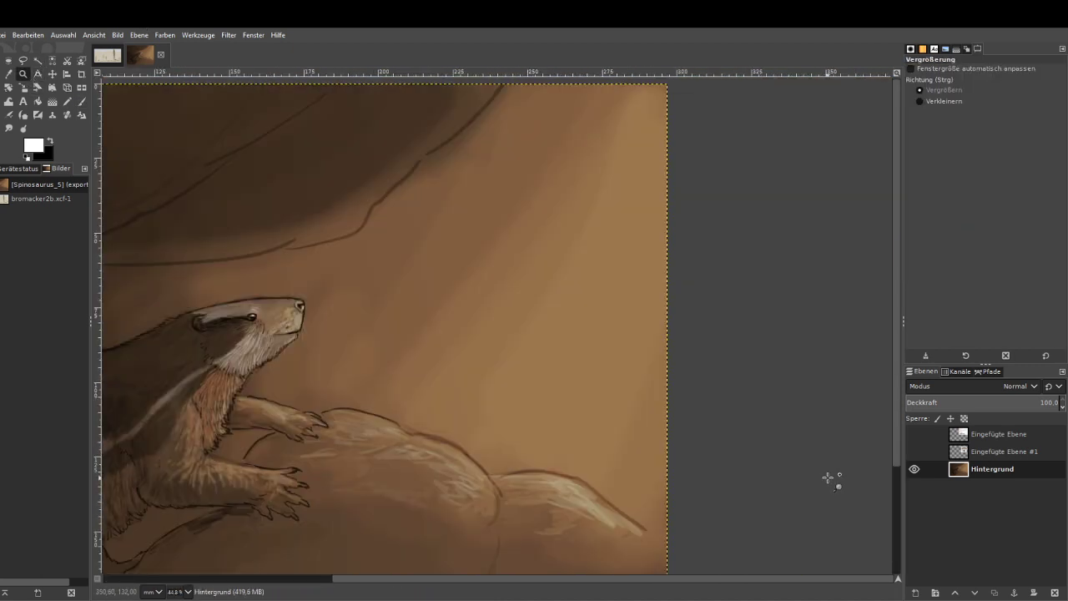
key("o")
left_click(447, 124)
key("p")
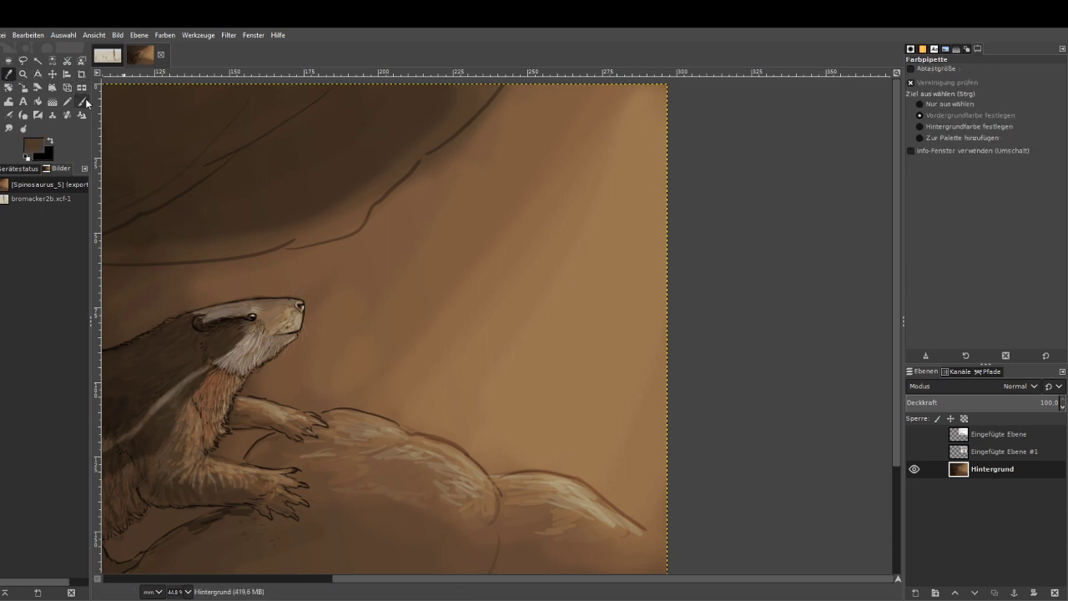
left_click(1018, 88)
left_click(995, 207)
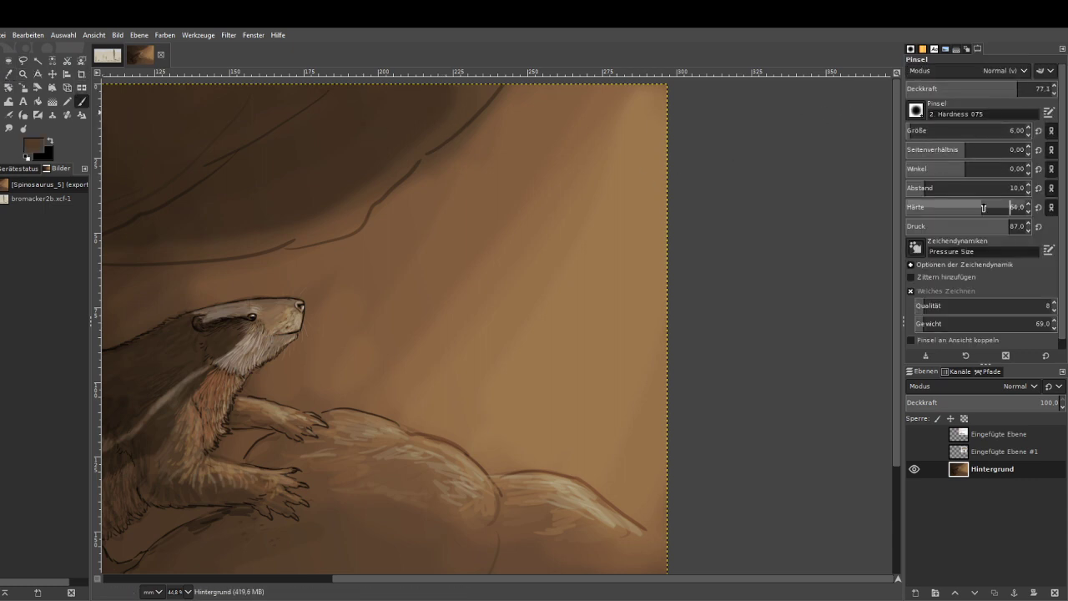
left_click(1006, 131)
left_click_drag(456, 114, 453, 169)
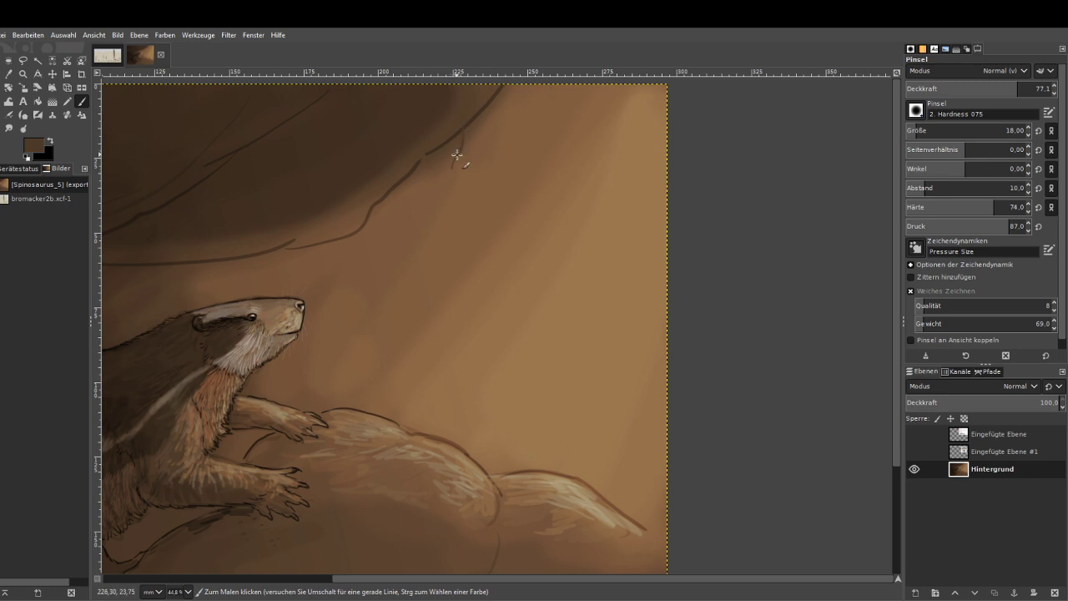
left_click(935, 130)
left_click_drag(464, 122, 447, 188)
mouse_move(459, 147)
left_mouse_down()
mouse_move(431, 263)
mouse_move(456, 214)
left_mouse_up()
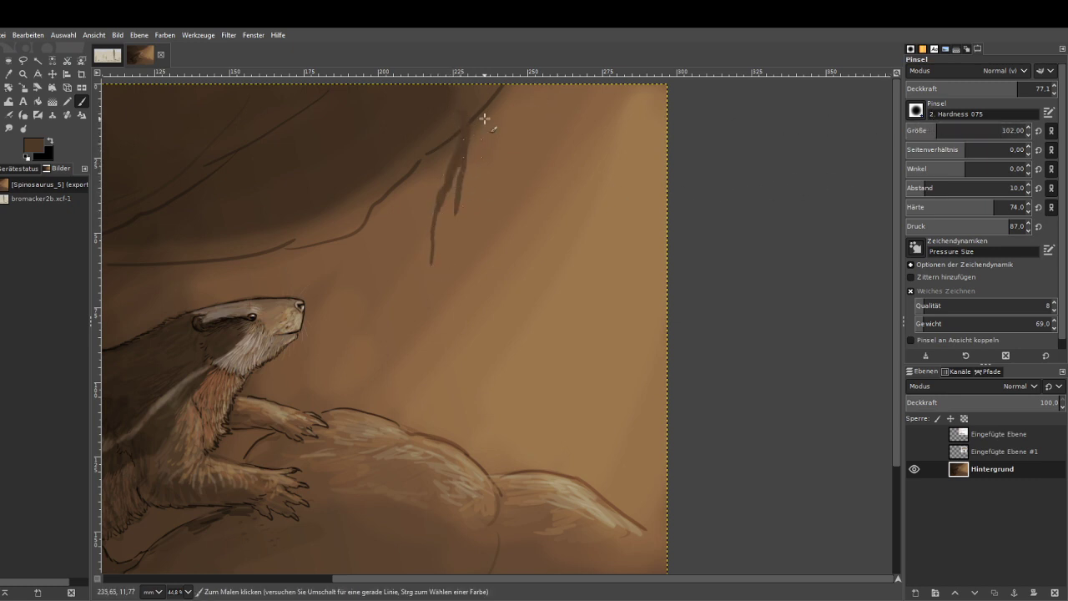
Add more brown hanging roots along the whole overhang edge, from the lit gap back to above the animal's head.
left_click_drag(510, 87, 485, 184)
left_click_drag(427, 148, 389, 237)
mouse_move(417, 167)
left_mouse_down()
mouse_move(407, 253)
mouse_move(397, 181)
mouse_move(380, 202)
mouse_move(362, 280)
left_mouse_up()
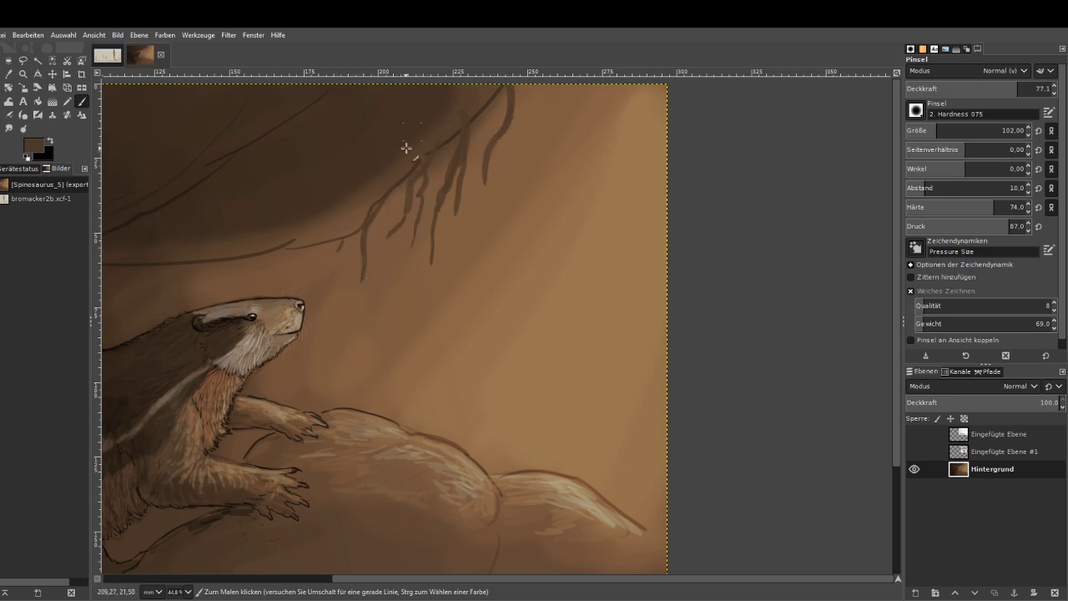
mouse_move(353, 201)
left_mouse_down()
mouse_move(330, 236)
mouse_move(292, 255)
left_mouse_up()
left_click_drag(534, 88, 512, 152)
mouse_move(497, 102)
left_mouse_down()
mouse_move(470, 155)
mouse_move(463, 246)
mouse_move(497, 201)
left_mouse_up()
mouse_move(298, 229)
left_mouse_down()
mouse_move(277, 253)
mouse_move(248, 261)
mouse_move(233, 240)
mouse_move(198, 258)
left_mouse_up()
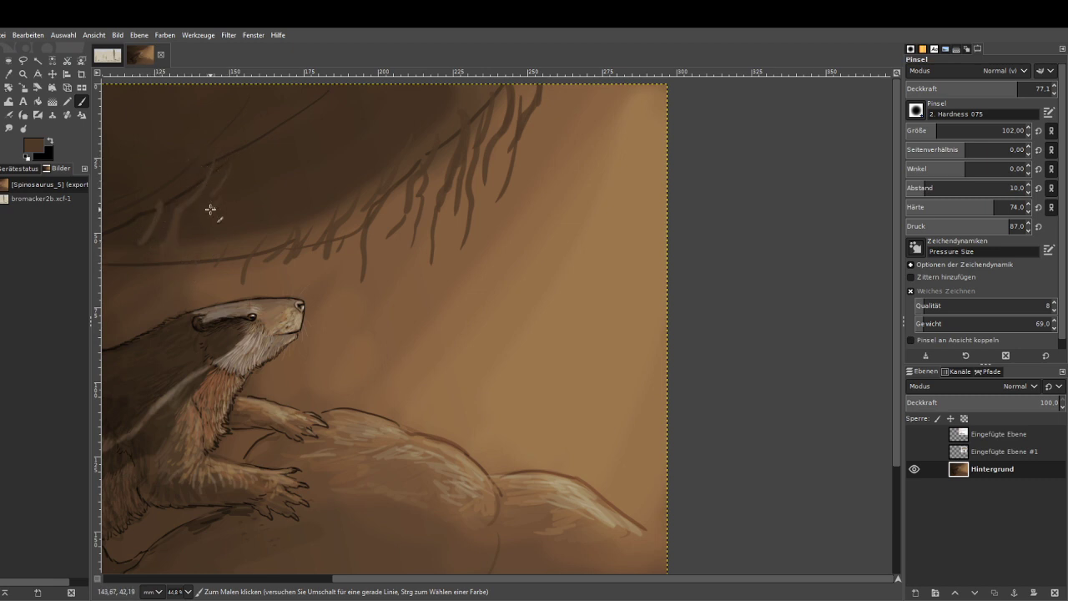
Paint lighter strokes on the hanging roots in a colour sampled from the lit background at size 41, opacity 51.9.
key("o")
left_click(589, 111)
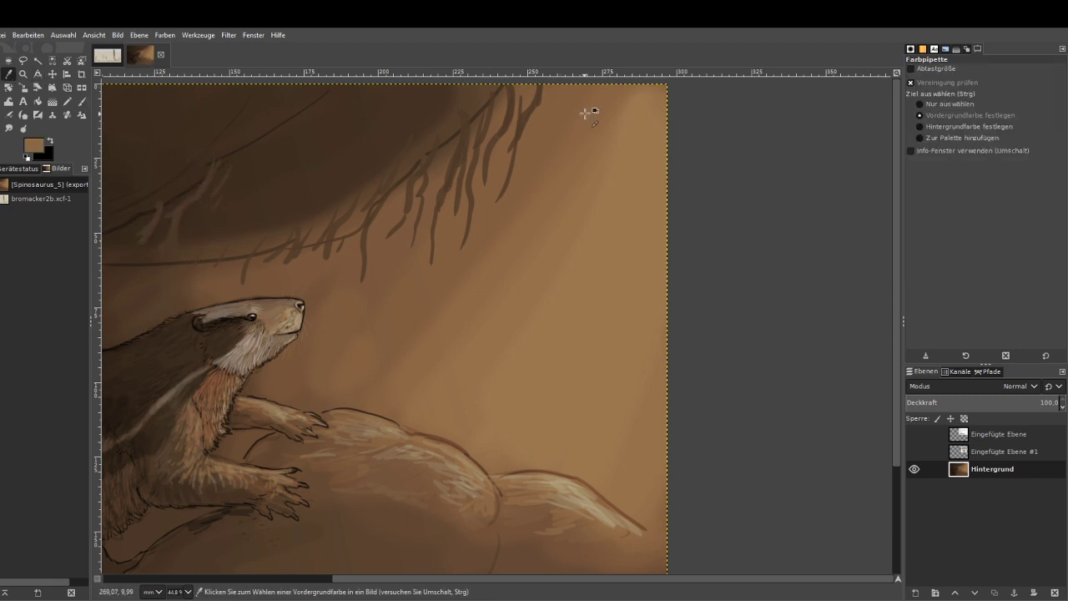
left_click(81, 102)
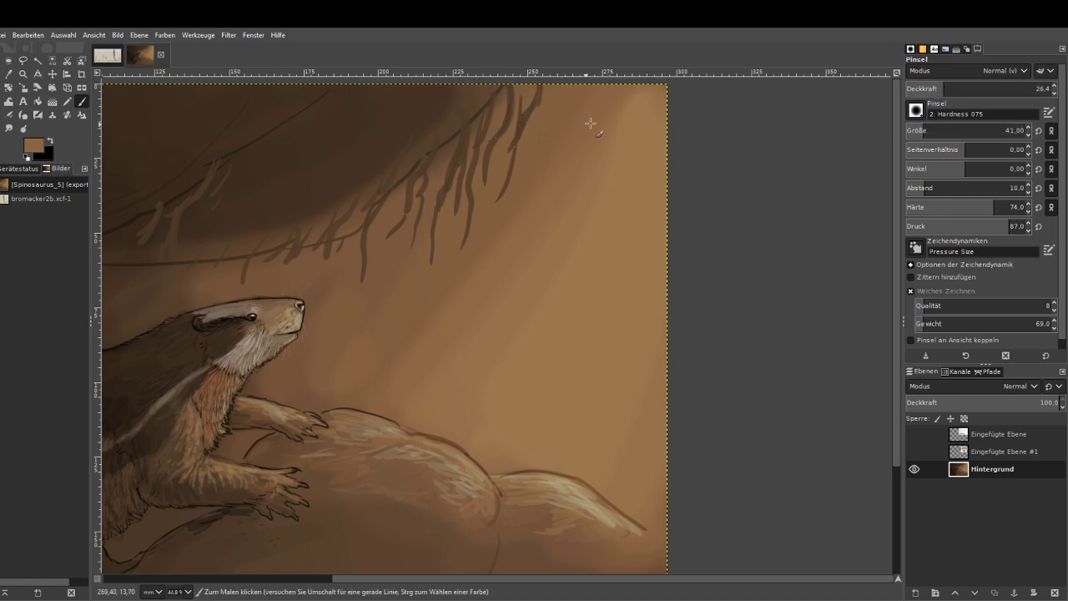
left_click(981, 87)
left_click_drag(470, 116, 466, 148)
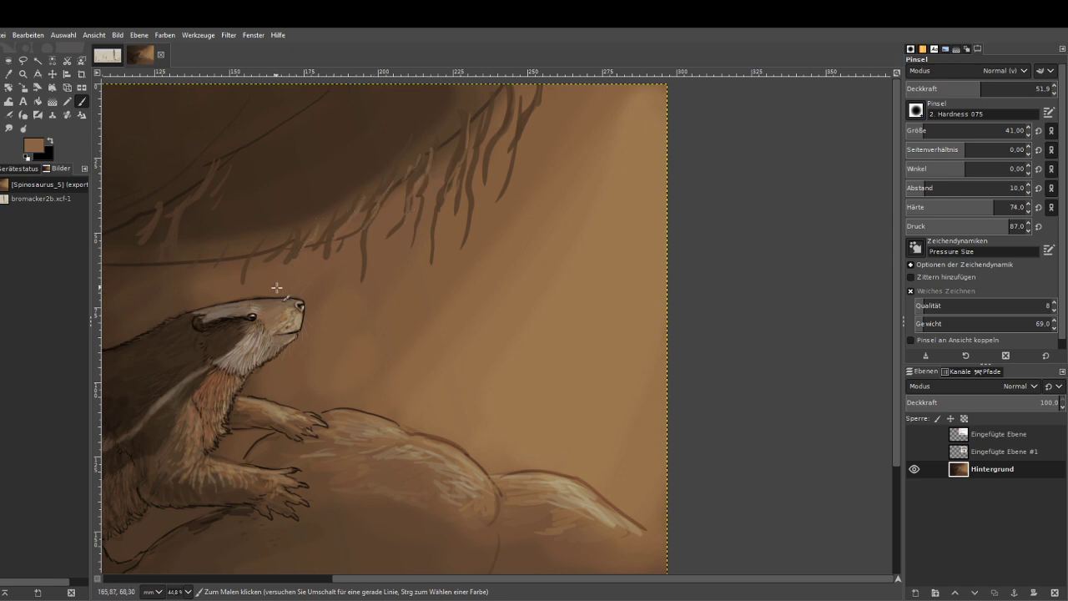
key("minus")
key("minus")
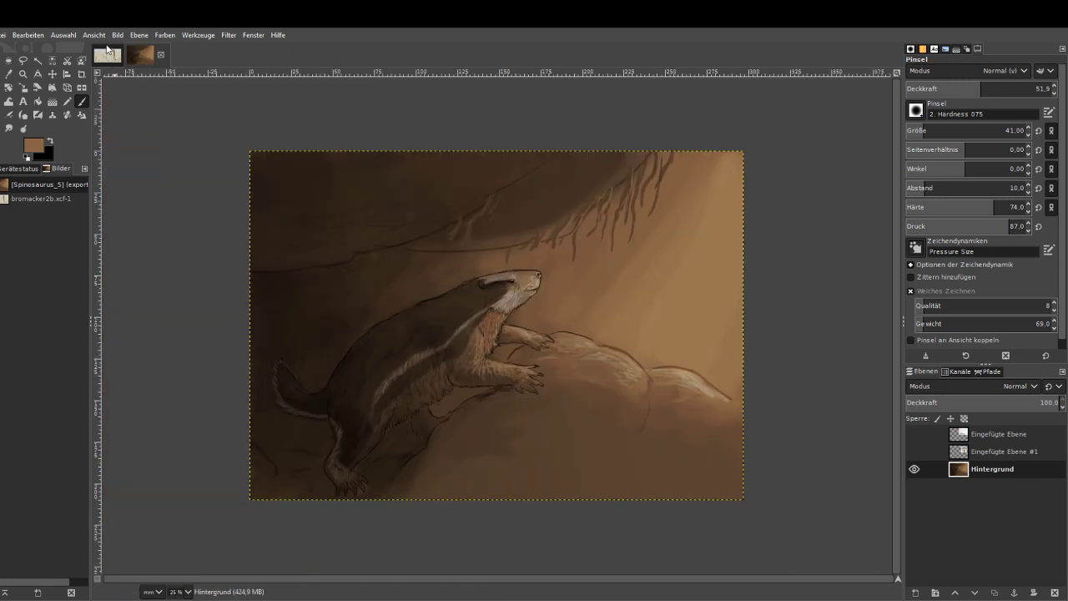
Paint a patch of short pale fur strands on the animal's upper back in the sampled light-stripe colour at size 19.
left_click(28, 74)
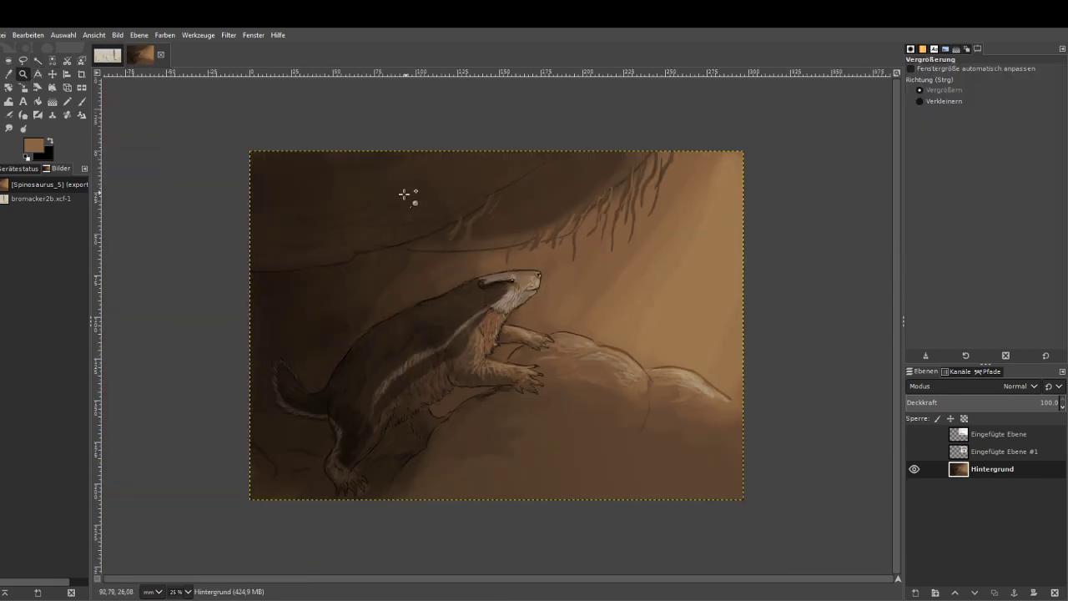
left_click_drag(318, 209, 582, 440)
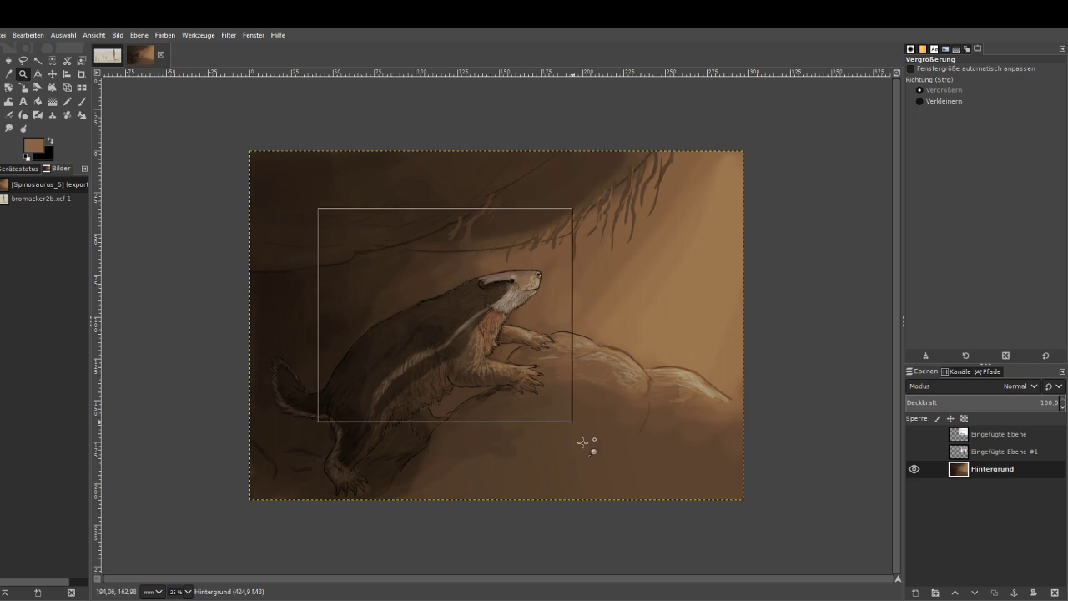
left_click_drag(289, 151, 404, 221)
left_click_drag(250, 162, 631, 444)
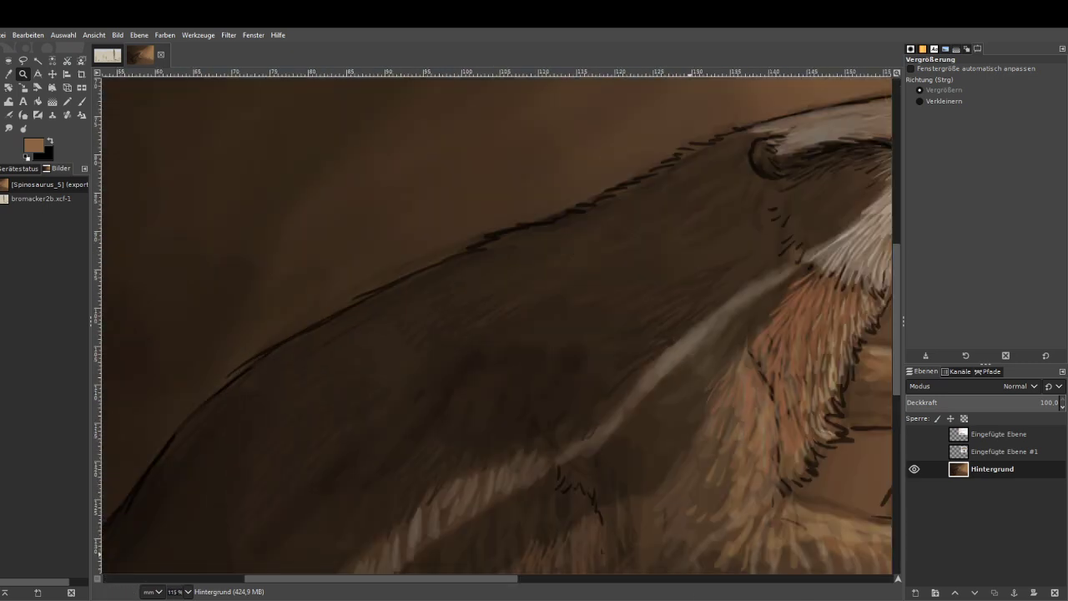
key("o")
left_click(692, 352)
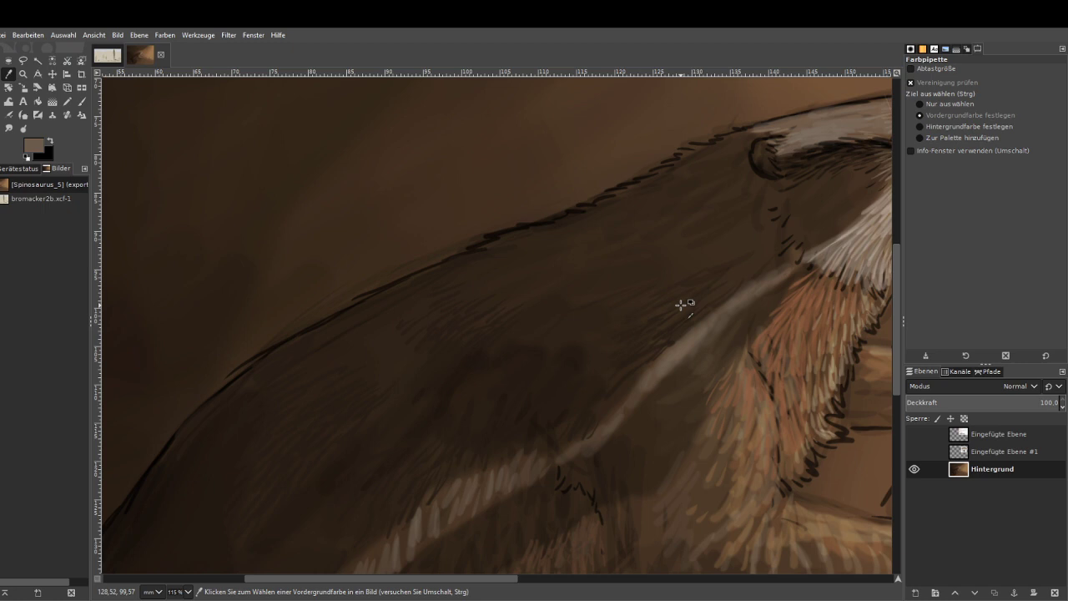
left_click(81, 101)
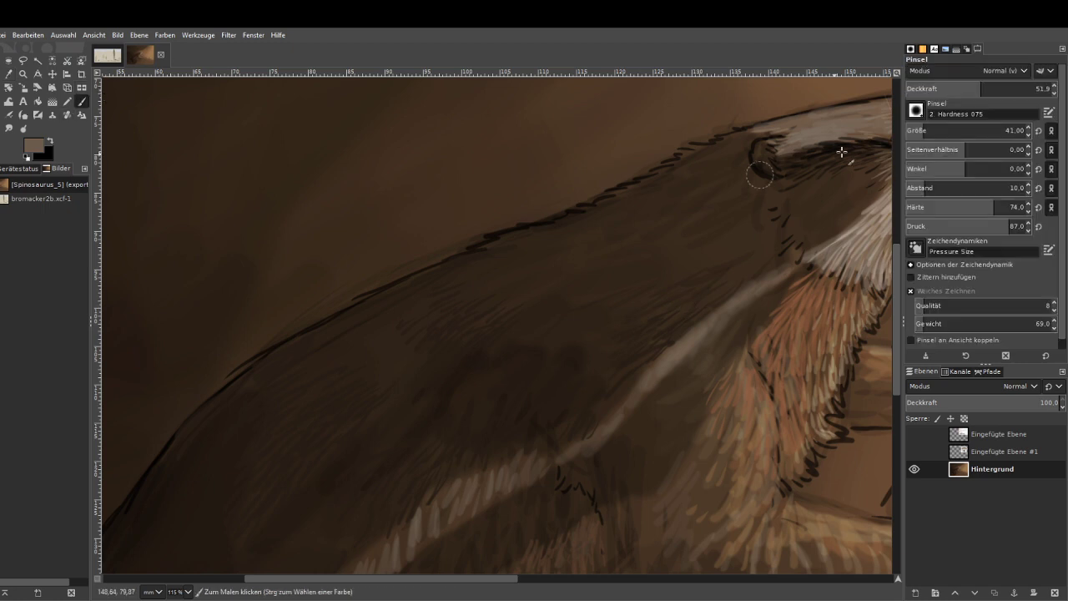
left_click(675, 355)
mouse_move(535, 269)
left_mouse_down()
mouse_move(476, 297)
mouse_move(519, 289)
mouse_move(474, 289)
mouse_move(484, 306)
mouse_move(527, 295)
mouse_move(480, 290)
mouse_move(541, 283)
mouse_move(470, 279)
mouse_move(516, 264)
mouse_move(565, 276)
mouse_move(544, 262)
mouse_move(472, 276)
mouse_move(482, 310)
mouse_move(544, 293)
mouse_move(552, 265)
left_mouse_up()
Paint pale fur strands along the light flank stripe at size 19, varying opacity between 43.0, 60.1 and 31.4.
left_click(969, 87)
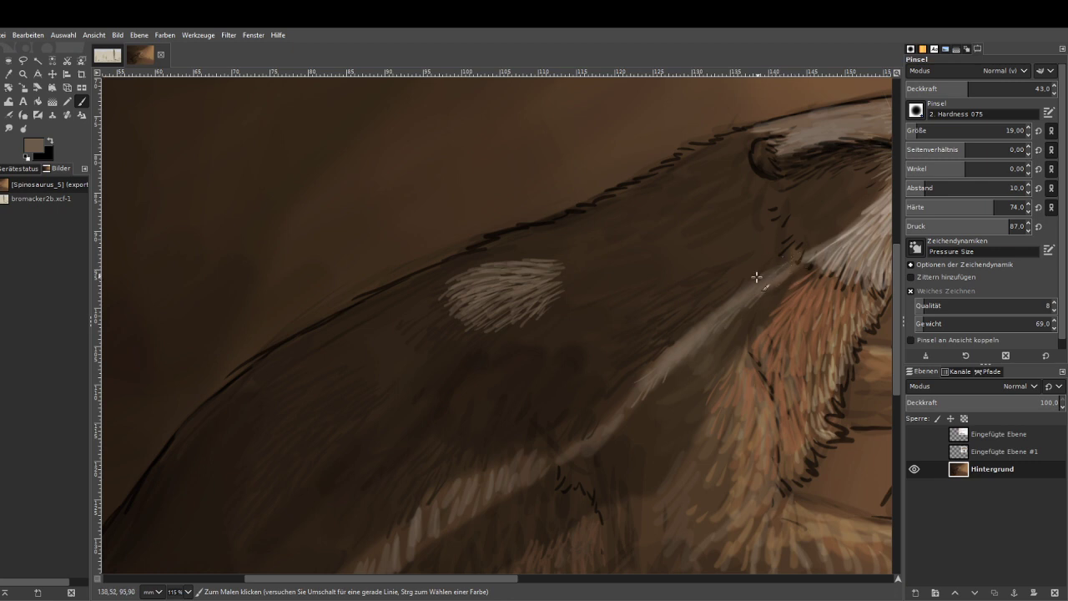
left_click(993, 88)
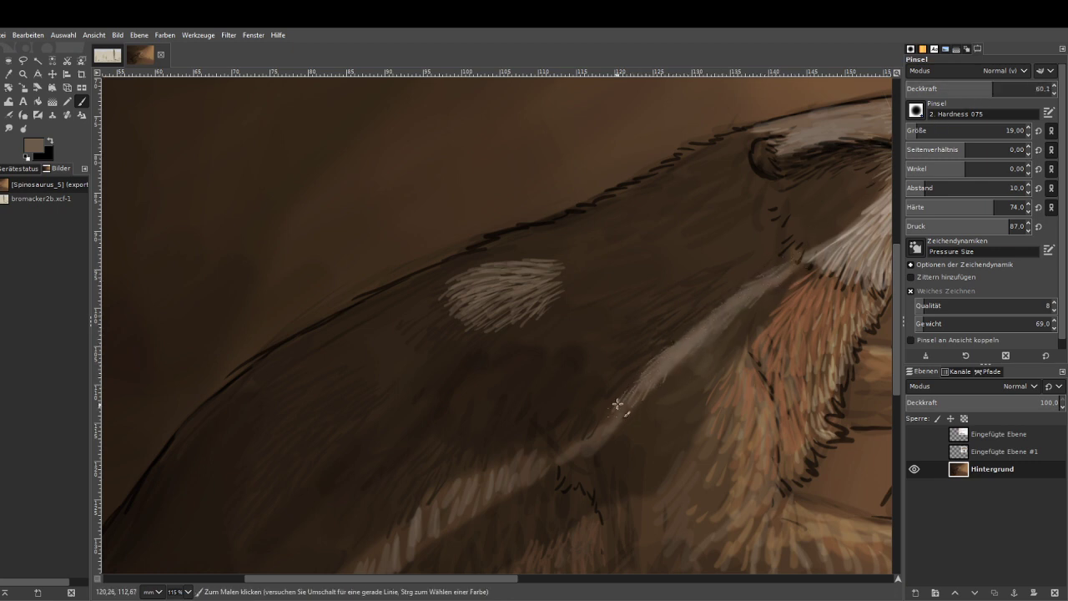
left_click(952, 89)
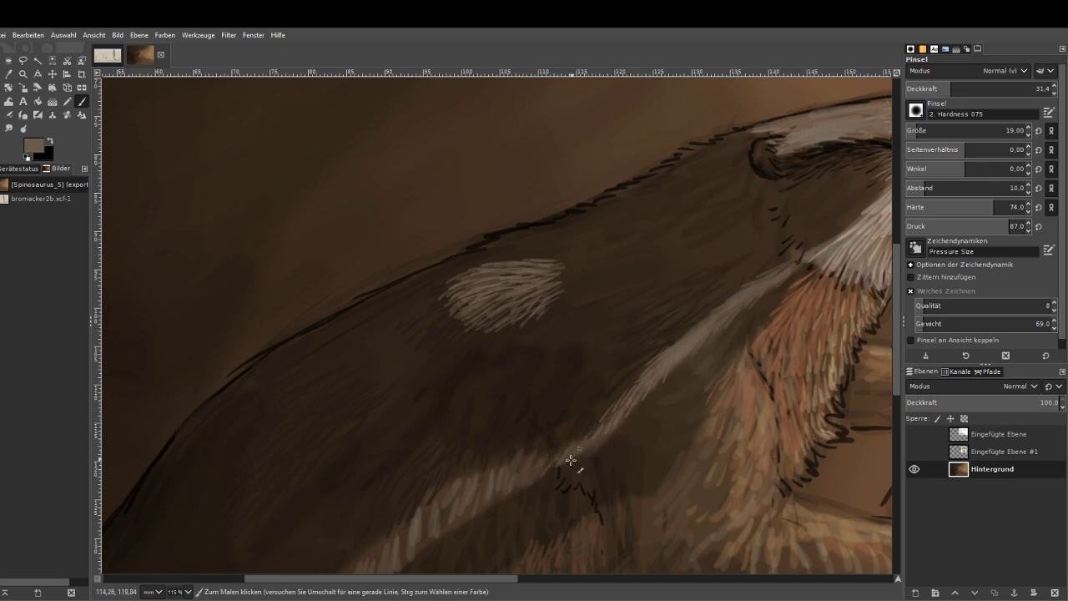
mouse_move(565, 444)
left_mouse_down()
mouse_move(543, 468)
mouse_move(530, 465)
left_mouse_up()
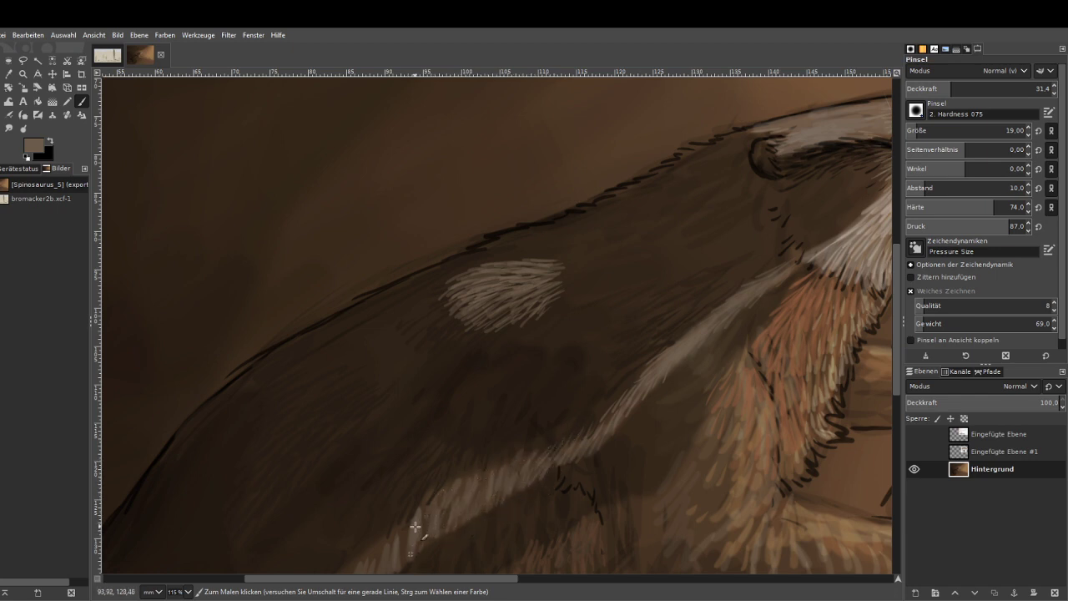
scroll(397, 331, "down", 5)
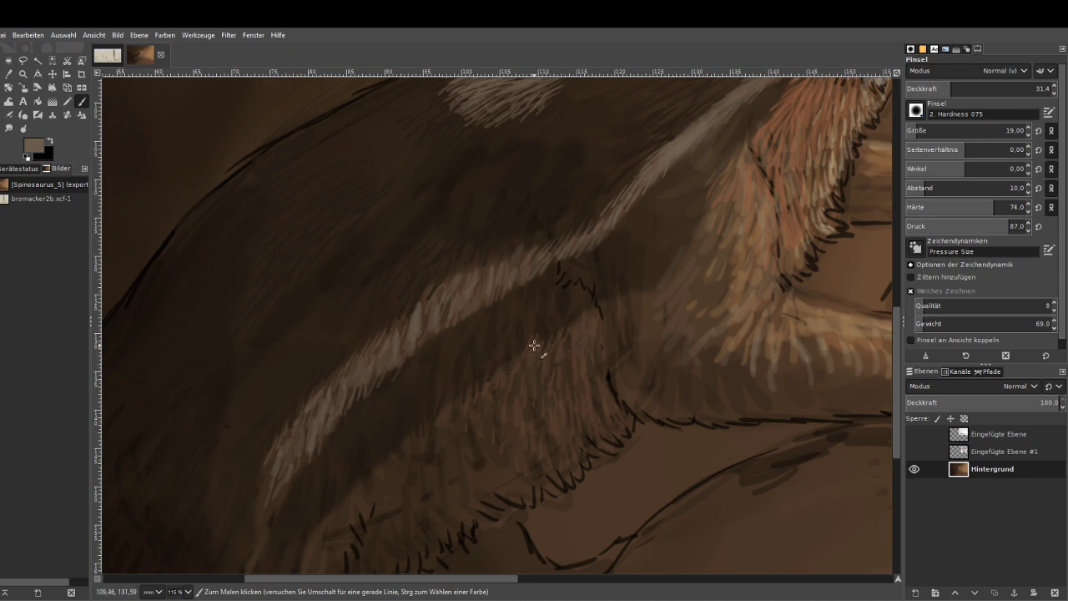
key("minus")
key("minus")
key("minus")
key("minus")
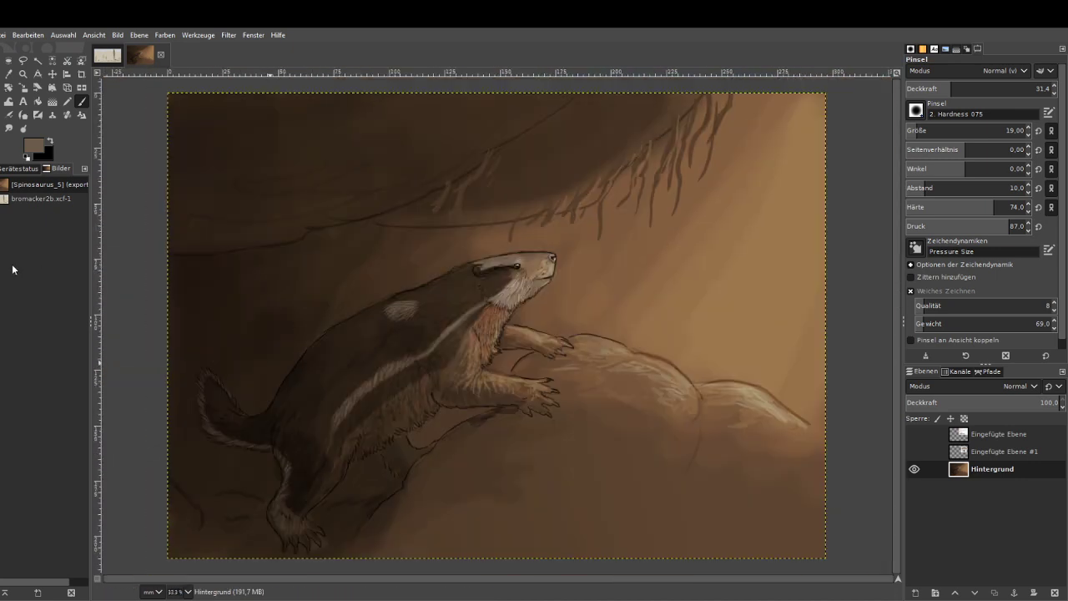
Darken the claws of both forepaws with black strokes at size 19, opacity 31.4.
left_click(23, 73)
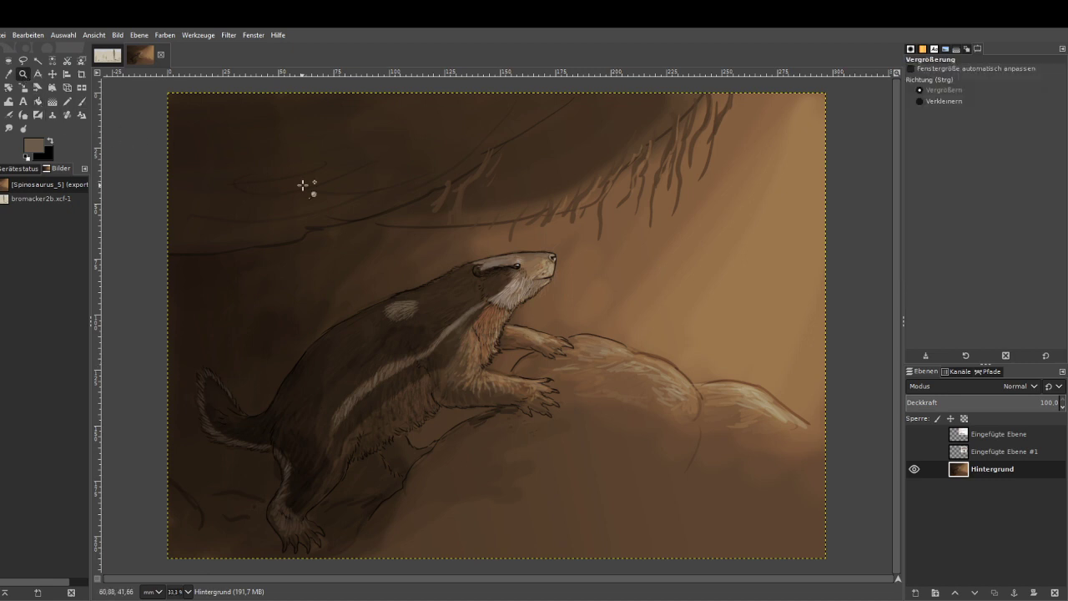
left_click_drag(487, 306, 543, 463)
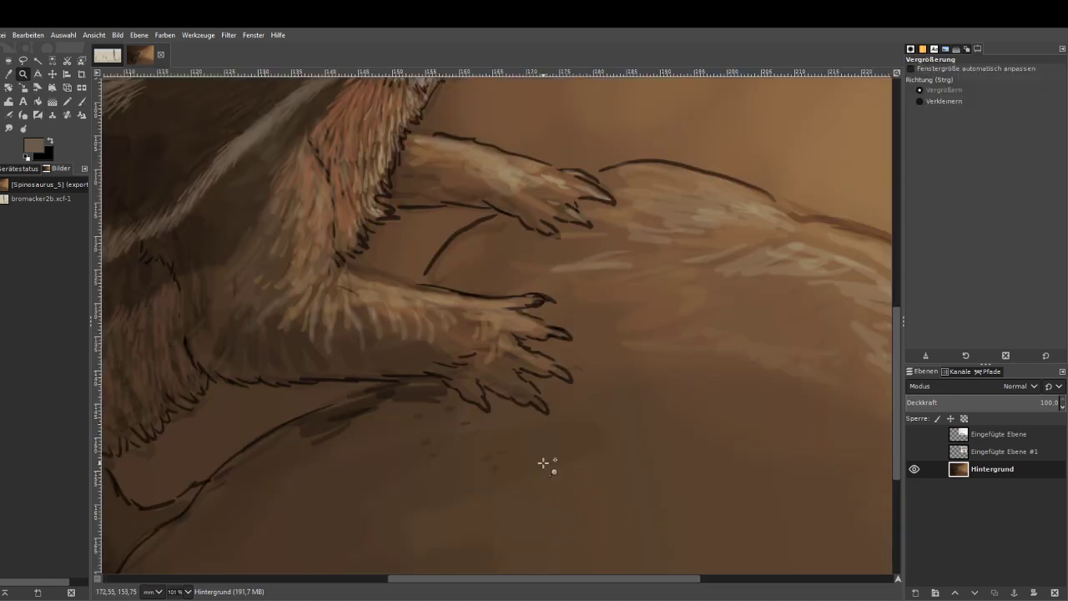
left_click_drag(418, 127, 655, 458)
key("p")
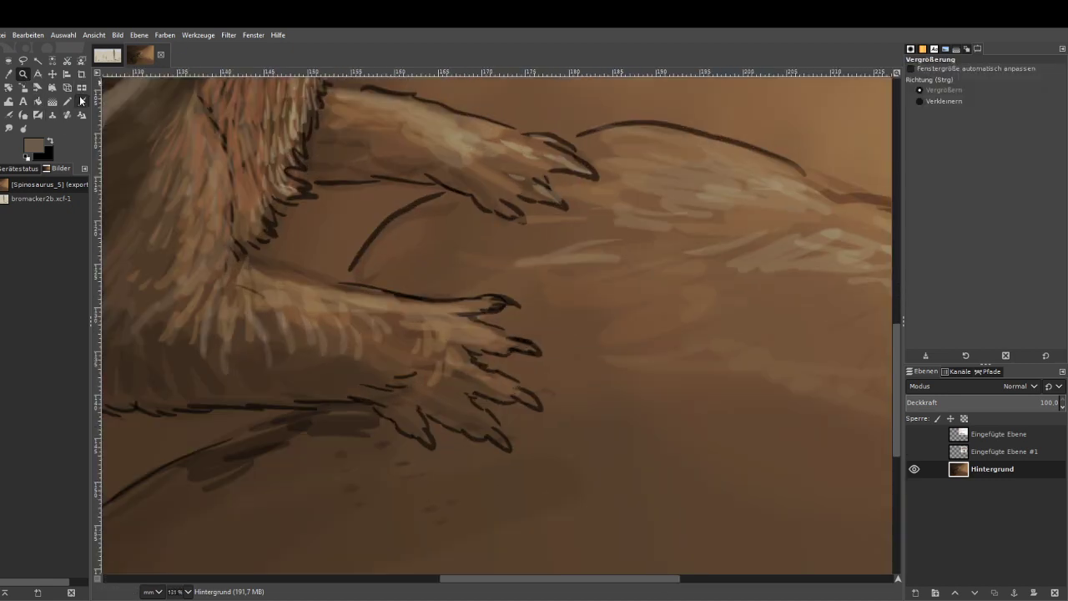
key("x")
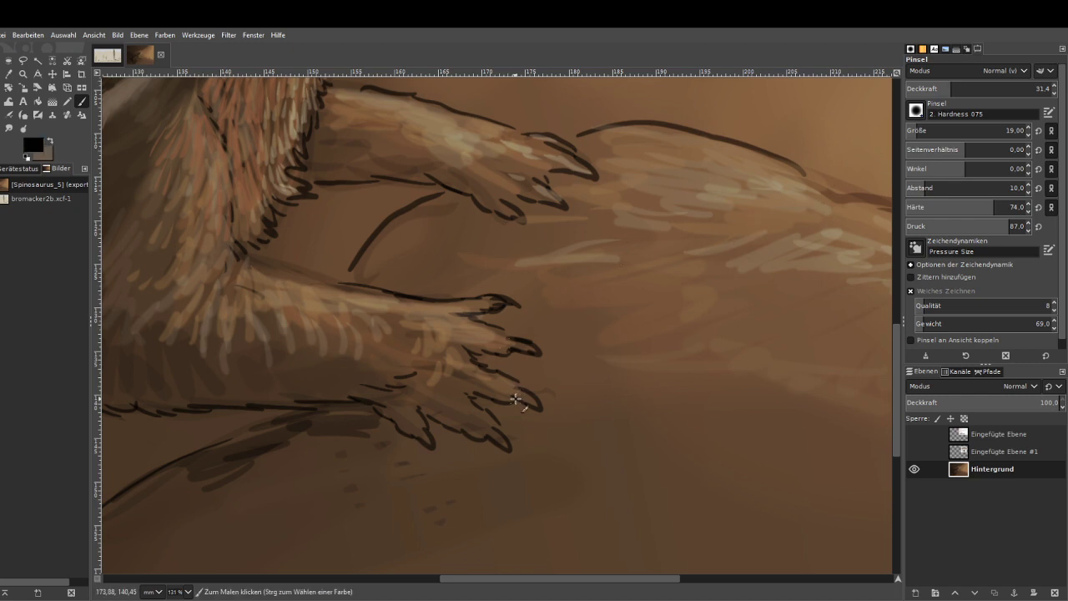
mouse_move(518, 394)
left_mouse_down()
mouse_move(533, 405)
mouse_move(504, 441)
left_mouse_up()
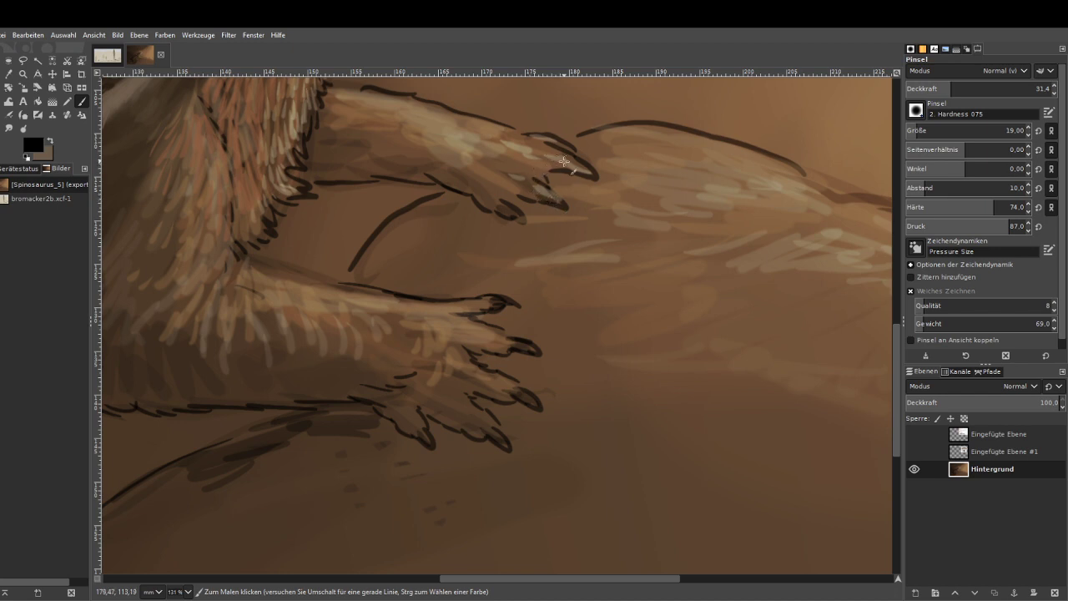
left_click_drag(462, 199, 436, 200)
Shade the underside of the near foreleg and the rock contour with soft black strokes at size 41, opacity 13.2.
left_click(924, 129)
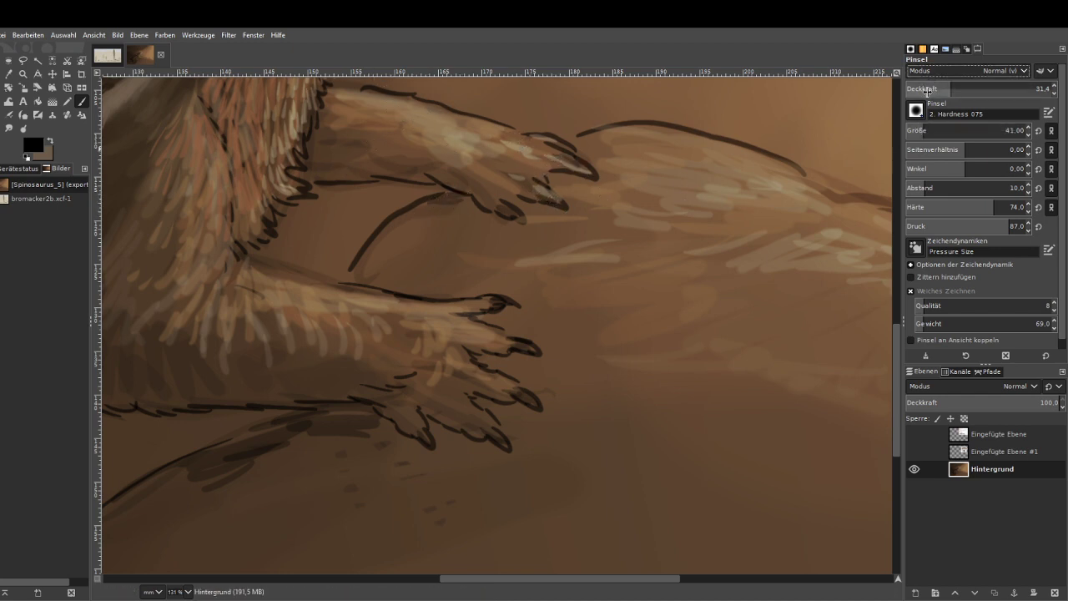
left_click(926, 89)
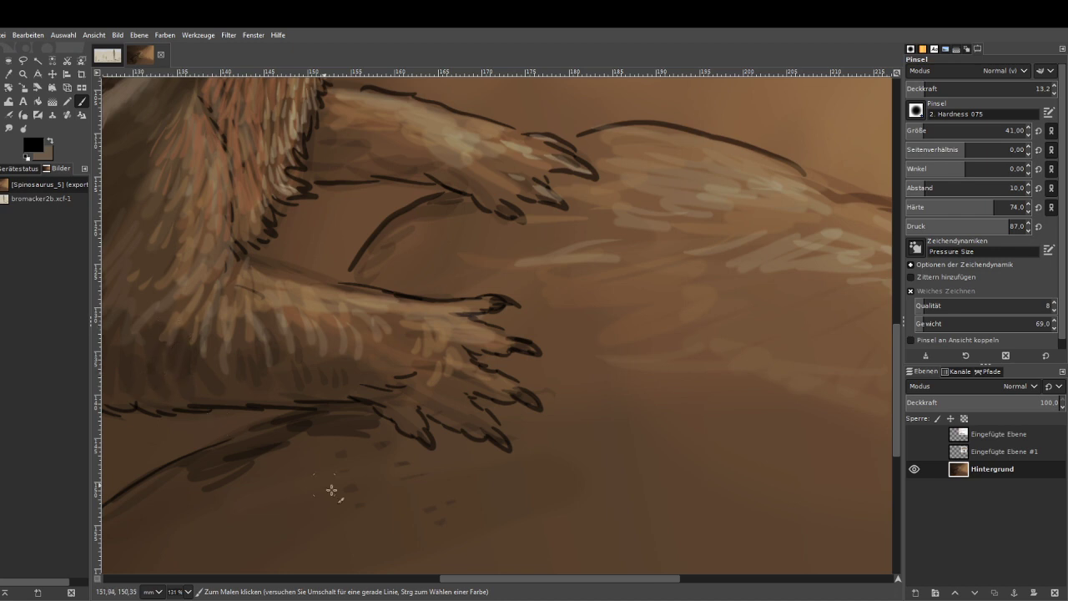
left_click_drag(435, 581, 340, 583)
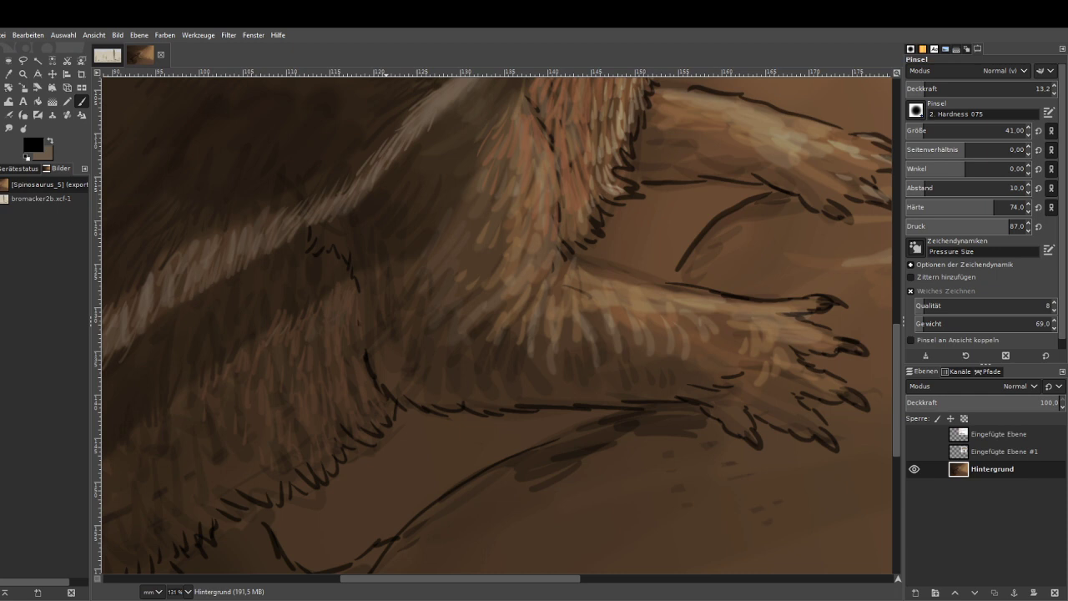
Paint black fur strokes over the dark cheek, neck and shoulder beside the light stripe at size 29, opacity 27.5.
key("z")
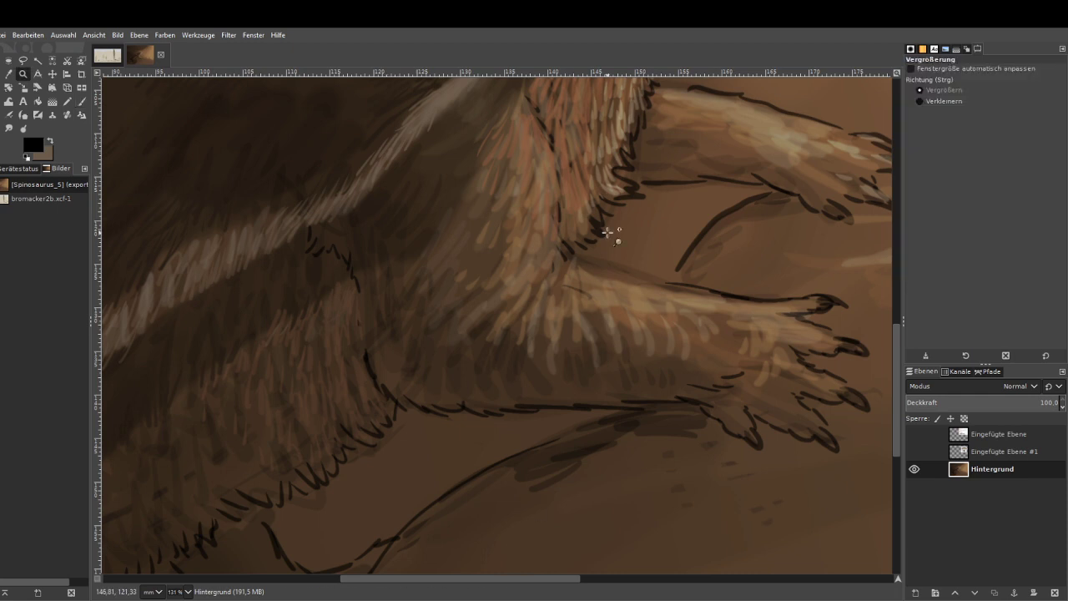
key("minus")
key("minus")
key("minus")
key("minus")
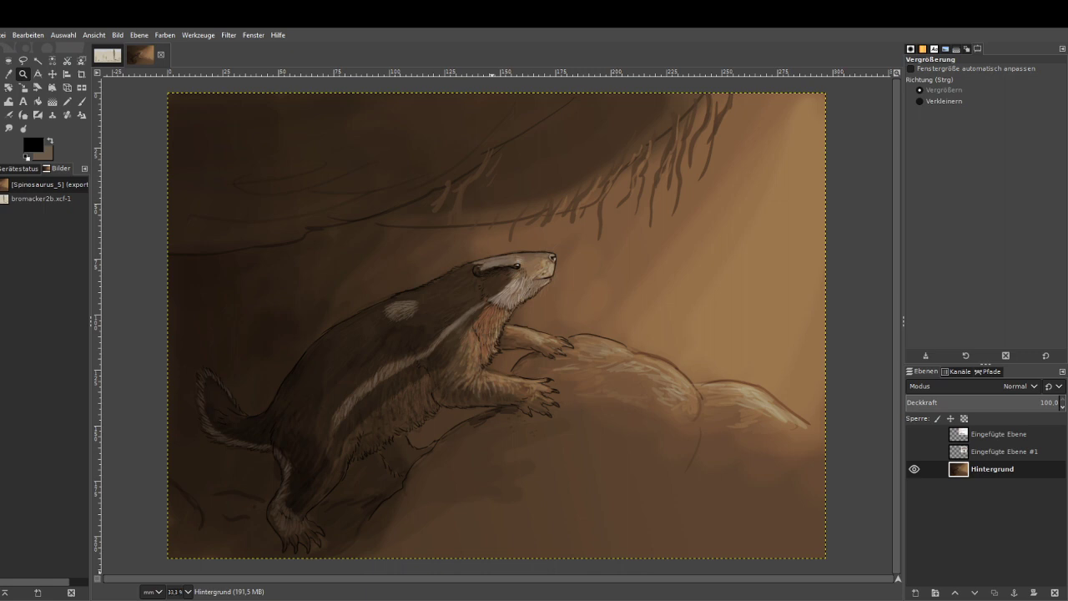
key("p")
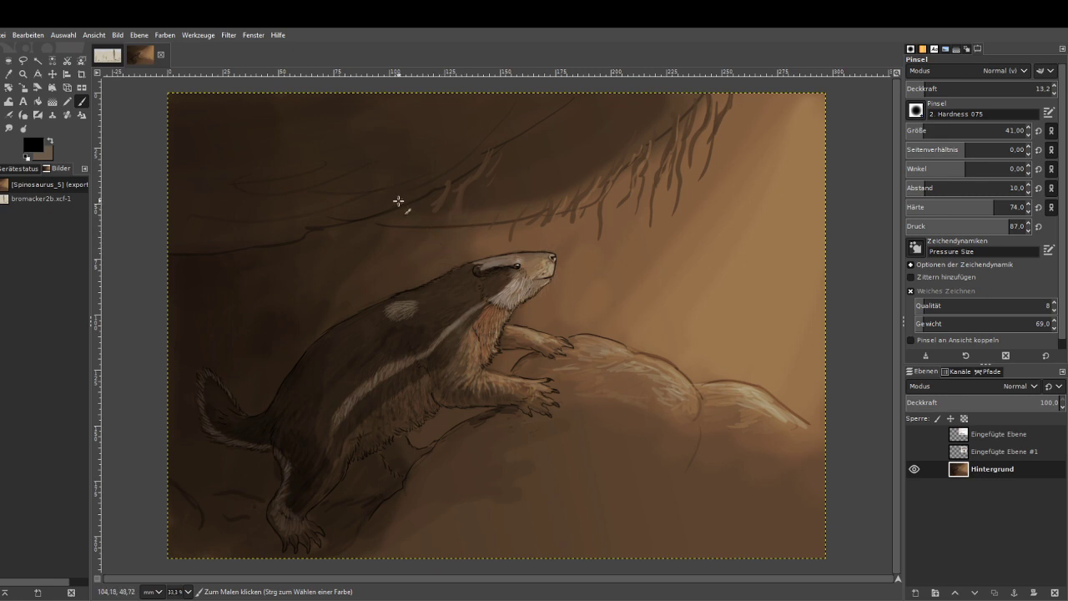
left_click_drag(398, 202, 609, 547)
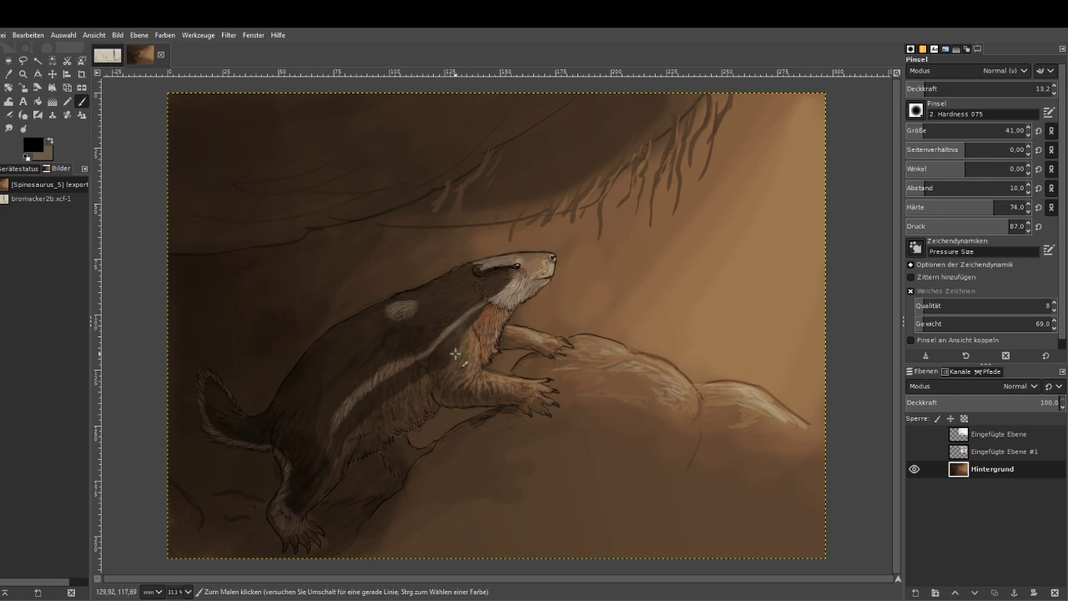
key("z")
left_click_drag(381, 194, 595, 503)
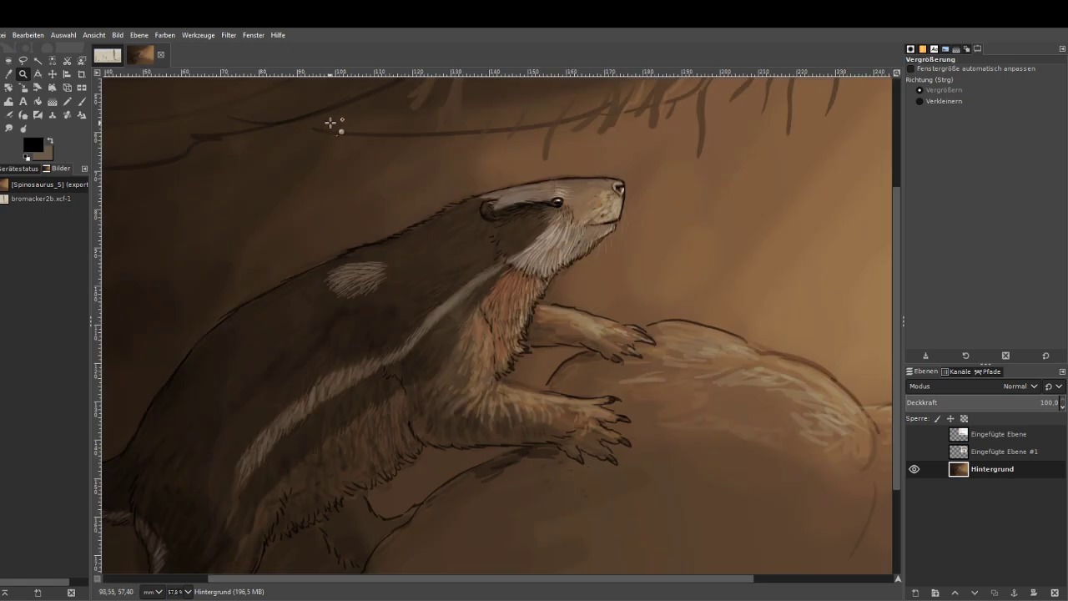
left_click_drag(310, 126, 726, 397)
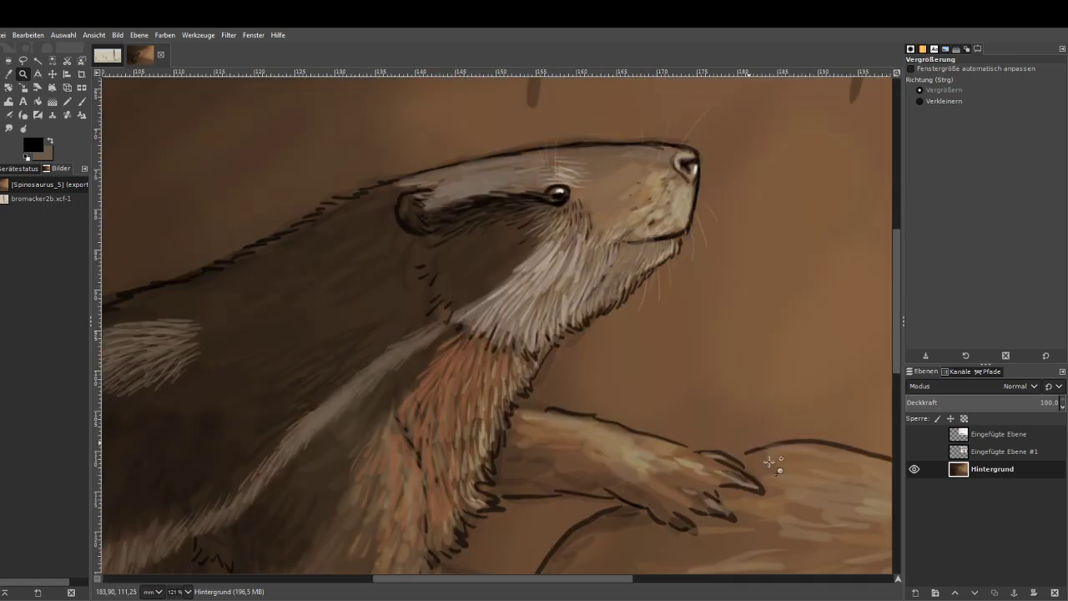
key("p")
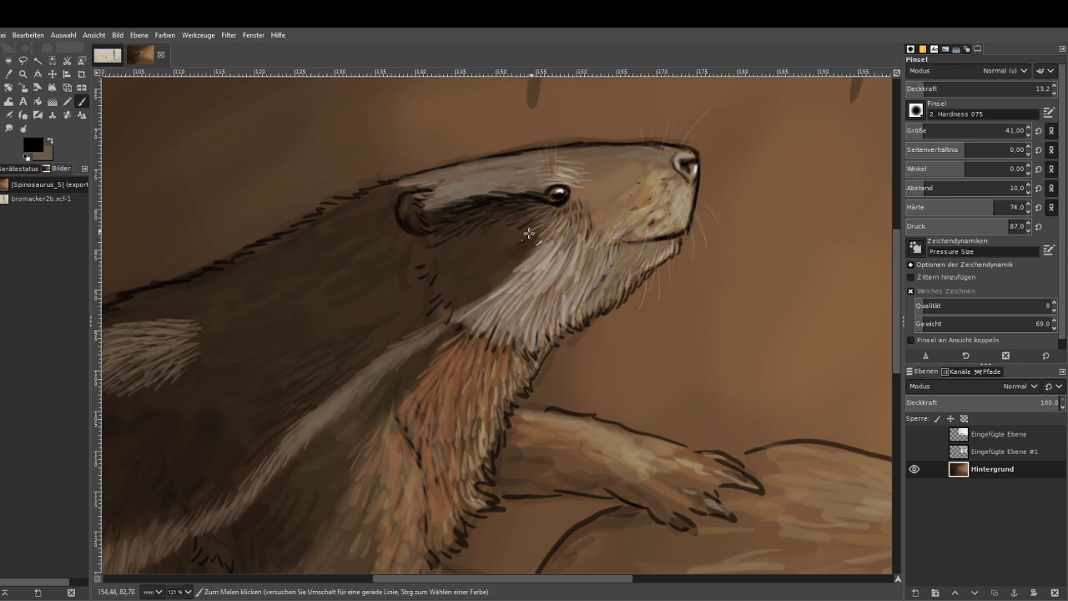
left_click(944, 89)
left_click(920, 130)
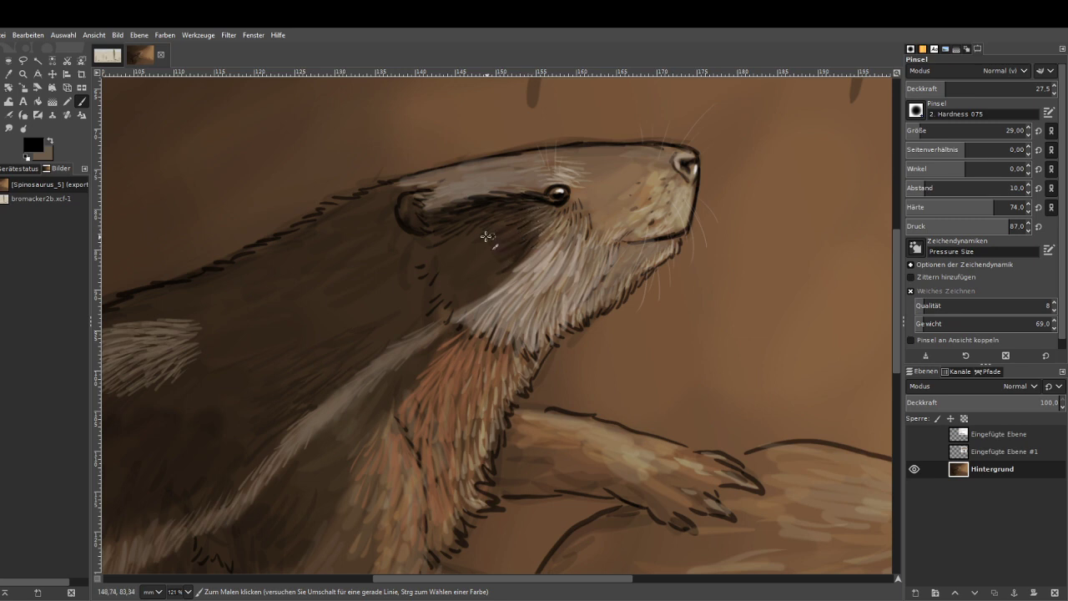
mouse_move(487, 236)
left_mouse_down()
mouse_move(481, 265)
mouse_move(515, 263)
mouse_move(459, 304)
mouse_move(484, 263)
mouse_move(437, 286)
mouse_move(484, 249)
mouse_move(443, 262)
mouse_move(443, 249)
mouse_move(462, 249)
mouse_move(432, 275)
mouse_move(434, 295)
mouse_move(472, 290)
mouse_move(507, 263)
mouse_move(476, 279)
mouse_move(480, 235)
left_mouse_up()
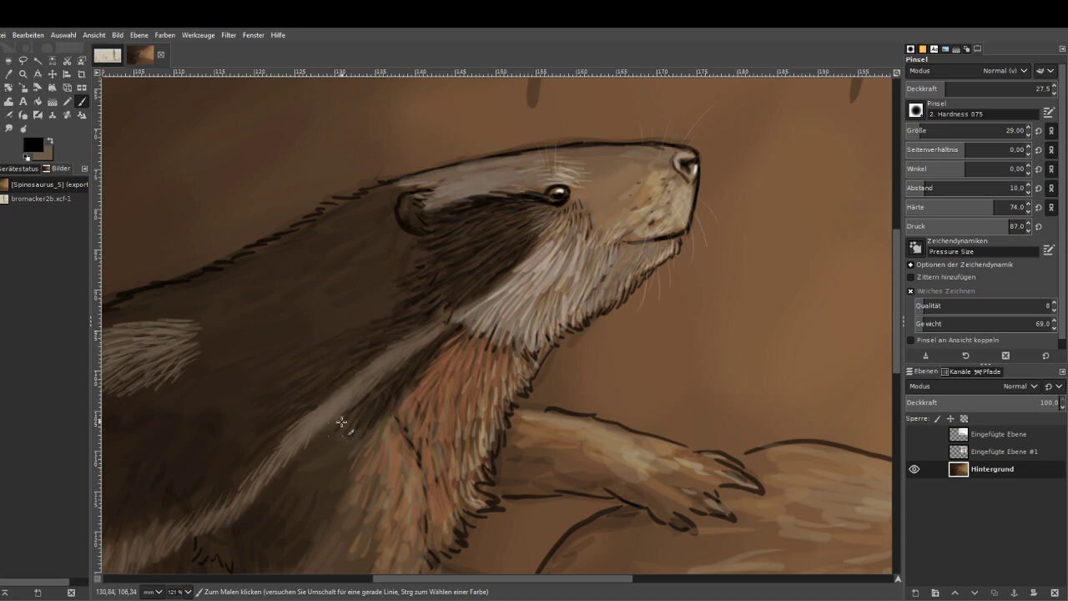
scroll(329, 453, "down", 4)
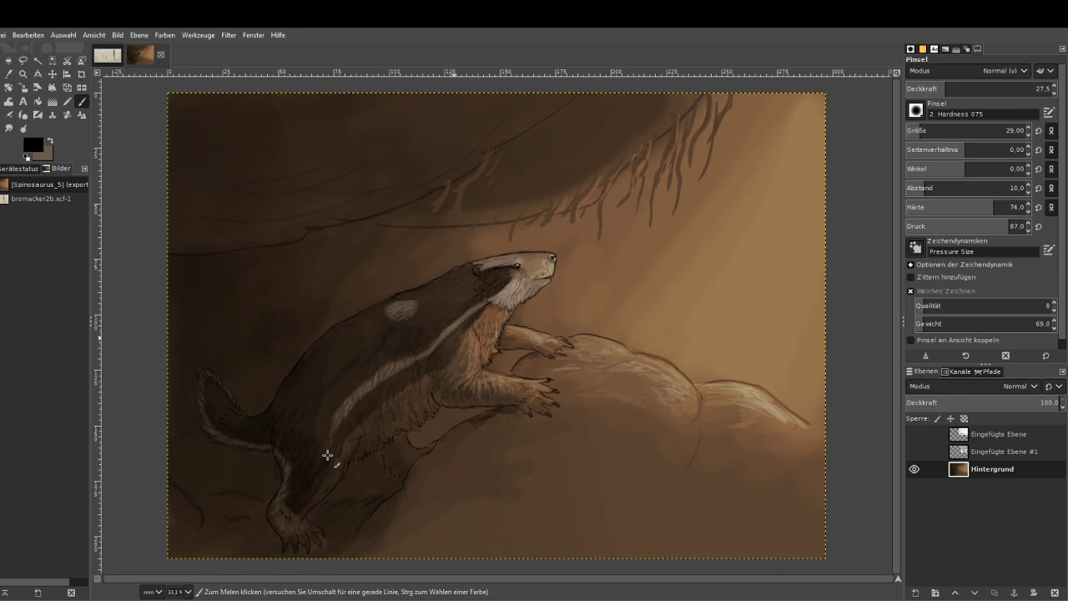
Hide the Spinosaurus_5.png layer above the mammal painting.
key("z")
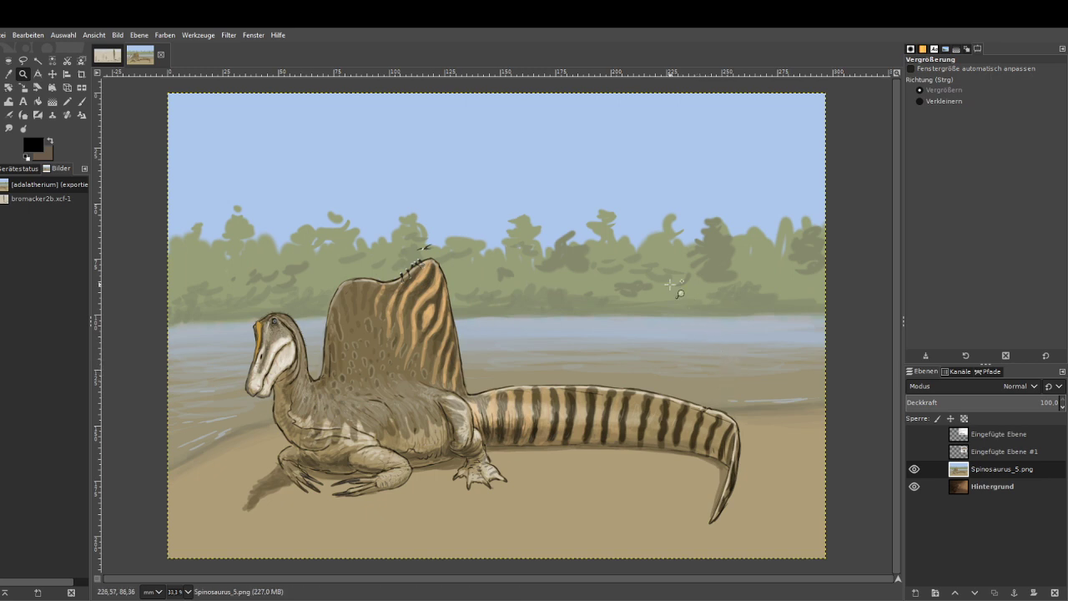
left_click(915, 470)
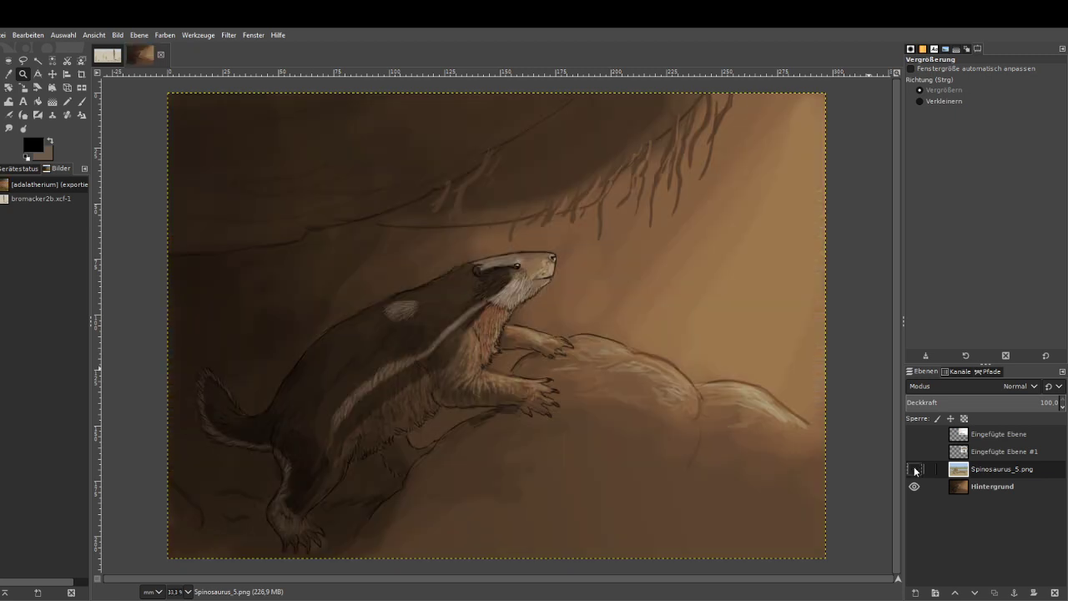